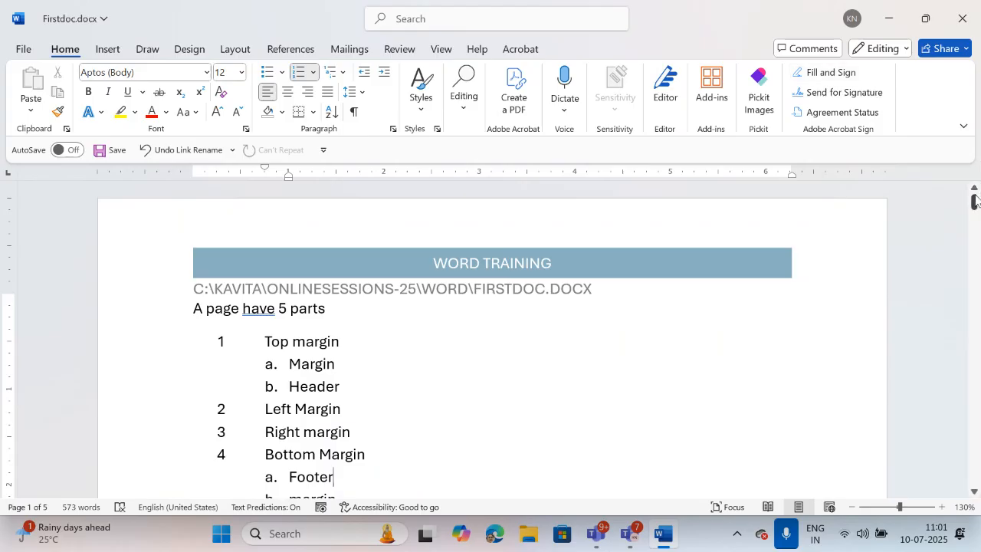
# Scroll down and put the cursor in the 'To make your document look professionally produced' paragraph.
pyautogui.moveTo(974, 203); pyautogui.dragTo(977, 228)
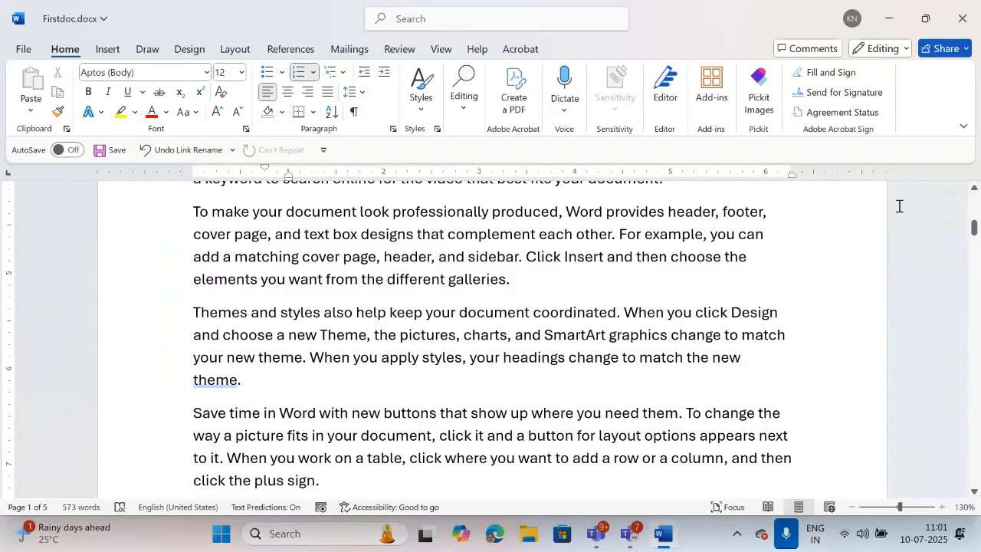
pyautogui.click(290, 216)
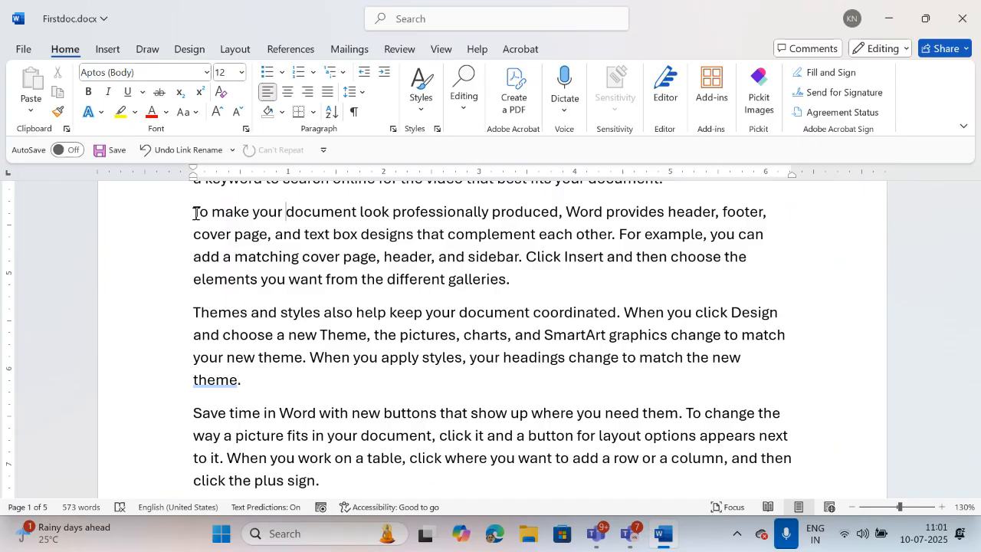
pyautogui.moveTo(196, 213); pyautogui.dragTo(505, 285)
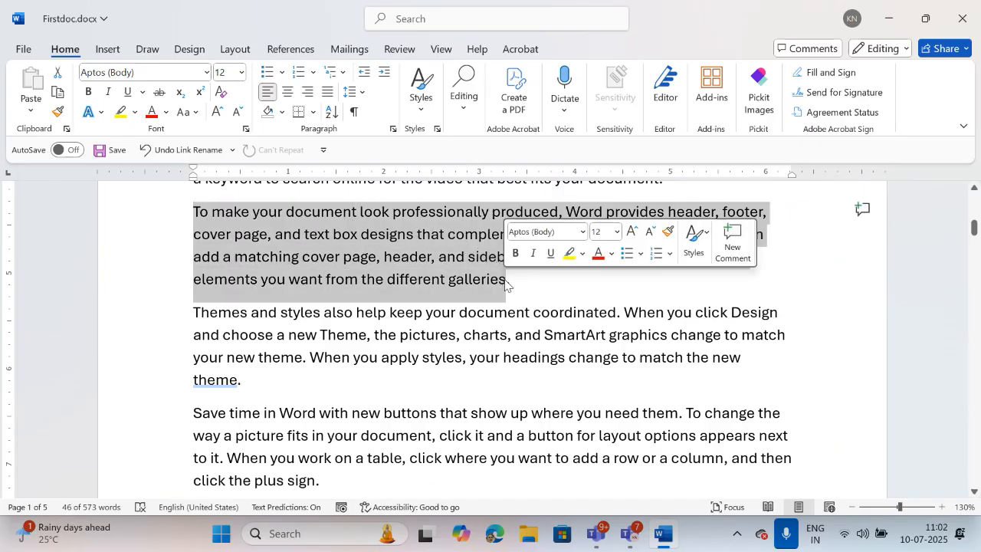
pyautogui.click(194, 113)
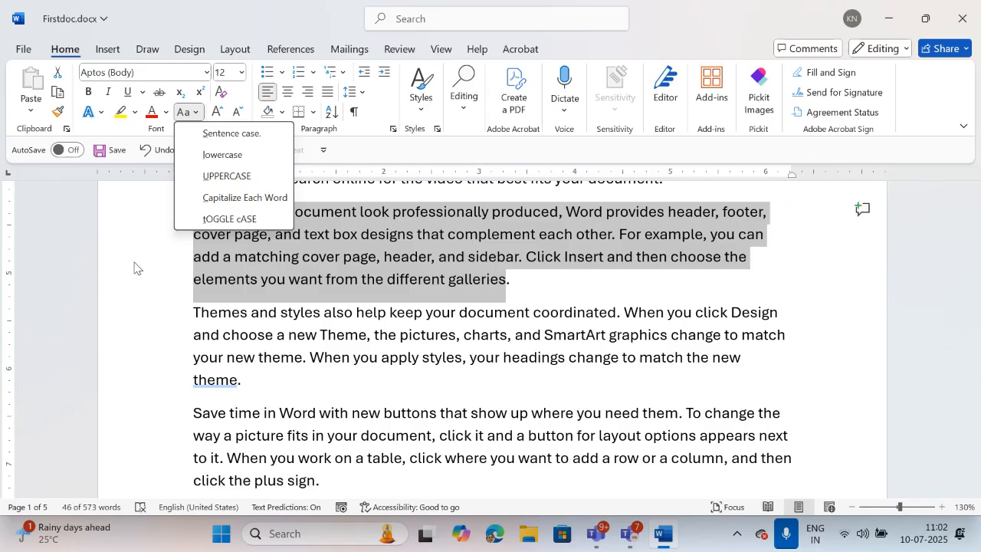
pyautogui.click(193, 334)
pyautogui.click(257, 378)
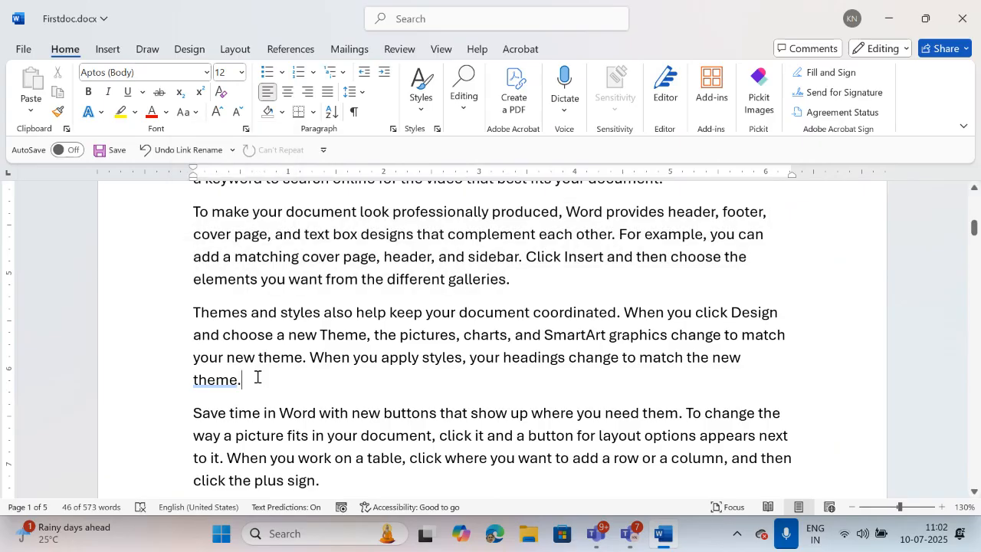
# Add a new paragraph after 'theme.' reading 'this is the online session for ms word'.
pyautogui.press('Return')
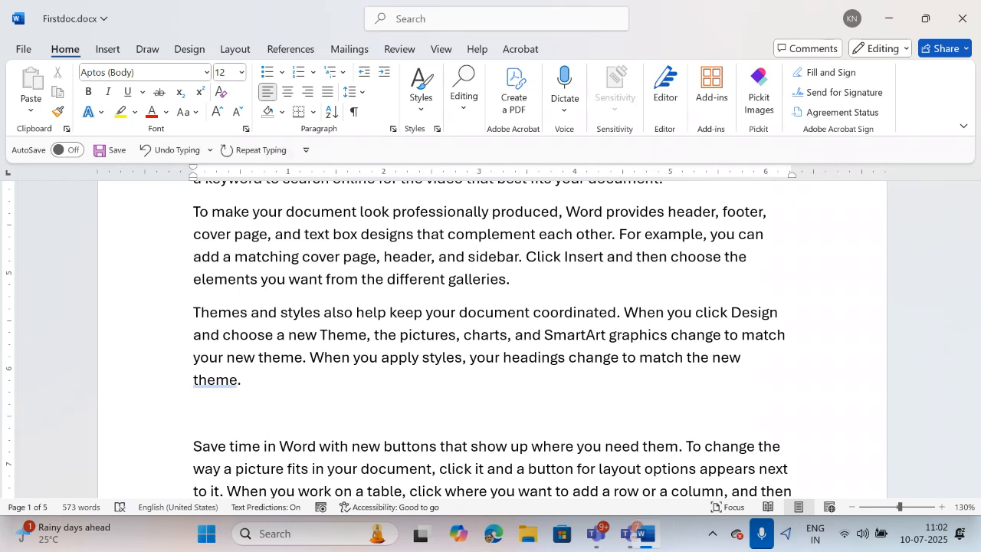
pyautogui.write('th')
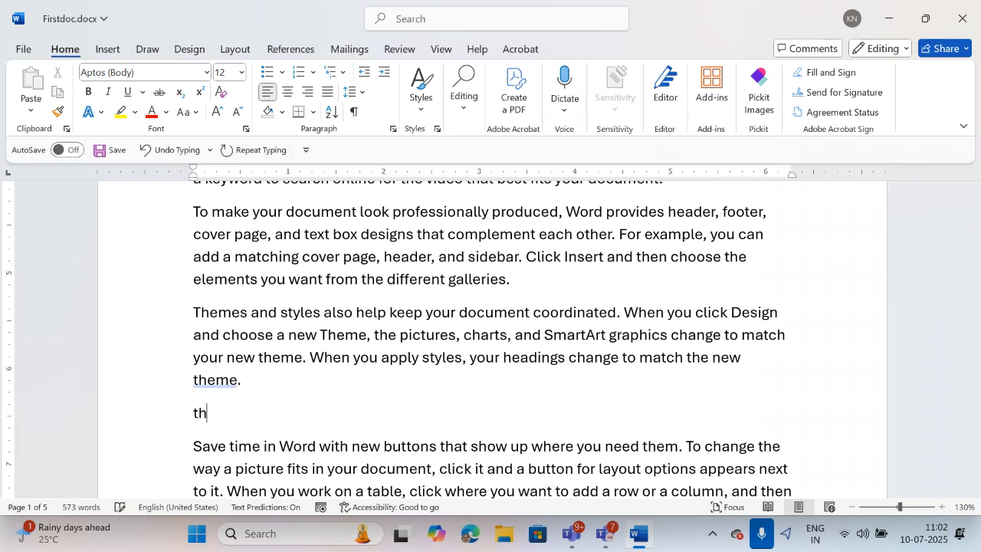
pyautogui.write('is is the ')
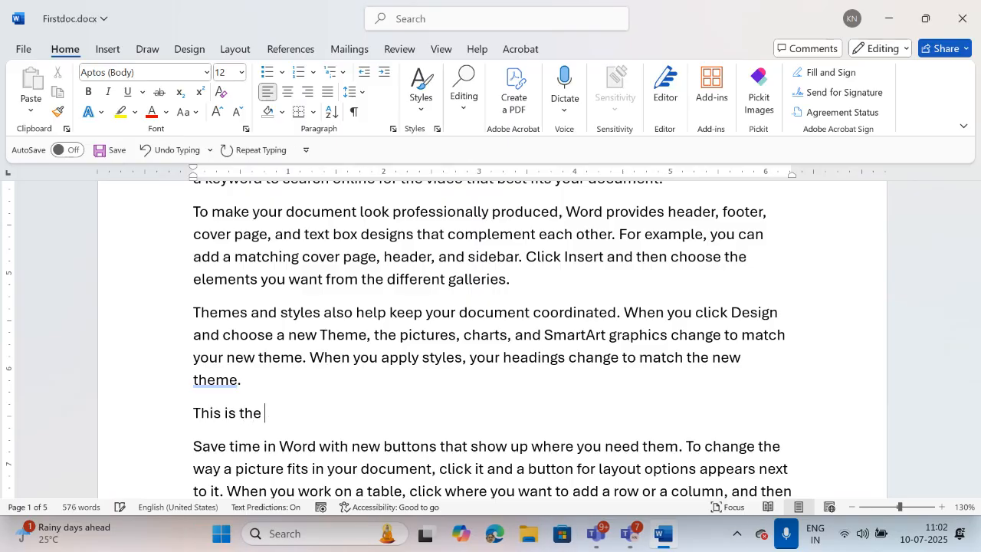
pyautogui.write('online session')
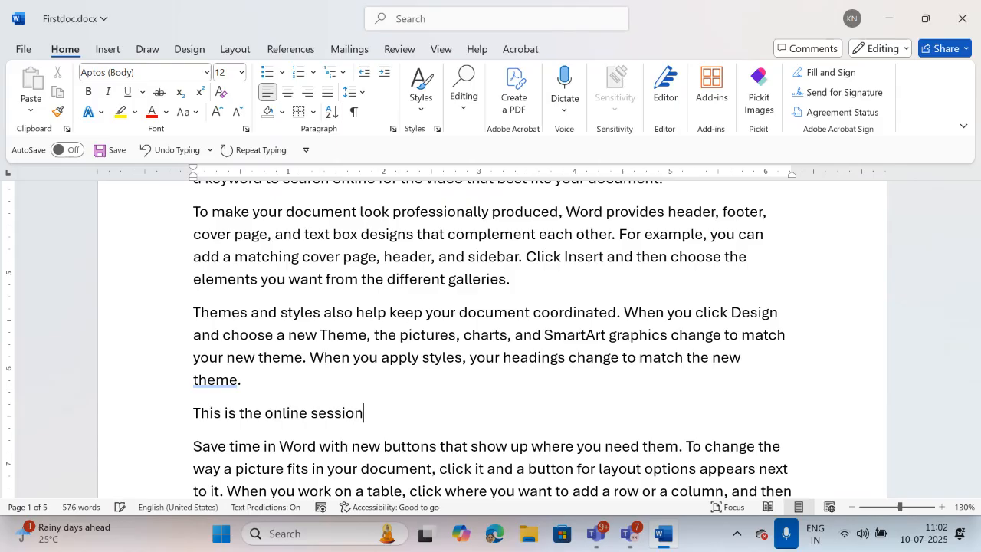
pyautogui.write(' for ms word')
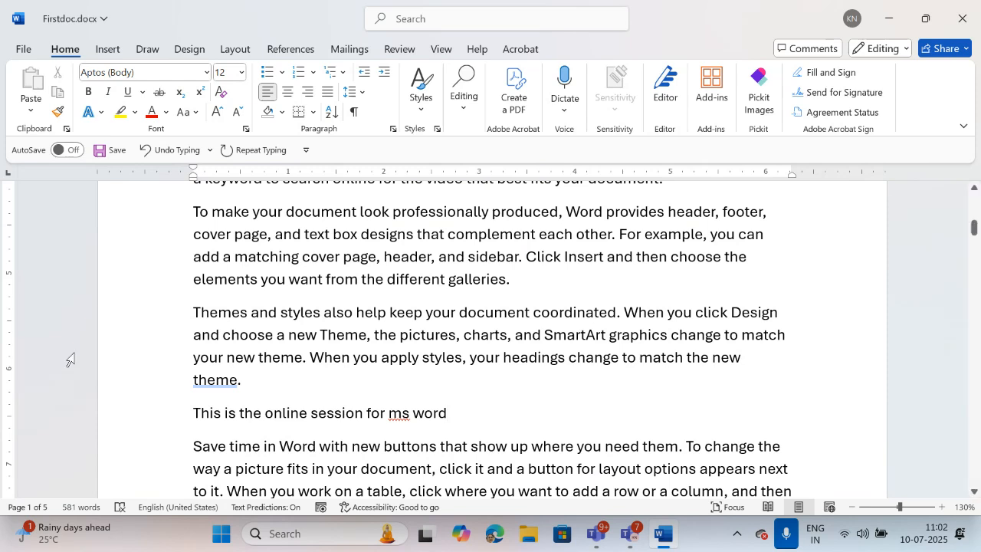
# Change the Themes and styles paragraph to UPPERCASE, then lowercase, then Capitalize Each Word.
pyautogui.moveTo(192, 311); pyautogui.dragTo(253, 383)
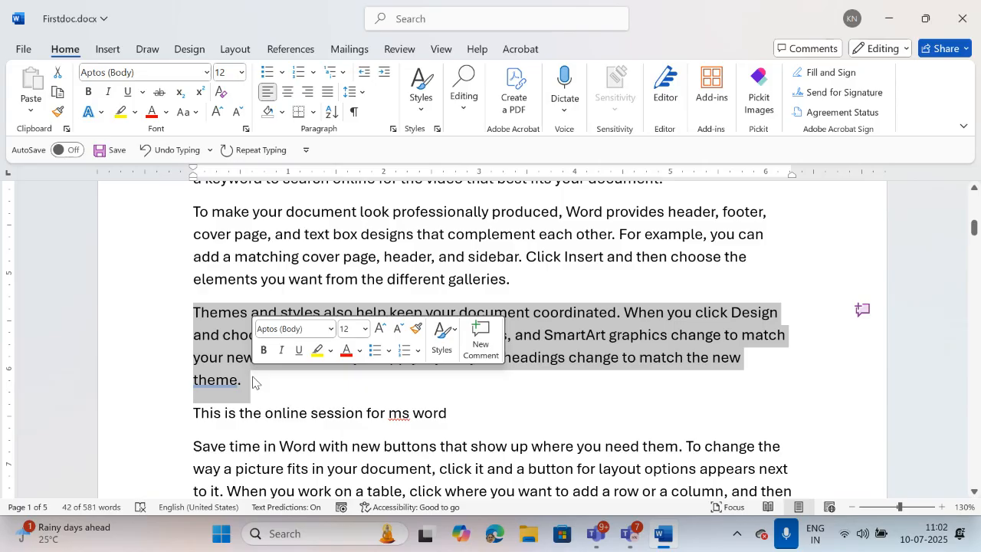
pyautogui.click(196, 113)
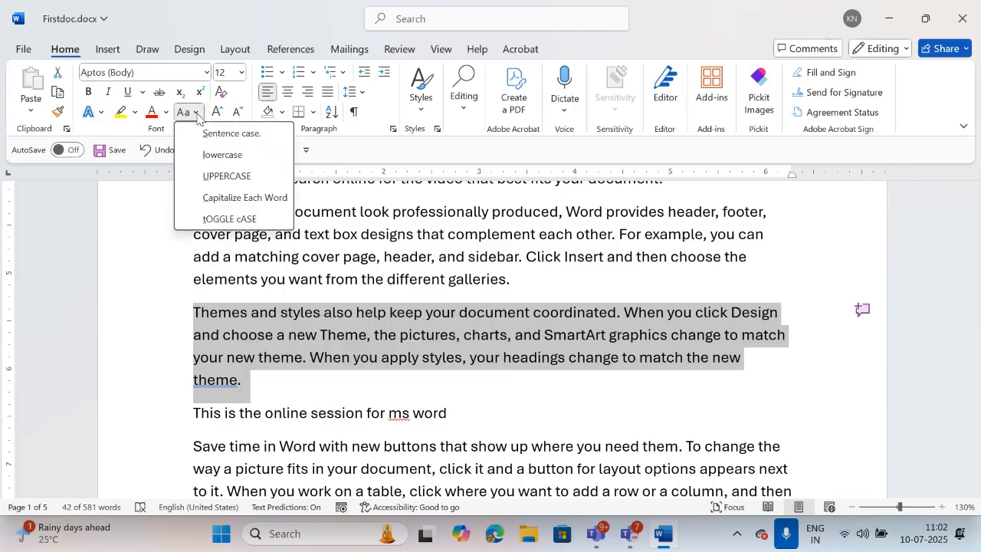
pyautogui.click(210, 178)
pyautogui.click(185, 112)
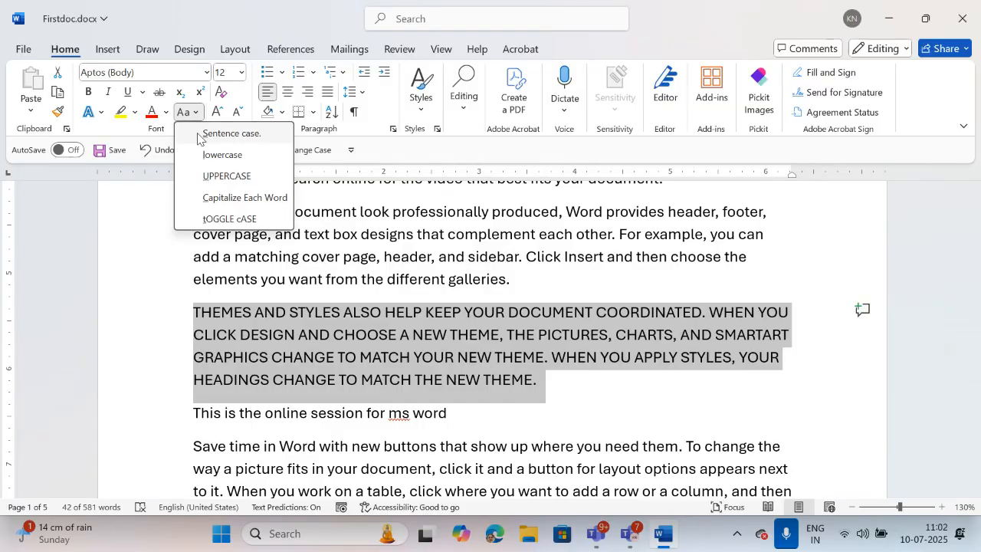
pyautogui.click(203, 157)
pyautogui.click(185, 112)
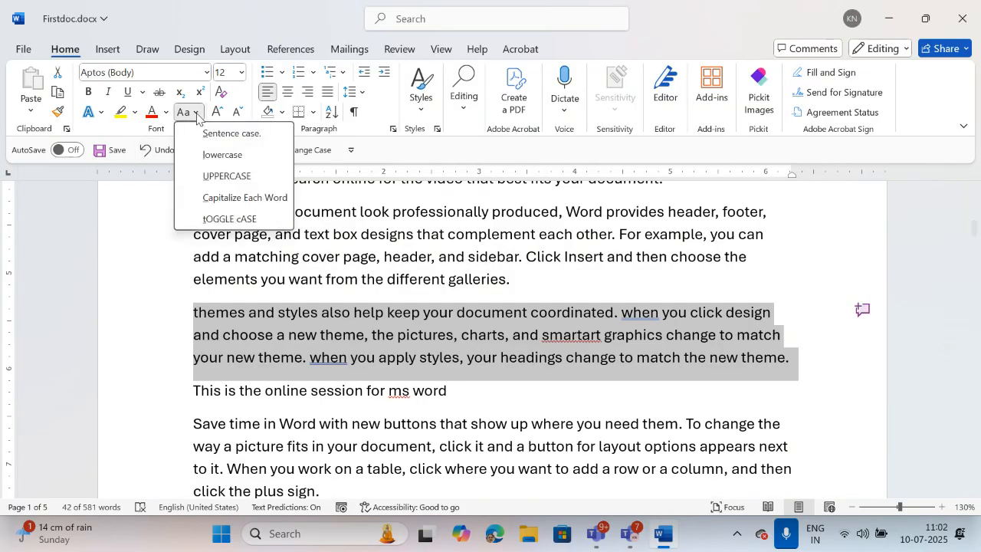
pyautogui.click(218, 199)
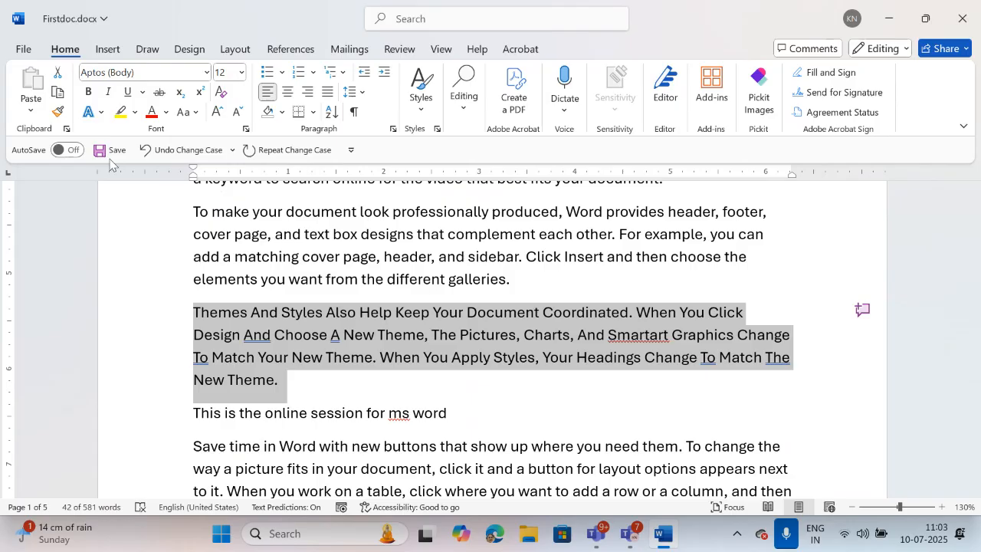
# Apply tOGGLE cASE, then UPPERCASE, then tOGGLE cASE again to the Themes paragraph via Change Case.
pyautogui.click(190, 112)
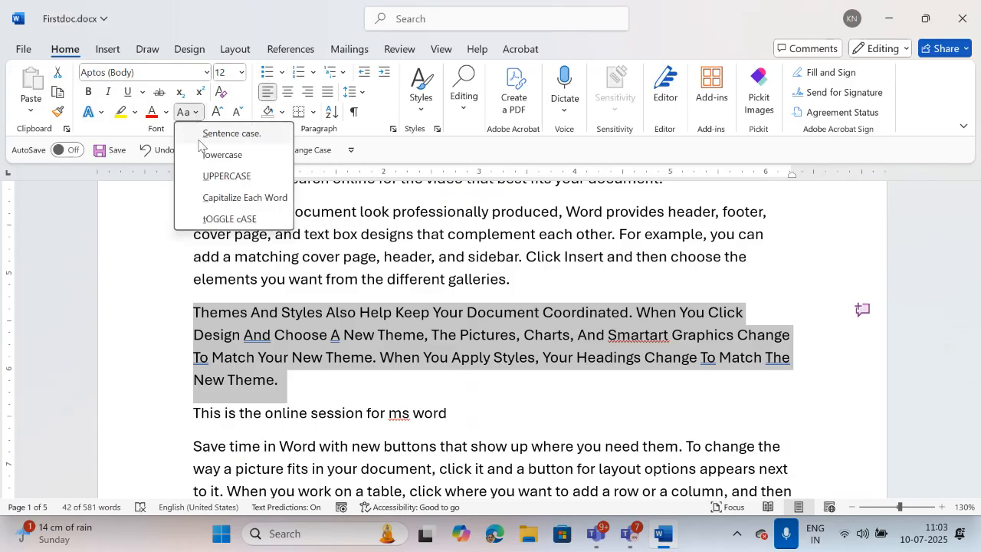
pyautogui.click(217, 216)
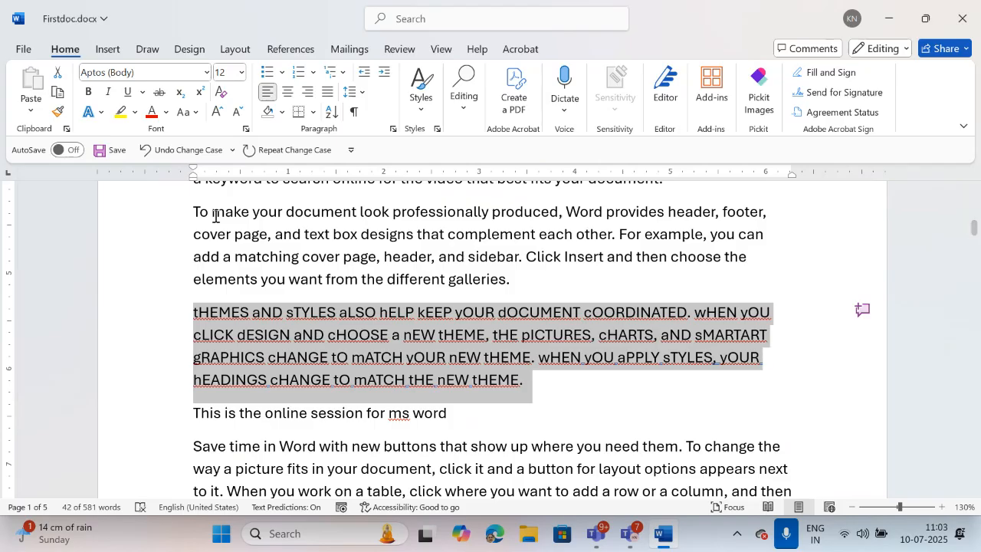
pyautogui.click(197, 115)
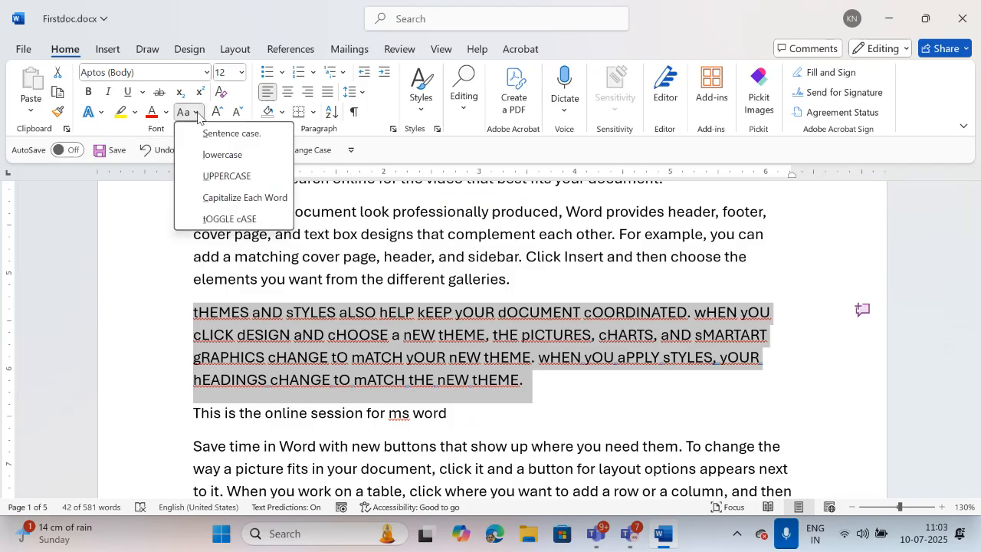
pyautogui.click(209, 177)
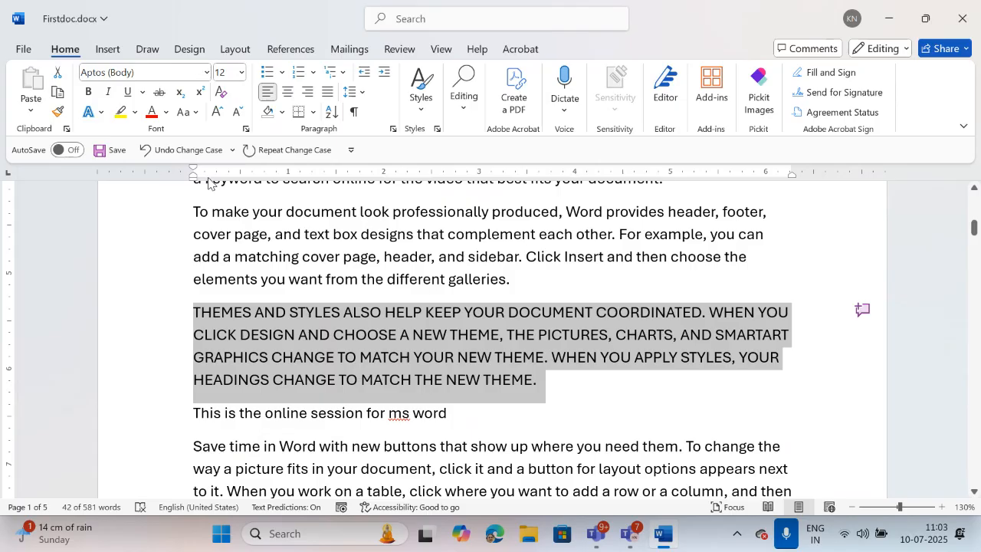
pyautogui.click(196, 114)
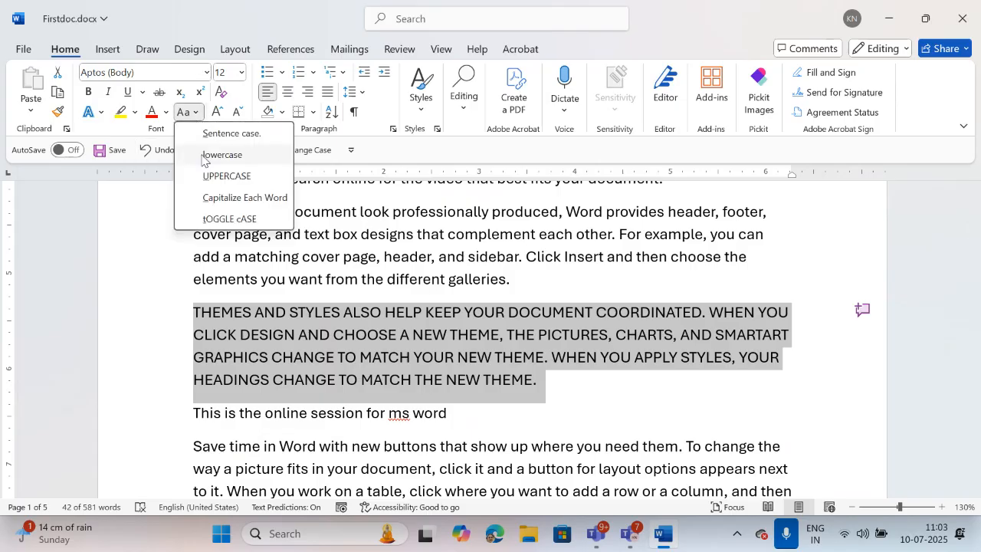
pyautogui.click(207, 219)
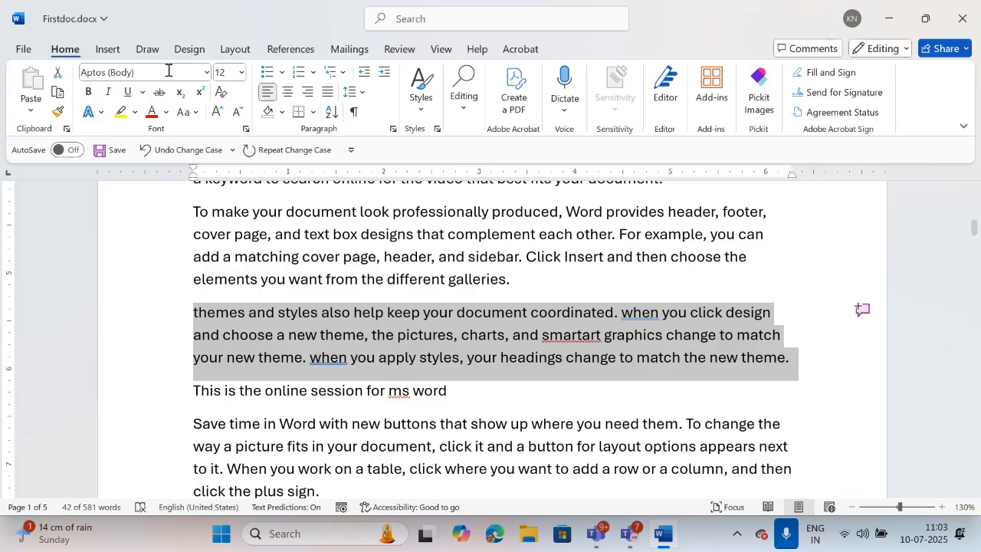
pyautogui.click(194, 114)
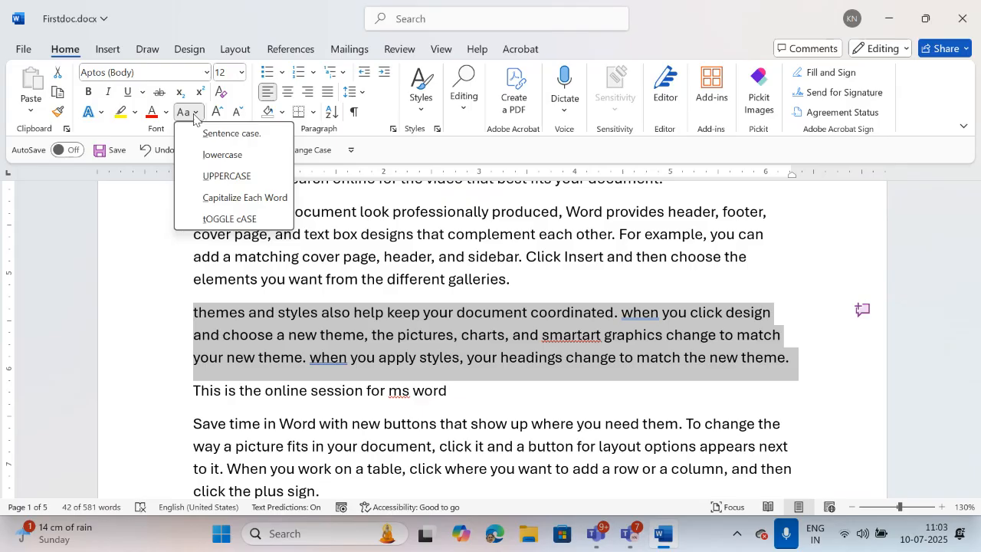
pyautogui.click(288, 322)
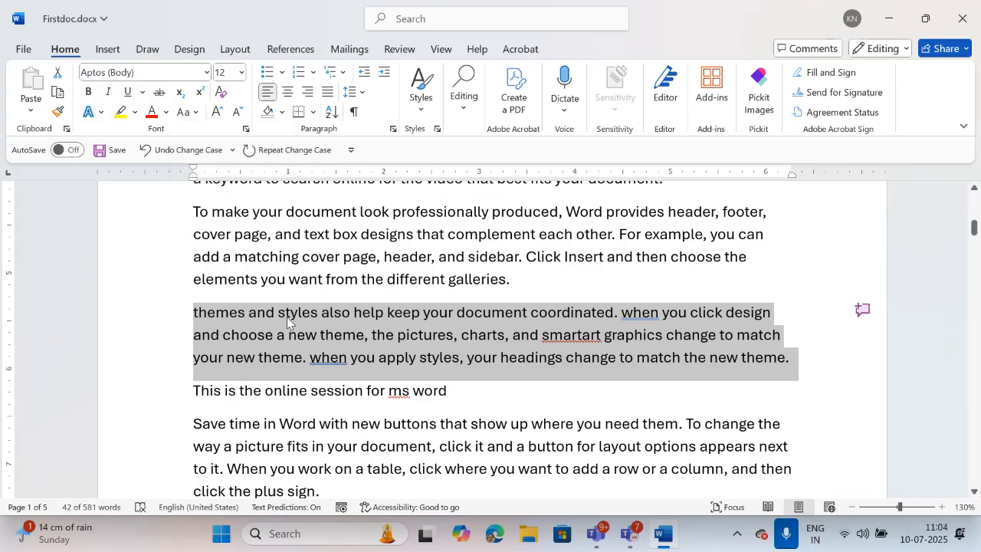
# Cycle the paragraph's case with Shift+F3 until it is back in Sentence case.
pyautogui.hotkey('shift', 'F3')
pyautogui.hotkey('shift', 'F3')
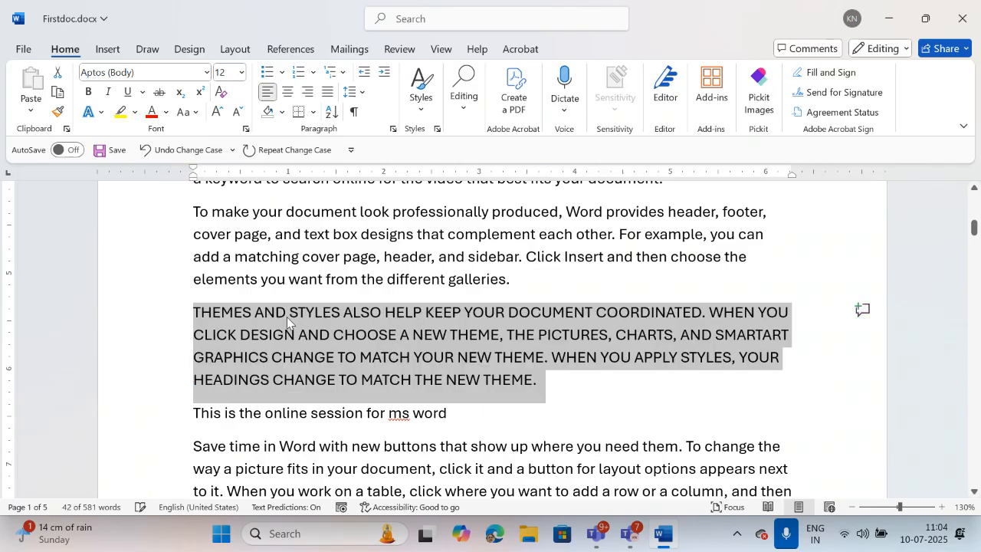
pyautogui.hotkey('shift', 'F3')
pyautogui.hotkey('shift', 'F3')
pyautogui.hotkey('shift', 'F3')
pyautogui.hotkey('shift', 'F3')
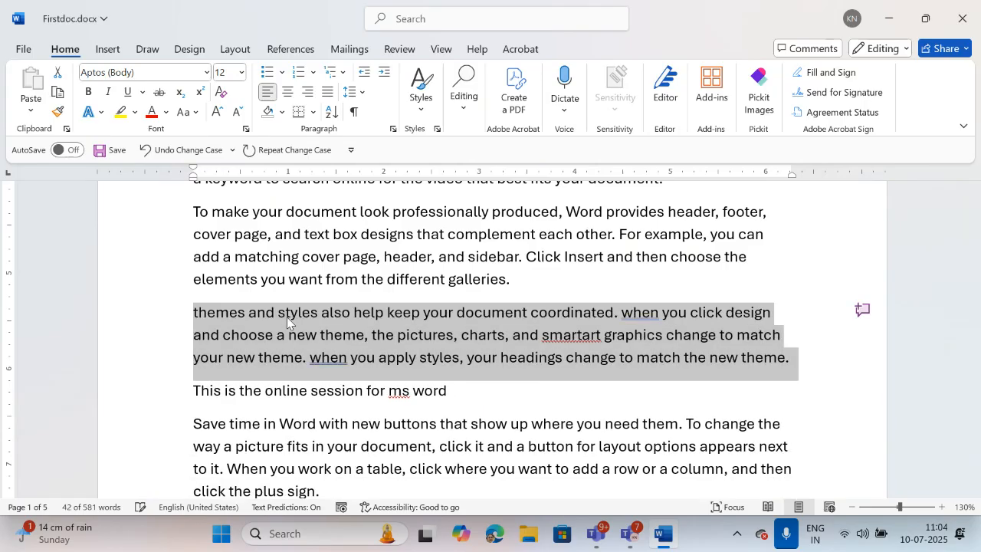
pyautogui.hotkey('shift', 'F3')
pyautogui.hotkey('shift', 'F3')
pyautogui.hotkey('shift', 'F3')
pyautogui.hotkey('shift', 'F3')
pyautogui.hotkey('shift', 'F3')
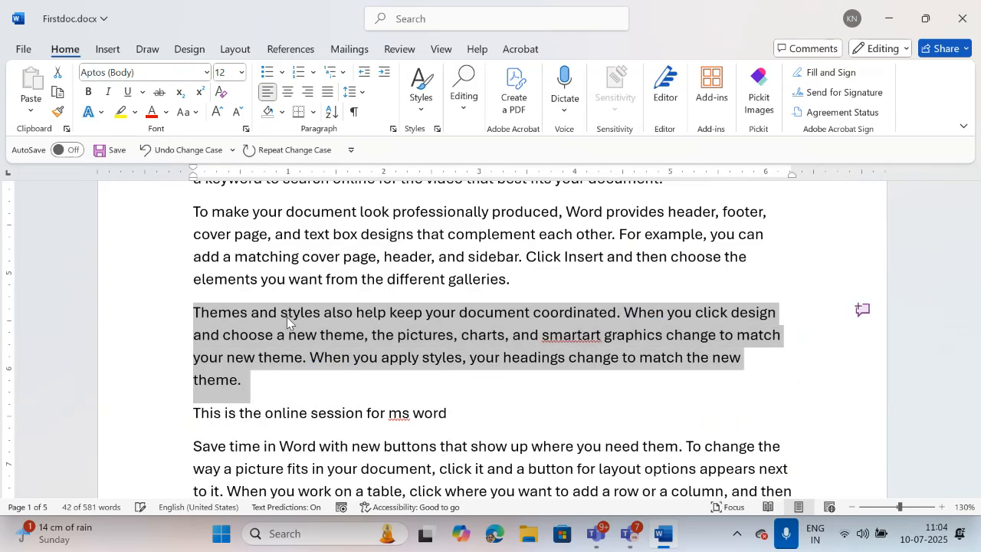
pyautogui.hotkey('shift', 'F3')
pyautogui.hotkey('shift', 'F3')
pyautogui.hotkey('shift', 'F3')
# Restore down the Word window, move it top-left, and bring the Class of MS Office meeting forward.
pyautogui.click(927, 18)
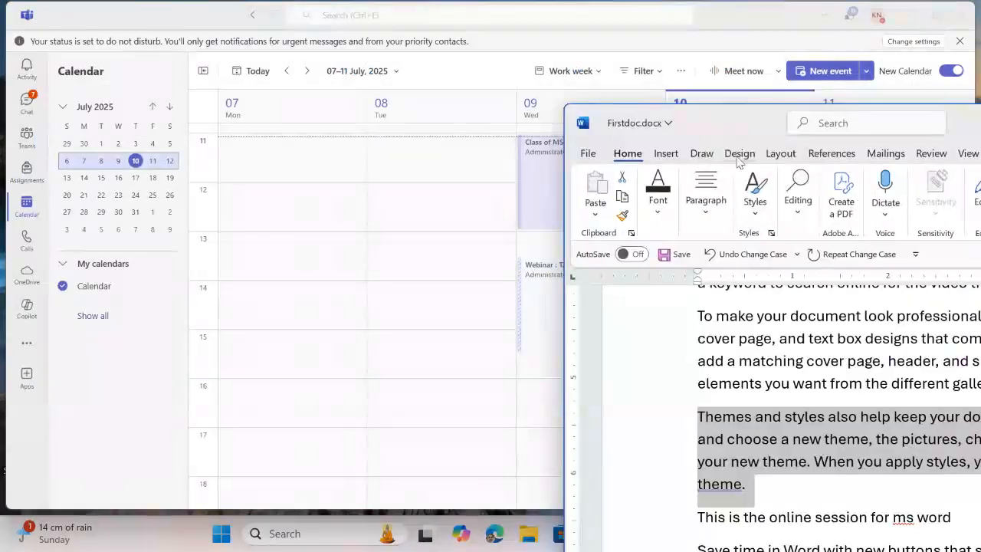
pyautogui.moveTo(728, 114); pyautogui.dragTo(138, 38)
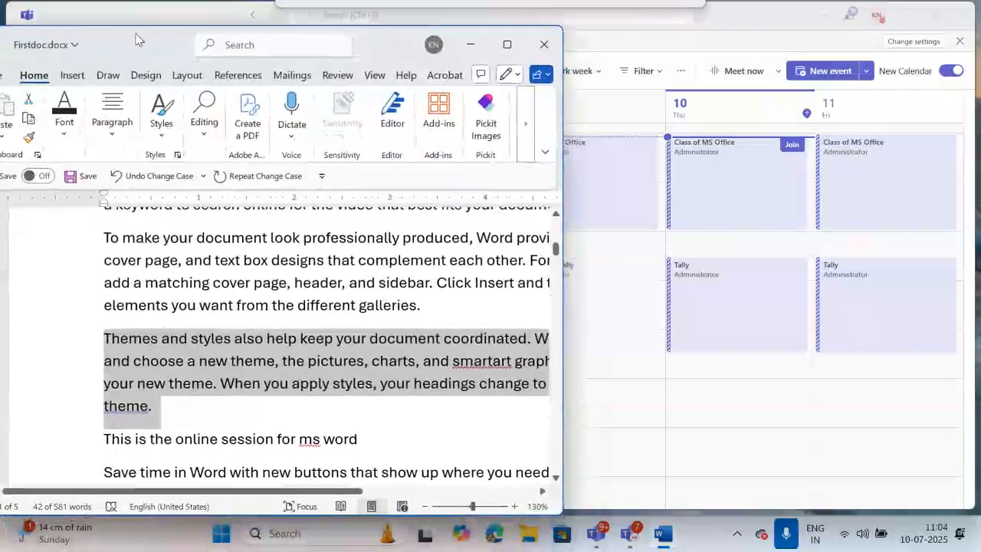
pyautogui.moveTo(629, 537)
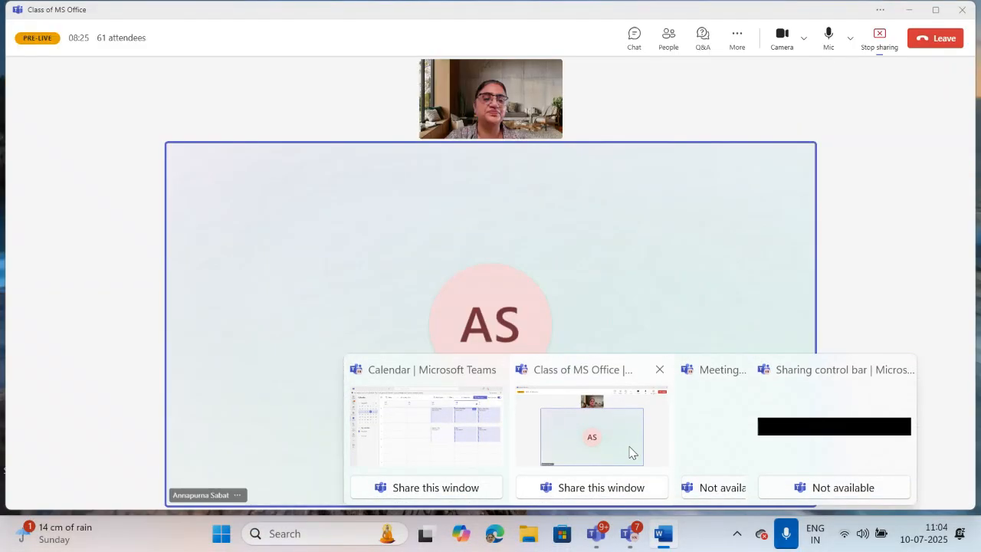
pyautogui.click(632, 452)
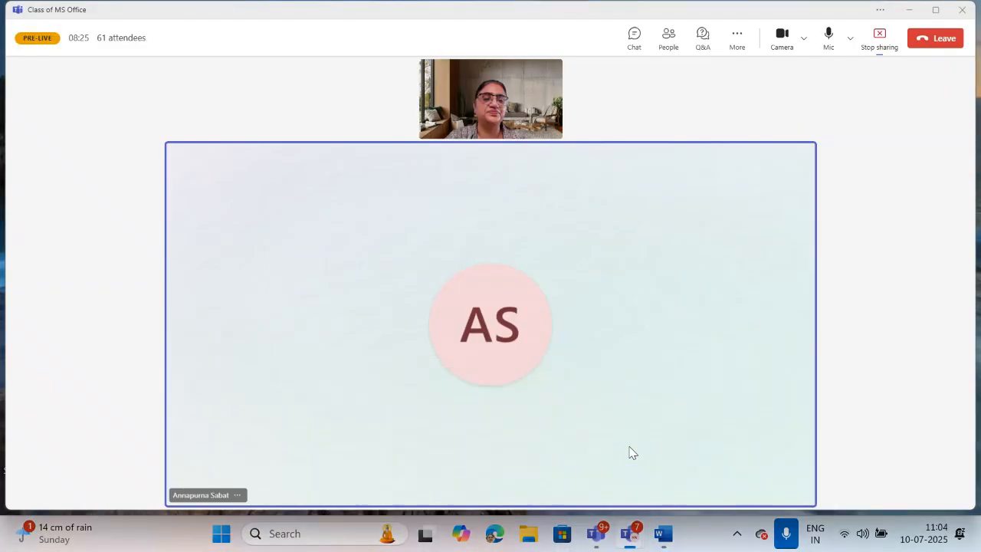
# View the live event's Q&A questions, scroll to the newest one, then return to Word.
pyautogui.click(703, 63)
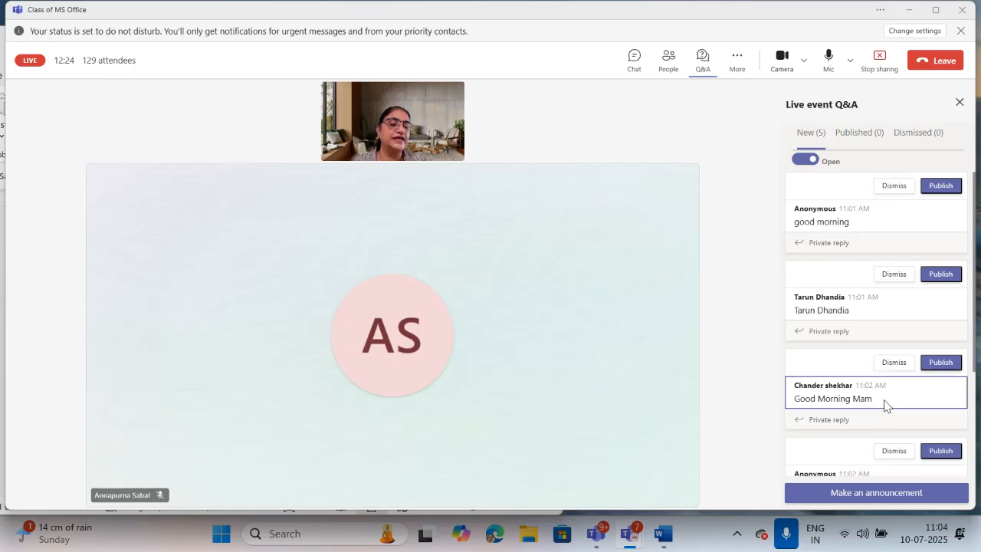
pyautogui.scroll(-3, 885, 405)
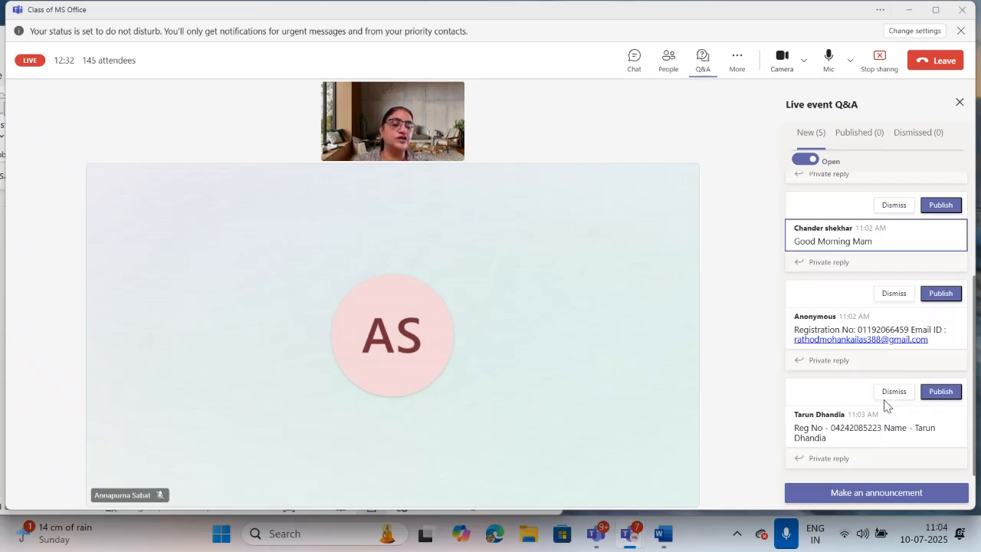
pyautogui.click(887, 411)
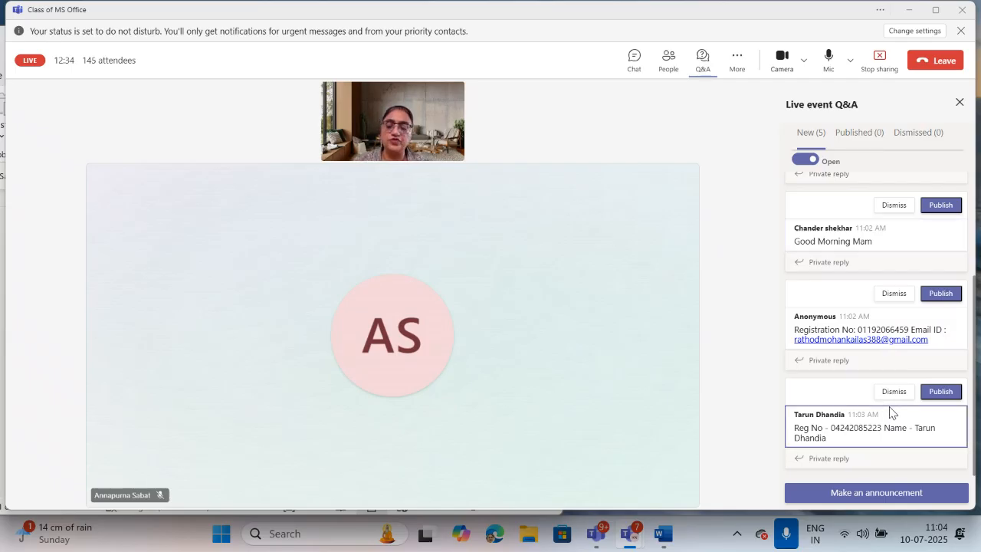
pyautogui.hotkey('alt', 'Tab')
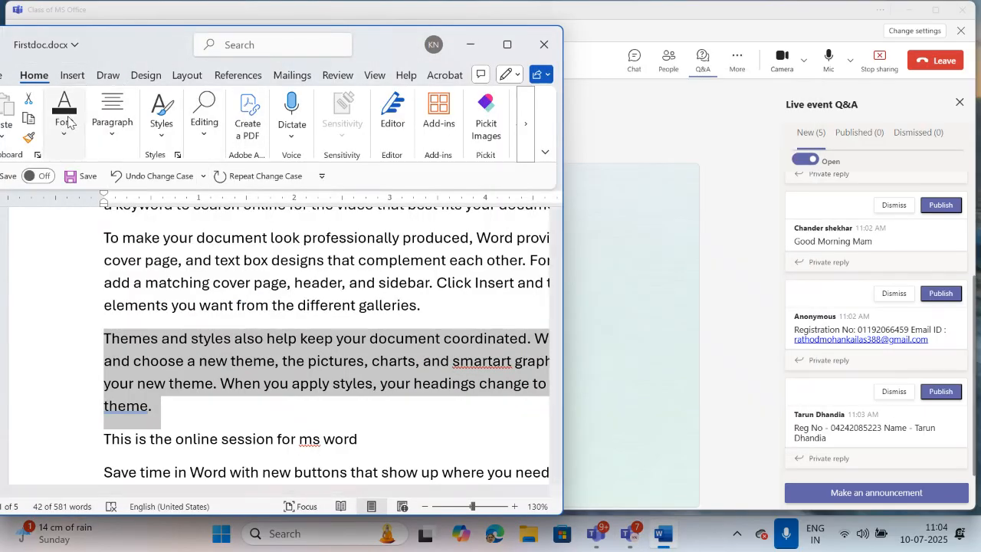
pyautogui.click(56, 140)
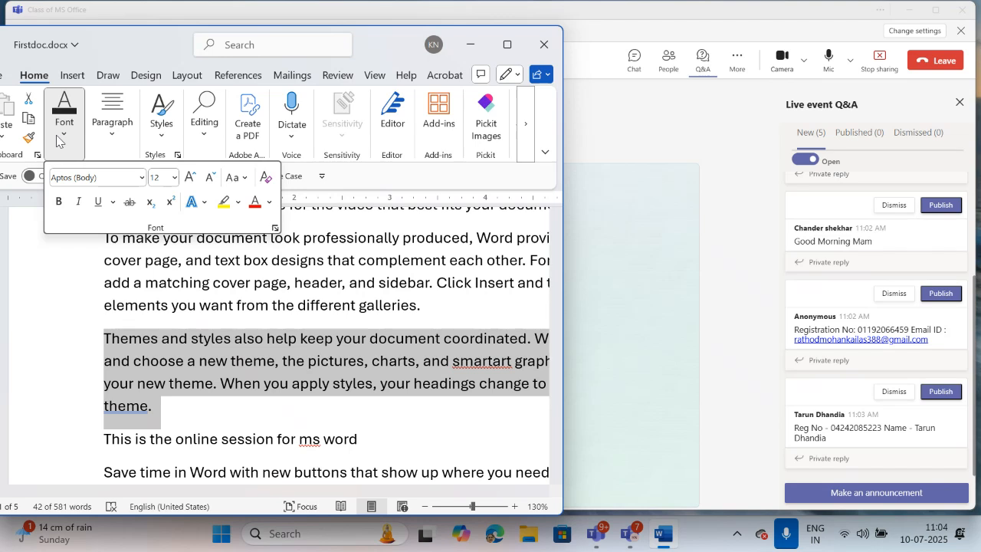
pyautogui.click(57, 140)
pyautogui.click(109, 136)
pyautogui.click(63, 140)
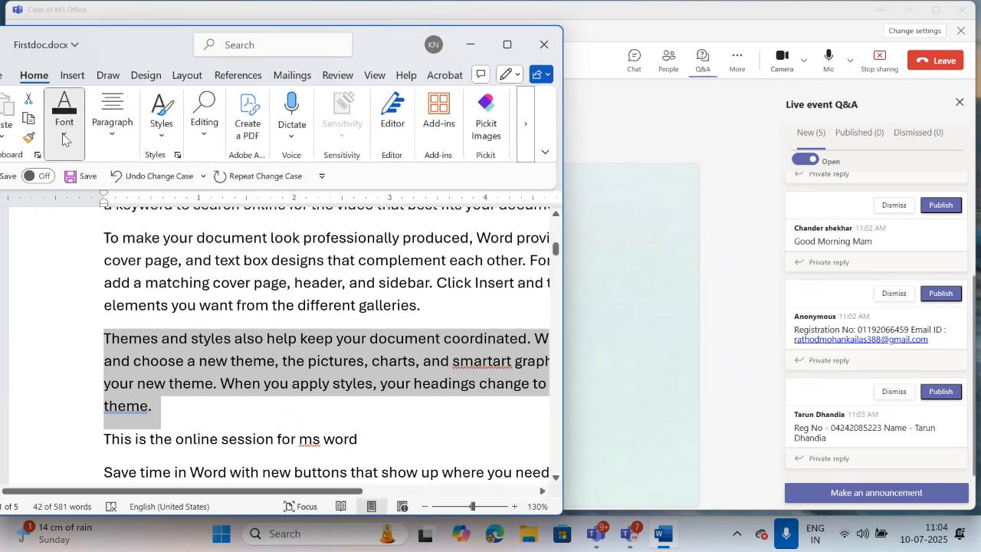
pyautogui.click(63, 139)
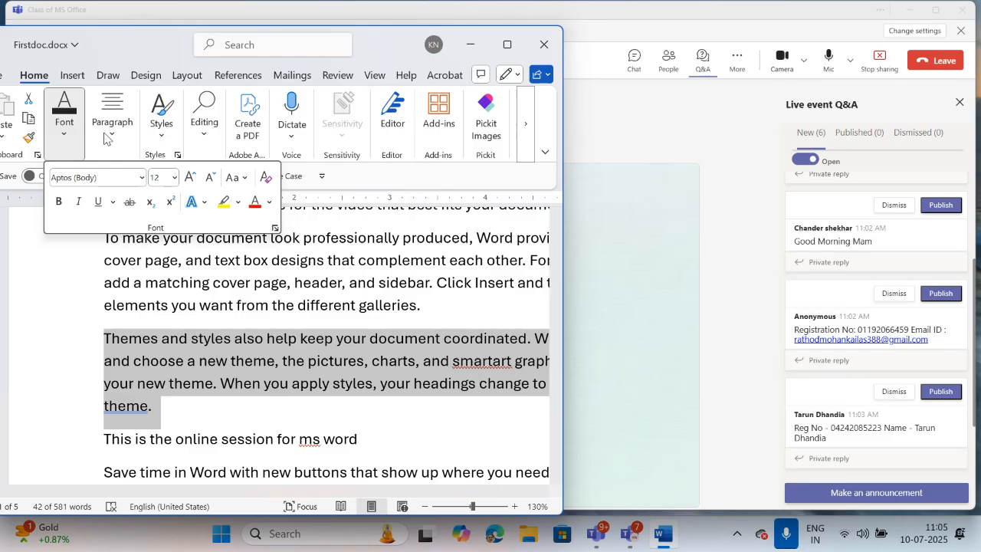
pyautogui.click(114, 317)
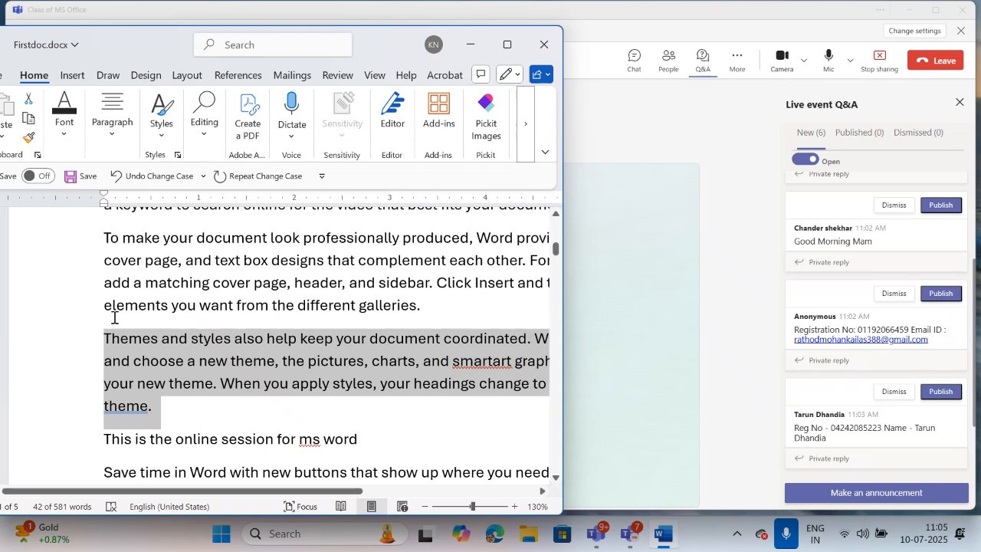
pyautogui.hotkey('ctrl', 'd')
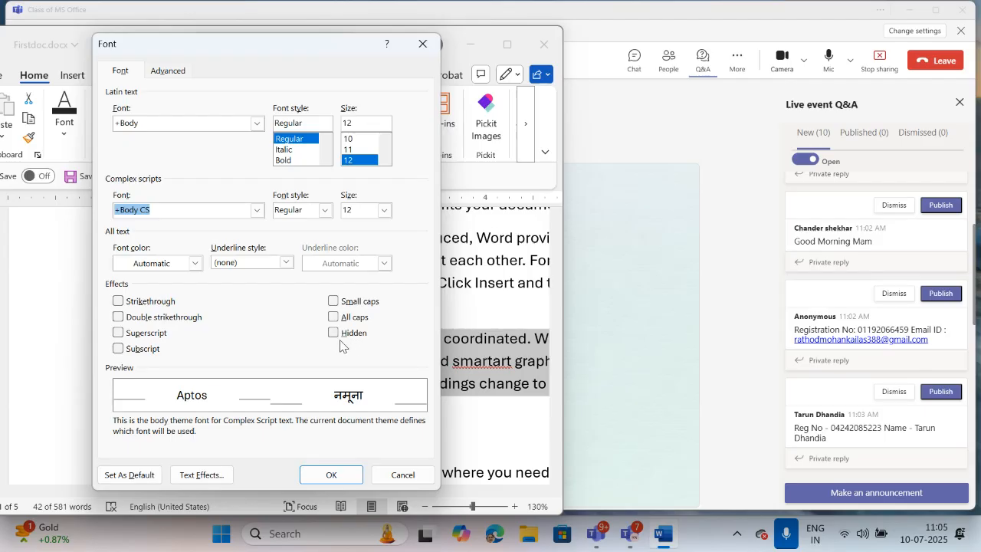
pyautogui.click(388, 476)
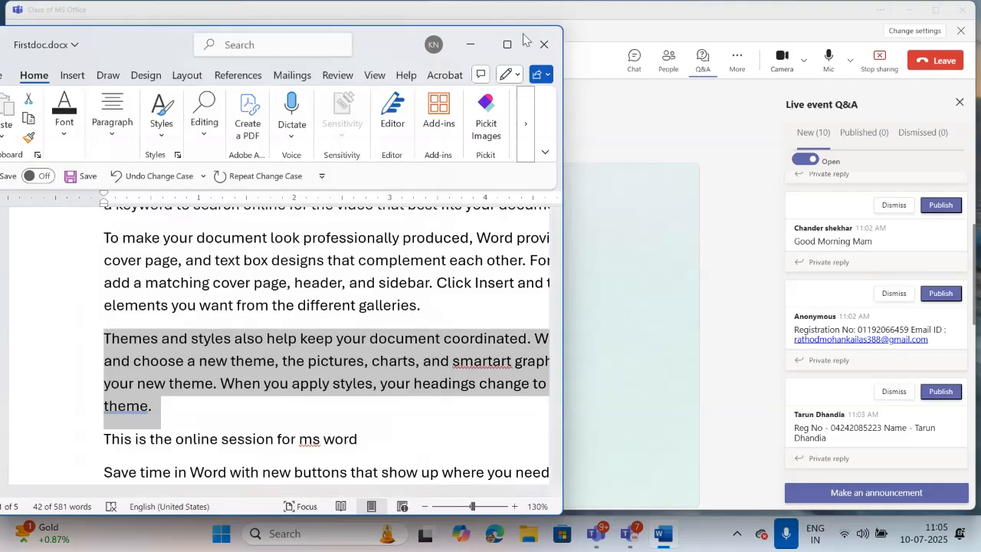
pyautogui.click(366, 260)
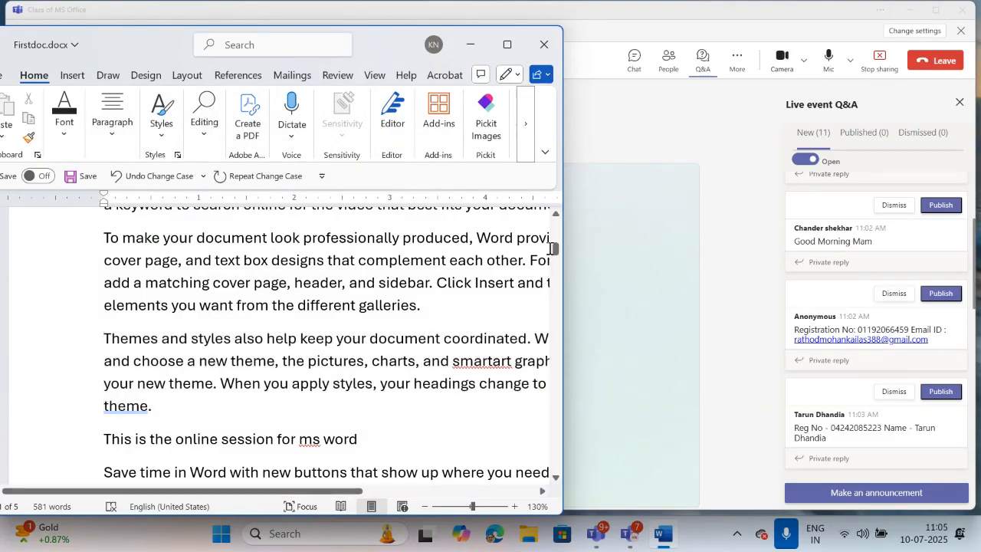
# Scroll to page 1 and colour the 'A page have 5 parts' list White from the mini toolbar.
pyautogui.moveTo(557, 249)
pyautogui.mouseDown()
pyautogui.moveTo(558, 226)
pyautogui.moveTo(557, 243)
pyautogui.mouseUp()
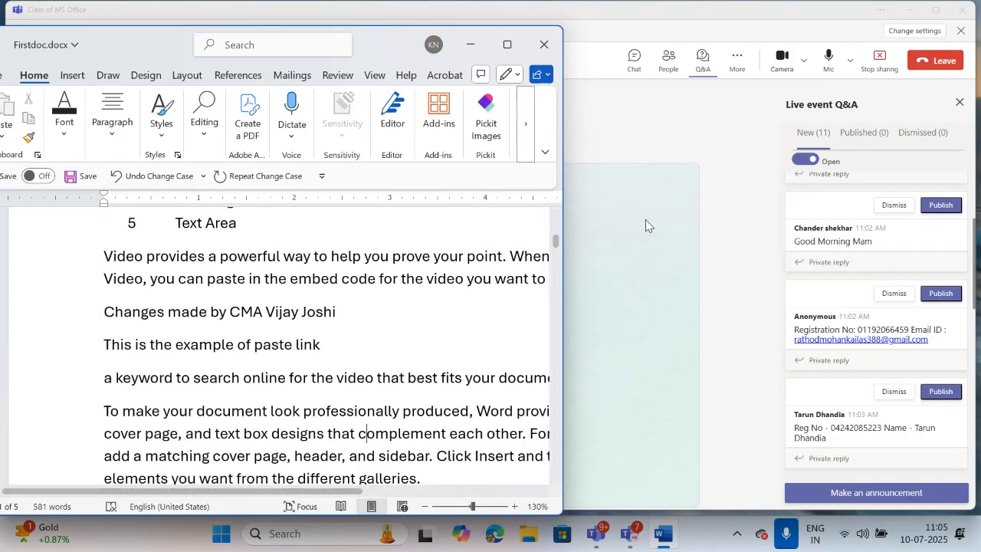
pyautogui.moveTo(557, 245); pyautogui.dragTo(557, 226)
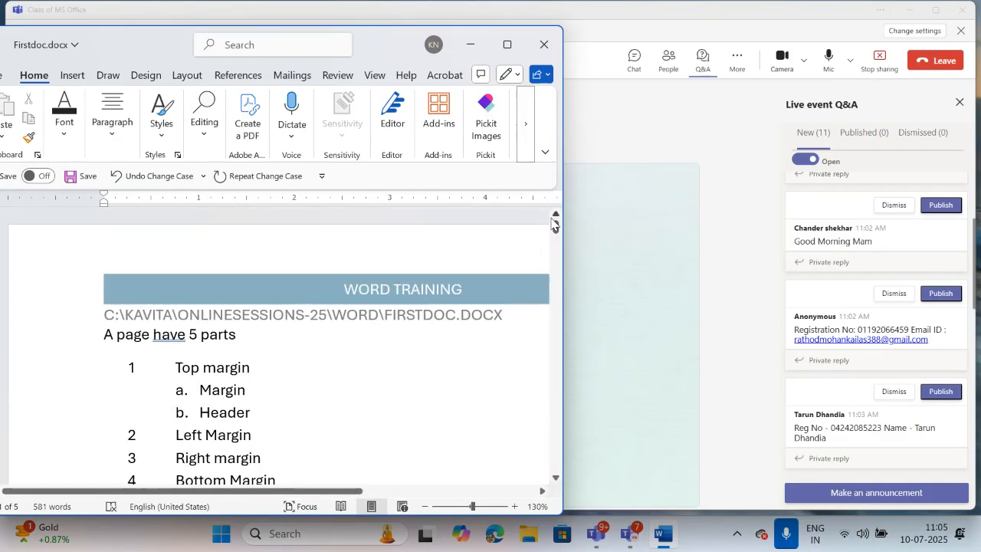
pyautogui.moveTo(99, 330); pyautogui.dragTo(253, 378)
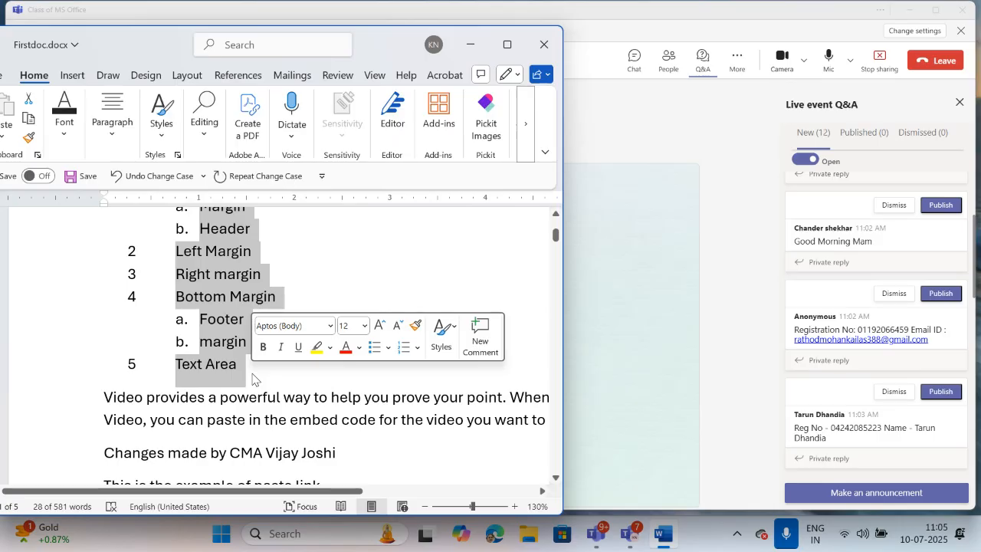
pyautogui.click(359, 348)
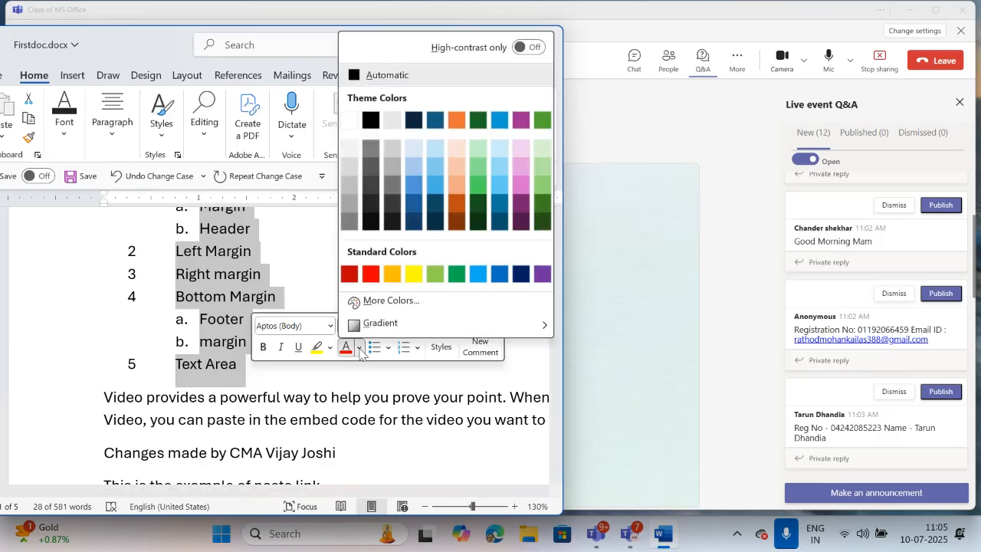
pyautogui.click(349, 123)
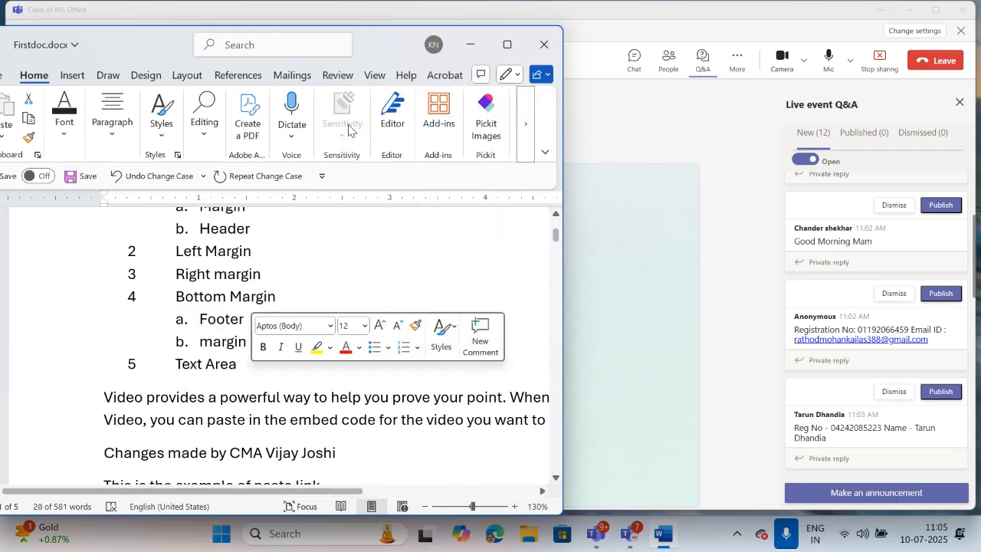
pyautogui.click(418, 293)
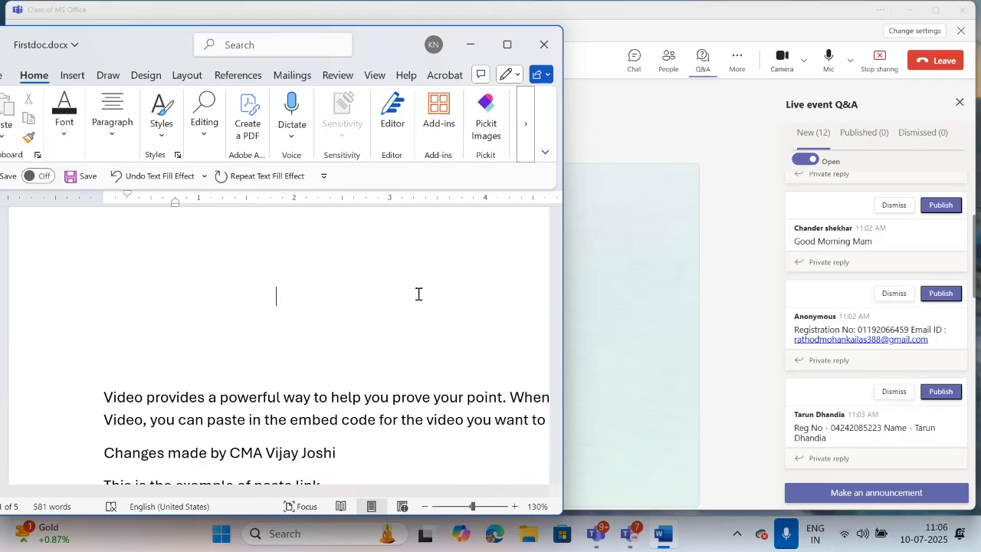
# Undo the white colour, then format the list as Hidden text so the count drops to 553.
pyautogui.hotkey('ctrl', 'z')
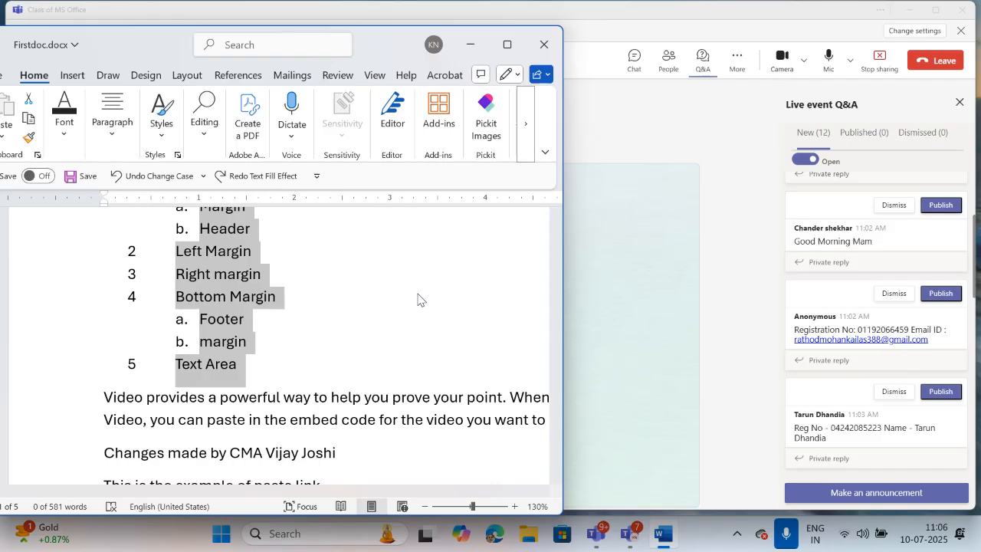
pyautogui.hotkey('ctrl', 'd')
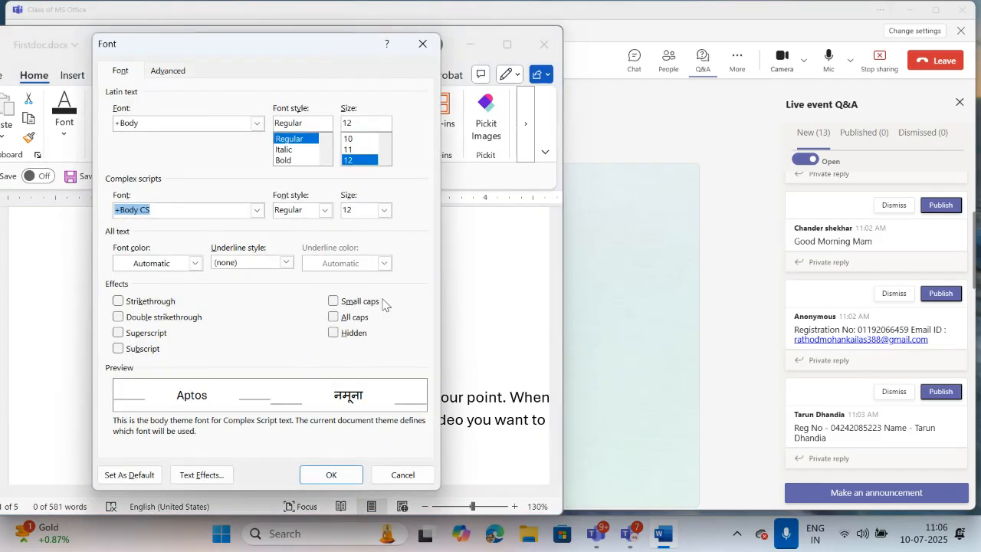
pyautogui.click(334, 332)
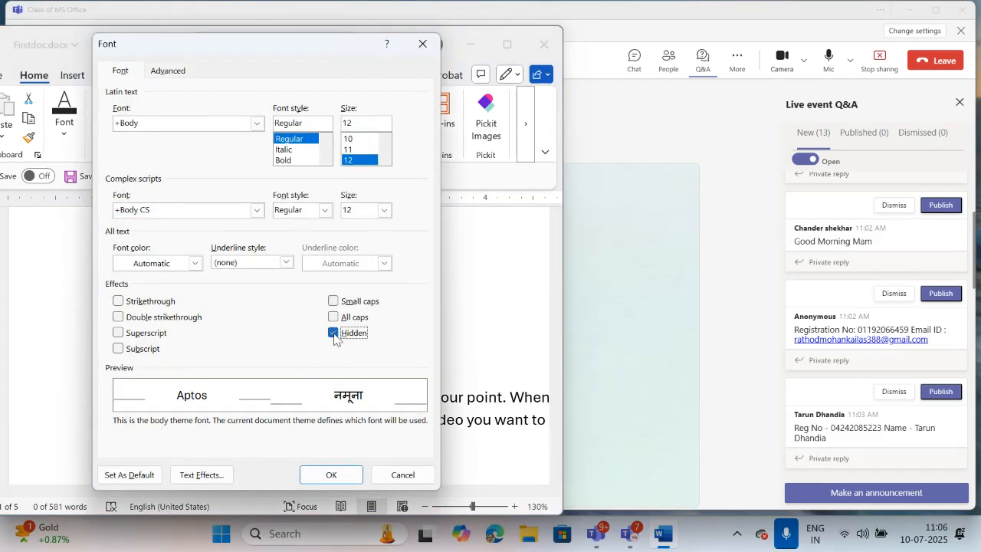
pyautogui.click(343, 474)
pyautogui.moveTo(556, 231); pyautogui.dragTo(557, 230)
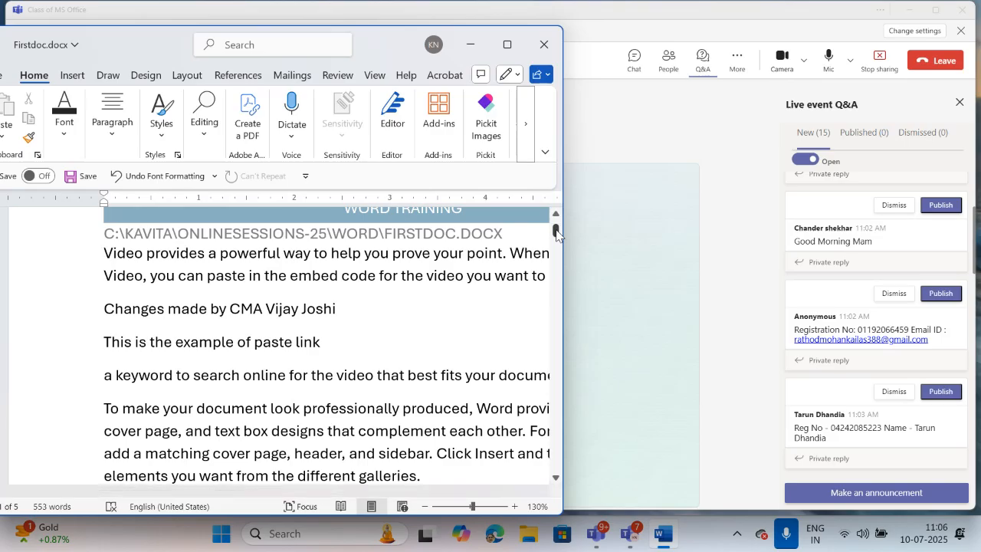
pyautogui.click(915, 430)
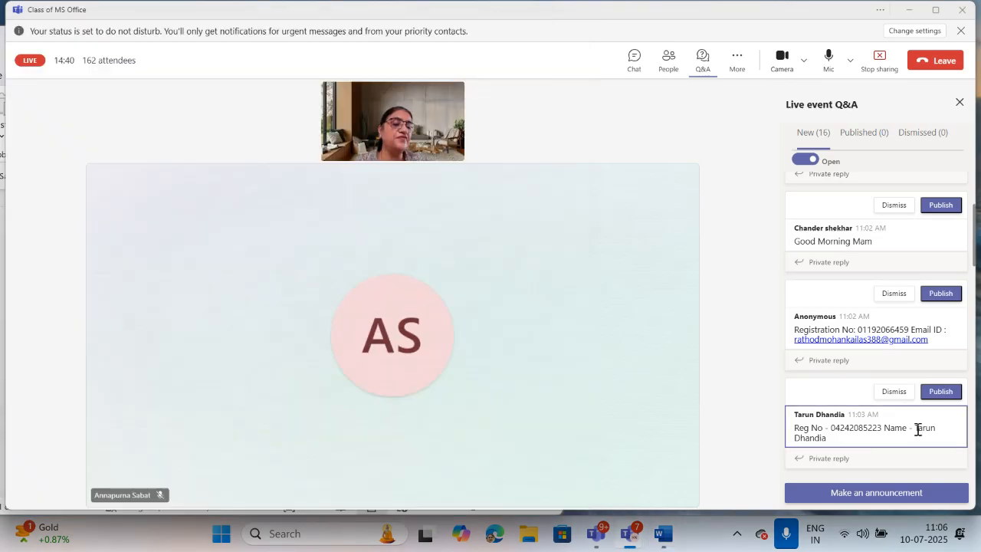
pyautogui.scroll(-10, 918, 435)
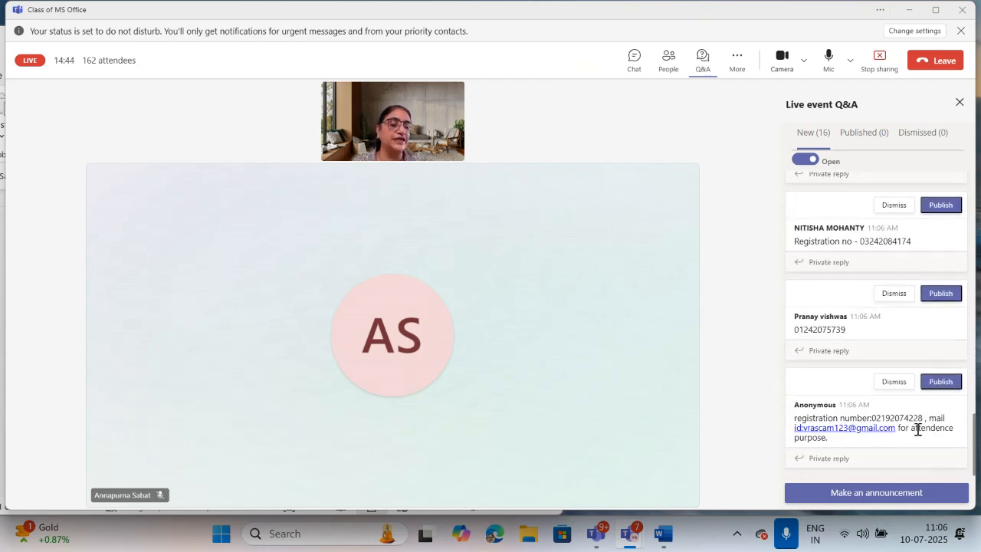
pyautogui.hotkey('alt', 'Tab')
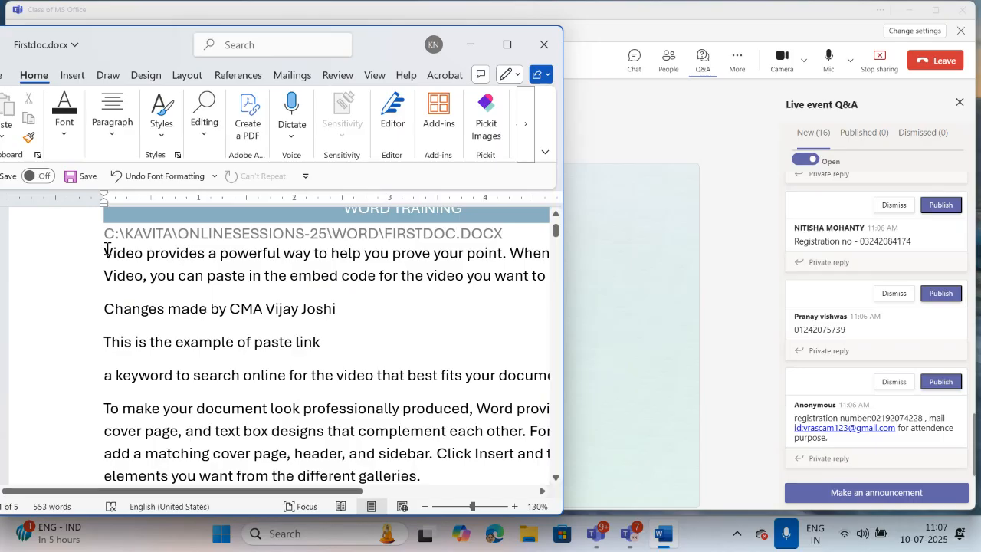
# Select the text around the hidden list and clear its Hidden font setting, restoring 581 words.
pyautogui.moveTo(106, 250); pyautogui.dragTo(439, 377)
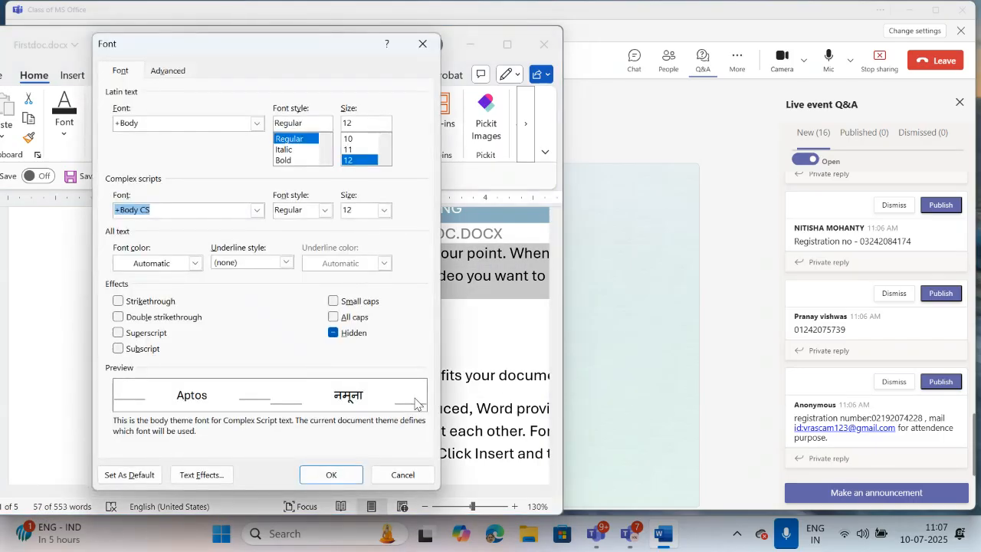
pyautogui.click(334, 334)
pyautogui.click(334, 336)
pyautogui.click(334, 335)
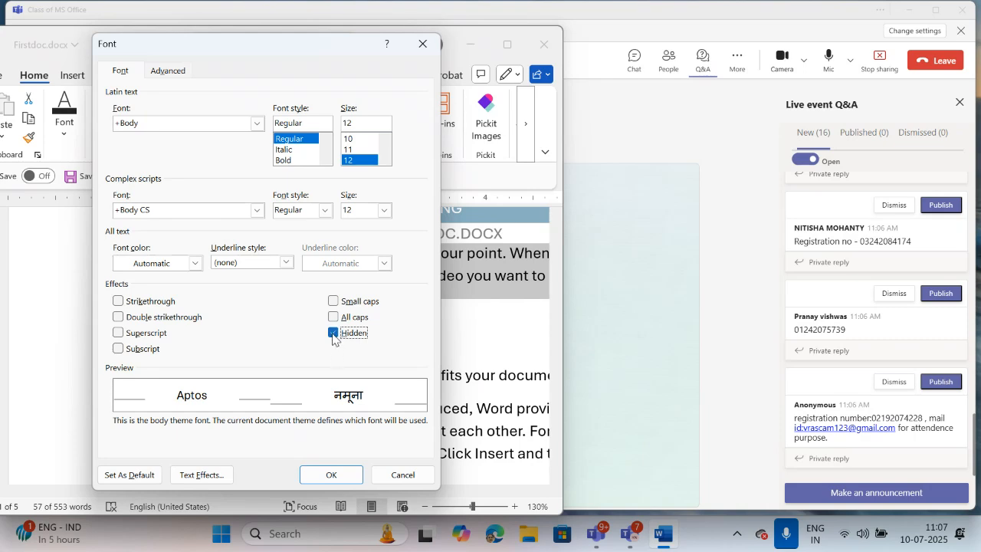
pyautogui.click(334, 334)
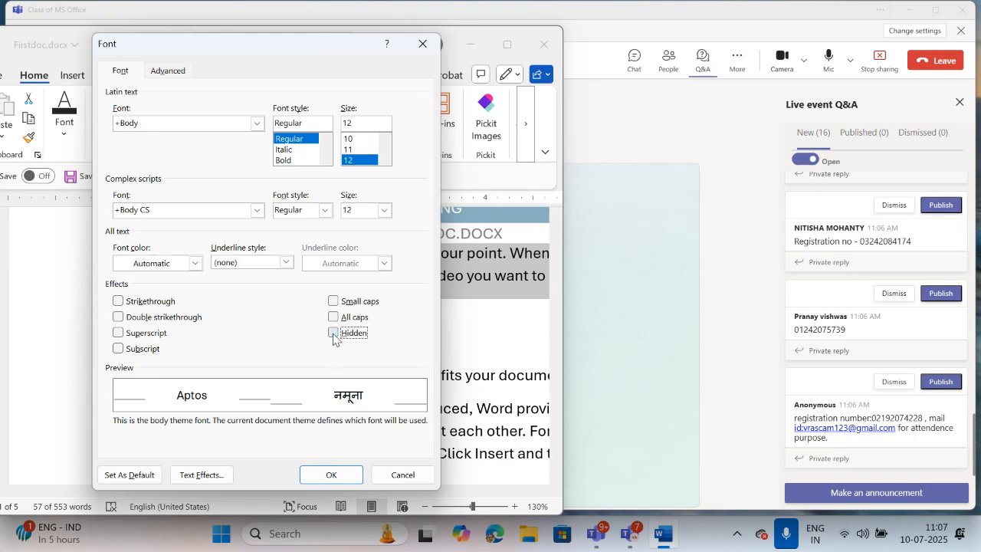
pyautogui.click(335, 474)
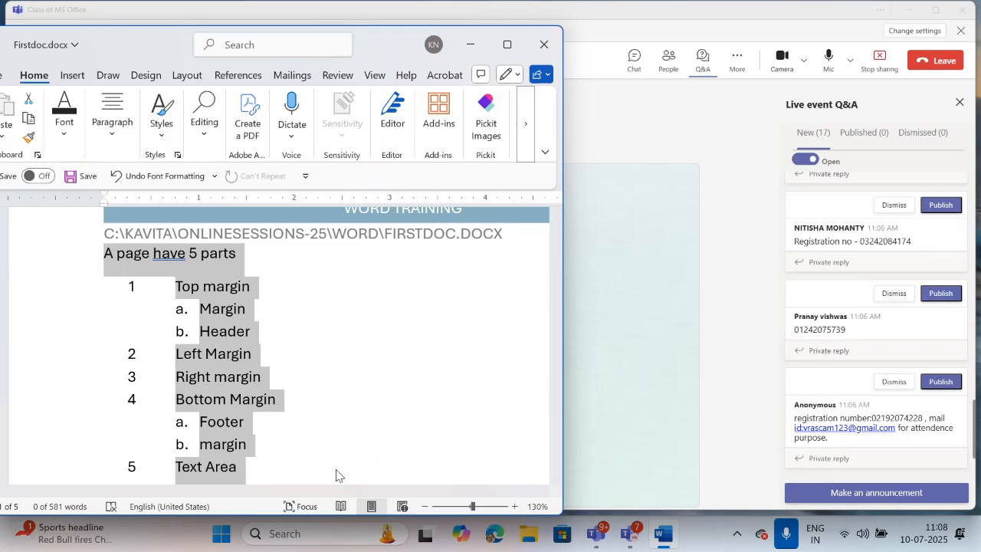
# Switch between Teams and Word, then bring up the Font dialog for the selected heading and list.
pyautogui.click(977, 444)
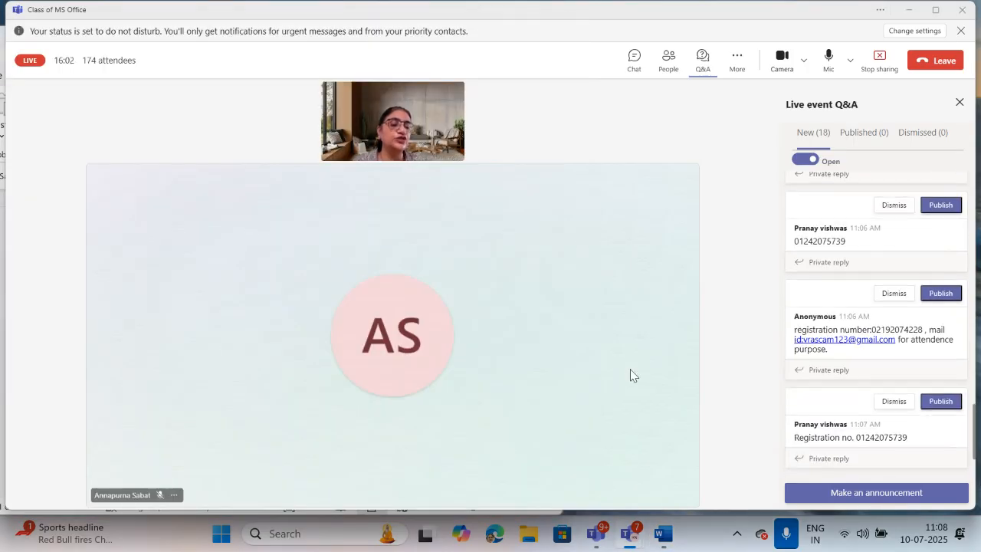
pyautogui.hotkey('alt', 'Tab')
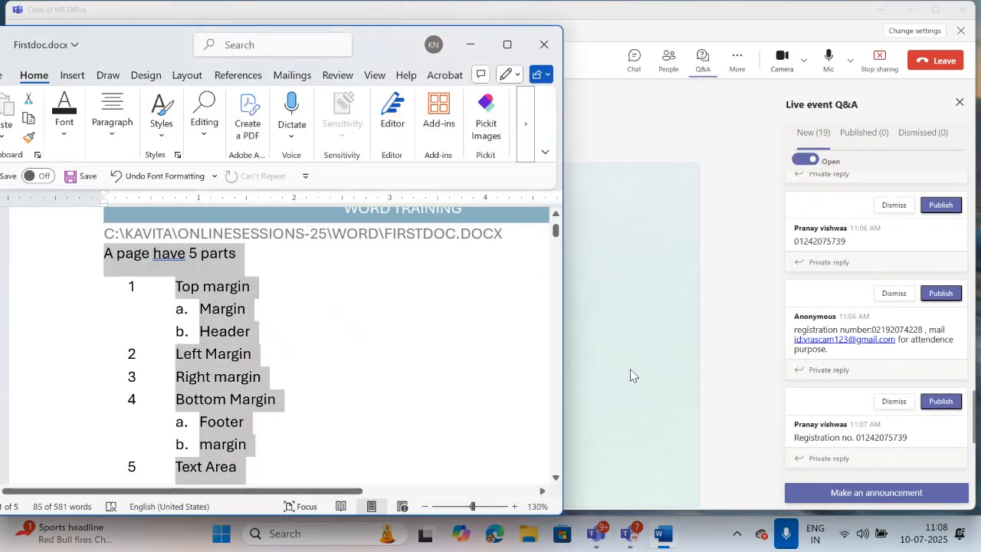
pyautogui.click(629, 375)
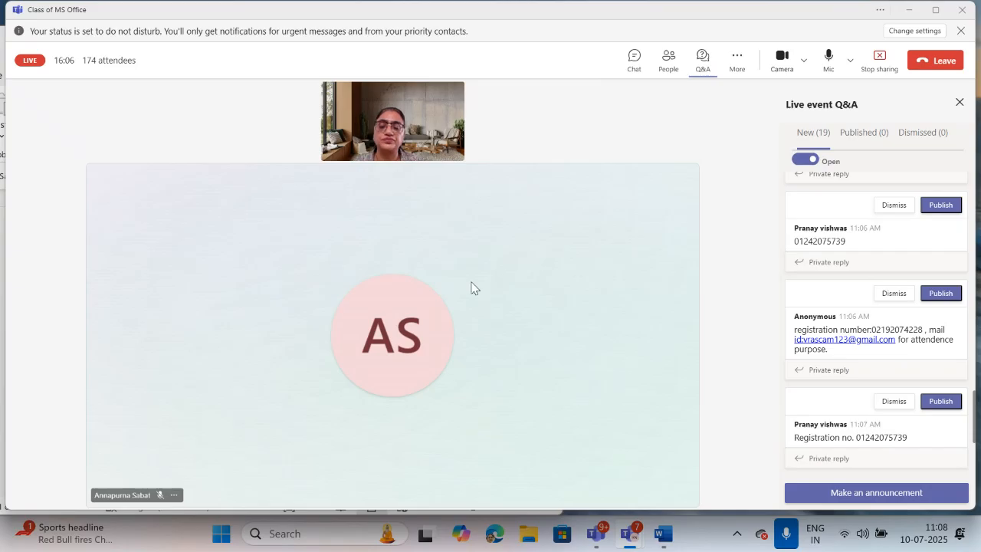
pyautogui.hotkey('alt', 'Tab')
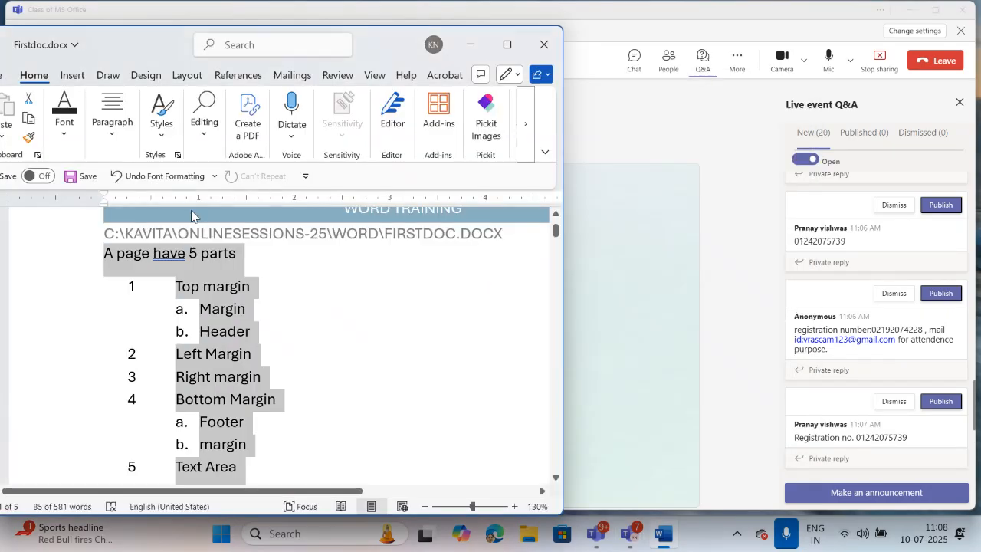
pyautogui.hotkey('ctrl', 'd')
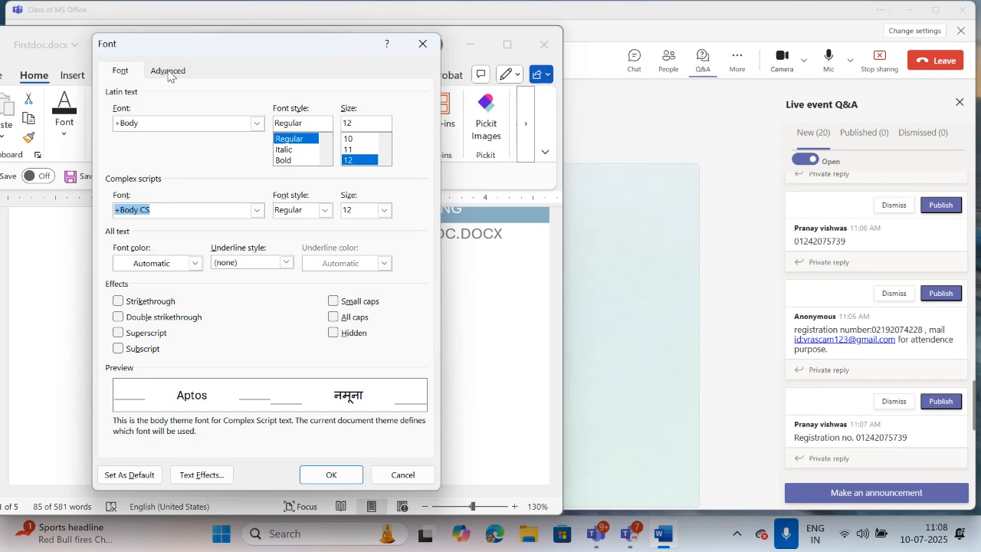
pyautogui.click(201, 475)
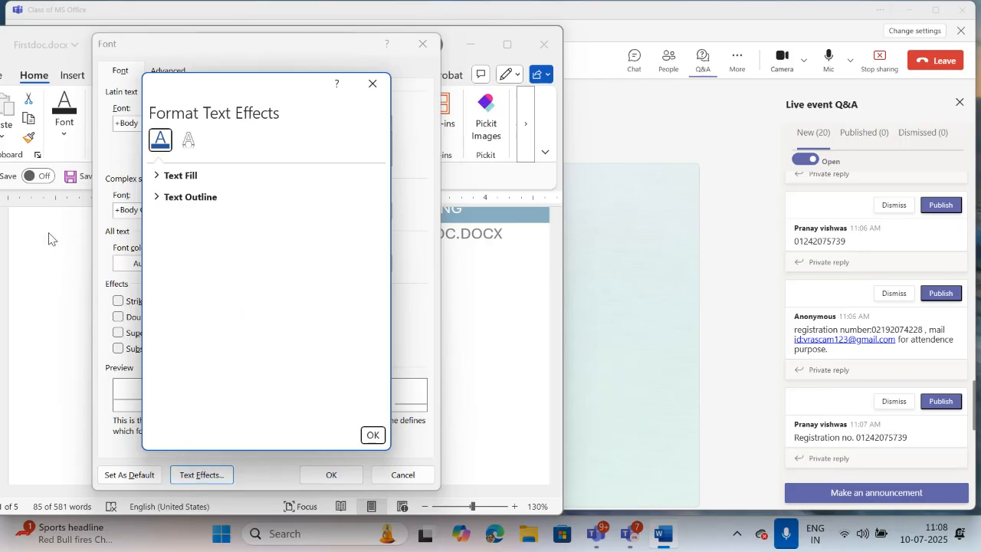
pyautogui.click(159, 177)
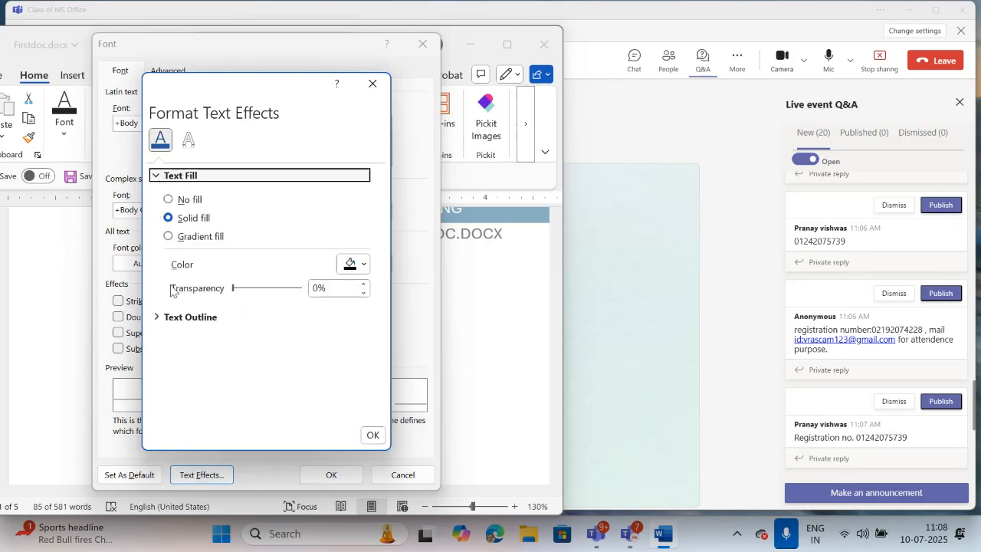
pyautogui.click(161, 321)
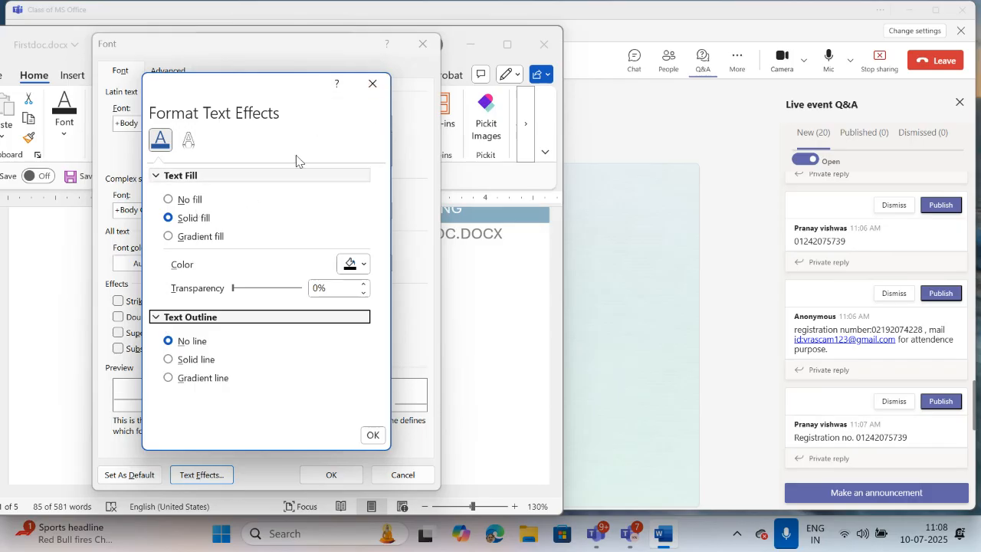
pyautogui.click(373, 83)
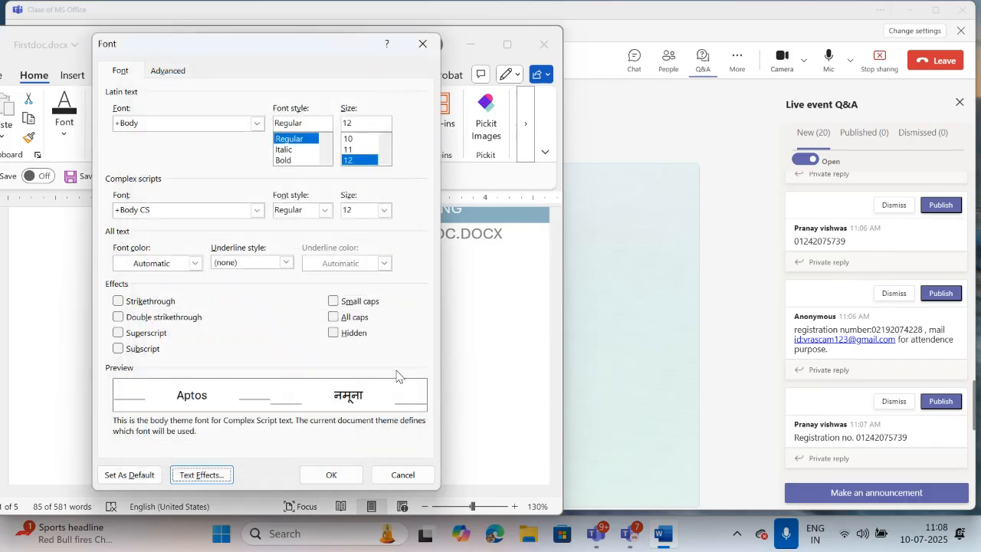
pyautogui.click(341, 474)
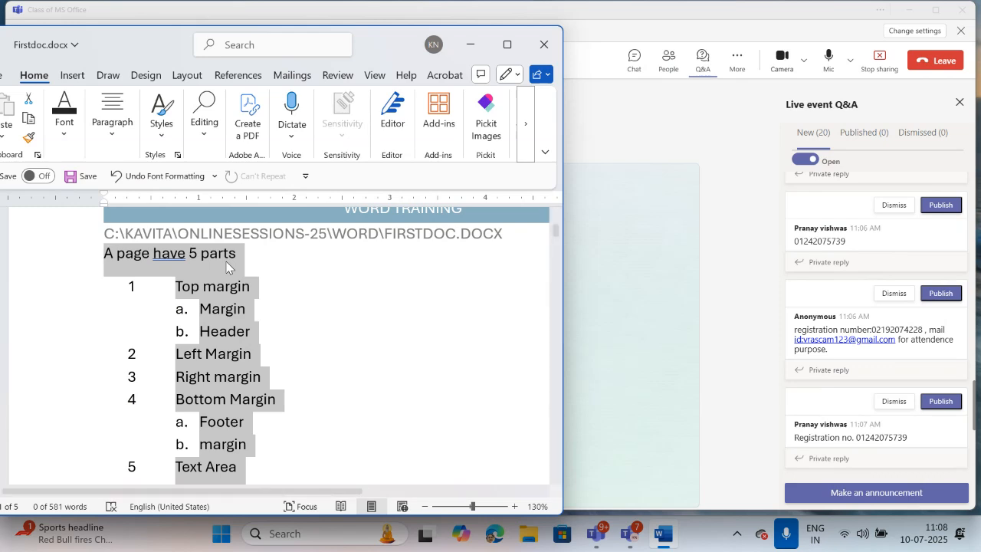
pyautogui.hotkey('ctrl', 'd')
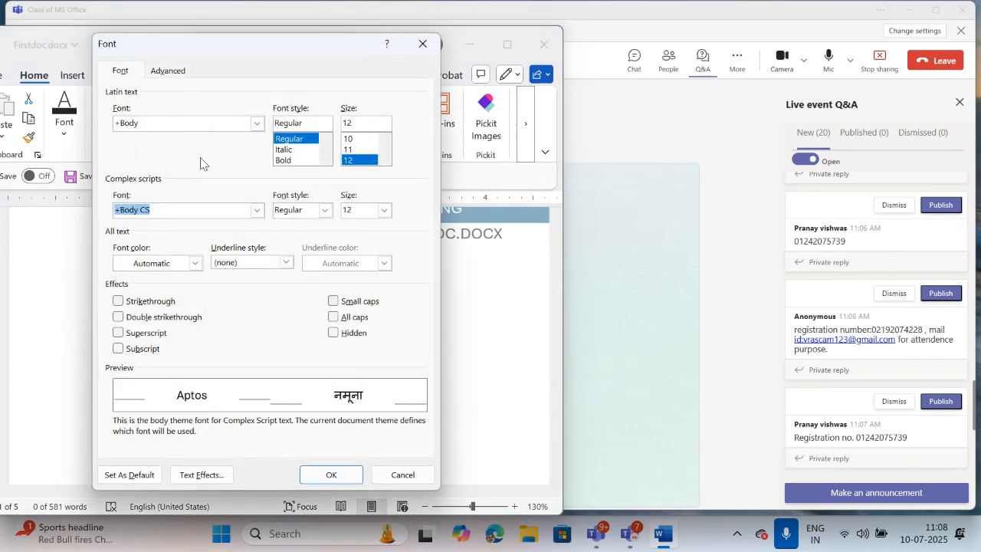
# Give the text No fill with a solid red outline, then select the heading through 'a. Margin'.
pyautogui.click(204, 476)
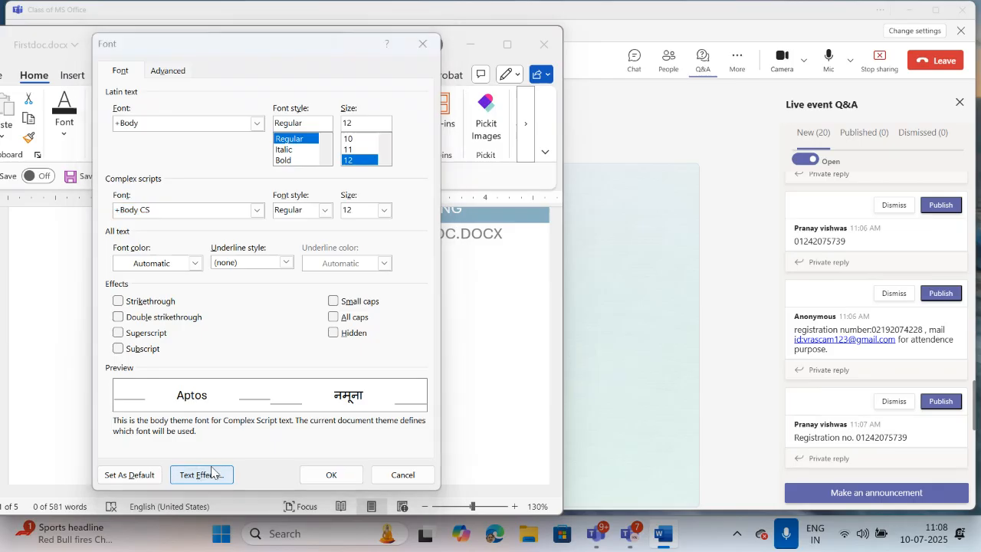
pyautogui.click(165, 176)
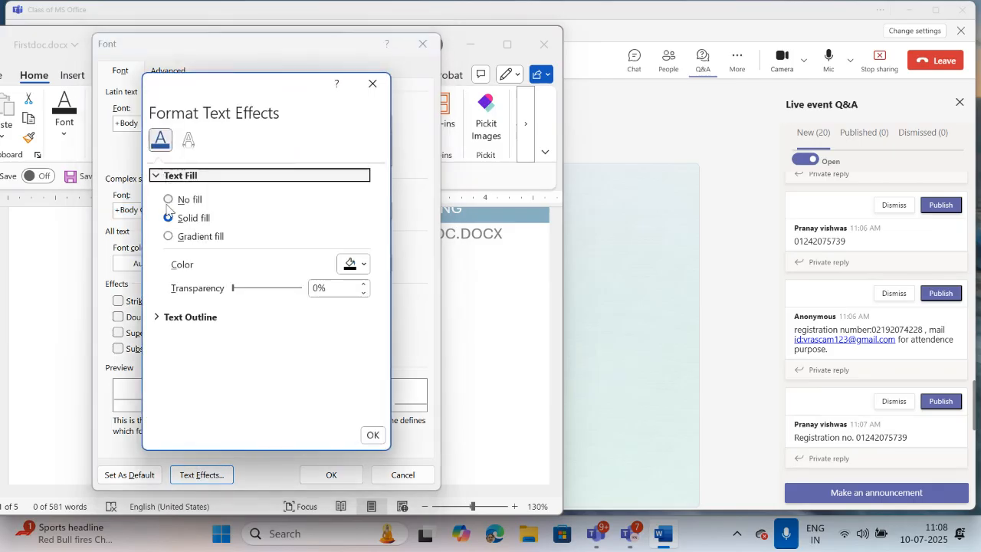
pyautogui.click(169, 200)
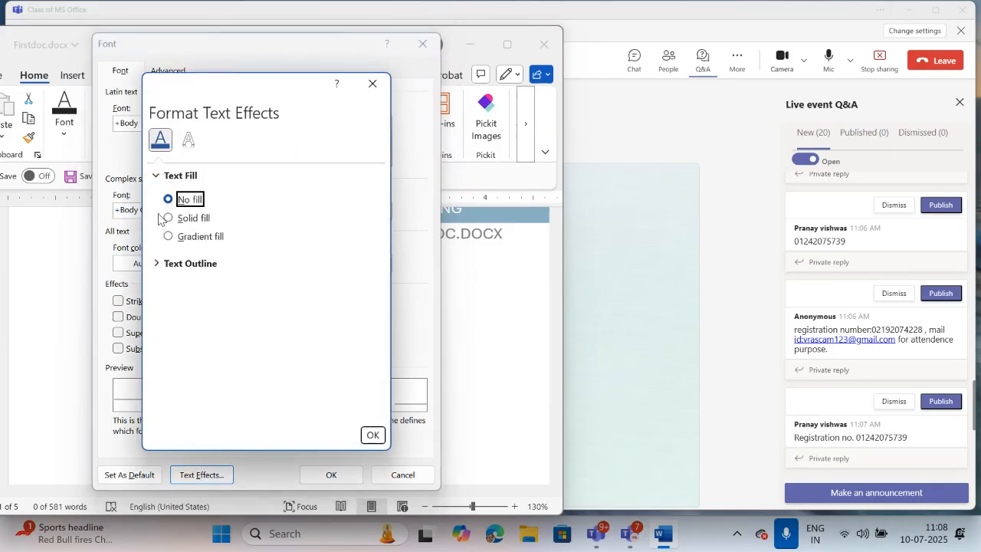
pyautogui.click(155, 265)
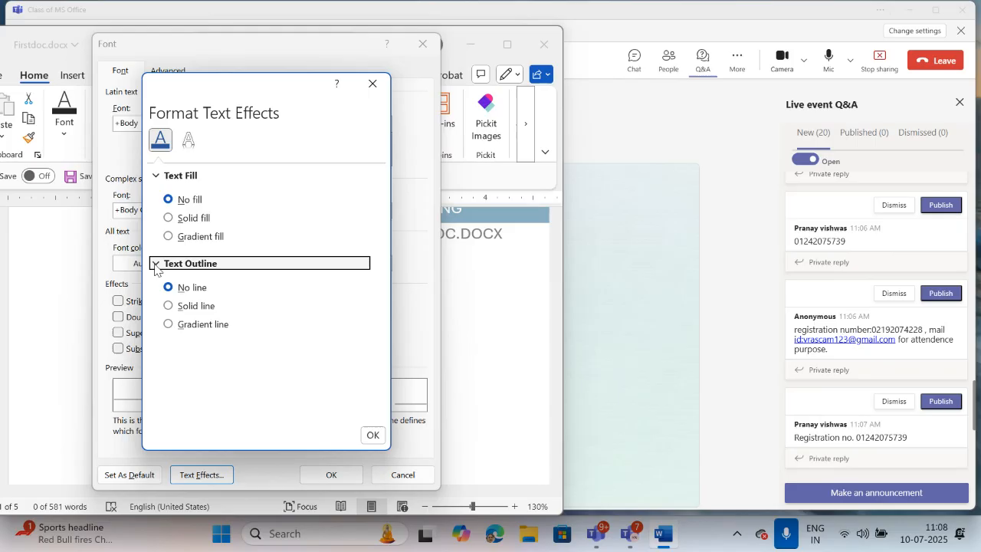
pyautogui.click(169, 306)
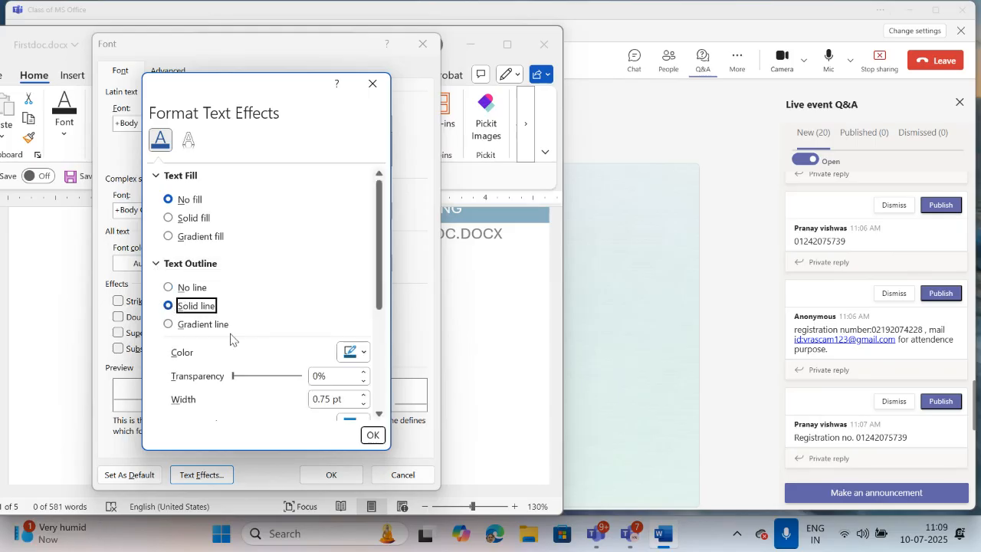
pyautogui.click(365, 352)
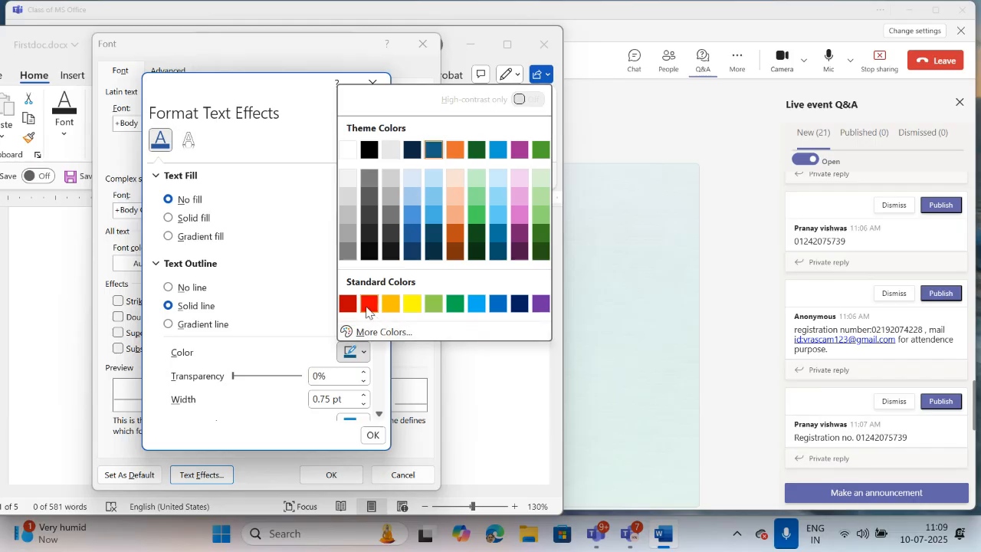
pyautogui.click(368, 306)
pyautogui.click(373, 435)
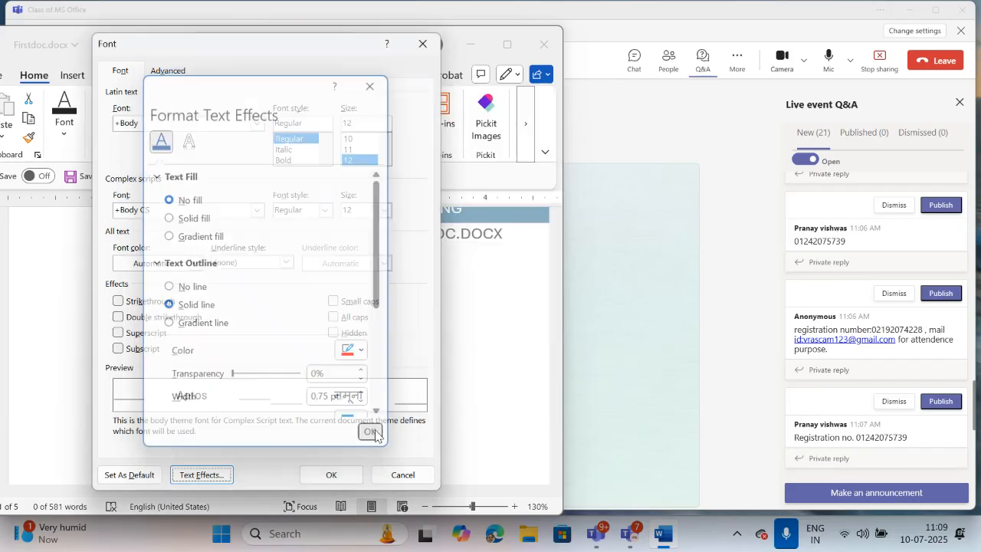
pyautogui.click(344, 474)
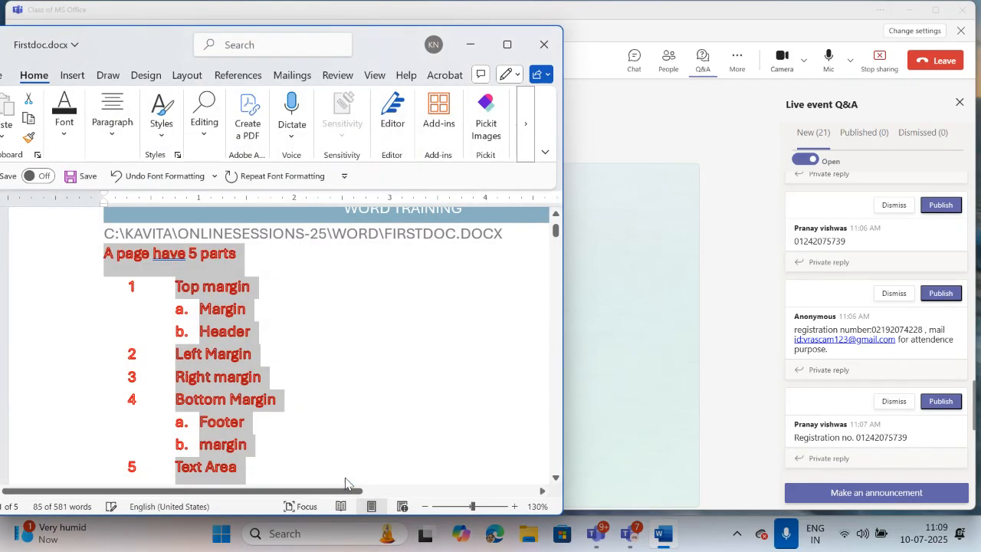
pyautogui.click(300, 309)
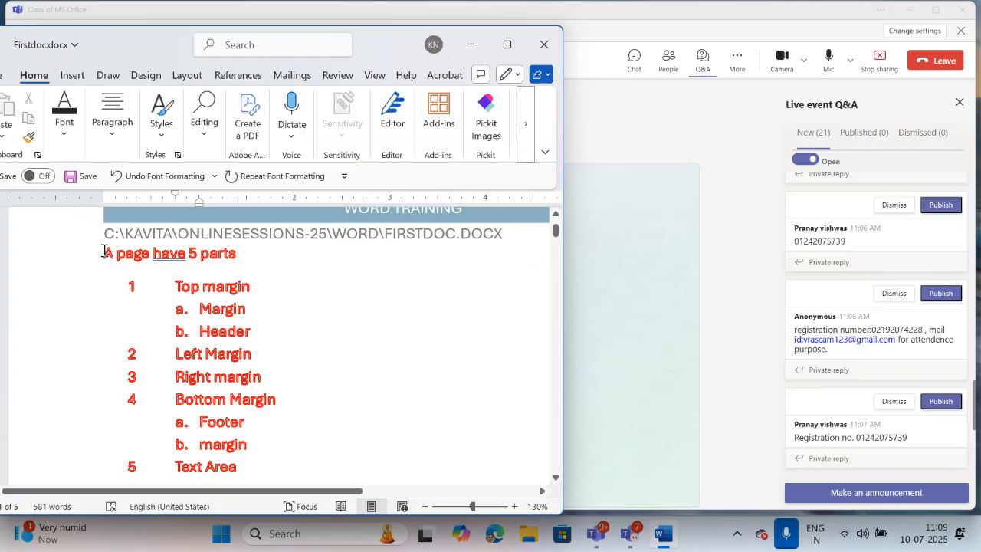
pyautogui.moveTo(105, 251); pyautogui.dragTo(283, 313)
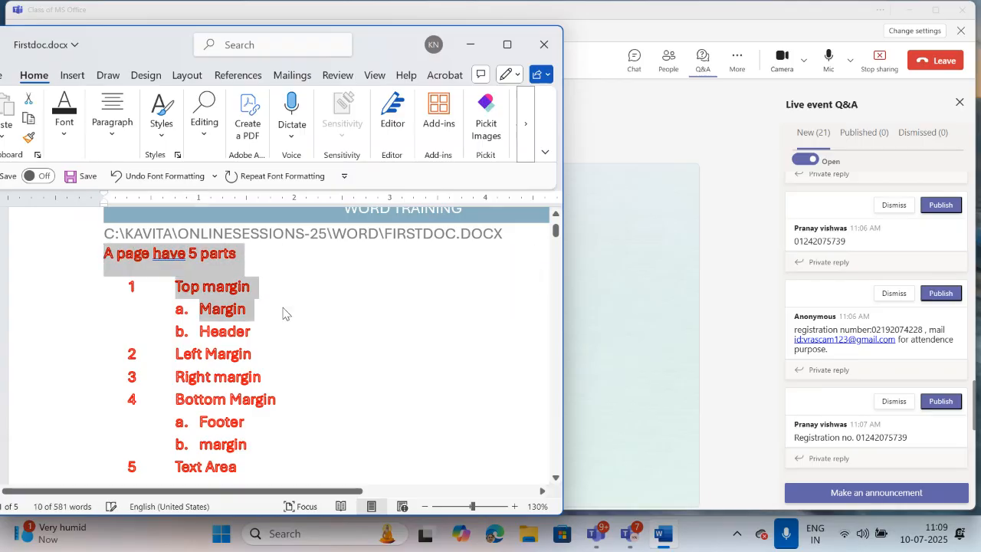
# Enlarge the heading through 'a. Margin' to 16 pt and bring up its Font dialog.
pyautogui.hotkey('ctrl', 'shift', '.')
pyautogui.hotkey('ctrl', 'shift', '.')
pyautogui.hotkey('ctrl', 'shift', '.')
pyautogui.hotkey('ctrl', 'shift', '.')
pyautogui.hotkey('ctrl', 'shift', '.')
pyautogui.hotkey('ctrl', 'shift', '.')
pyautogui.hotkey('ctrl', 'shift', '.')
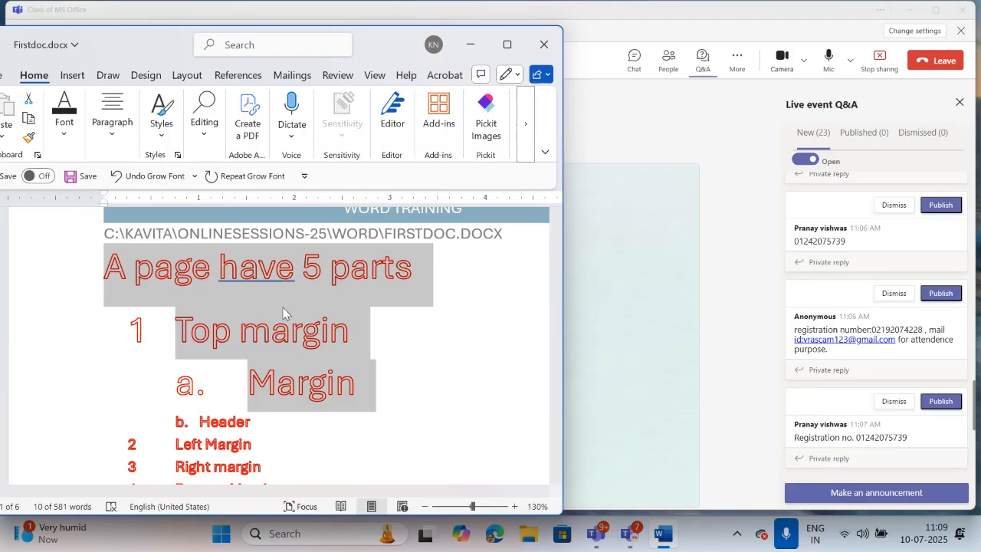
pyautogui.hotkey('ctrl', 'z')
pyautogui.hotkey('ctrl', 'z')
pyautogui.hotkey('ctrl', 'z')
pyautogui.hotkey('ctrl', 'z')
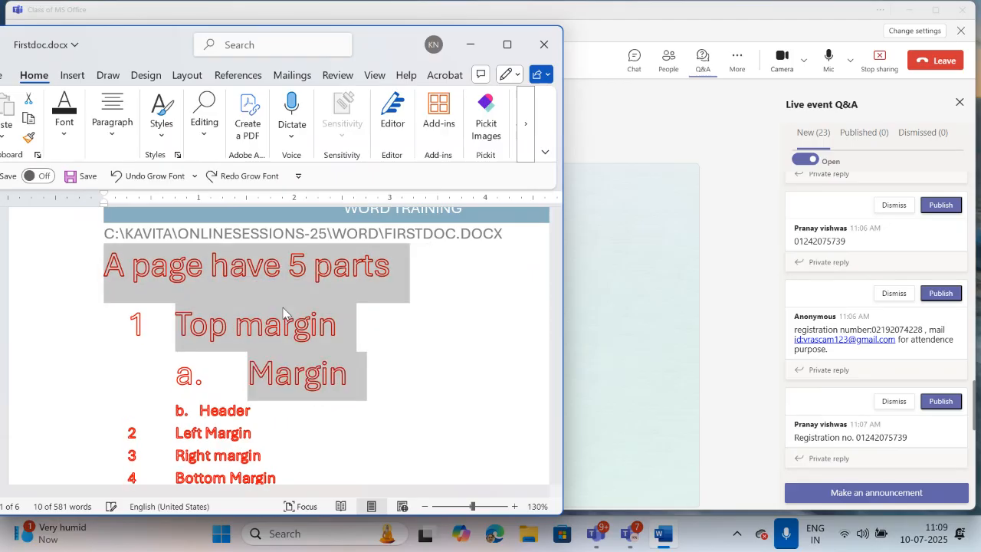
pyautogui.hotkey('ctrl', 'z')
pyautogui.hotkey('ctrl', 'z')
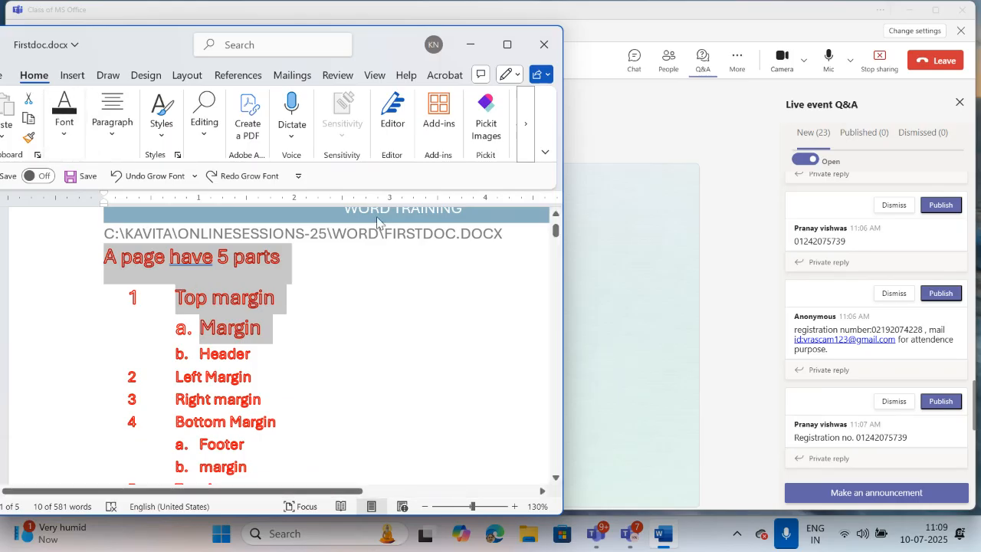
pyautogui.hotkey('ctrl', 'd')
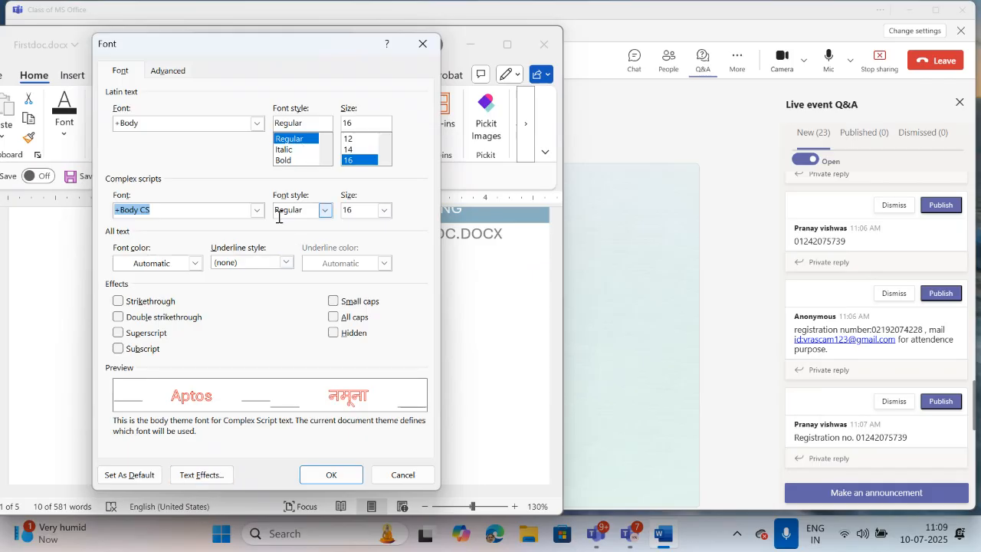
# View the Font dialog's Advanced spacing options, close it unchanged, and scroll down to 'Themes and styles'.
pyautogui.click(170, 71)
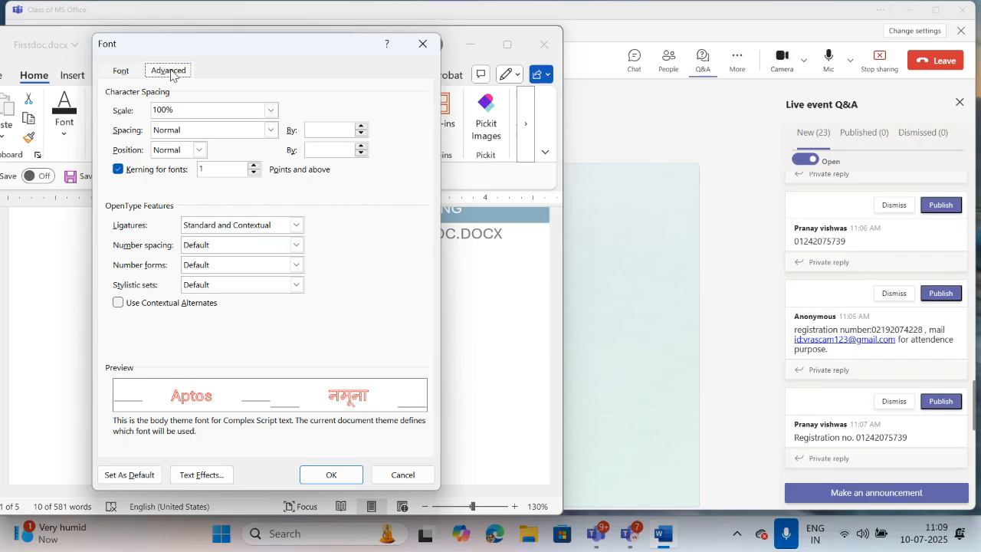
pyautogui.click(422, 43)
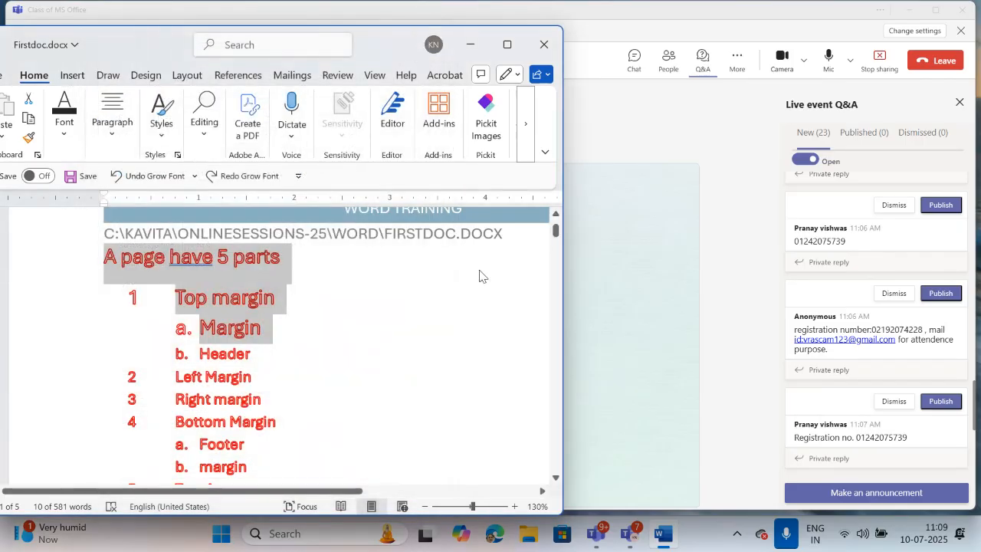
pyautogui.click(557, 478)
pyautogui.moveTo(556, 477); pyautogui.dragTo(556, 477)
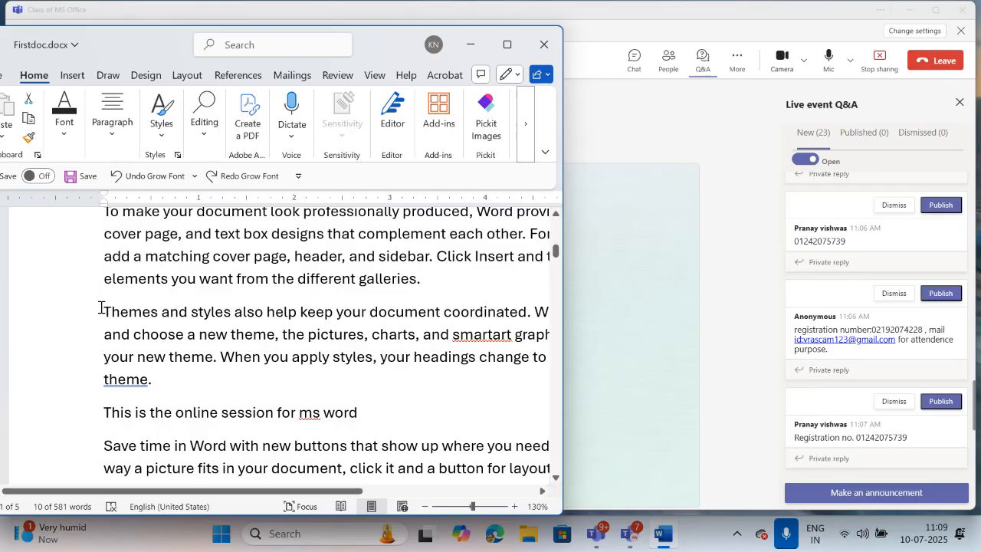
# Give the Themes and styles paragraph Expanded character spacing of 1 pt.
pyautogui.moveTo(100, 307); pyautogui.dragTo(173, 378)
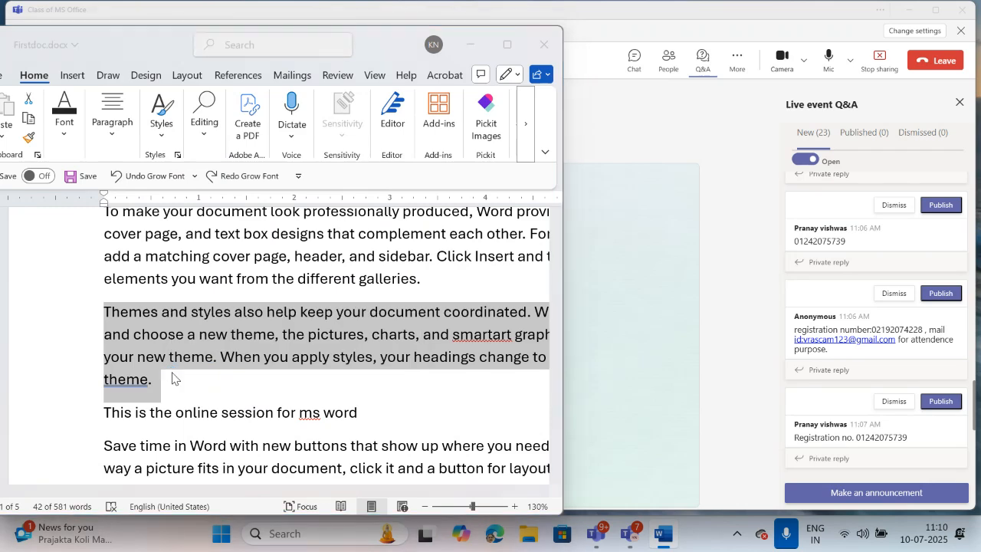
pyautogui.hotkey('ctrl', 'd')
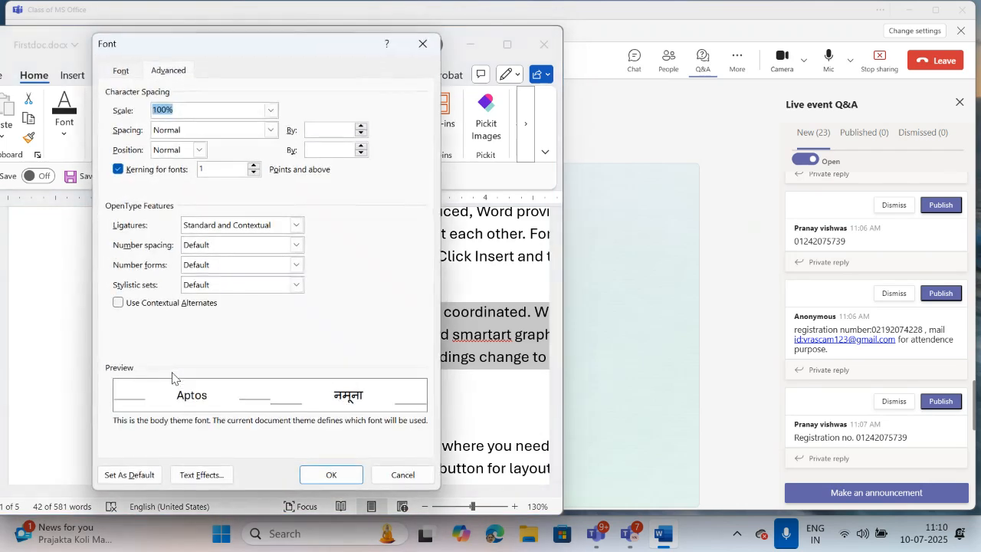
pyautogui.click(270, 131)
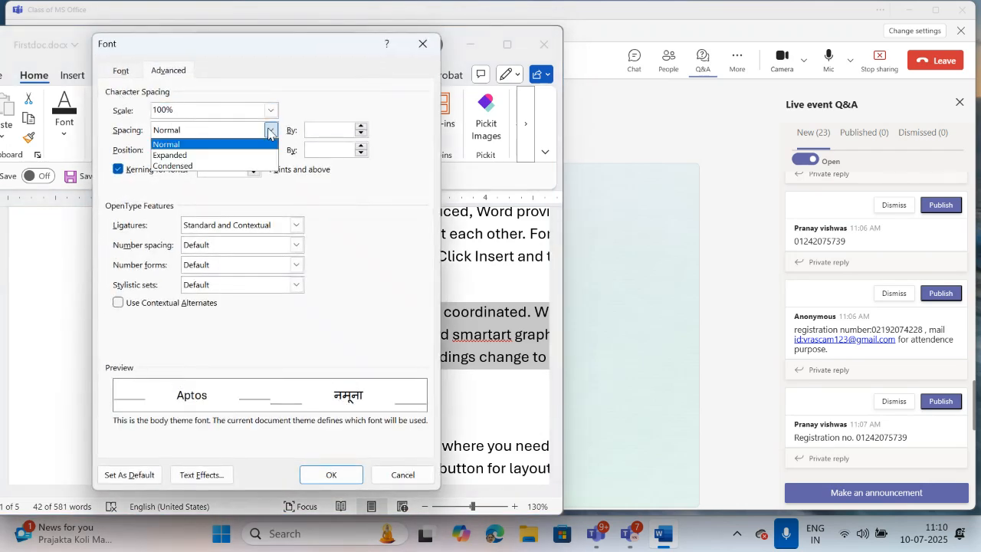
pyautogui.click(222, 155)
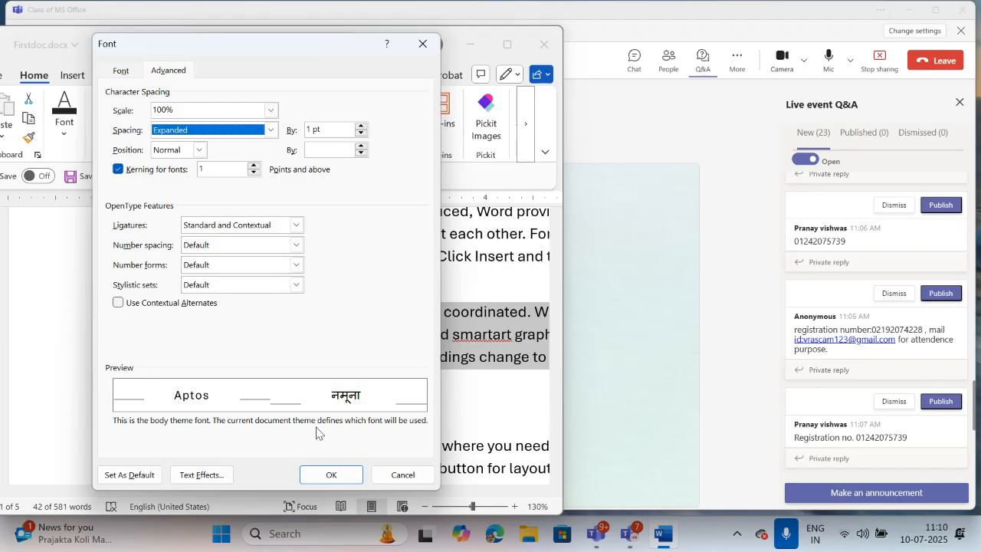
pyautogui.click(331, 475)
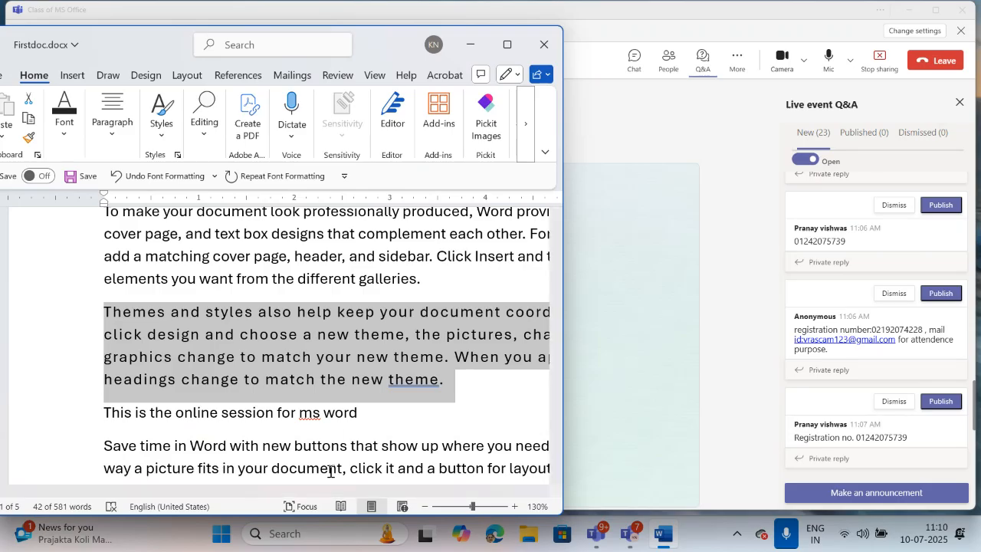
# Change the Themes and styles paragraph's character spacing to Condensed by 0.5 pt.
pyautogui.hotkey('ctrl', 'd')
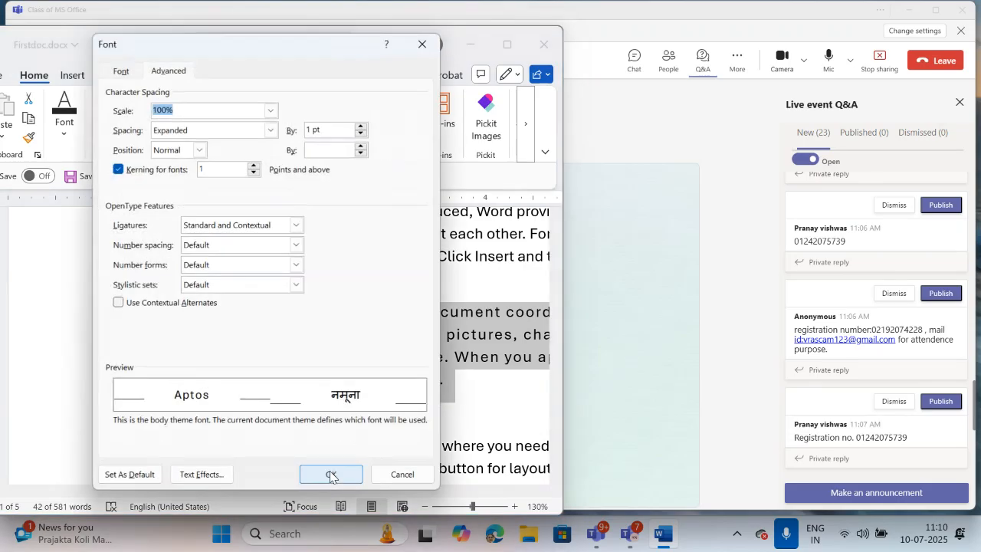
pyautogui.click(271, 132)
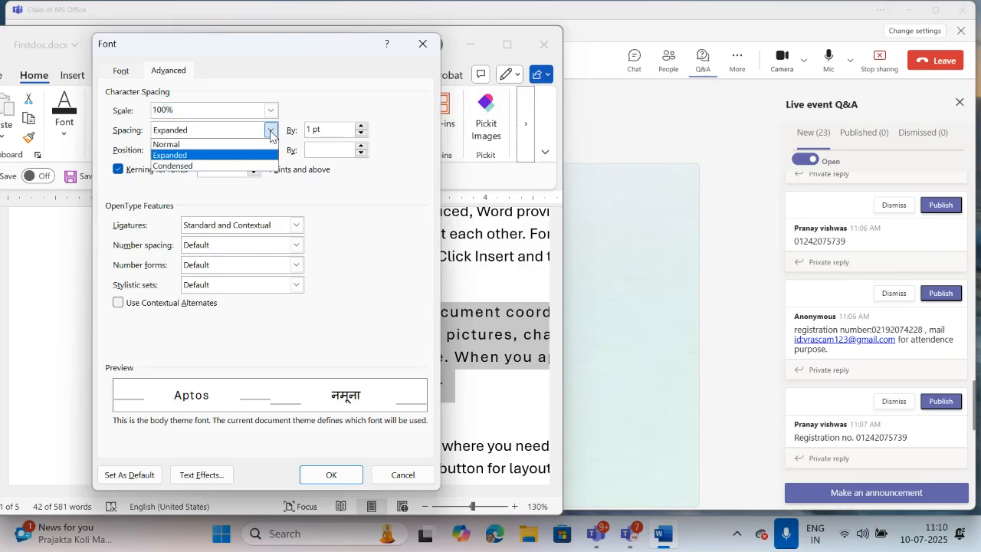
pyautogui.click(232, 163)
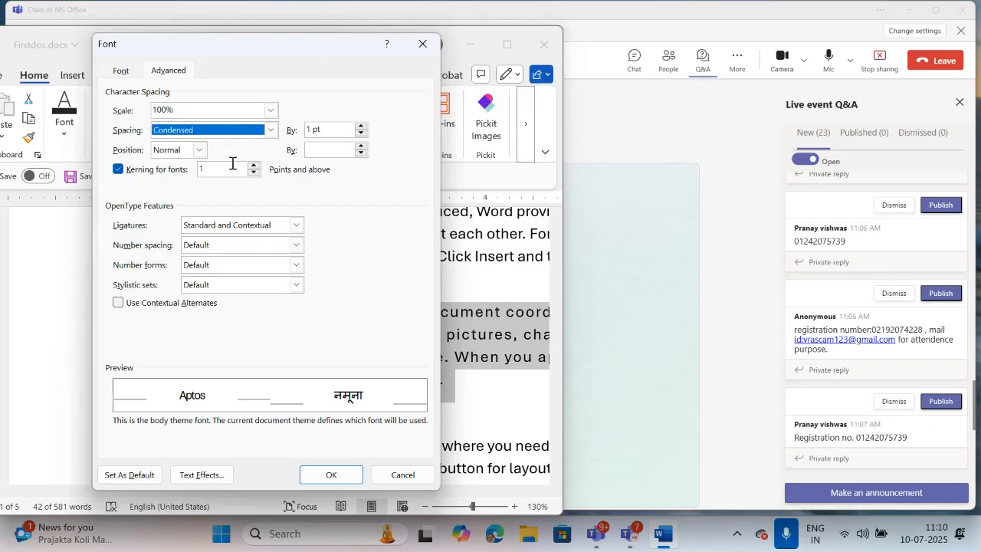
pyautogui.click(361, 131)
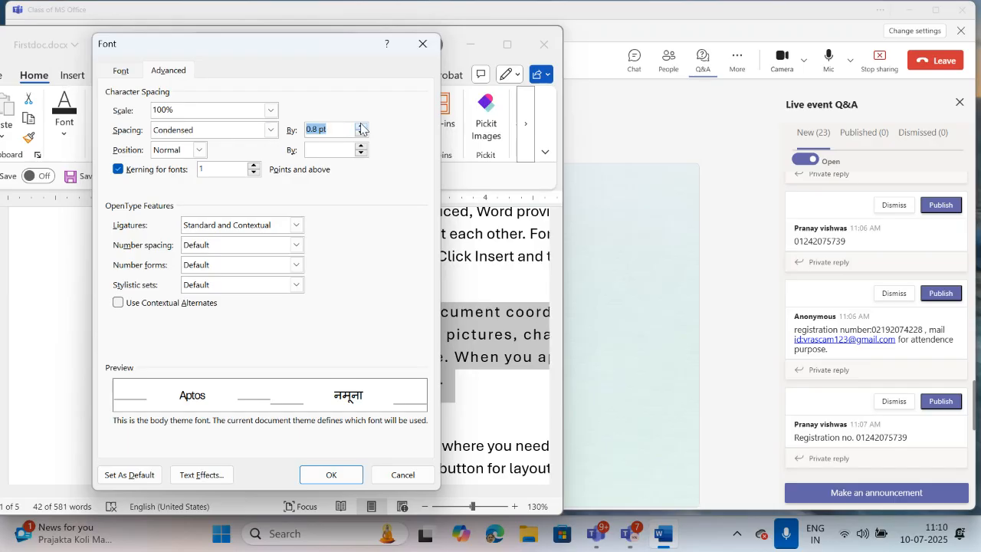
pyautogui.click(361, 128)
pyautogui.click(340, 475)
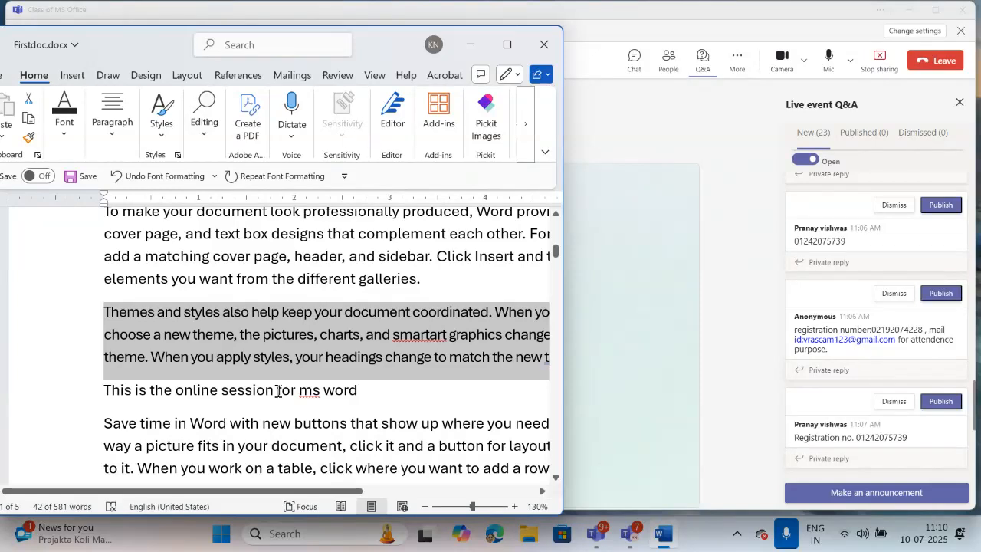
# Reselect the paragraph and check its Font Position setting, leaving it Normal and cancelling.
pyautogui.click(144, 230)
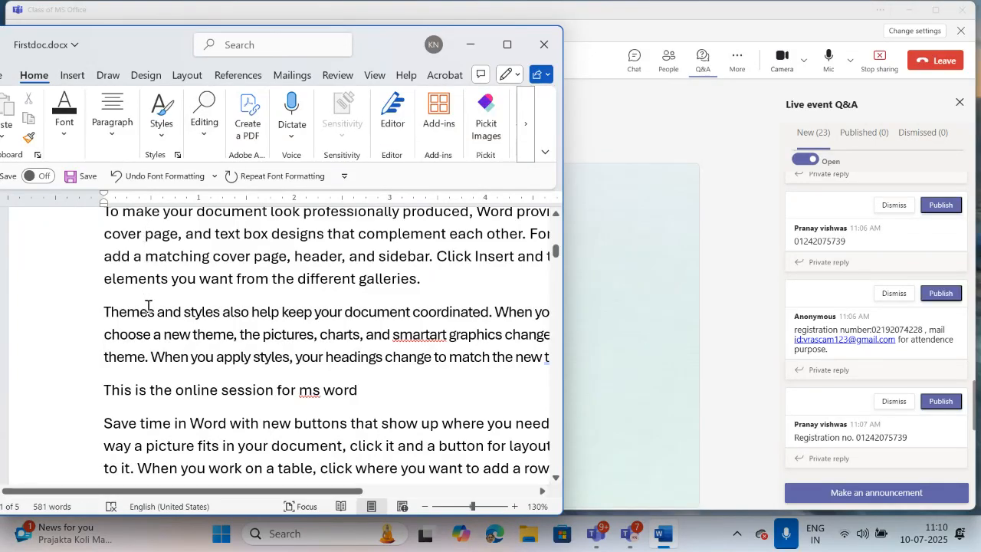
pyautogui.click(153, 232)
pyautogui.moveTo(104, 307); pyautogui.dragTo(529, 358)
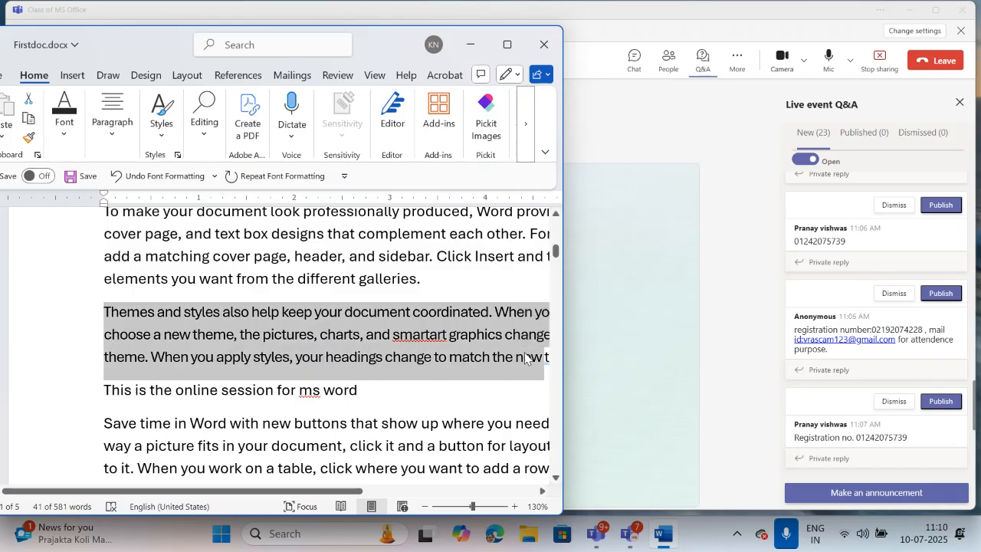
pyautogui.hotkey('ctrl', 'd')
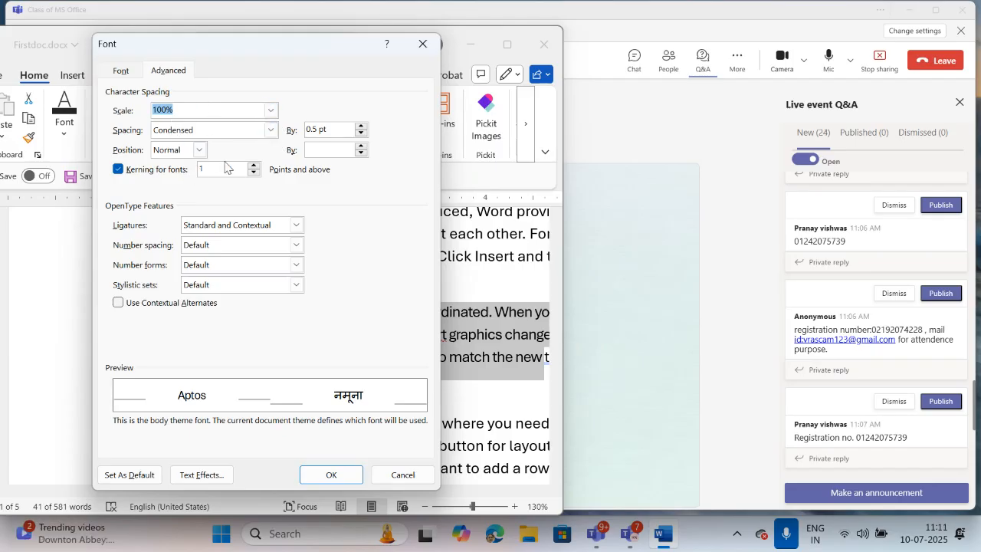
pyautogui.click(200, 150)
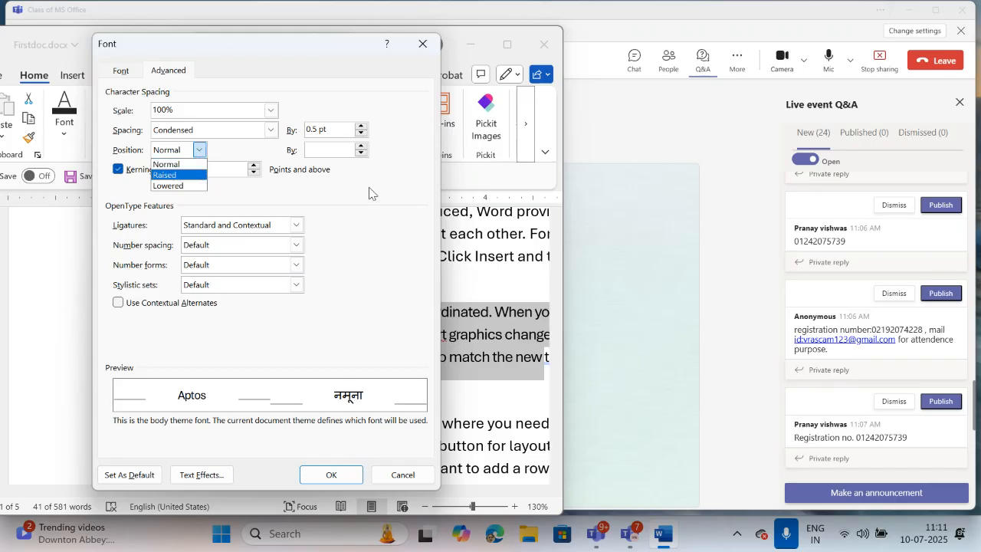
pyautogui.click(401, 210)
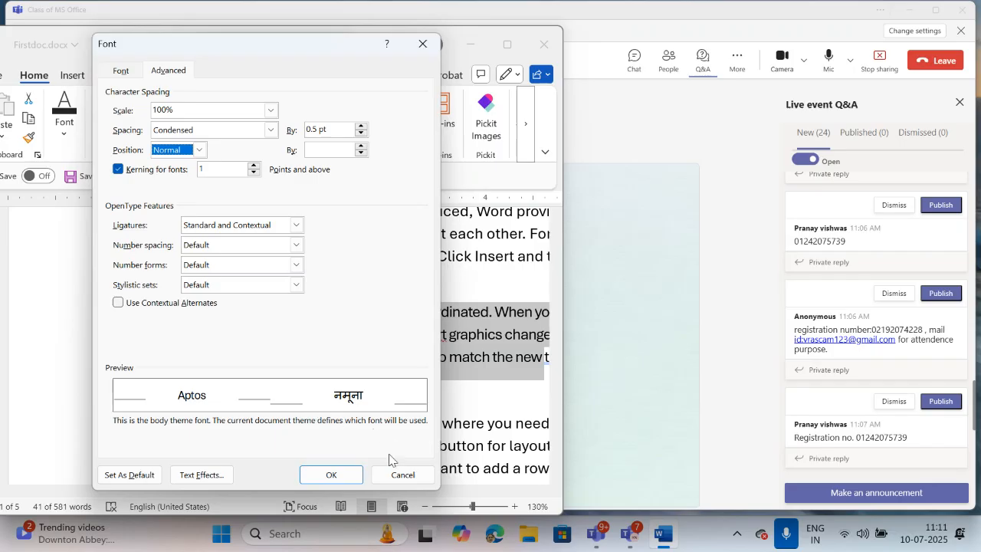
pyautogui.click(401, 474)
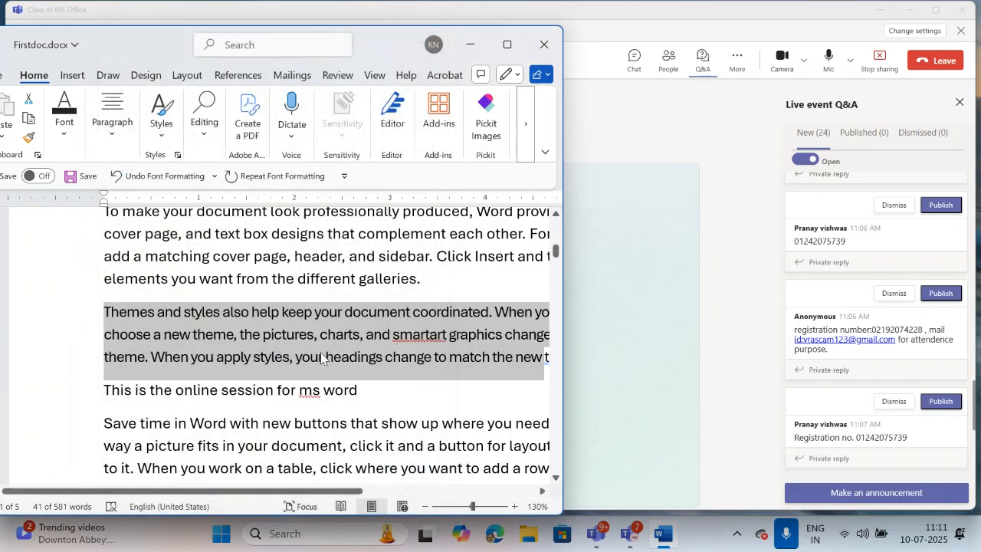
pyautogui.click(114, 142)
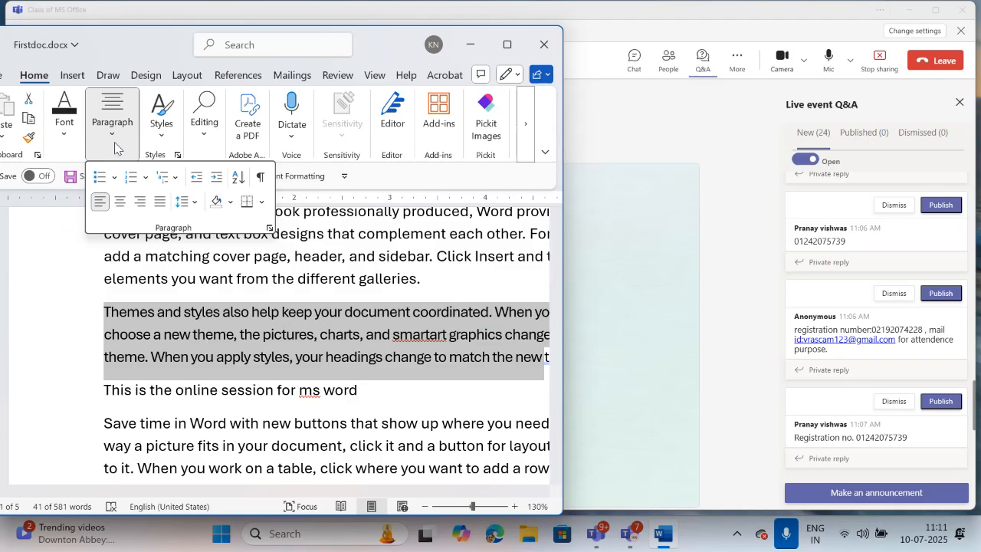
pyautogui.click(114, 141)
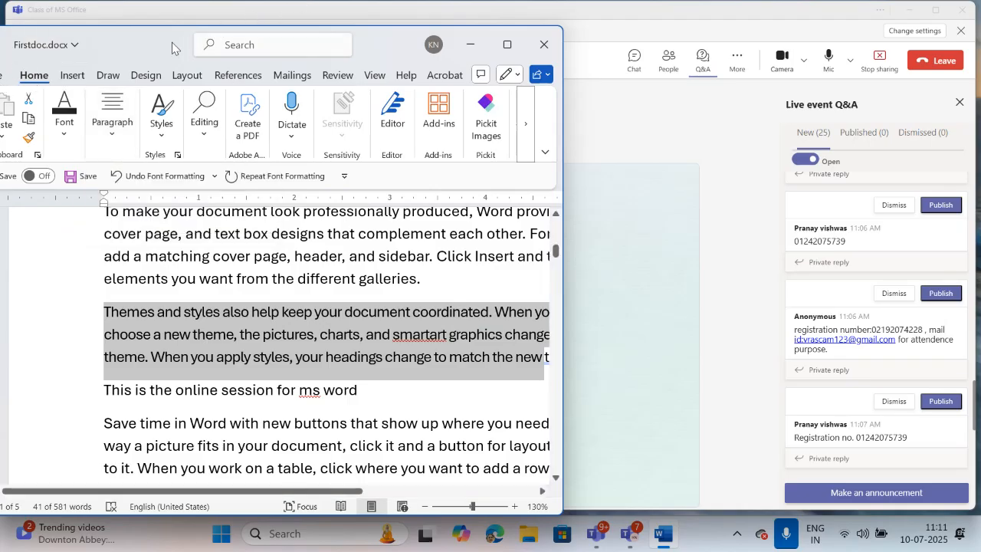
pyautogui.moveTo(175, 48); pyautogui.dragTo(242, 37)
# Create a blank document, generate sample paragraphs with =rand(), and return to the first line.
pyautogui.click(63, 67)
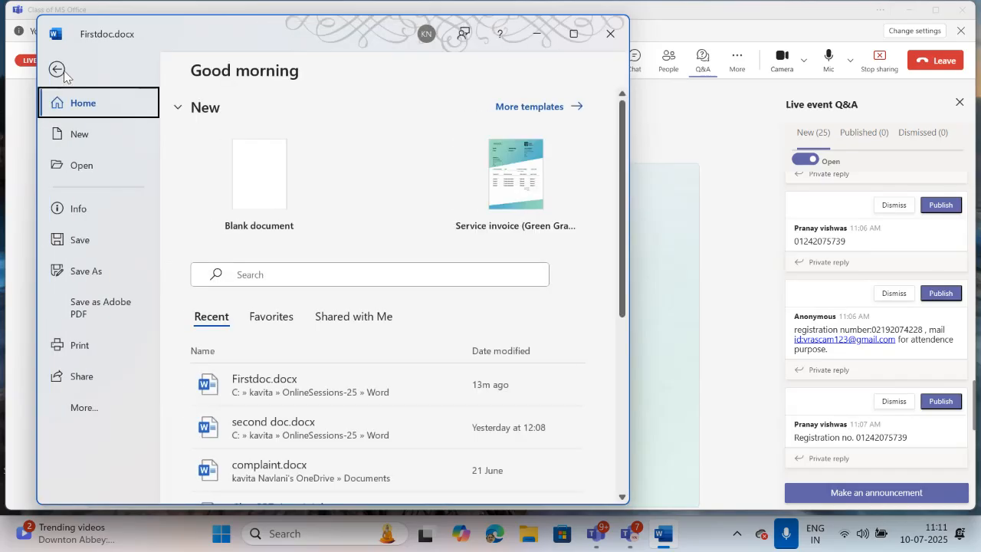
pyautogui.click(251, 176)
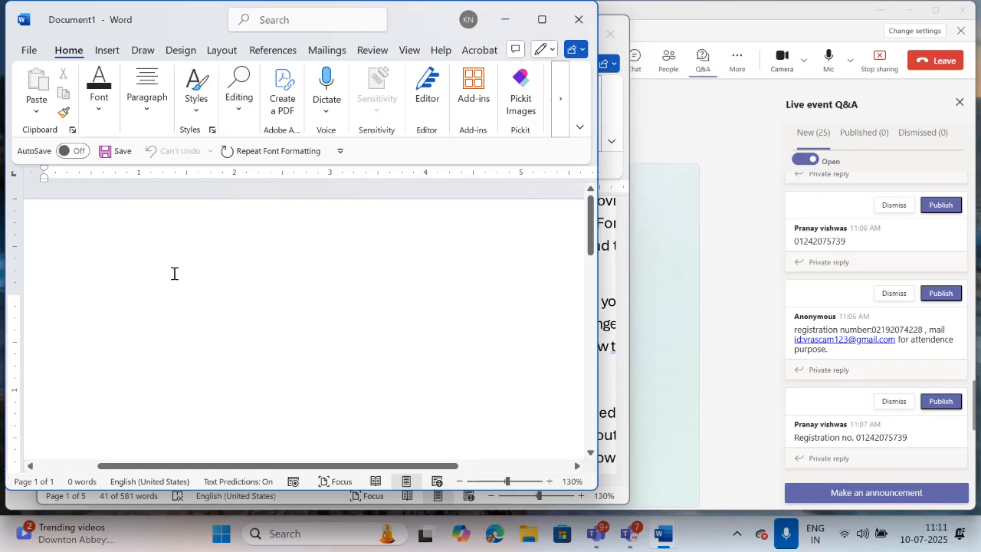
pyautogui.write('=rand(')
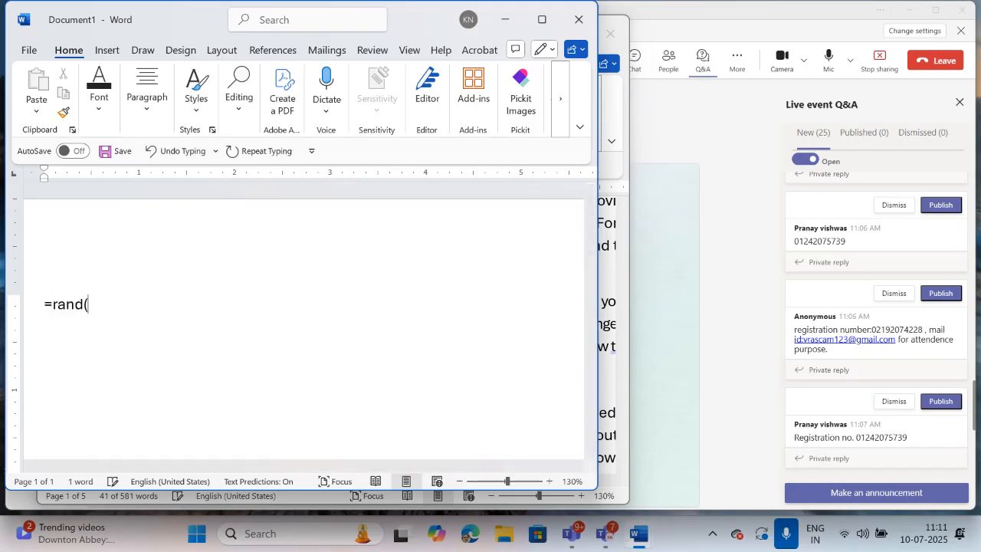
pyautogui.write(')')
pyautogui.press('Return')
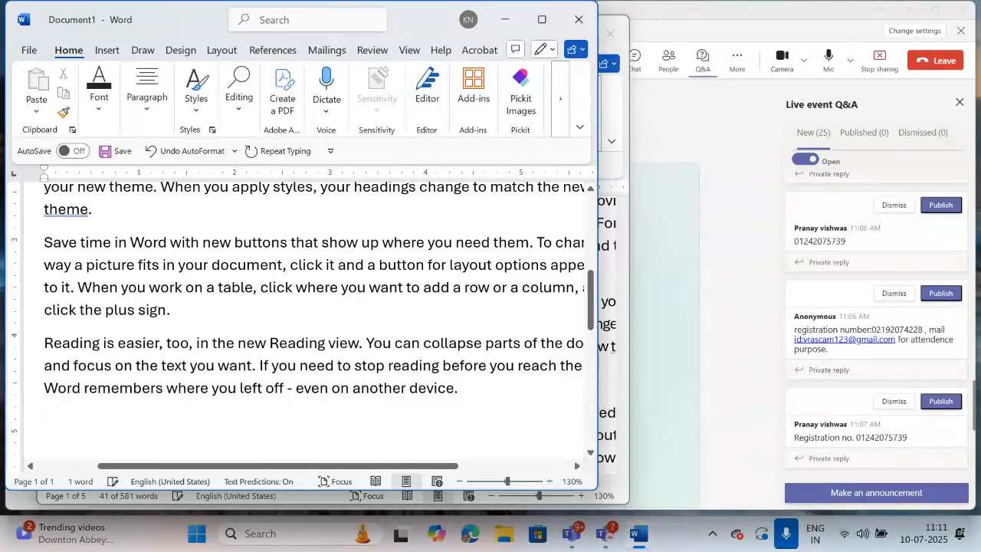
pyautogui.hotkey('ctrl', 'Home')
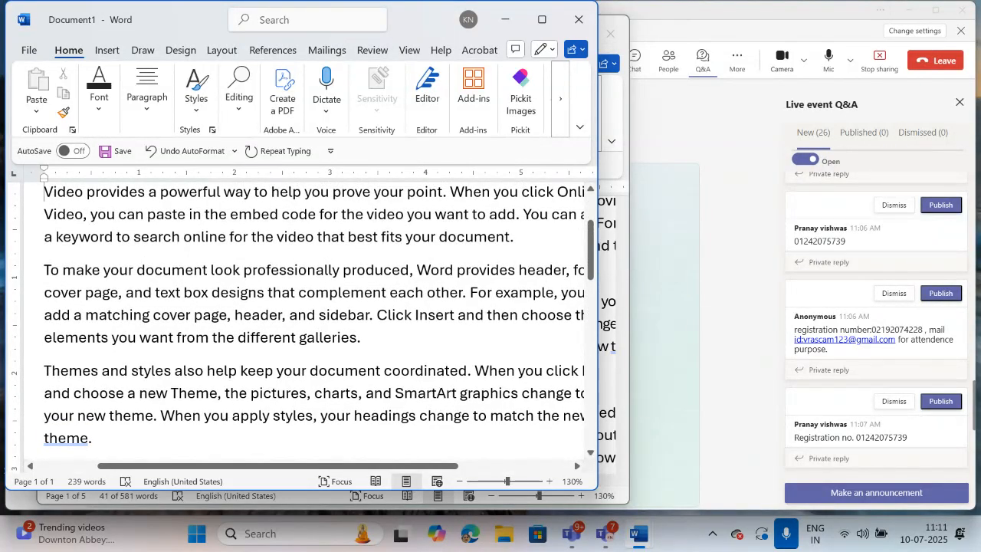
pyautogui.hotkey('shift', 'Right')
pyautogui.hotkey('shift', 'Right')
pyautogui.hotkey('shift', 'Right')
pyautogui.press('Down')
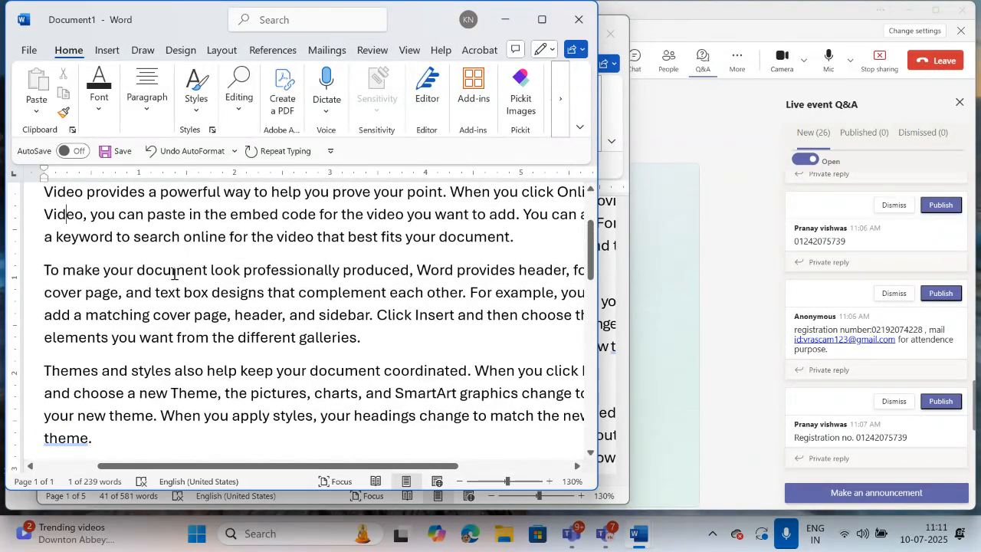
pyautogui.press('Up')
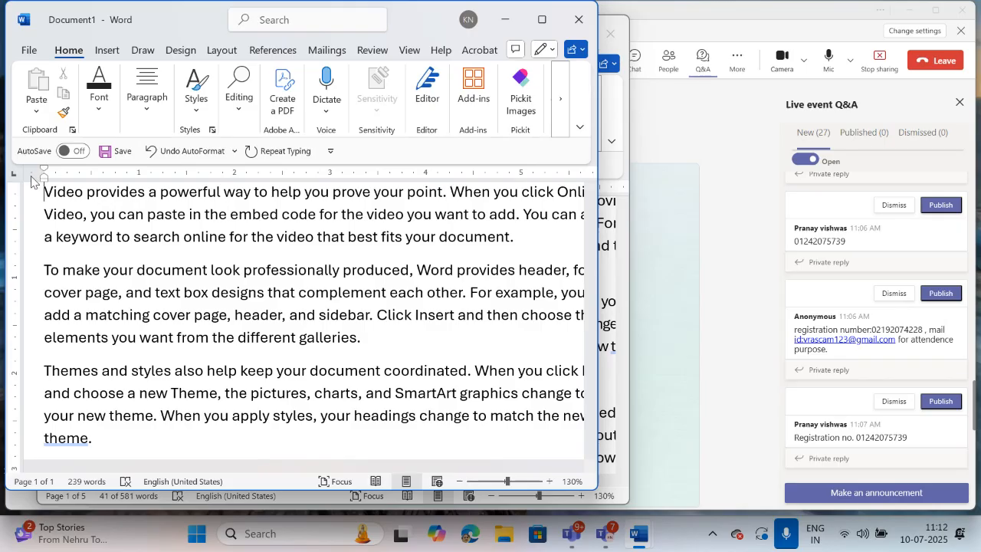
# On the View tab, hide the Ruler and then show it again.
pyautogui.click(410, 51)
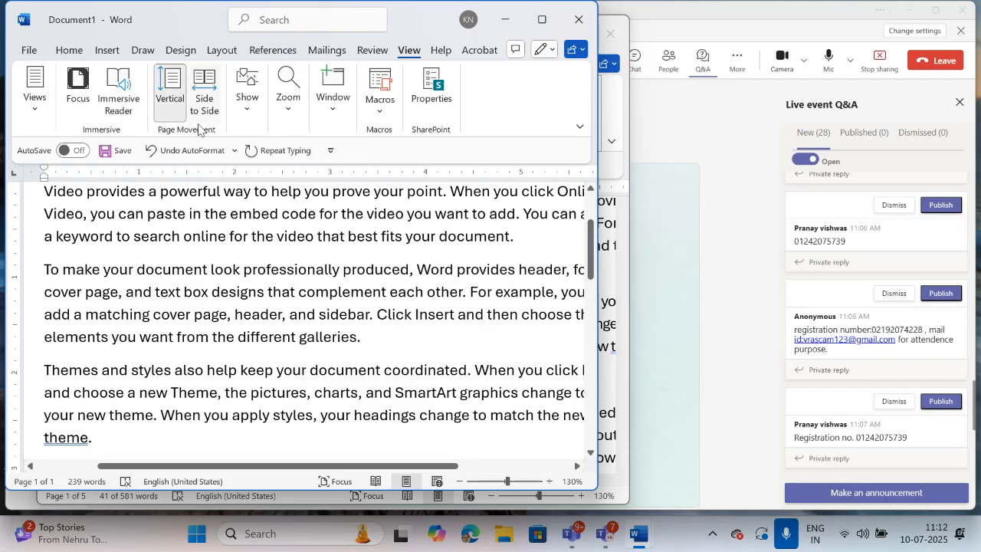
pyautogui.click(35, 90)
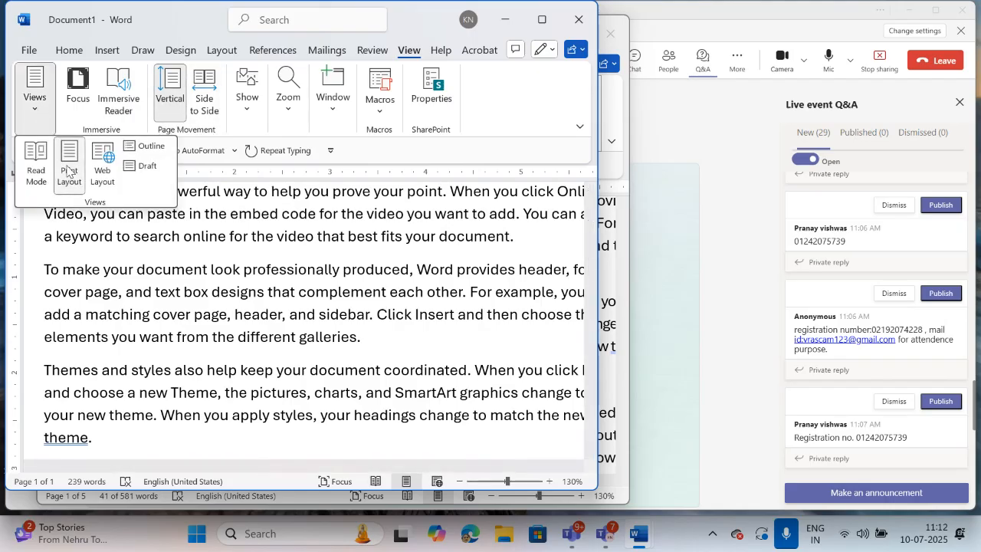
pyautogui.click(320, 177)
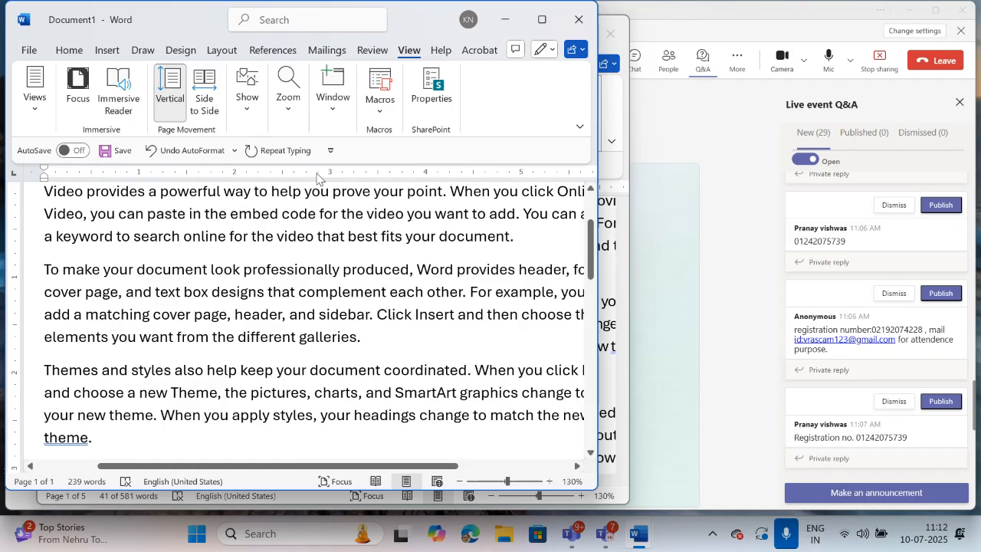
pyautogui.click(242, 107)
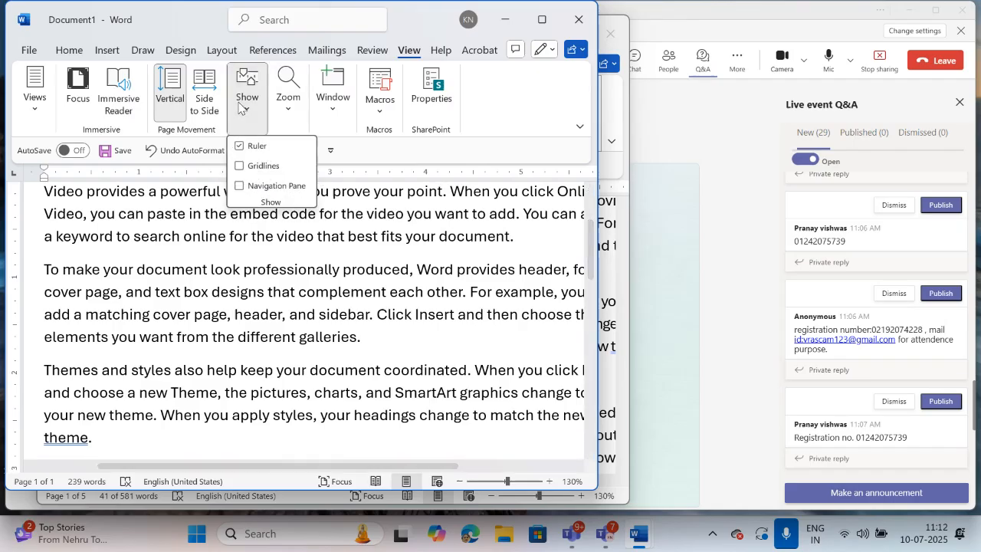
pyautogui.click(238, 147)
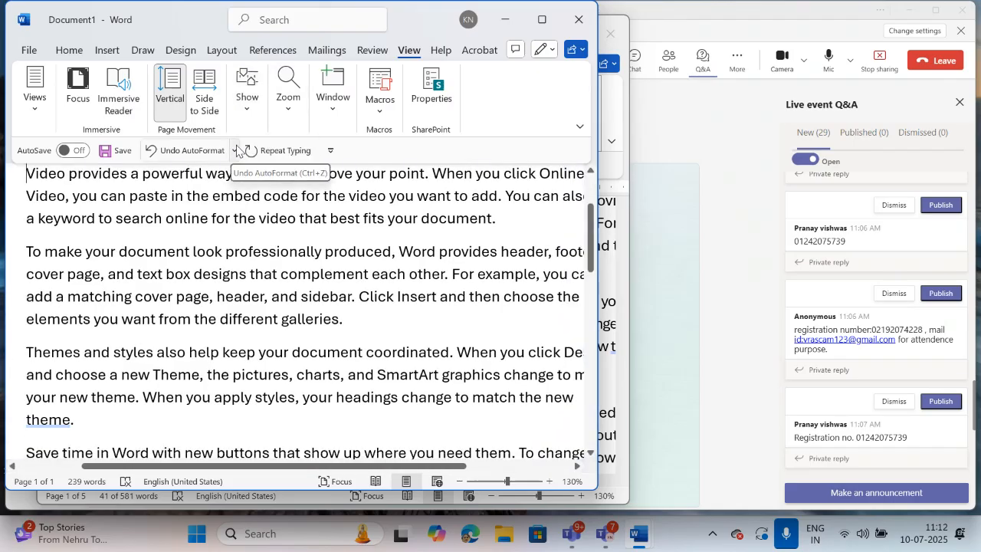
pyautogui.click(246, 104)
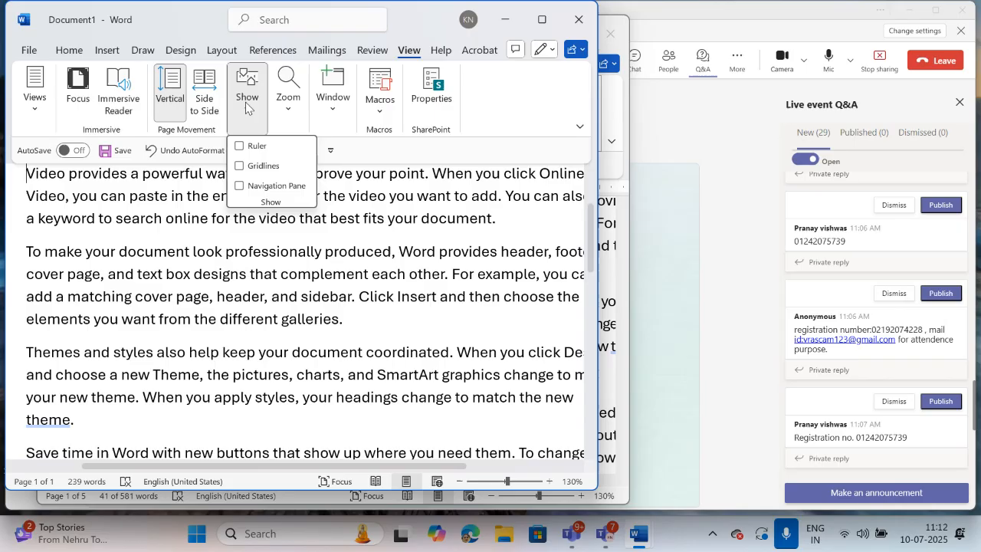
pyautogui.click(238, 148)
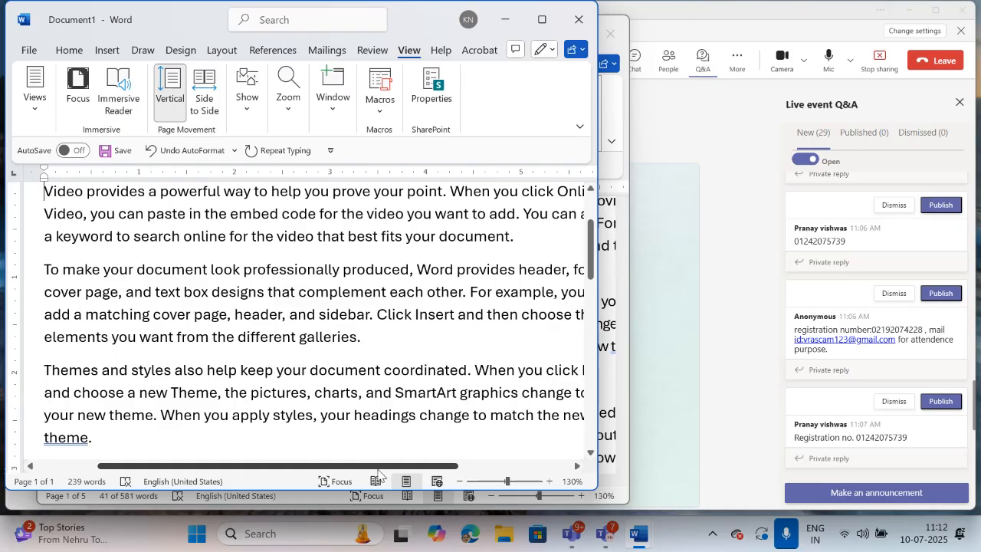
pyautogui.moveTo(378, 469); pyautogui.dragTo(491, 469)
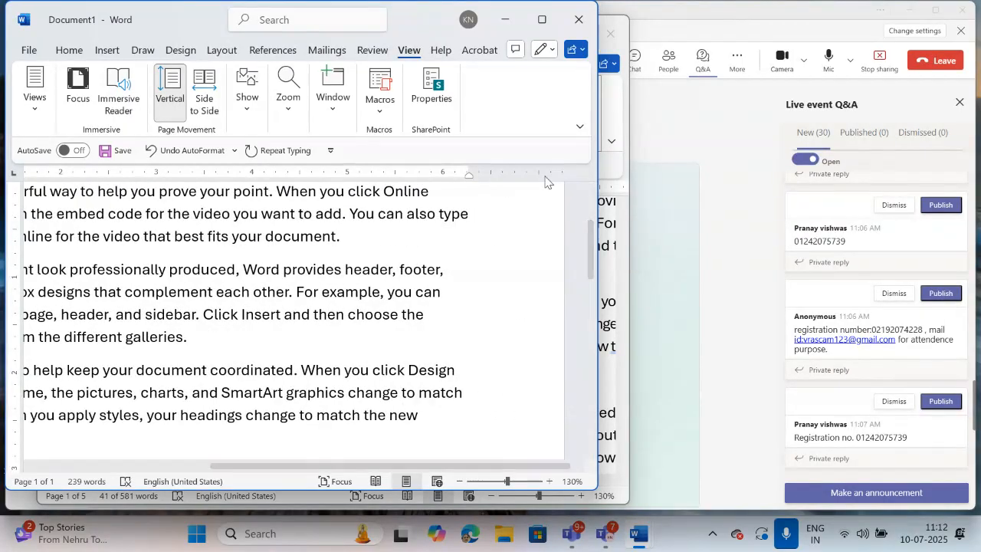
# Widen the text lines by moving the right margin on the ruler, indenting the first line slightly.
pyautogui.moveTo(355, 465); pyautogui.dragTo(181, 468)
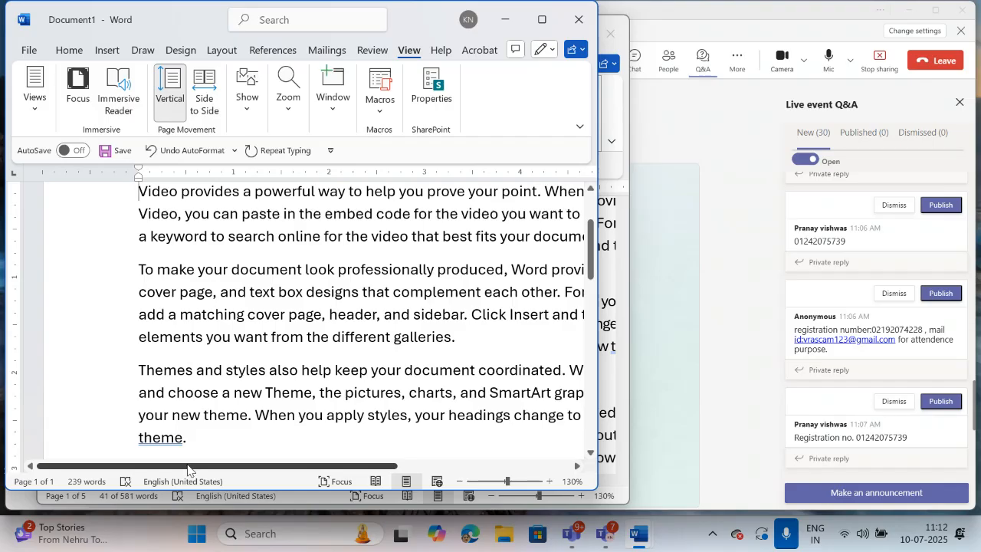
pyautogui.moveTo(590, 230); pyautogui.dragTo(591, 205)
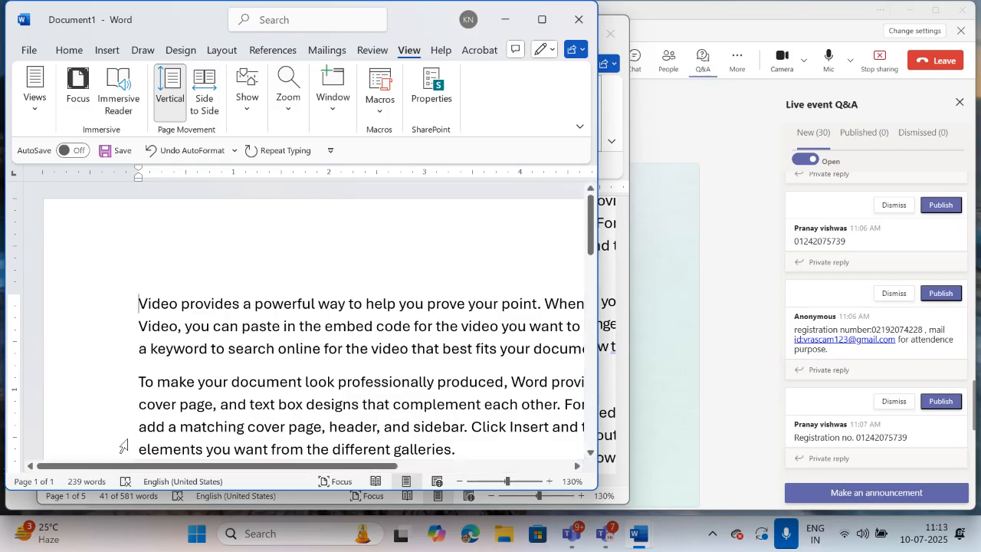
pyautogui.moveTo(225, 465); pyautogui.dragTo(399, 465)
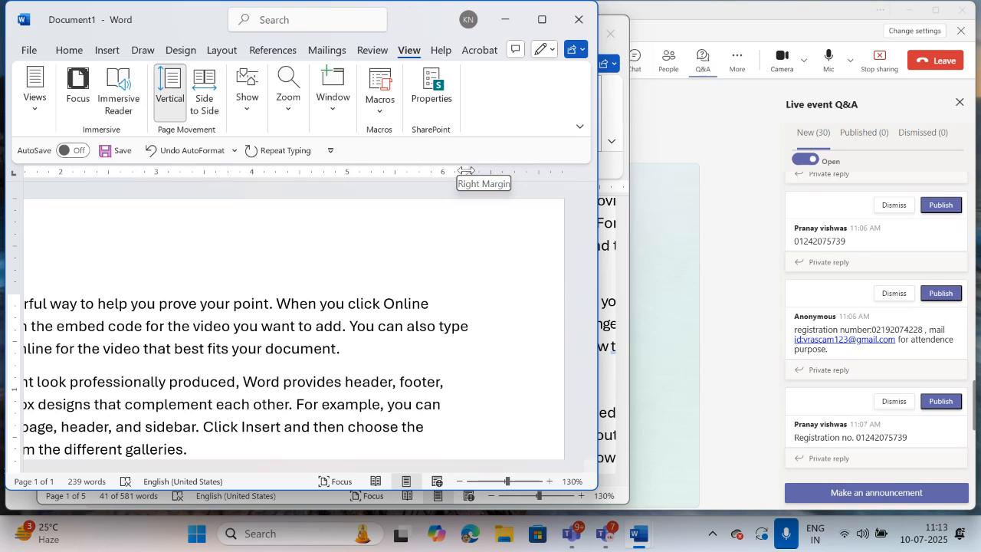
pyautogui.moveTo(466, 170)
pyautogui.mouseDown()
pyautogui.moveTo(537, 171)
pyautogui.moveTo(427, 173)
pyautogui.moveTo(510, 176)
pyautogui.moveTo(449, 186)
pyautogui.moveTo(479, 182)
pyautogui.mouseUp()
pyautogui.moveTo(354, 470); pyautogui.dragTo(103, 460)
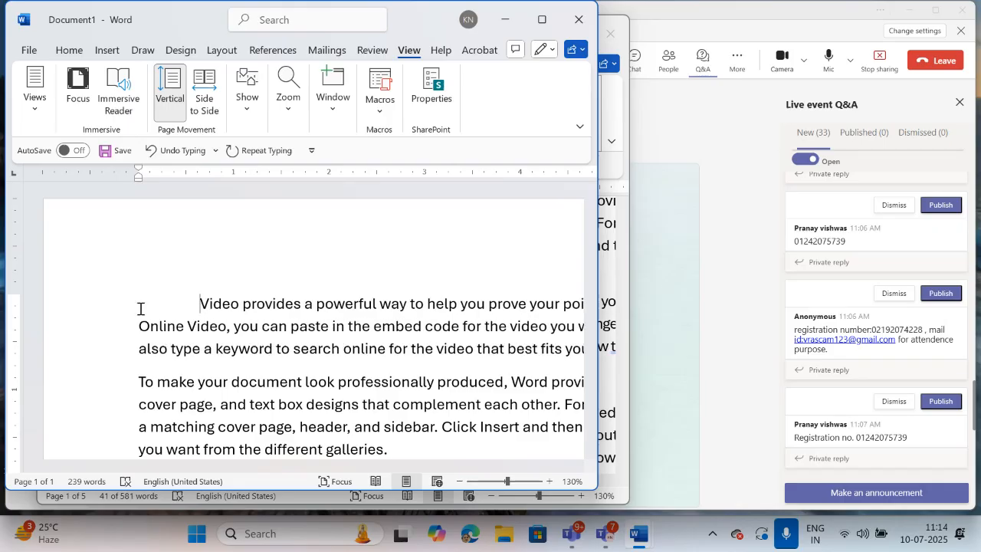
# Undo the added spaces, indent the first paragraph by half an inch, and switch to Teams.
pyautogui.hotkey('ctrl', 'z')
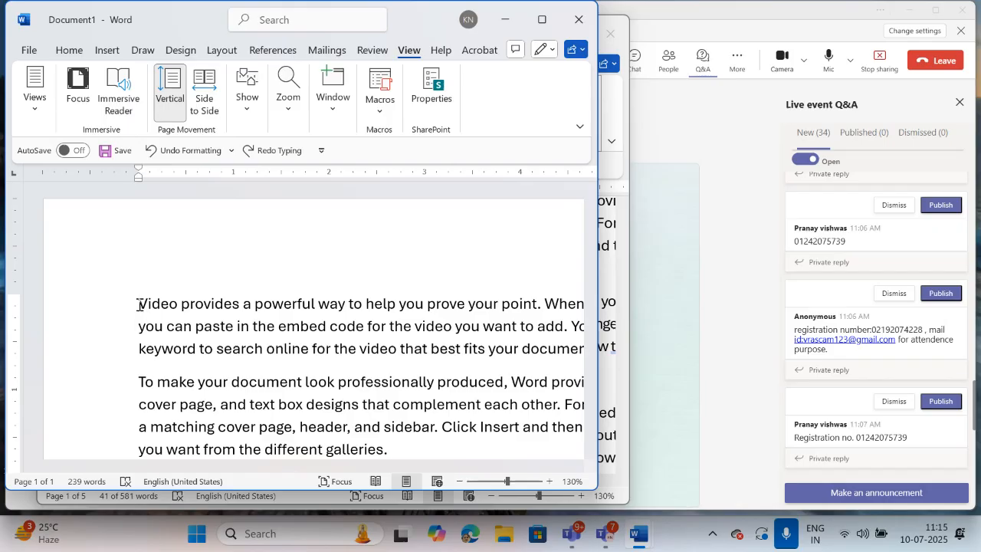
pyautogui.hotkey('ctrl', 'm')
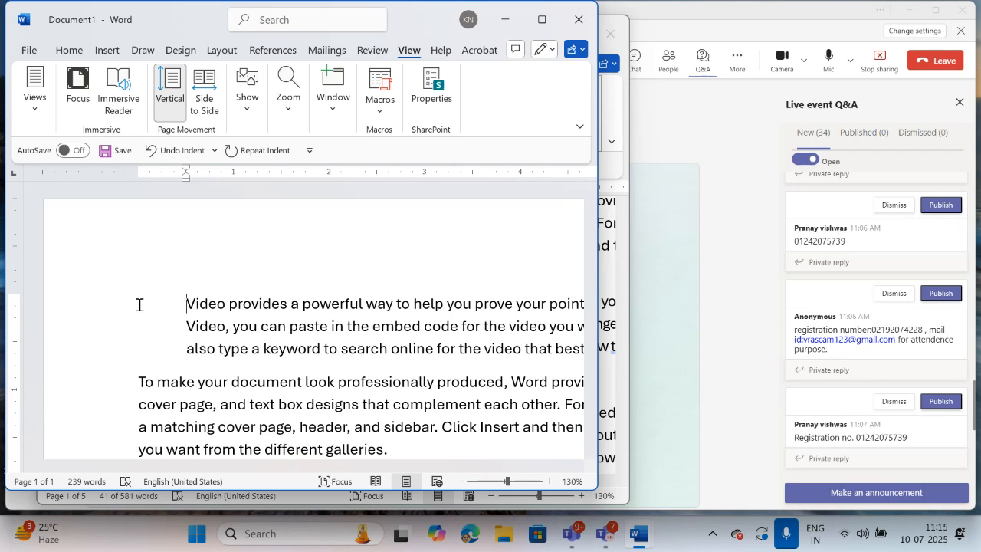
pyautogui.click(860, 425)
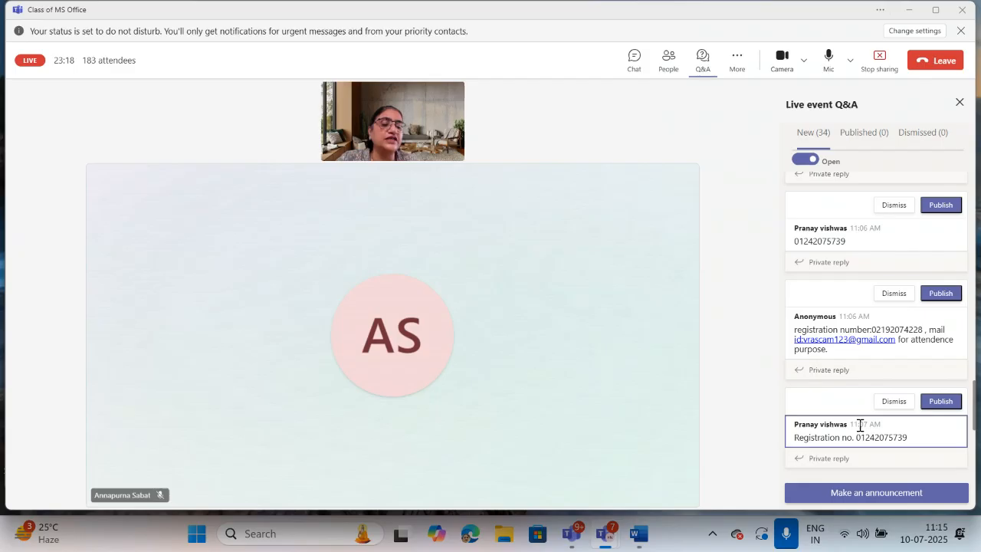
# Scroll through the Teams live event Q&A questions, then return to the Word document.
pyautogui.scroll(-10, 860, 425)
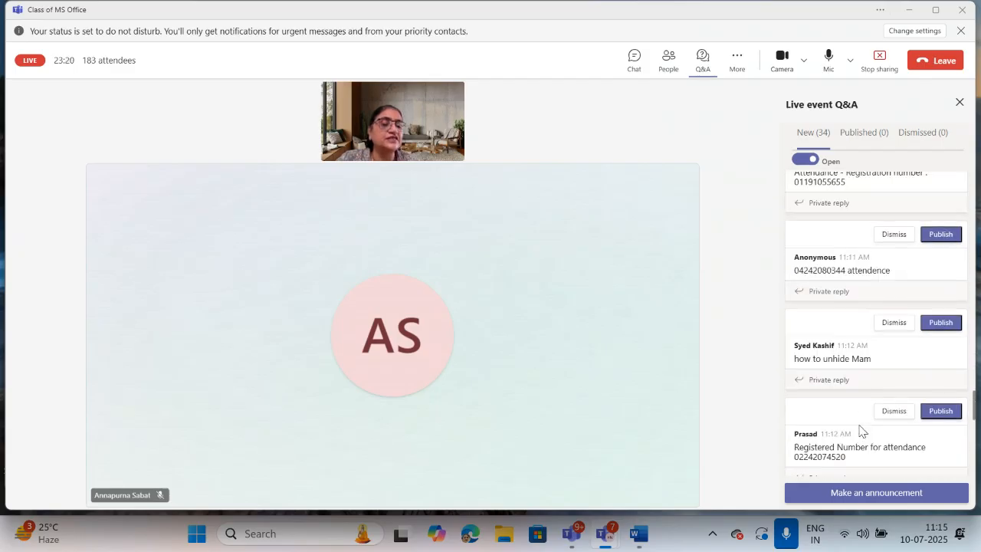
pyautogui.scroll(-1, 861, 431)
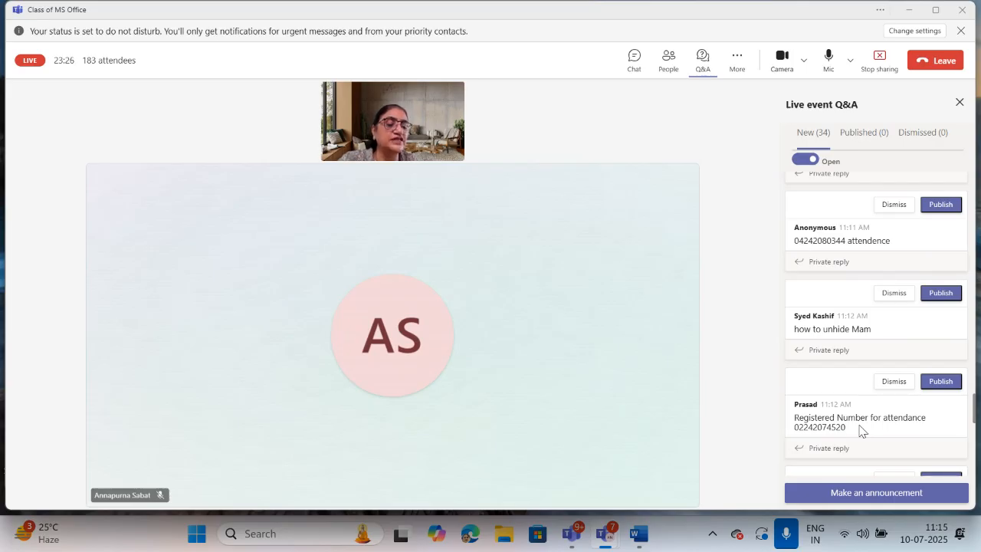
pyautogui.scroll(-1, 859, 430)
pyautogui.scroll(-4, 859, 431)
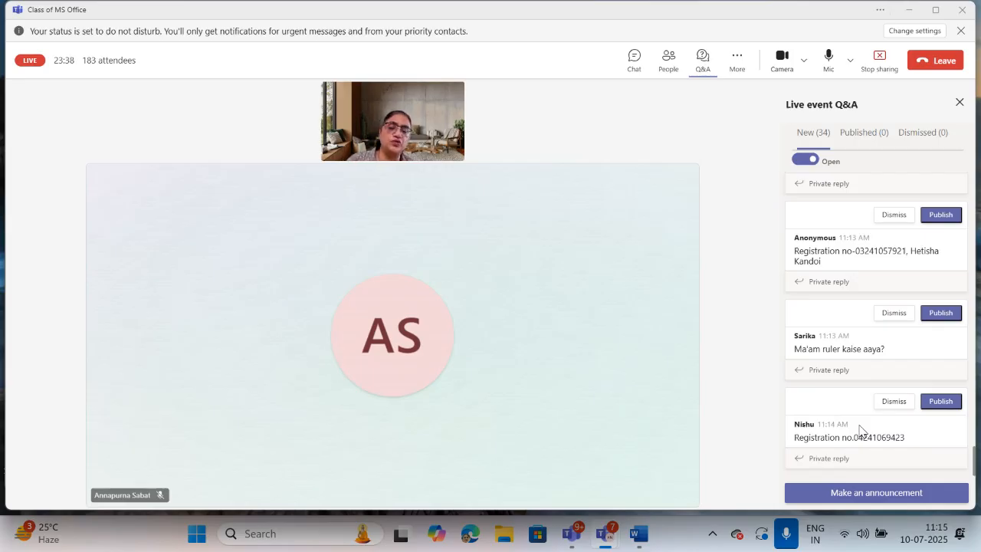
pyautogui.hotkey('alt', 'Tab')
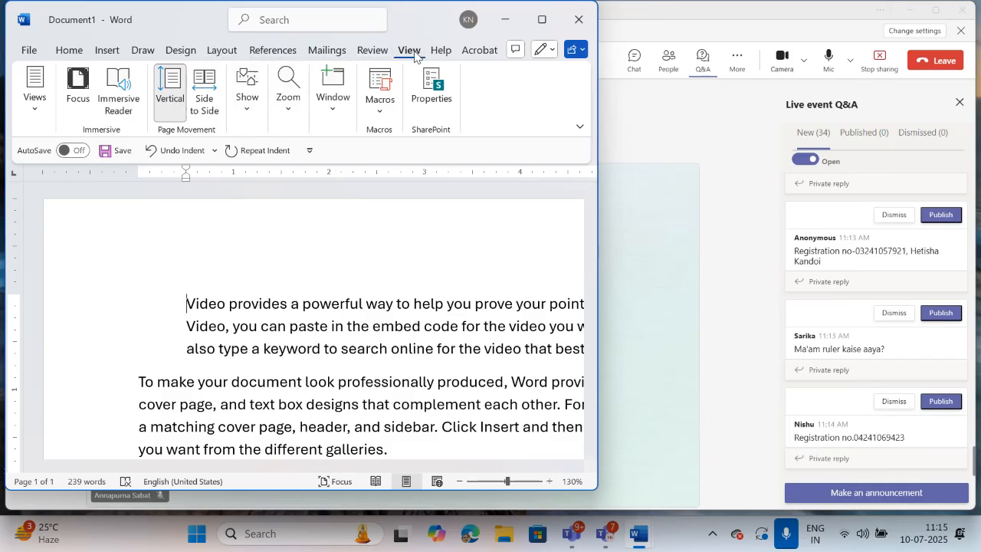
pyautogui.click(255, 109)
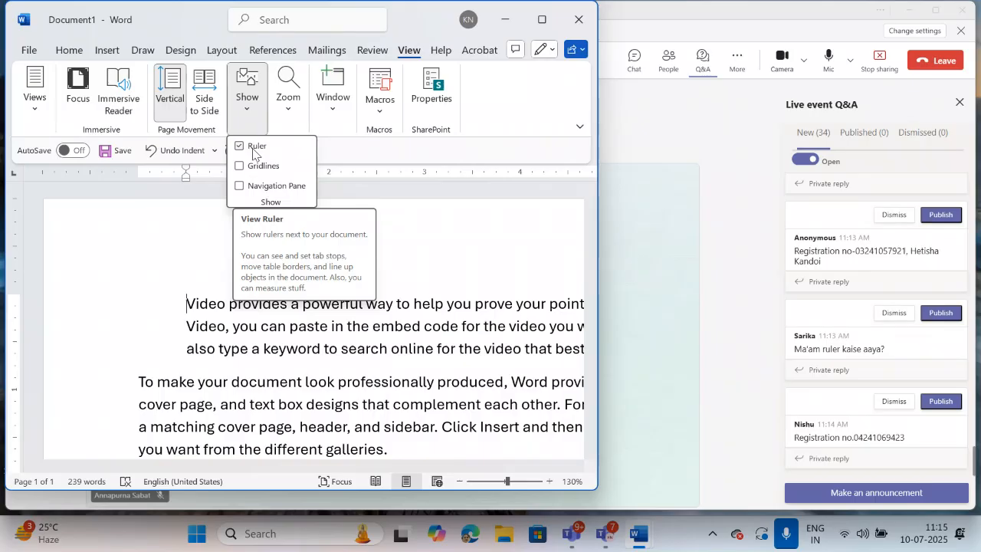
pyautogui.click(256, 122)
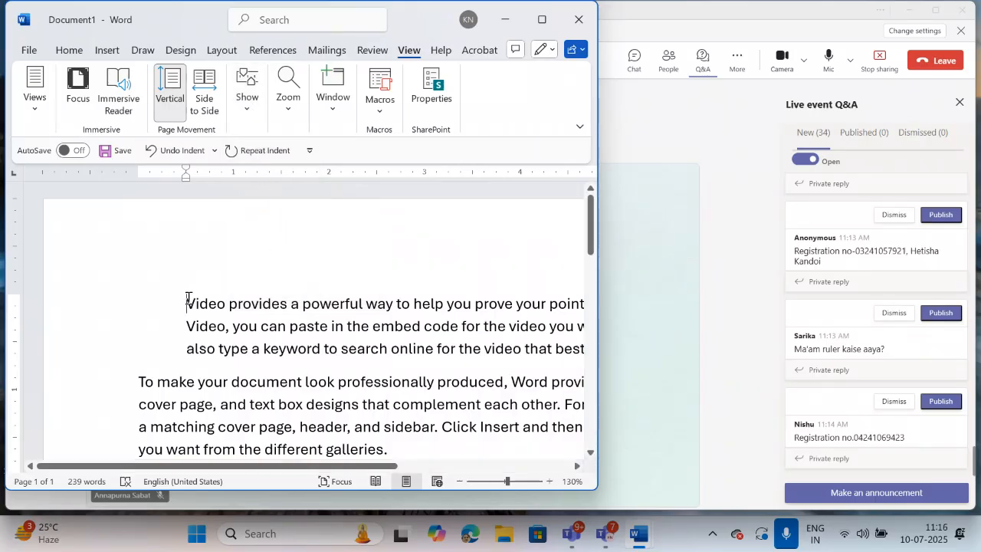
pyautogui.moveTo(186, 303); pyautogui.dragTo(582, 360)
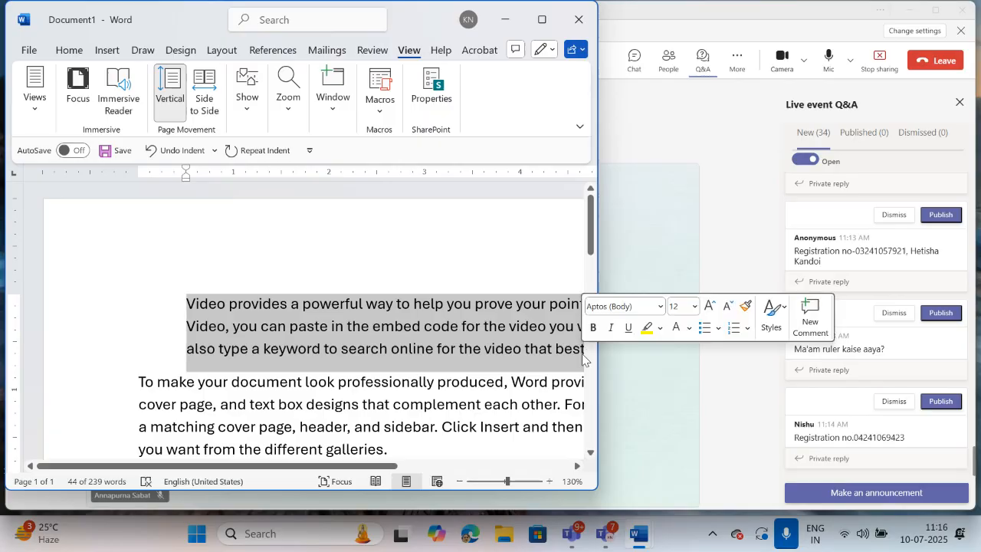
pyautogui.hotkey('ctrl', 'd')
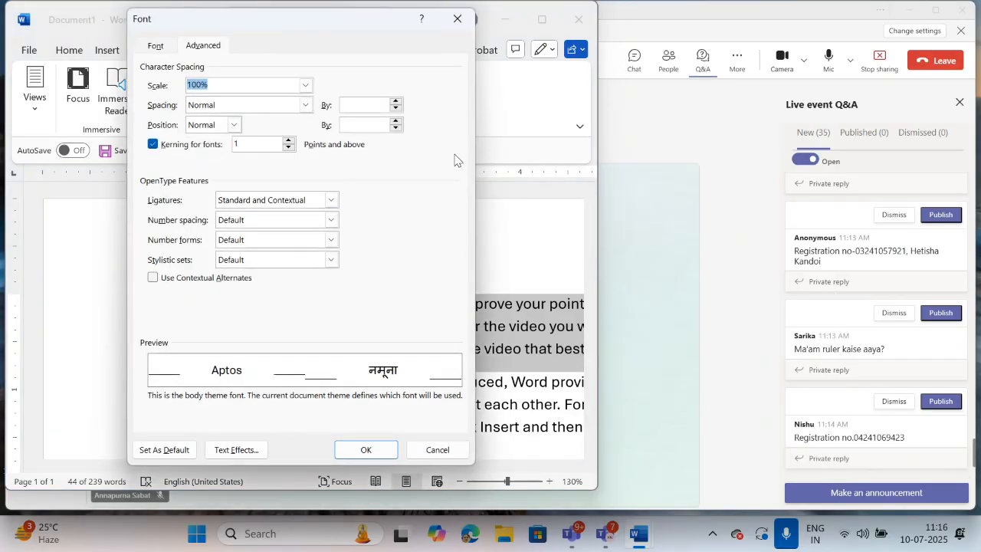
pyautogui.click(157, 47)
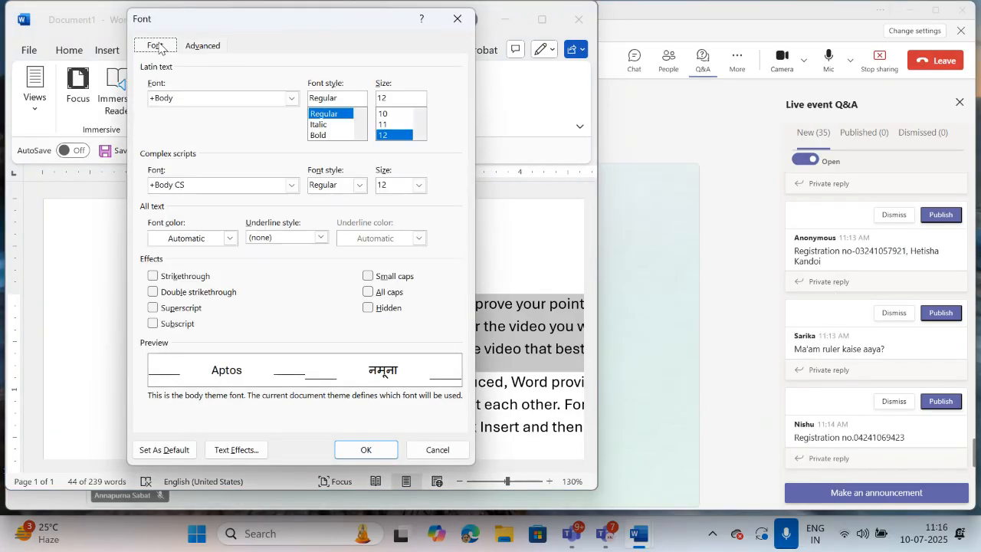
pyautogui.click(368, 311)
pyautogui.click(366, 449)
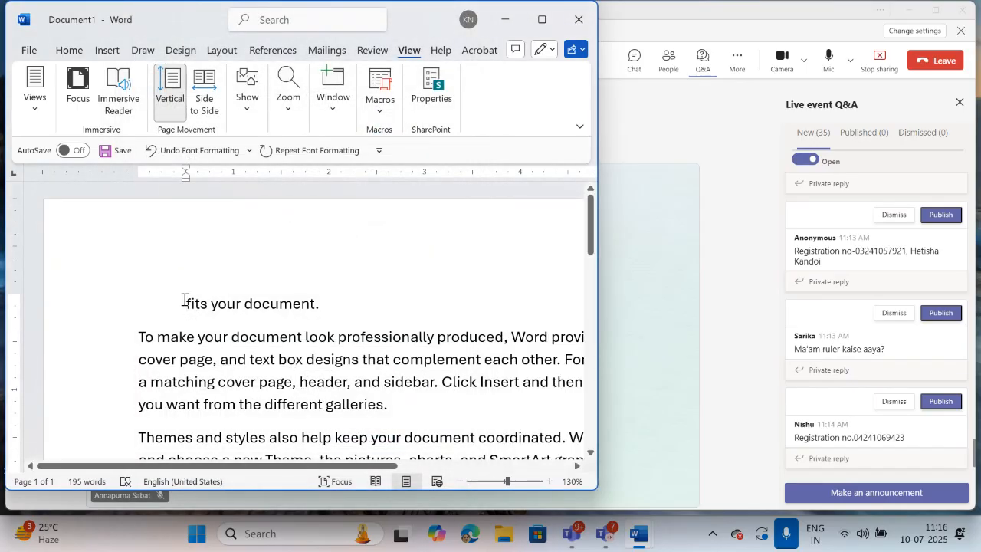
pyautogui.moveTo(185, 301); pyautogui.dragTo(416, 407)
pyautogui.hotkey('ctrl', 'd')
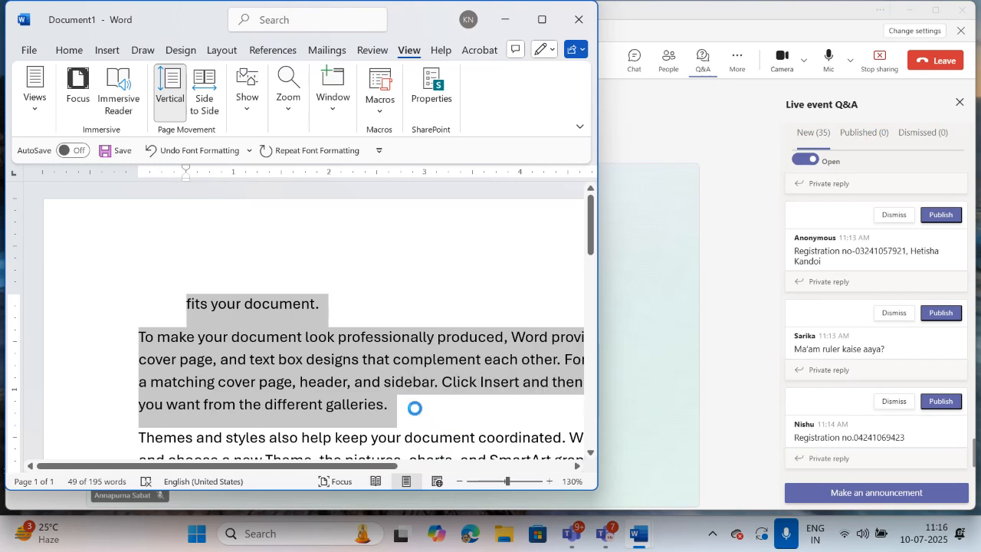
pyautogui.click(369, 308)
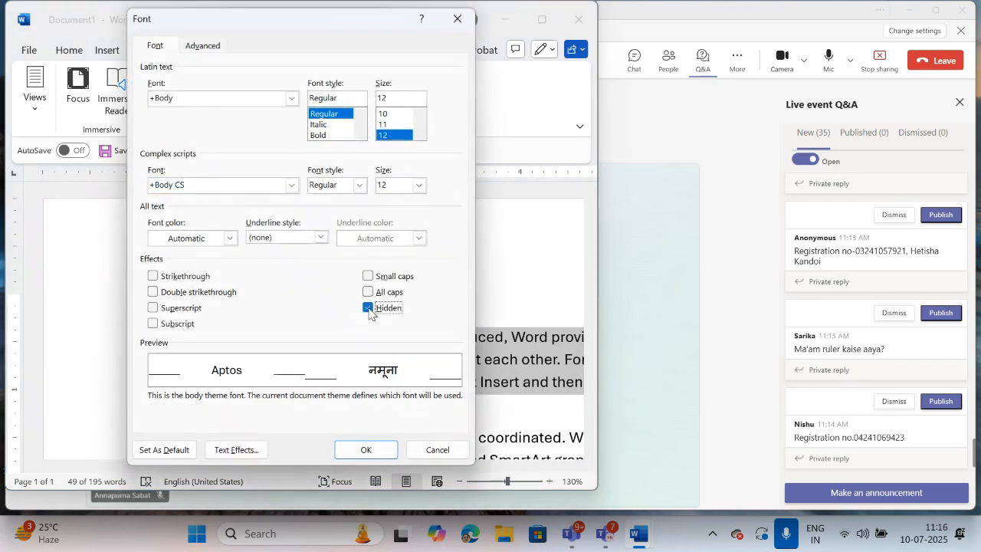
pyautogui.click(366, 450)
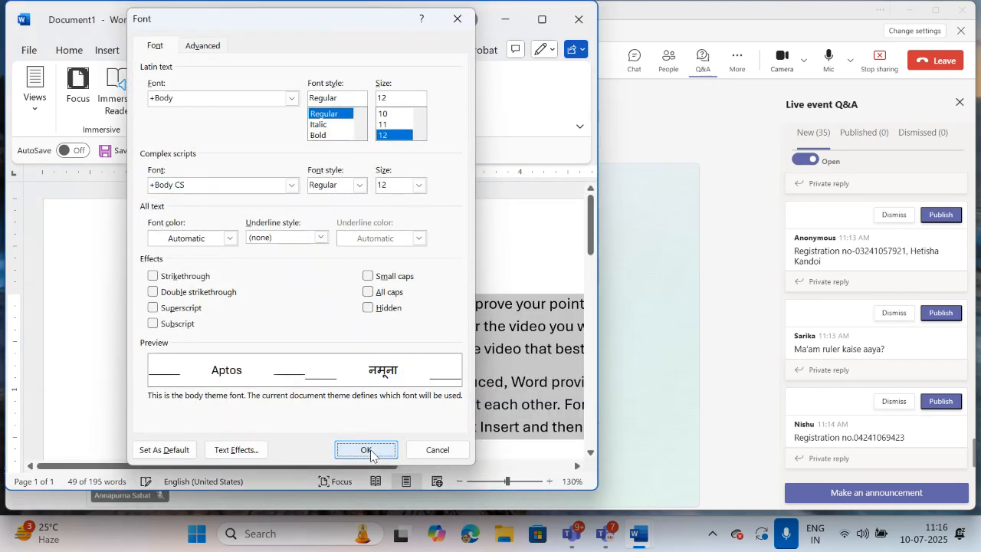
pyautogui.click(407, 346)
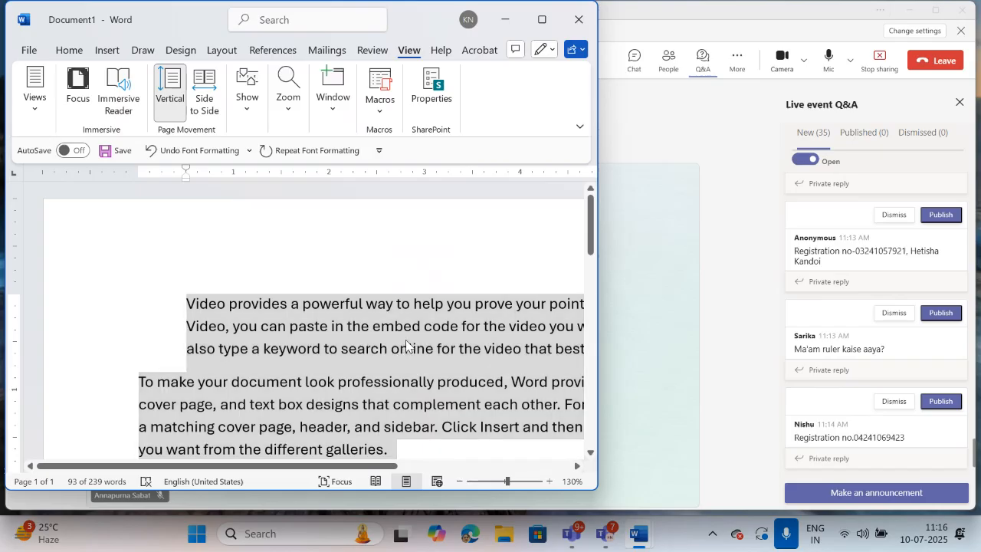
pyautogui.click(883, 434)
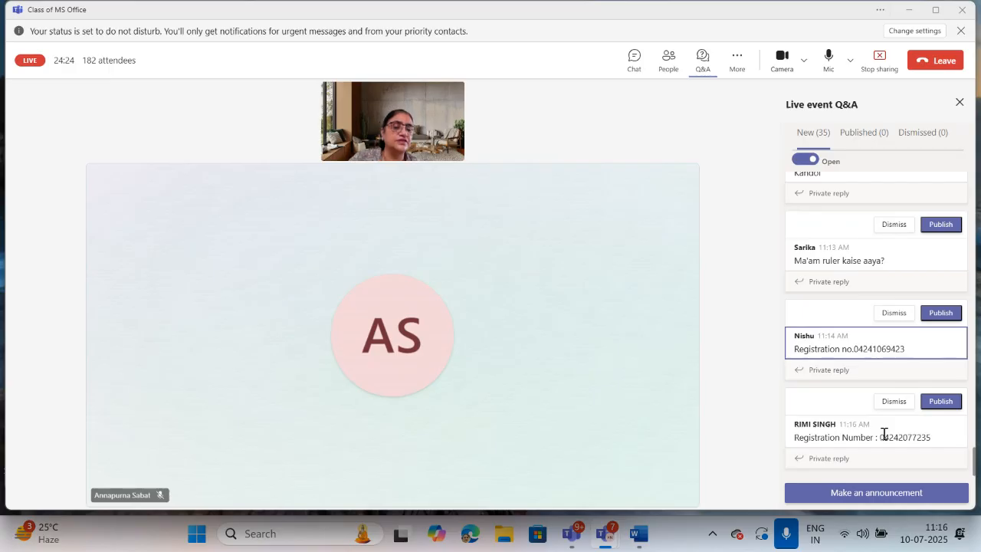
pyautogui.hotkey('alt', 'Tab')
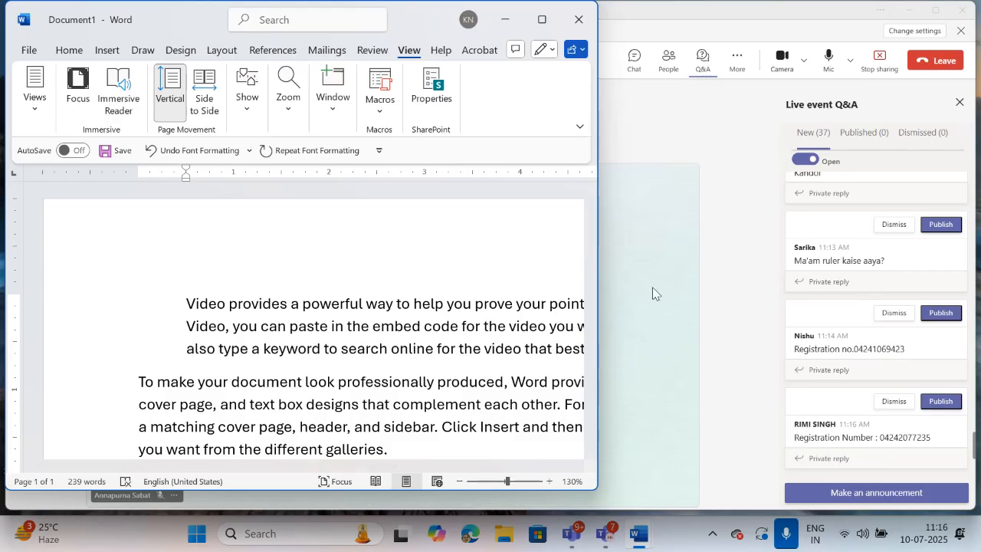
pyautogui.click(350, 349)
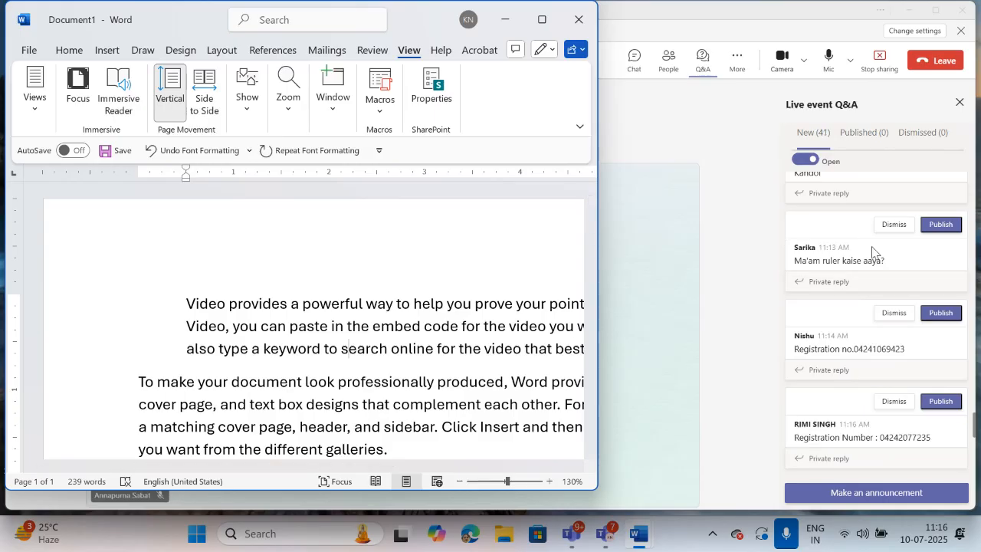
pyautogui.click(853, 347)
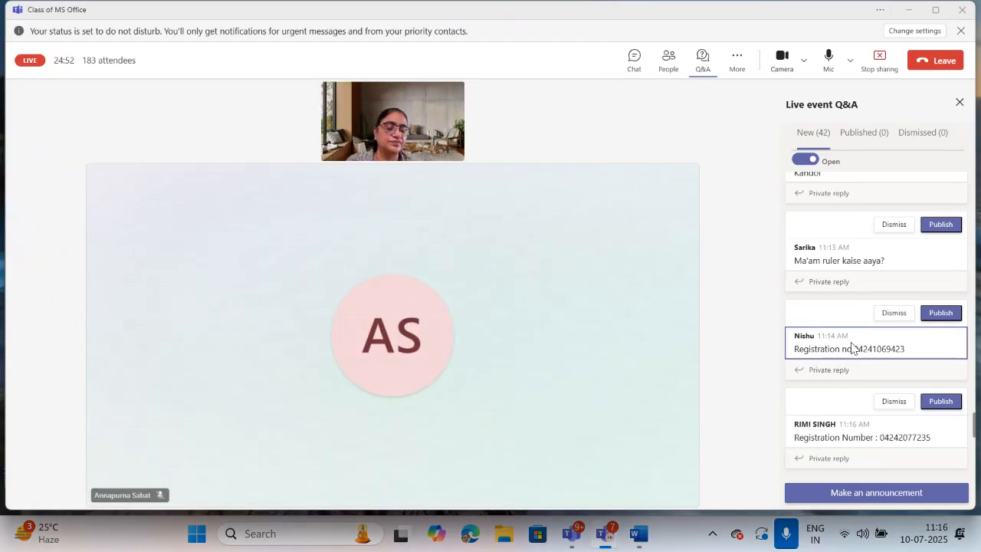
pyautogui.scroll(-4, 853, 347)
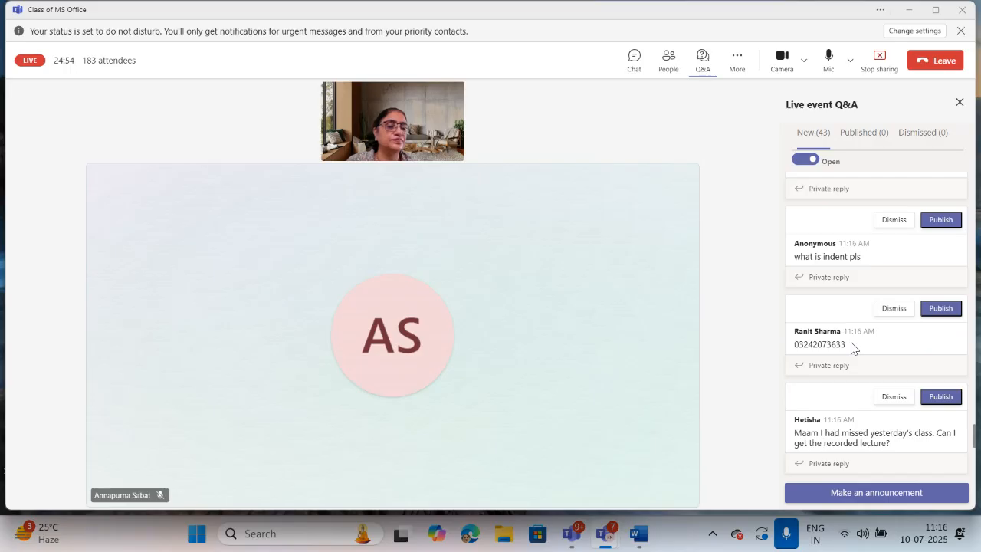
pyautogui.scroll(-1, 853, 347)
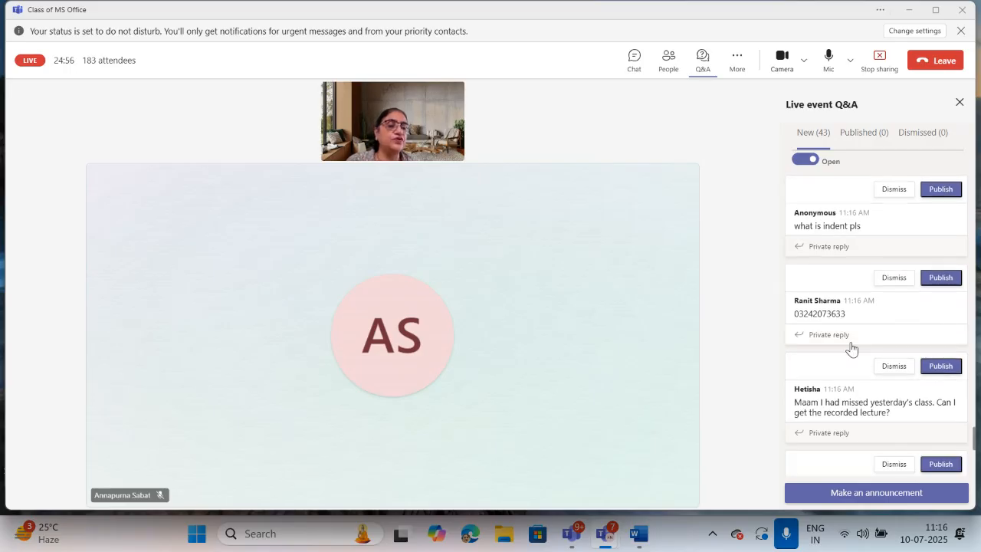
pyautogui.scroll(3, 853, 347)
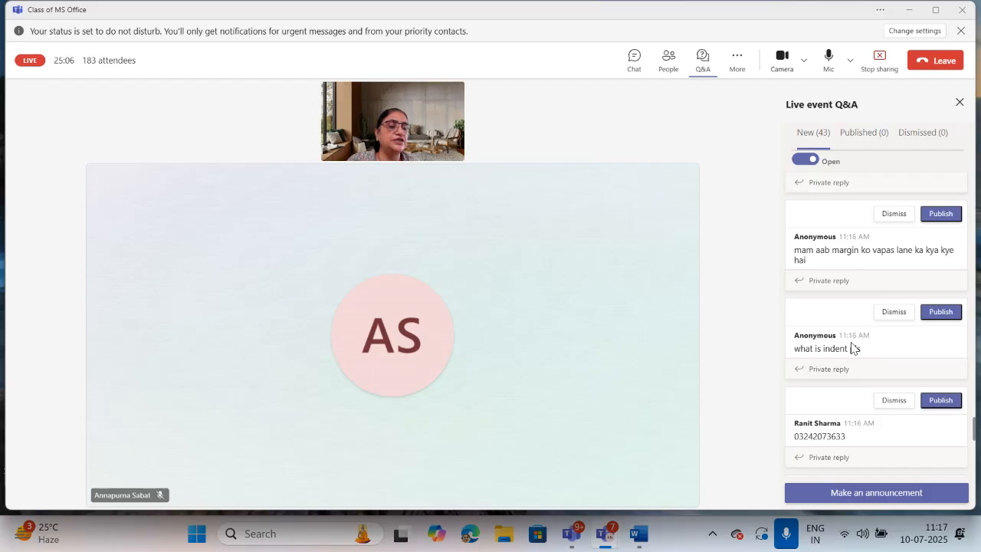
pyautogui.scroll(-2, 853, 348)
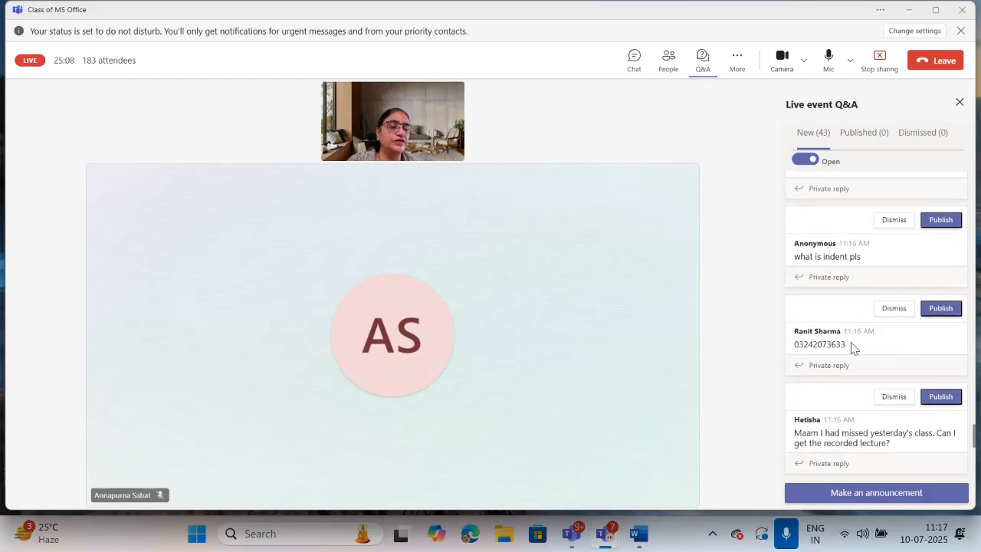
pyautogui.scroll(-5, 853, 348)
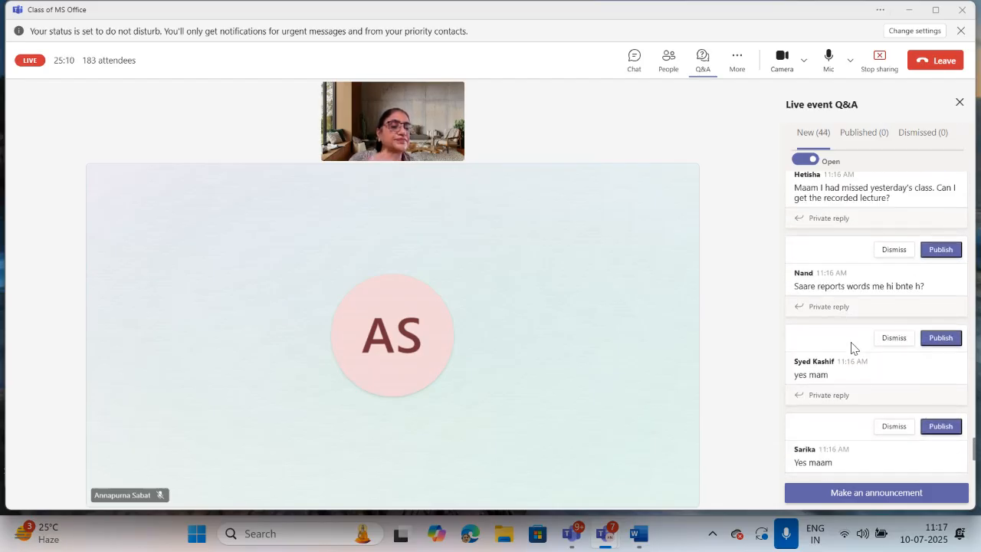
pyautogui.scroll(-1, 853, 348)
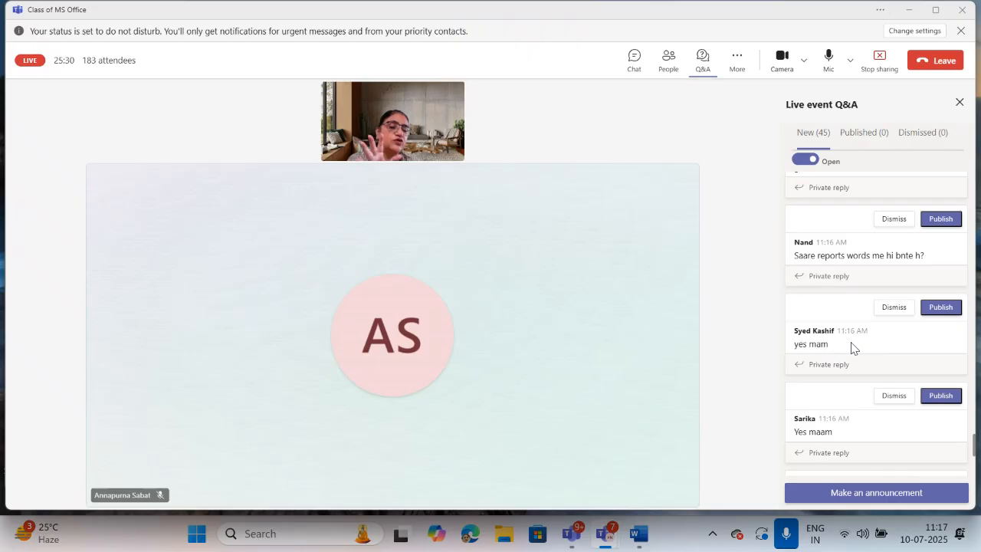
pyautogui.scroll(-1, 854, 349)
pyautogui.scroll(-3, 854, 349)
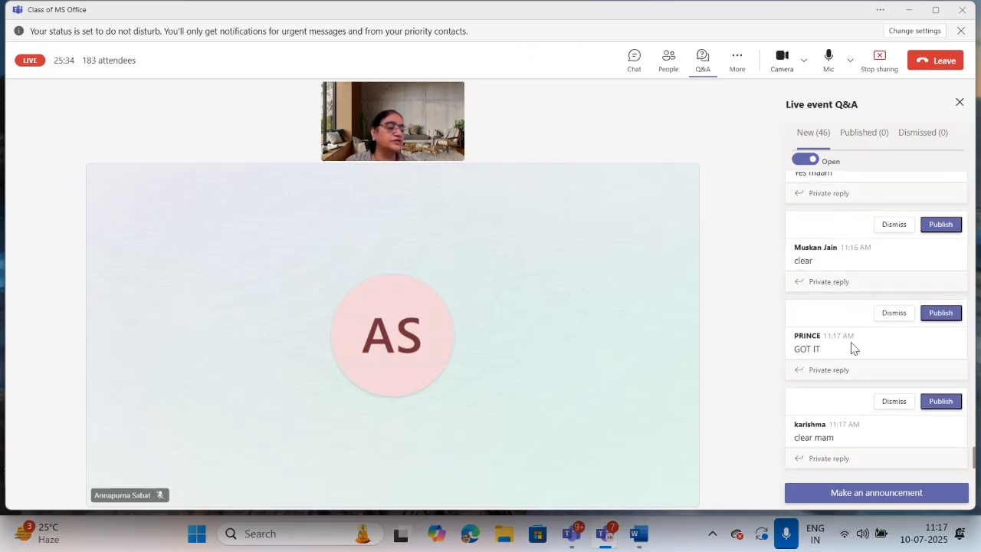
pyautogui.scroll(-3, 852, 349)
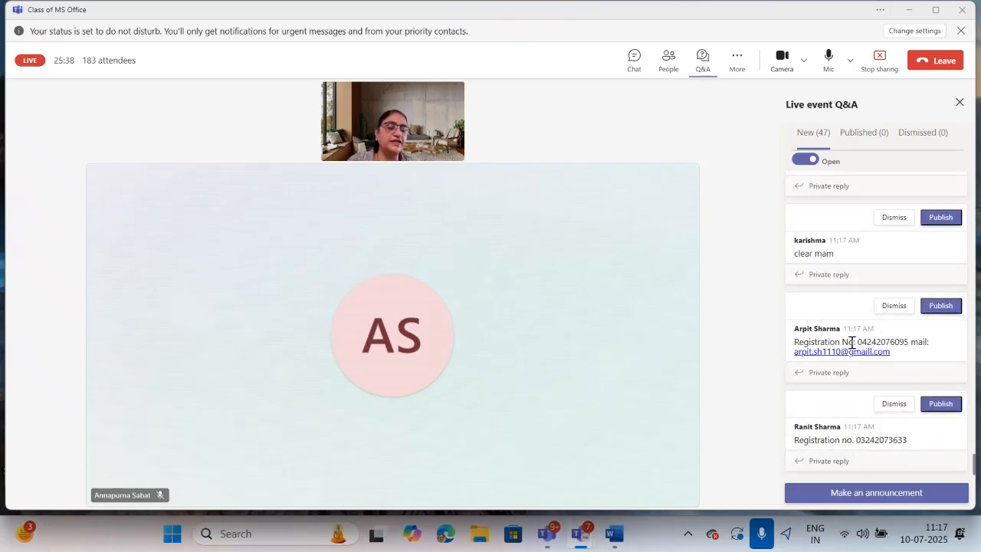
pyautogui.scroll(-1, 852, 343)
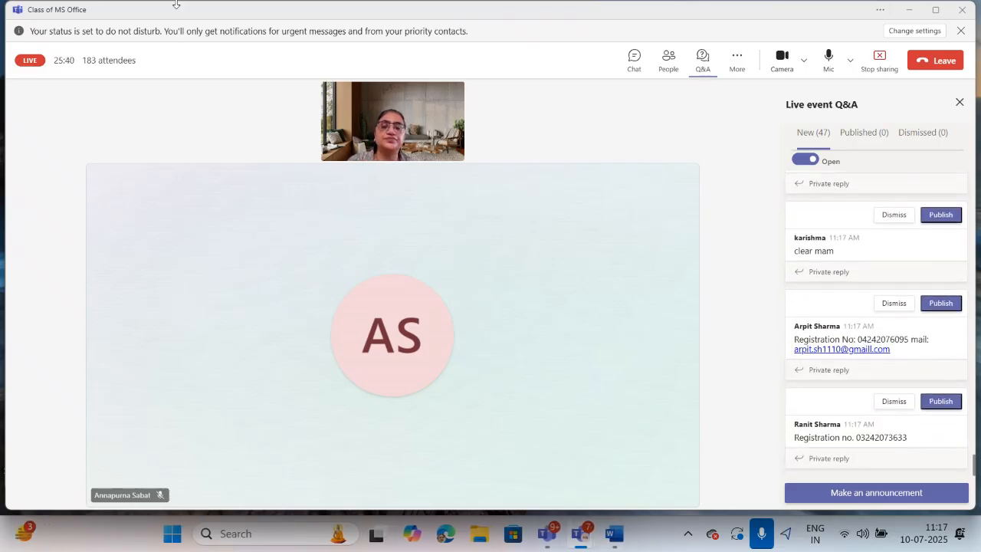
# Turn the Teams camera off and back on with Ctrl+Shift+O, then return to Document1 in Word.
pyautogui.click(330, 16)
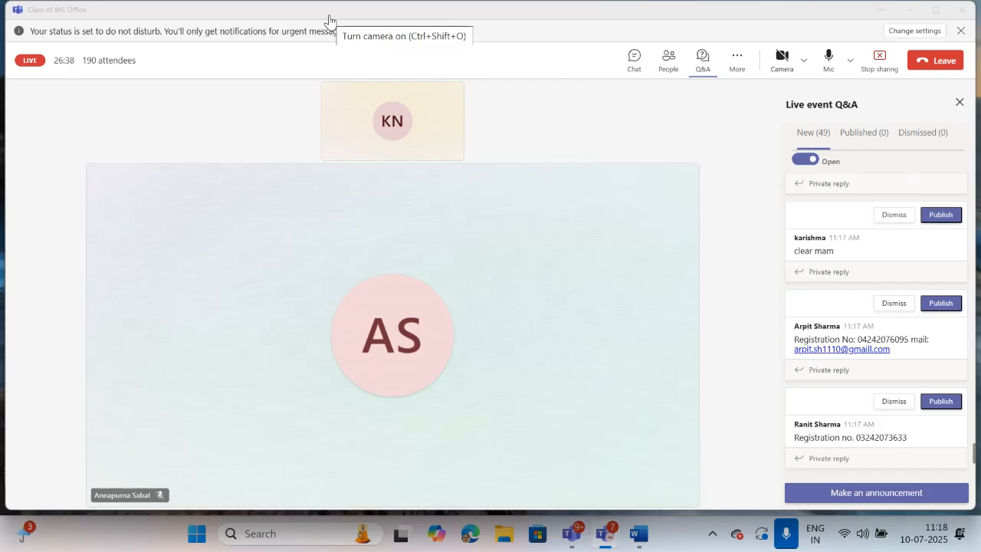
pyautogui.hotkey('ctrl', 'shift', 'o')
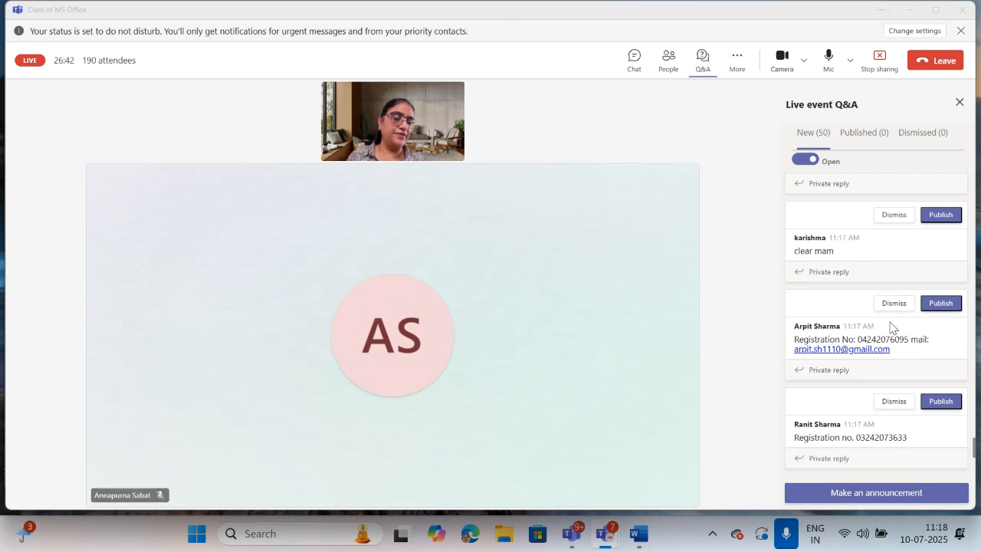
pyautogui.scroll(-3, 925, 360)
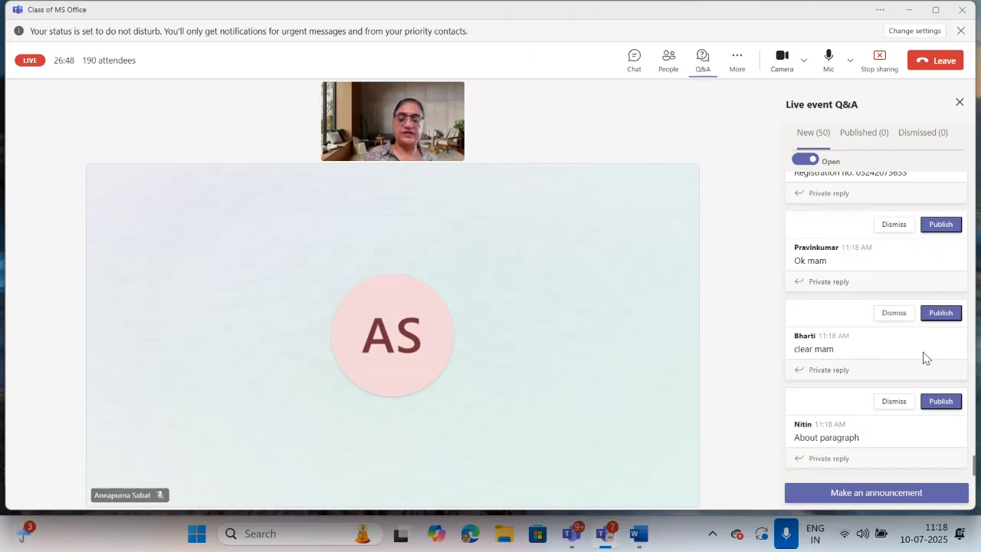
pyautogui.hotkey('alt', 'Tab')
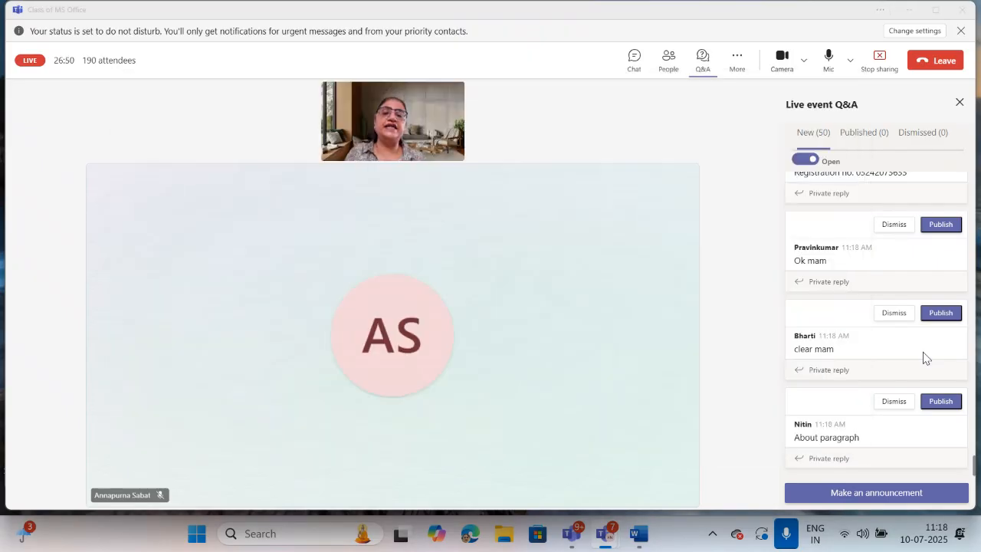
pyautogui.hotkey('alt', 'Tab')
pyautogui.hotkey('alt', 'Tab')
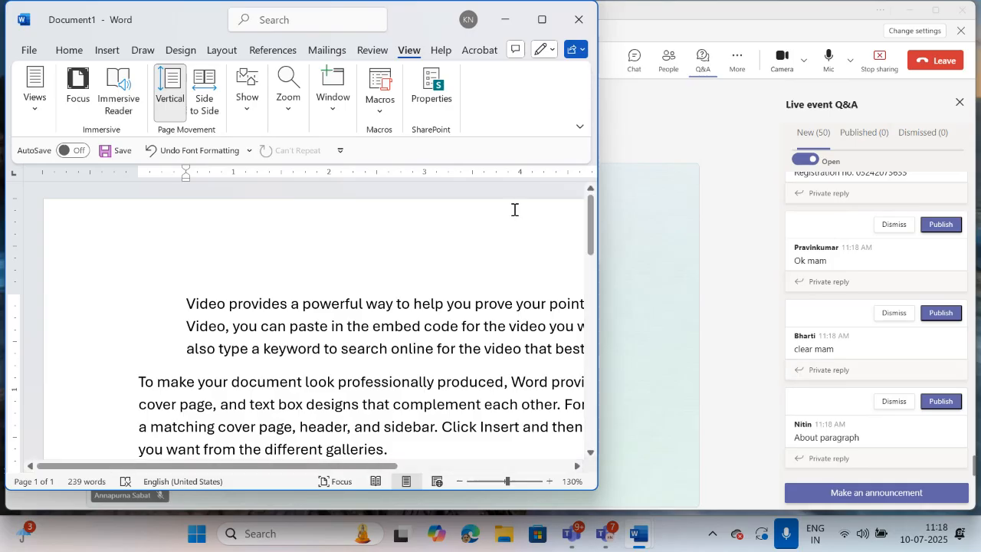
# Indent the 'Video provides' paragraph with Ctrl+M, then return it to the margin with Ctrl+Shift+M.
pyautogui.click(187, 304)
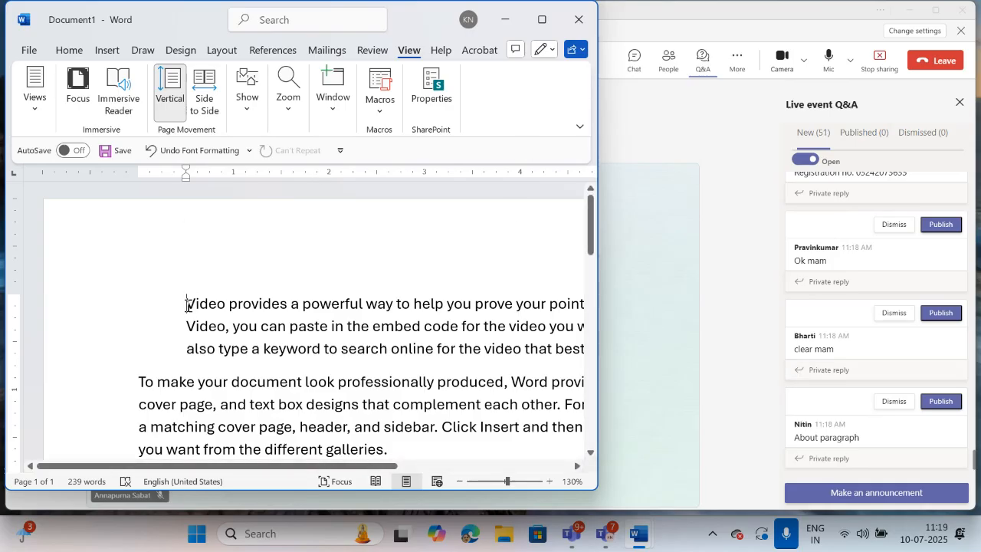
pyautogui.hotkey('ctrl', 'm')
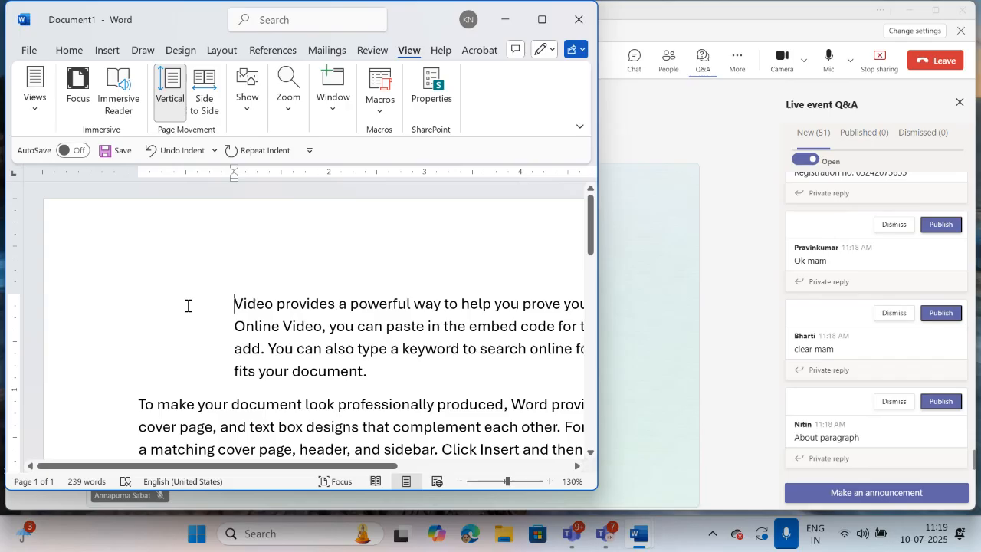
pyautogui.hotkey('ctrl', 'shift', 'm')
pyautogui.hotkey('ctrl', 'shift', 'm')
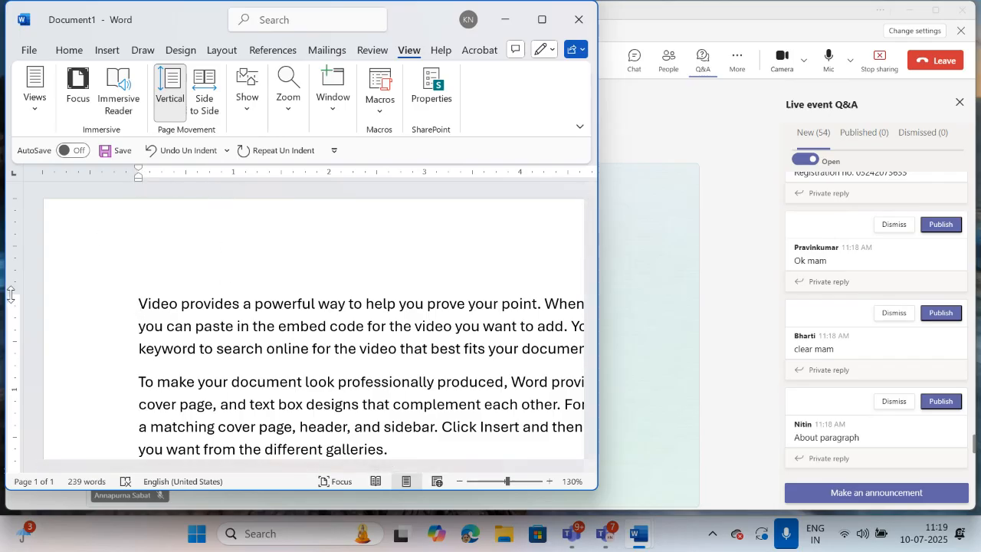
# Drag the top margin up on the vertical ruler so the text starts higher on the page.
pyautogui.moveTo(11, 293); pyautogui.dragTo(9, 252)
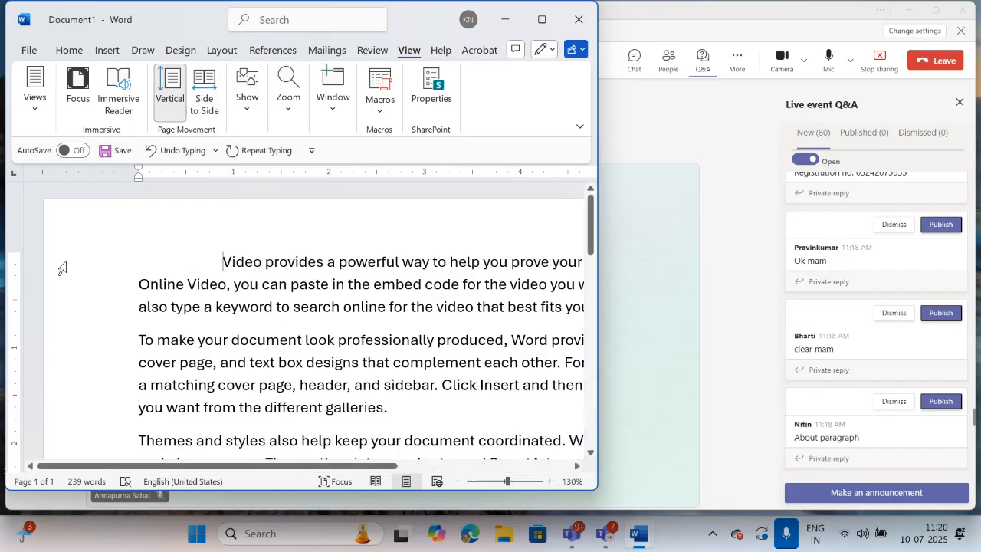
# Undo the typed spaces and the first-line indent on the first paragraph.
pyautogui.click(138, 284)
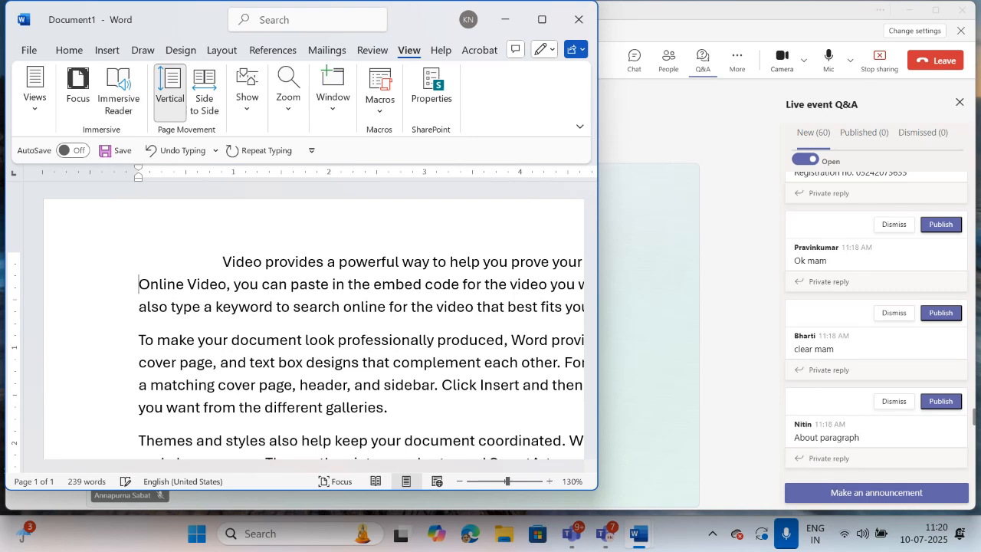
pyautogui.hotkey('ctrl', 'z')
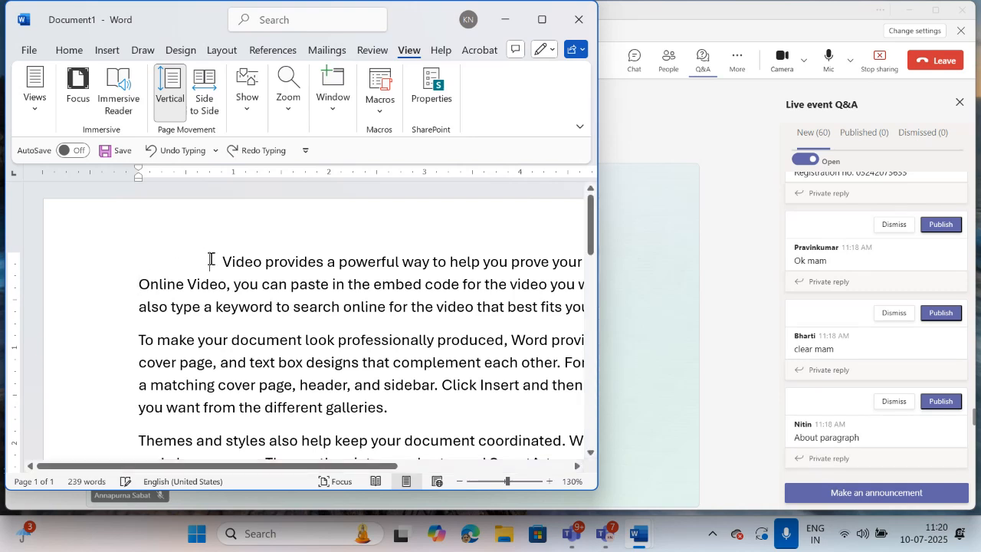
pyautogui.hotkey('ctrl', 'z')
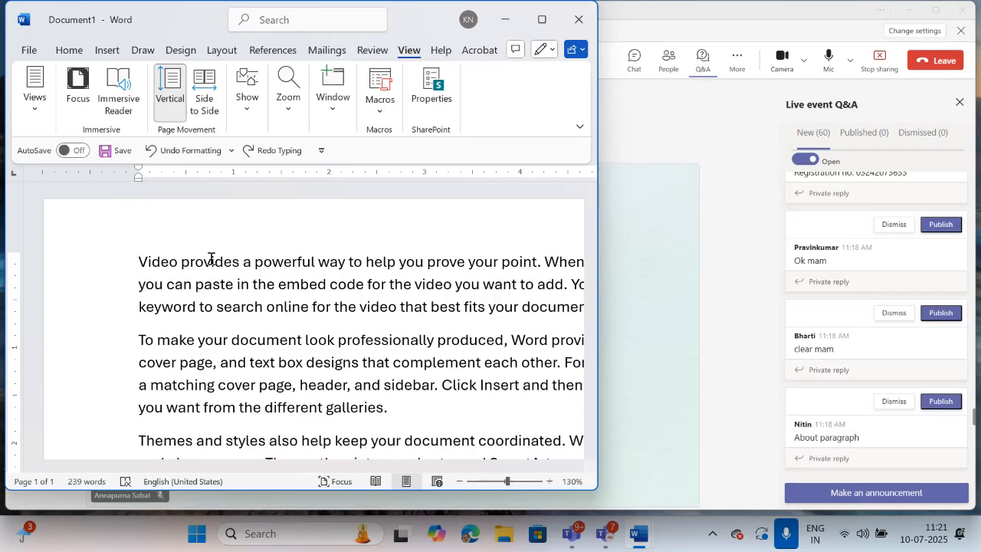
# Adjust the whole first paragraph's indent until it sits at the 1.5-inch mark.
pyautogui.press('Tab')
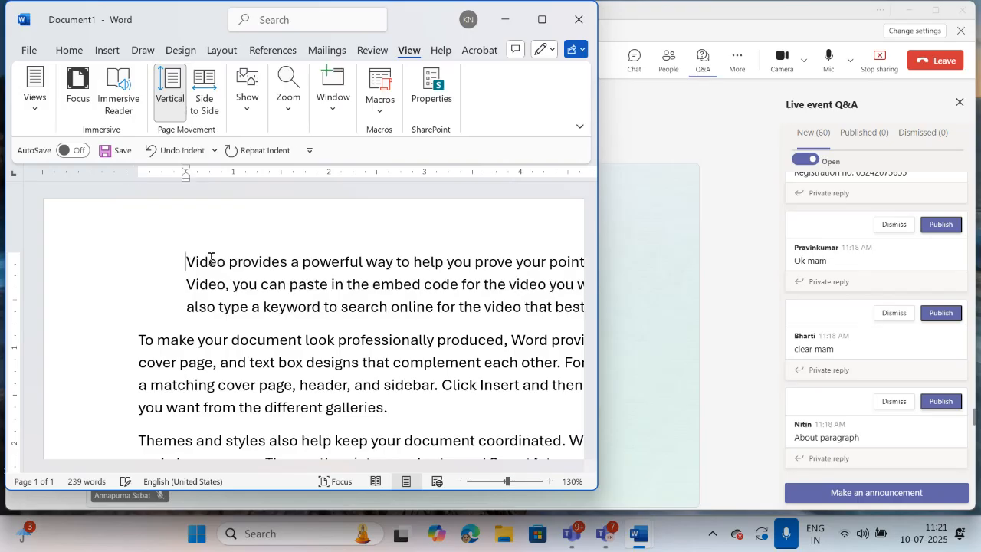
pyautogui.press('Tab')
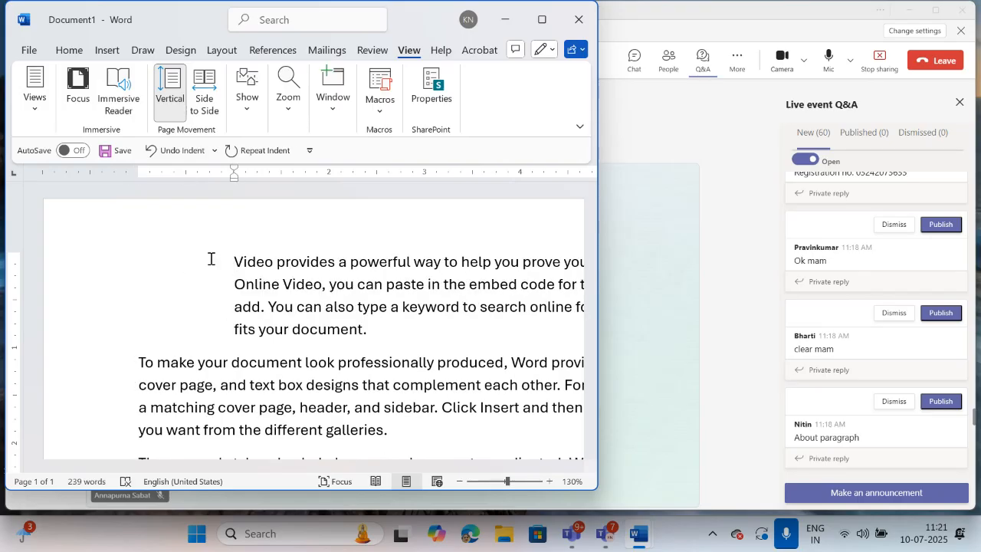
pyautogui.press('Tab')
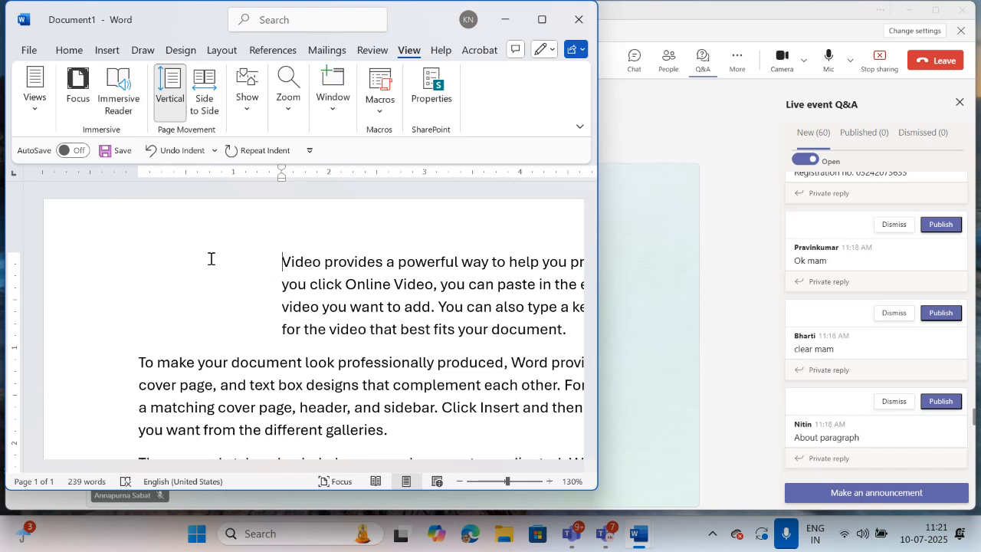
pyautogui.hotkey('ctrl', 'shift', 'm')
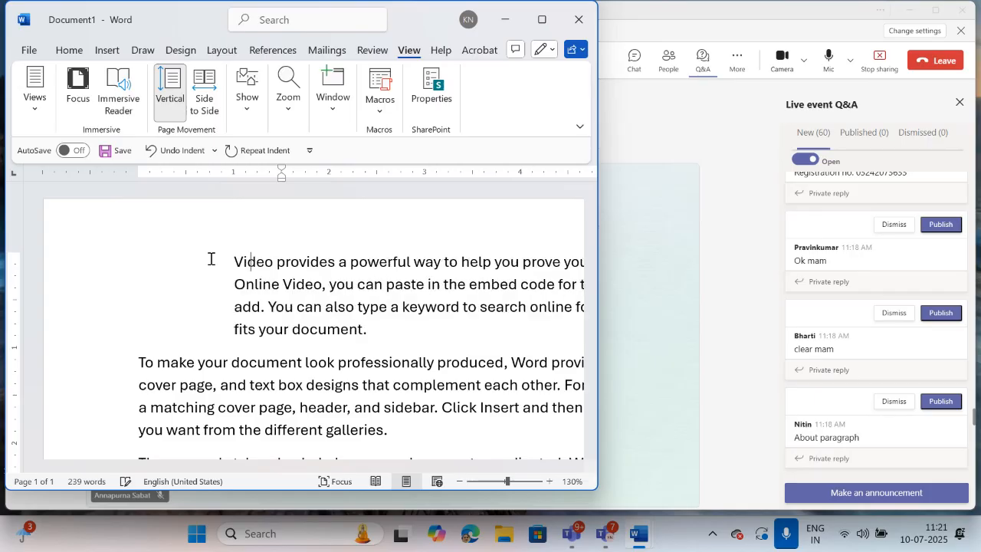
pyautogui.hotkey('ctrl', 'shift', 'm')
pyautogui.hotkey('ctrl', 'shift', 'm')
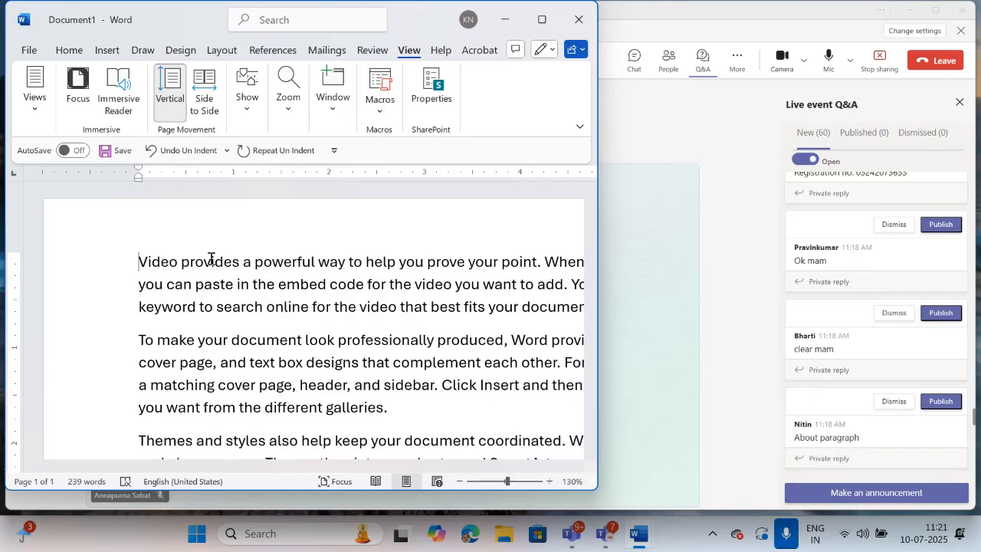
pyautogui.hotkey('ctrl', 'm')
pyautogui.hotkey('ctrl', 'm')
pyautogui.hotkey('ctrl', 'm')
pyautogui.hotkey('ctrl', 'm')
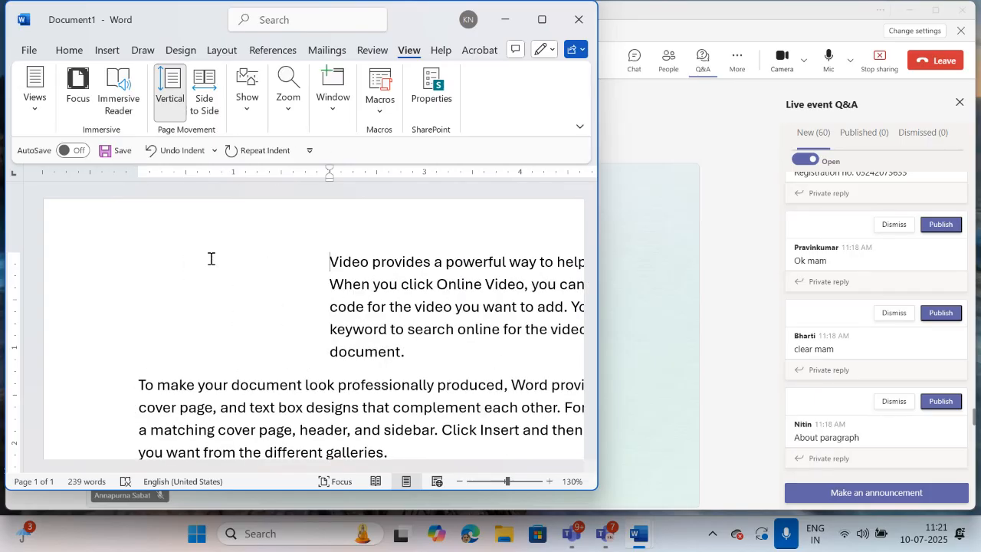
pyautogui.hotkey('ctrl', 'shift', 'm')
pyautogui.hotkey('ctrl', 'shift', 'm')
pyautogui.hotkey('ctrl', 'shift', 'm')
pyautogui.hotkey('ctrl', 'shift', 'm')
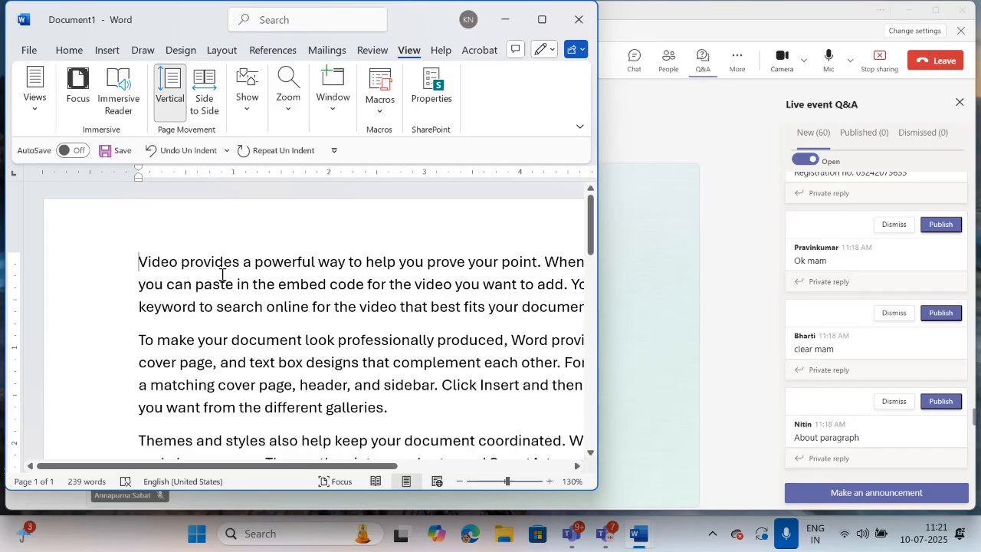
pyautogui.hotkey('ctrl', 'm')
pyautogui.hotkey('ctrl', 'm')
pyautogui.hotkey('ctrl', 'm')
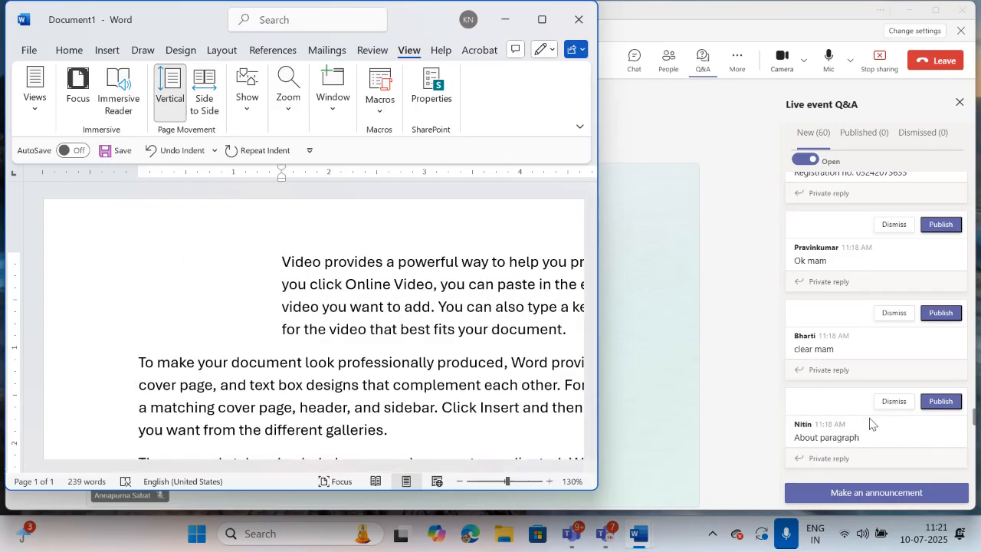
# Switch from Teams back to Document1 and undo the paragraph indent so it sits flush at the margin.
pyautogui.click(971, 421)
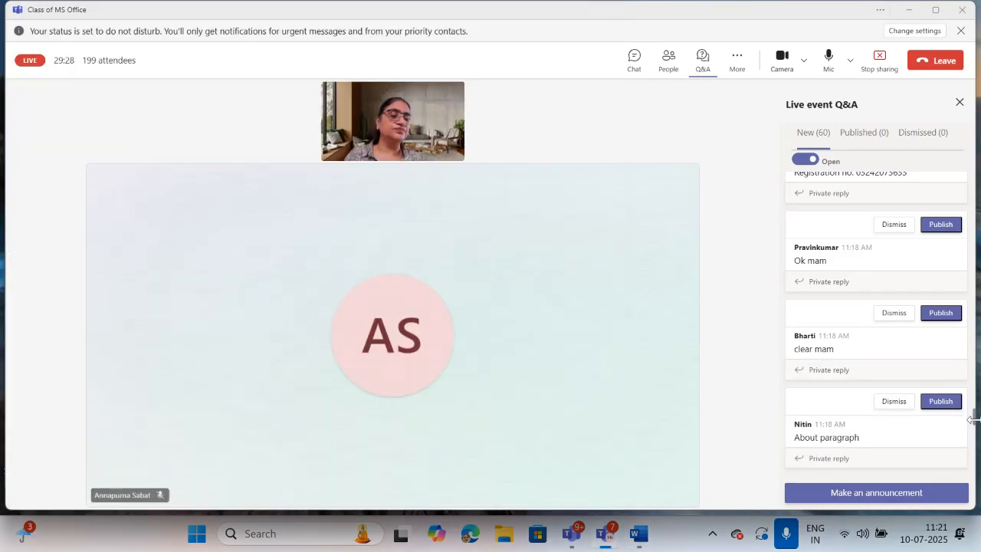
pyautogui.hotkey('alt', 'Tab')
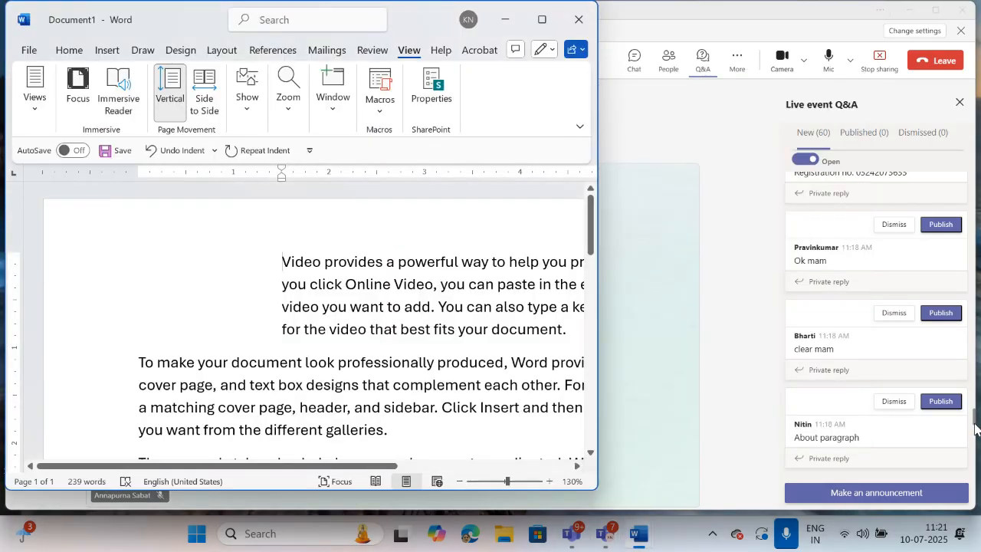
pyautogui.moveTo(974, 426); pyautogui.dragTo(973, 479)
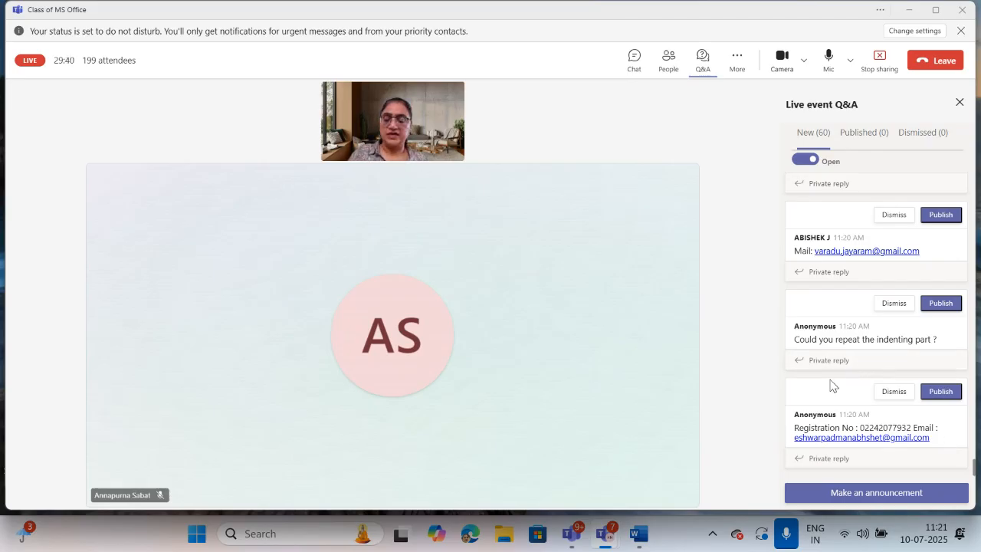
pyautogui.hotkey('alt', 'Tab')
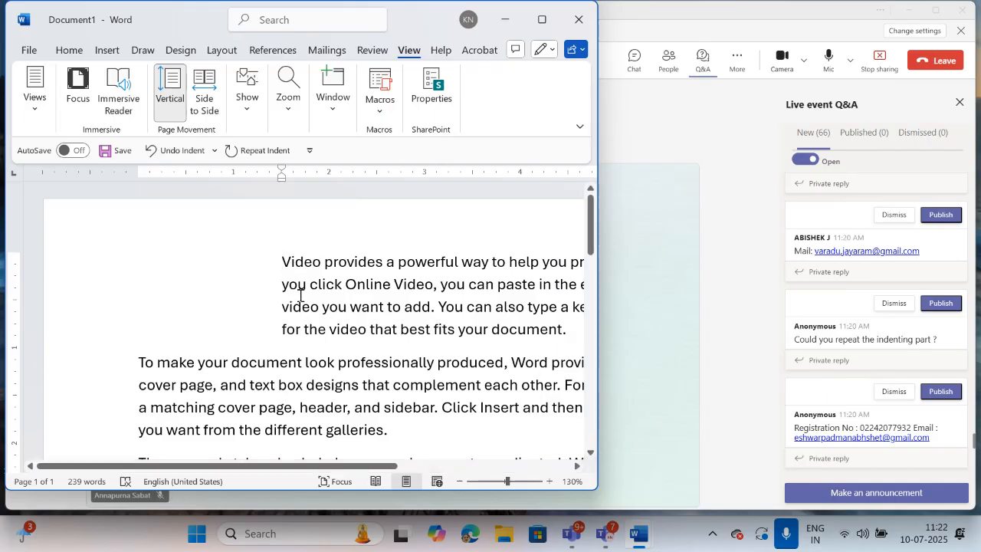
pyautogui.hotkey('ctrl', 'z')
pyautogui.hotkey('ctrl', 'z')
pyautogui.hotkey('ctrl', 'z')
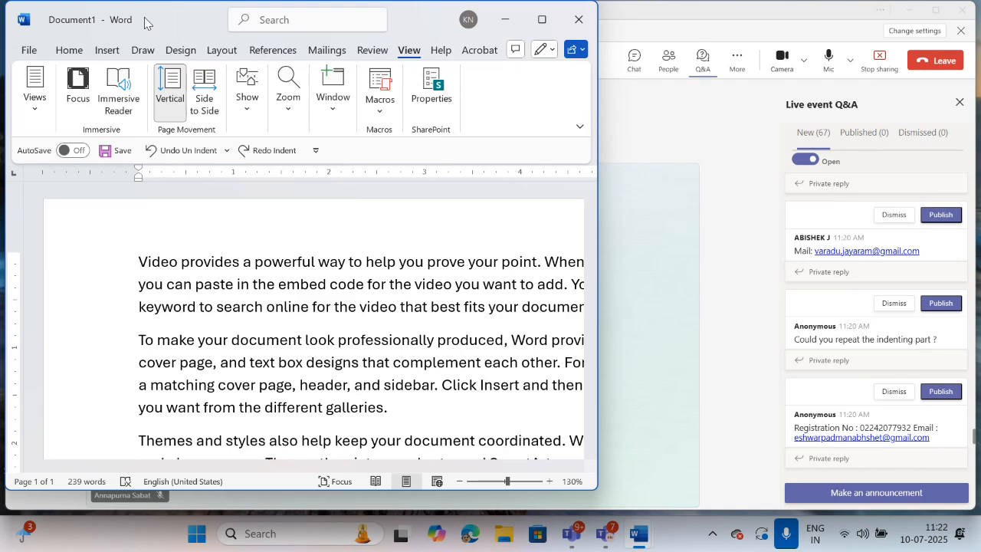
# Close the Copilot window that popped up and maximize the Word window.
pyautogui.press('alt')
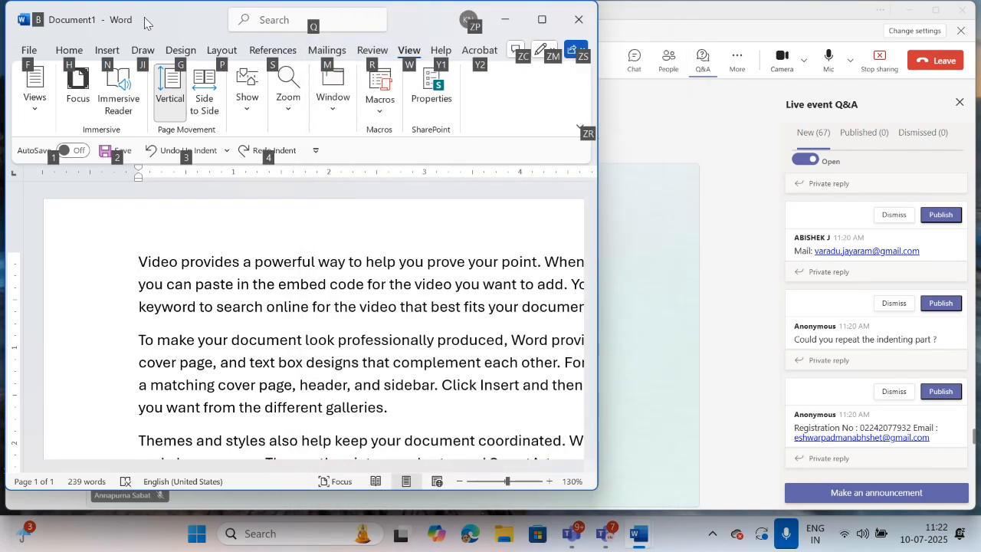
pyautogui.press('alt')
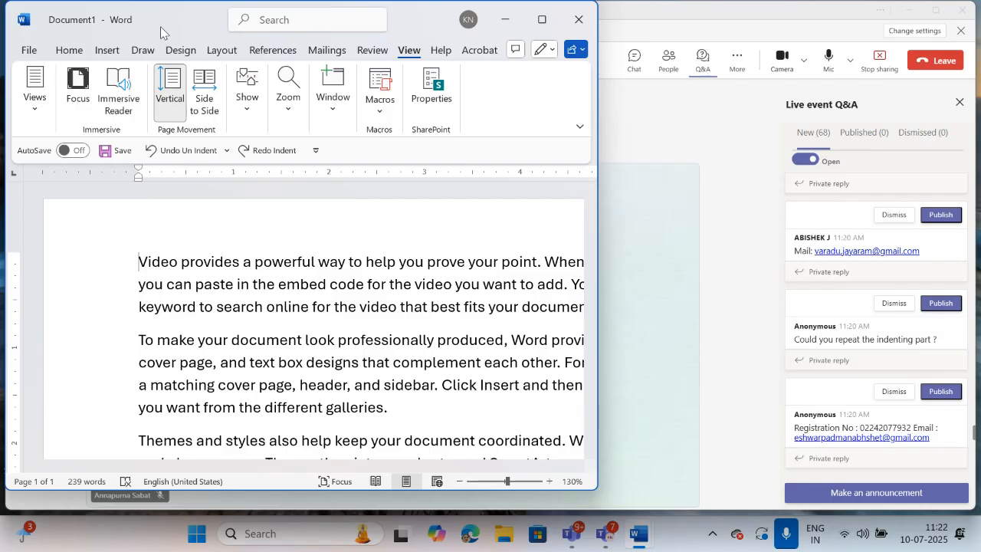
pyautogui.hotkey('alt', 'space')
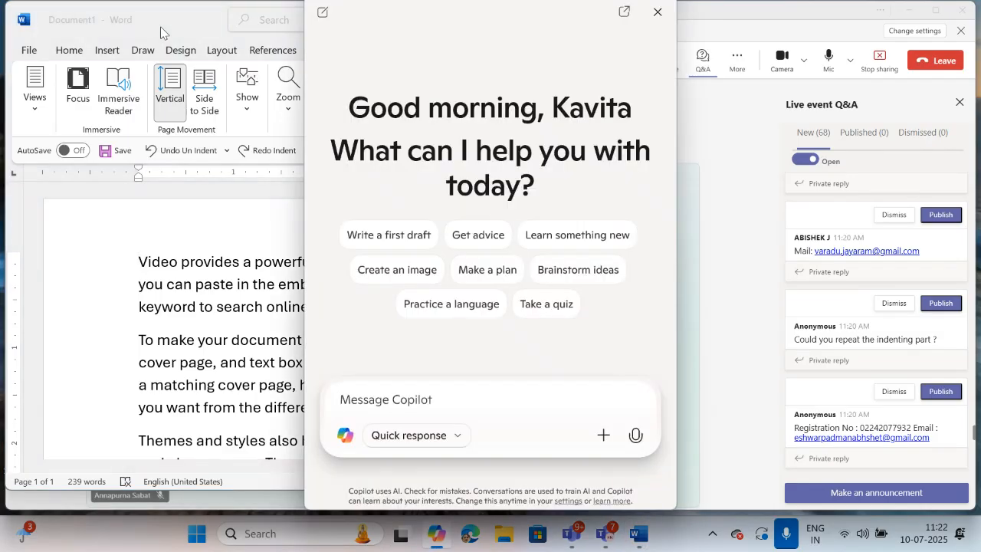
pyautogui.click(659, 13)
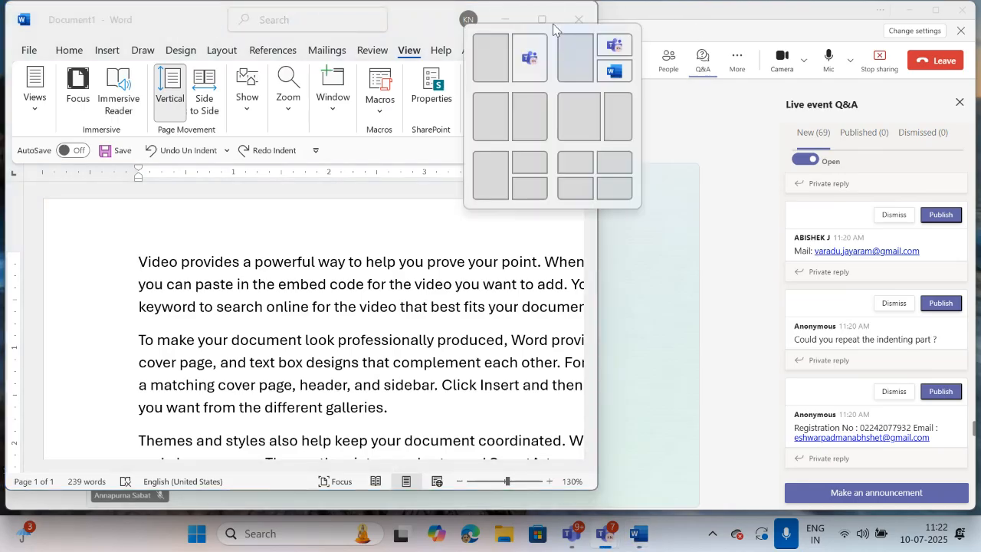
pyautogui.click(539, 21)
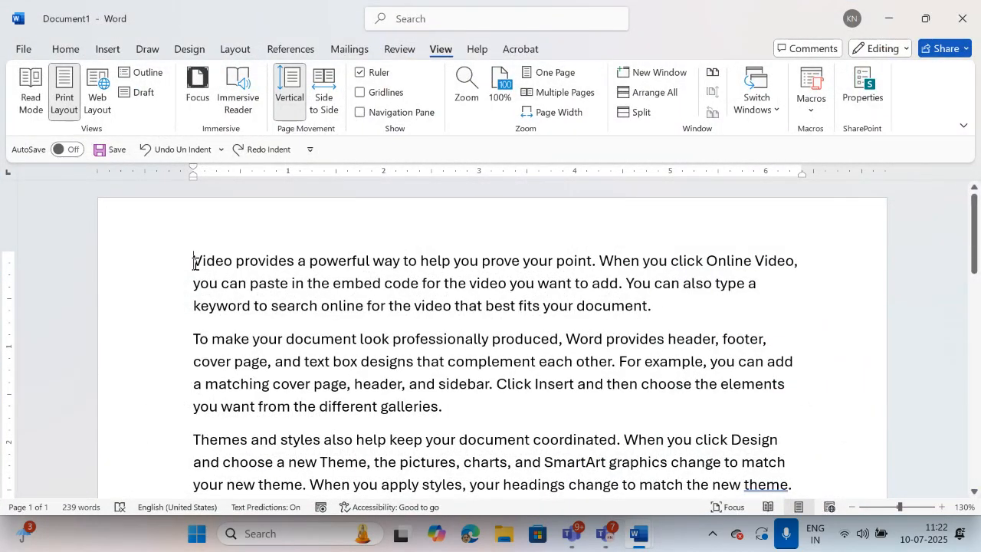
pyautogui.hotkey('ctrl', 'm')
pyautogui.hotkey('ctrl', 'm')
pyautogui.hotkey('ctrl', 'm')
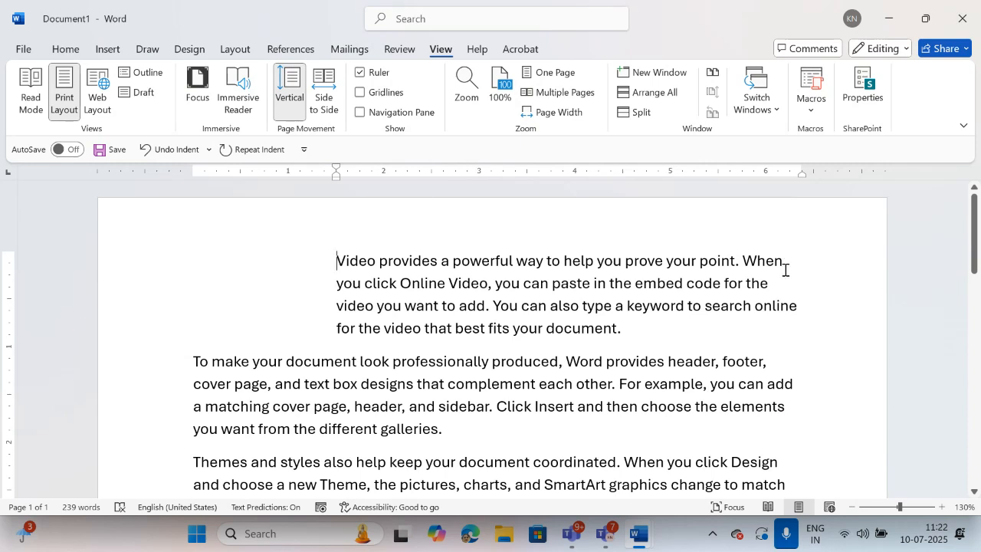
pyautogui.hotkey('shift', 'Tab')
pyautogui.hotkey('shift', 'Tab')
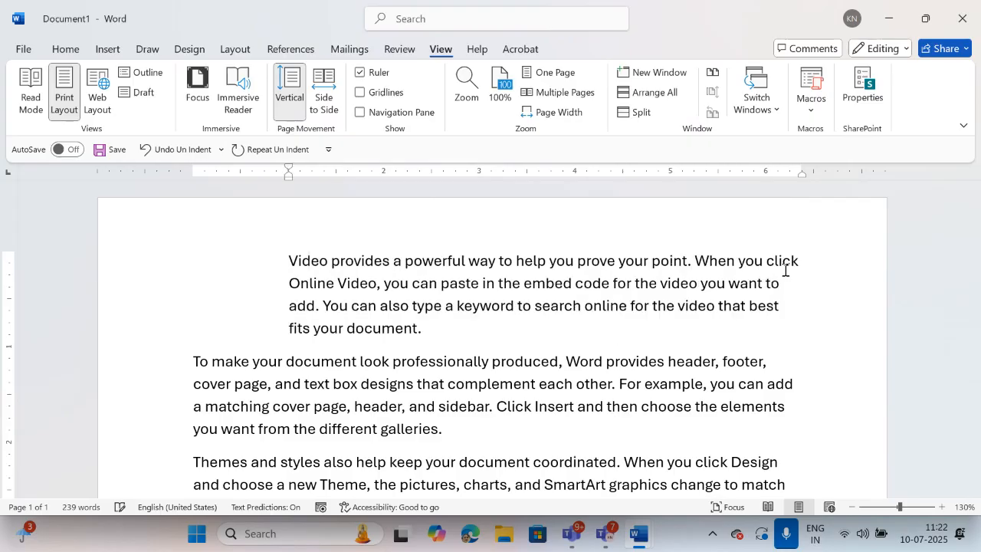
pyautogui.press('Tab')
pyautogui.press('Tab')
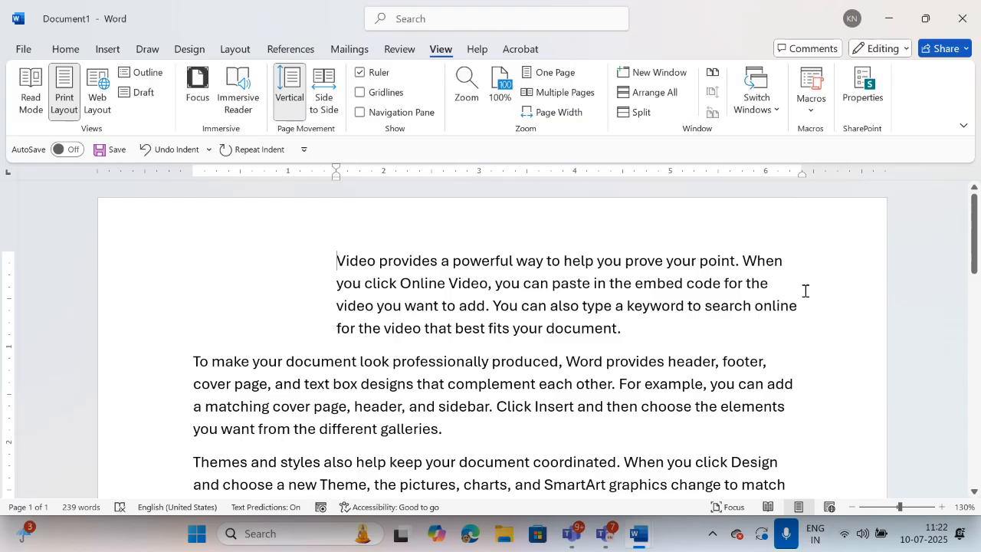
pyautogui.hotkey('shift', 'Tab')
pyautogui.hotkey('shift', 'Tab')
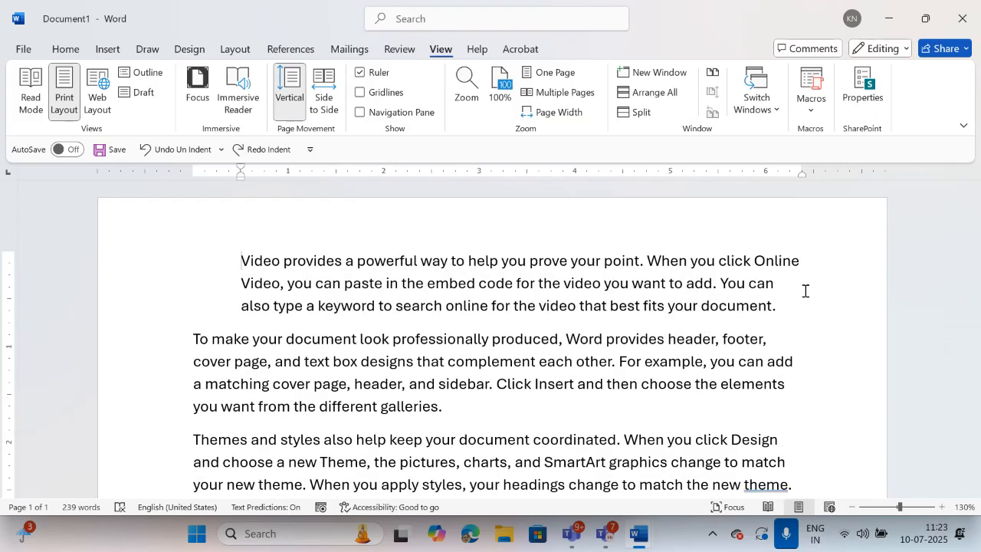
pyautogui.hotkey('ctrl', 'z')
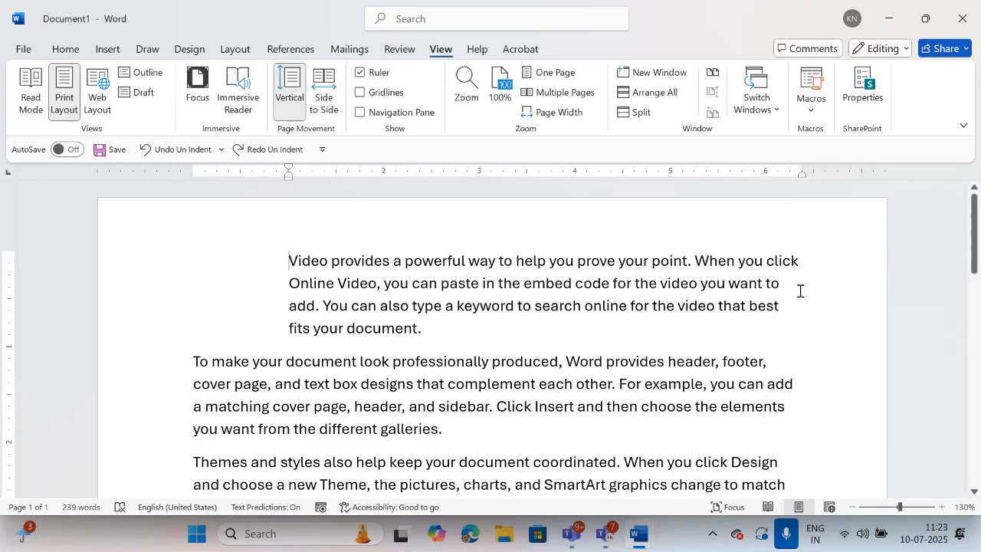
pyautogui.hotkey('ctrl', 'y')
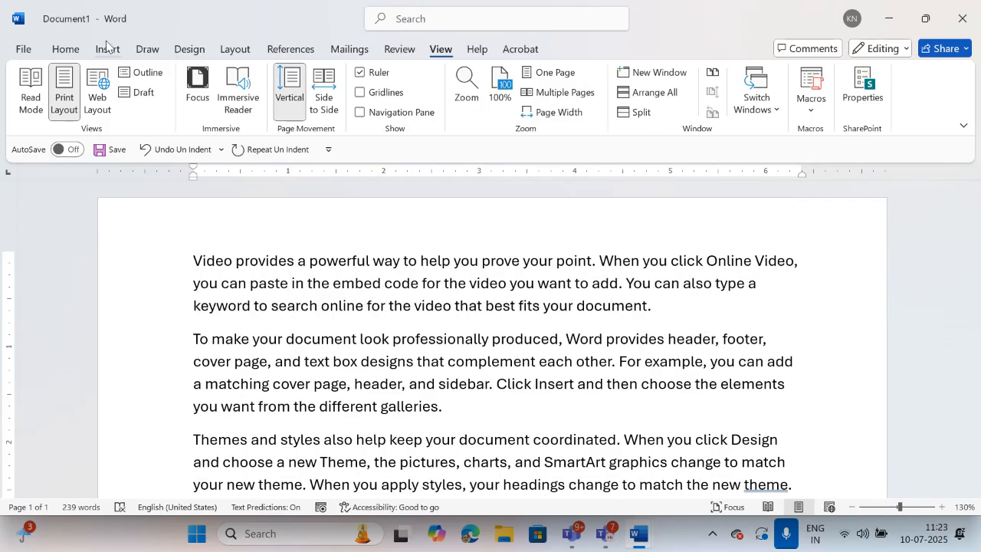
# Turn on Mirror indents in the Paragraph dialog with Inside and Outside both set to 0.5".
pyautogui.click(65, 49)
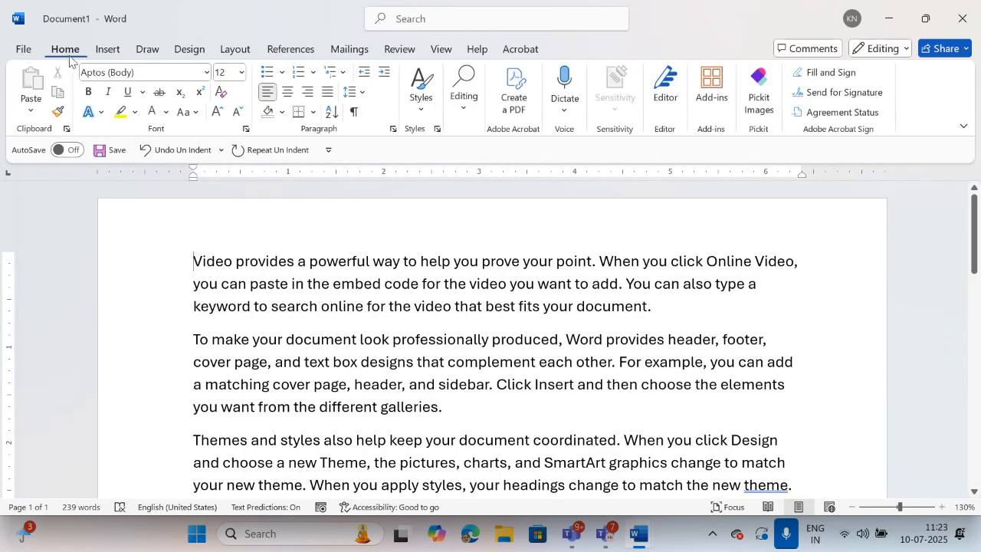
pyautogui.click(393, 130)
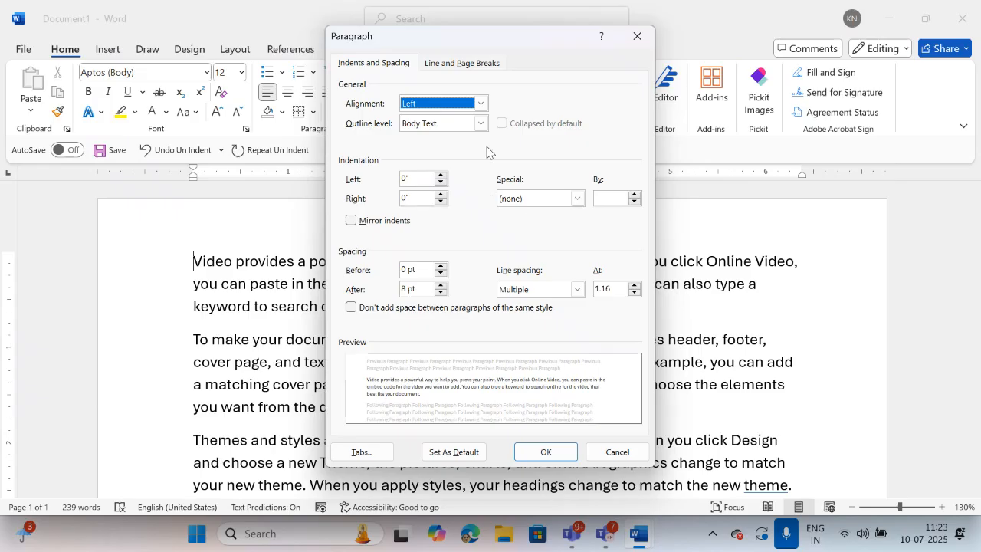
pyautogui.click(352, 221)
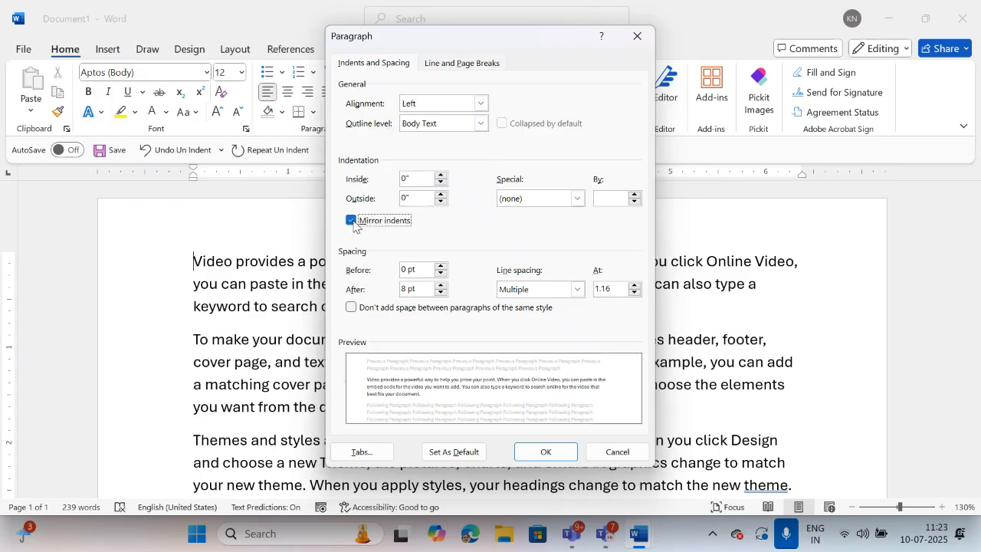
pyautogui.moveTo(431, 179); pyautogui.dragTo(363, 180)
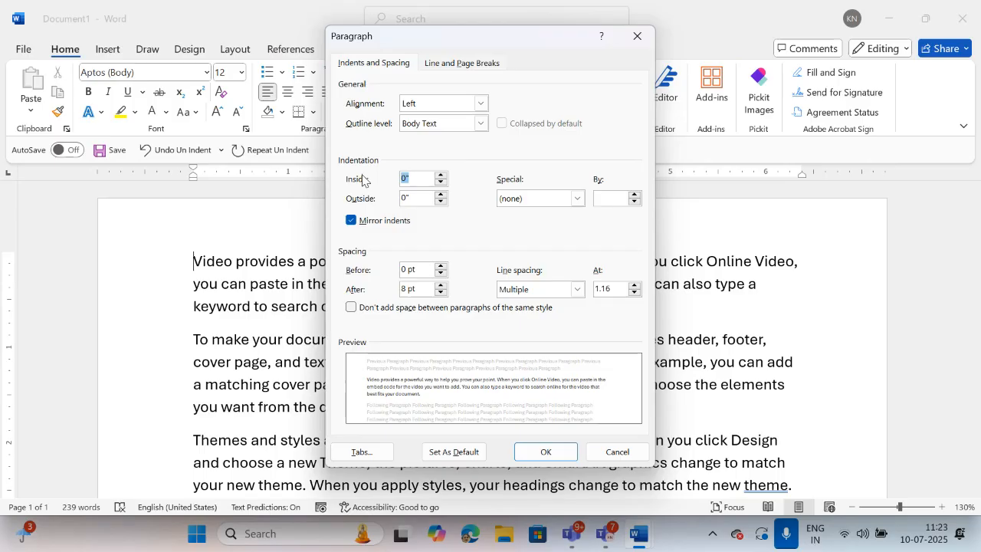
pyautogui.write('.5')
pyautogui.click(413, 199)
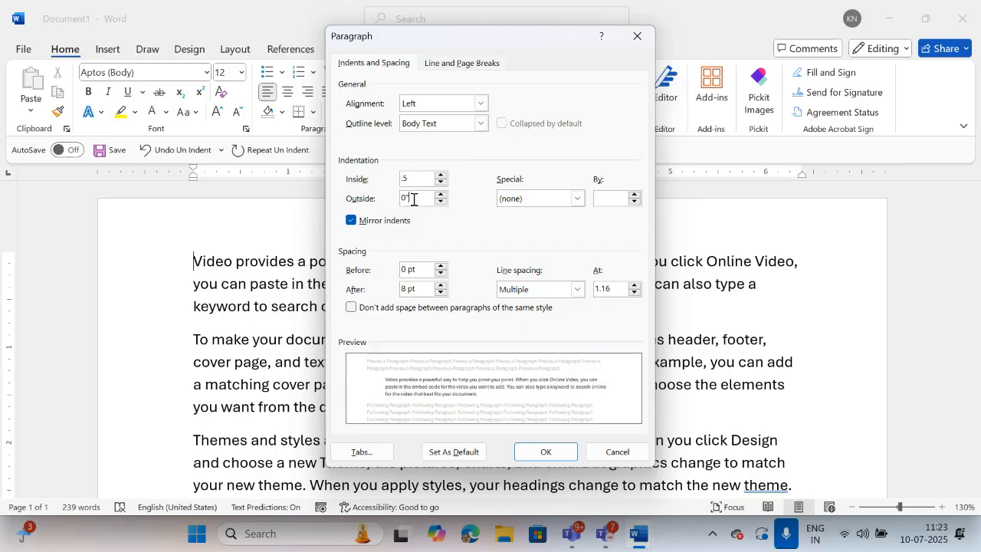
pyautogui.moveTo(412, 197); pyautogui.dragTo(346, 196)
pyautogui.write('.5')
pyautogui.click(544, 452)
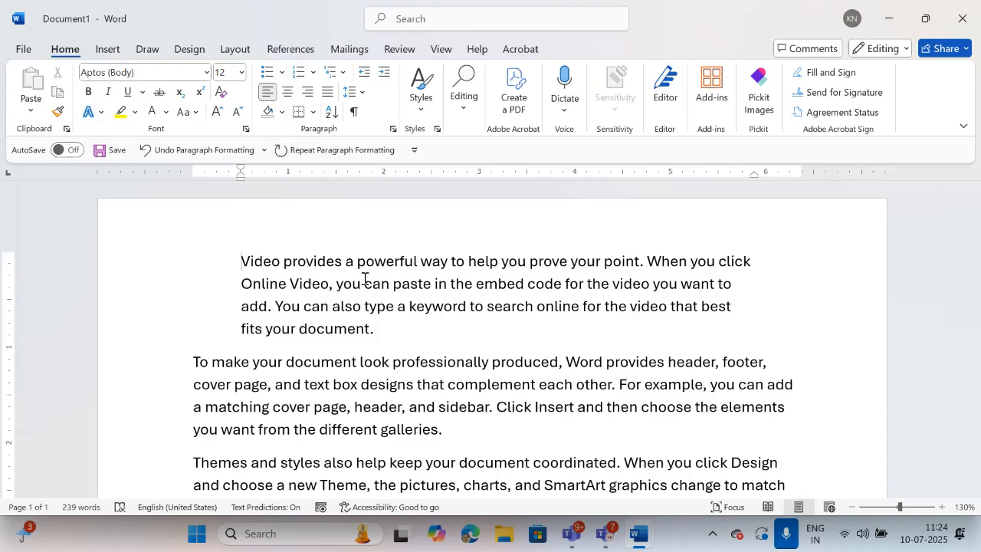
# Give the first paragraph a 0.5-inch First line special indent in the Paragraph dialog.
pyautogui.click(392, 129)
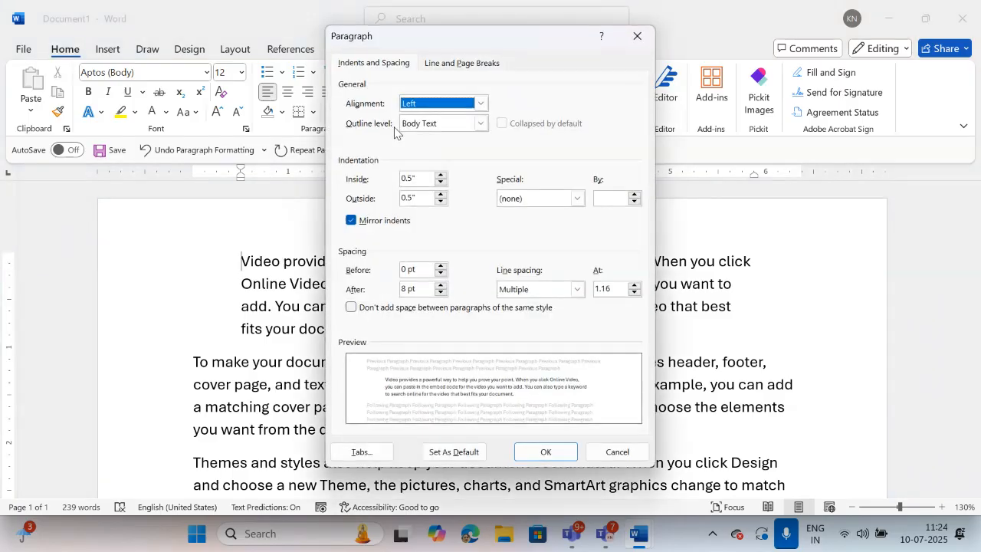
pyautogui.click(580, 291)
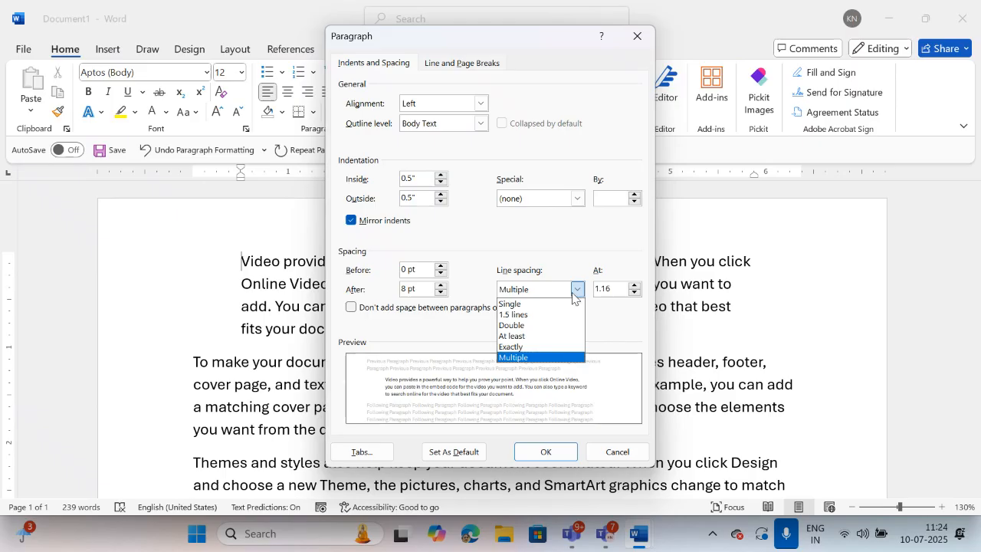
pyautogui.click(580, 291)
pyautogui.click(577, 199)
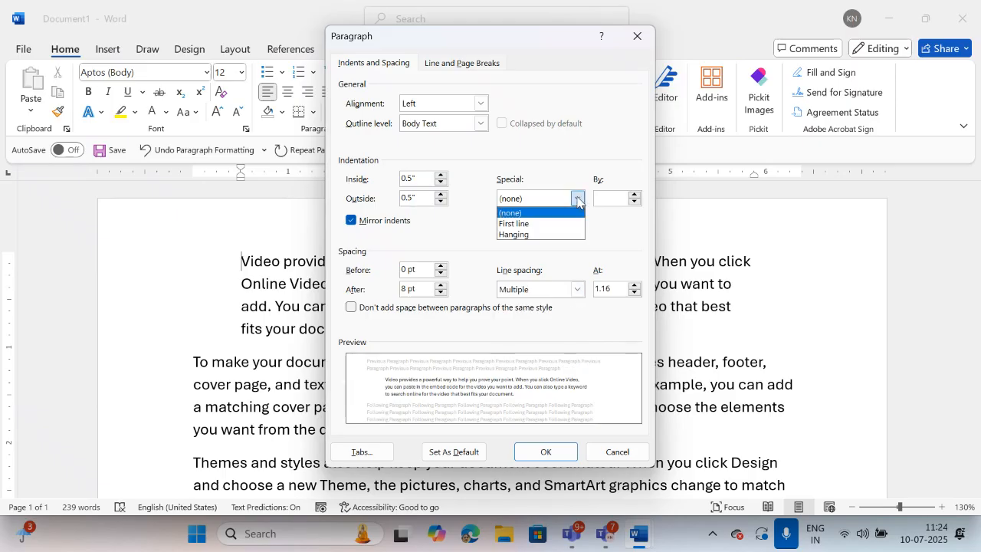
pyautogui.click(543, 224)
pyautogui.click(546, 452)
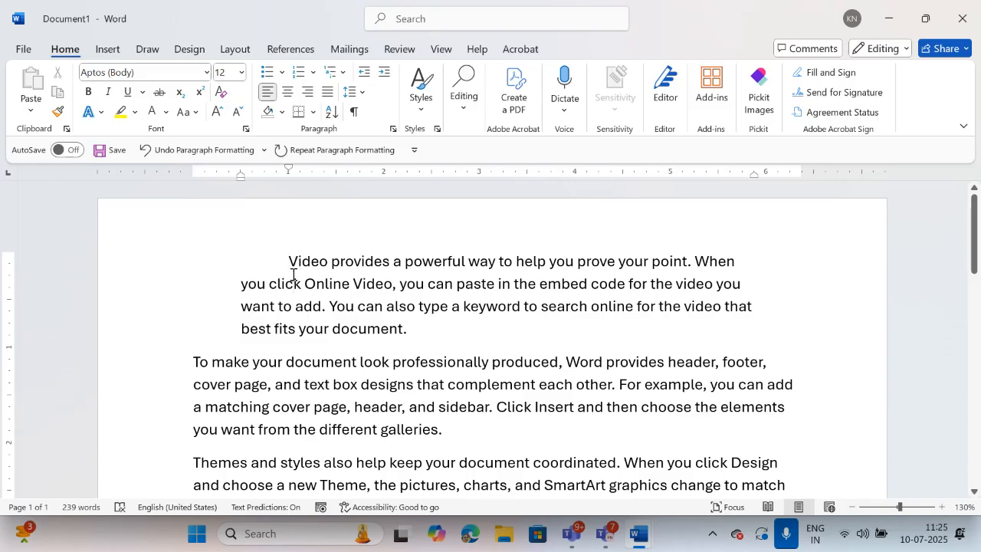
# Select the first paragraph and change its special indent to Hanging.
pyautogui.moveTo(286, 258); pyautogui.dragTo(467, 335)
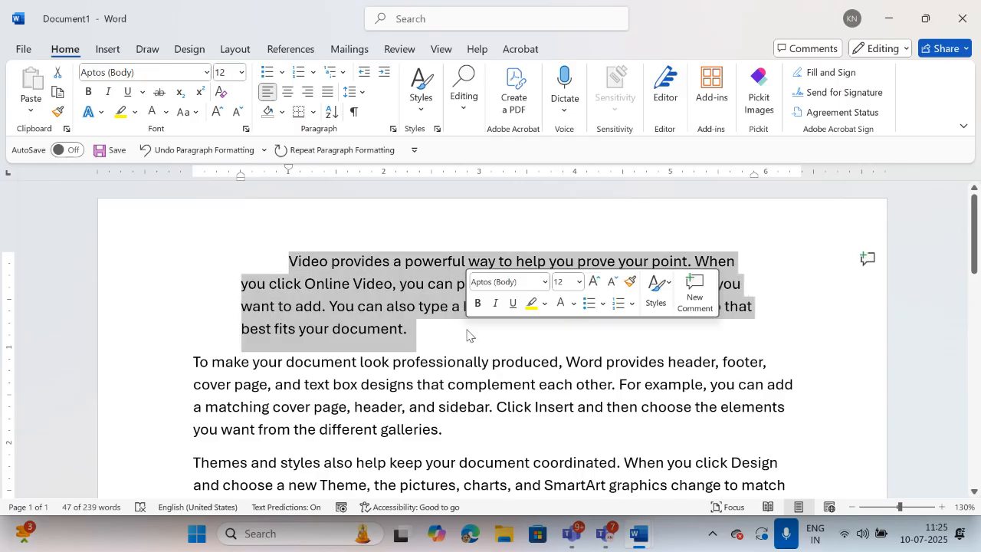
pyautogui.click(392, 129)
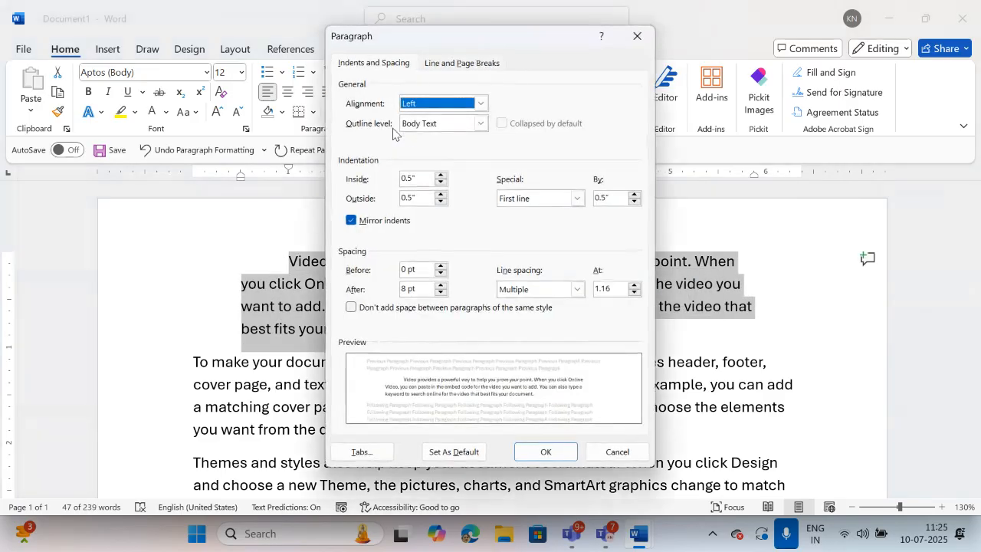
pyautogui.click(577, 199)
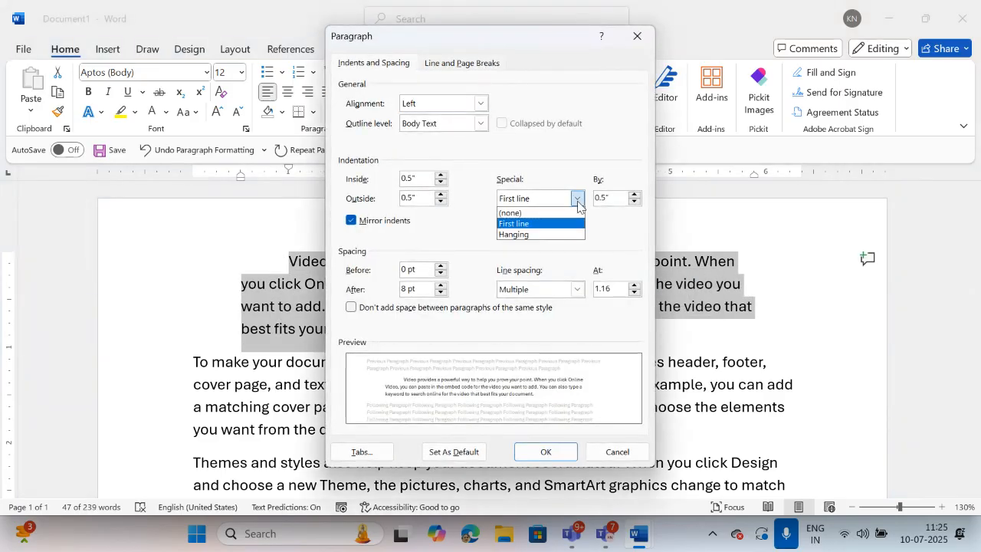
pyautogui.click(545, 236)
pyautogui.click(545, 451)
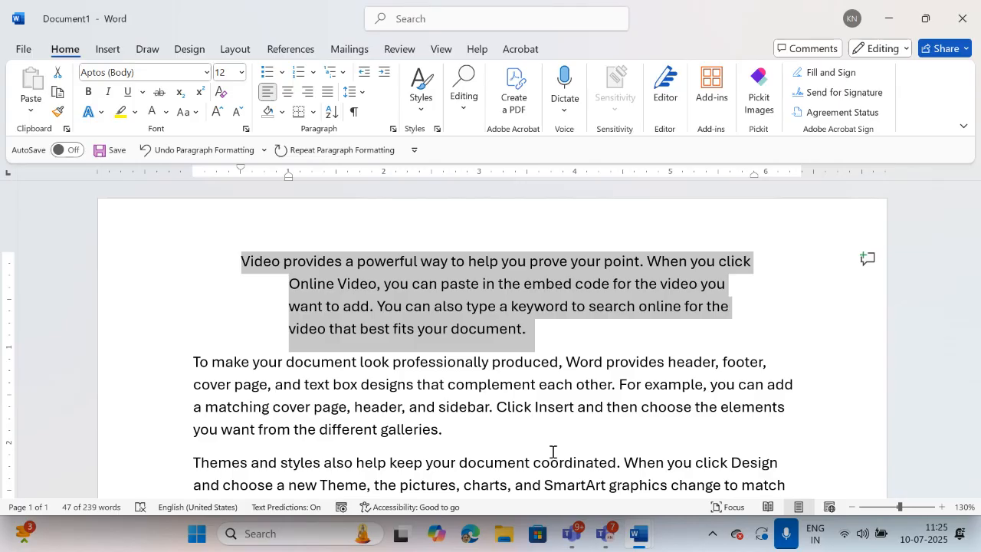
pyautogui.hotkey('alt', 'Tab')
pyautogui.hotkey('alt', 'Tab')
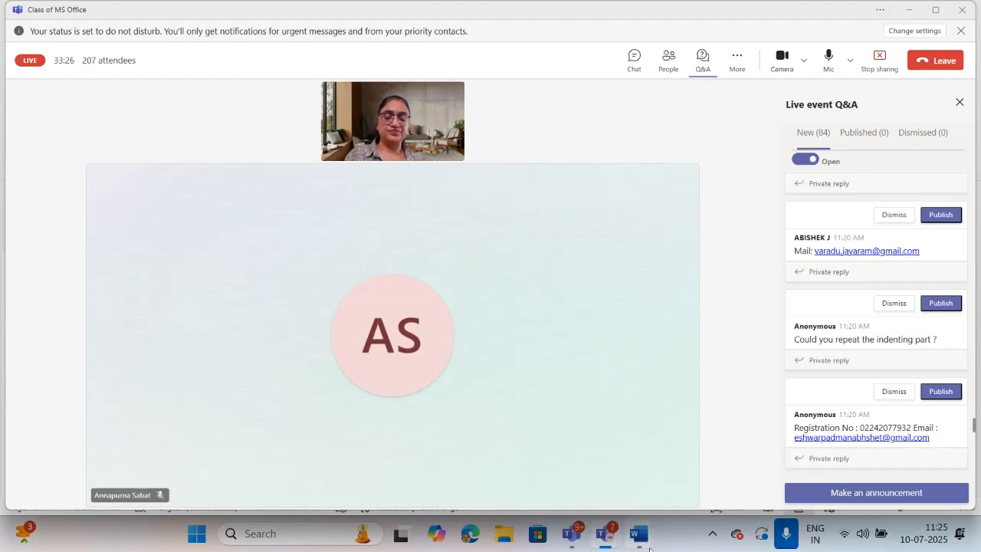
# Shrink the Word window and bring the Teams Q&A panel to the front.
pyautogui.moveTo(644, 546)
pyautogui.hotkey('alt', 'Tab')
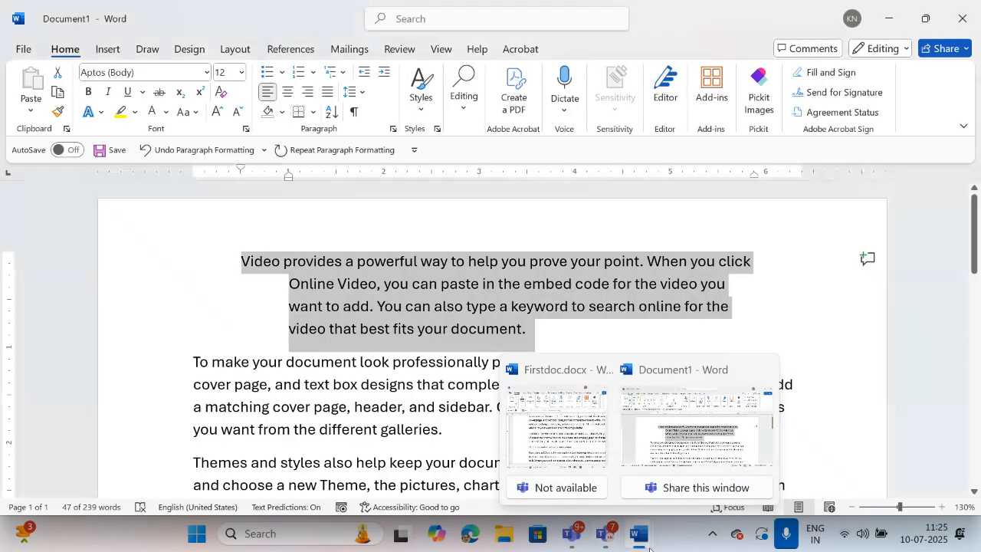
pyautogui.click(926, 17)
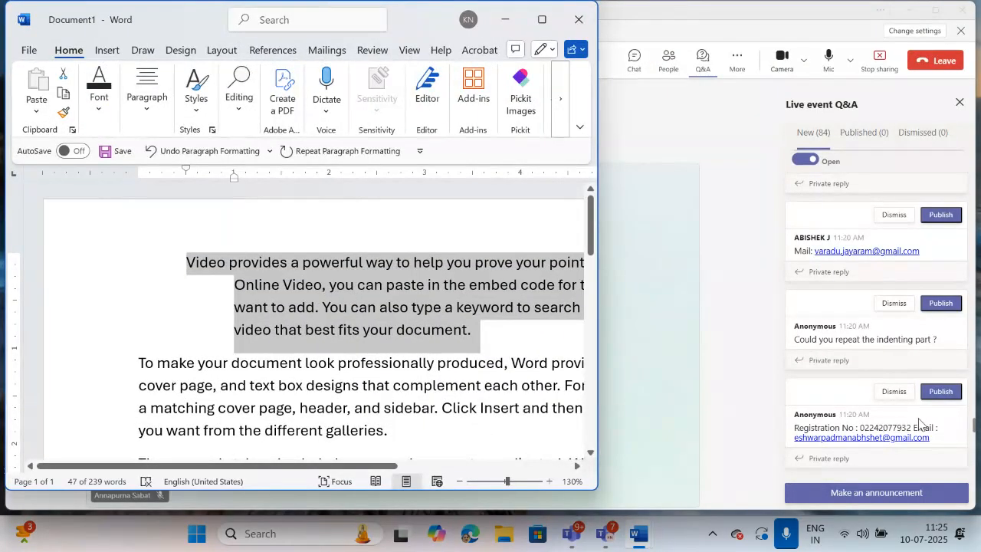
pyautogui.click(950, 431)
# Scroll down through the newer live-event Q&A questions, then return to Word.
pyautogui.scroll(-10, 950, 433)
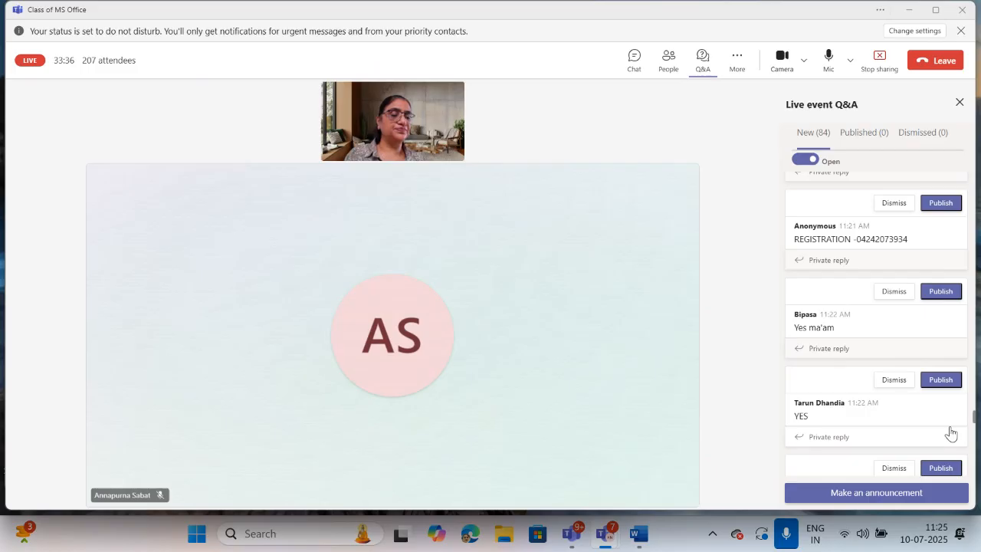
pyautogui.scroll(-4, 950, 432)
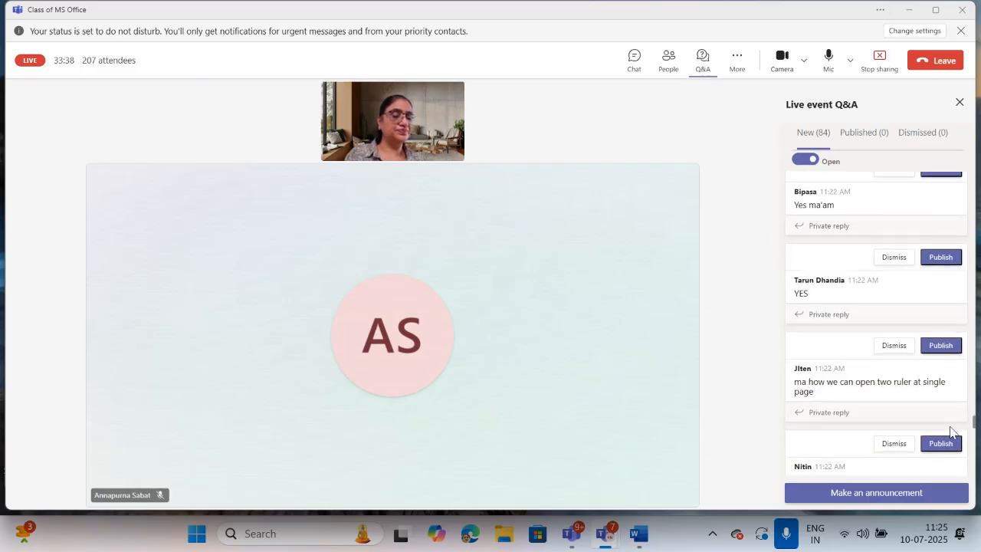
pyautogui.scroll(-2, 950, 431)
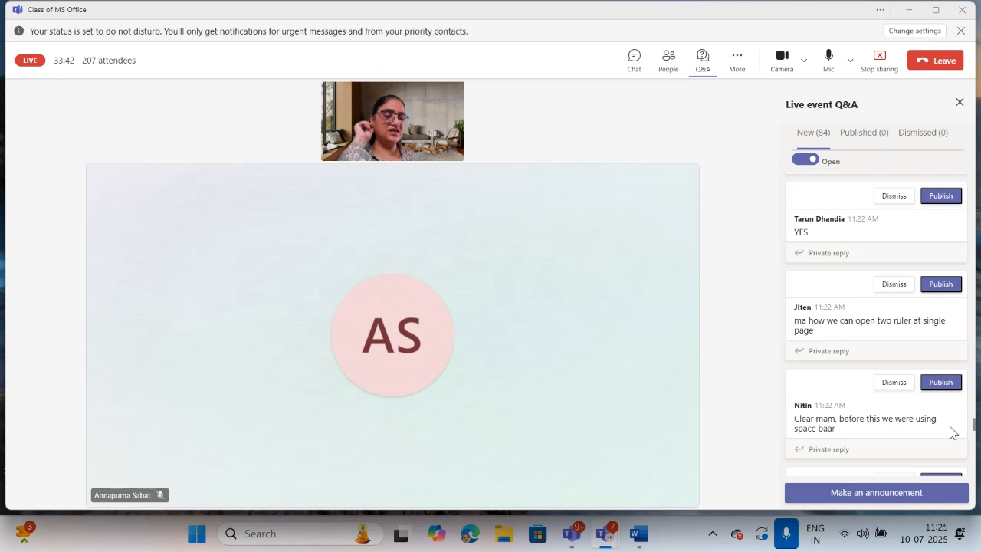
pyautogui.scroll(-2, 950, 432)
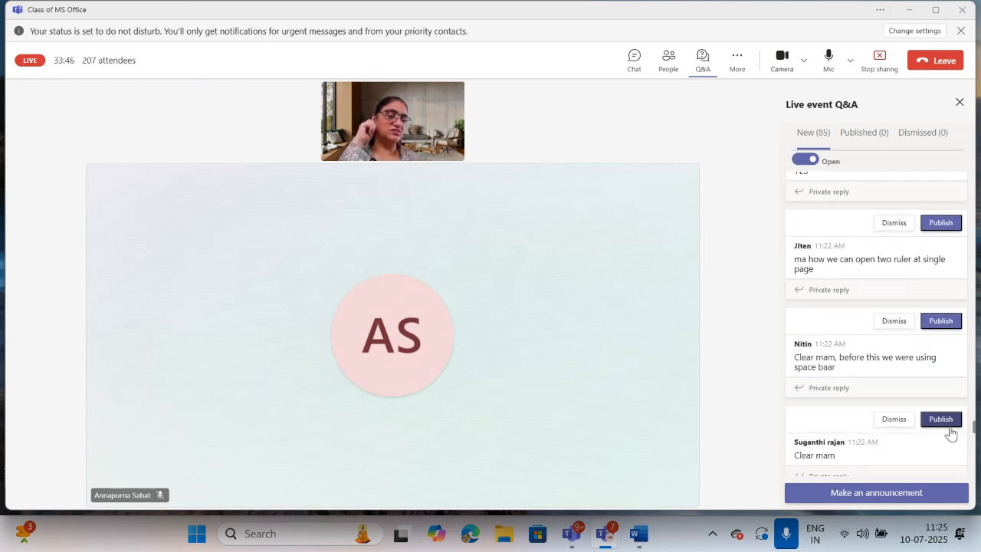
pyautogui.scroll(-2, 951, 432)
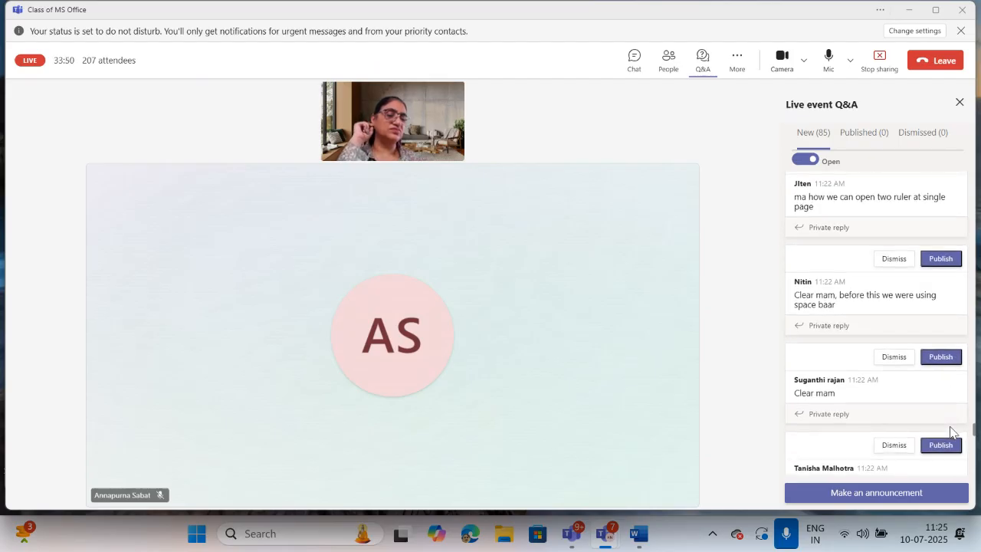
pyautogui.scroll(-2, 950, 432)
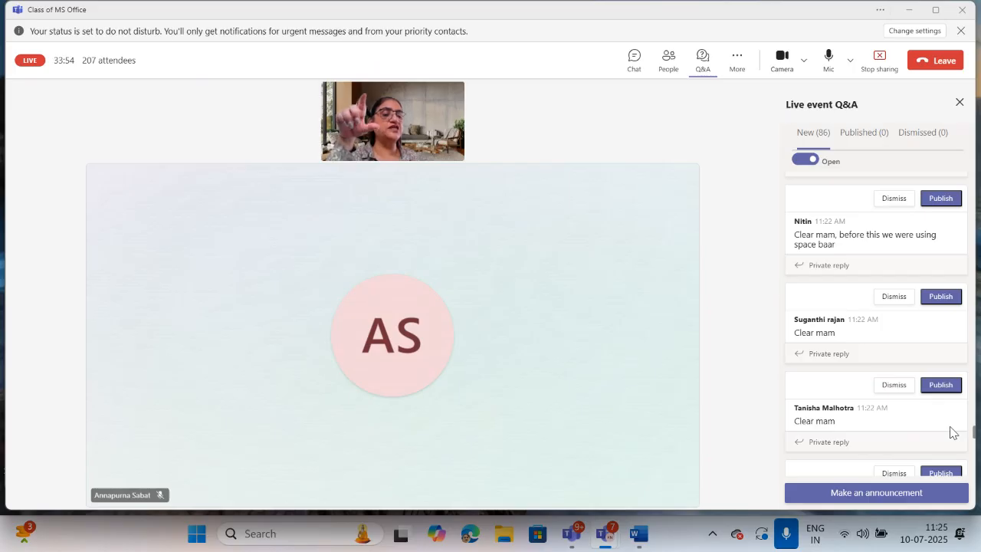
pyautogui.scroll(-1, 950, 432)
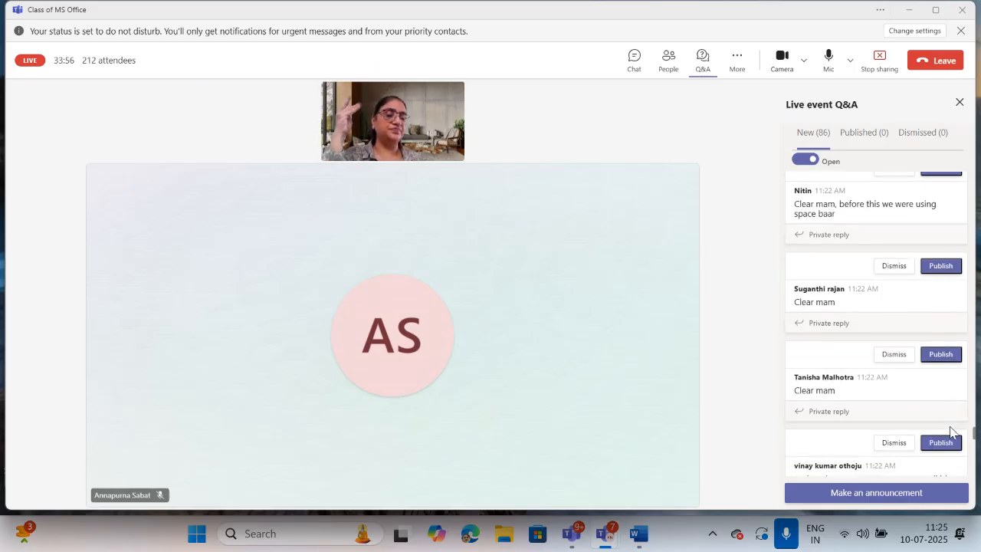
pyautogui.scroll(-2, 950, 432)
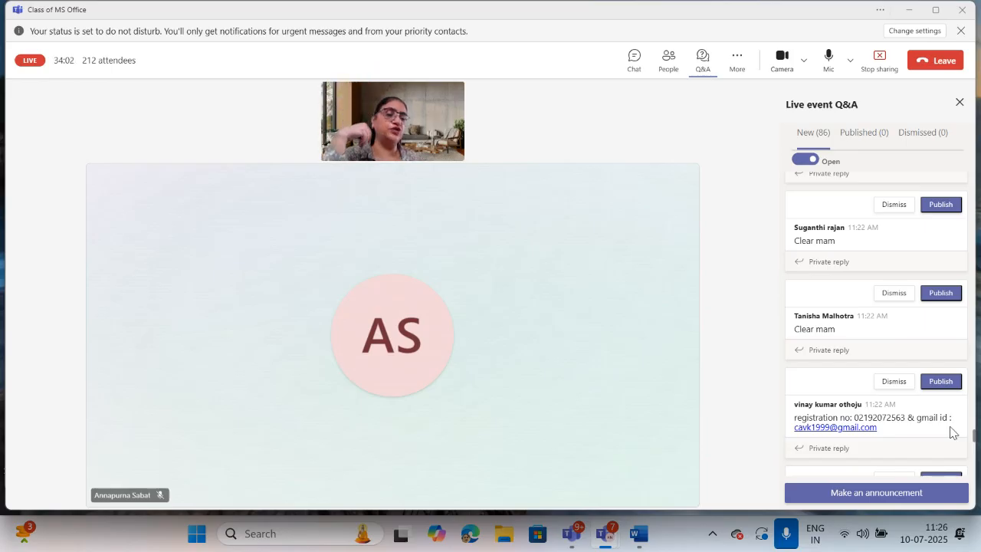
pyautogui.scroll(-5, 950, 432)
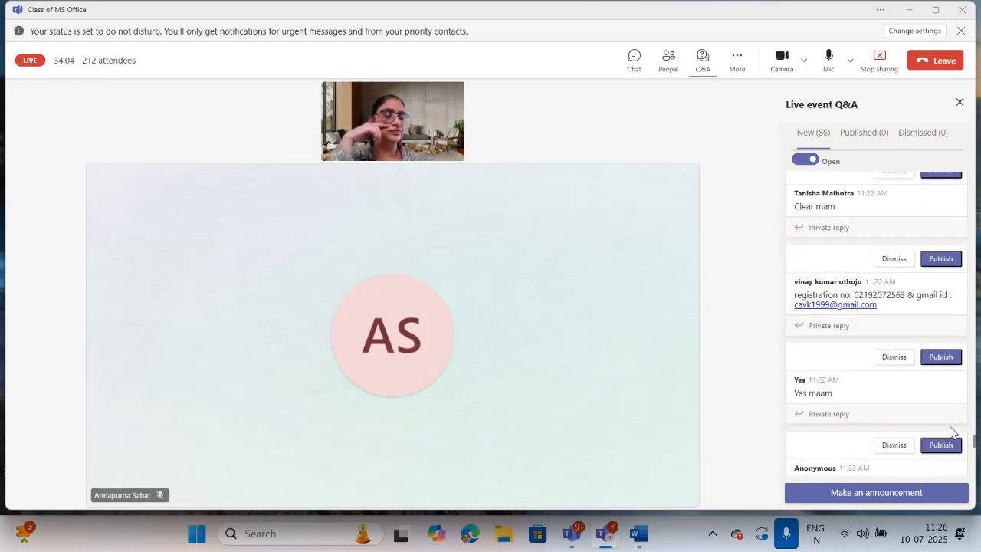
pyautogui.scroll(-8, 950, 432)
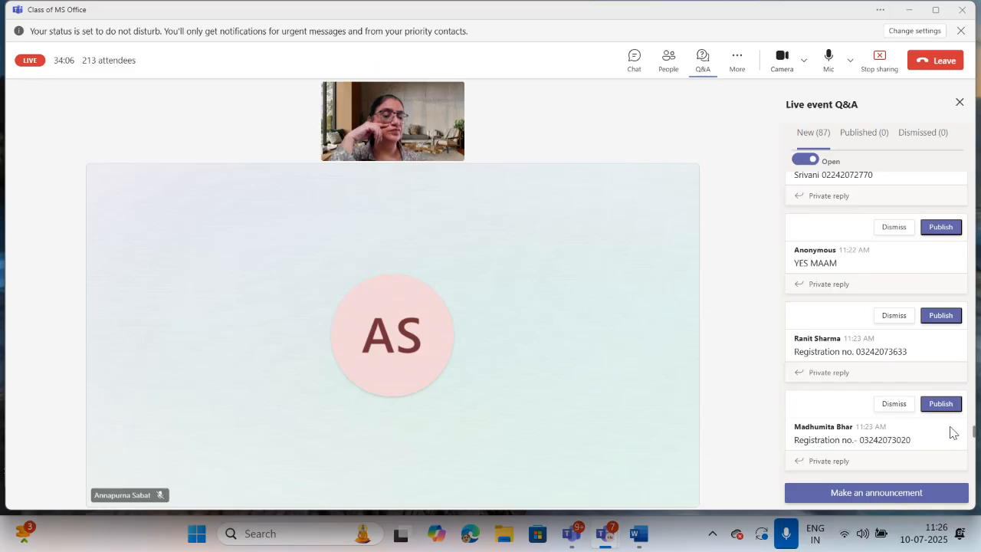
pyautogui.scroll(-6, 950, 432)
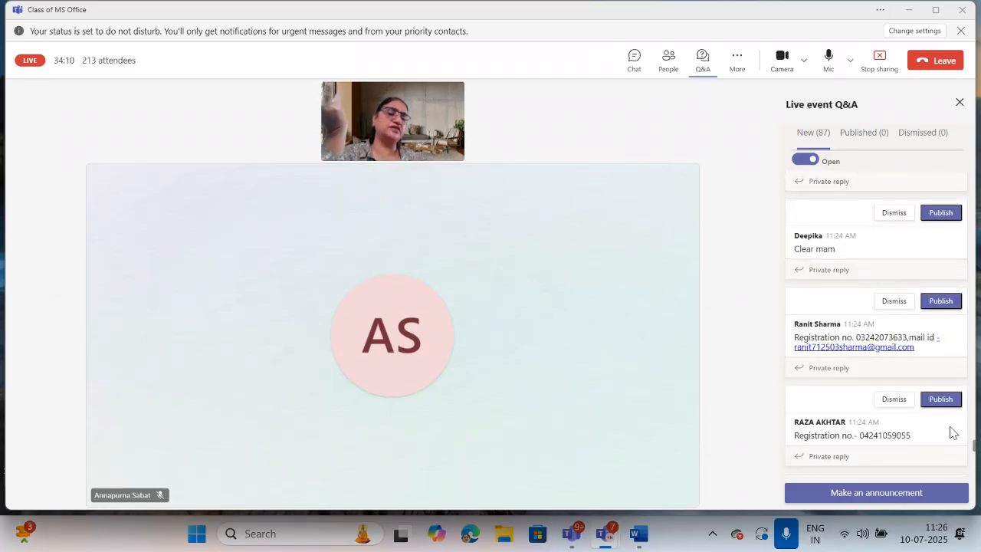
pyautogui.scroll(-3, 950, 433)
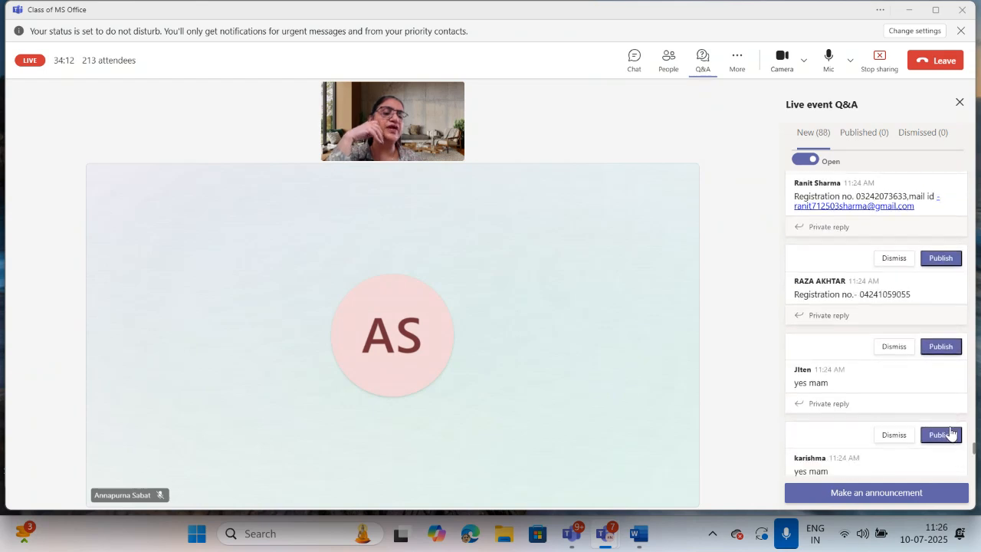
pyautogui.scroll(-3, 951, 433)
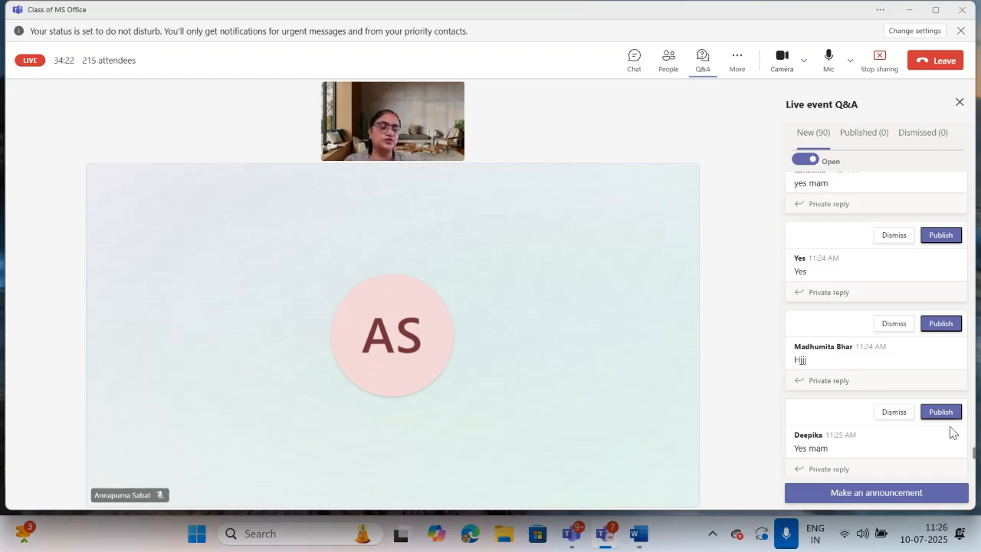
pyautogui.scroll(-5, 950, 432)
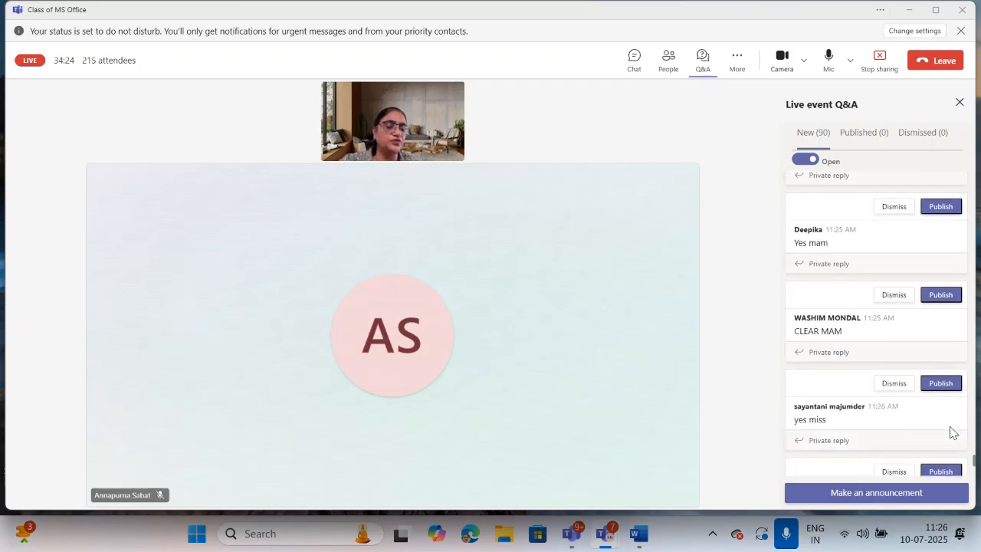
pyautogui.scroll(-5, 950, 432)
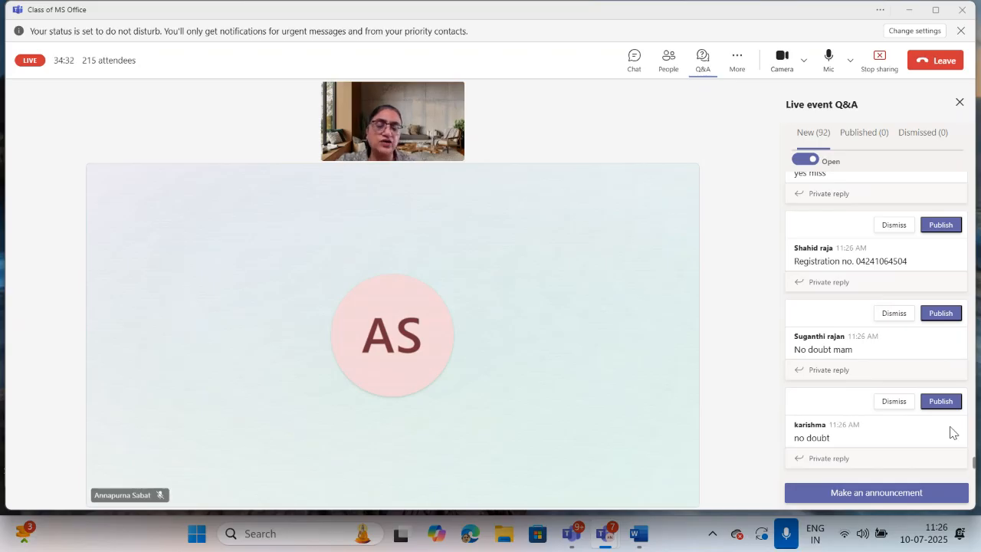
pyautogui.hotkey('alt', 'Tab')
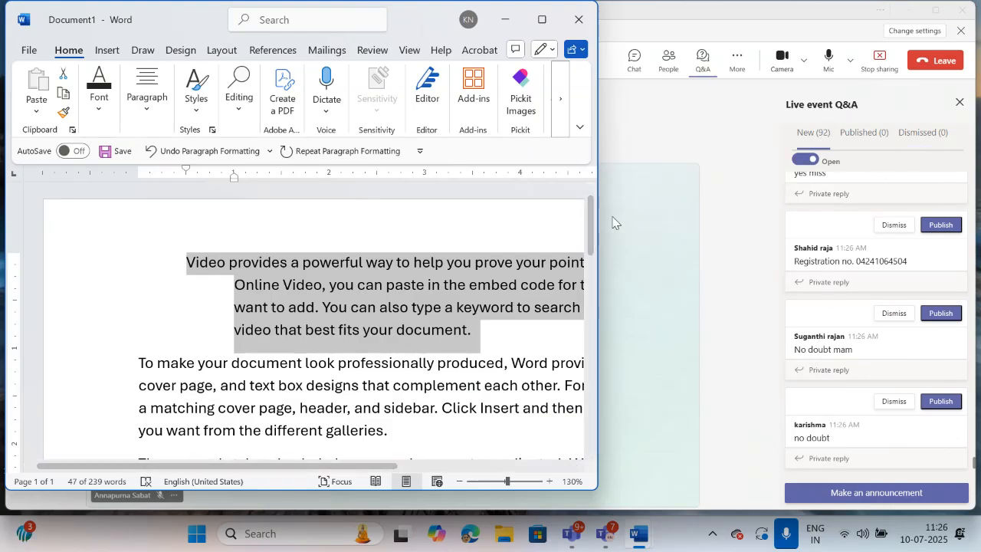
# Maximize the Word window so Document1 fills the screen.
pyautogui.moveTo(594, 224); pyautogui.dragTo(591, 177)
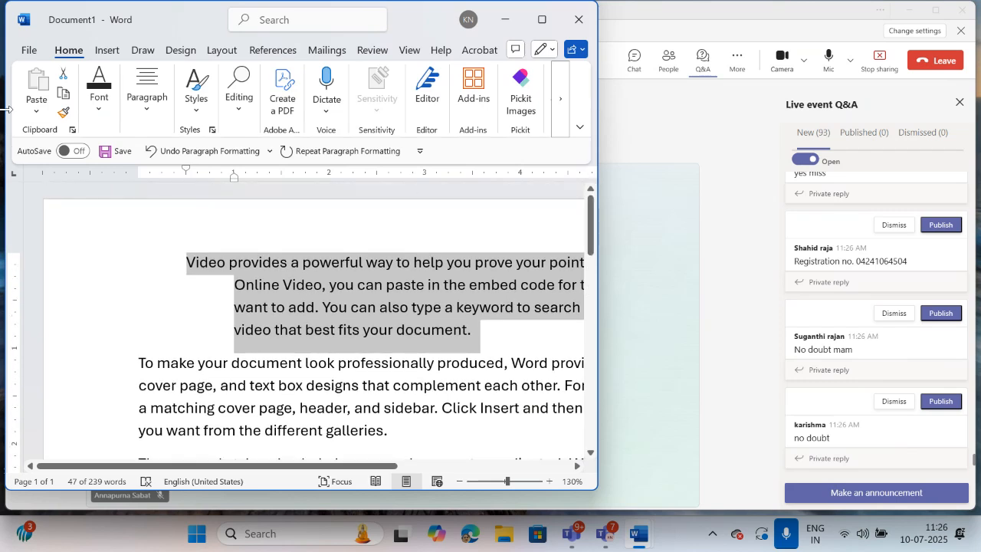
pyautogui.click(142, 113)
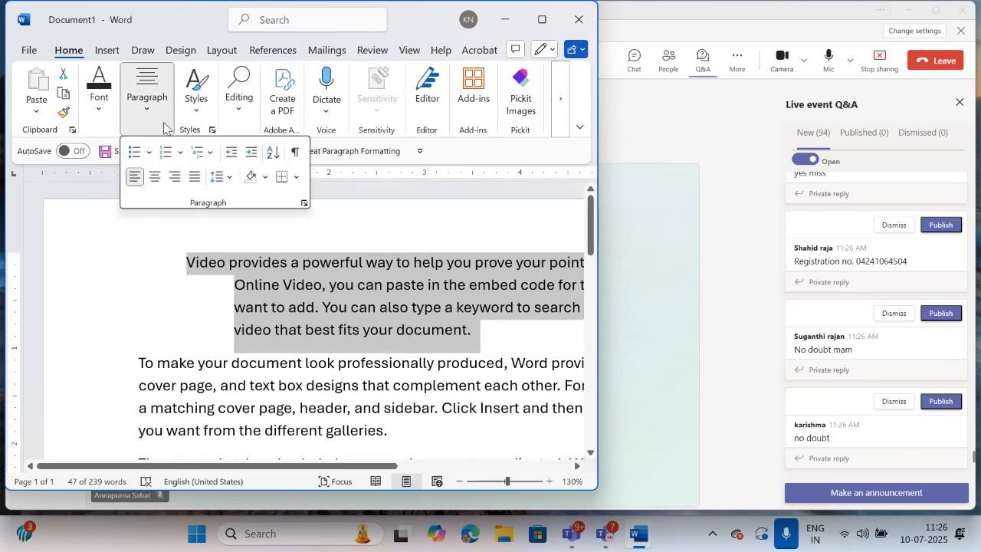
pyautogui.click(377, 314)
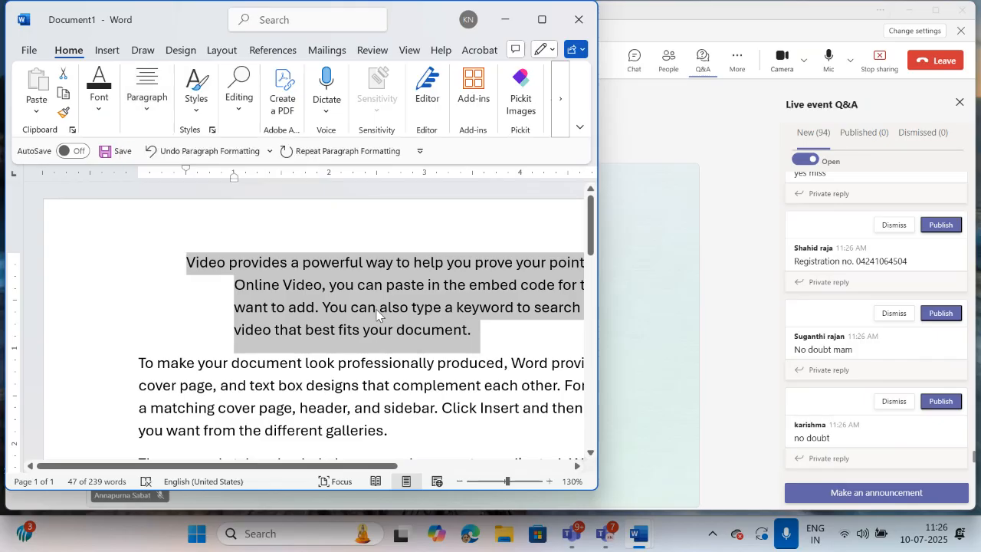
pyautogui.click(542, 19)
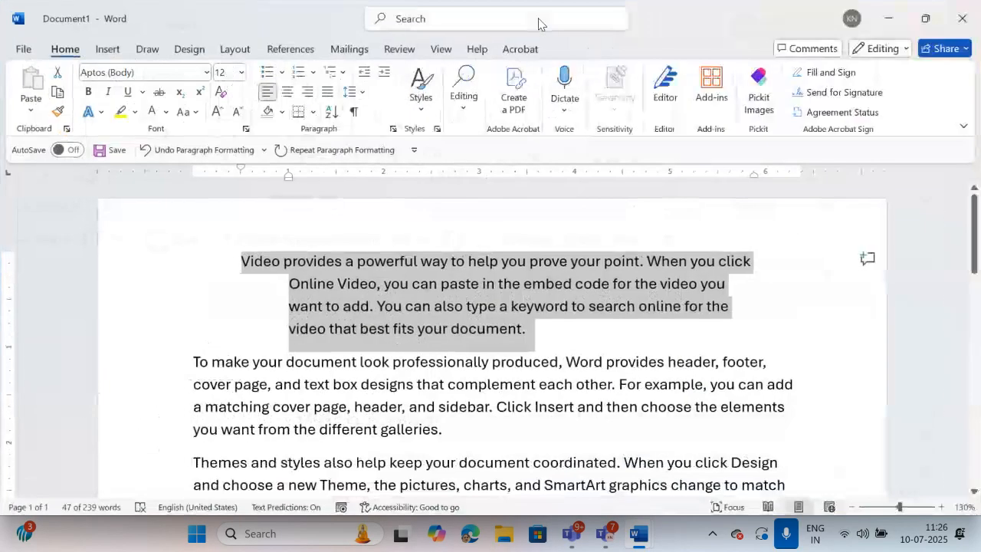
pyautogui.click(597, 337)
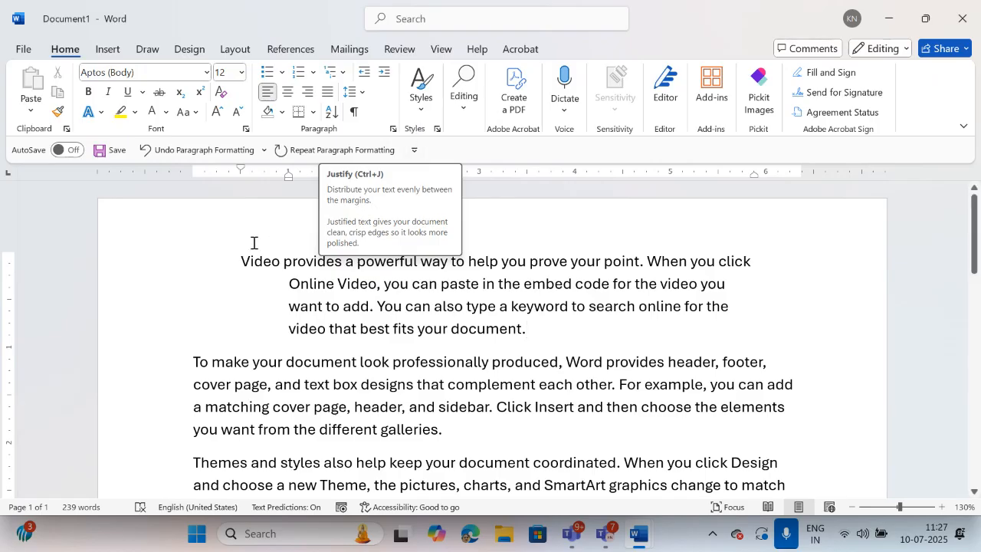
# Select the first paragraph and try right and left alignment before centring it.
pyautogui.moveTo(241, 258); pyautogui.dragTo(566, 334)
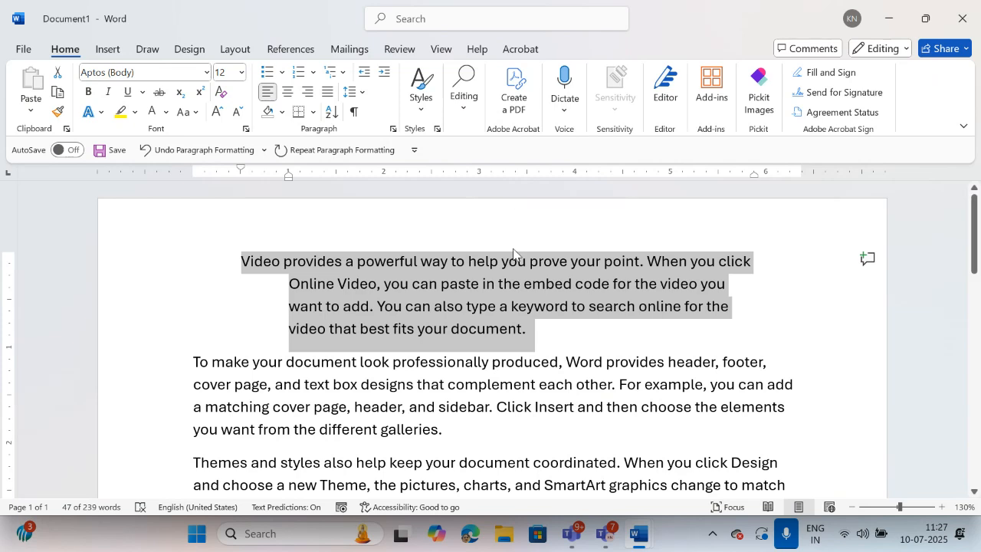
pyautogui.hotkey('ctrl', 'r')
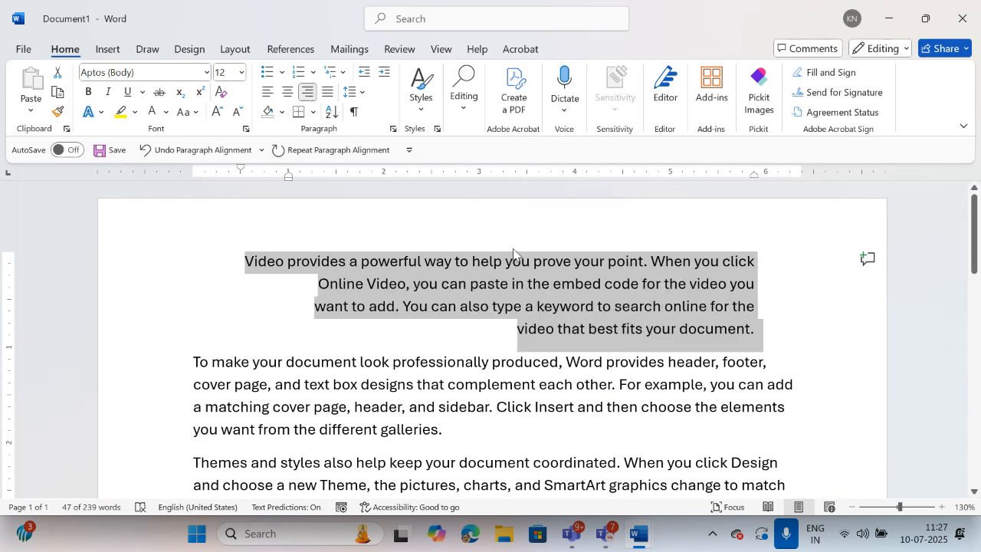
pyautogui.hotkey('ctrl', 'l')
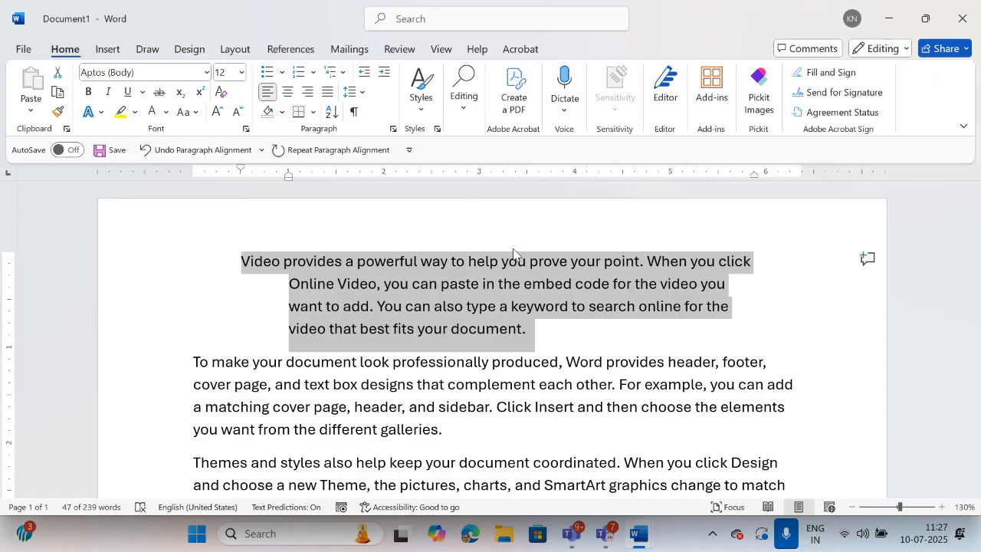
pyautogui.hotkey('ctrl', 'e')
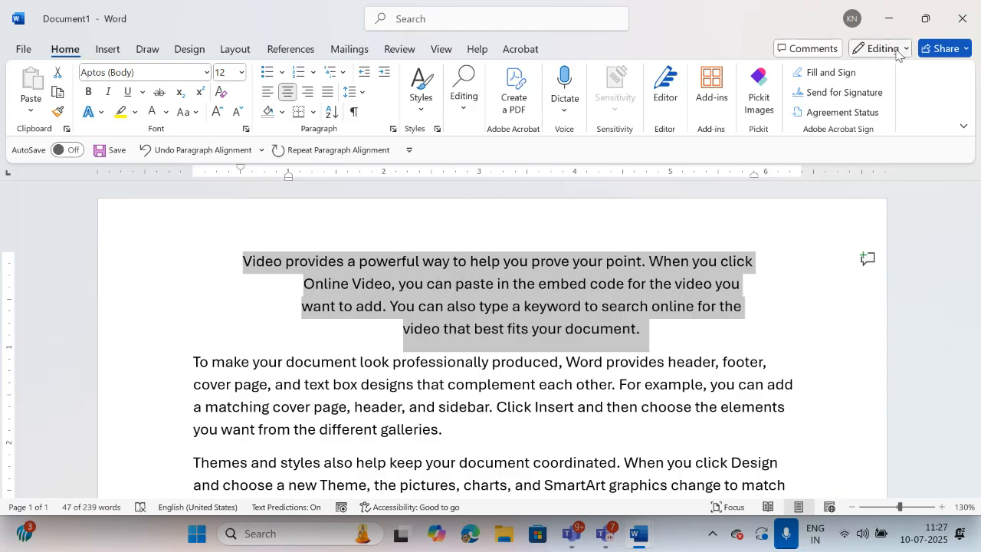
# Bring the Class of MS Office live event forward and turn off both camera and mic.
pyautogui.moveTo(607, 534)
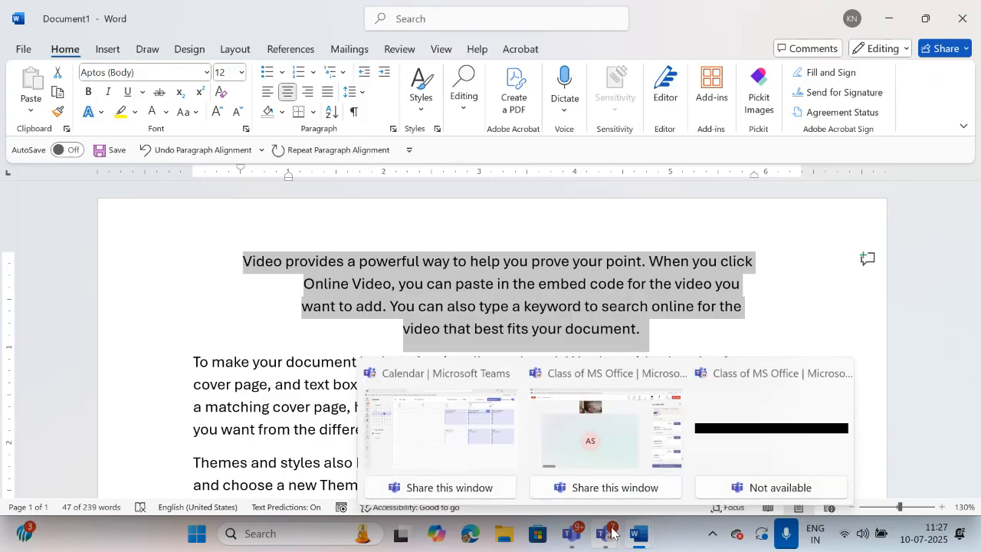
pyautogui.click(617, 437)
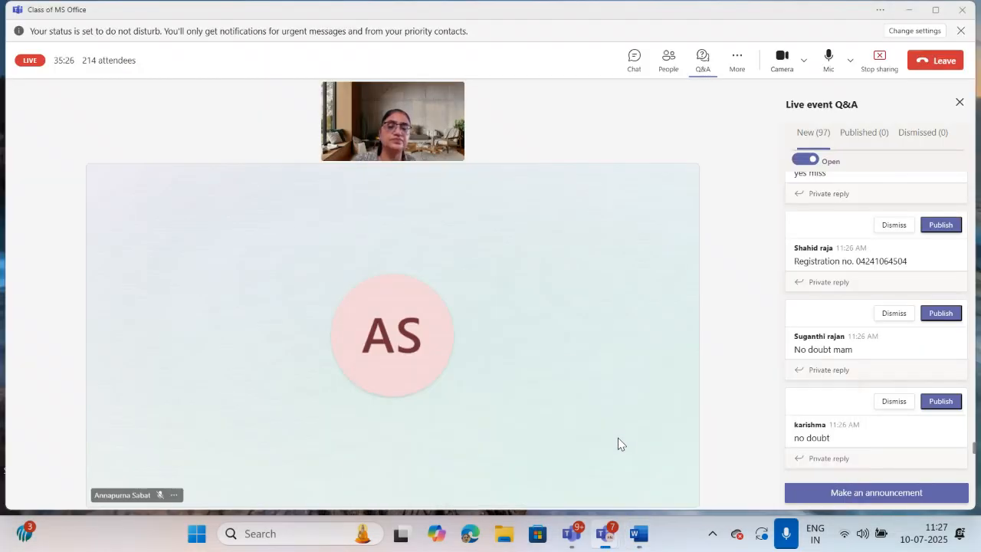
pyautogui.moveTo(607, 534)
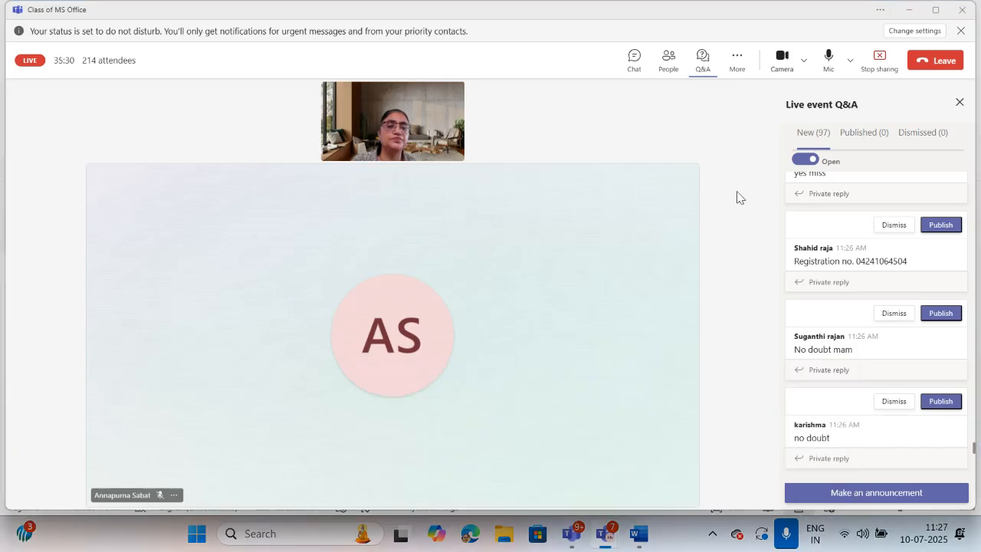
pyautogui.click(794, 66)
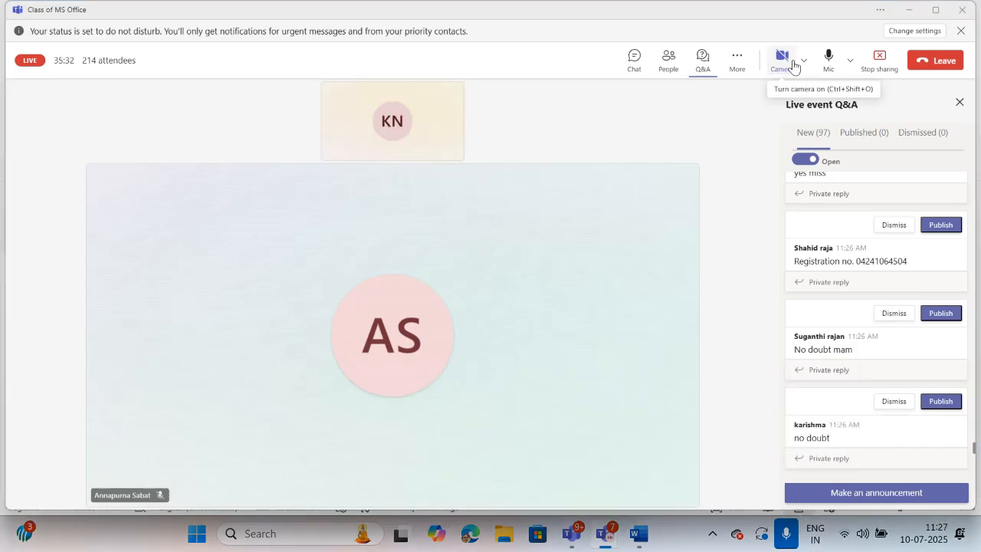
pyautogui.click(829, 59)
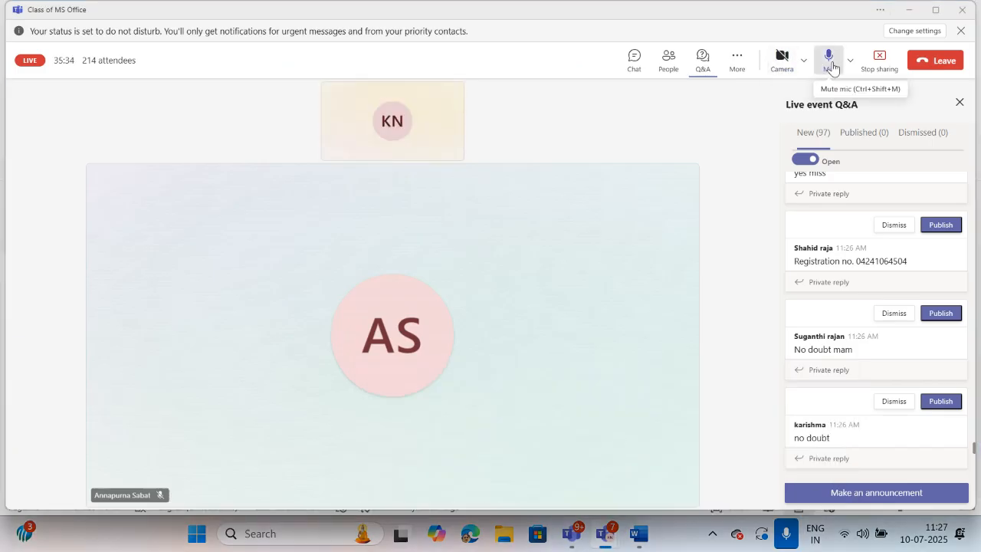
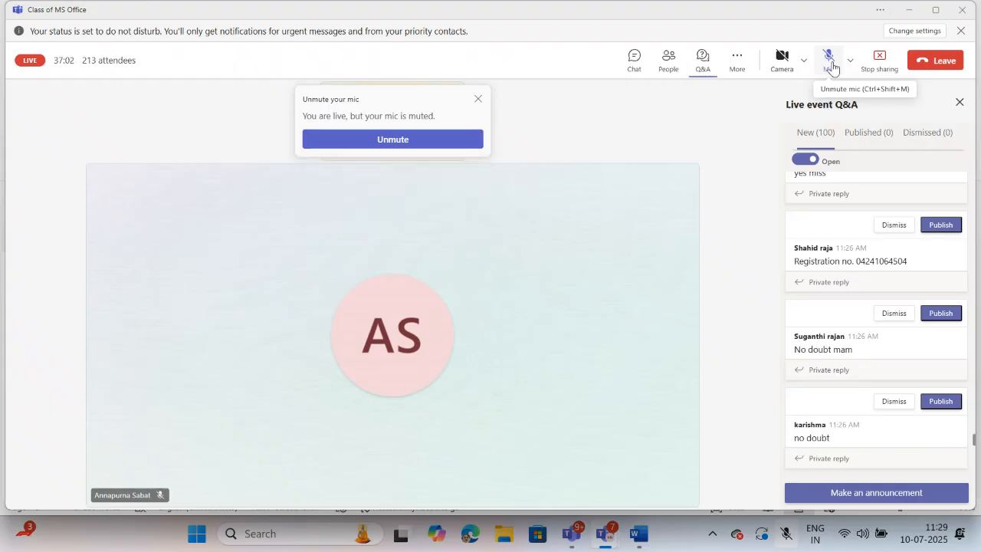
# Unmute the microphone in the Teams live class and return to Word's Document1.
pyautogui.click(388, 140)
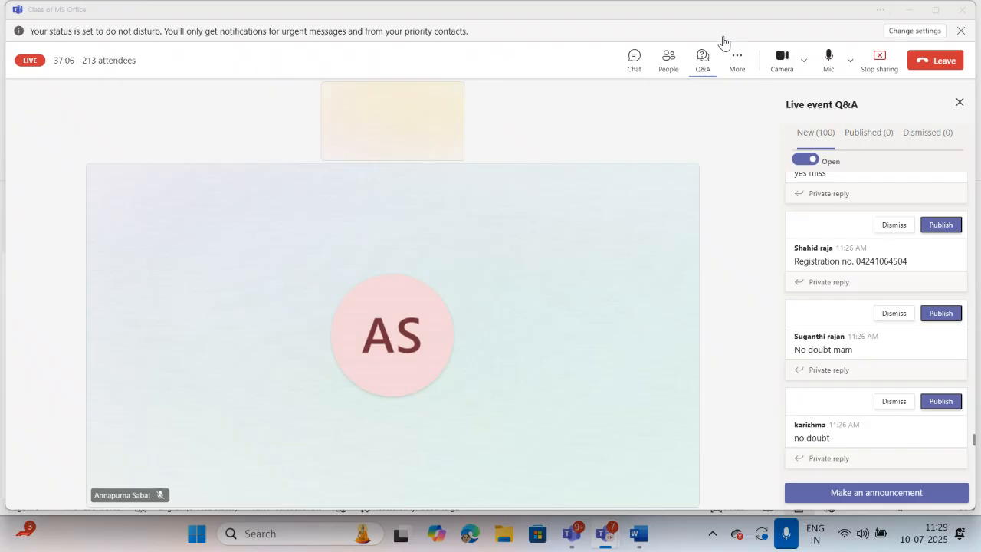
pyautogui.hotkey('alt', 'Tab')
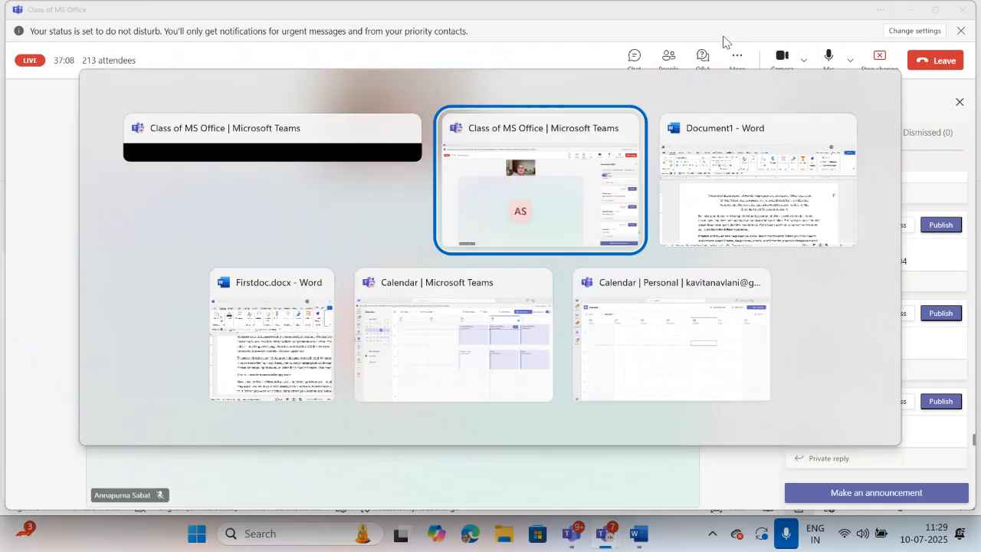
pyautogui.hotkey('alt', 'Tab')
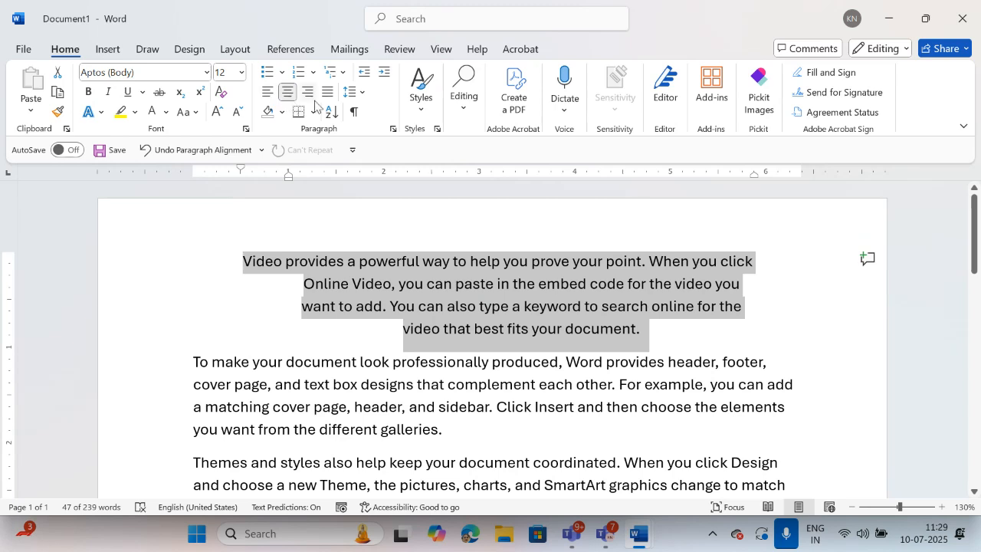
# Insert a new top line reading 'Cost Audit REPORT' above the first paragraph.
pyautogui.click(234, 262)
pyautogui.press('Return')
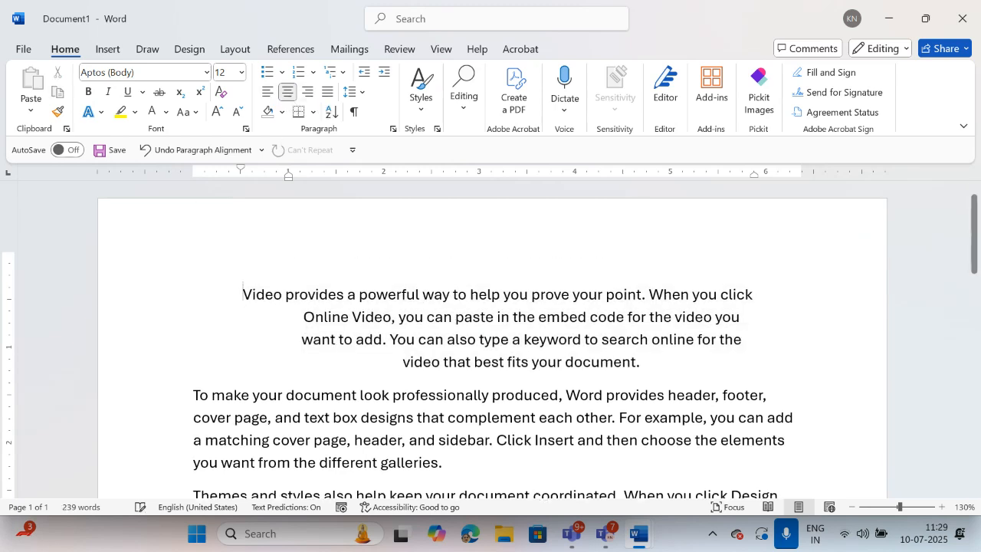
pyautogui.press('Up')
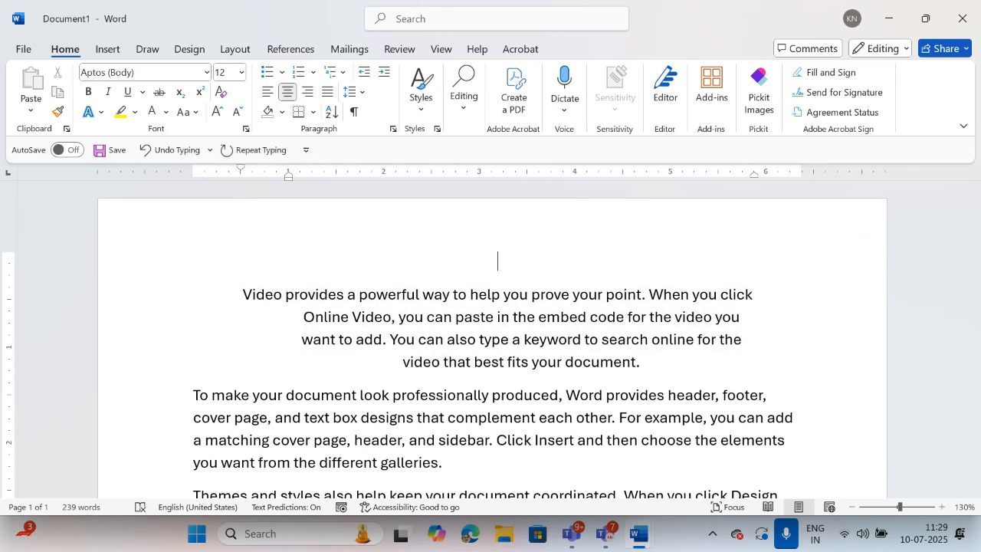
pyautogui.write('REPORT')
pyautogui.click(467, 262)
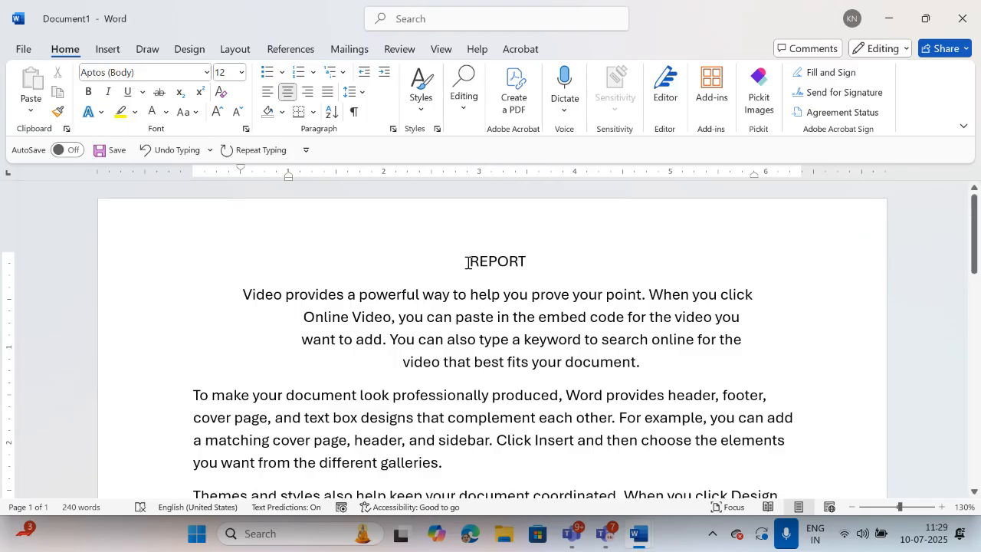
pyautogui.write('Cost Au')
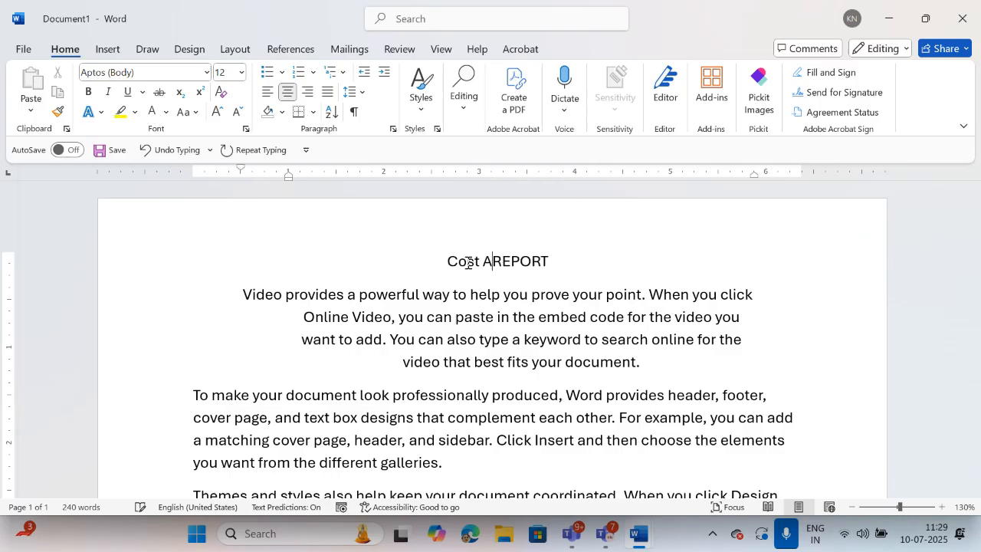
pyautogui.write('dit')
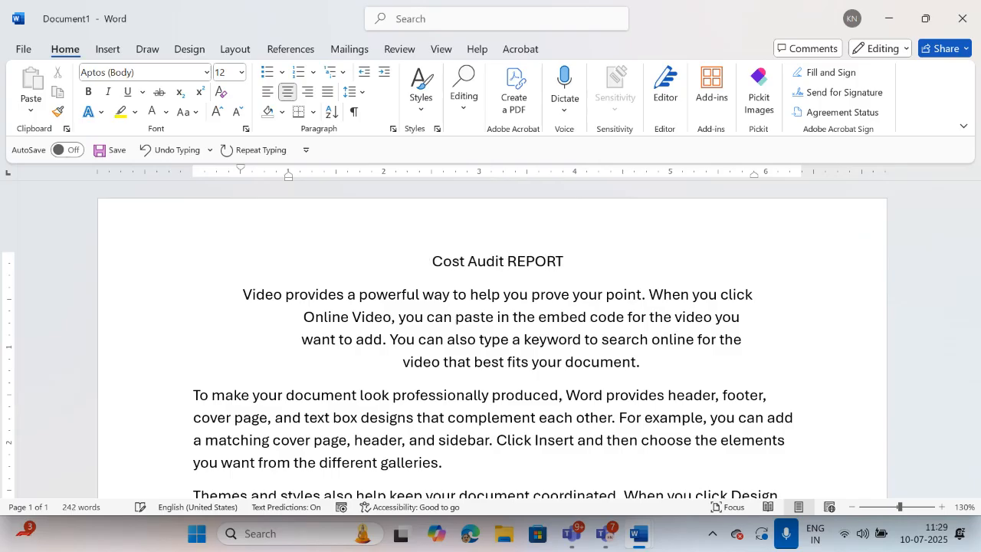
pyautogui.moveTo(509, 262); pyautogui.dragTo(587, 262)
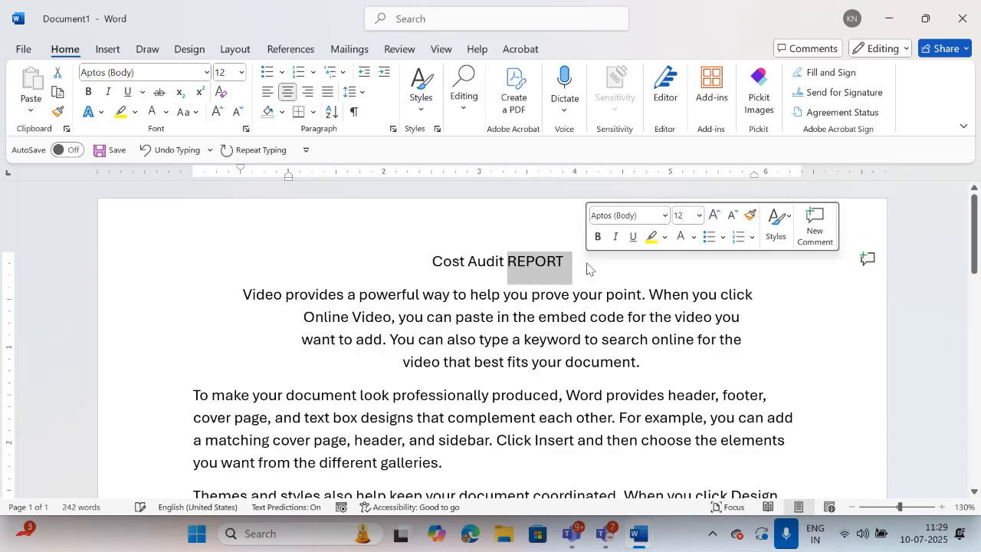
# Change REPORT to 'Report' with Shift+F3, then test left, right and centre alignment, ending centred.
pyautogui.hotkey('shift', 'F3')
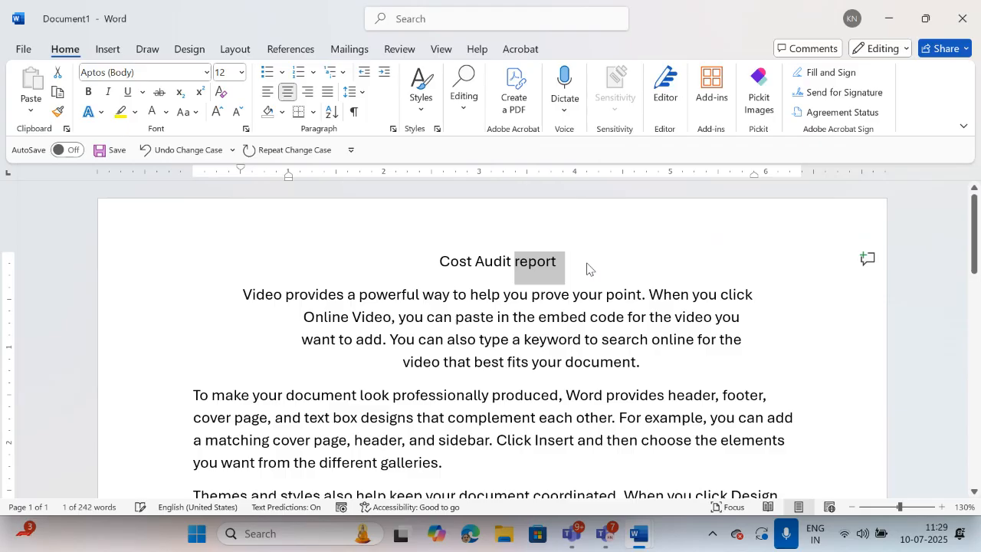
pyautogui.hotkey('shift', 'F3')
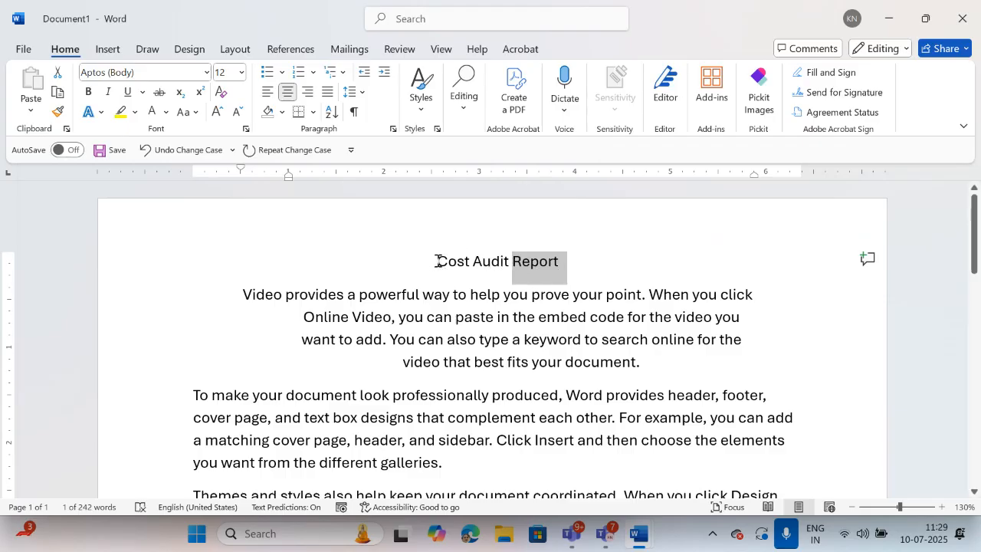
pyautogui.moveTo(433, 262); pyautogui.dragTo(584, 258)
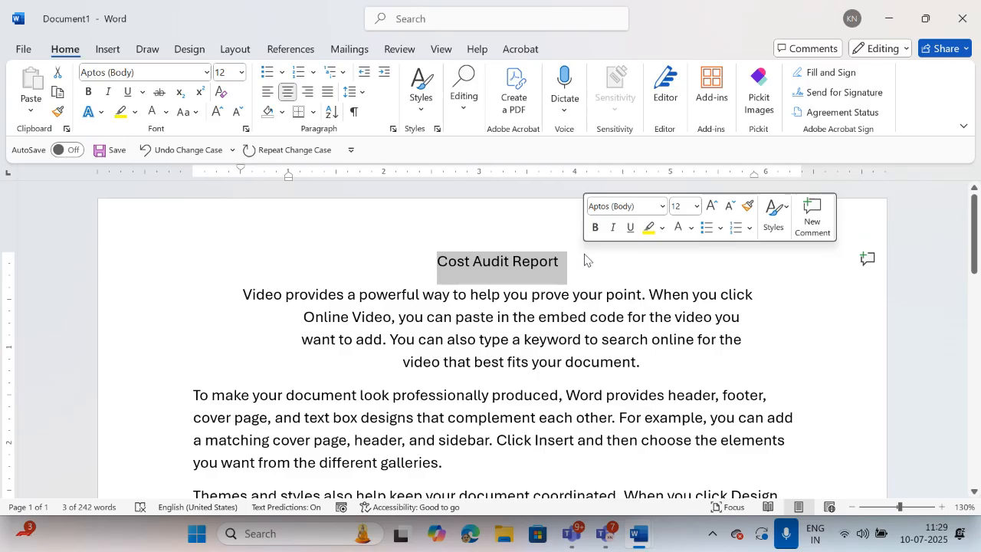
pyautogui.hotkey('ctrl', 'l')
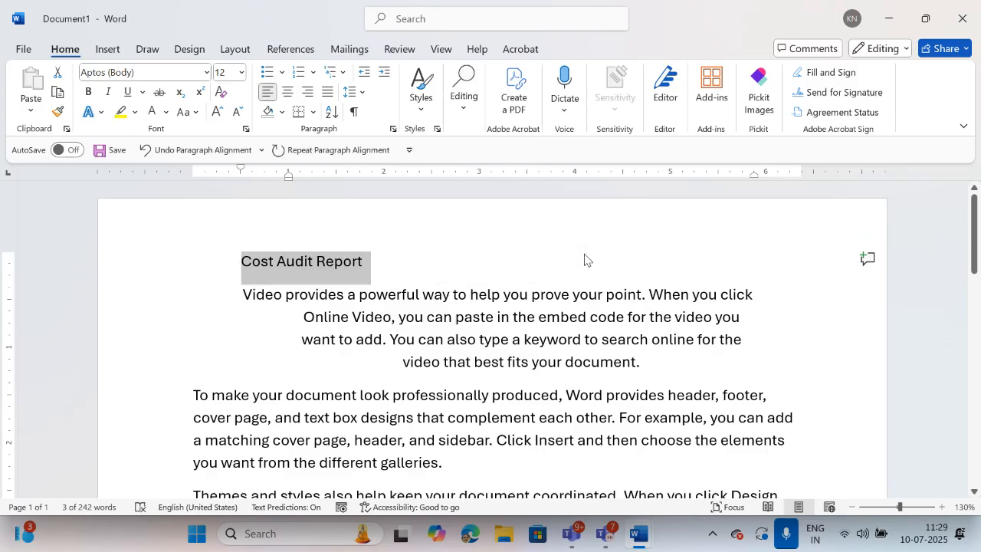
pyautogui.hotkey('ctrl', 'r')
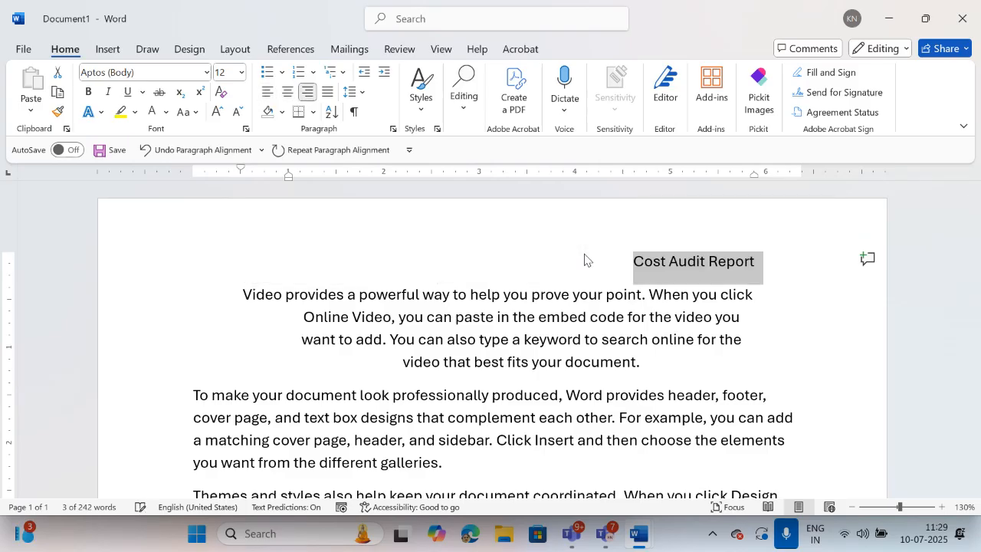
pyautogui.hotkey('ctrl', 'e')
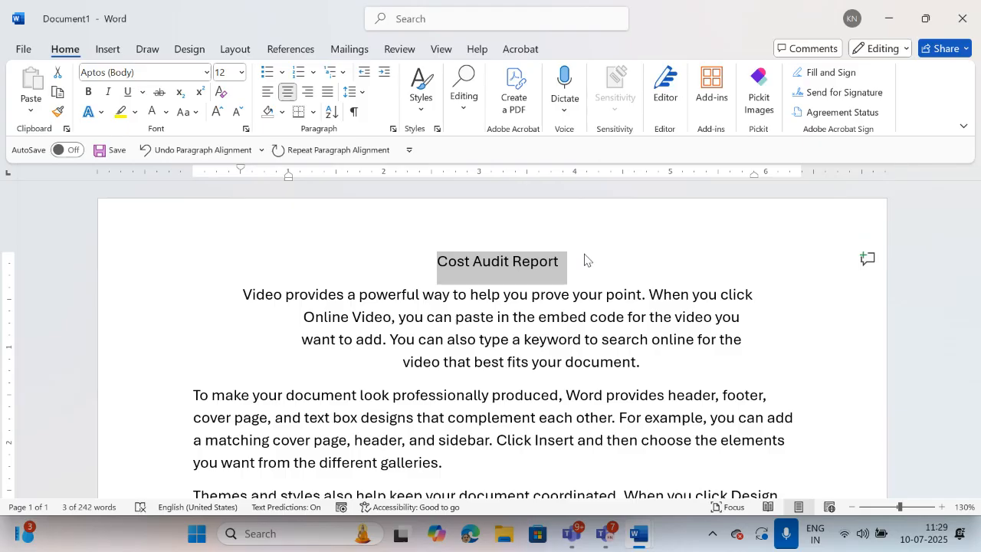
# Make the title bold and underlined, trying font sizes 20, 22 and 16.
pyautogui.hotkey('ctrl', 'b')
pyautogui.hotkey('ctrl', 'u')
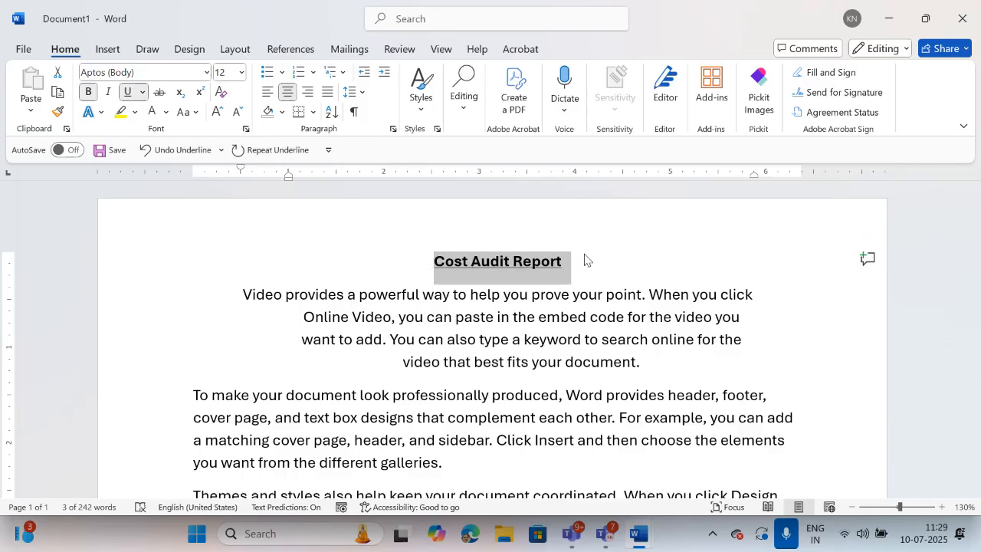
pyautogui.hotkey('ctrl', 'shift', '.')
pyautogui.hotkey('ctrl', 'shift', '.')
pyautogui.hotkey('ctrl', 'shift', '.')
pyautogui.hotkey('ctrl', 'shift', '.')
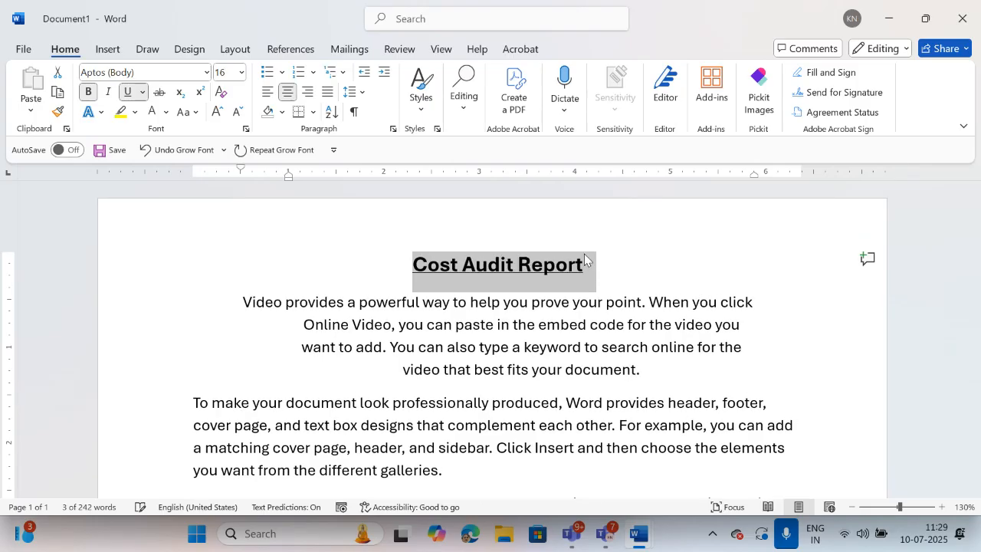
pyautogui.hotkey('ctrl', 'shift', '.')
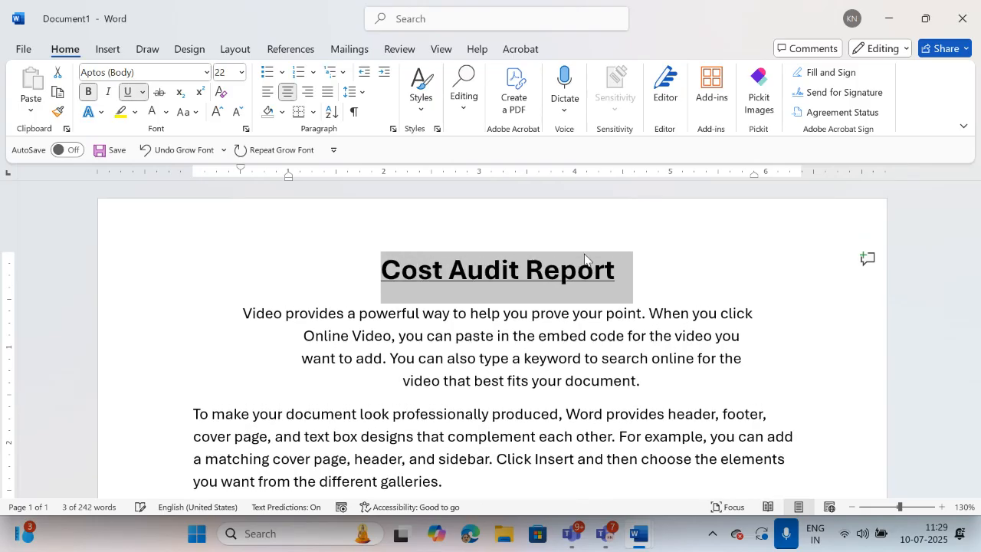
pyautogui.hotkey('ctrl', 'shift', ',')
pyautogui.hotkey('ctrl', 'shift', ',')
pyautogui.hotkey('ctrl', 'shift', ',')
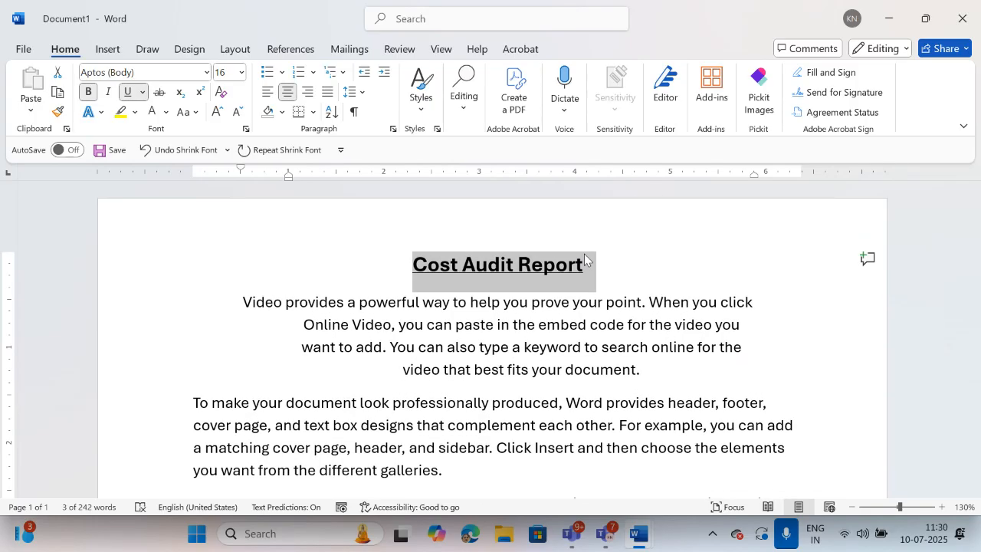
# Undo the accidental overwrites and adjust the title one point at a time to 17 pt.
pyautogui.write('}')
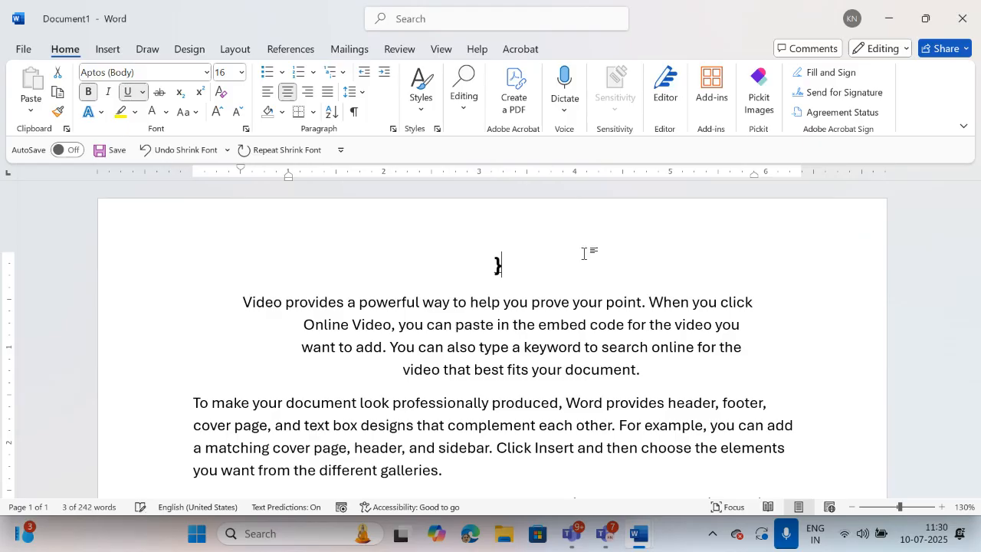
pyautogui.hotkey('ctrl', 'z')
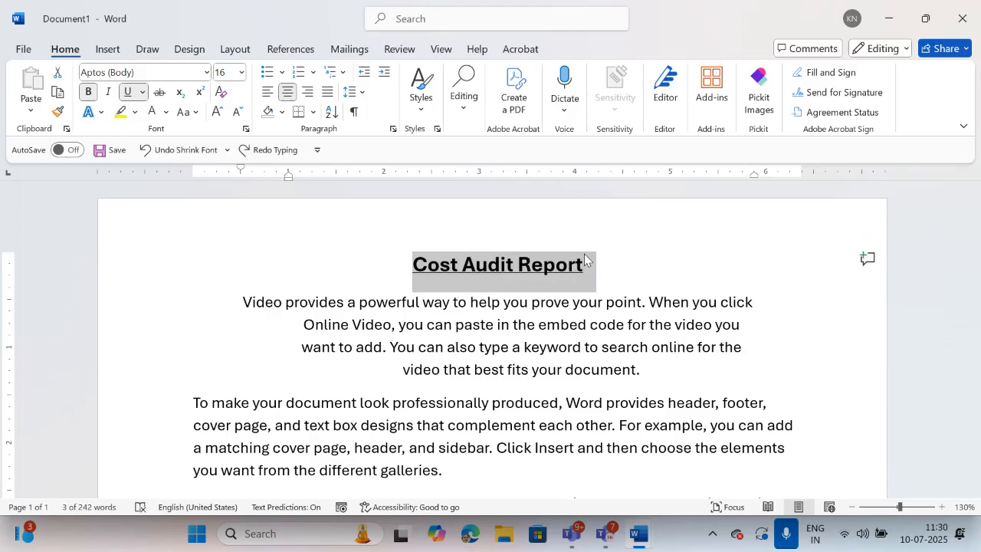
pyautogui.write('}')
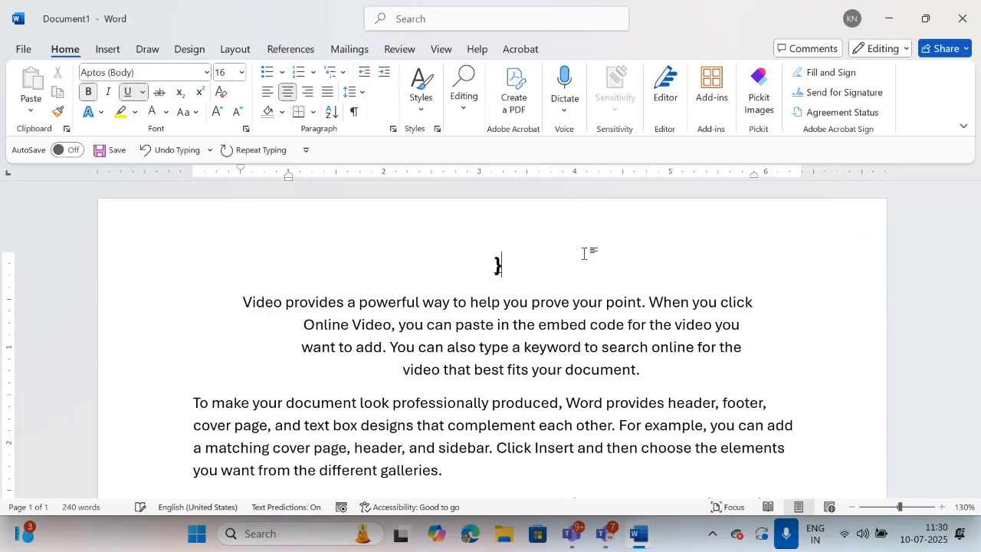
pyautogui.hotkey('ctrl', 'z')
pyautogui.hotkey('ctrl', ']')
pyautogui.hotkey('ctrl', ']')
pyautogui.hotkey('ctrl', ']')
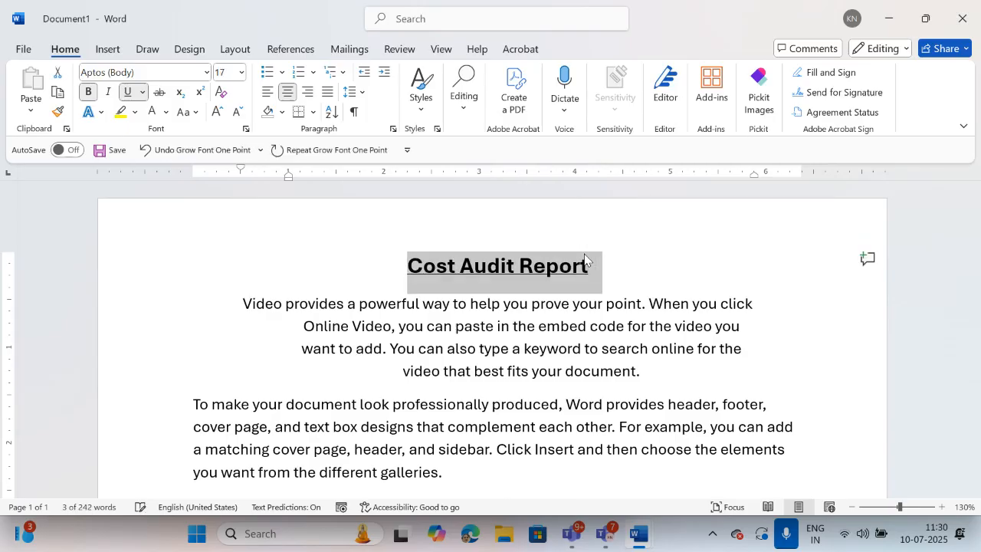
pyautogui.hotkey('ctrl', ']')
pyautogui.hotkey('ctrl', ']')
pyautogui.hotkey('ctrl', ']')
pyautogui.hotkey('ctrl', ']')
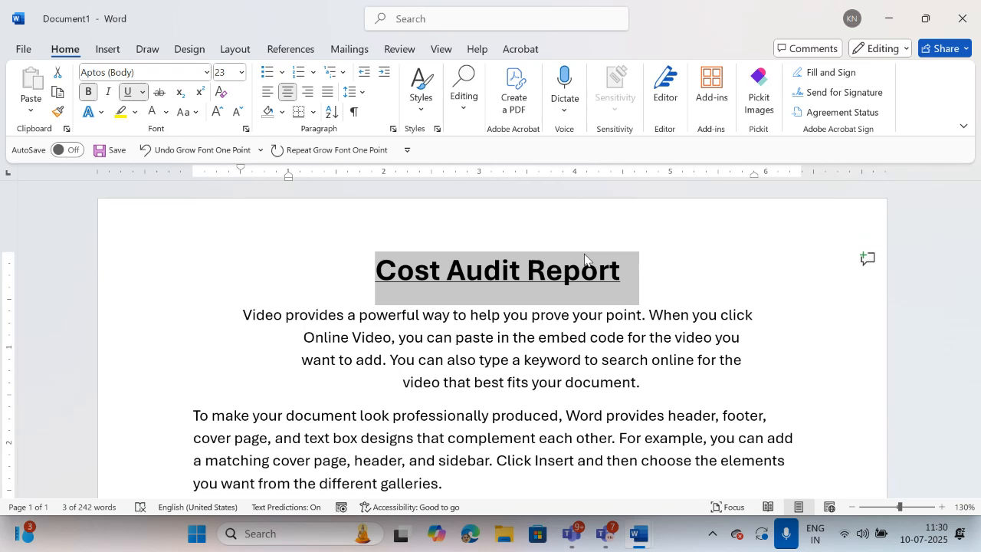
pyautogui.hotkey('ctrl', '[')
pyautogui.hotkey('ctrl', '[')
pyautogui.hotkey('ctrl', '[')
pyautogui.hotkey('ctrl', '[')
pyautogui.hotkey('ctrl', '[')
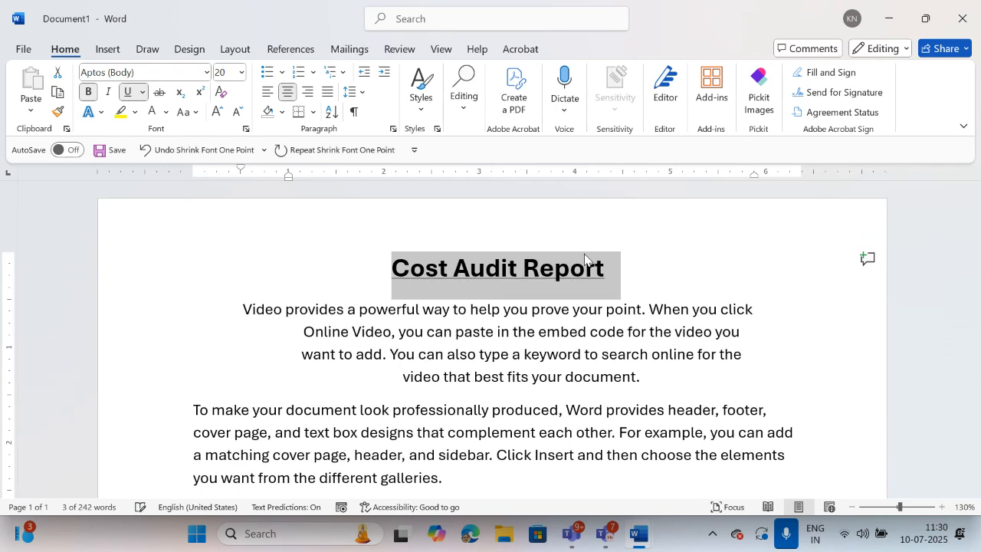
pyautogui.hotkey('ctrl', '[')
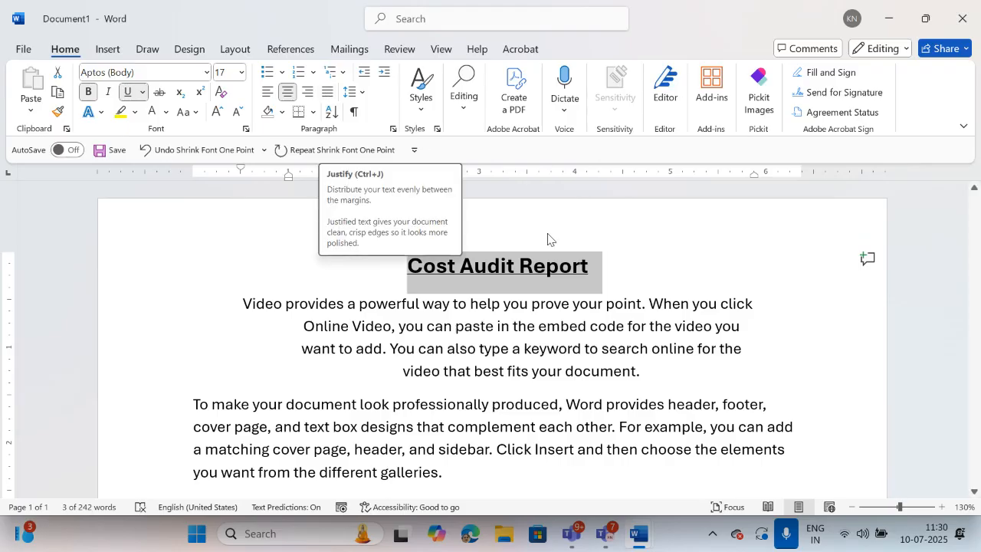
pyautogui.click(465, 279)
pyautogui.moveTo(407, 266); pyautogui.dragTo(583, 278)
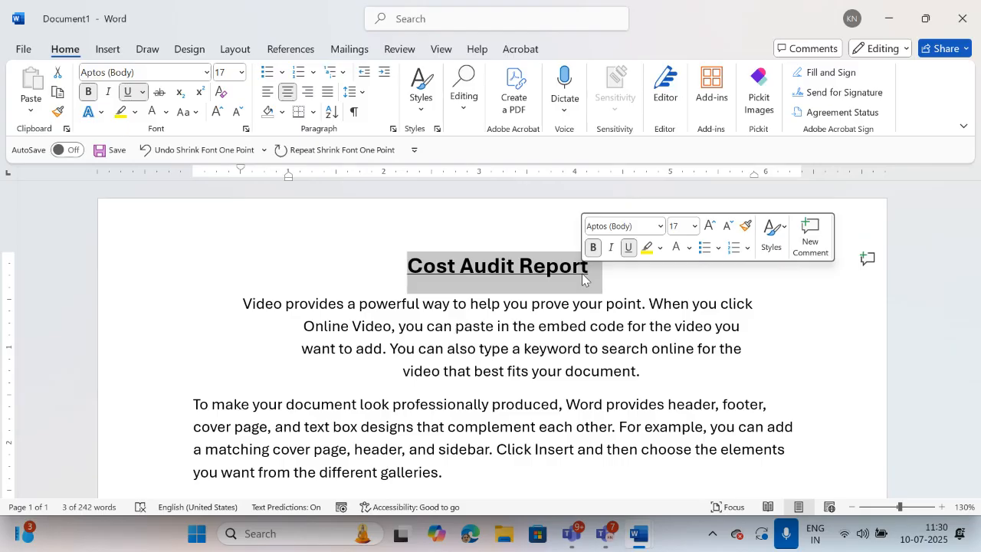
pyautogui.hotkey('ctrl', 'j')
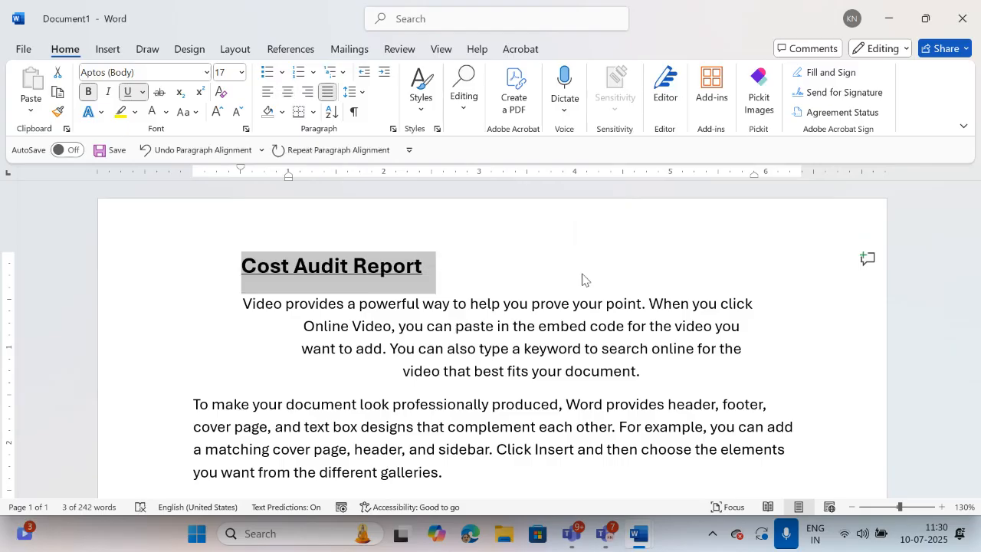
pyautogui.hotkey('ctrl', 'l')
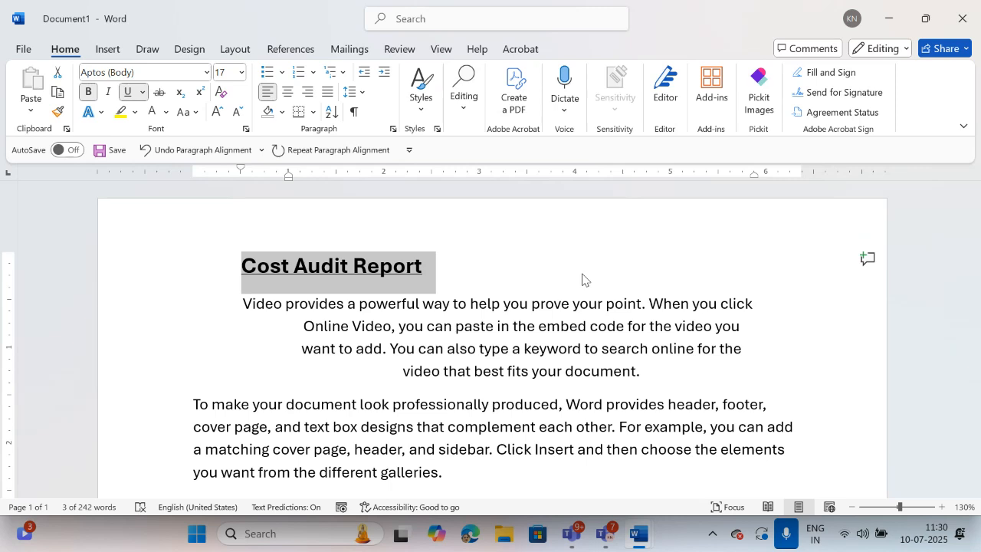
pyautogui.hotkey('ctrl', 'r')
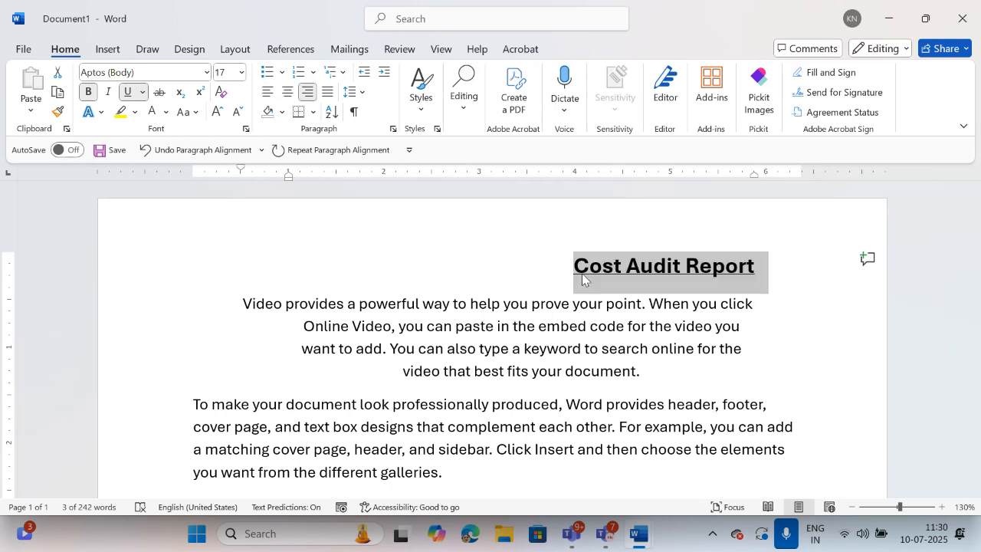
pyautogui.hotkey('ctrl', 'e')
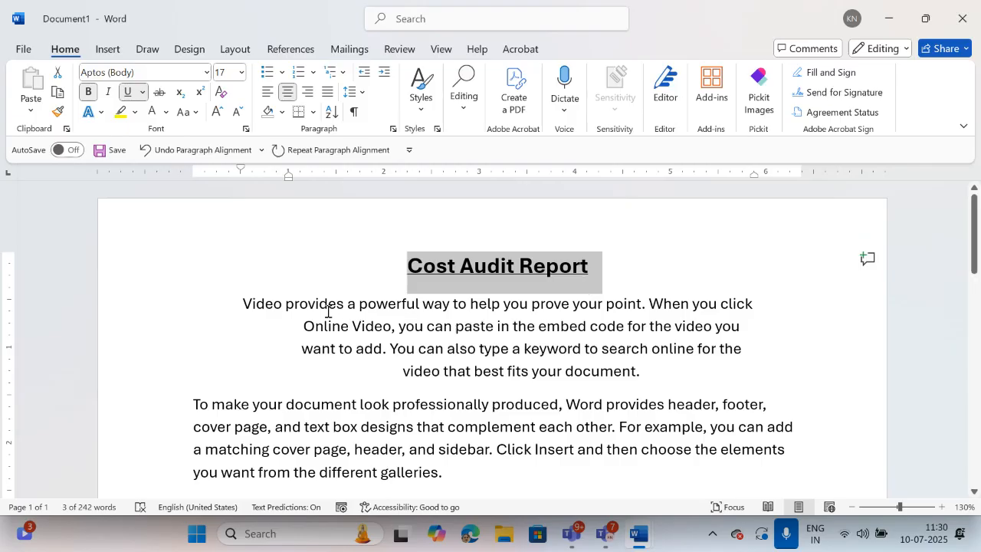
# Left-align the first paragraph, maximize the Word window, and switch to the Teams live event.
pyautogui.moveTo(243, 300); pyautogui.dragTo(667, 373)
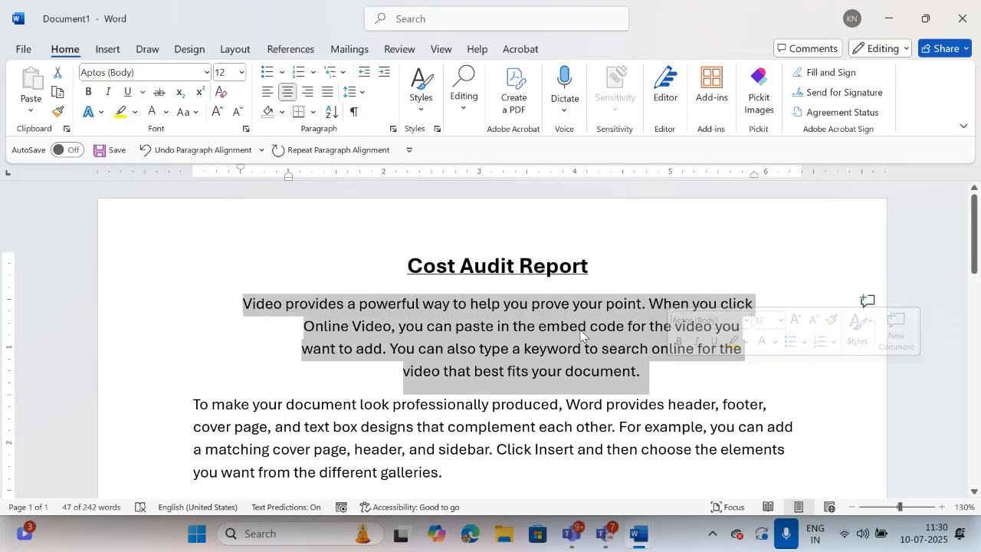
pyautogui.hotkey('ctrl', 'l')
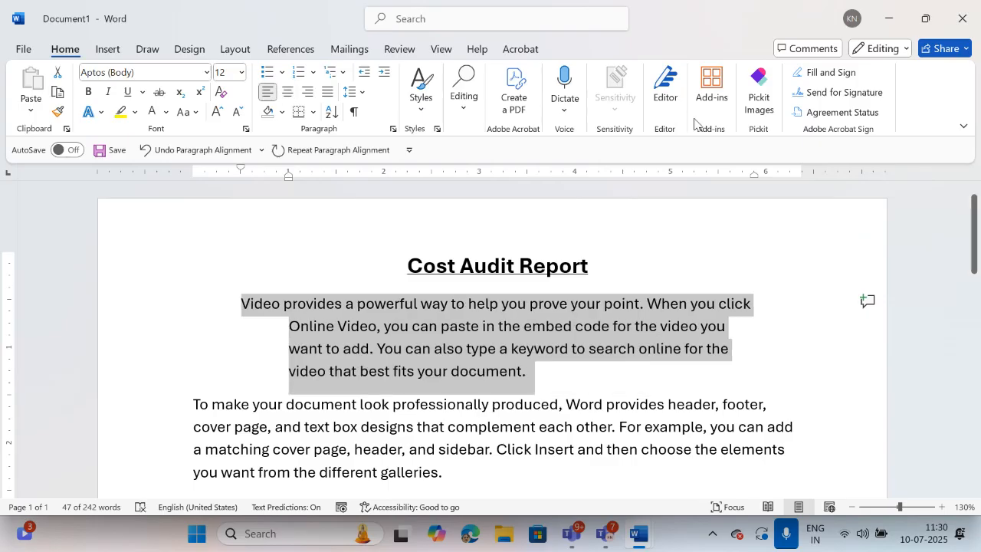
pyautogui.moveTo(928, 23)
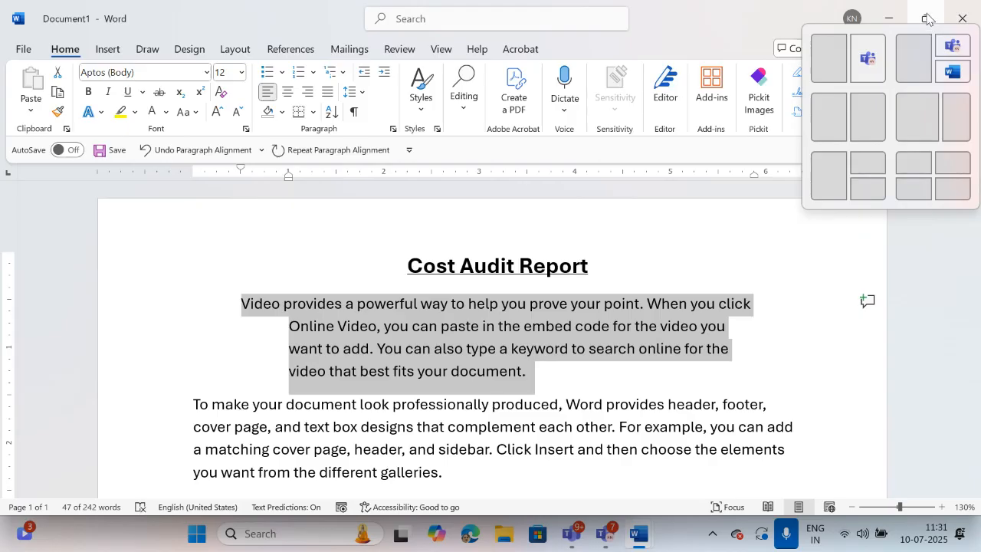
pyautogui.click(927, 20)
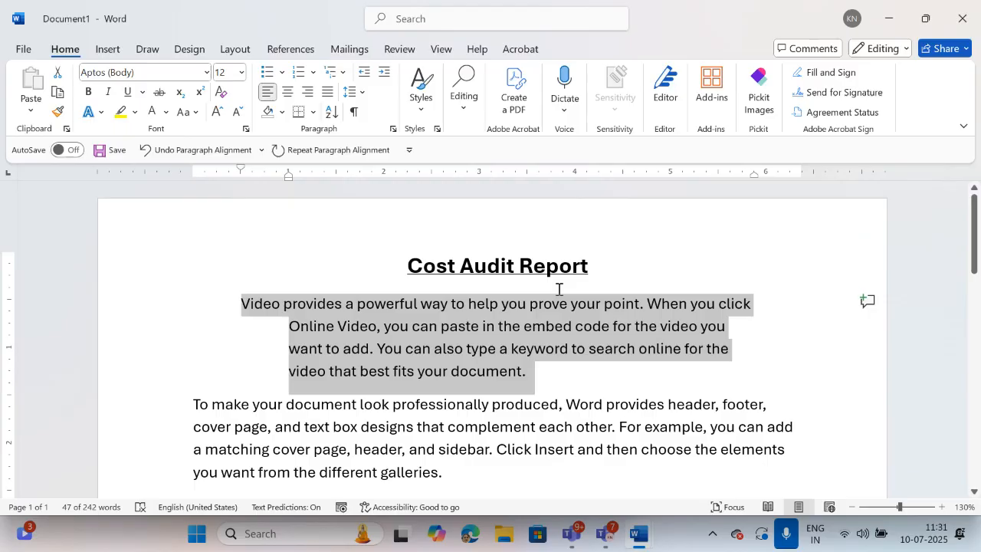
pyautogui.hotkey('alt', 'Tab')
pyautogui.hotkey('alt', 'Tab')
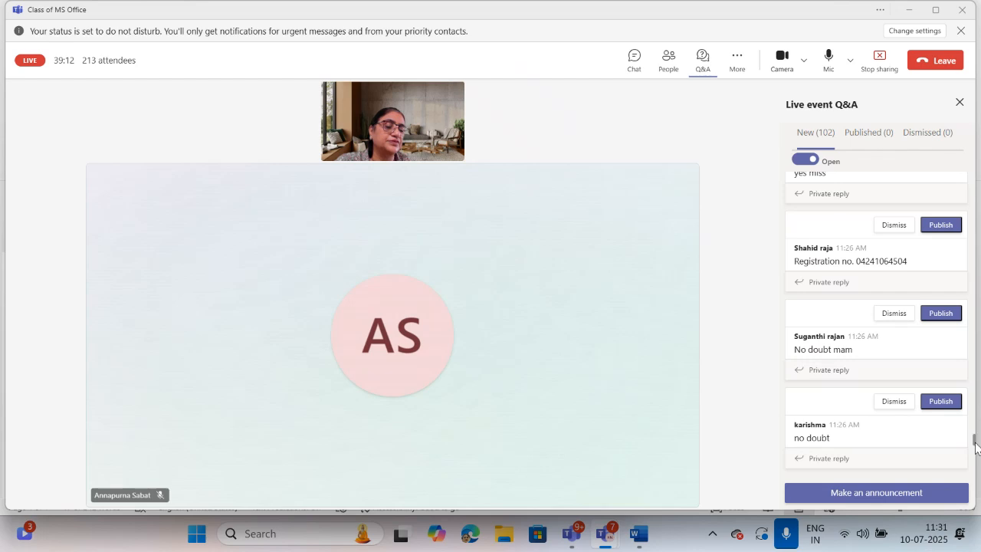
# Scroll the Teams Q&A panel down to the newest questions, then return to Word.
pyautogui.moveTo(975, 446); pyautogui.dragTo(975, 471)
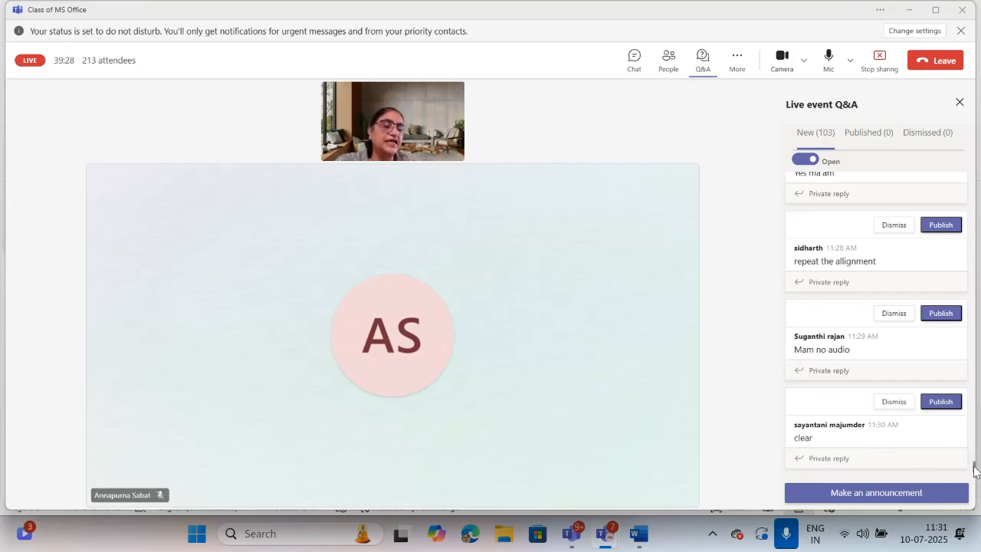
pyautogui.moveTo(973, 464); pyautogui.dragTo(973, 485)
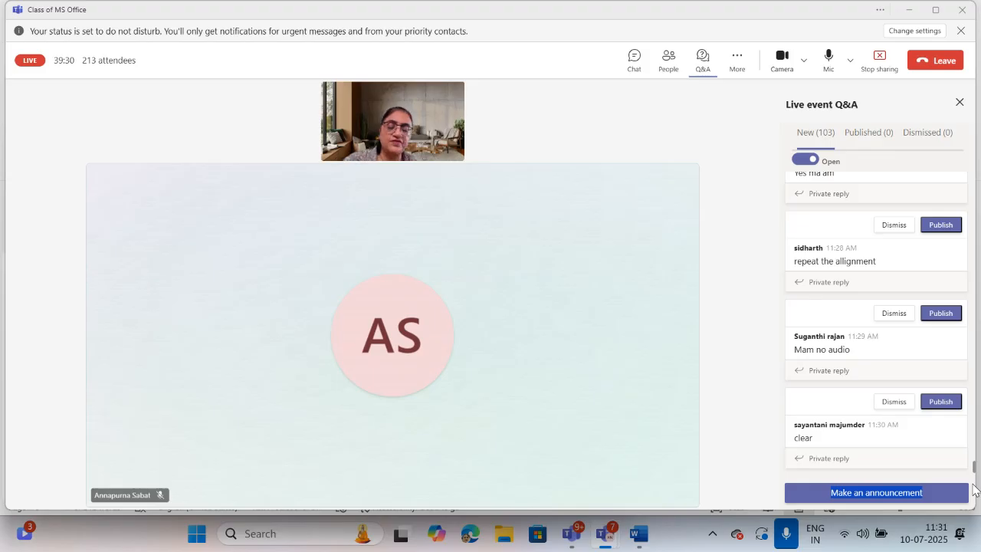
pyautogui.hotkey('alt', 'Tab')
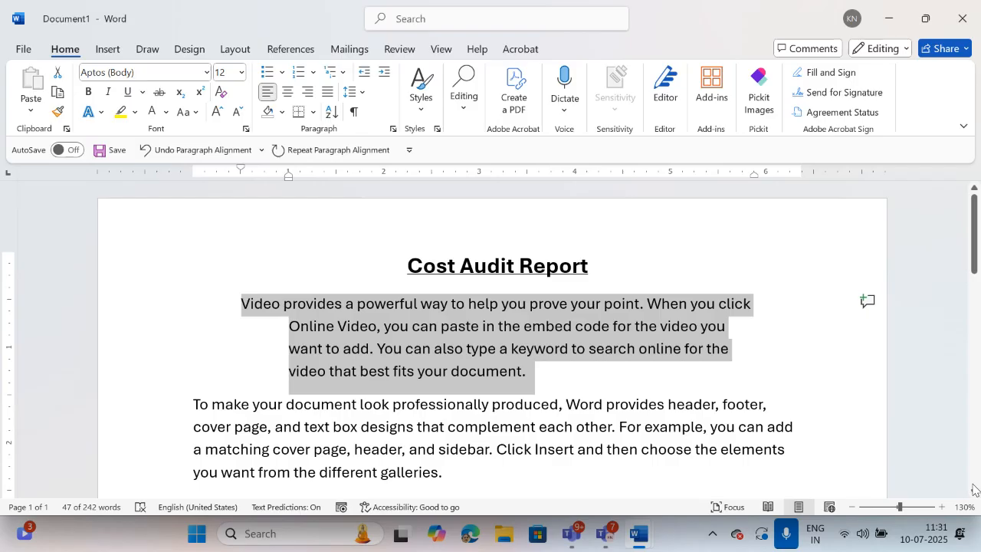
# Justify the first paragraph after briefly reverting it to left alignment.
pyautogui.hotkey('ctrl', 'j')
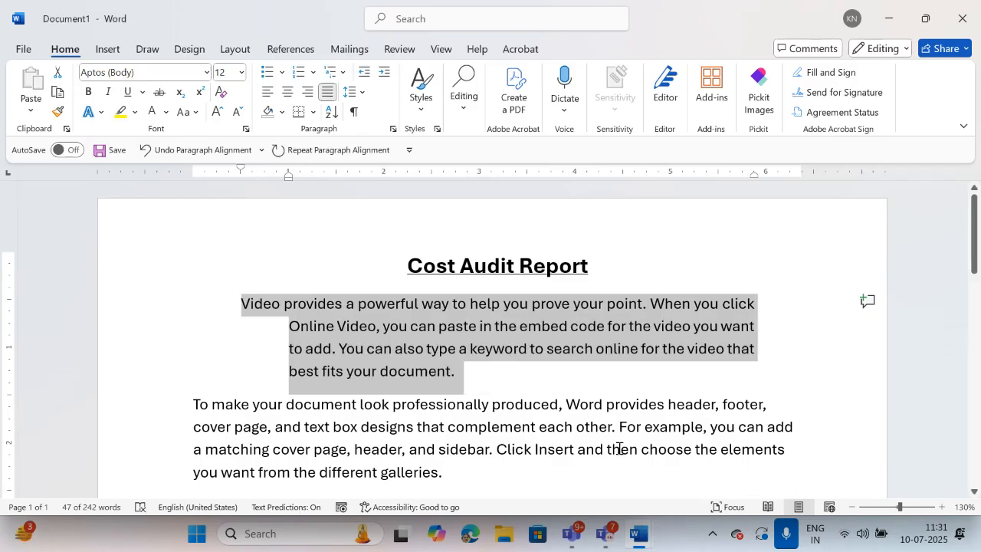
pyautogui.hotkey('ctrl', 'l')
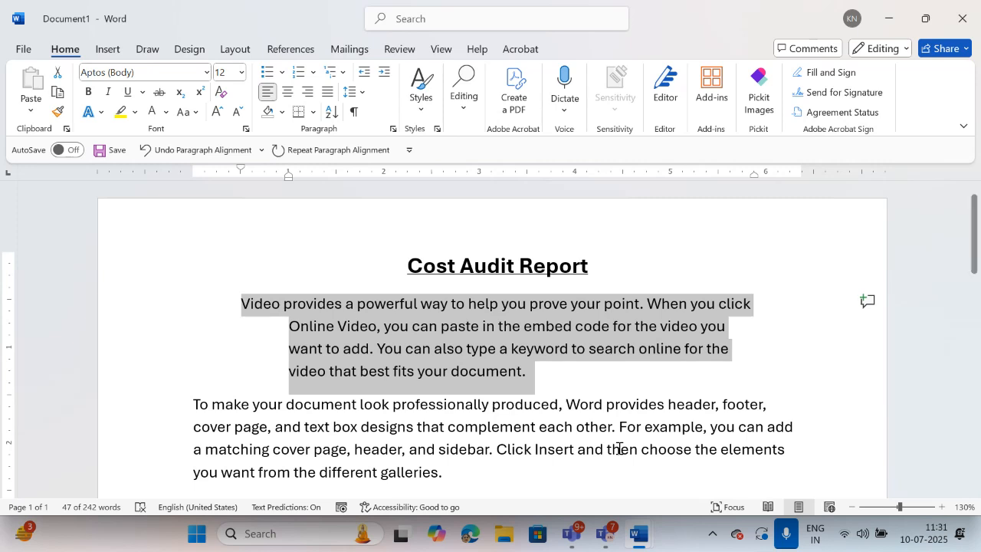
pyautogui.click(754, 304)
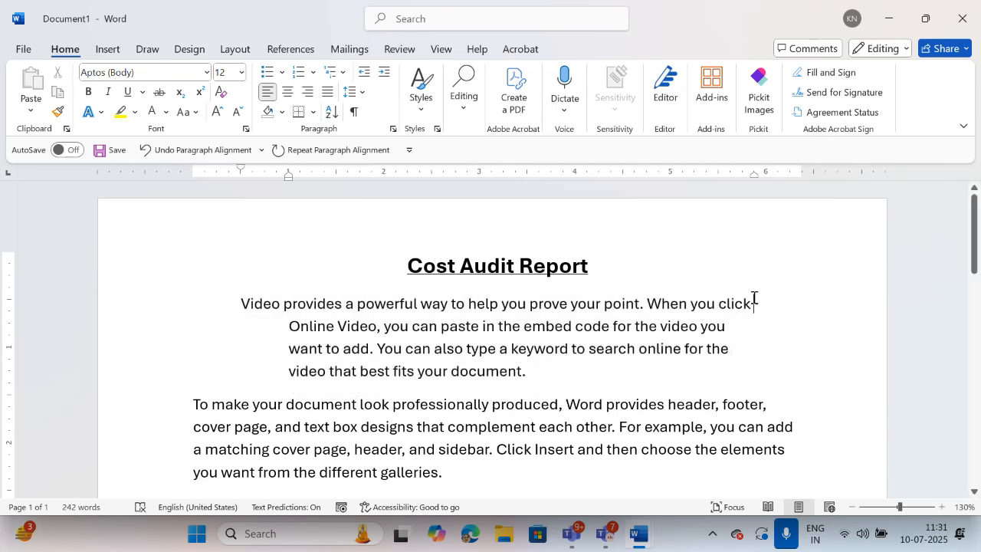
pyautogui.click(734, 349)
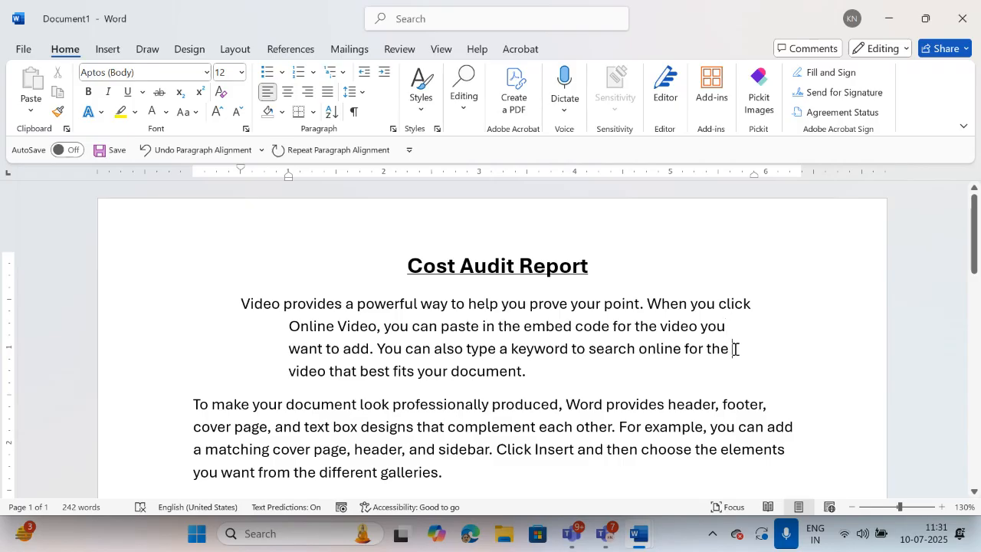
pyautogui.click(524, 371)
pyautogui.moveTo(233, 304); pyautogui.dragTo(531, 376)
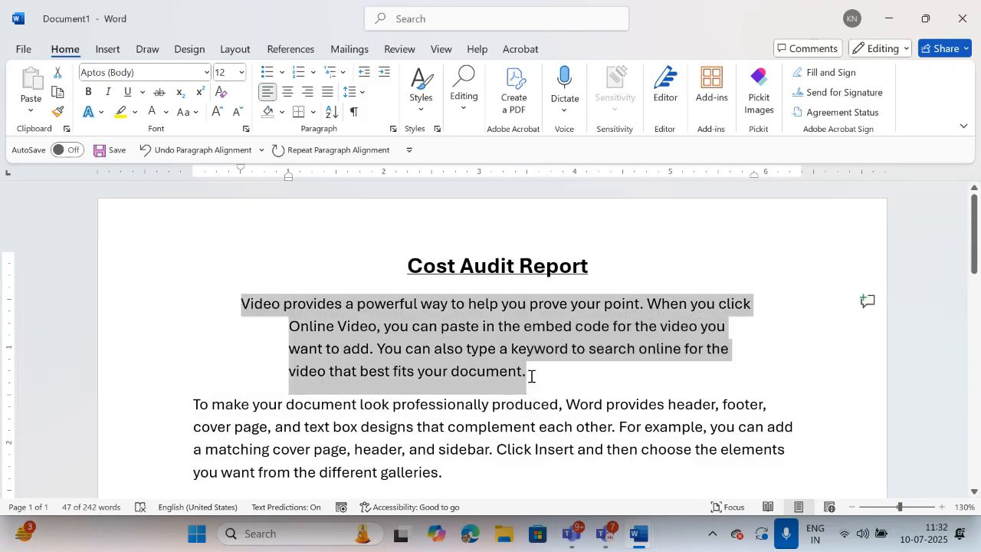
pyautogui.hotkey('ctrl', 'j')
pyautogui.click(754, 328)
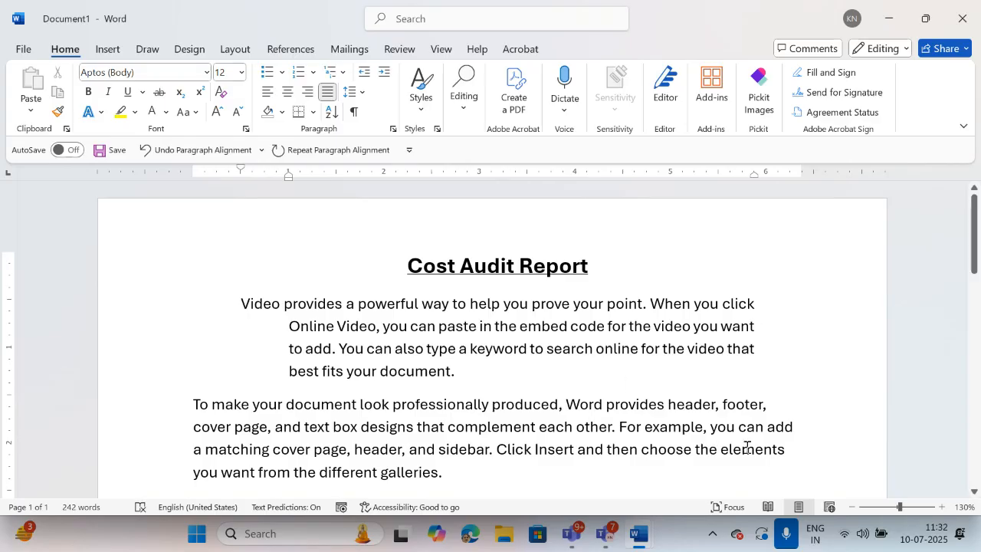
# Justify the second paragraph, from 'To make' to 'galleries', then switch to Teams.
pyautogui.click(774, 404)
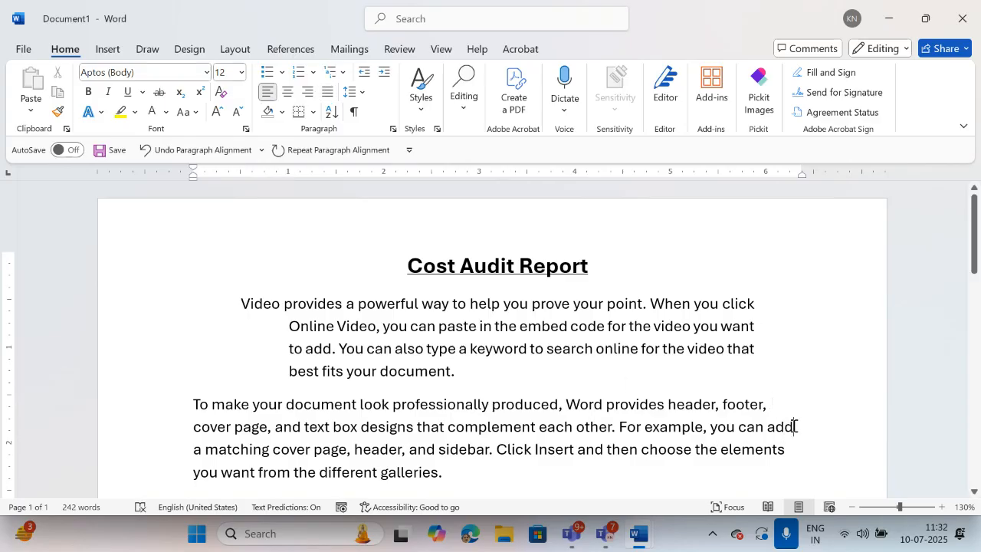
pyautogui.click(195, 404)
pyautogui.moveTo(194, 404); pyautogui.dragTo(447, 396)
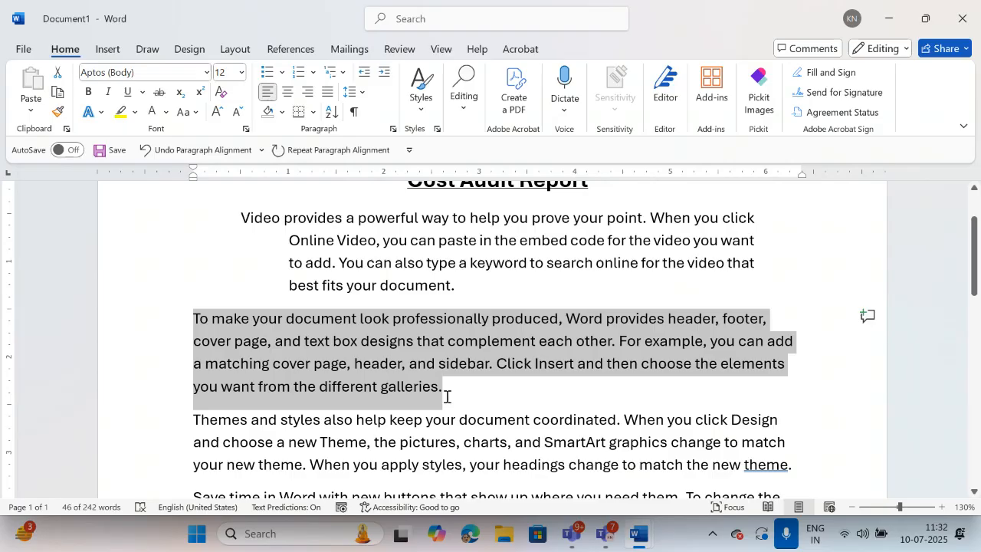
pyautogui.hotkey('ctrl', 'j')
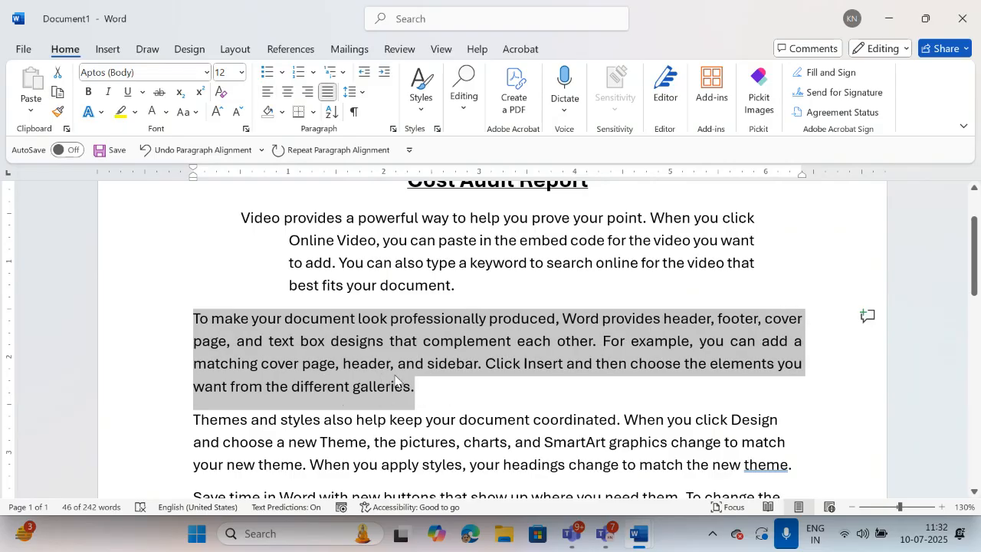
pyautogui.click(395, 382)
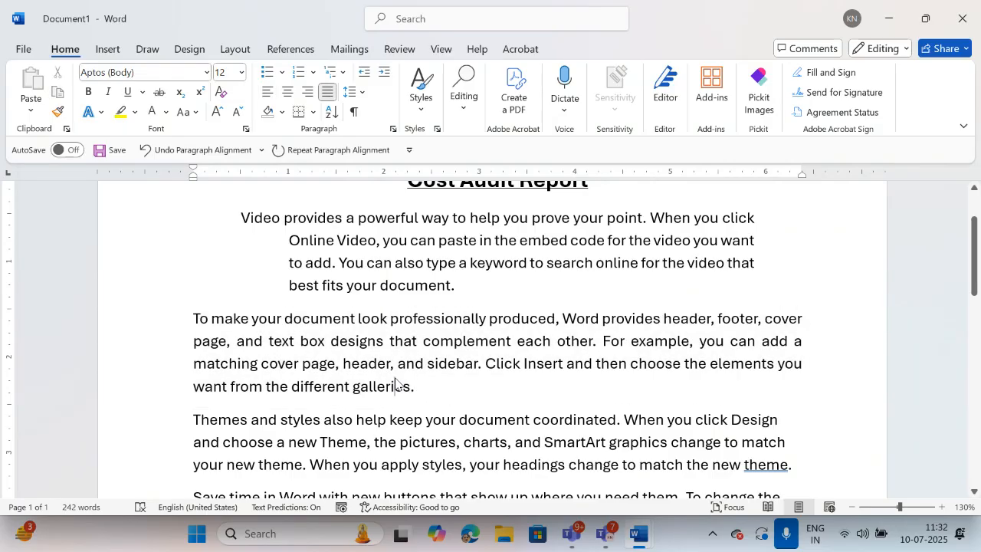
pyautogui.hotkey('alt', 'Tab')
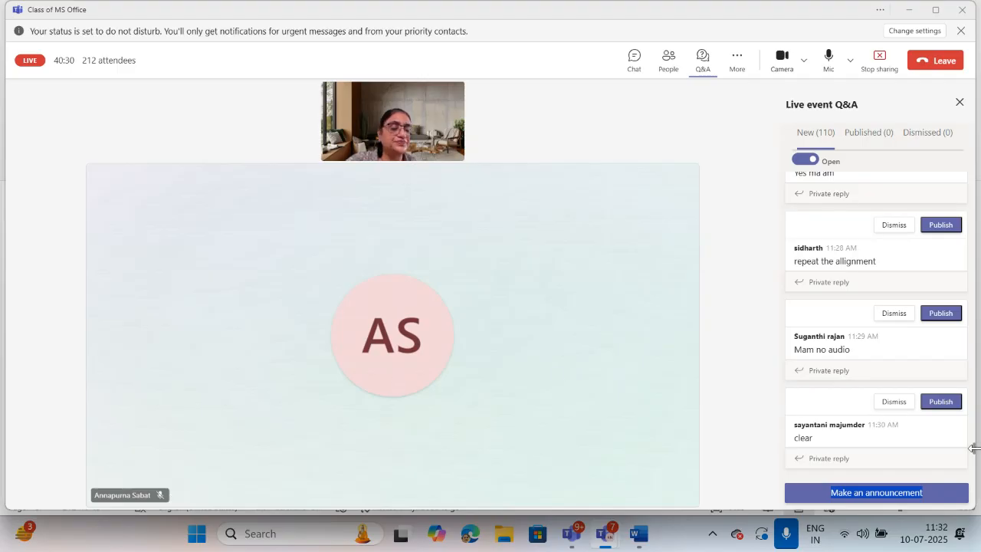
# Scroll through the newest Teams Q&A questions on alignment and indents, then return to Word.
pyautogui.click(915, 442)
pyautogui.scroll(-1, 915, 442)
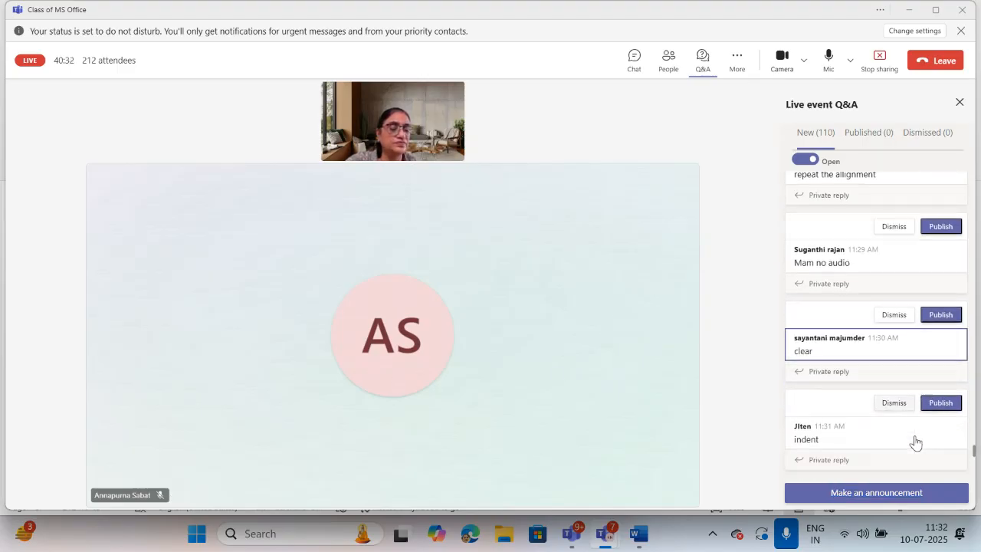
pyautogui.scroll(-4, 916, 442)
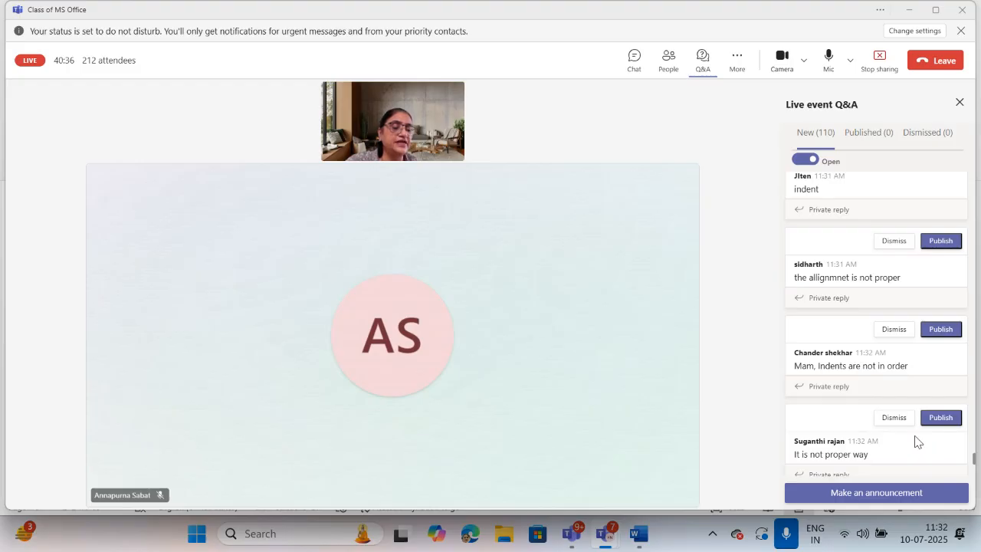
pyautogui.scroll(-1, 916, 442)
pyautogui.scroll(-3, 916, 442)
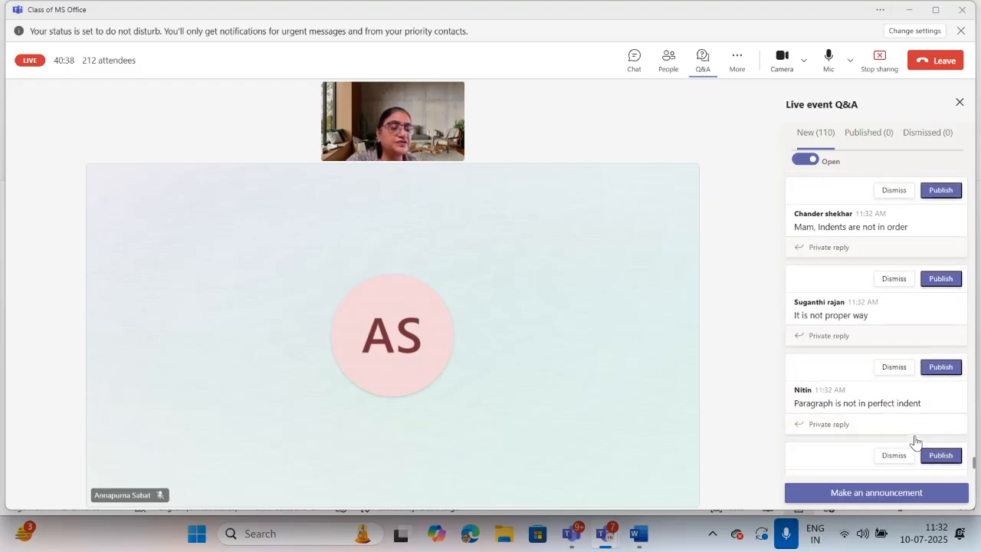
pyautogui.scroll(-2, 916, 443)
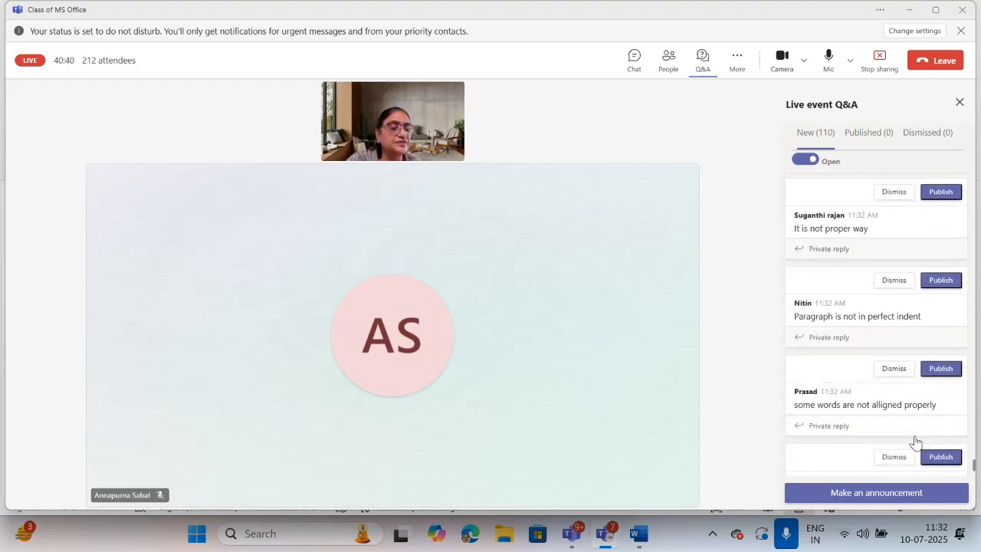
pyautogui.scroll(-1, 917, 442)
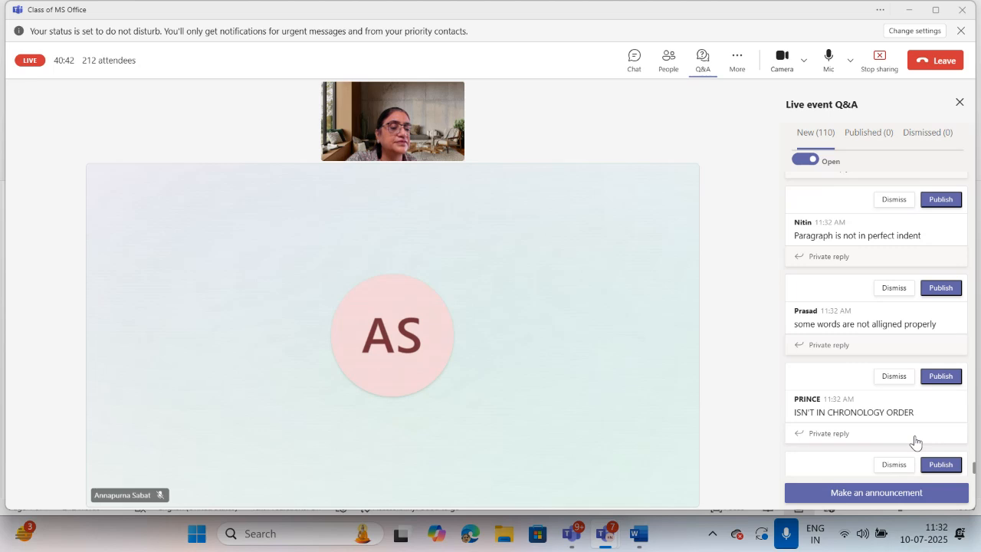
pyautogui.scroll(-2, 916, 442)
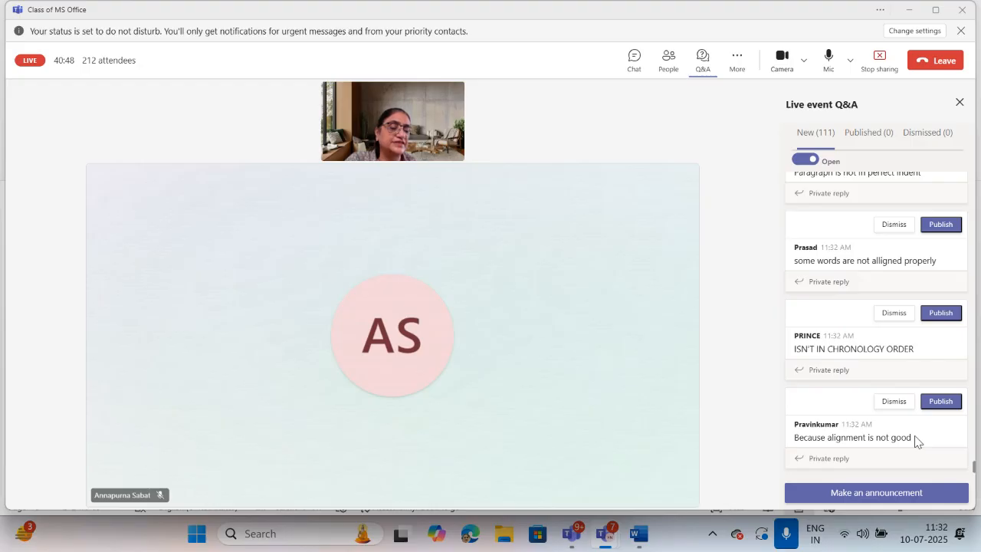
pyautogui.scroll(-3, 917, 442)
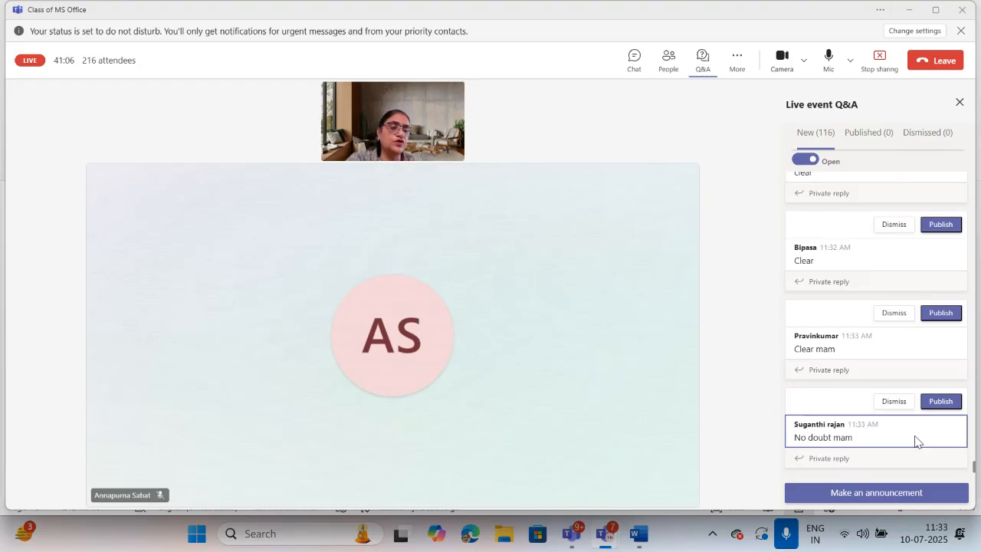
pyautogui.hotkey('alt', 'Tab')
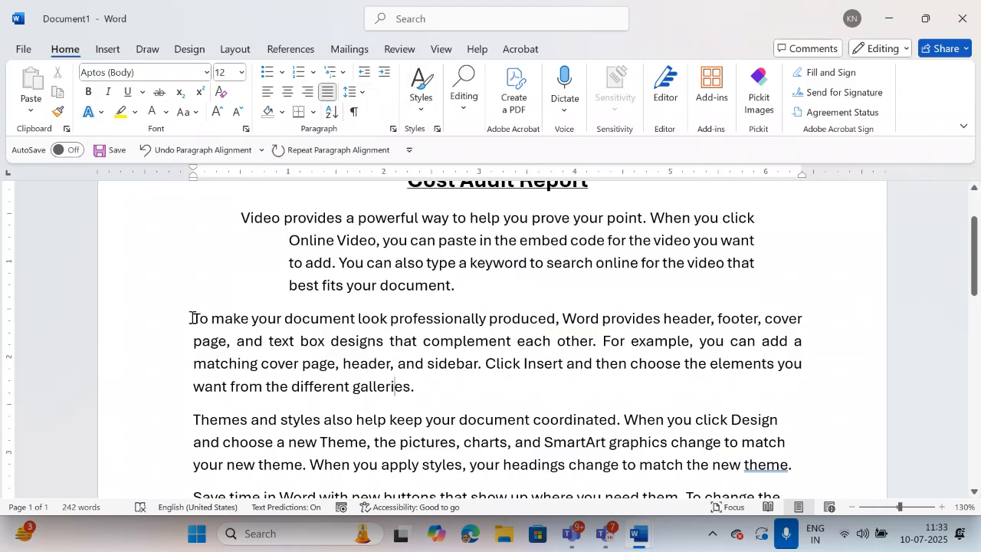
# Cycle the 'To make…galleries' paragraph through single, double and 1.5 line spacing, ending at 1.5.
pyautogui.moveTo(195, 319); pyautogui.dragTo(430, 397)
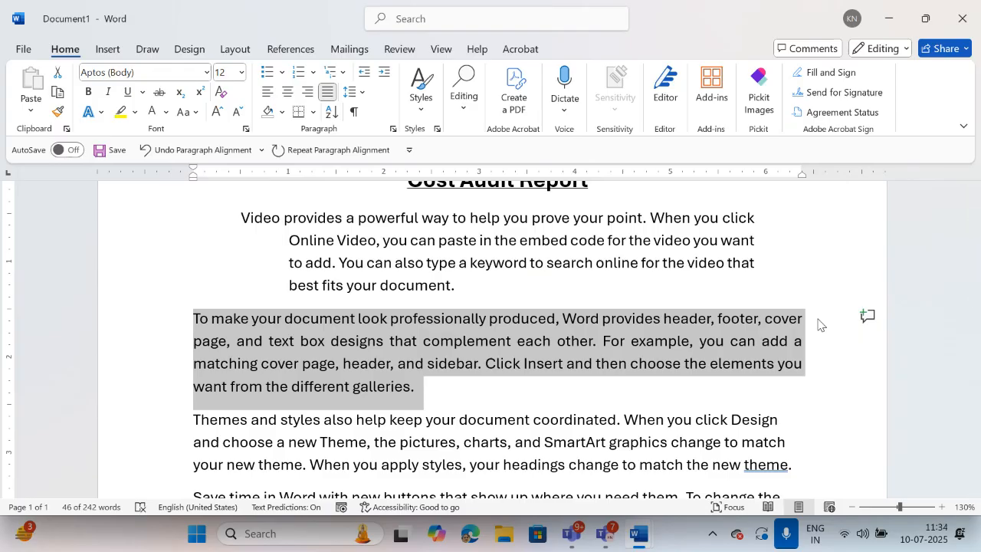
pyautogui.hotkey('ctrl', '1')
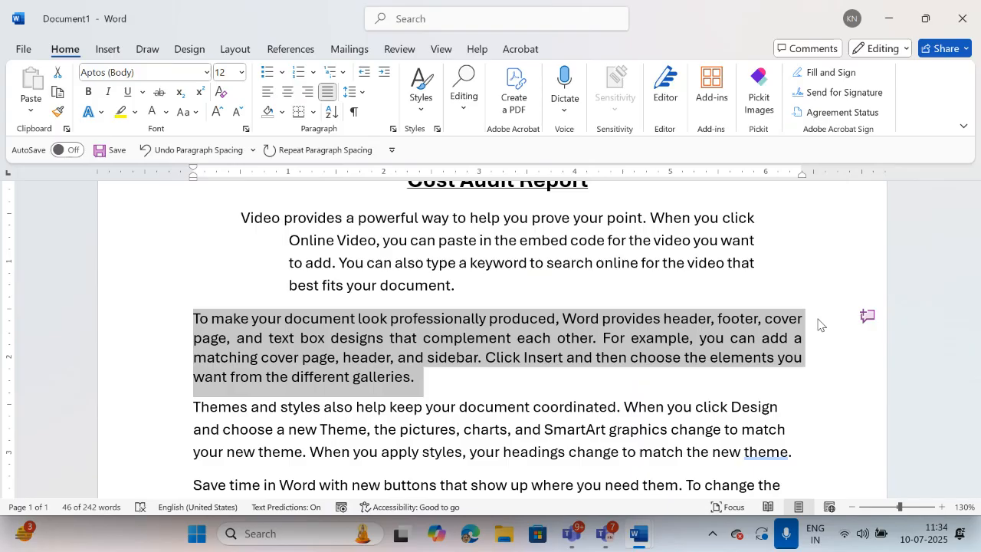
pyautogui.hotkey('ctrl', '2')
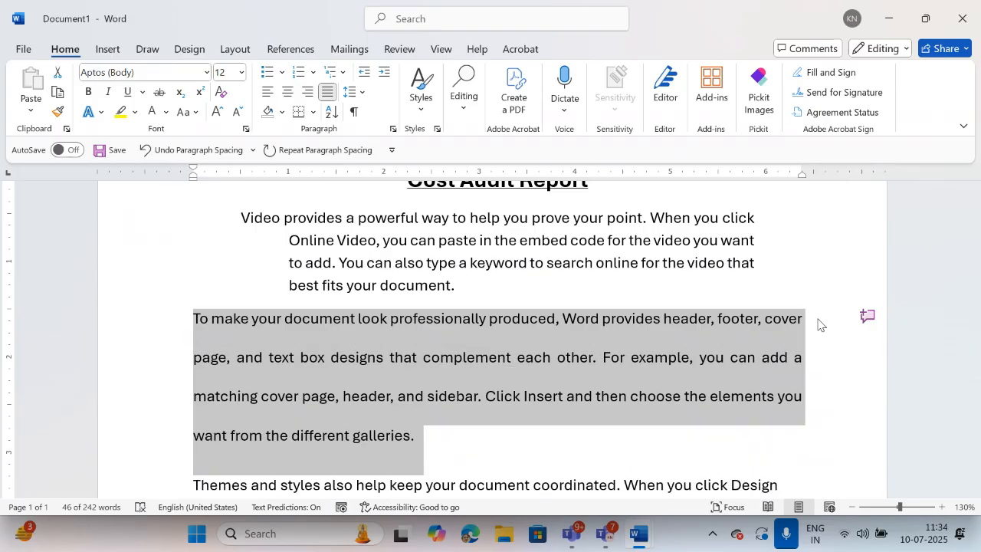
pyautogui.hotkey('ctrl', '5')
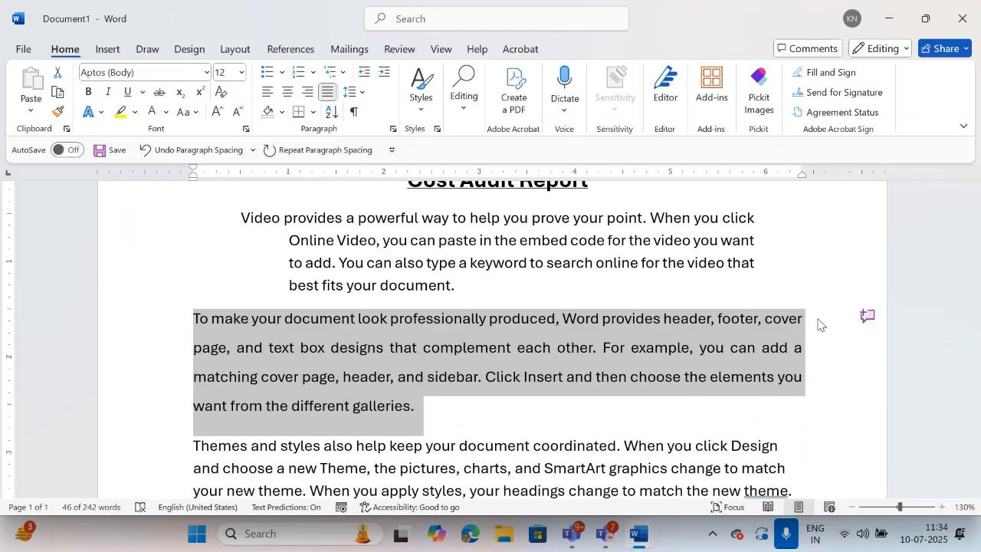
pyautogui.hotkey('ctrl', '1')
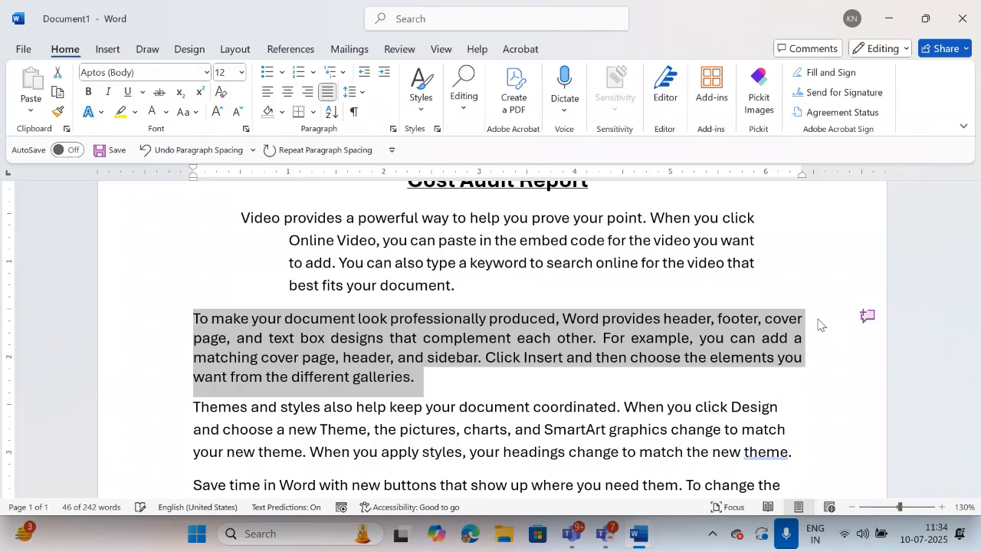
pyautogui.hotkey('ctrl', '2')
pyautogui.hotkey('ctrl', '5')
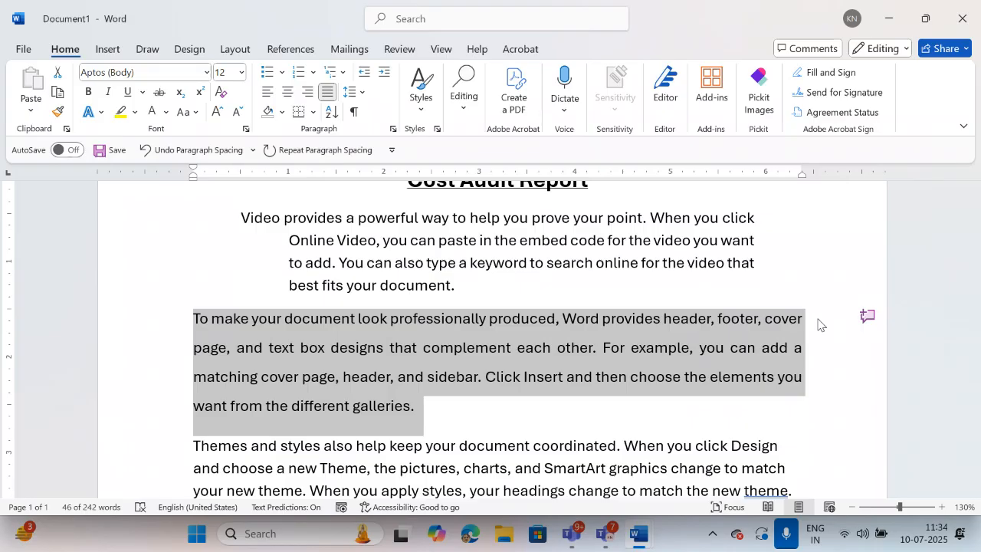
pyautogui.press('Left')
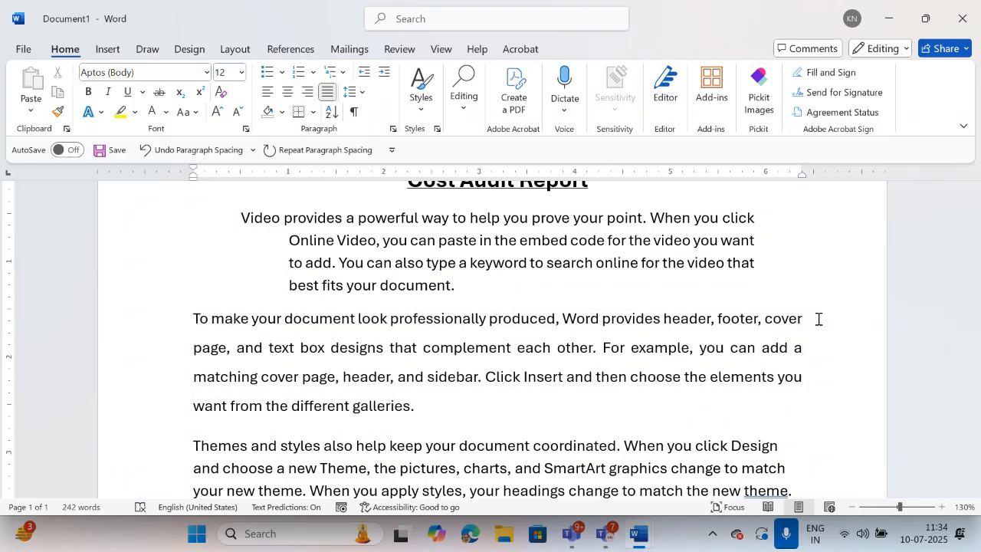
pyautogui.hotkey('shift', 'Down')
pyautogui.hotkey('shift', 'Down')
pyautogui.hotkey('shift', 'Down')
pyautogui.hotkey('shift', 'Down')
pyautogui.hotkey('shift', 'Down')
pyautogui.hotkey('shift', 'Down')
pyautogui.hotkey('shift', 'Down')
pyautogui.hotkey('shift', 'Down')
pyautogui.hotkey('shift', 'Down')
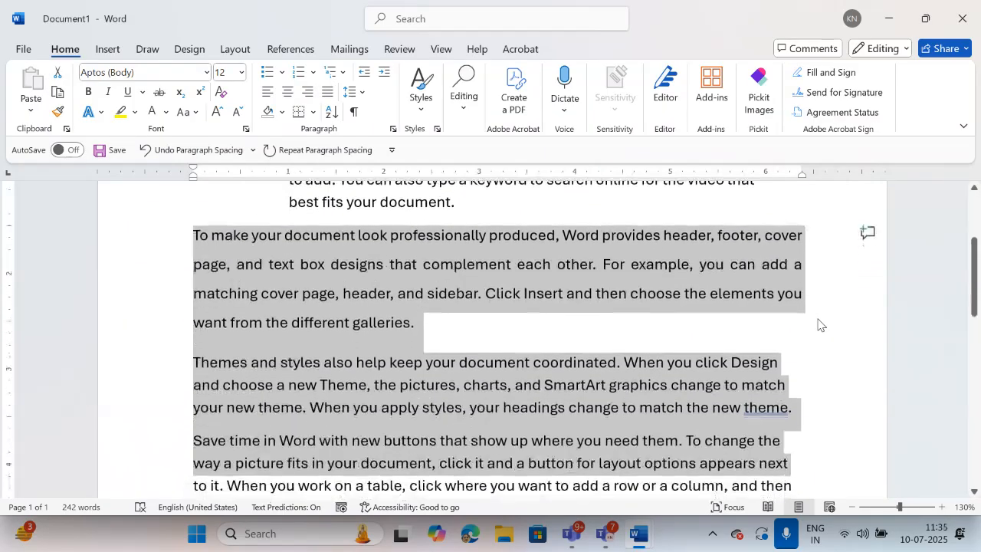
# Copy the two selected paragraphs and create a new blank document.
pyautogui.hotkey('shift', 'Up')
pyautogui.hotkey('shift', 'Up')
pyautogui.hotkey('ctrl', 'c')
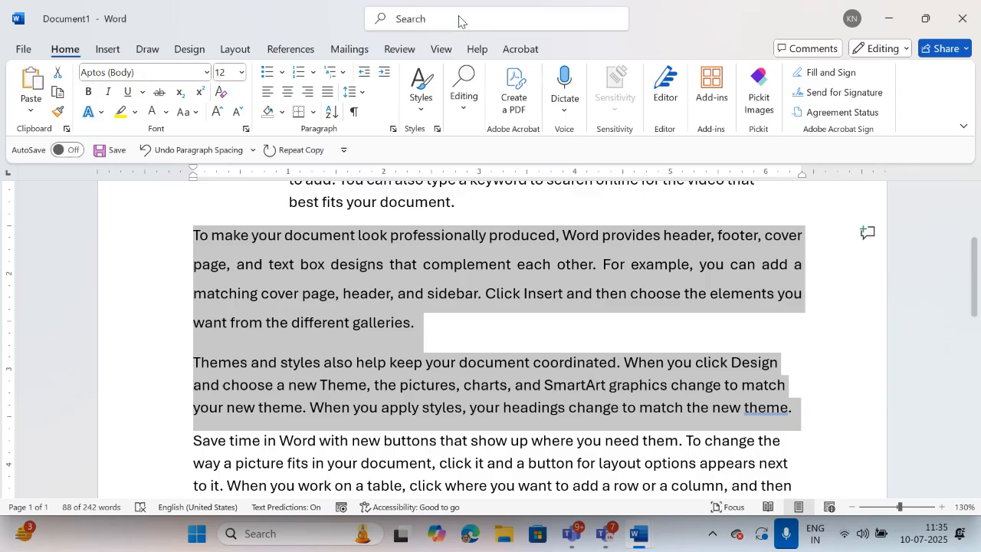
pyautogui.click(14, 50)
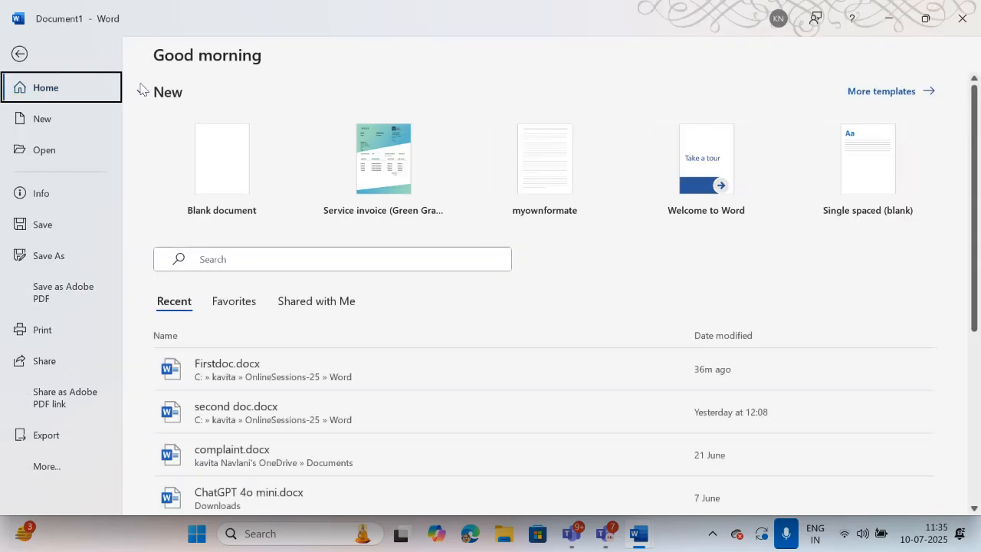
pyautogui.click(241, 160)
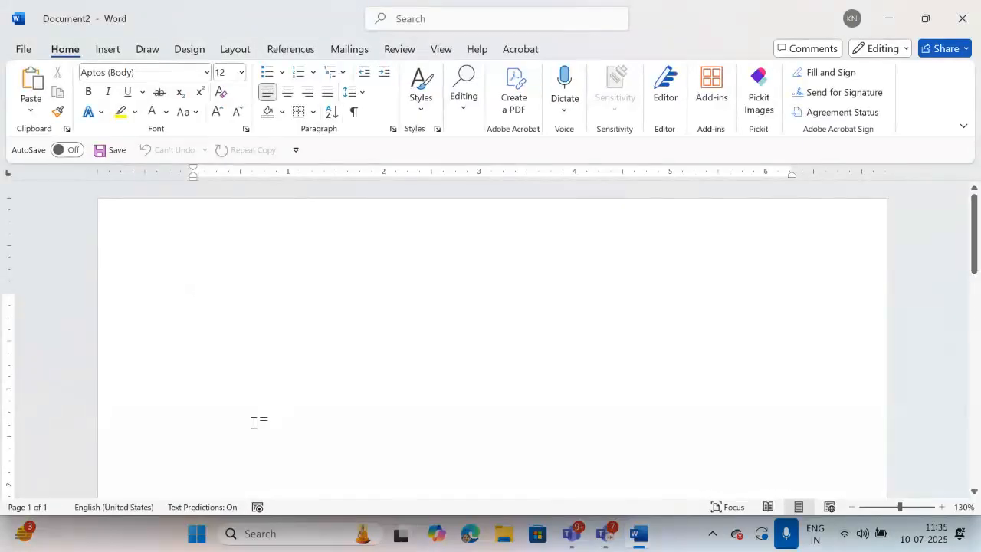
# Type the address 'To / The Management / company name / Indore' and the salutation 'Respected Sir'.
pyautogui.press('Return')
pyautogui.press('Return')
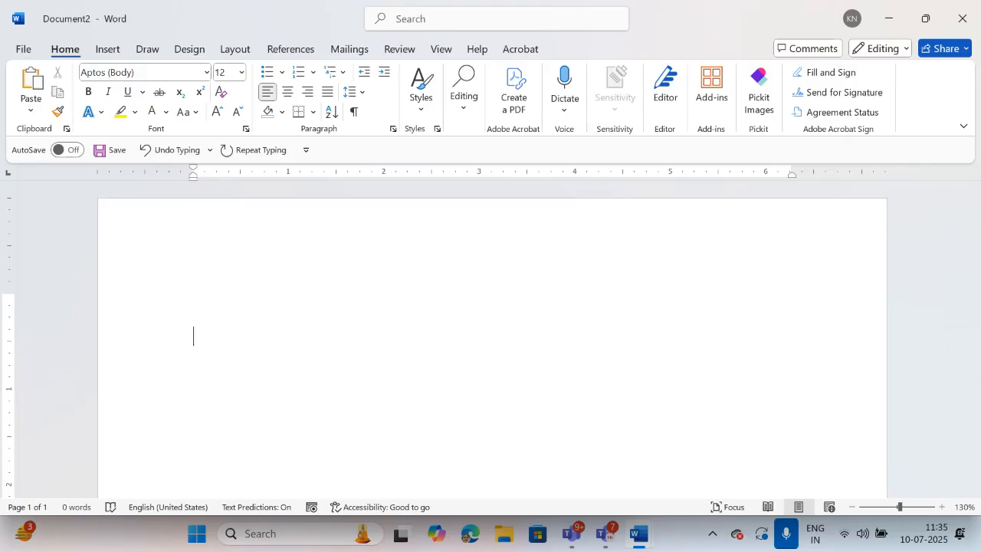
pyautogui.write('To')
pyautogui.press('Return')
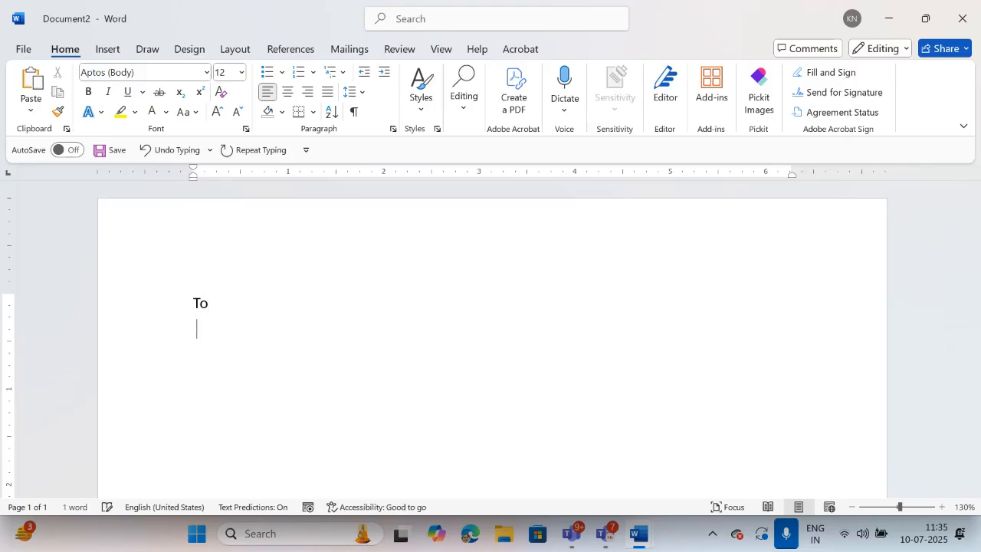
pyautogui.write('The ')
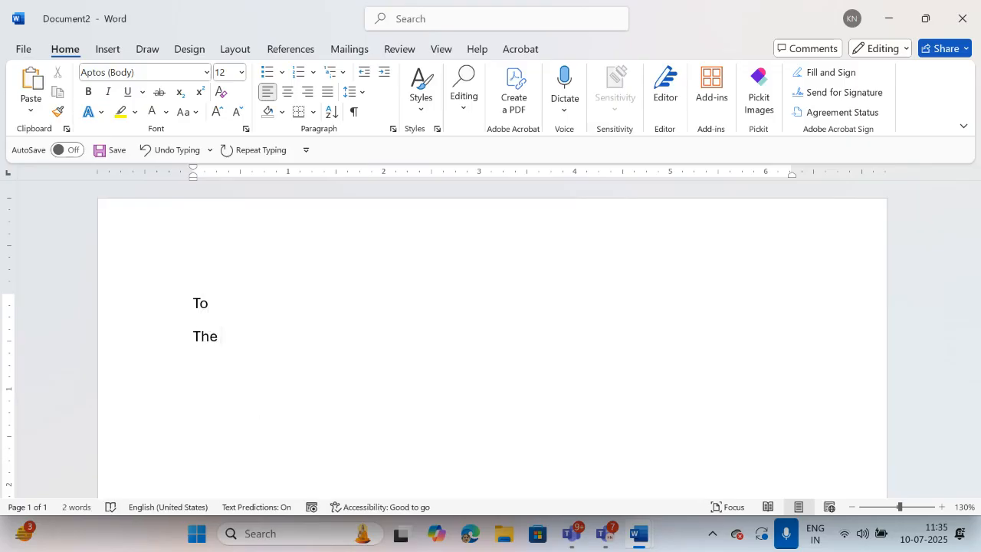
pyautogui.write('A')
pyautogui.press('BackSpace')
pyautogui.press('BackSpace')
pyautogui.write('Management')
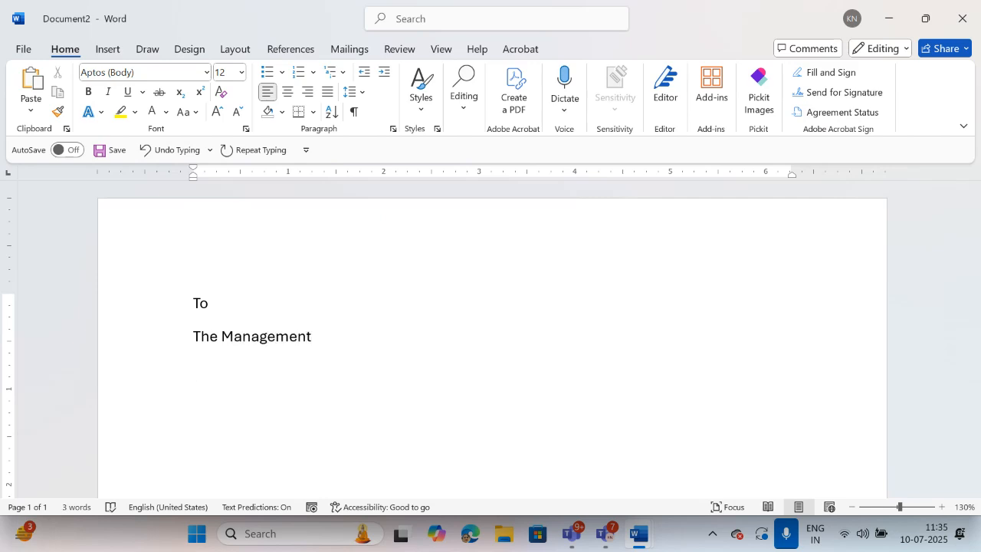
pyautogui.write('company nam')
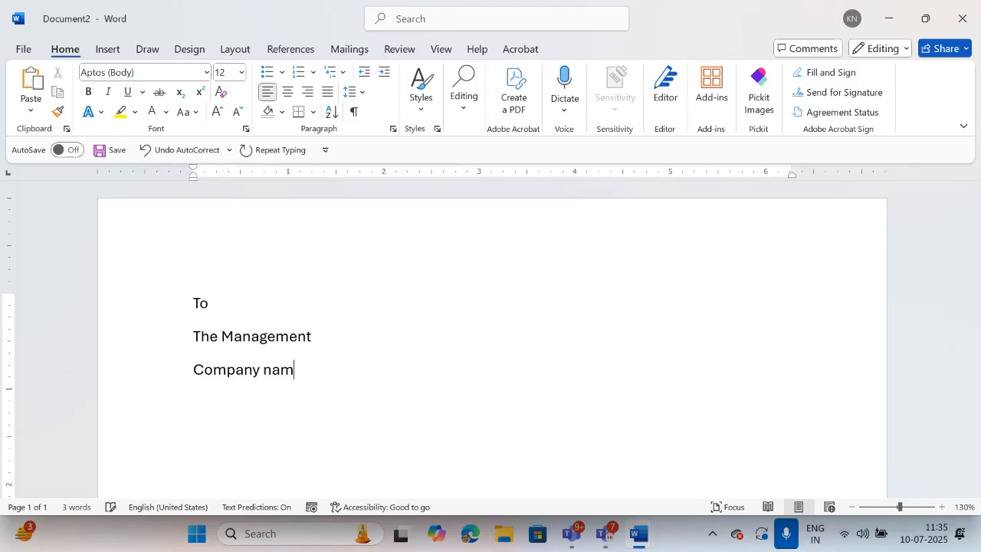
pyautogui.write('eIndore')
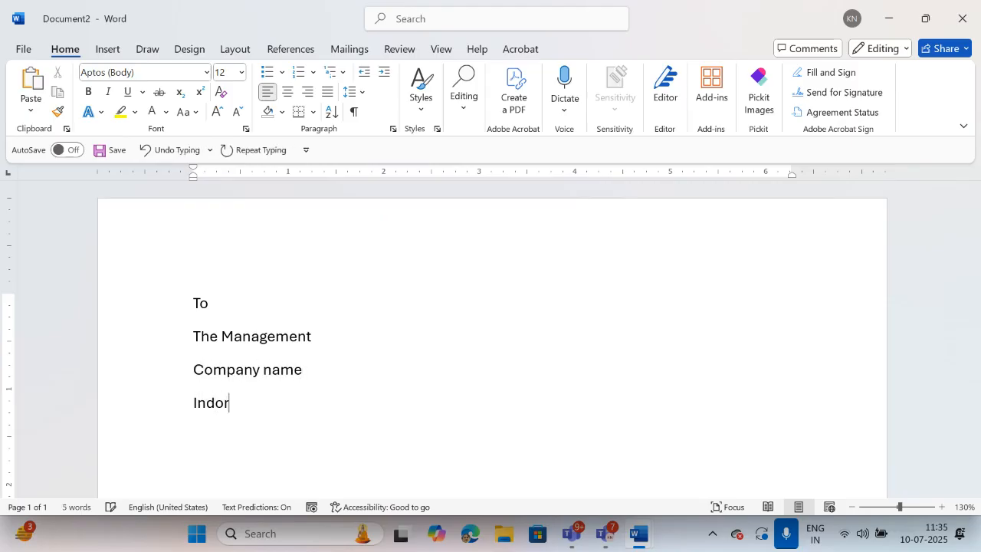
pyautogui.press('Return')
pyautogui.write('Respected Sir,')
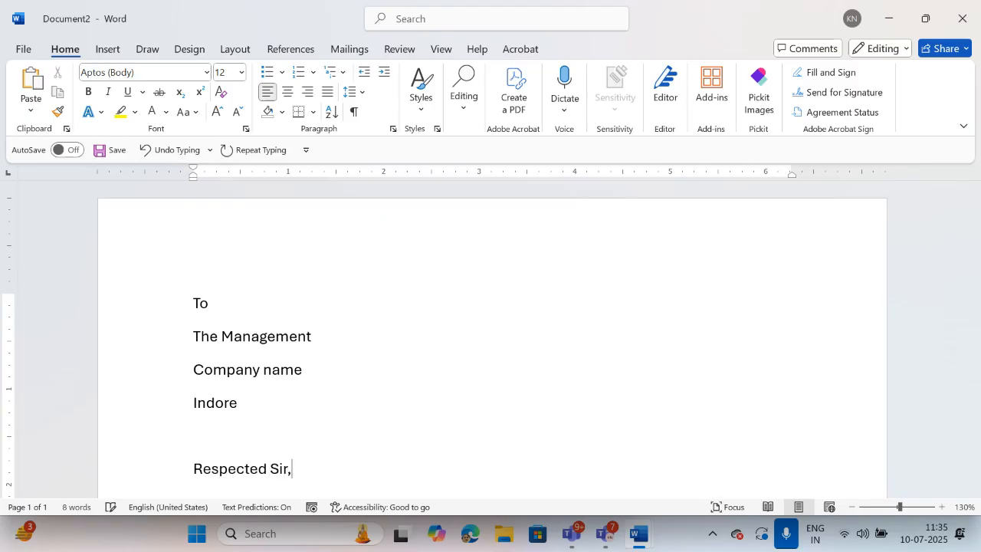
pyautogui.press('Return')
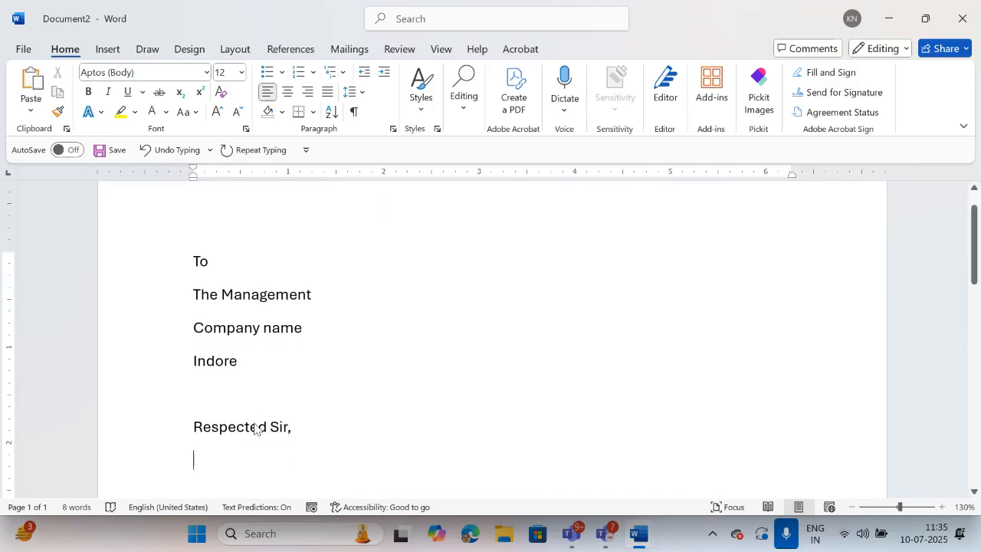
# Paste the two paragraphs, then close with 'Thanks' and the sender's name in brackets.
pyautogui.hotkey('ctrl', 'v')
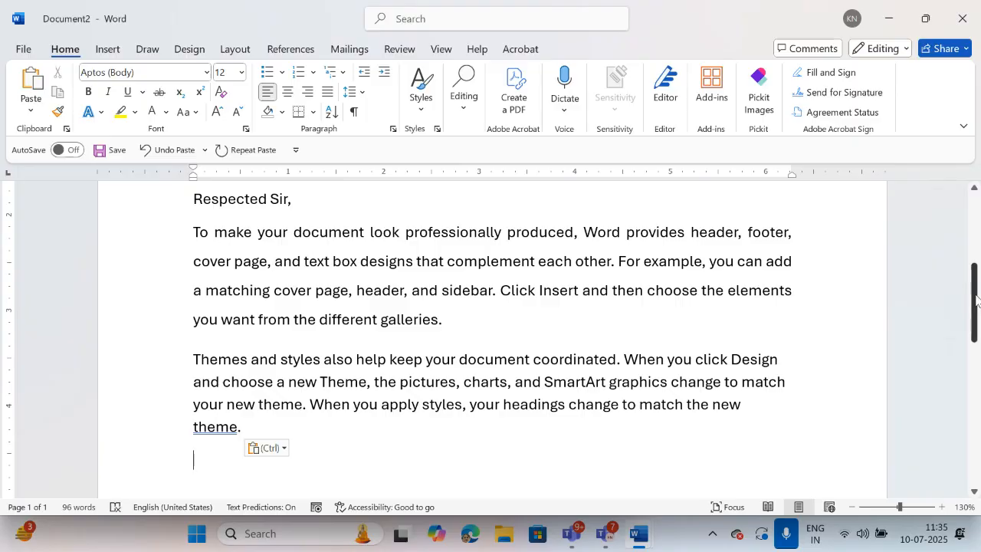
pyautogui.moveTo(974, 303); pyautogui.dragTo(980, 328)
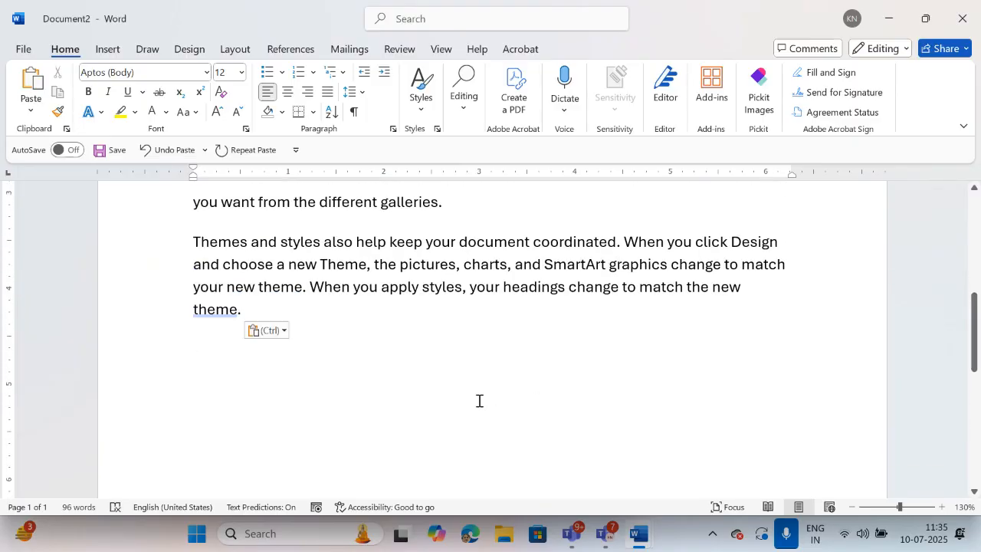
pyautogui.press('Return')
pyautogui.press('Return')
pyautogui.press('Return')
pyautogui.press('Return')
pyautogui.press('Return')
pyautogui.press('Return')
pyautogui.press('Return')
pyautogui.press('Return')
pyautogui.press('Return')
pyautogui.press('Return')
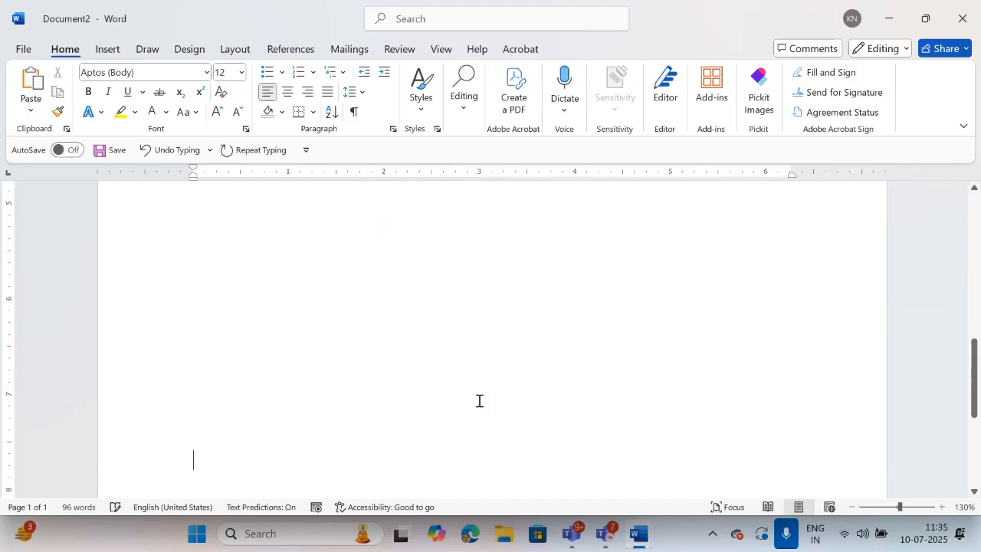
pyautogui.write('Thanks')
pyautogui.press('Return')
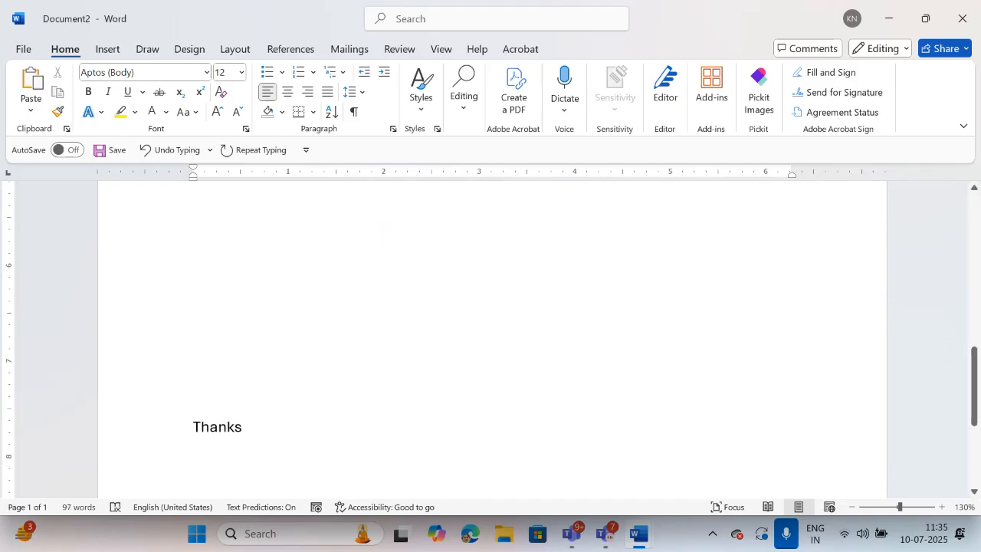
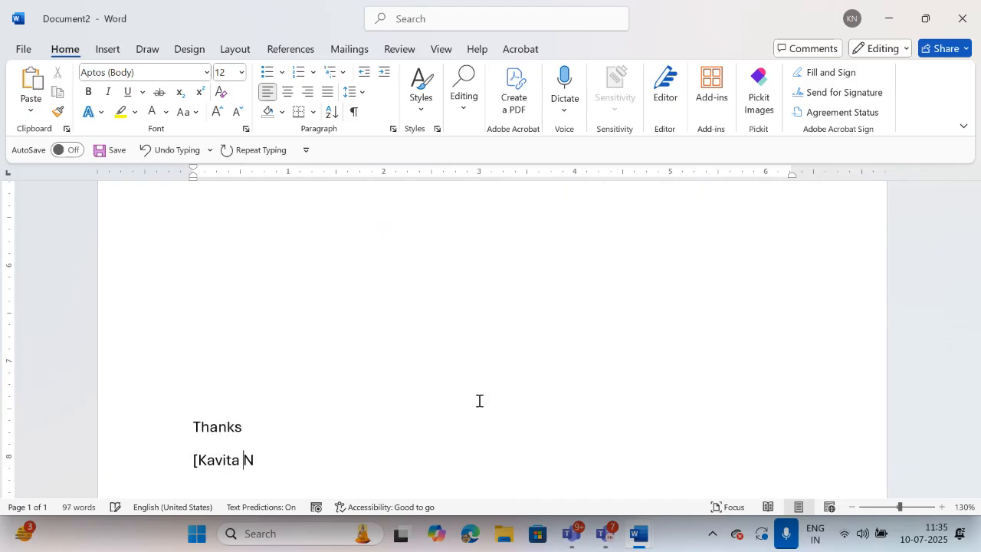
pyautogui.press('Return')
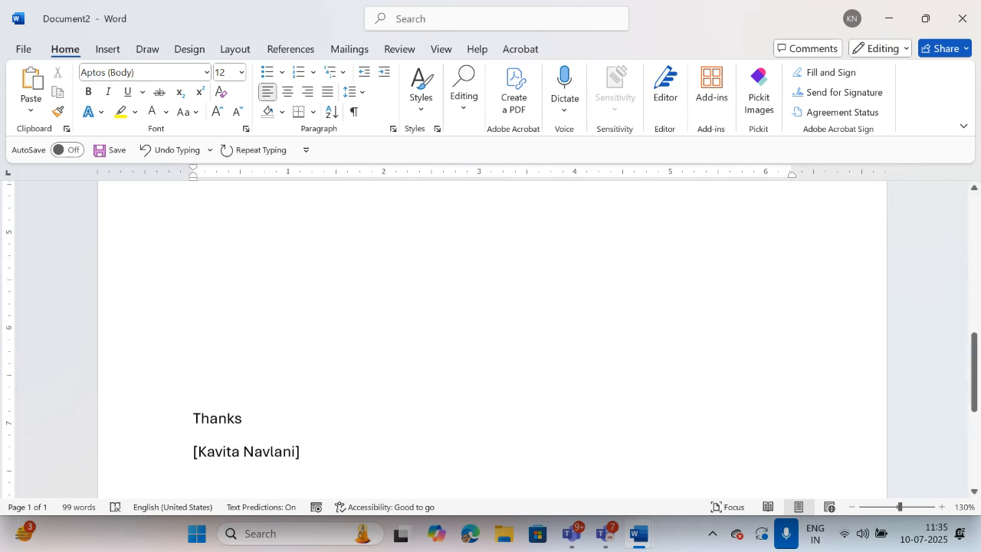
pyautogui.scroll(5, 490, 337)
pyautogui.click(294, 189)
pyautogui.scroll(1, 490, 337)
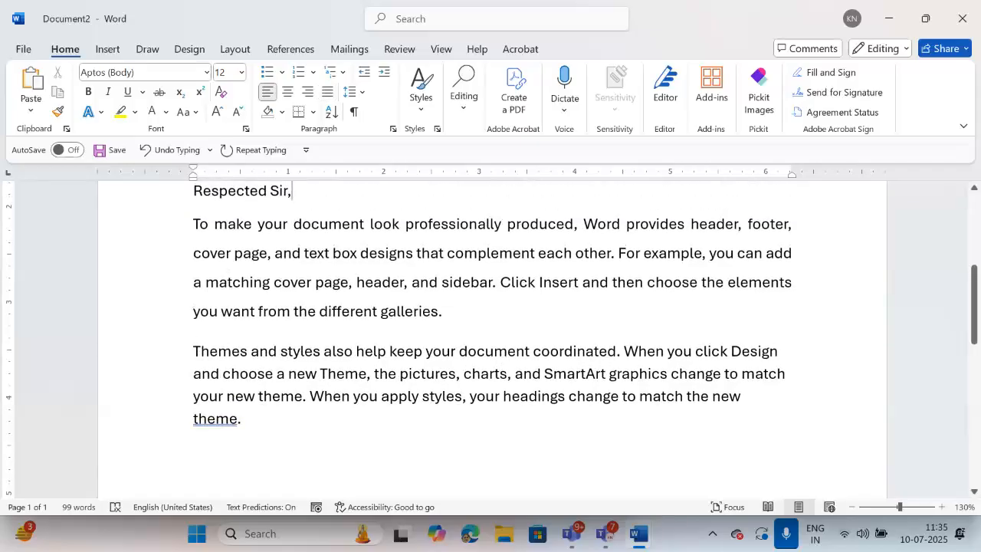
pyautogui.click(288, 223)
# Apply double line spacing (Ctrl+2) to the 'Themes and styles' paragraph.
pyautogui.press('Left')
pyautogui.press('Left')
pyautogui.press('Left')
pyautogui.press('Left')
pyautogui.press('Left')
pyautogui.press('Left')
pyautogui.press('Left')
pyautogui.press('Left')
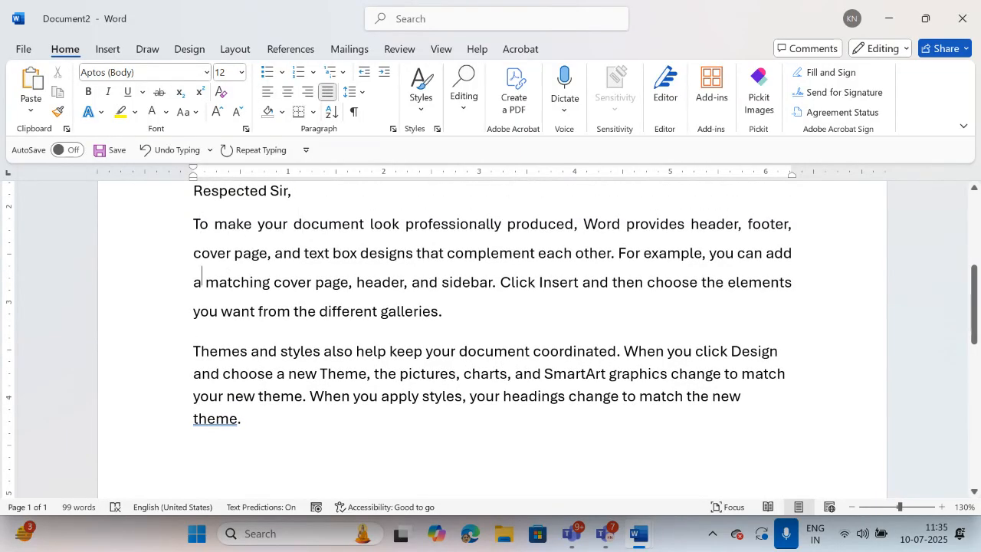
pyautogui.press('Down')
pyautogui.press('Down')
pyautogui.press('Down')
pyautogui.press('Up')
pyautogui.press('Up')
pyautogui.press('Up')
pyautogui.press('Up')
pyautogui.press('Up')
pyautogui.press('Up')
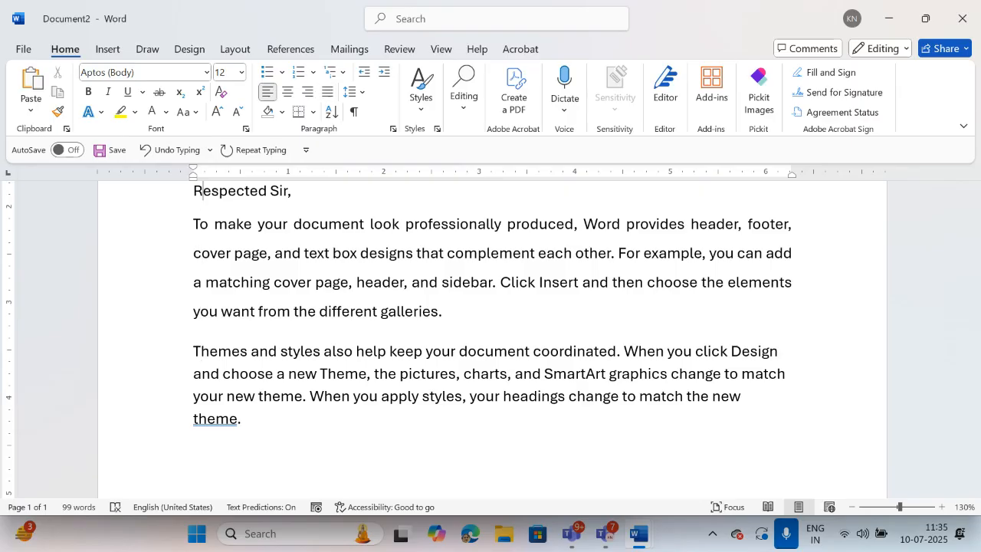
pyautogui.press('Down')
pyautogui.hotkey('shift', 'Down')
pyautogui.hotkey('shift', 'Down')
pyautogui.hotkey('shift', 'Down')
pyautogui.hotkey('shift', 'Down')
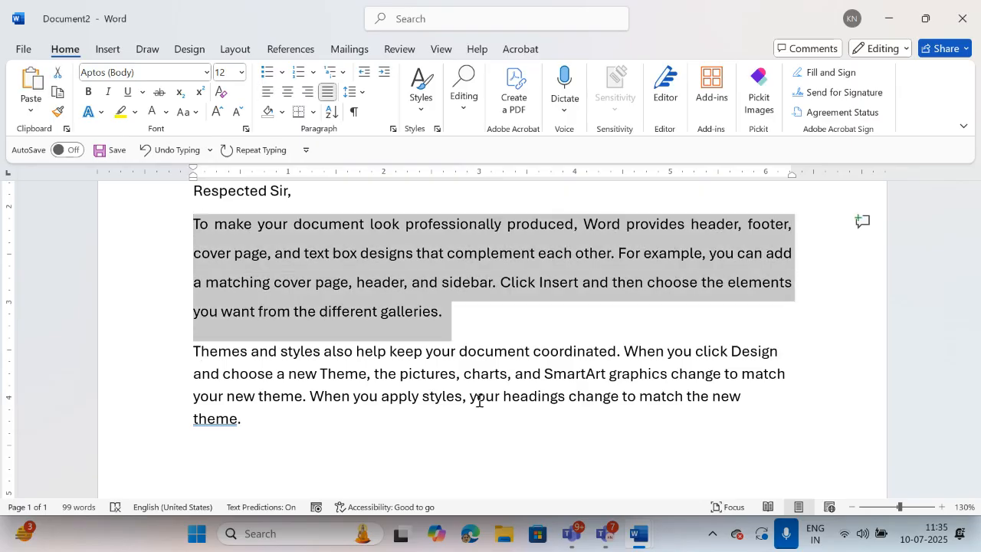
pyautogui.press('Down')
pyautogui.press('Up')
pyautogui.hotkey('shift', 'Down')
pyautogui.hotkey('shift', 'Down')
pyautogui.hotkey('shift', 'Down')
pyautogui.hotkey('shift', 'Down')
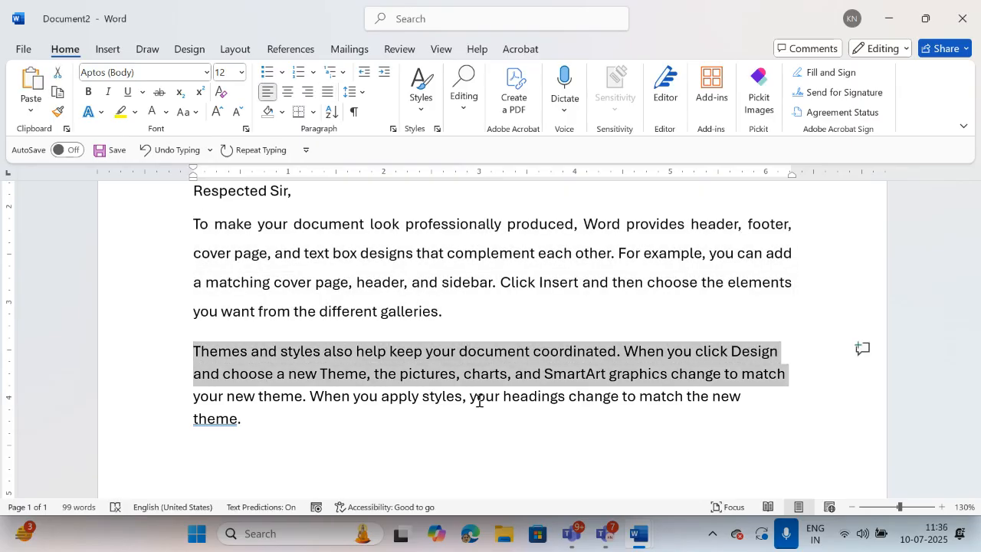
pyautogui.hotkey('ctrl', '2')
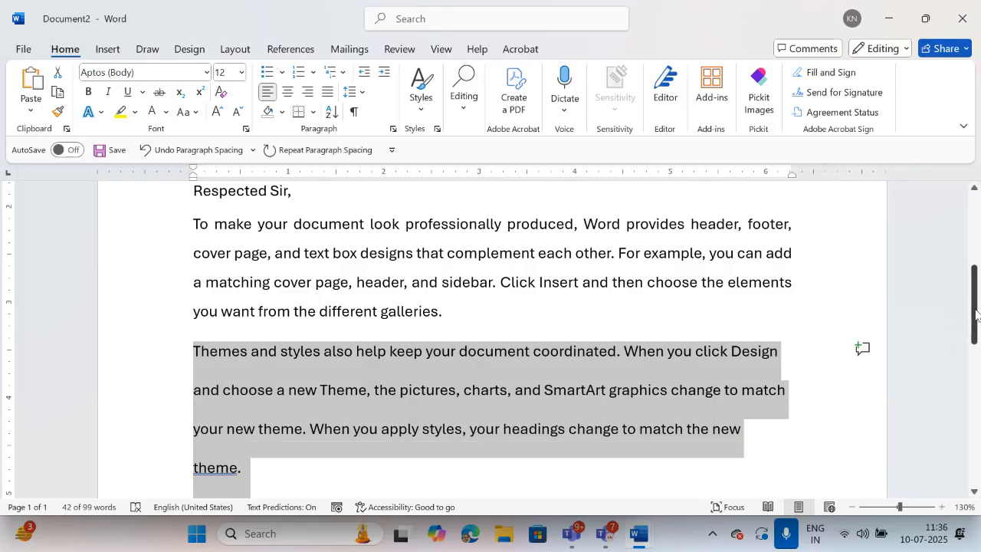
# Select the whole 'To make' paragraph.
pyautogui.moveTo(979, 299)
pyautogui.mouseDown()
pyautogui.moveTo(978, 410)
pyautogui.moveTo(973, 313)
pyautogui.mouseUp()
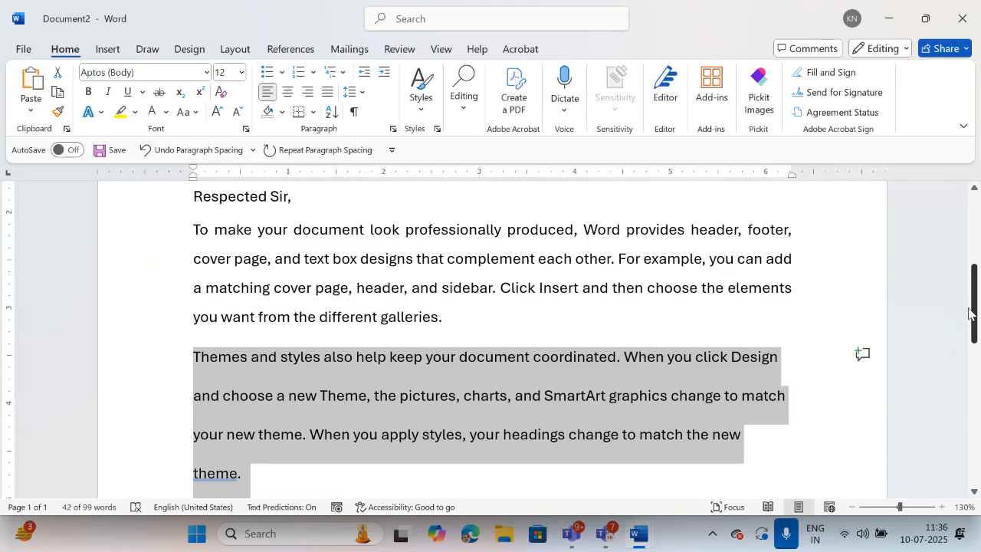
pyautogui.click(333, 195)
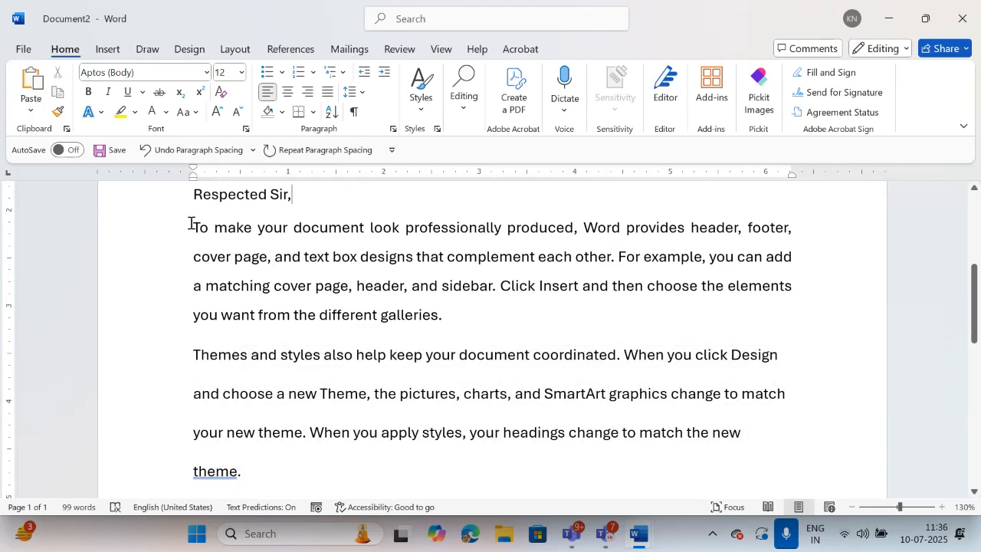
pyautogui.moveTo(191, 225); pyautogui.dragTo(451, 320)
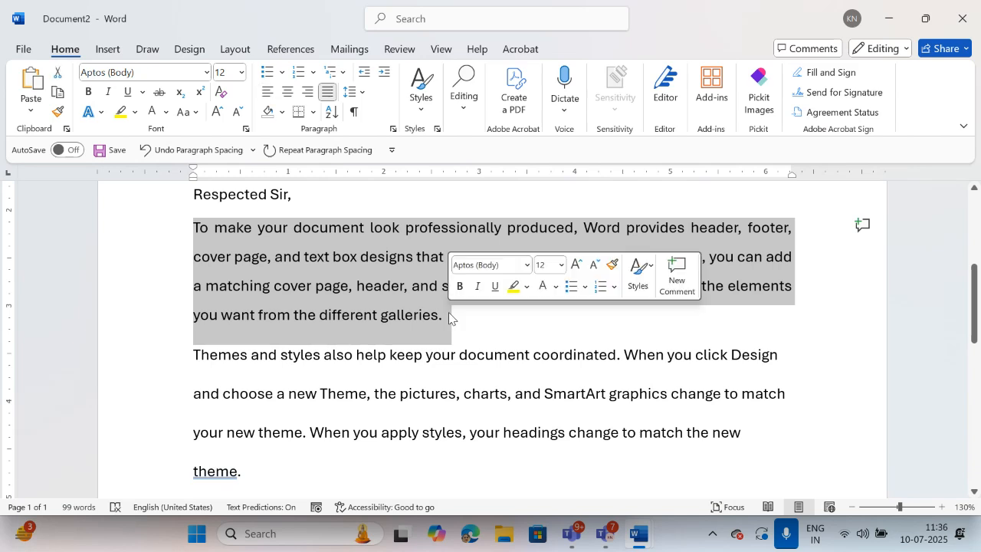
# Give the 'To make' paragraph 36 pt of space before it.
pyautogui.click(392, 128)
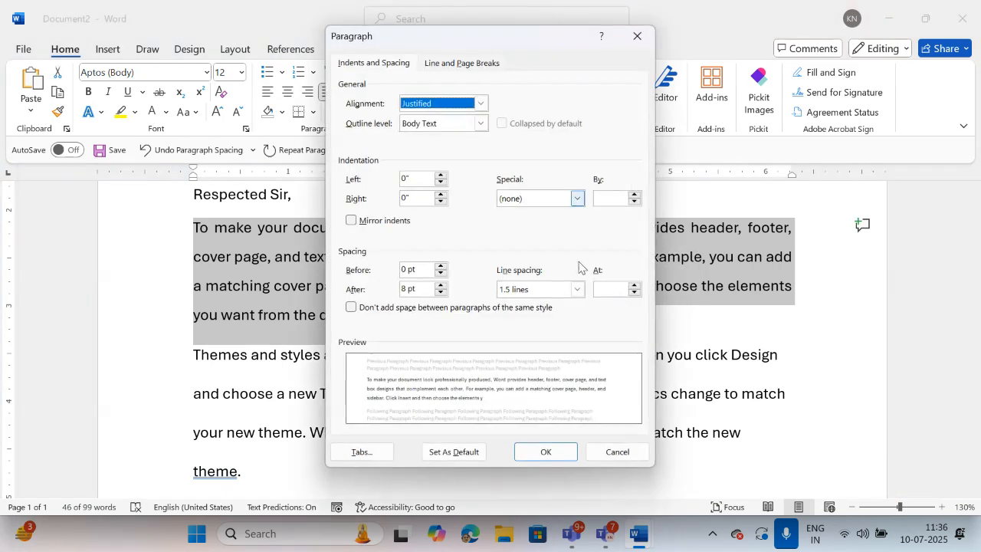
pyautogui.click(440, 265)
pyautogui.click(440, 265)
pyautogui.click(441, 265)
pyautogui.click(441, 265)
pyautogui.click(441, 265)
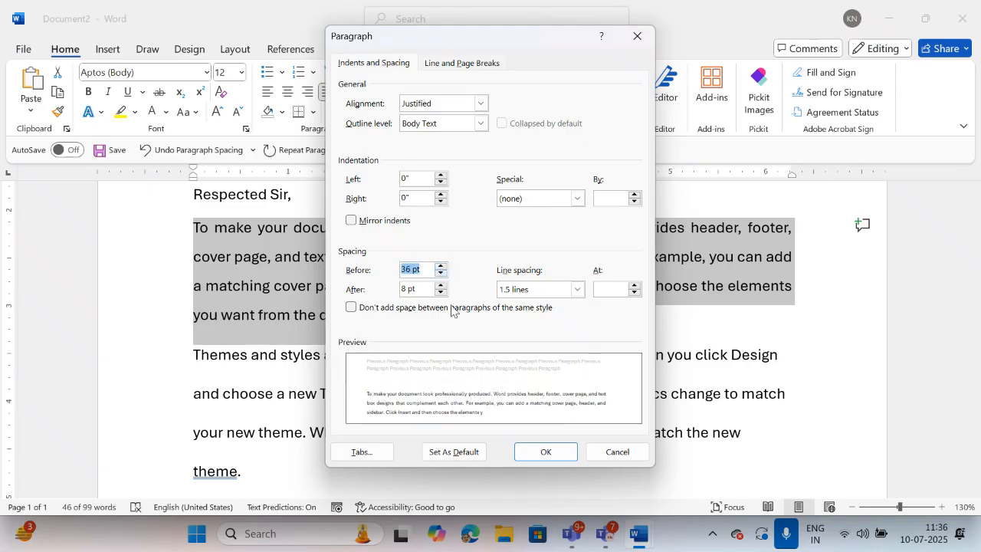
pyautogui.click(544, 452)
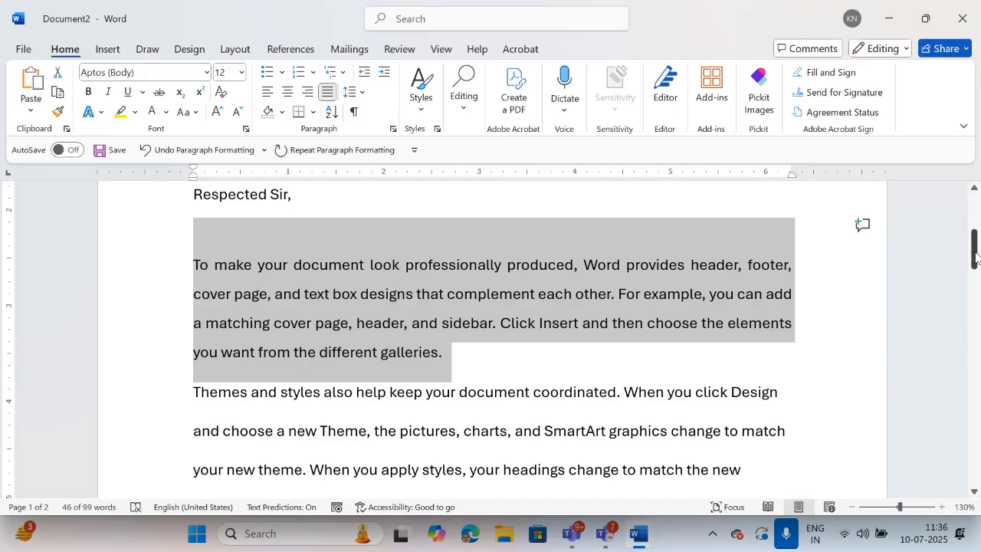
pyautogui.moveTo(976, 256); pyautogui.dragTo(974, 276)
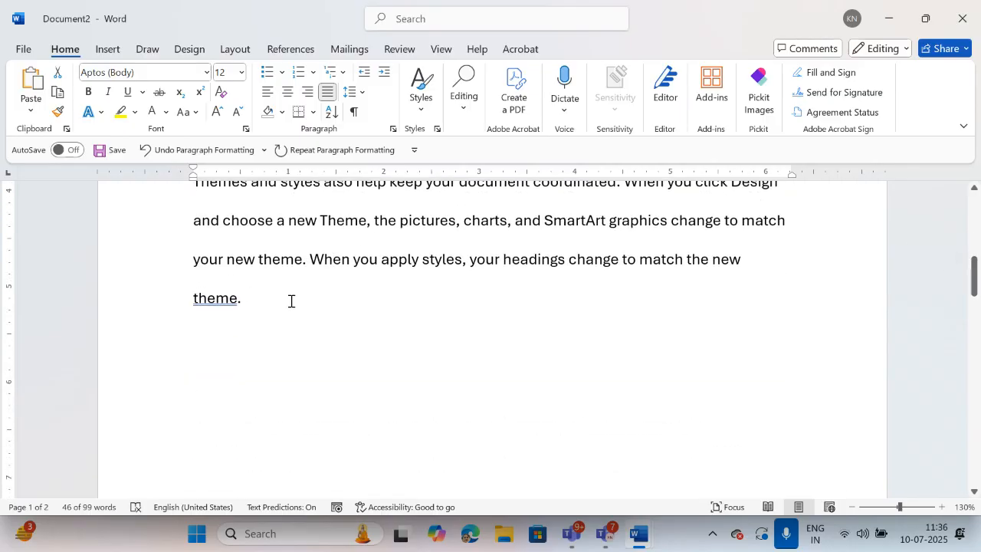
pyautogui.moveTo(274, 306); pyautogui.dragTo(153, 330)
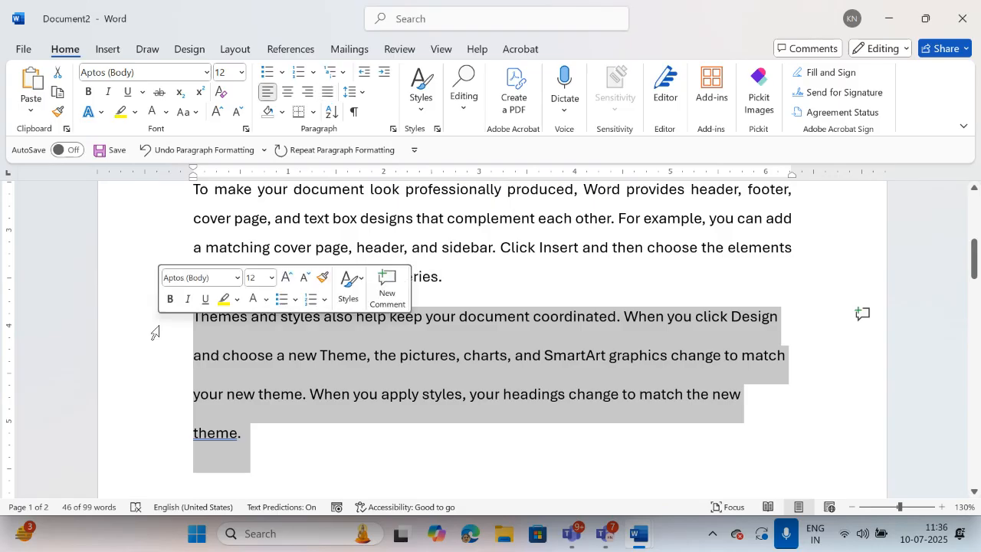
# Set the space before the 'Themes and styles' paragraph to 30 pt.
pyautogui.click(392, 128)
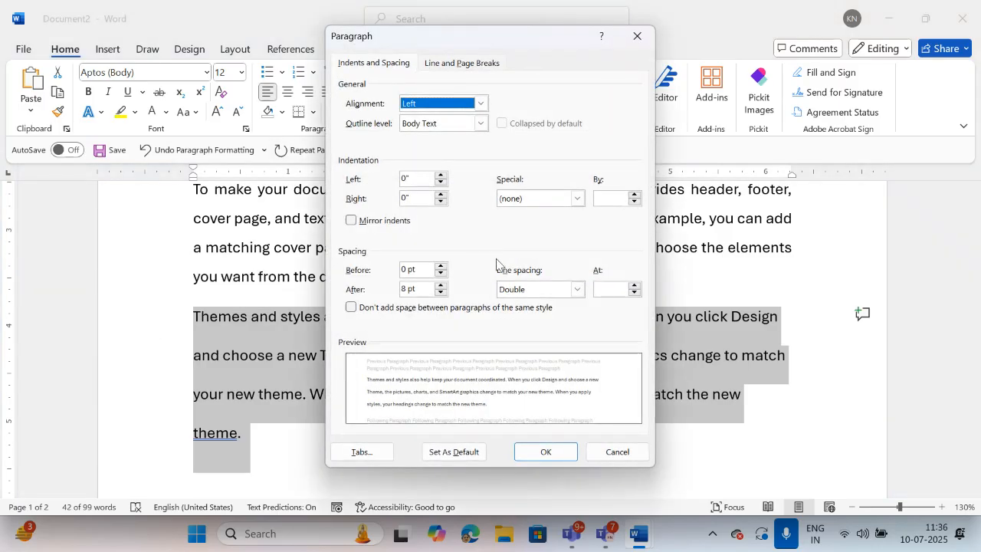
pyautogui.click(440, 267)
pyautogui.click(441, 267)
pyautogui.click(441, 266)
pyautogui.click(441, 267)
pyautogui.click(441, 267)
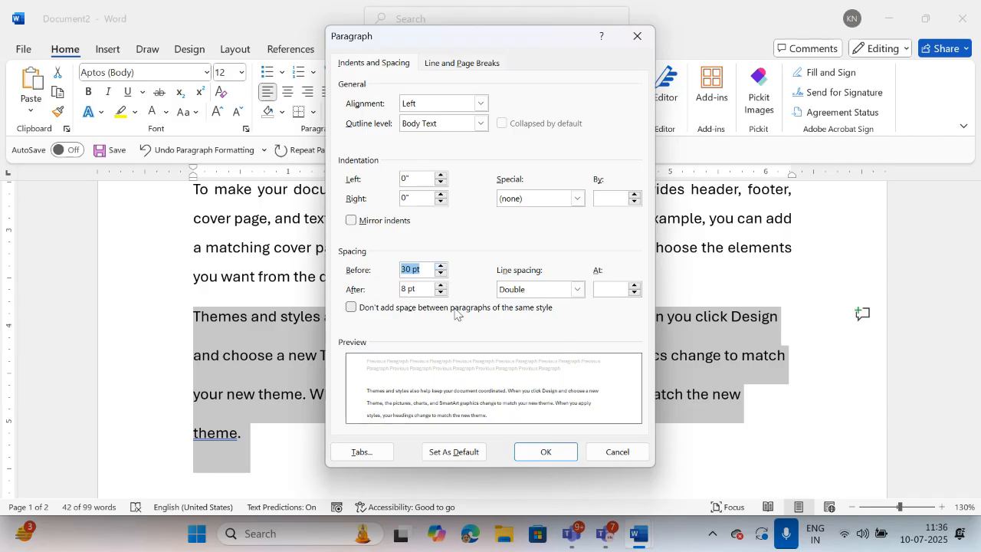
pyautogui.click(441, 286)
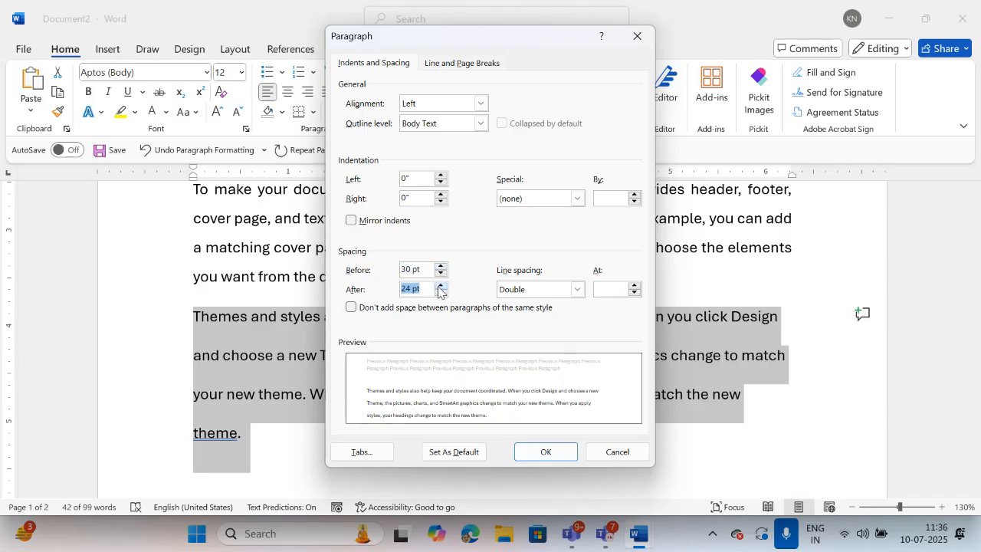
pyautogui.click(545, 451)
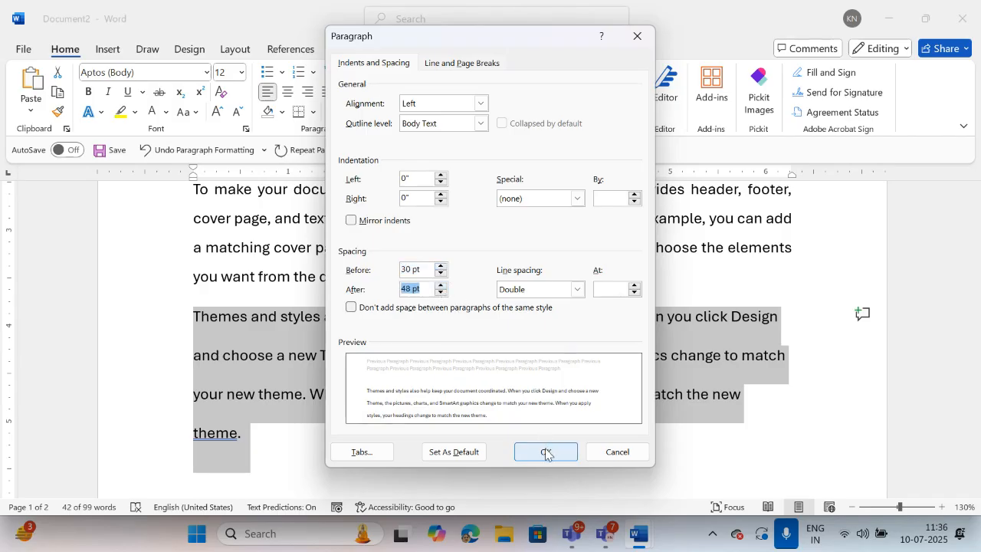
pyautogui.moveTo(975, 268); pyautogui.dragTo(977, 293)
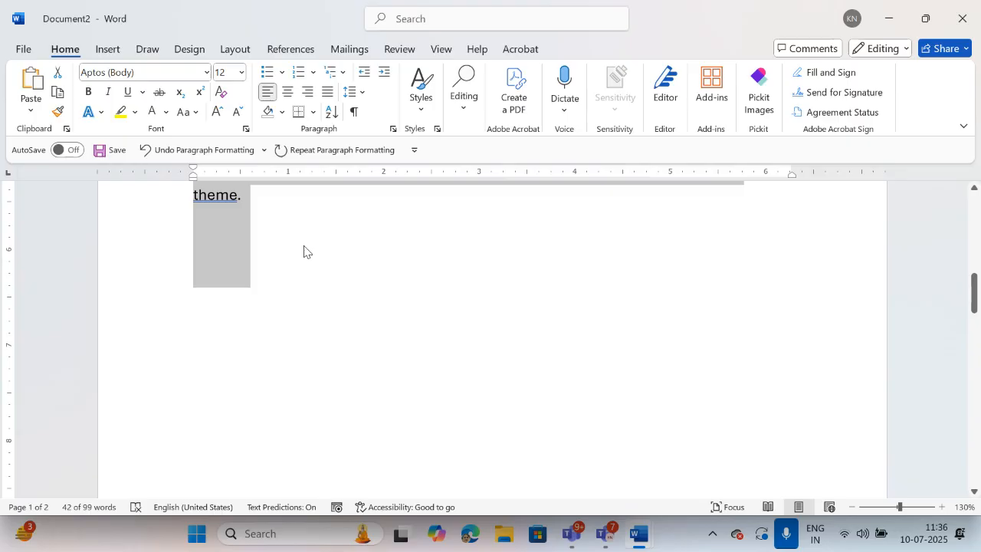
# Set the paragraph's space after to 24 pt.
pyautogui.click(393, 128)
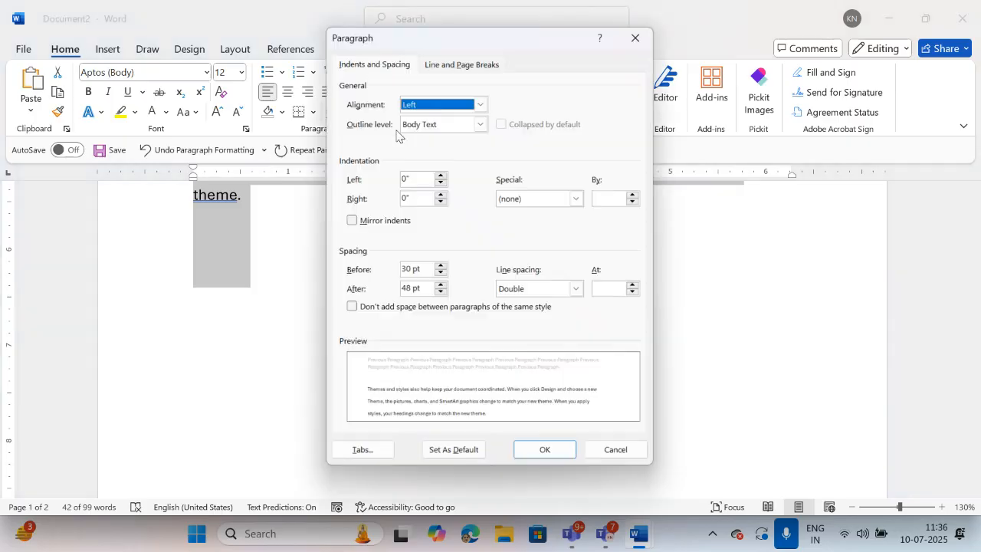
pyautogui.doubleClick(441, 293)
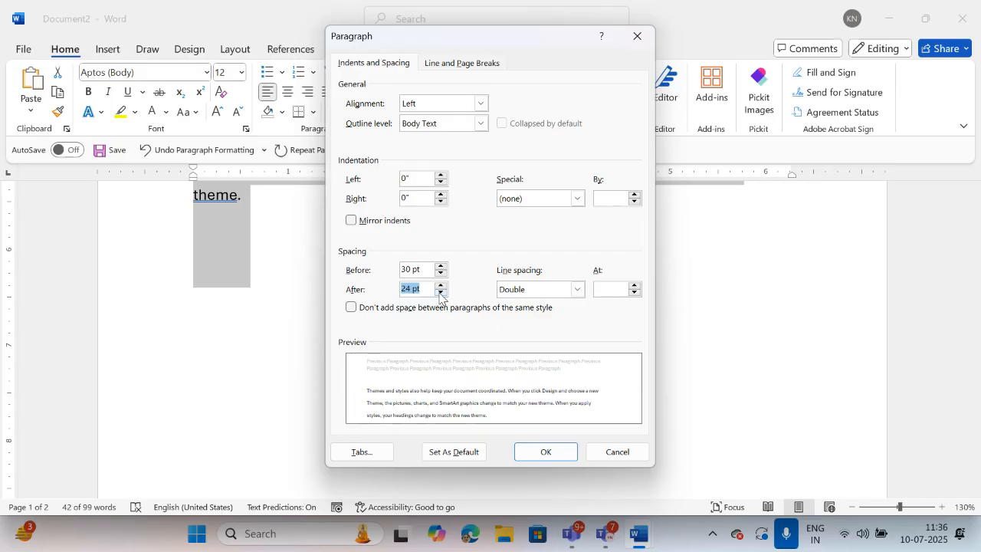
pyautogui.click(441, 292)
pyautogui.doubleClick(440, 284)
pyautogui.click(441, 285)
pyautogui.click(555, 448)
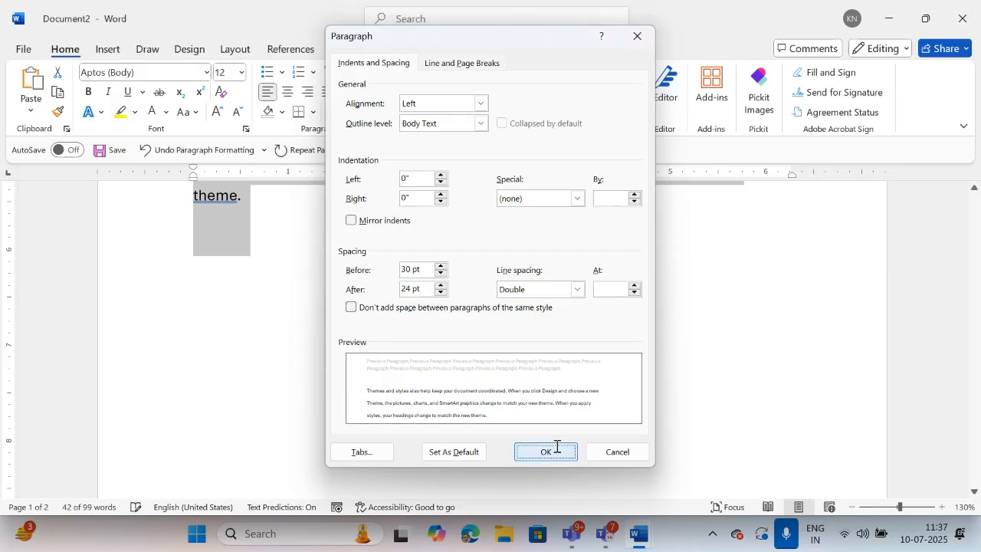
# Delete the empty line below the paragraph so the letter fits on one page.
pyautogui.click(264, 257)
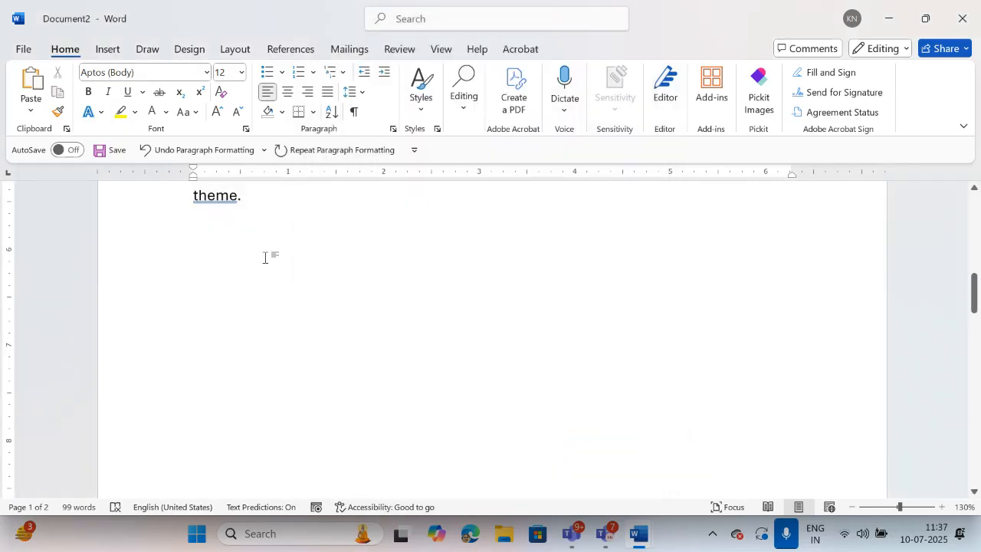
pyautogui.press('Delete')
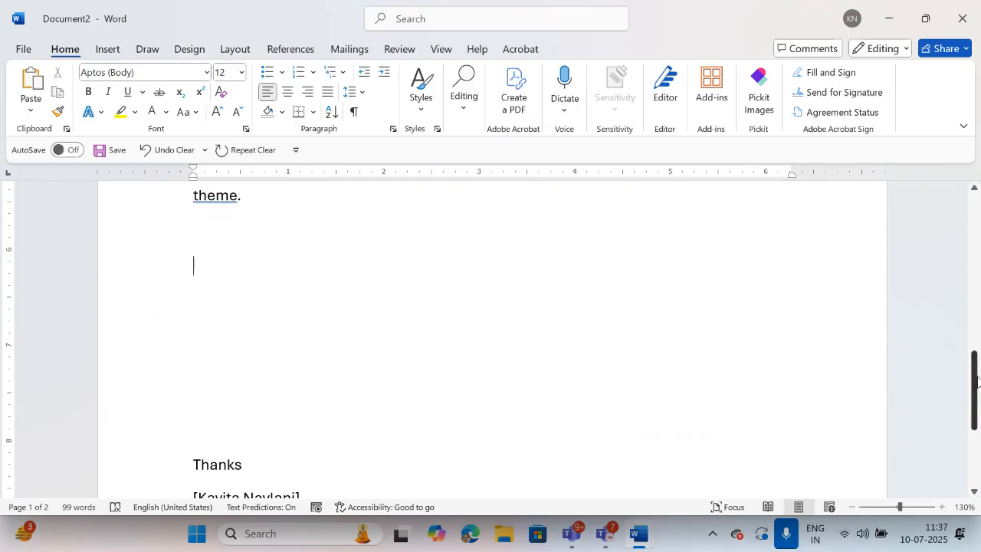
pyautogui.moveTo(979, 374); pyautogui.dragTo(979, 337)
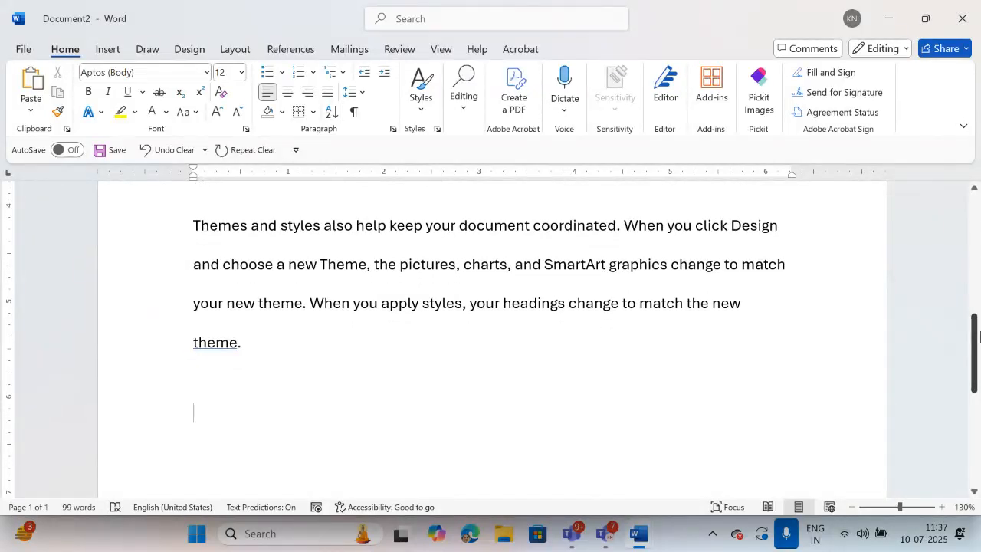
pyautogui.hotkey('alt', 'Tab')
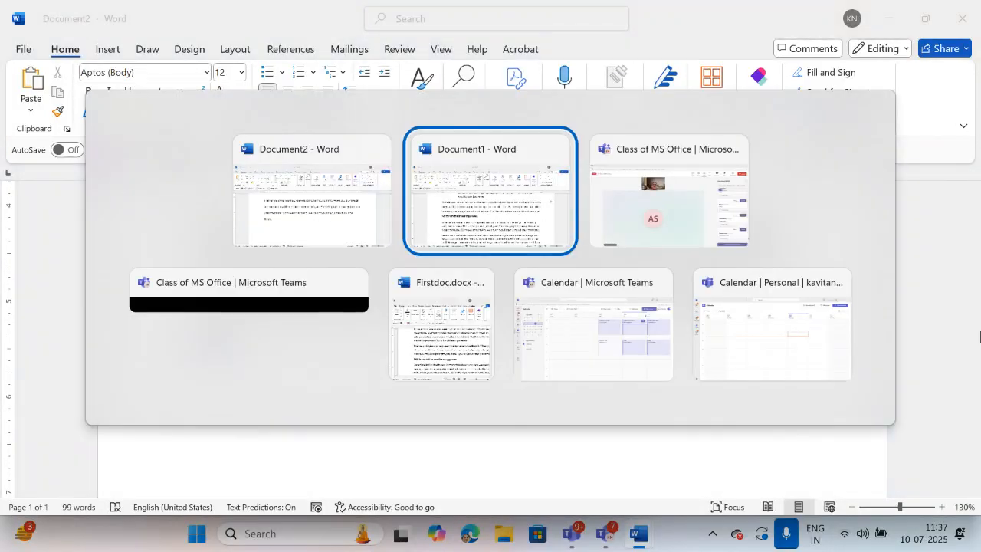
# Switch to the Teams live class and scroll through its Q&A question list.
pyautogui.hotkey('alt', 'Tab')
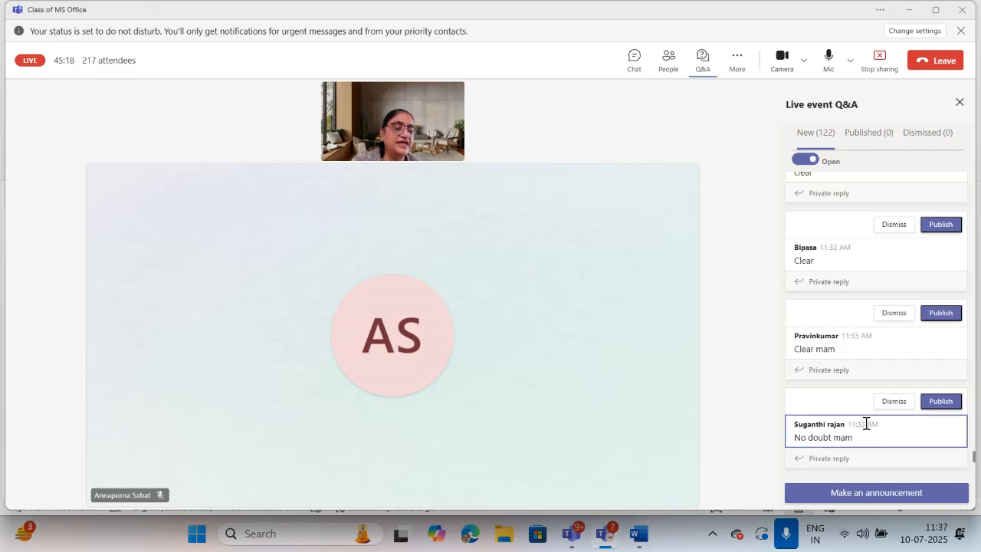
pyautogui.scroll(-5, 867, 425)
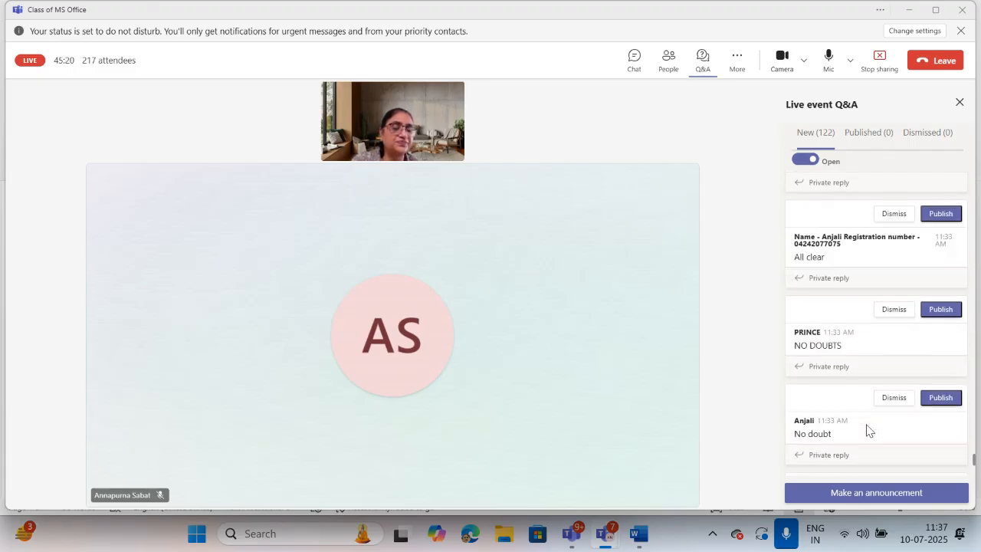
pyautogui.scroll(-5, 866, 429)
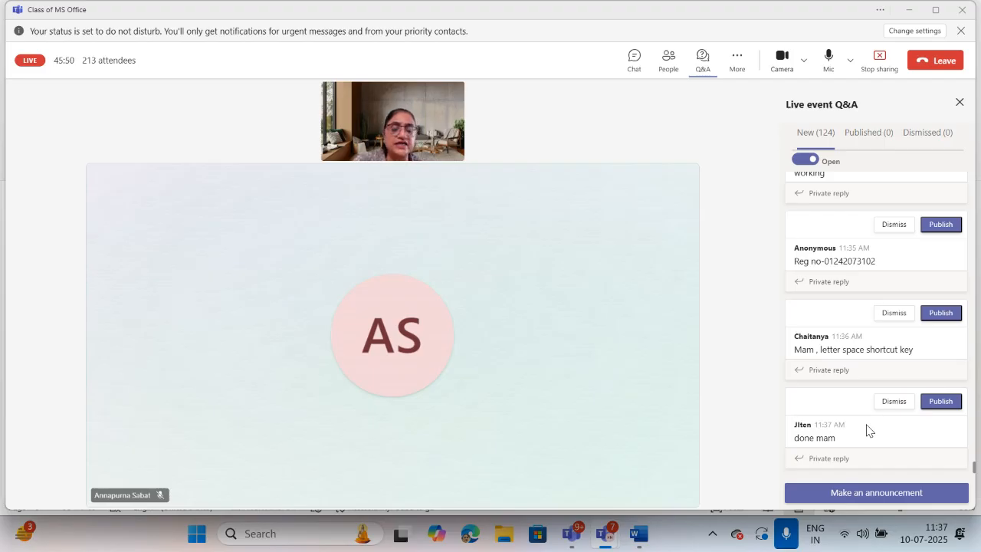
# Type 'Ist level' below the Themes paragraph with 'st' in superscript.
pyautogui.hotkey('alt', 'Tab')
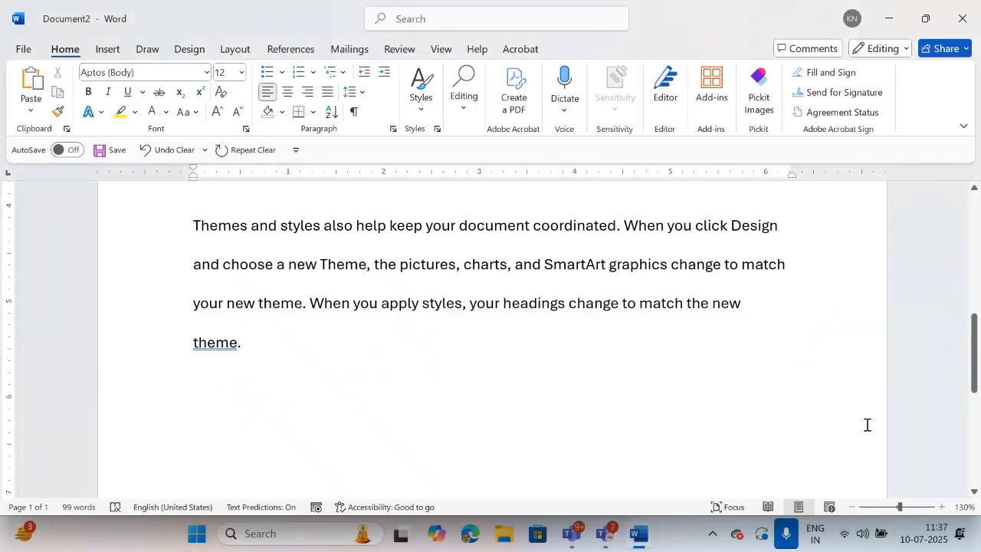
pyautogui.write('level')
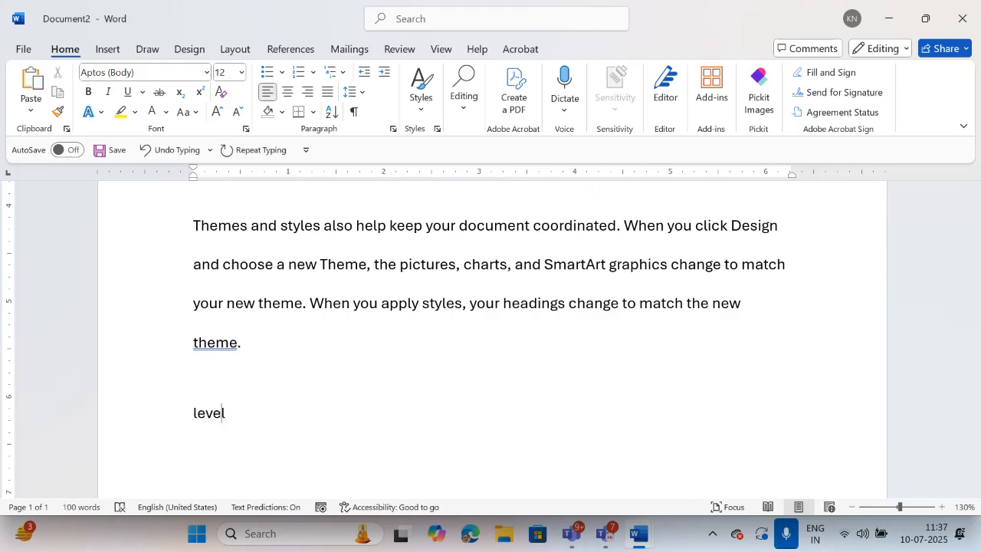
pyautogui.press('Home')
pyautogui.write('Ist')
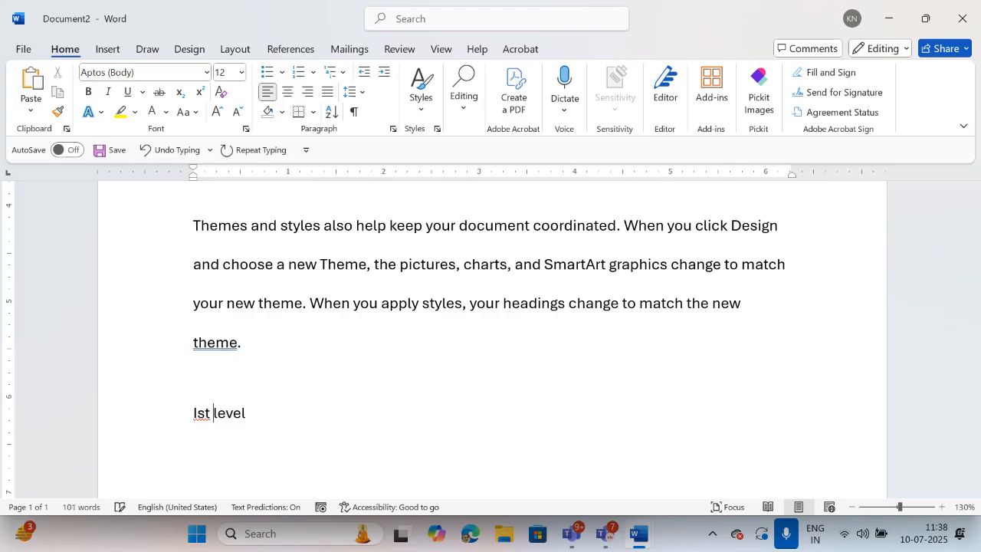
pyautogui.hotkey('shift', 'Left')
pyautogui.hotkey('shift', 'Left')
pyautogui.hotkey('shift', 'Left')
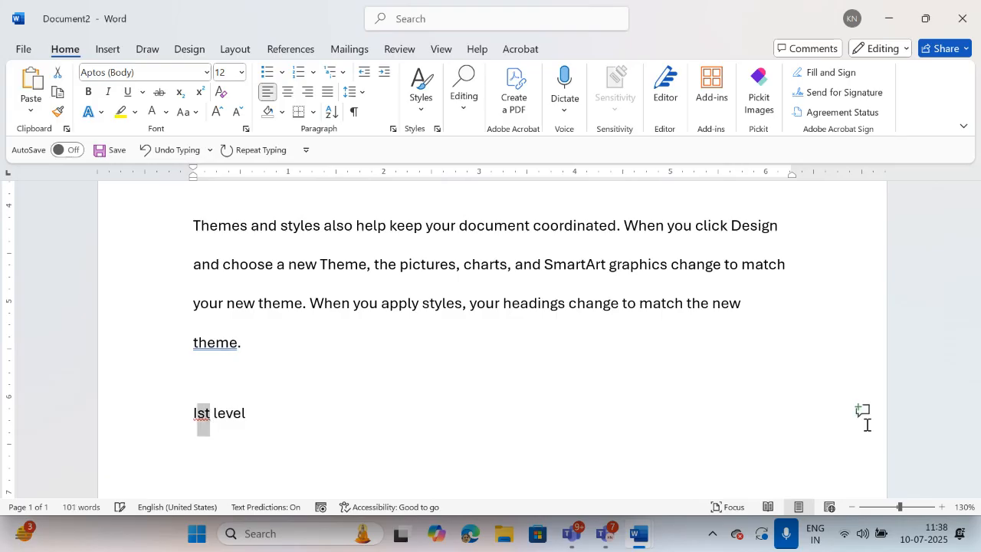
pyautogui.hotkey('ctrl', 'shift', '=')
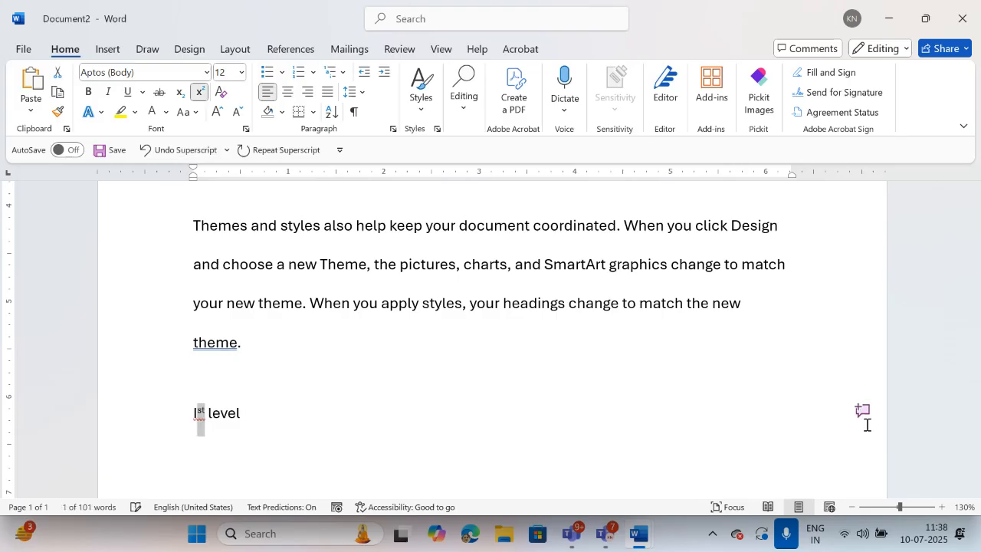
# Add a new line 'IInd Level' with 'nd' in superscript.
pyautogui.click(255, 414)
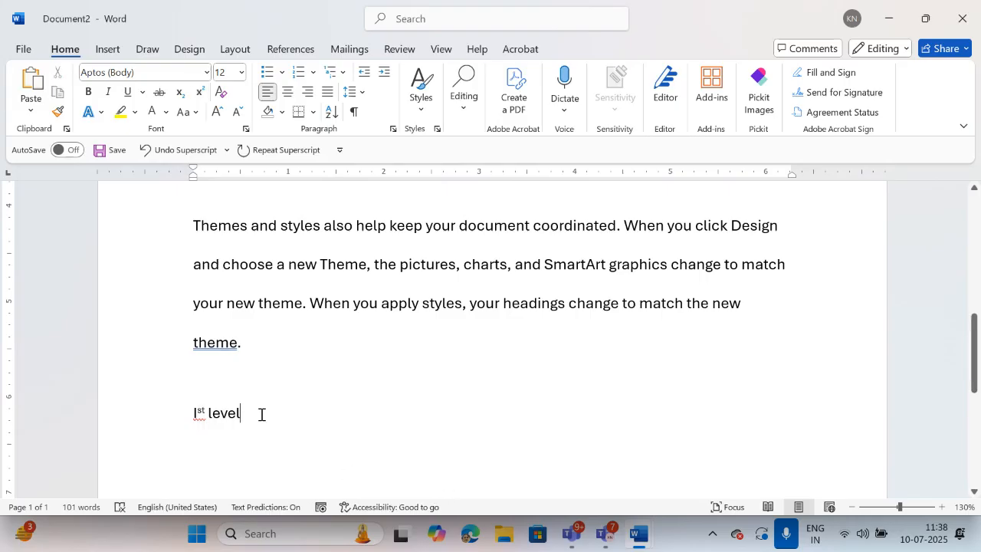
pyautogui.press('Return')
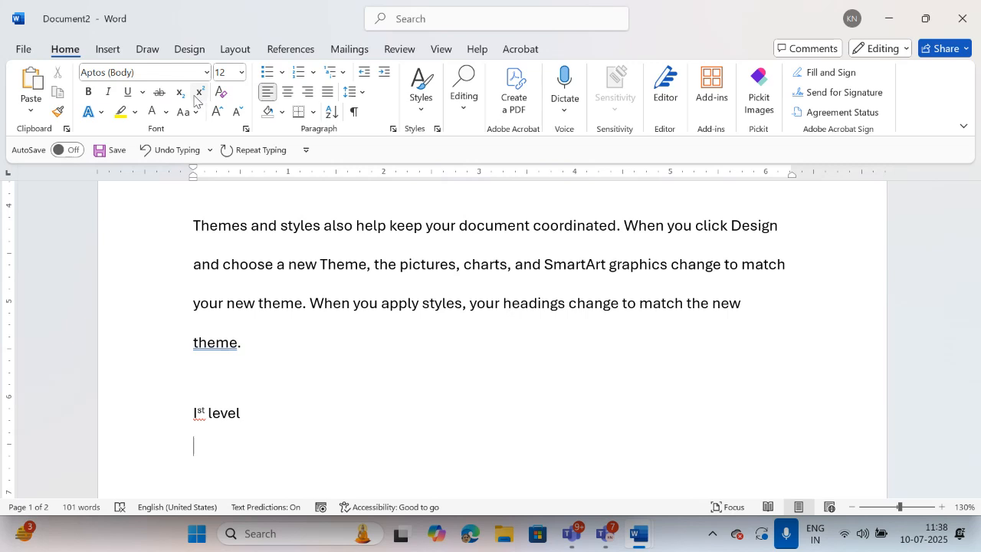
pyautogui.click(204, 414)
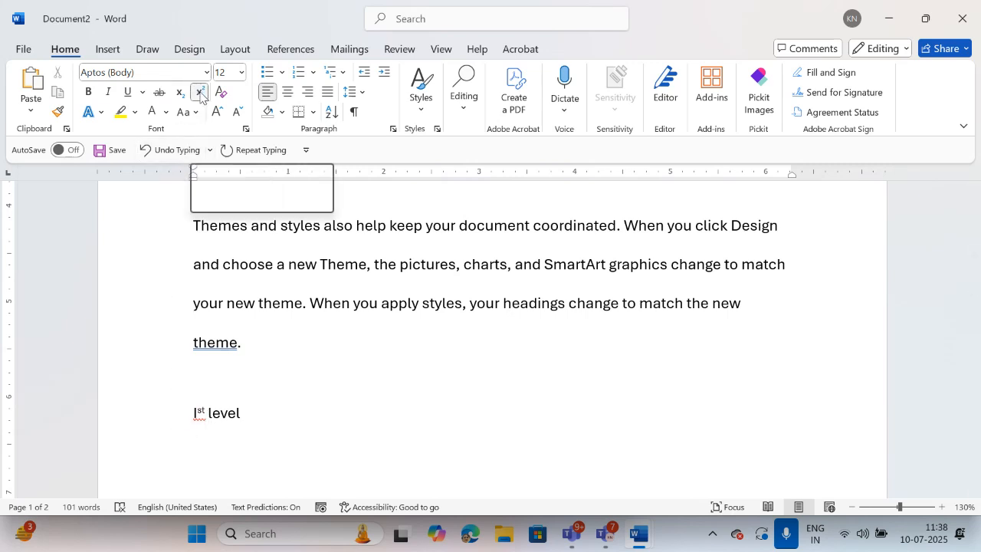
pyautogui.click(251, 420)
pyautogui.press('Return')
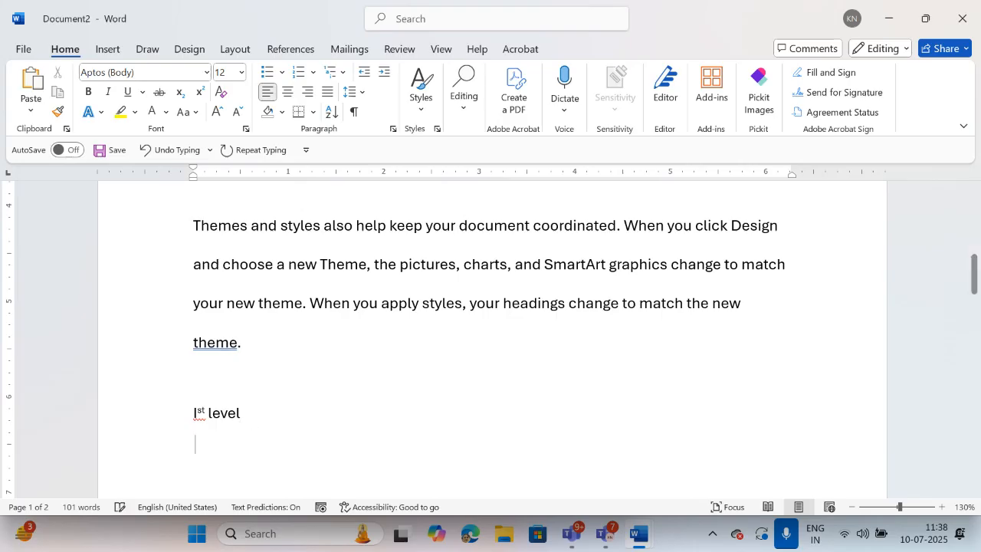
pyautogui.write('IInd Level')
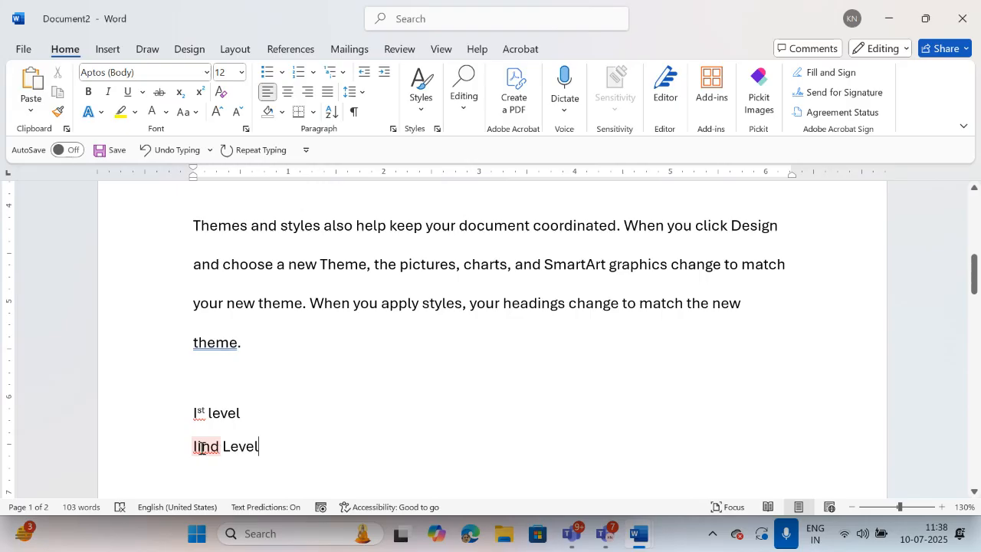
pyautogui.moveTo(201, 452); pyautogui.dragTo(219, 449)
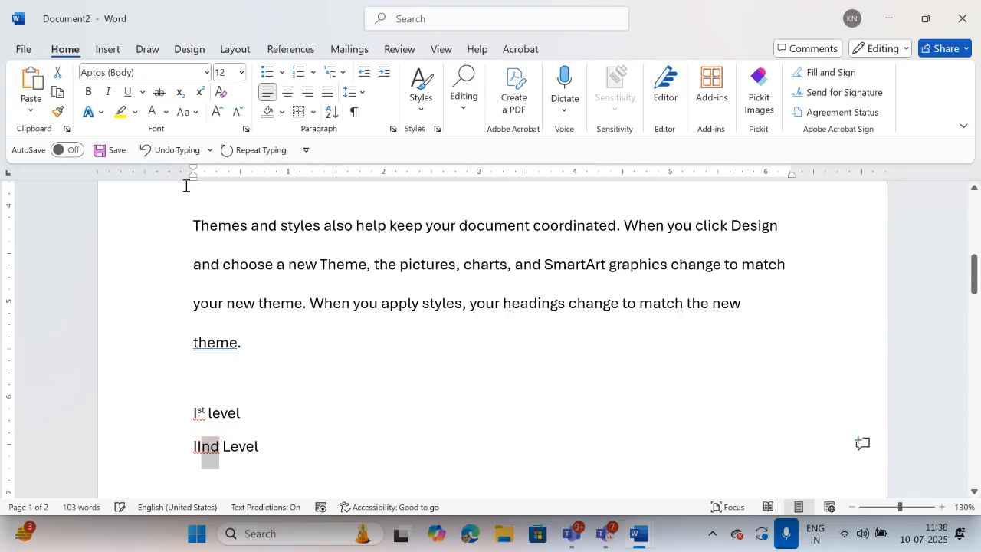
pyautogui.click(200, 92)
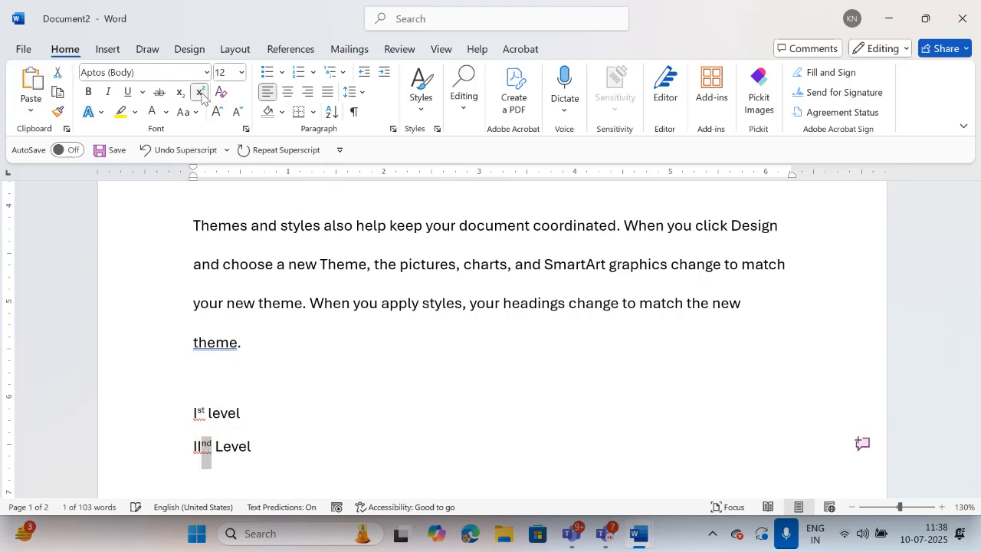
pyautogui.click(243, 462)
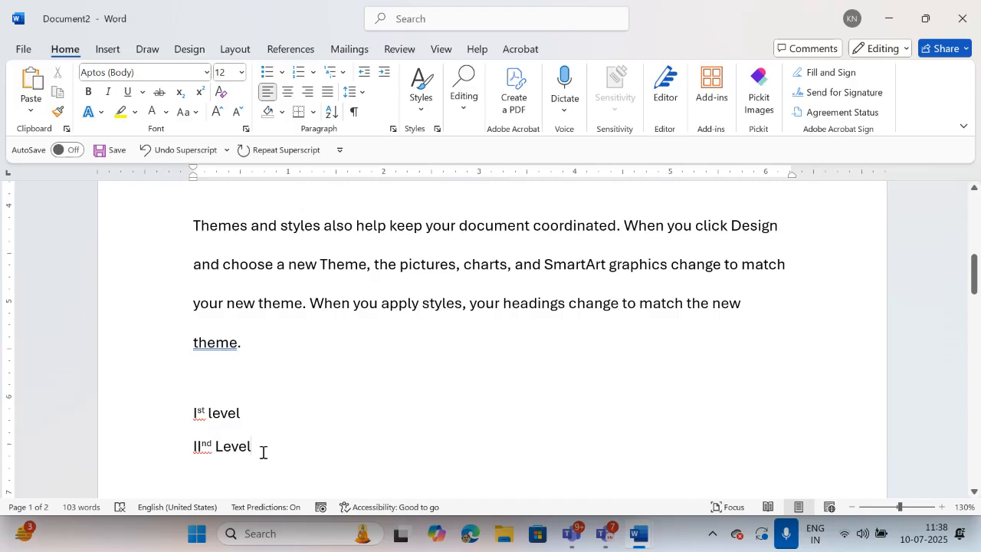
# Browse the Teams live event Q&A messages, then return to Document2 in Word.
pyautogui.hotkey('alt', 'Tab')
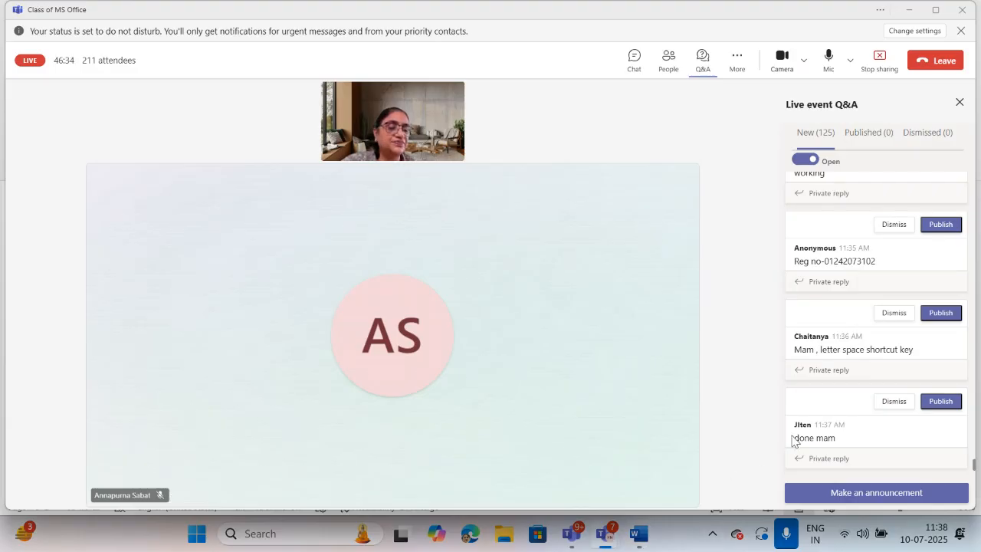
pyautogui.click(859, 443)
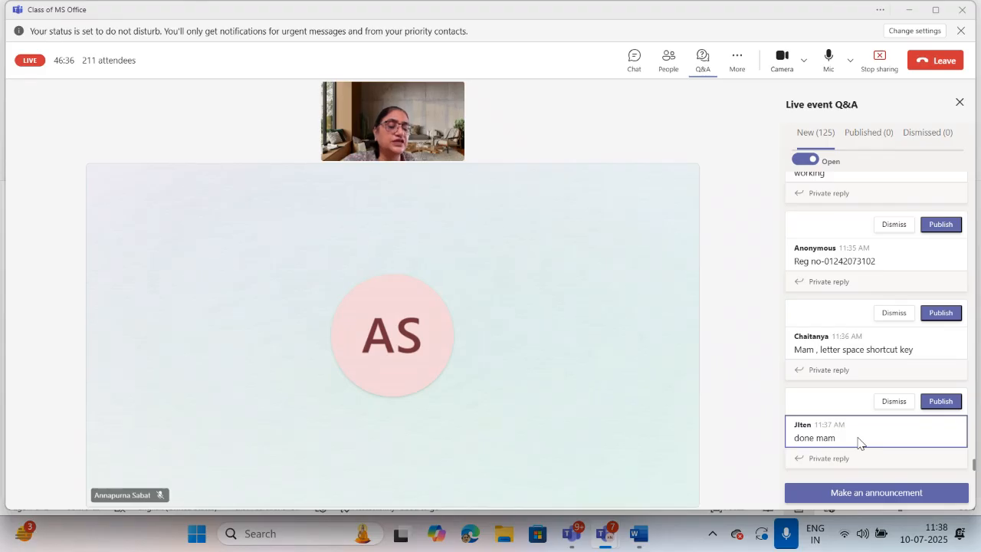
pyautogui.scroll(3, 859, 443)
pyautogui.scroll(2, 859, 443)
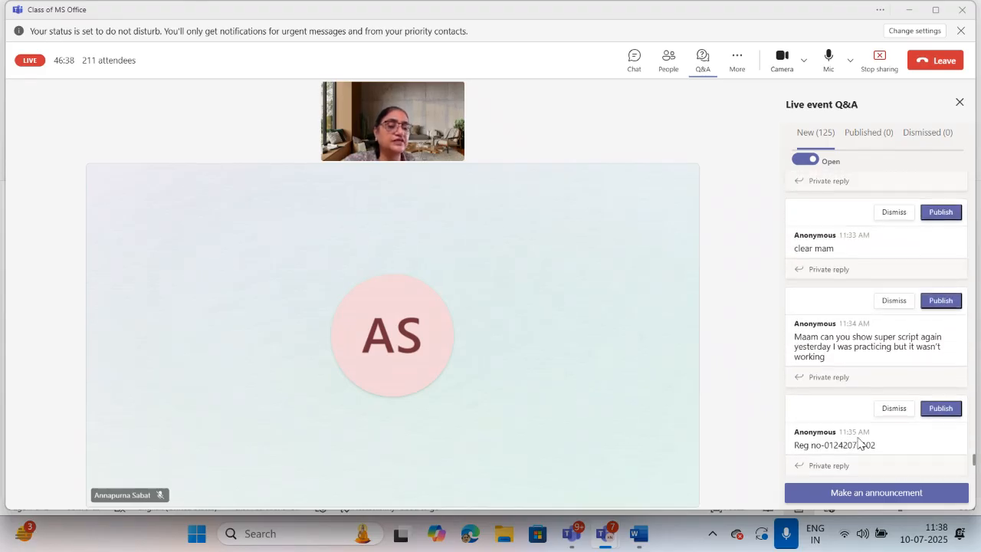
pyautogui.scroll(-5, 859, 443)
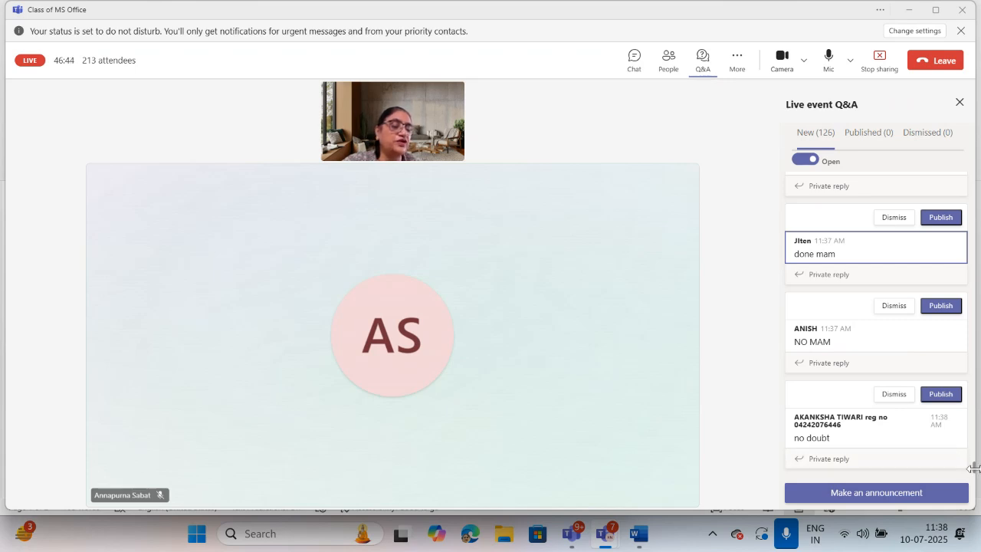
pyautogui.moveTo(973, 468); pyautogui.dragTo(970, 481)
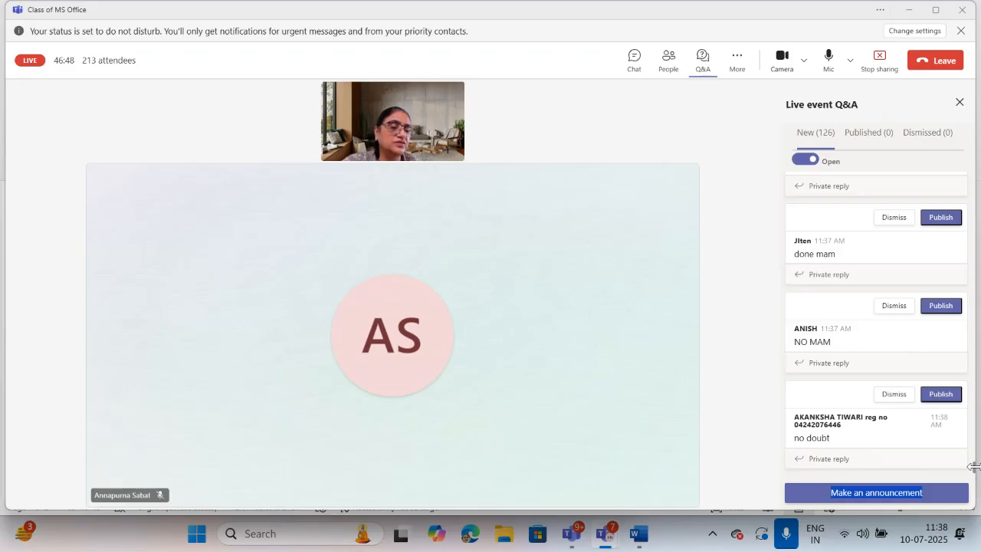
pyautogui.scroll(3, 973, 468)
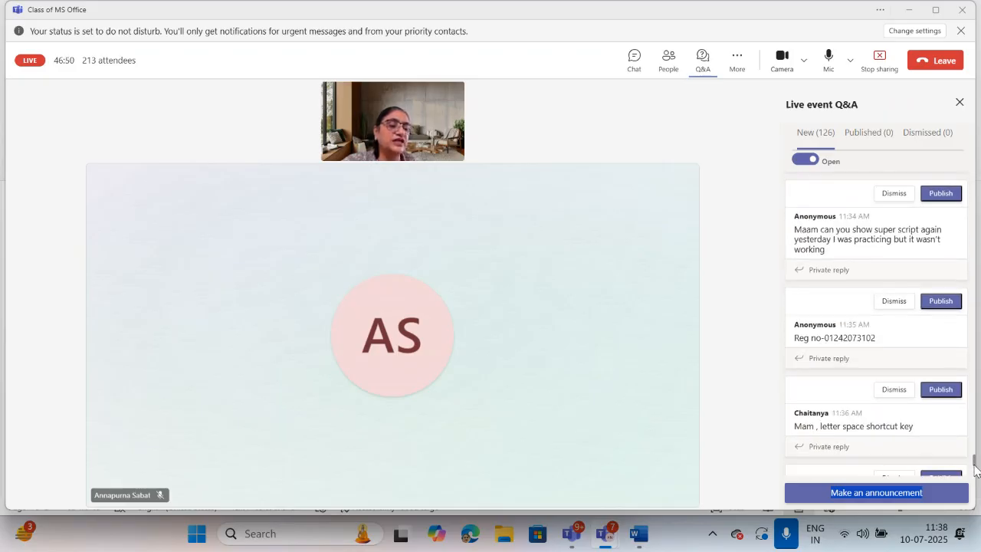
pyautogui.moveTo(976, 468); pyautogui.dragTo(977, 498)
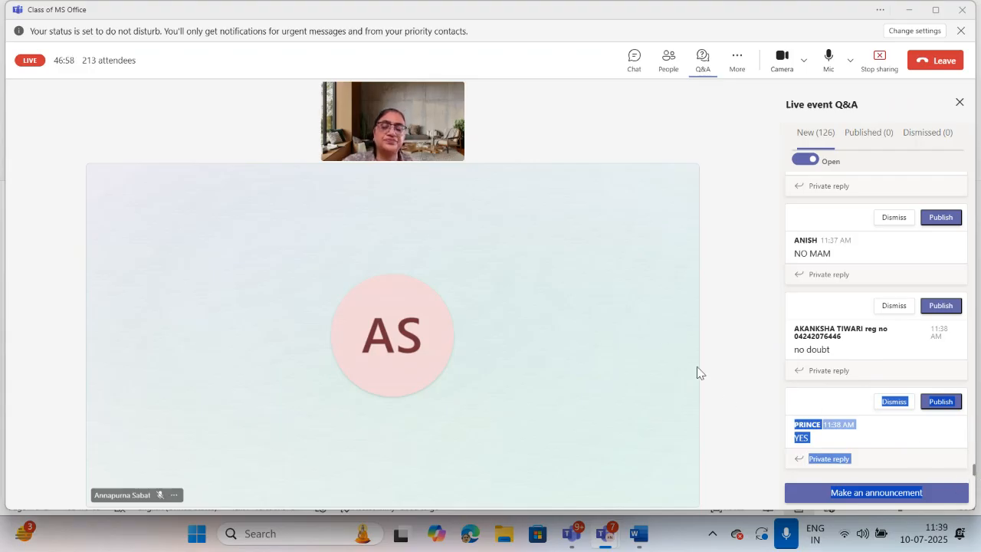
pyautogui.hotkey('alt', 'Tab')
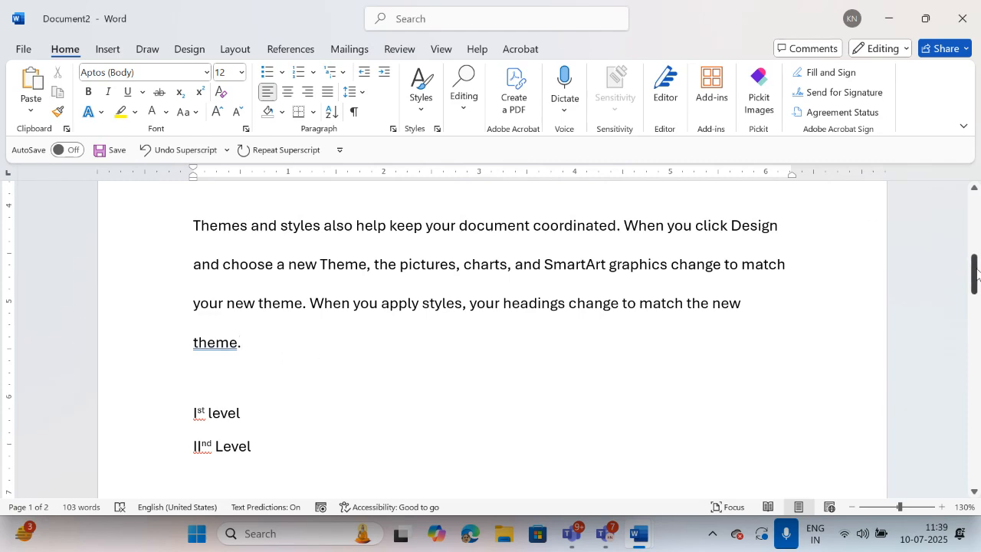
# Justify the paragraph ending 'galleries.' and start a new line after it.
pyautogui.moveTo(977, 275); pyautogui.dragTo(975, 216)
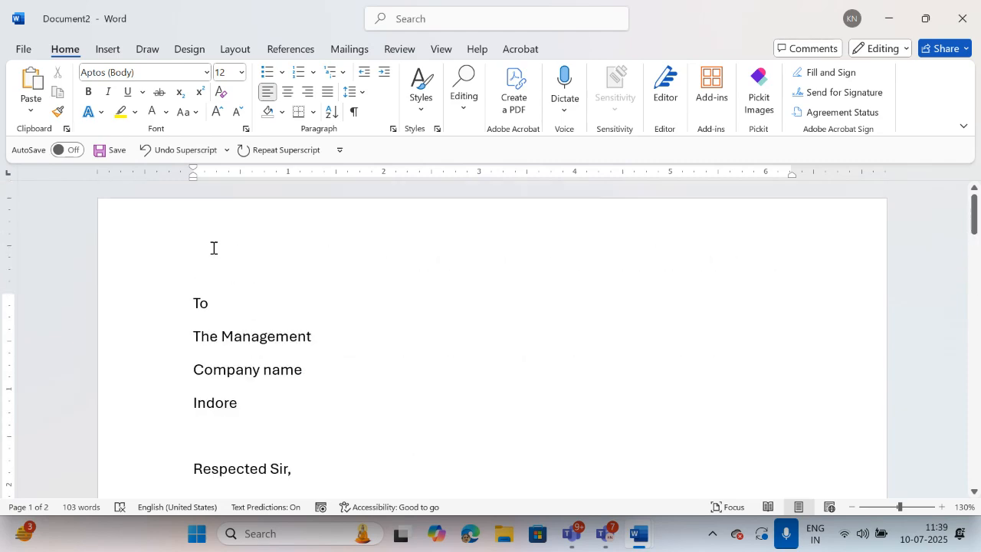
pyautogui.click(366, 448)
pyautogui.moveTo(975, 214); pyautogui.dragTo(979, 264)
pyautogui.click(474, 268)
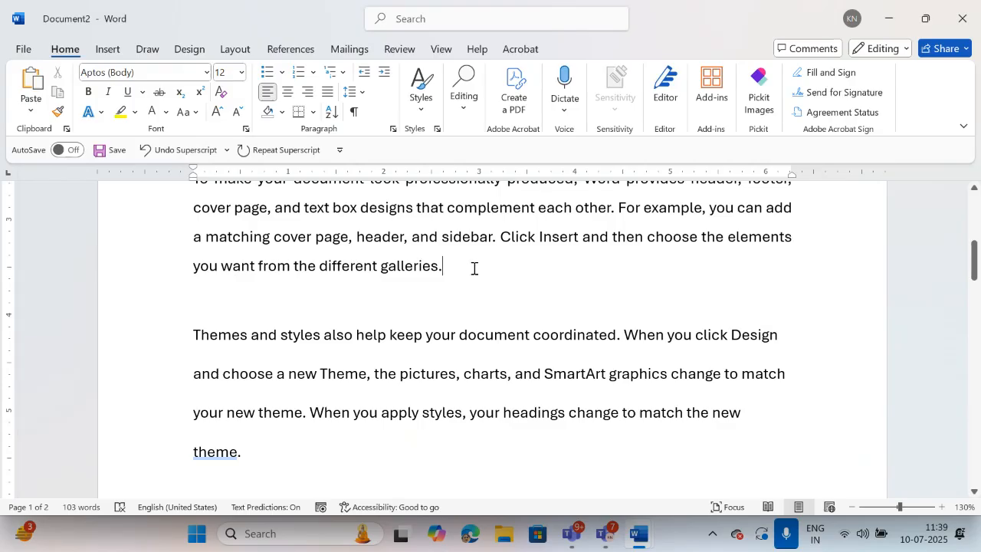
pyautogui.hotkey('ctrl', 'j')
pyautogui.press('Return')
pyautogui.press('Return')
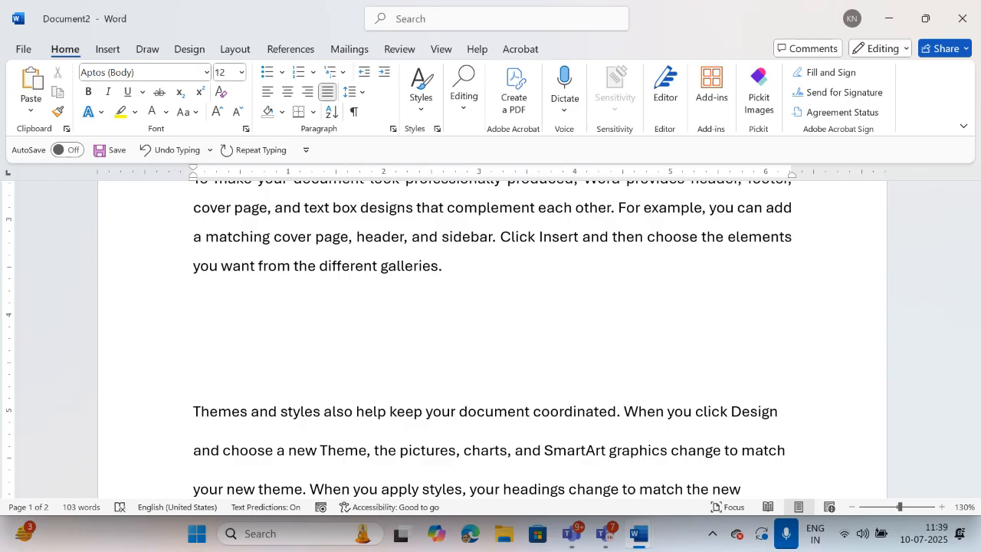
# Type the lines '1 Accounts' and '2 inventory' and select them.
pyautogui.write('1 C')
pyautogui.press('BackSpace')
pyautogui.write('Accounts')
pyautogui.press('Return')
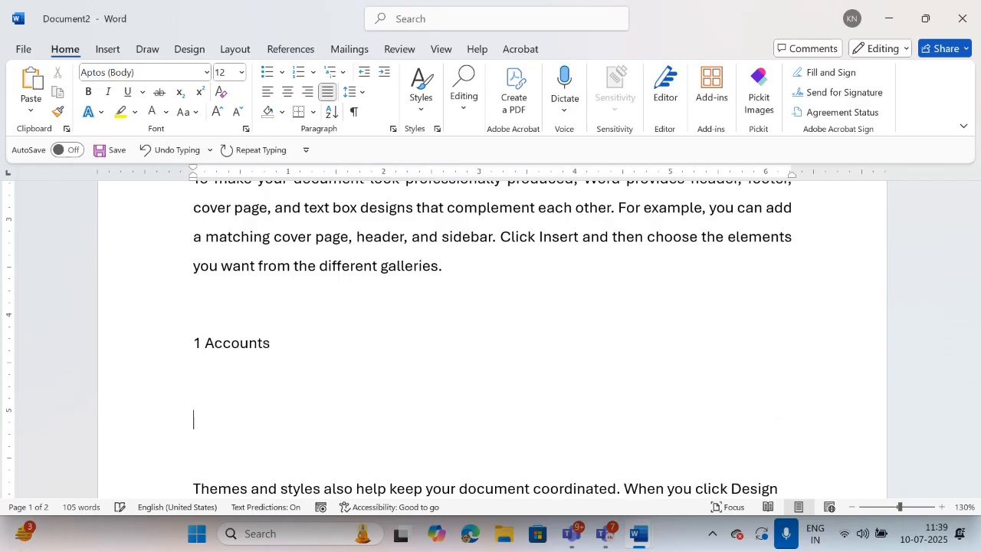
pyautogui.write('2 inventory')
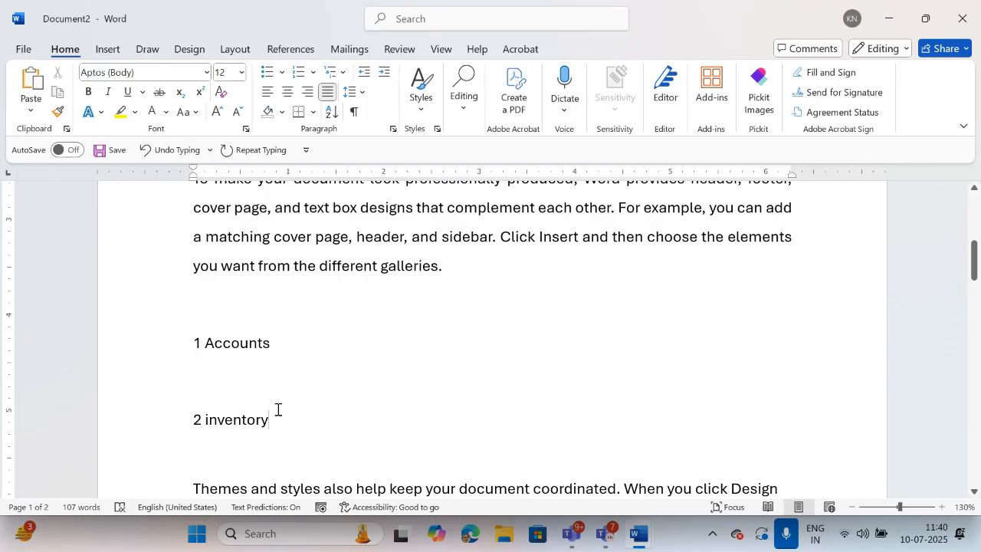
pyautogui.press('Return')
pyautogui.press('Return')
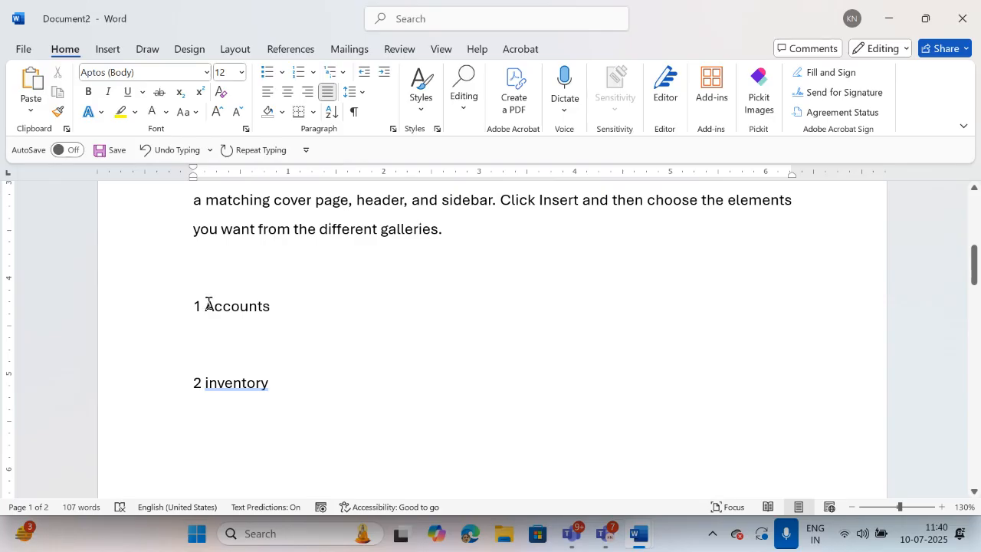
pyautogui.moveTo(207, 305); pyautogui.dragTo(292, 345)
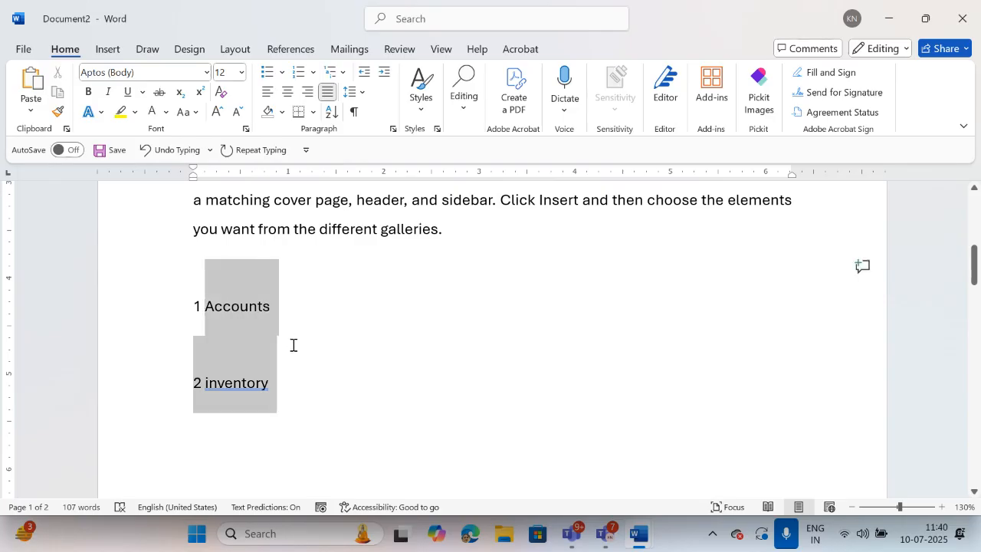
# Set 0 pt before and after, with no extra space between same-style paragraphs.
pyautogui.click(393, 130)
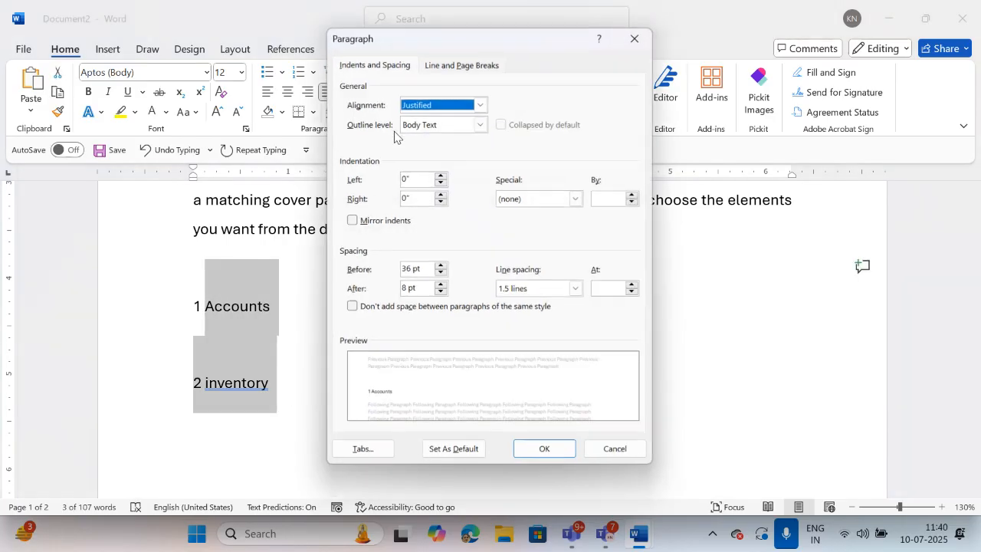
pyautogui.click(351, 307)
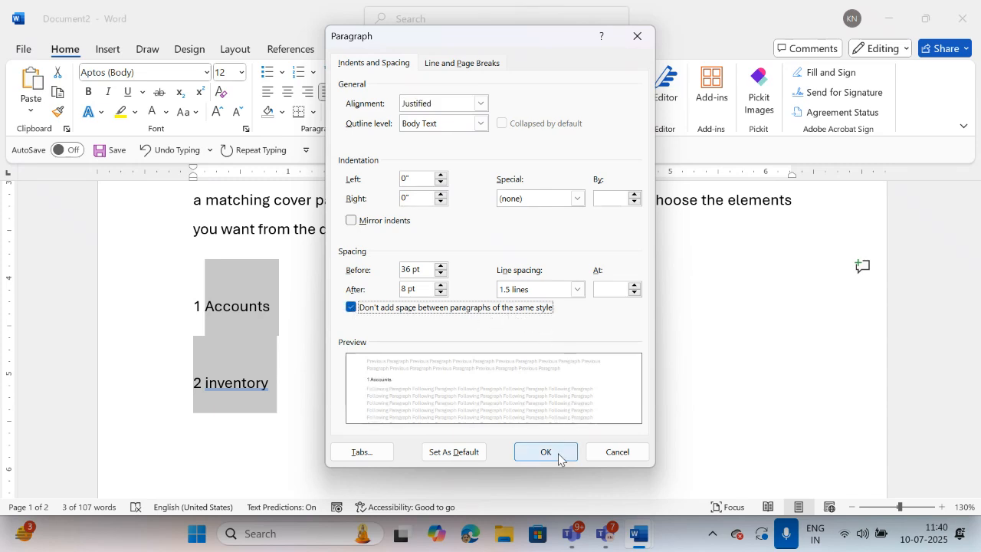
pyautogui.click(388, 266)
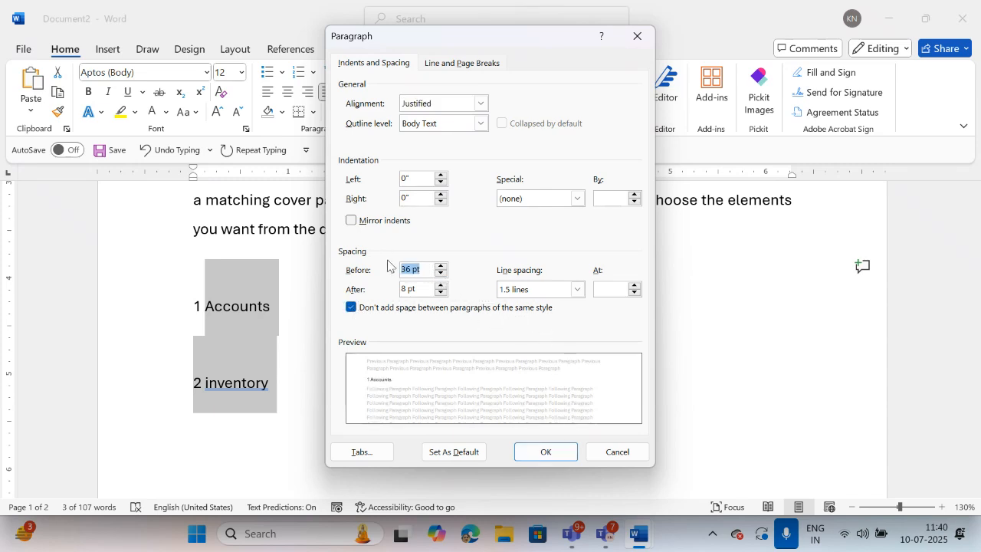
pyautogui.write('0')
pyautogui.click(368, 285)
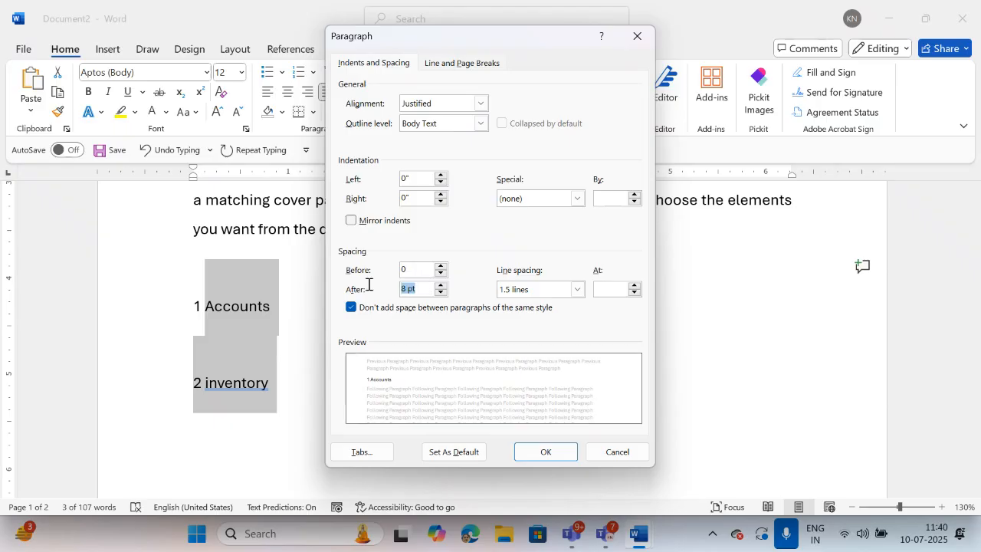
pyautogui.write('0')
pyautogui.click(556, 447)
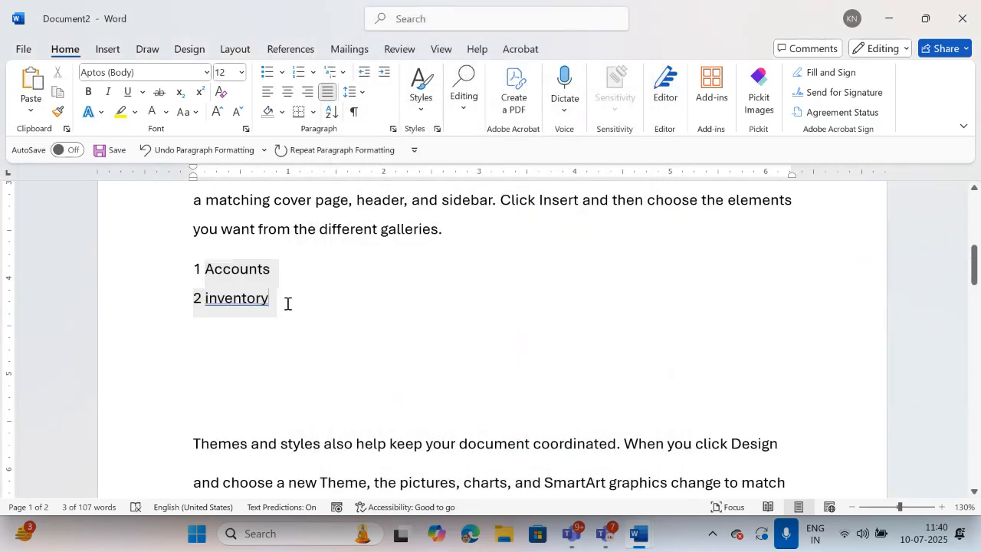
pyautogui.moveTo(194, 269); pyautogui.dragTo(278, 302)
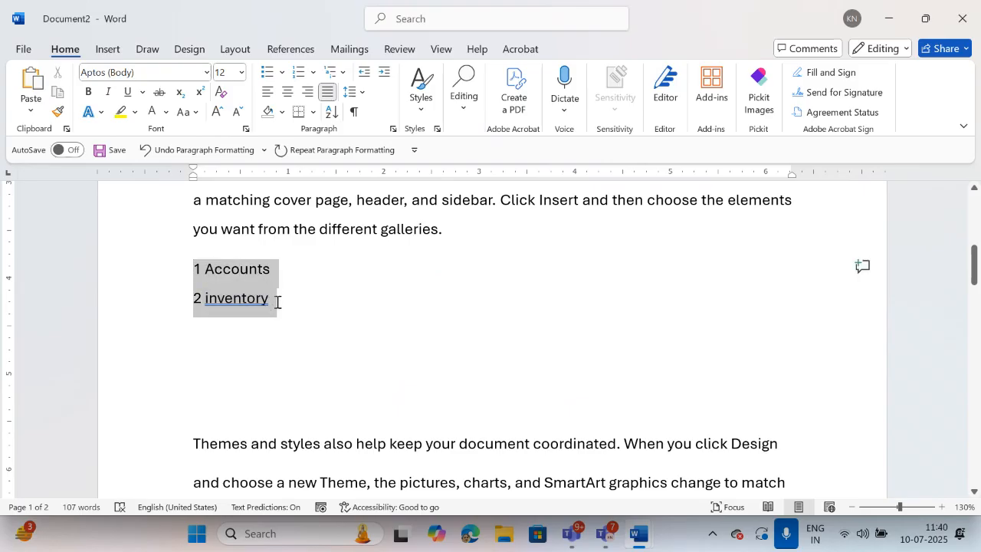
# Replace the selected lines with 'Report Important Points', fixing the misspelling, and add a blank line.
pyautogui.write('=')
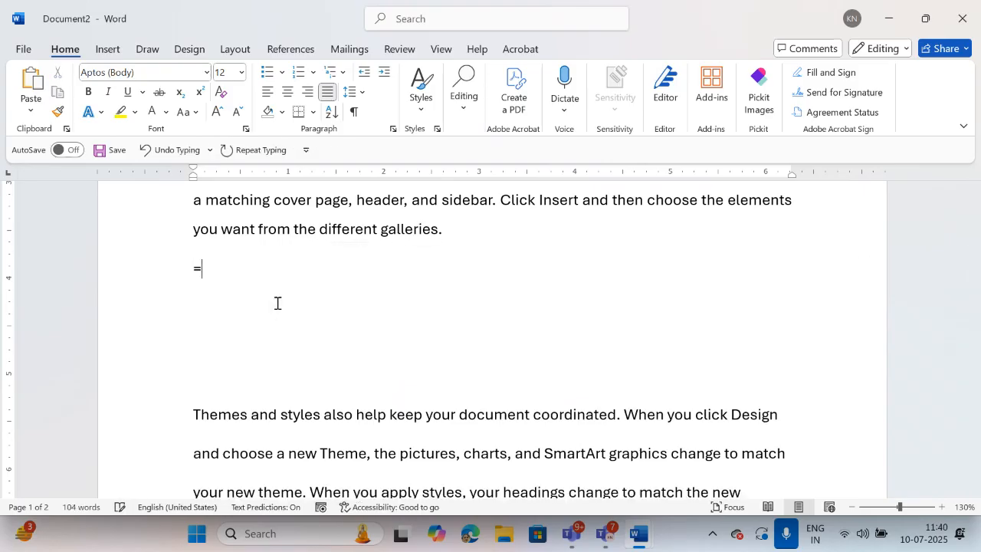
pyautogui.press('BackSpace')
pyautogui.write('Report O')
pyautogui.press('BackSpace')
pyautogui.write('Impo')
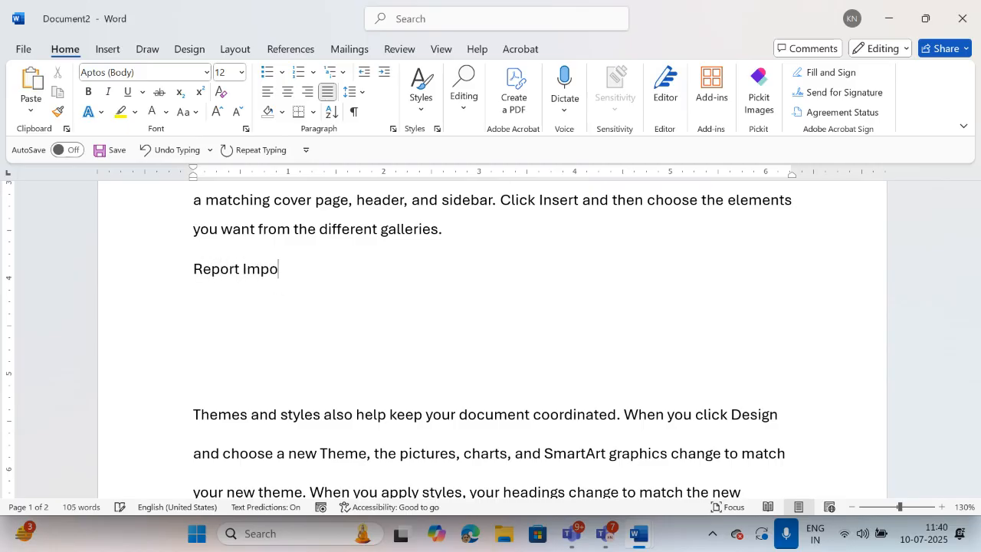
pyautogui.write('tant')
pyautogui.click(276, 268)
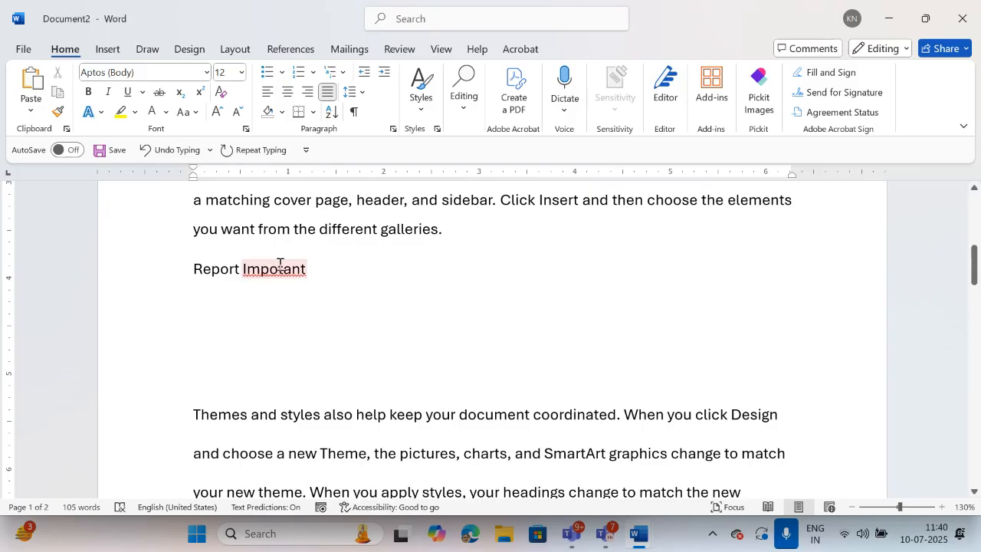
pyautogui.rightClick(280, 264)
pyautogui.click(354, 291)
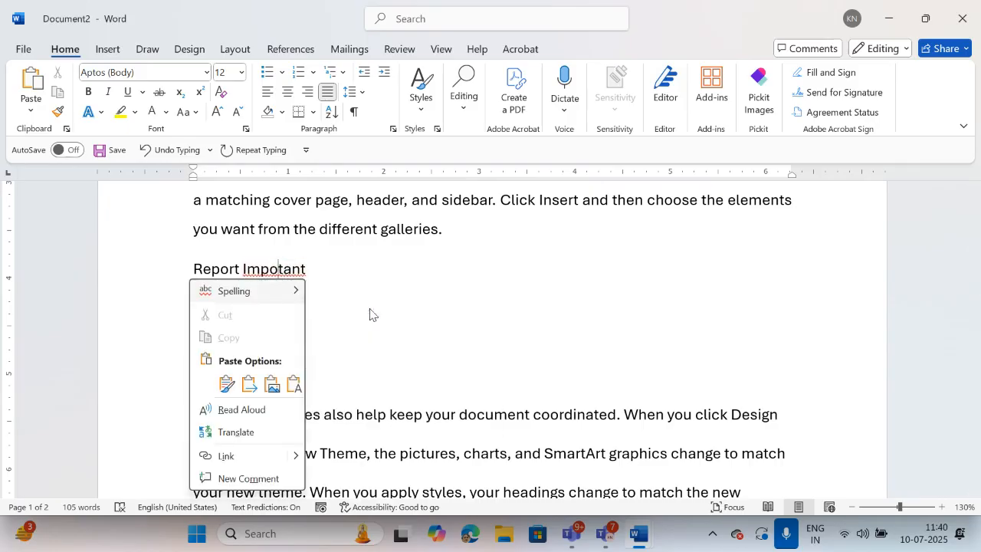
pyautogui.write('Points')
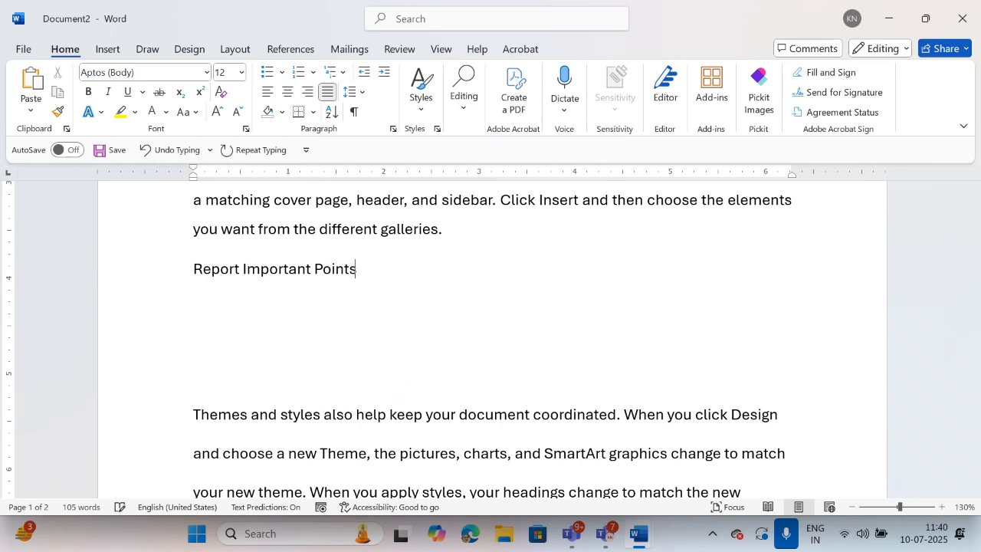
pyautogui.press('Return')
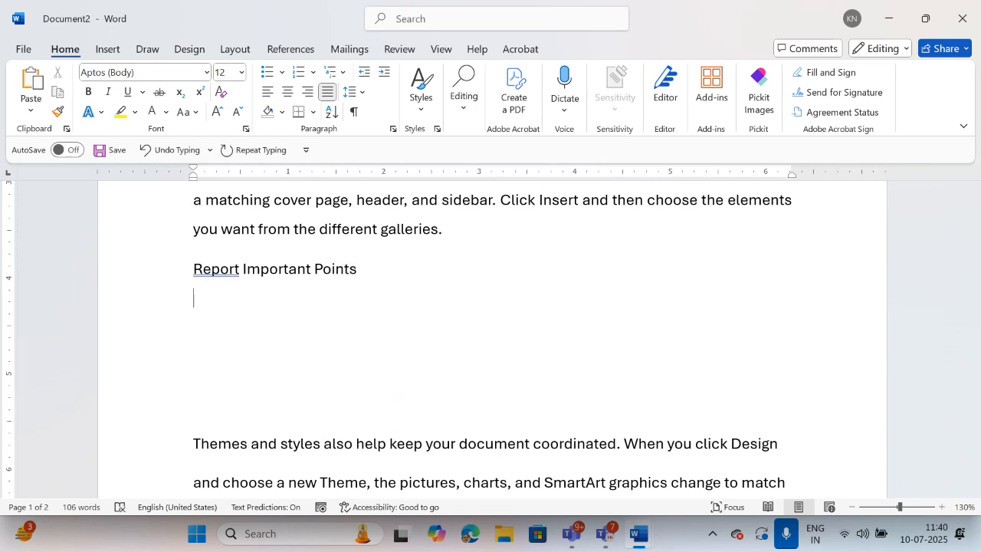
pyautogui.write('1')
pyautogui.press('BackSpace')
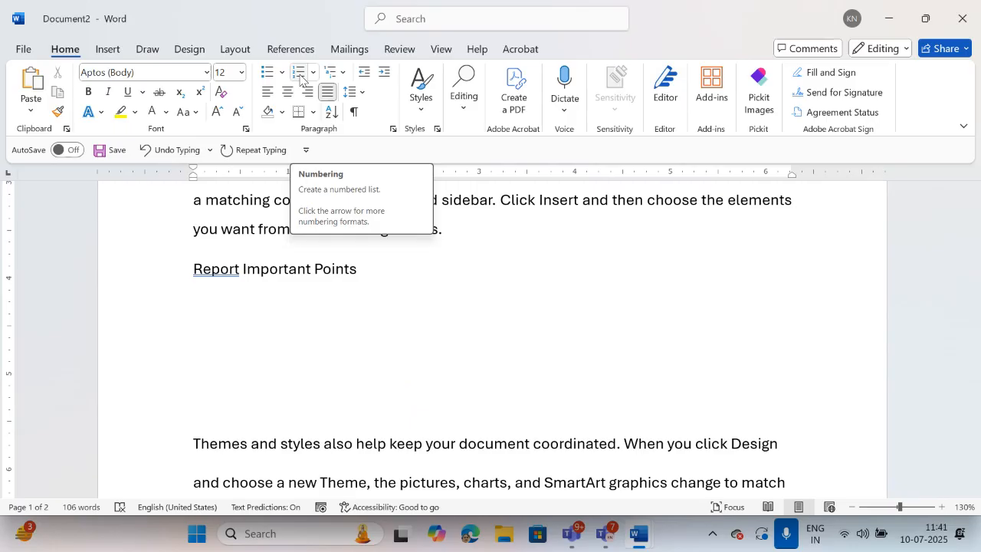
# Start Numbering and enter the items Accounts, Inventory, Cost and Fixed Assets.
pyautogui.click(299, 74)
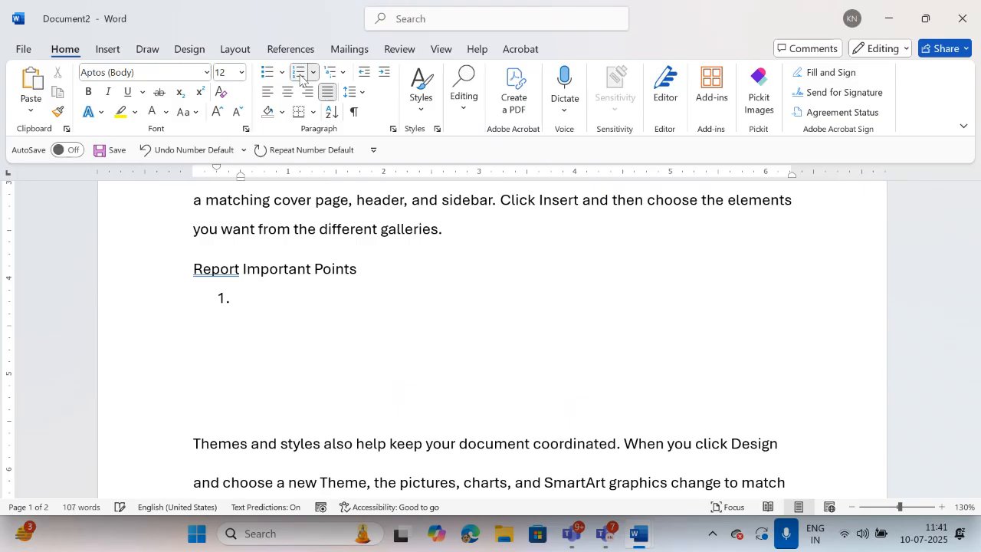
pyautogui.write('Acco')
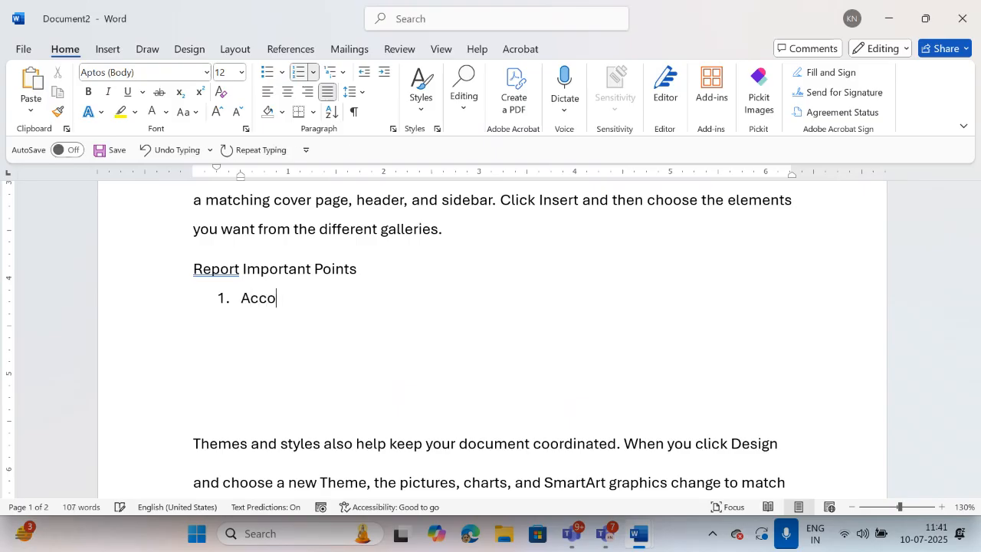
pyautogui.write('unts')
pyautogui.press('Return')
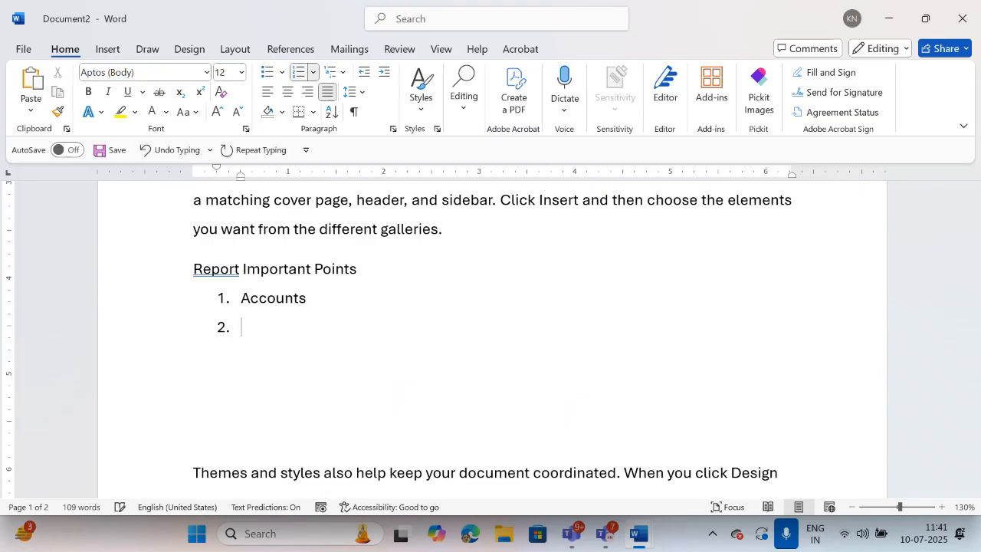
pyautogui.write('U')
pyautogui.press('BackSpace')
pyautogui.write('Inventory')
pyautogui.press('Return')
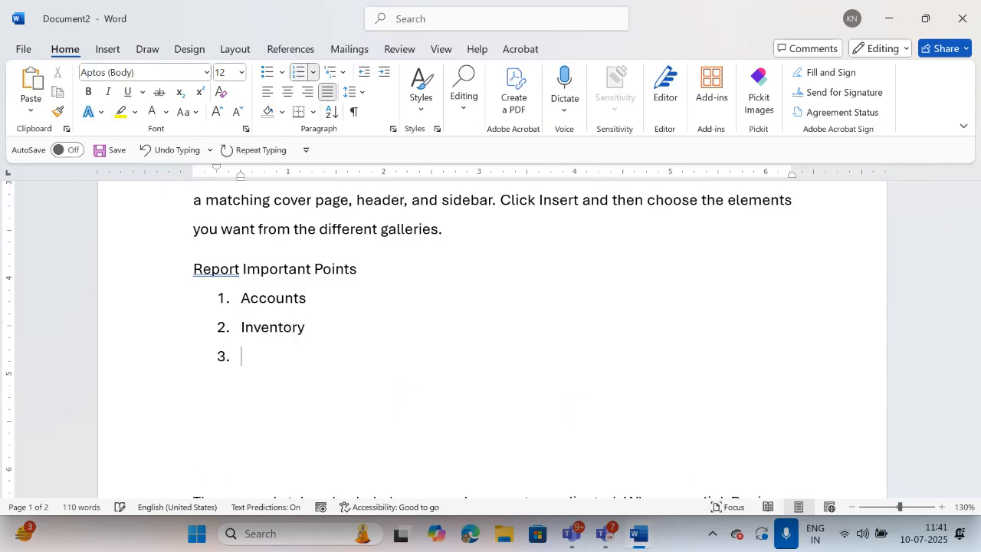
pyautogui.write('Cost')
pyautogui.press('Return')
pyautogui.write('Fixed Assets')
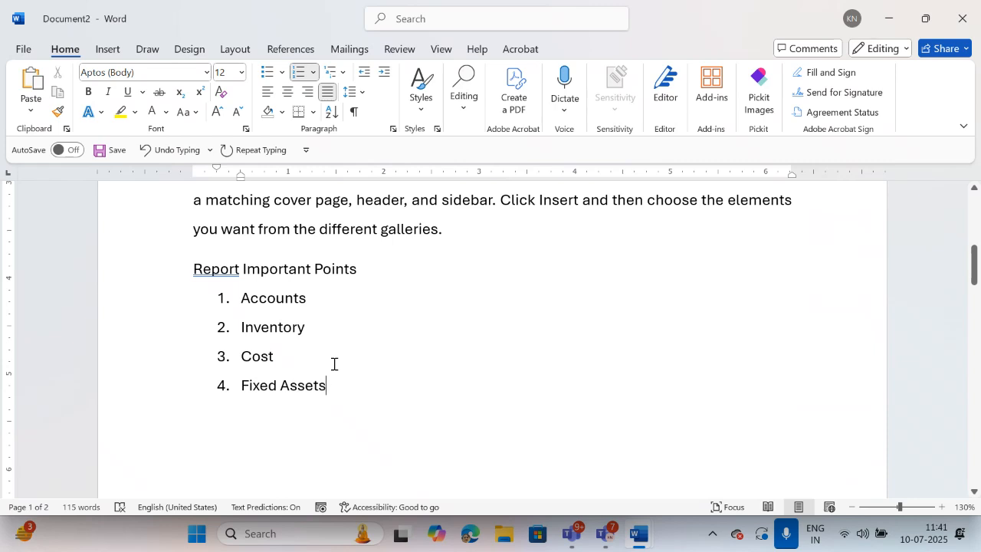
# Delete the Inventory item, then the remaining Accounts and Cost items of the old list.
pyautogui.moveTo(319, 334); pyautogui.dragTo(221, 334)
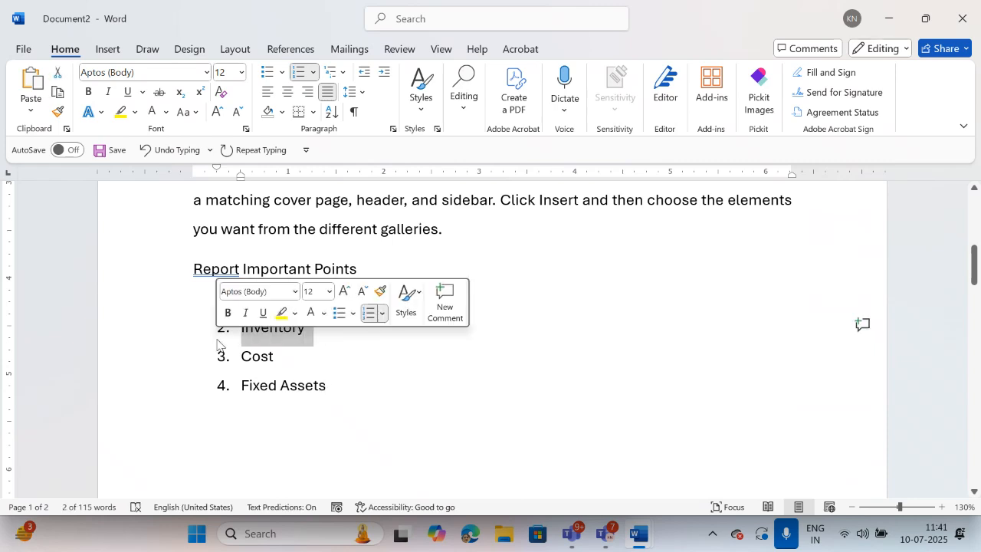
pyautogui.press('Delete')
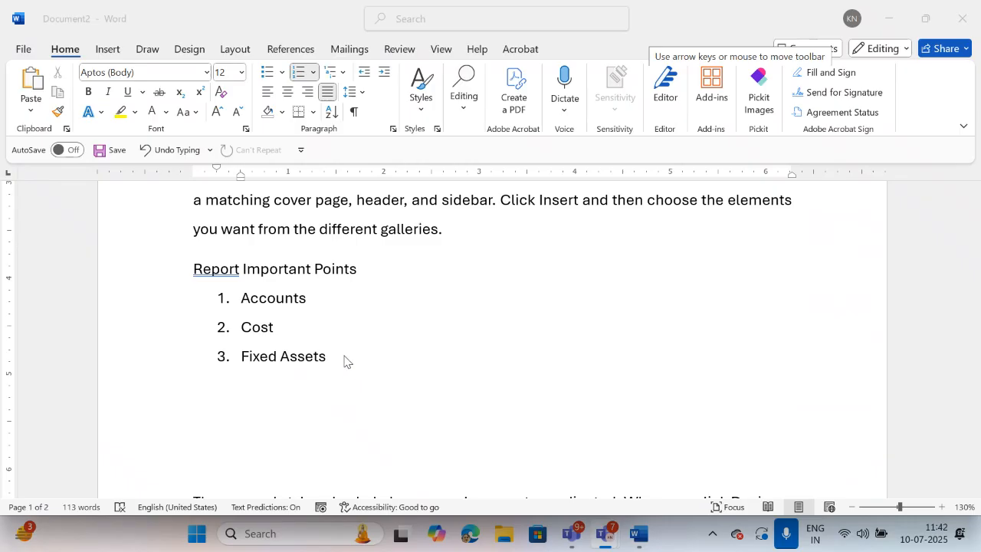
pyautogui.moveTo(242, 299); pyautogui.dragTo(357, 390)
pyautogui.press('Delete')
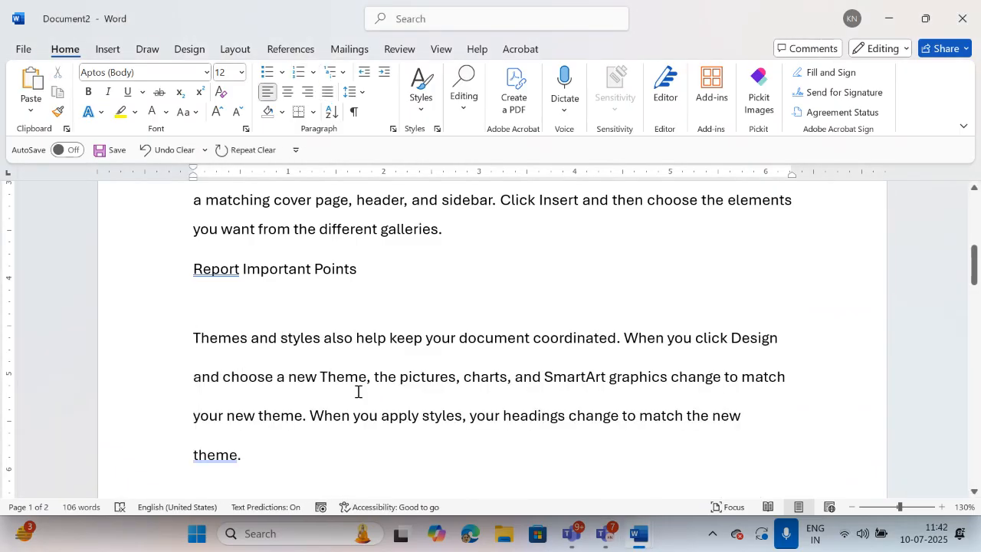
# Start a numbered list under Report Important Points with Accounts, Invenrory and Cost.
pyautogui.click(377, 265)
pyautogui.press('Return')
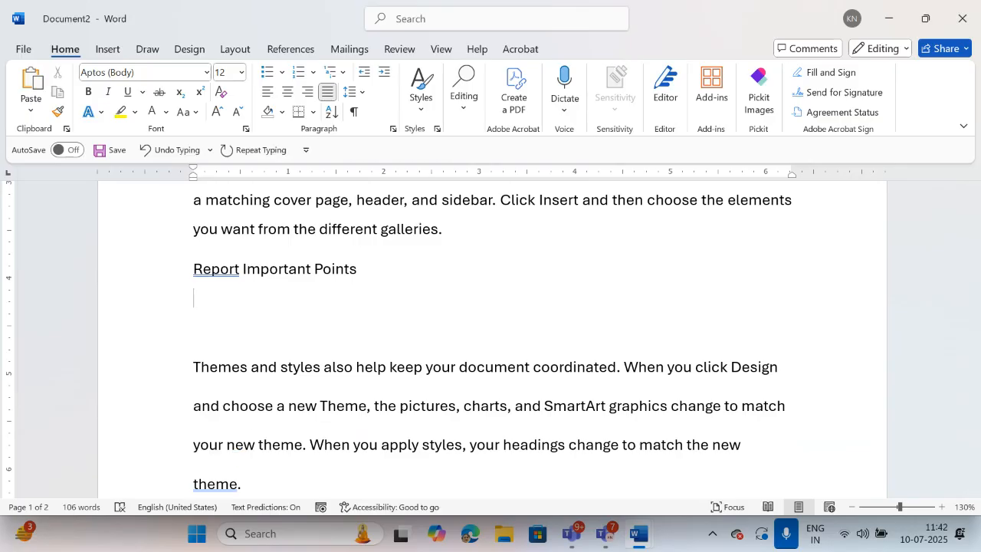
pyautogui.write('1')
pyautogui.press('Tab')
pyautogui.write('Accounts')
pyautogui.press('Return')
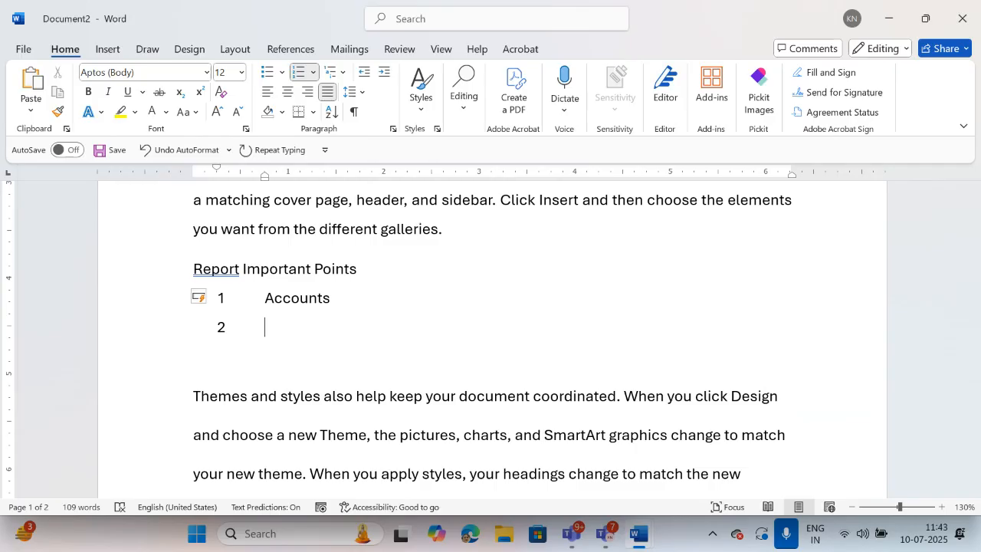
pyautogui.write('Inven')
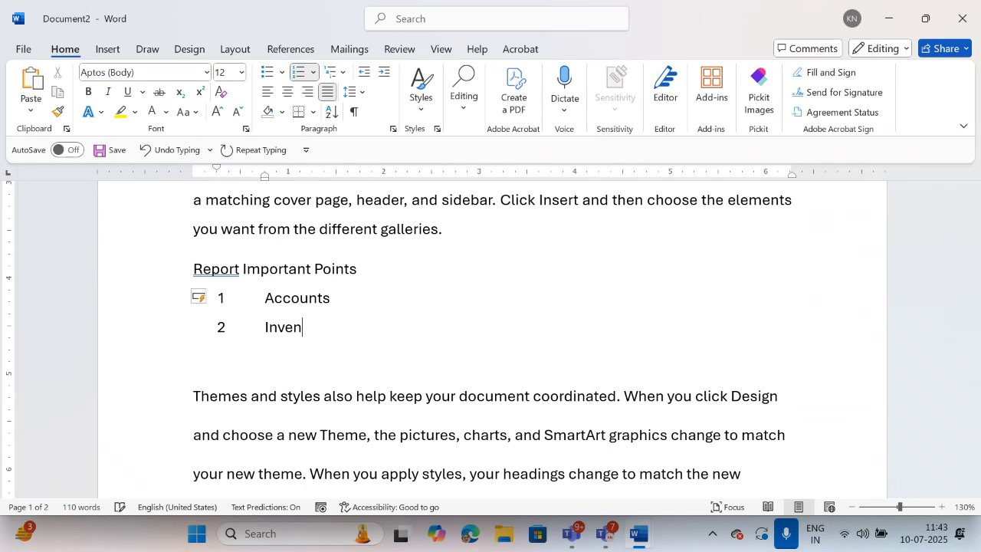
pyautogui.write('rory')
pyautogui.press('Return')
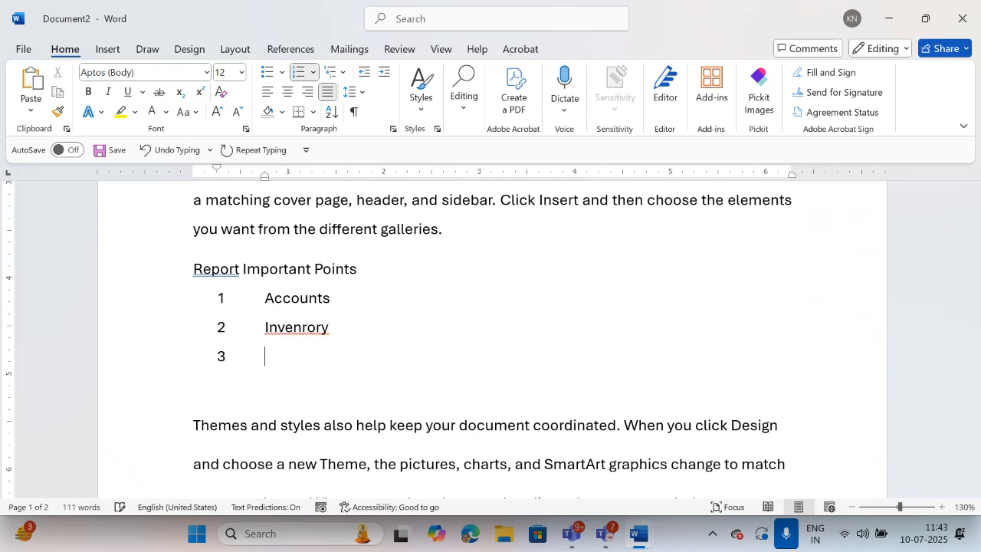
pyautogui.write('Cost')
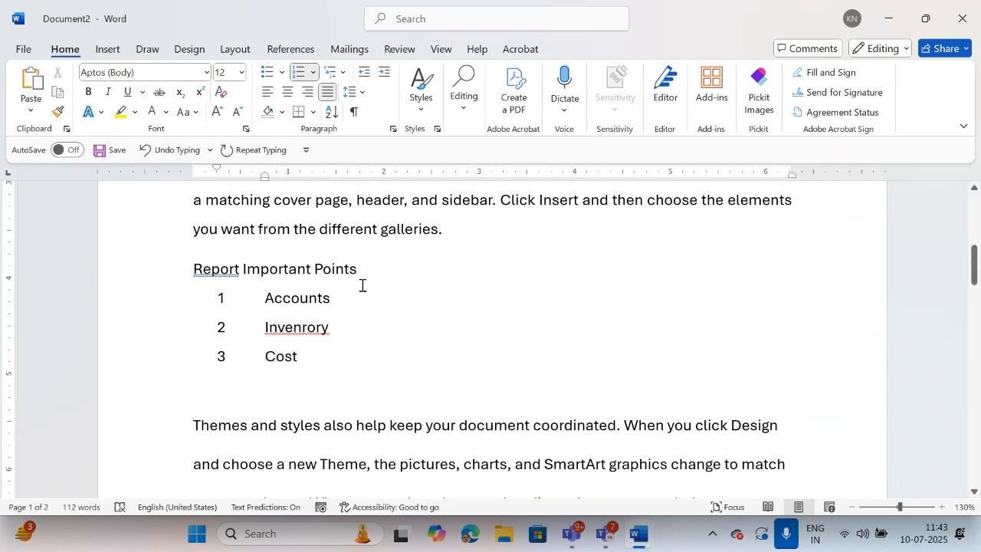
# Correct Invenrory to Inventory and add a fourth item, Financial statement, fixing its spelling.
pyautogui.rightClick(301, 327)
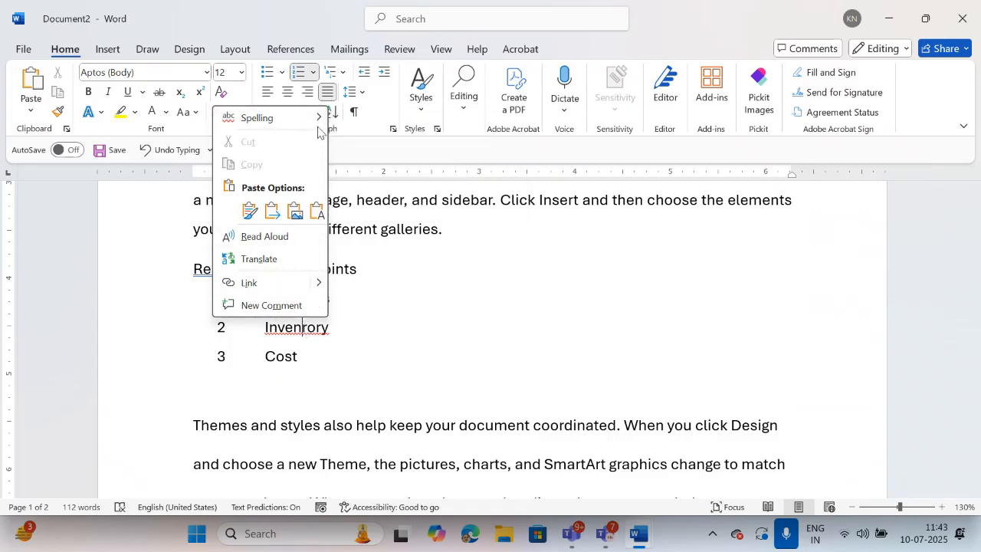
pyautogui.moveTo(318, 121)
pyautogui.click(373, 123)
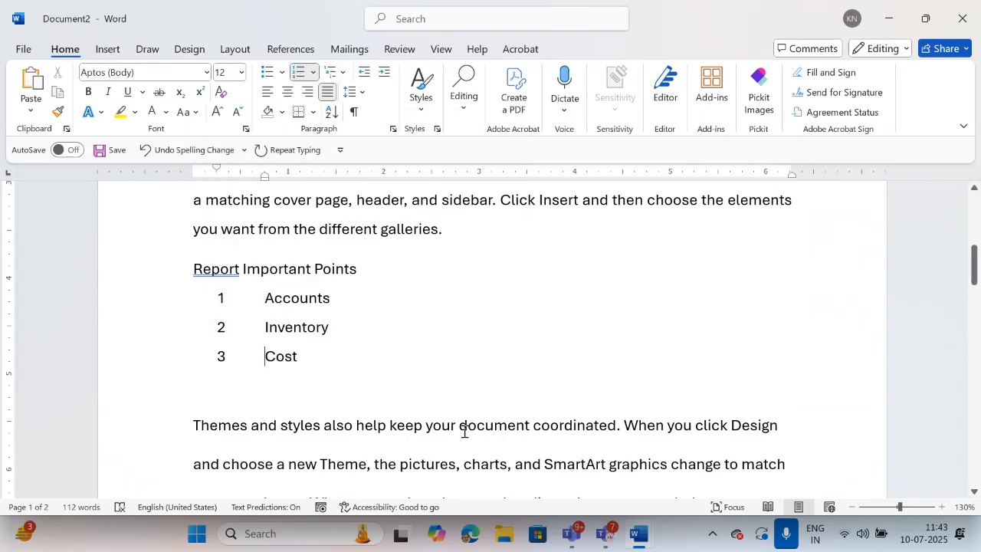
pyautogui.click(327, 354)
pyautogui.press('Return')
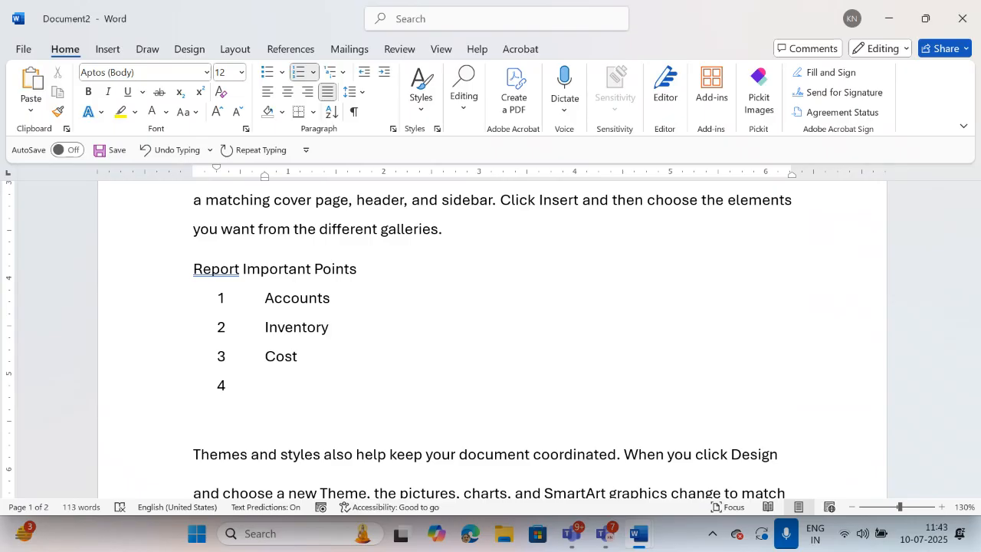
pyautogui.write('Financila statement')
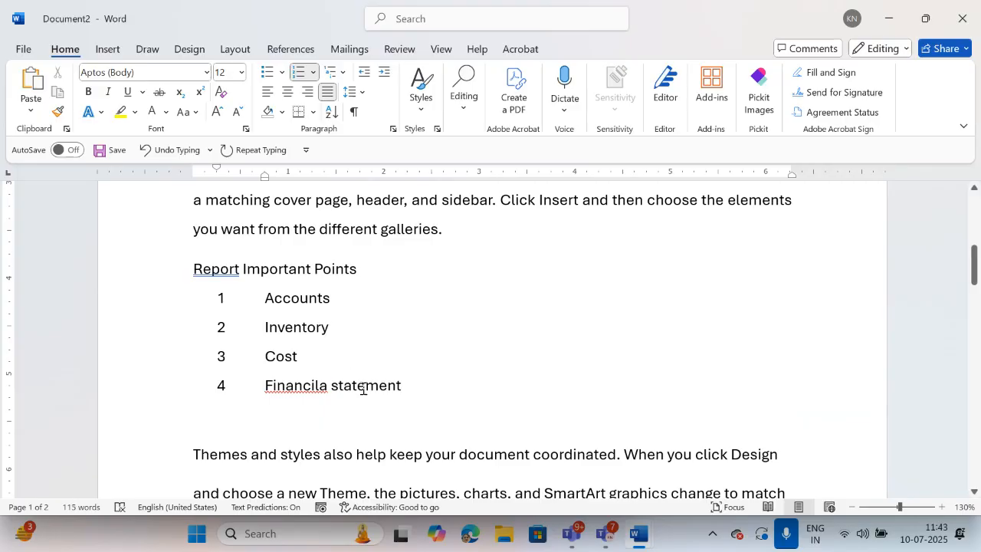
pyautogui.rightClick(305, 387)
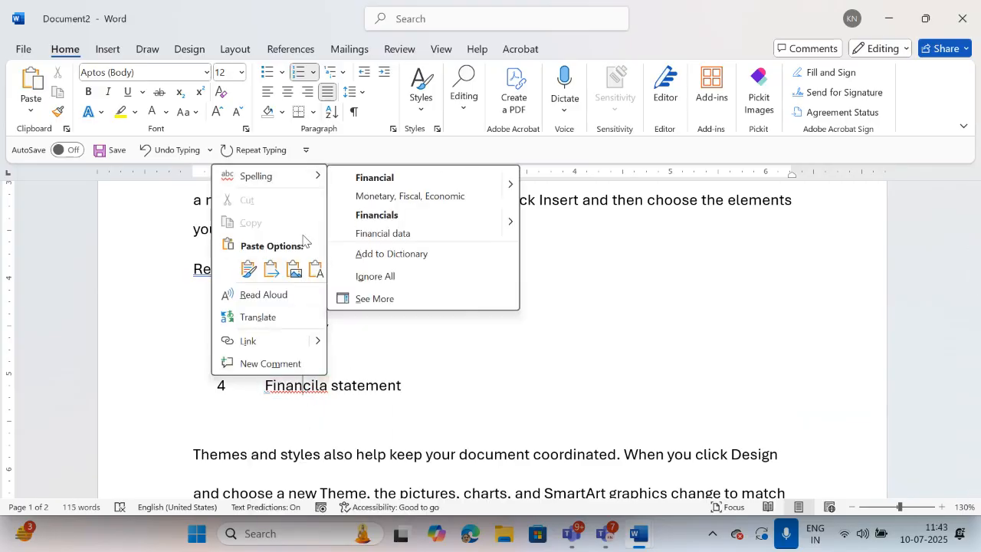
pyautogui.click(366, 182)
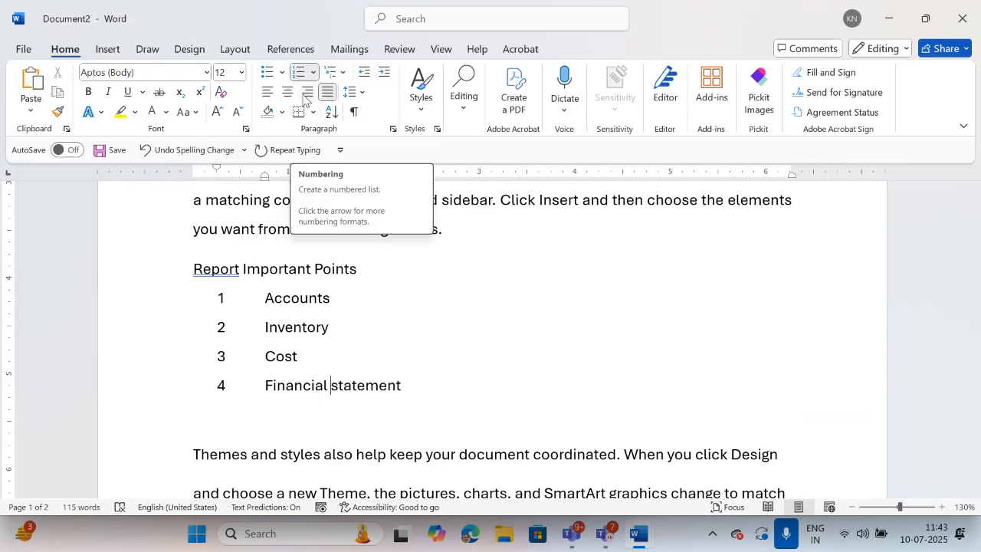
pyautogui.click(362, 312)
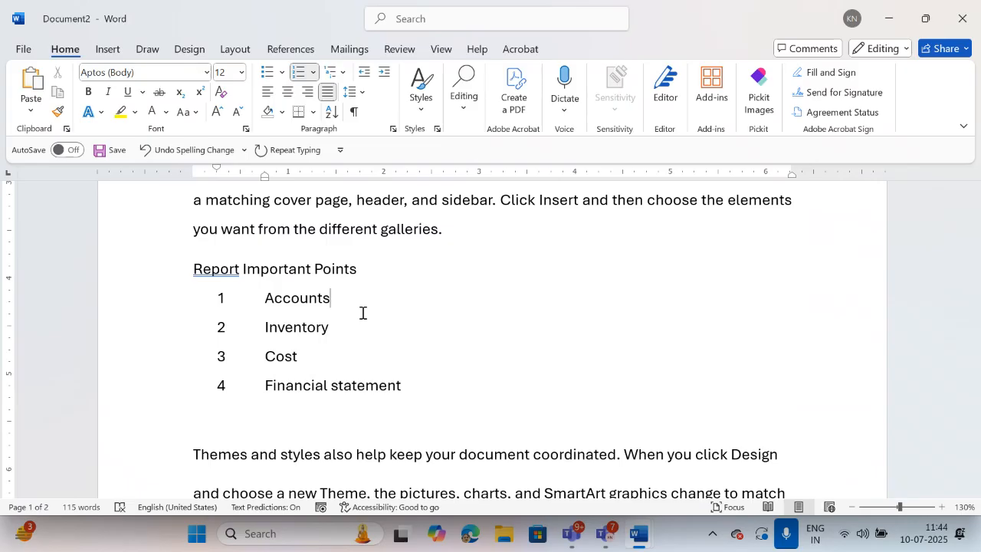
# Apply a Multilevel List format to the Accounts–Financial statement list.
pyautogui.click(421, 379)
pyautogui.click(347, 297)
pyautogui.click(342, 67)
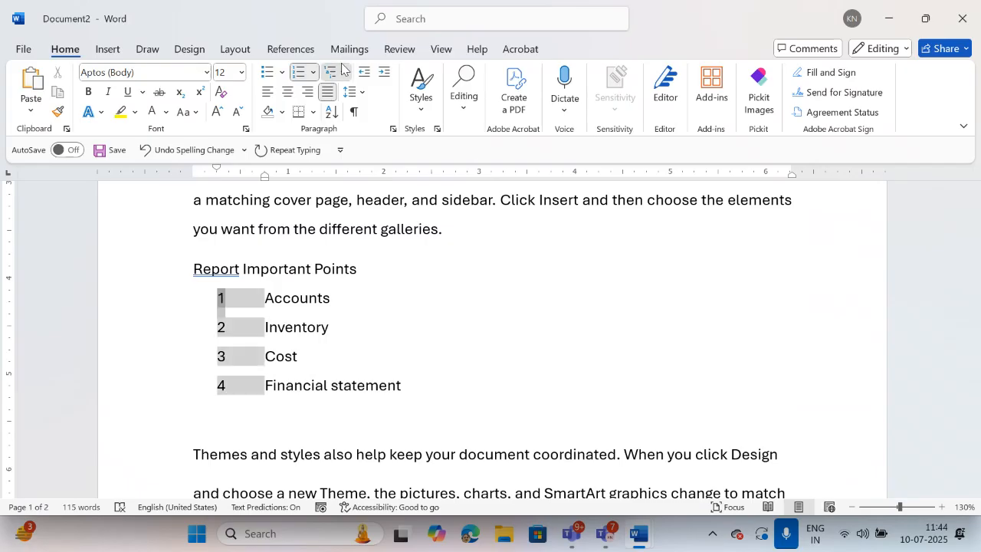
pyautogui.click(354, 157)
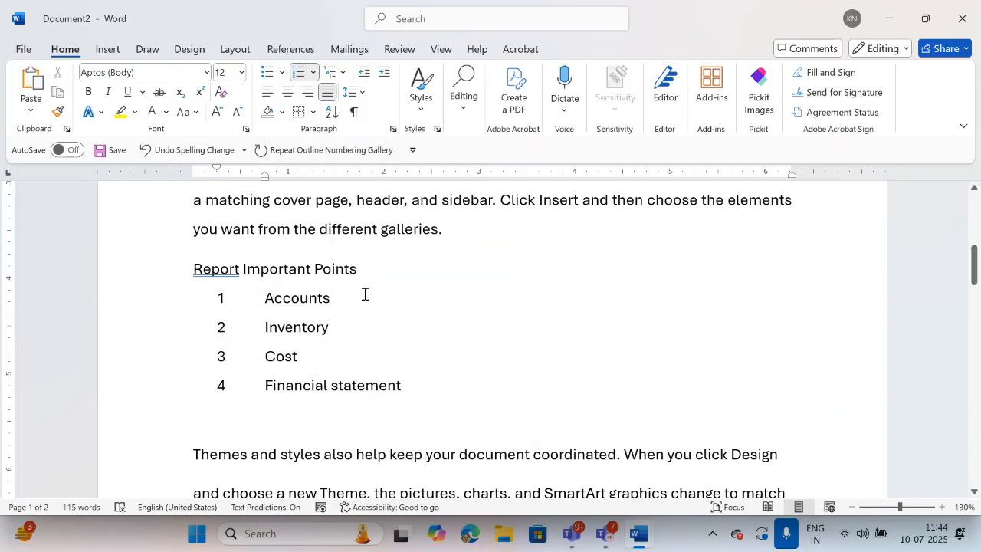
# Nest lettered sub-items Branch A, Branch B and Branch C under Accounts, then return to an empty item 2.
pyautogui.press('Return')
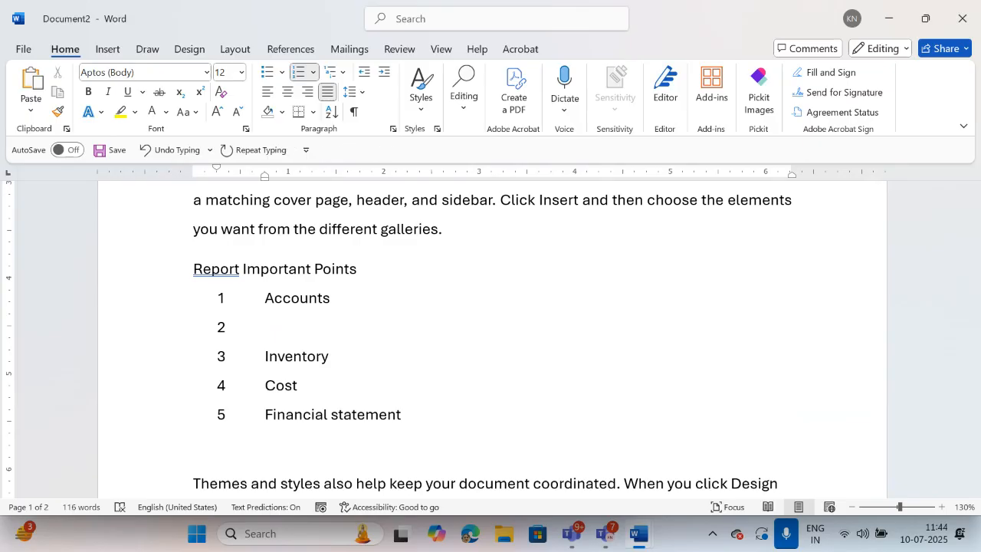
pyautogui.press('Tab')
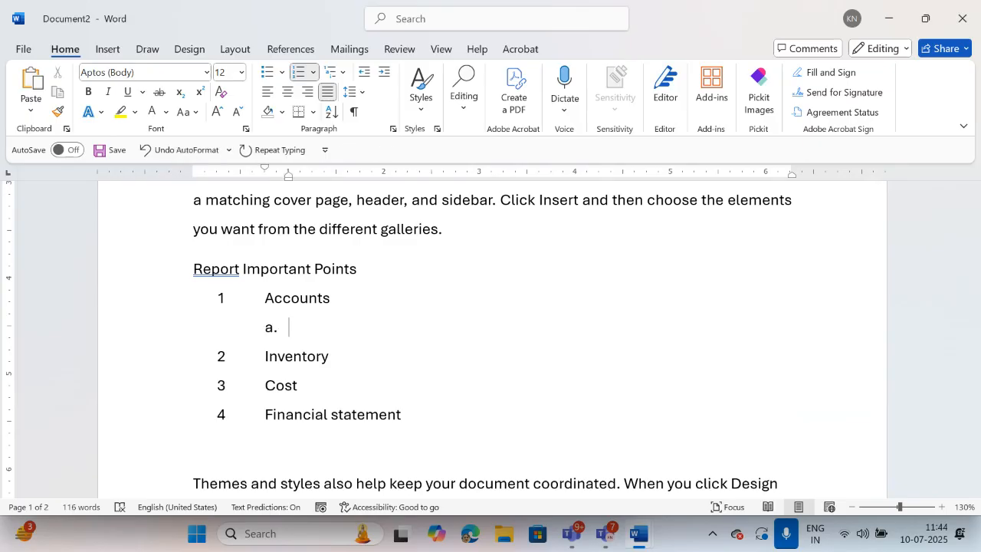
pyautogui.write('Branch')
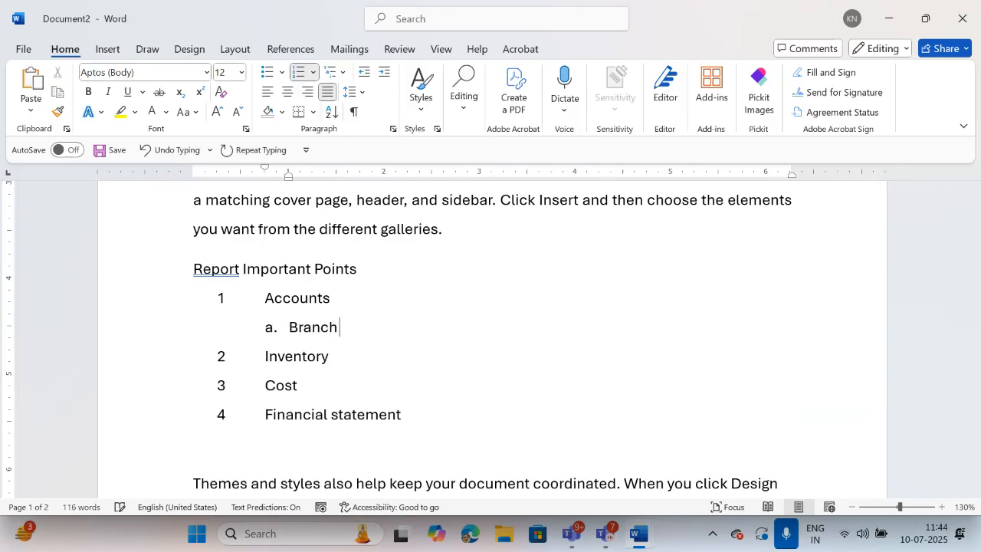
pyautogui.write(' A')
pyautogui.press('Return')
pyautogui.write('Branch B')
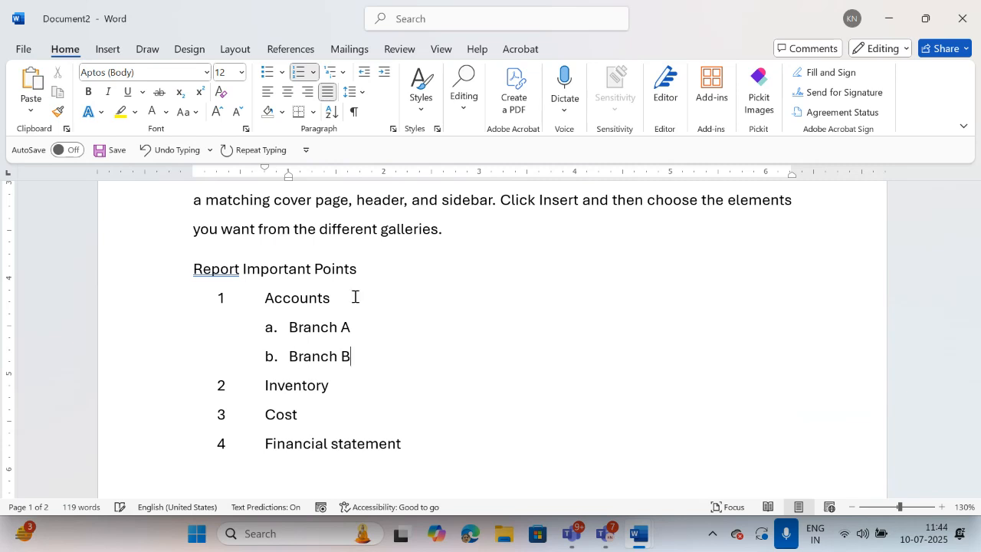
pyautogui.press('Return')
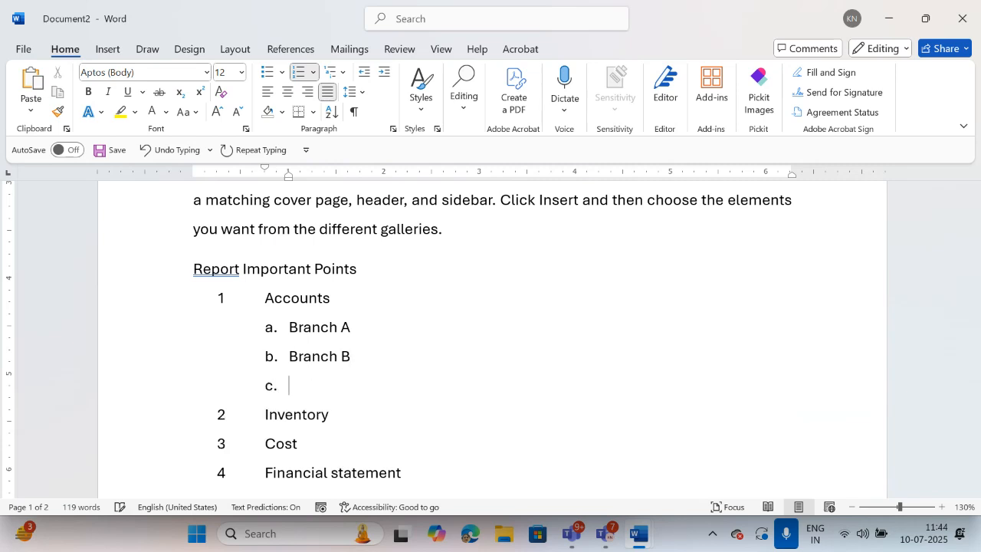
pyautogui.write('Branch c')
pyautogui.press('BackSpace')
pyautogui.write('C')
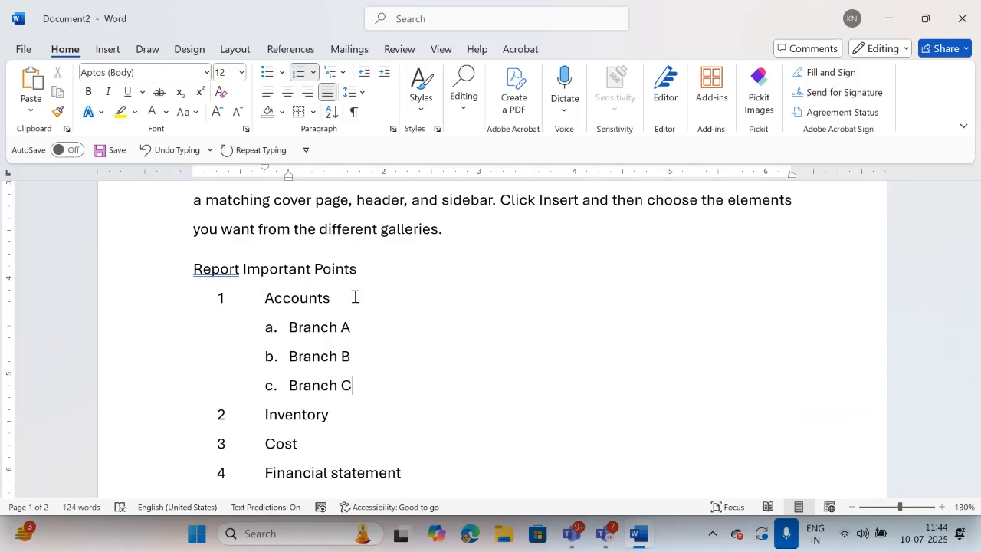
pyautogui.press('Return')
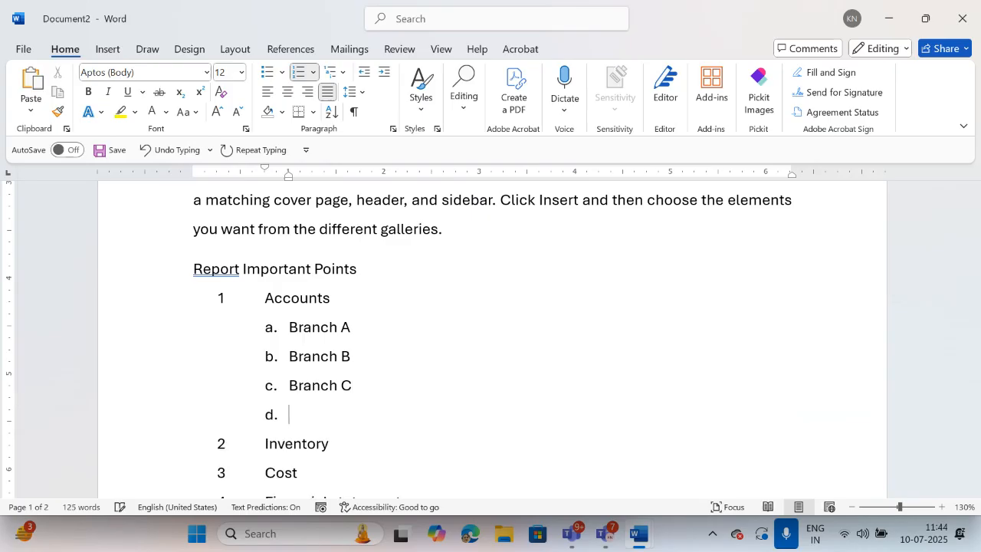
pyautogui.press('Return')
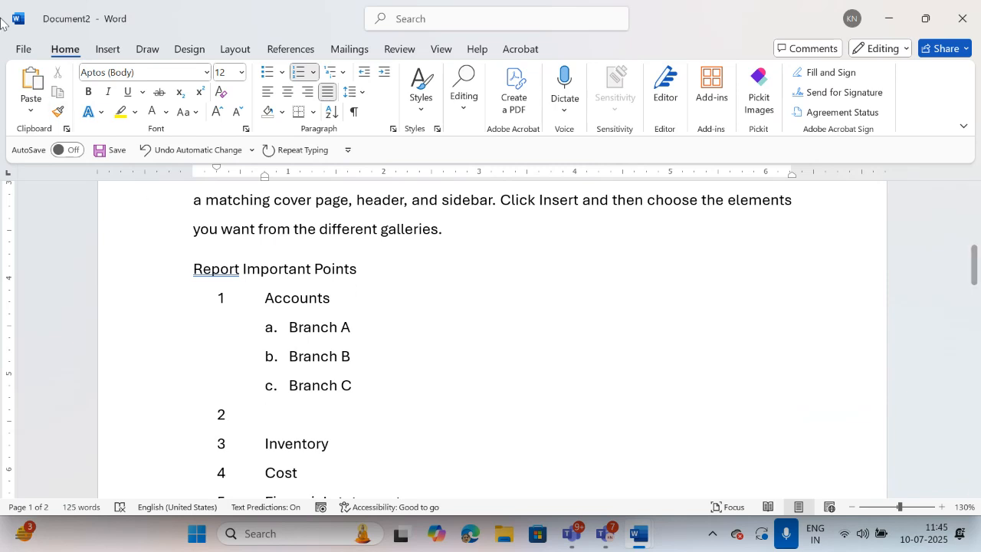
# Create a new blank document headed CMA Course.
pyautogui.click(24, 50)
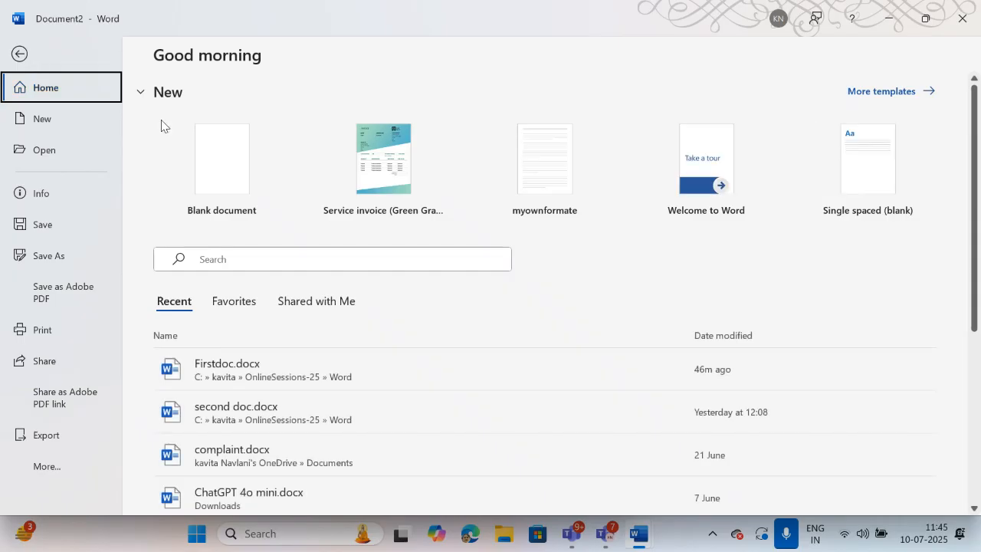
pyautogui.click(254, 169)
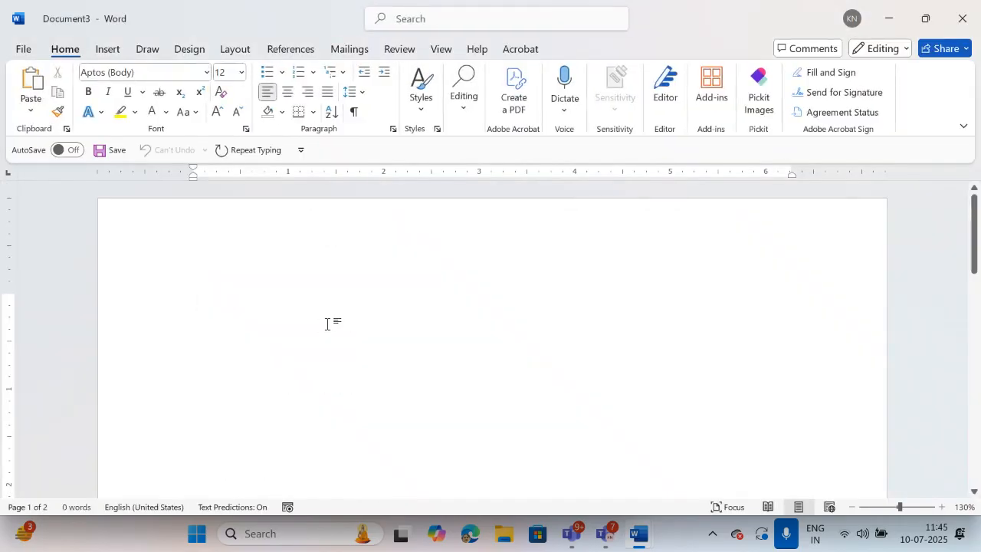
pyautogui.press('Return')
pyautogui.press('Return')
pyautogui.write('C')
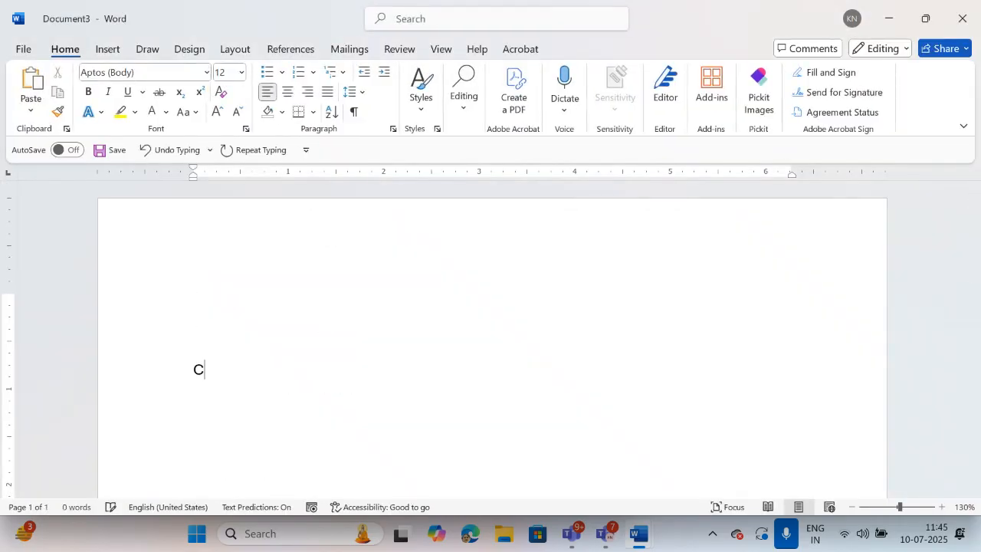
pyautogui.write('MA Course')
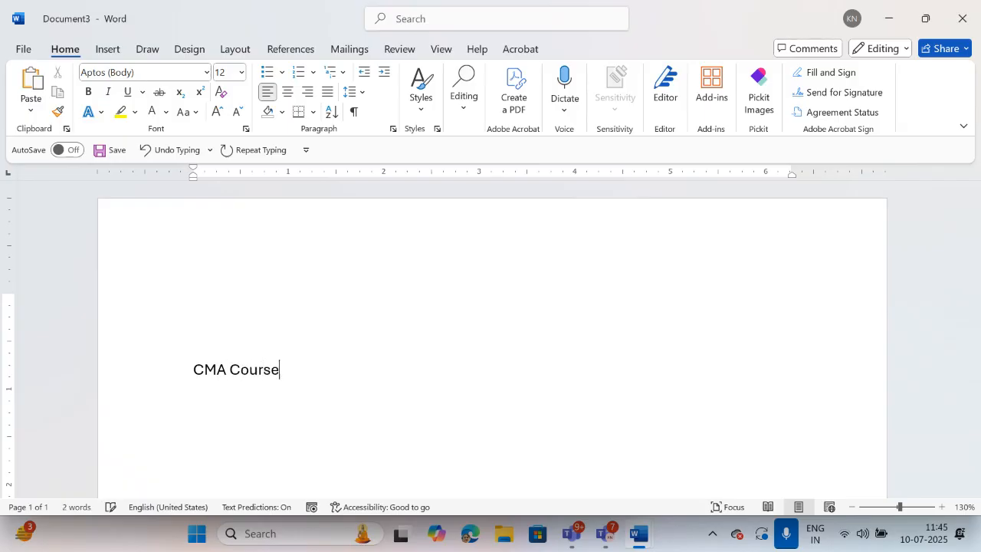
pyautogui.press('Return')
# Start a numbered list with item 1 Foundation.
pyautogui.write('1')
pyautogui.press('Tab')
pyautogui.write('Foun datio')
pyautogui.press('BackSpace')
pyautogui.press('BackSpace')
pyautogui.press('BackSpace')
pyautogui.press('BackSpace')
pyautogui.press('BackSpace')
pyautogui.press('BackSpace')
pyautogui.write('dation')
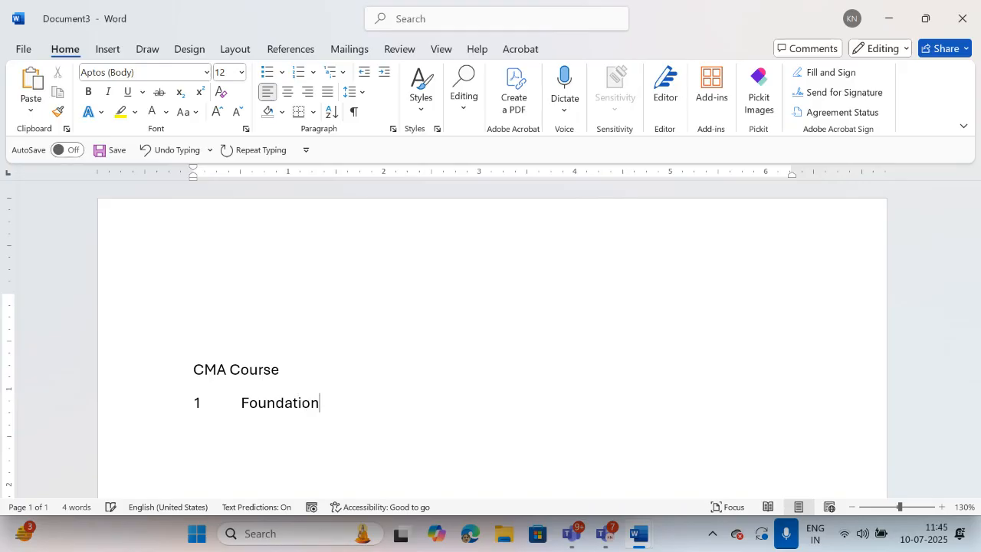
pyautogui.press('Return')
# Add lettered sub-items Sub 1, Sub 2 and Sub 3 under Foundation.
pyautogui.press('Tab')
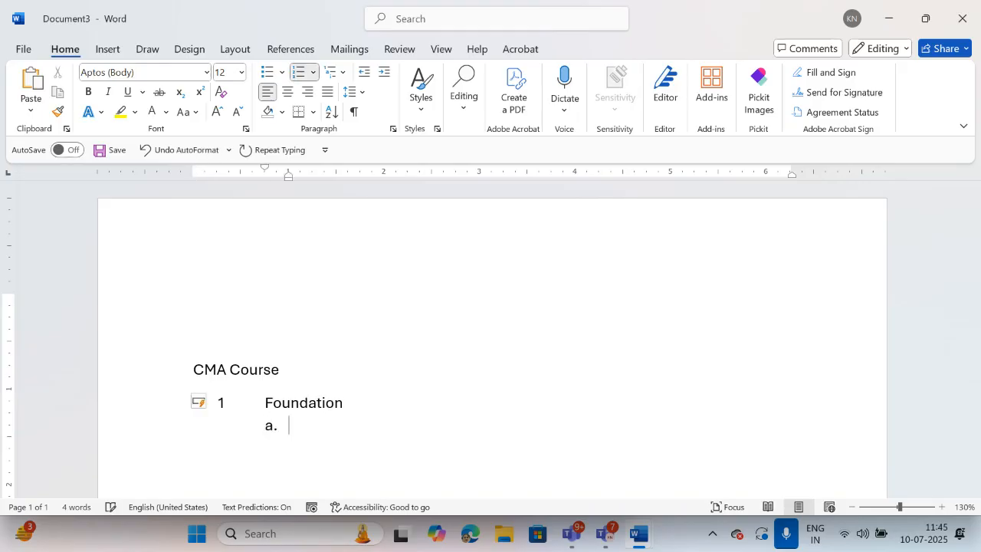
pyautogui.write('Sub 2')
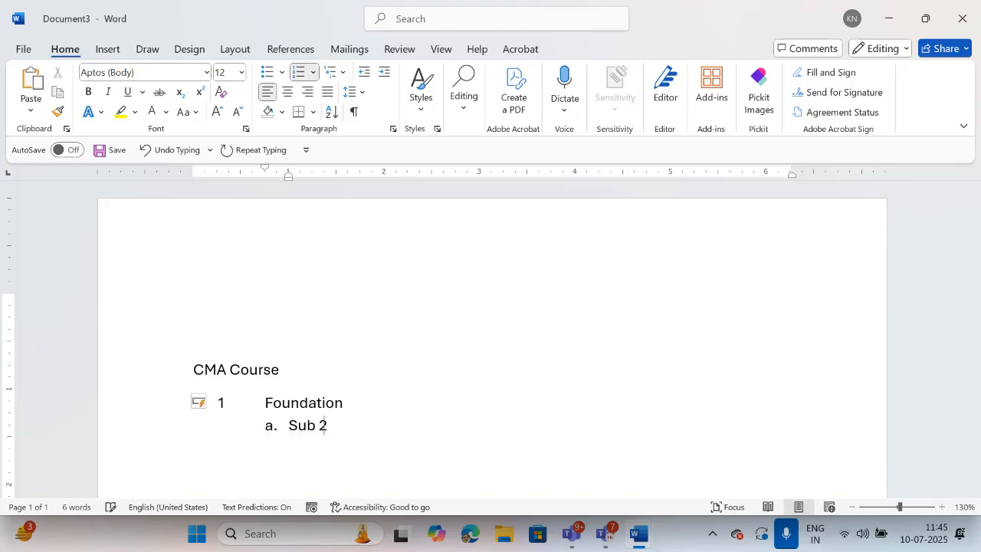
pyautogui.press('BackSpace')
pyautogui.write('1')
pyautogui.press('Return')
pyautogui.write('Sub 2')
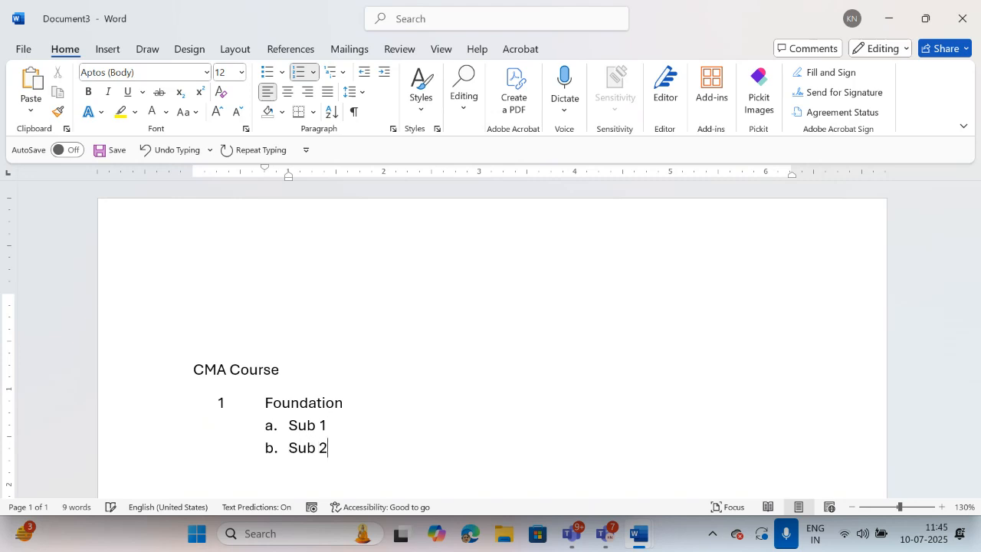
pyautogui.press('Return')
pyautogui.write('Su')
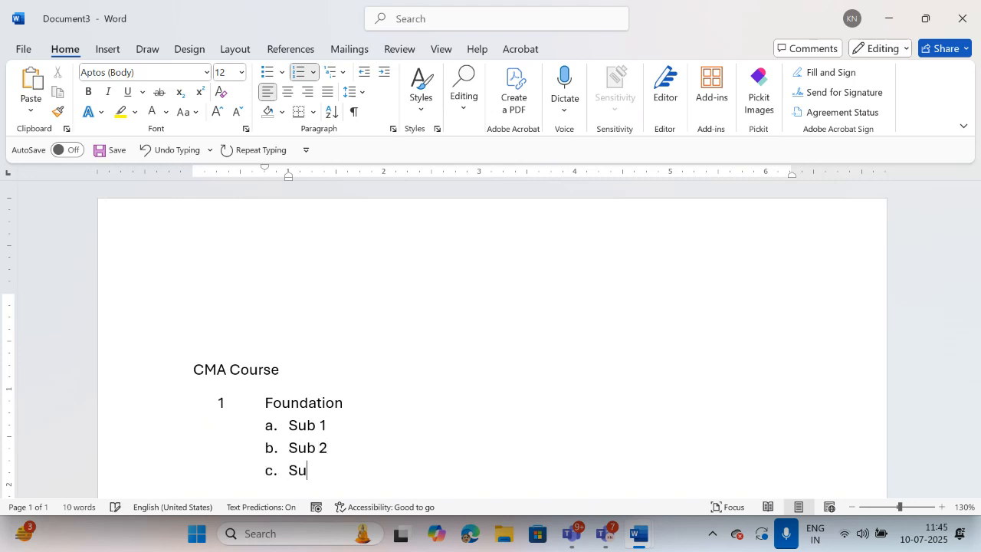
pyautogui.write('b 3')
# Promote back to top level and add item 2 Interdiate, with an empty item 3.
pyautogui.press('Return')
pyautogui.hotkey('shift', 'Tab')
pyautogui.write('Int')
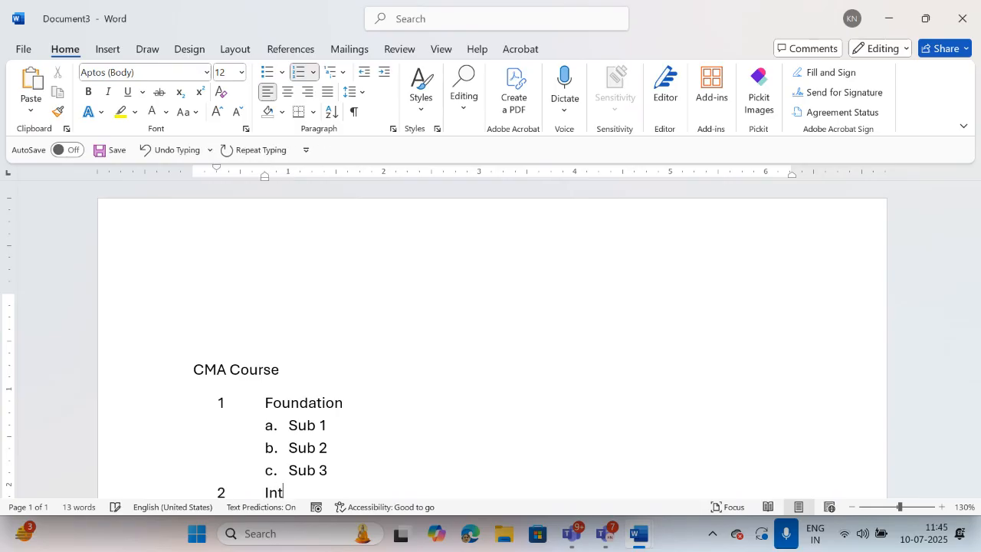
pyautogui.write('erdi')
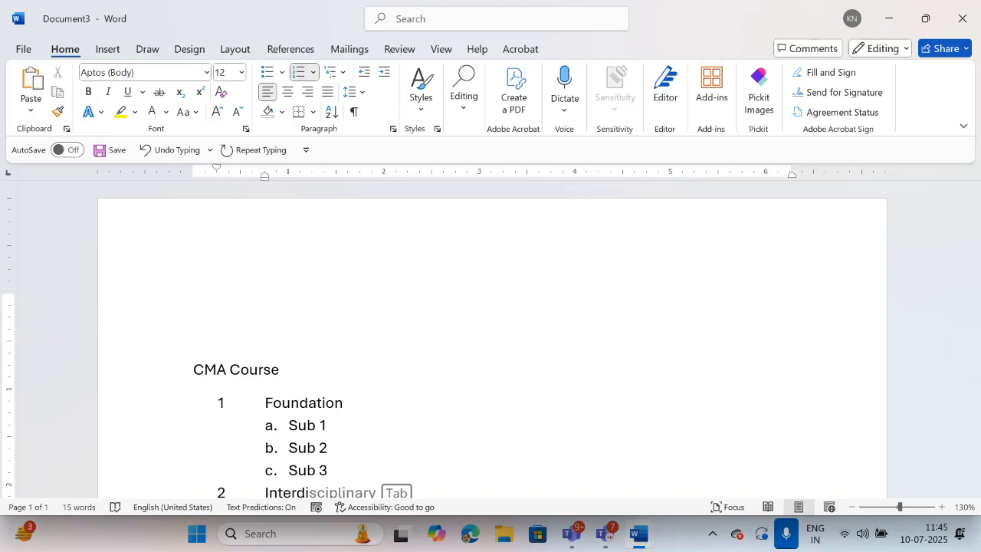
pyautogui.write('ate')
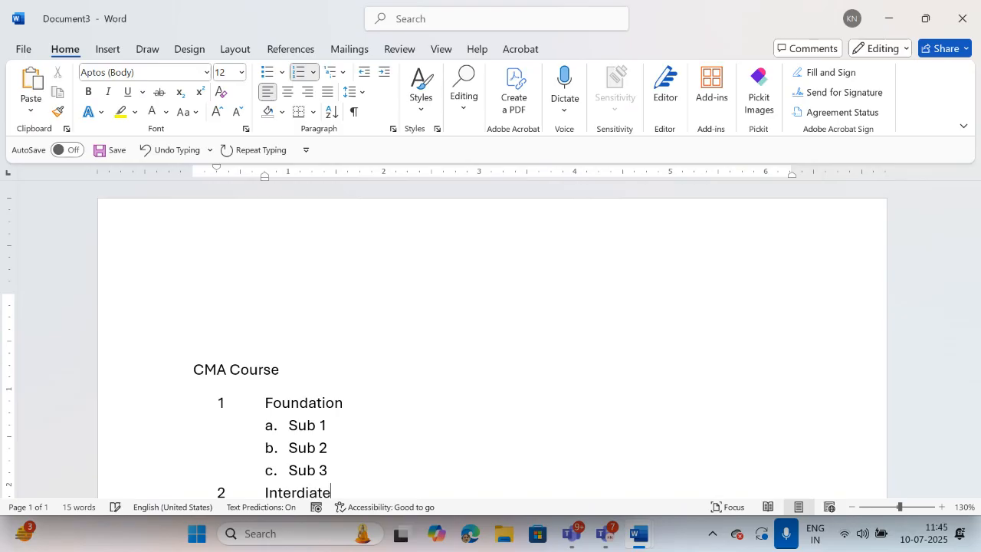
pyautogui.press('Return')
# Correct the misspelled Interdiate to Intermediate using the spelling suggestion.
pyautogui.moveTo(279, 314); pyautogui.dragTo(344, 429)
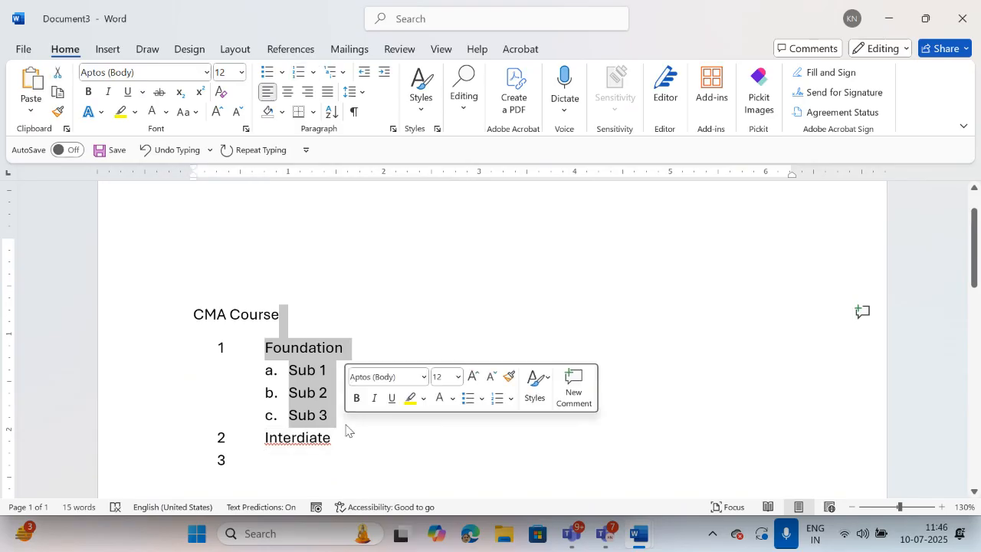
pyautogui.click(310, 437)
pyautogui.rightClick(310, 436)
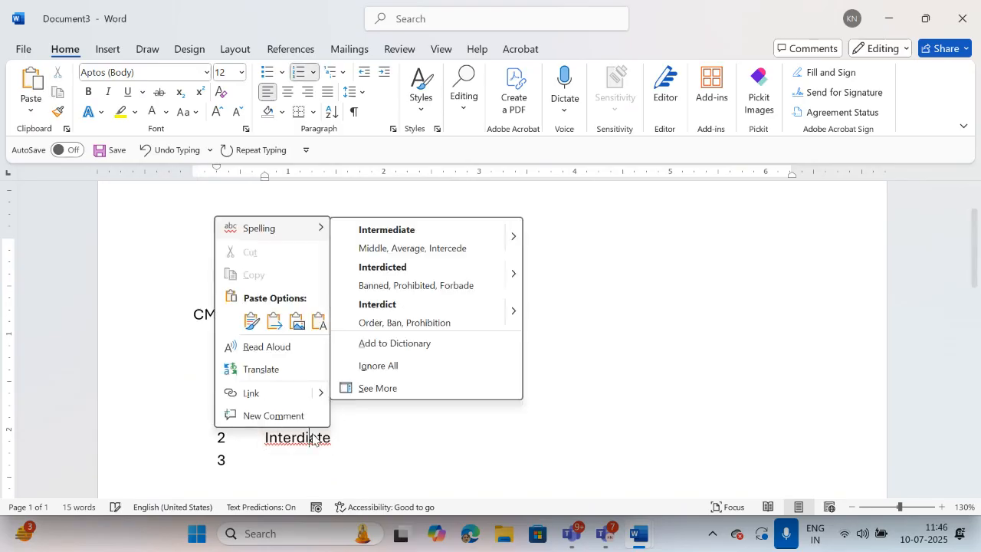
pyautogui.click(384, 237)
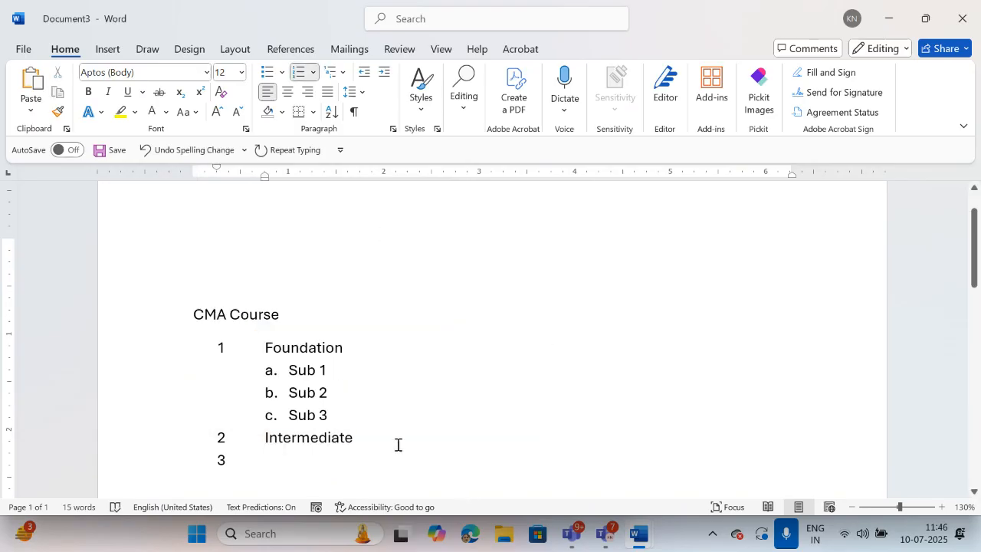
# Add lettered sub-item Group 1 under Intermediate with roman-numbered Sub 1, Sub 2 and Sub 3.
pyautogui.press('Return')
pyautogui.press('Tab')
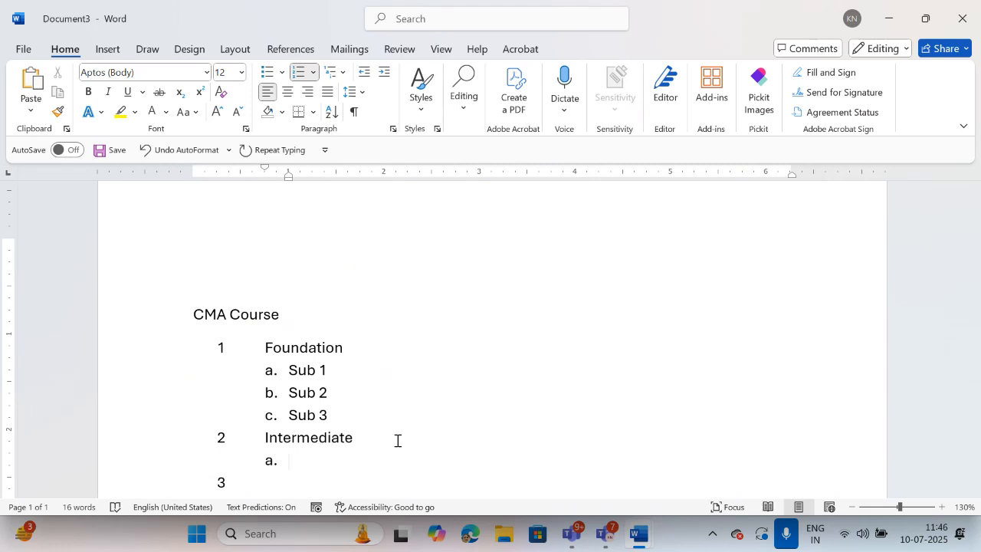
pyautogui.write('Group 1')
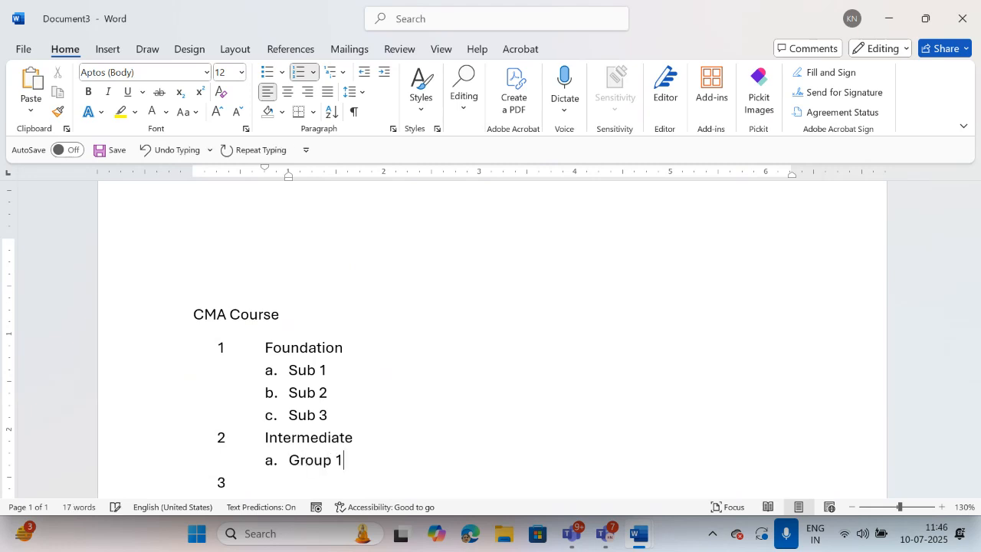
pyautogui.press('Return')
pyautogui.press('Tab')
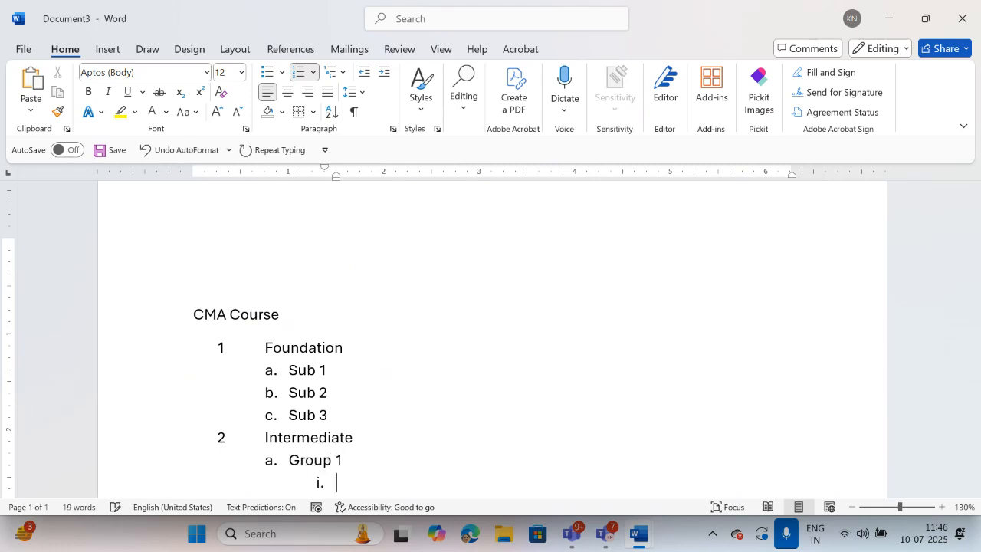
pyautogui.write('Sub 1')
pyautogui.press('Return')
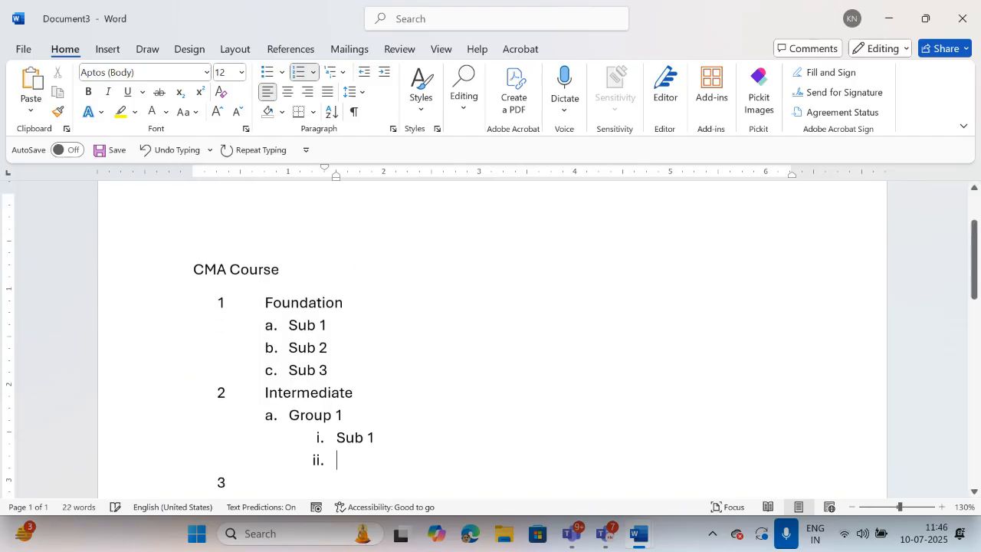
pyautogui.write('Sub 2')
pyautogui.press('Return')
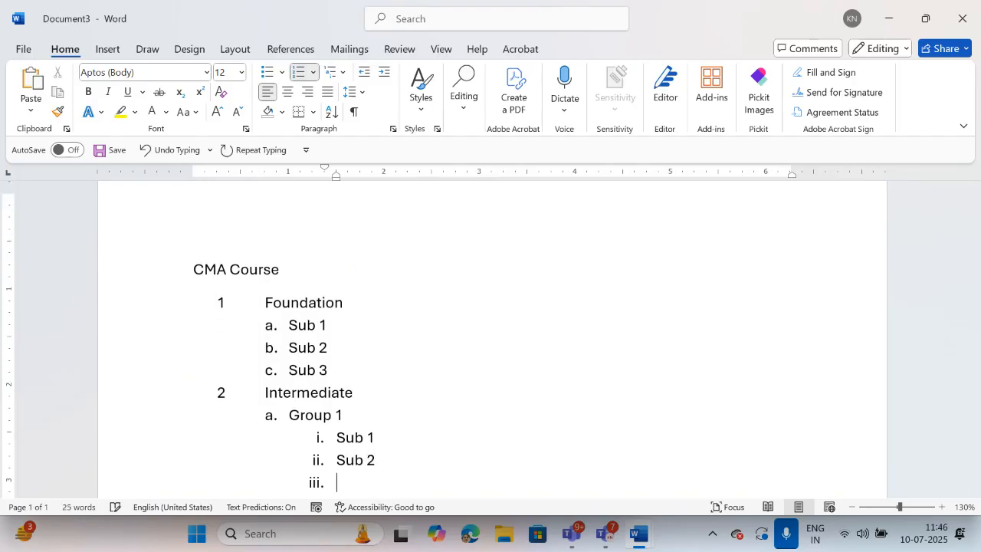
pyautogui.write('Sub 3')
# Add lettered sub-item Group 2 with roman-numbered Sub 1 and Sub 2, starting a third entry.
pyautogui.press('Return')
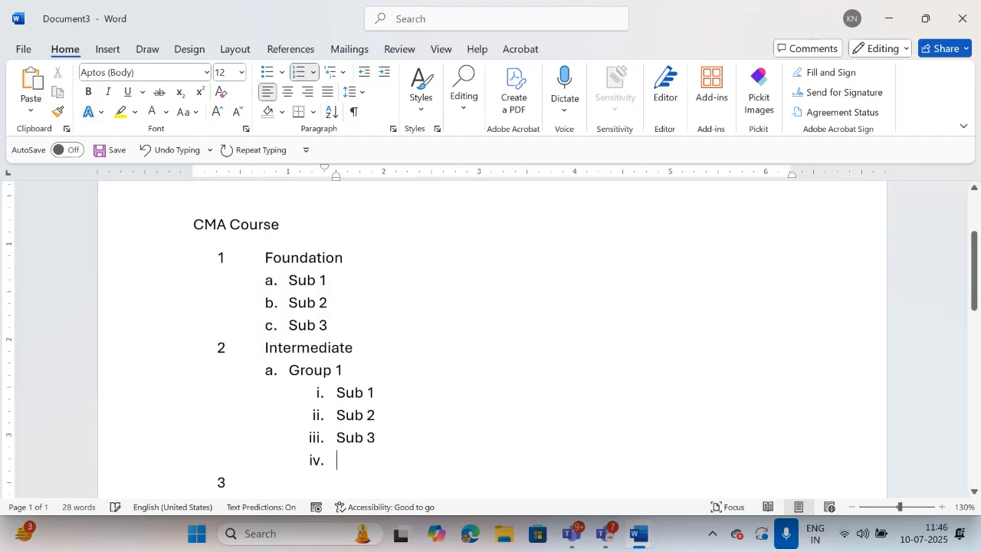
pyautogui.press('Return')
pyautogui.write('Gr')
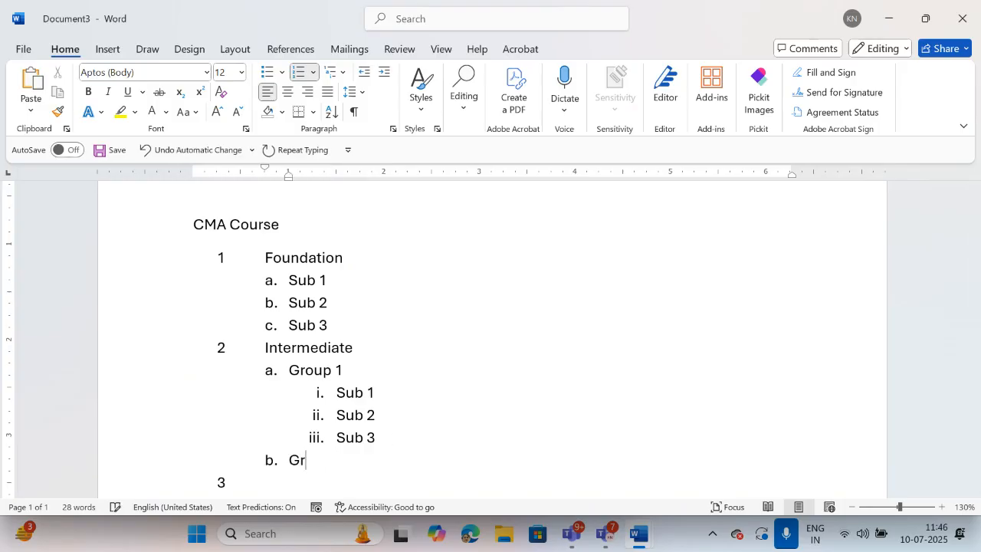
pyautogui.write('oup 2')
pyautogui.press('Return')
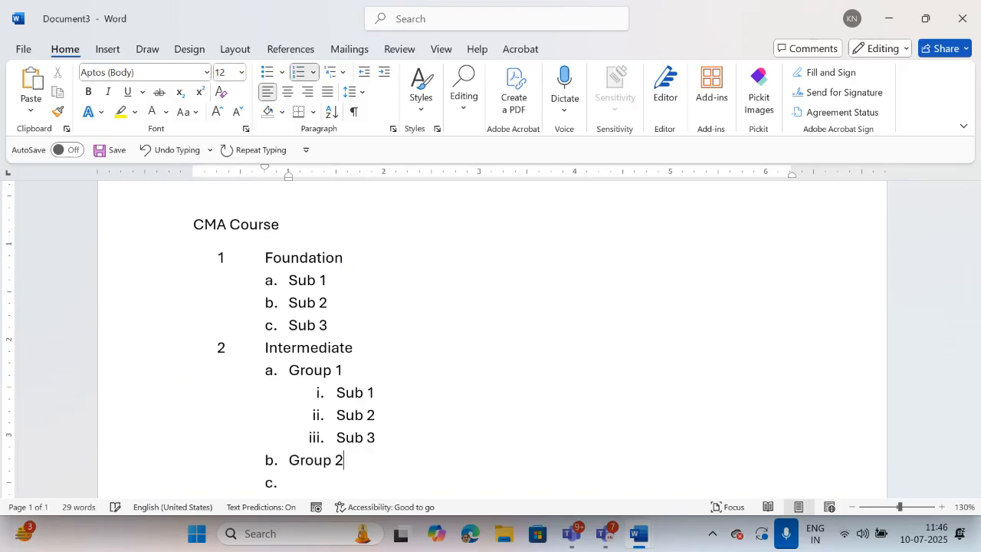
pyautogui.press('Tab')
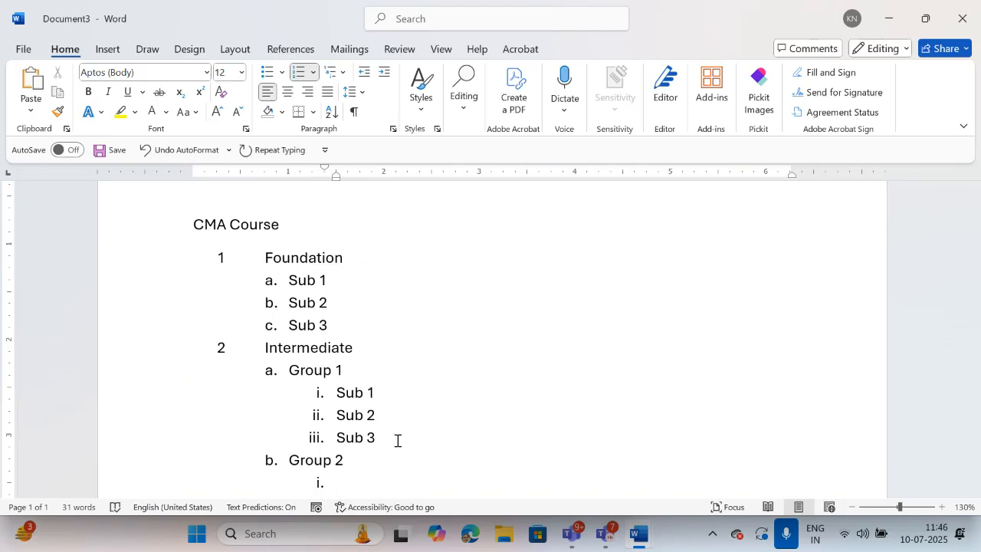
pyautogui.write('Sub 1')
pyautogui.press('Return')
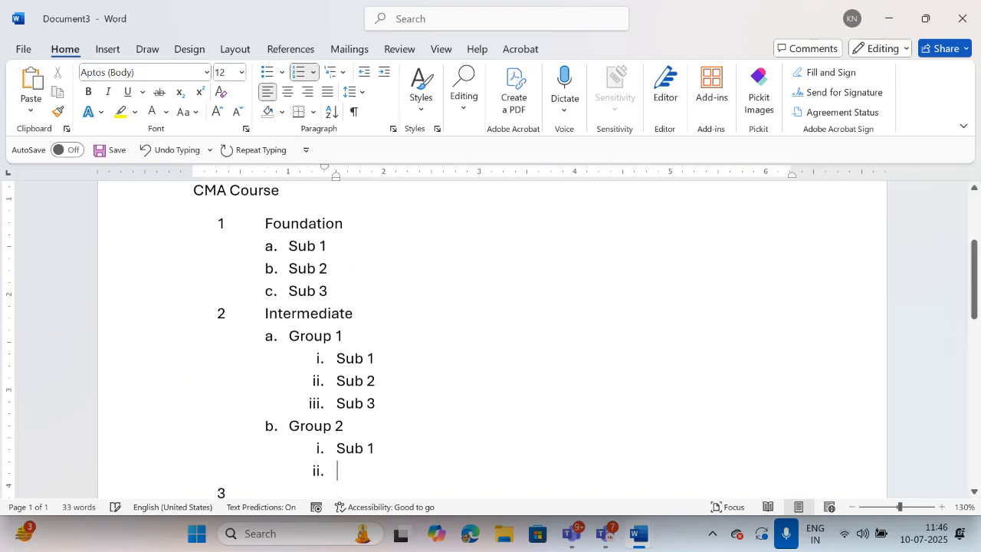
pyautogui.write('Sub 2')
pyautogui.press('Return')
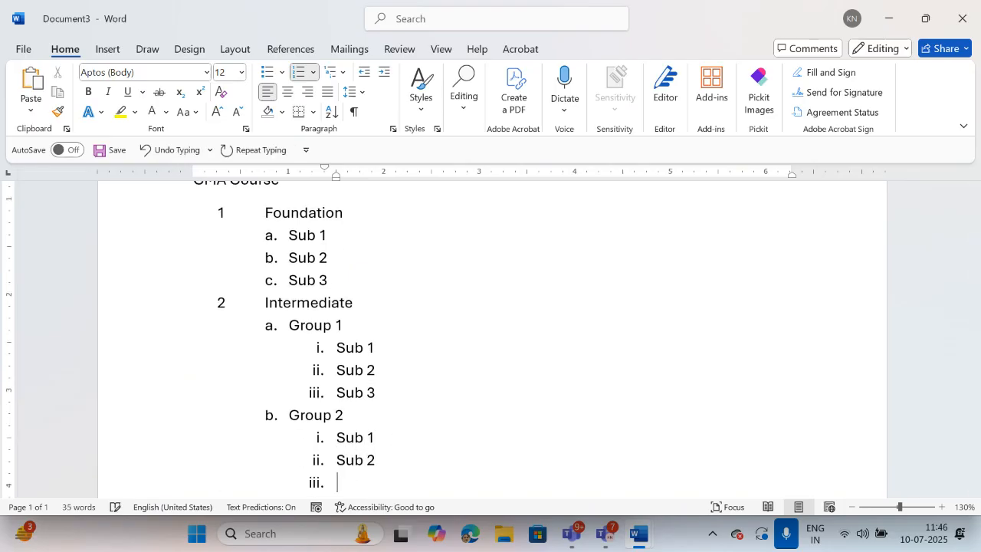
# Finish Group 2 with Sub 3 and return to lettered item c.
pyautogui.write('Sub 3')
pyautogui.press('Return')
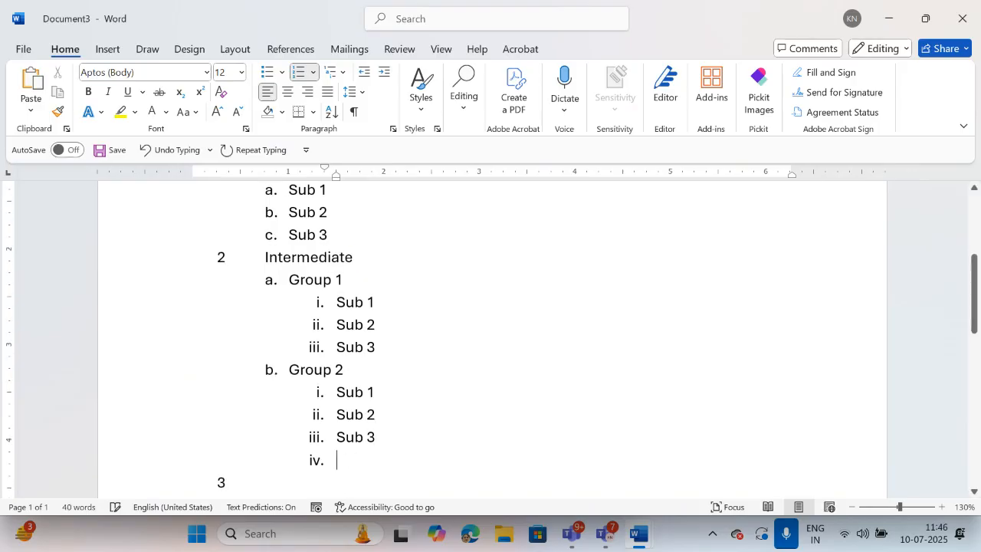
pyautogui.press('Return')
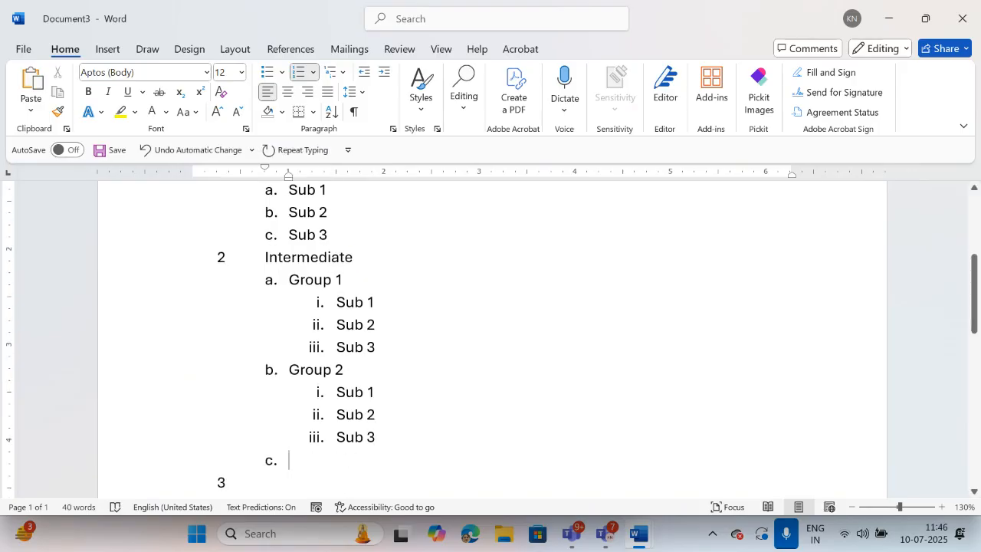
# Add lettered items Cat level 1 and Cat level 2 under Intermediate, then begin item e.
pyautogui.write('Int')
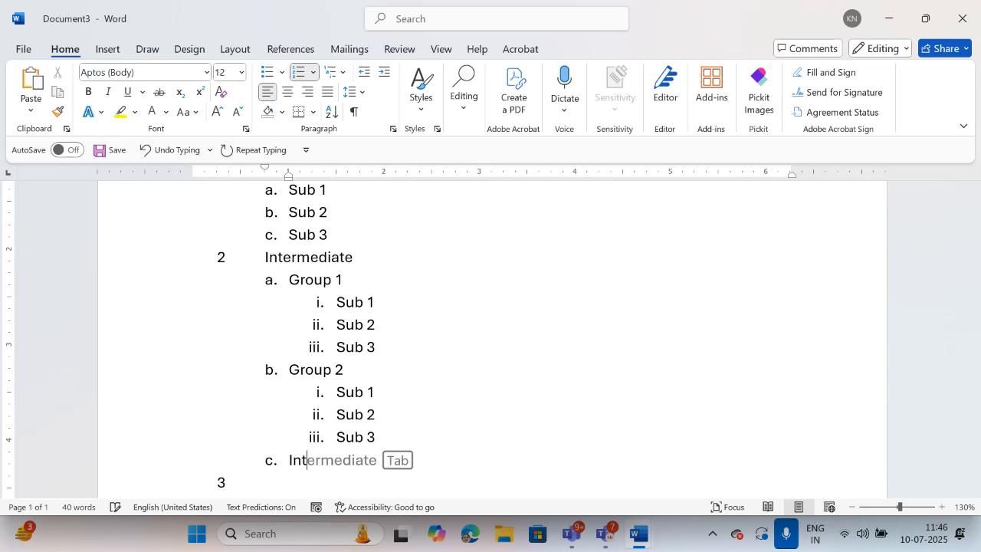
pyautogui.press('BackSpace')
pyautogui.press('BackSpace')
pyautogui.press('BackSpace')
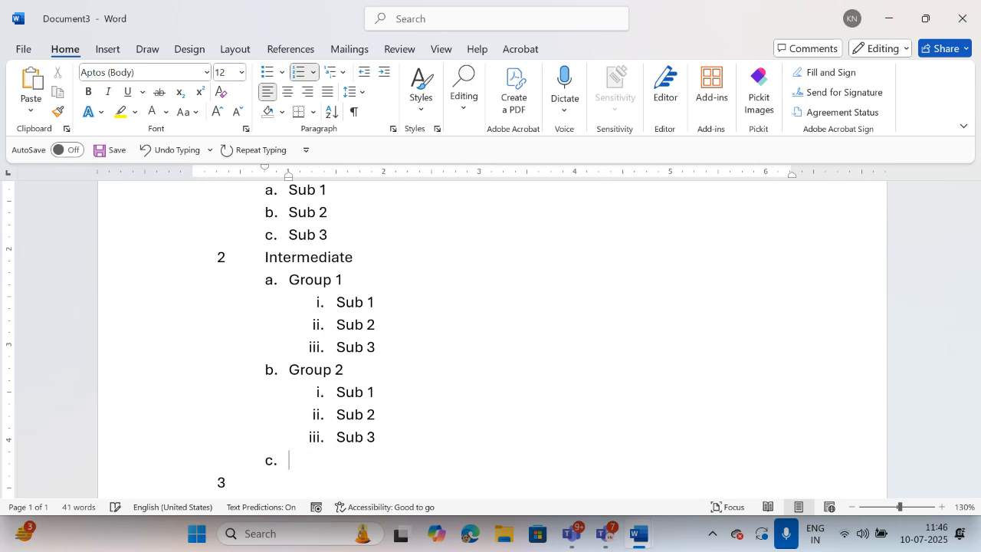
pyautogui.write('Cat level 1')
pyautogui.press('Return')
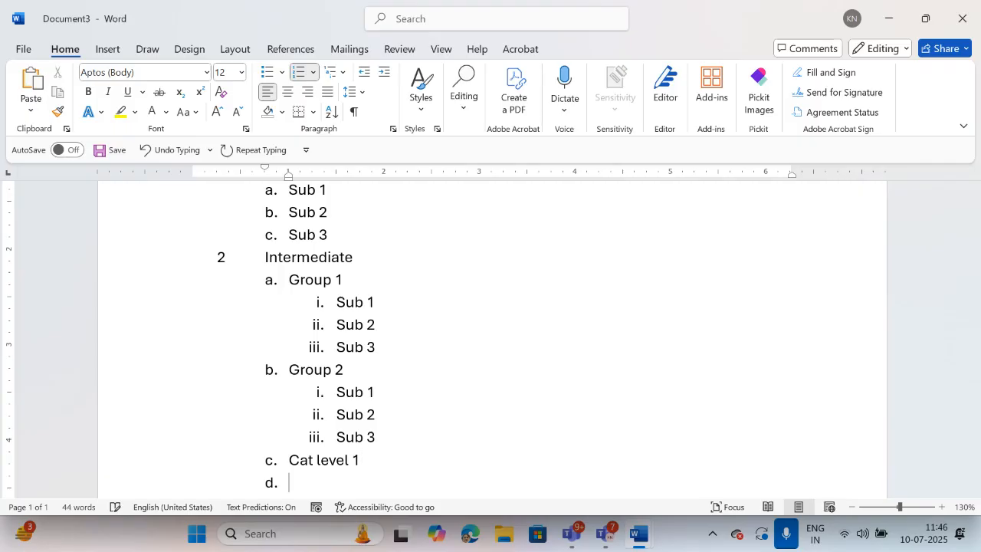
pyautogui.write('Cat level')
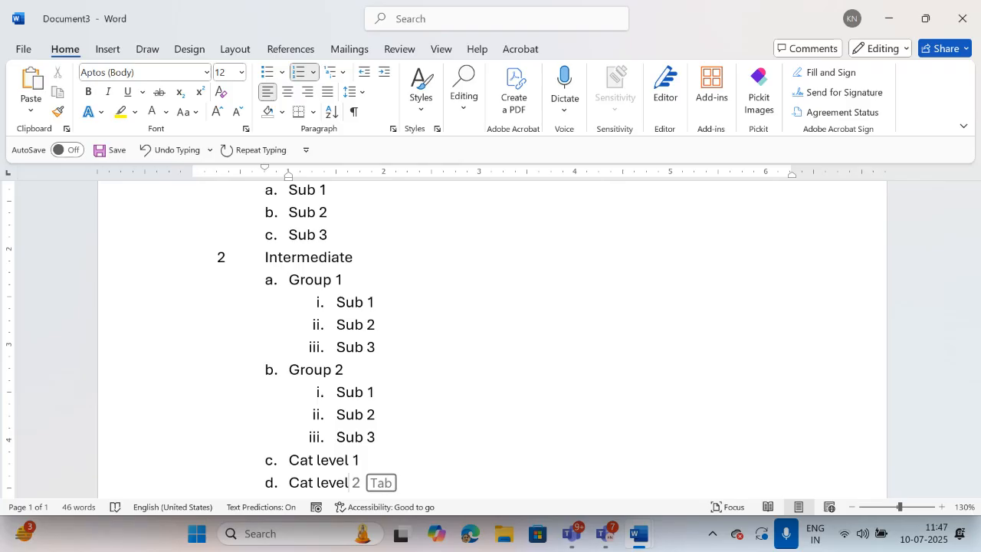
pyautogui.press('Tab')
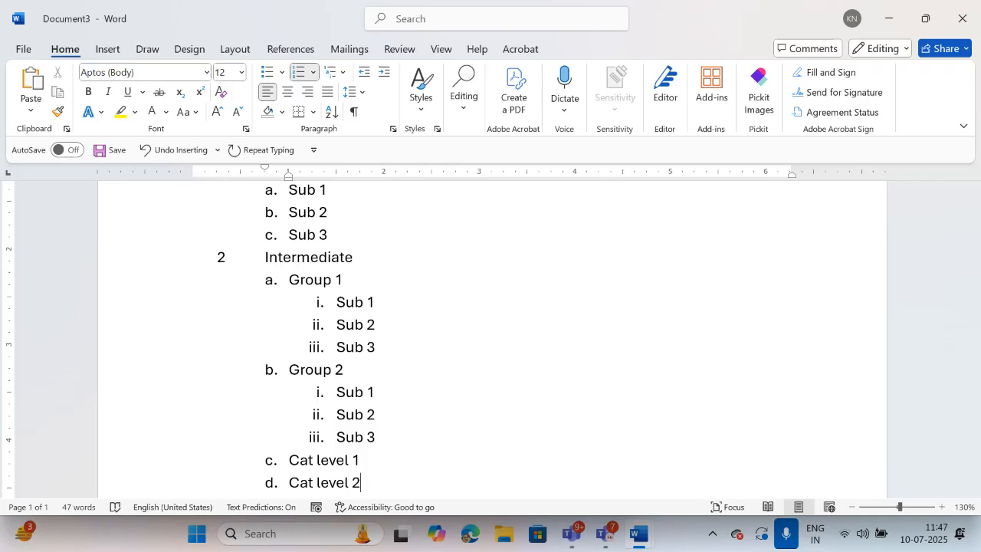
pyautogui.press('Return')
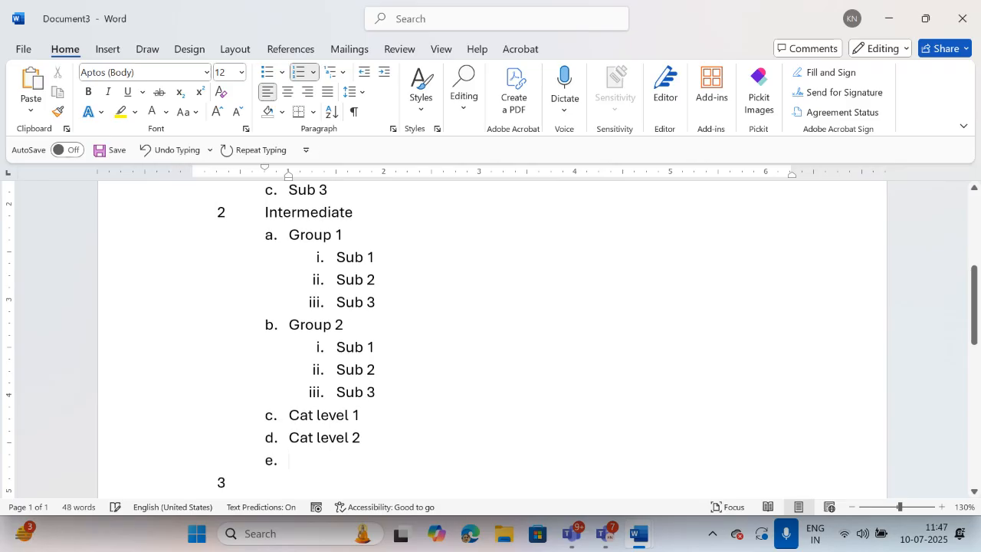
# Nest Skills Training under Cat level 2 with numbered items Computer Training and Softskills Training.
pyautogui.press('Tab')
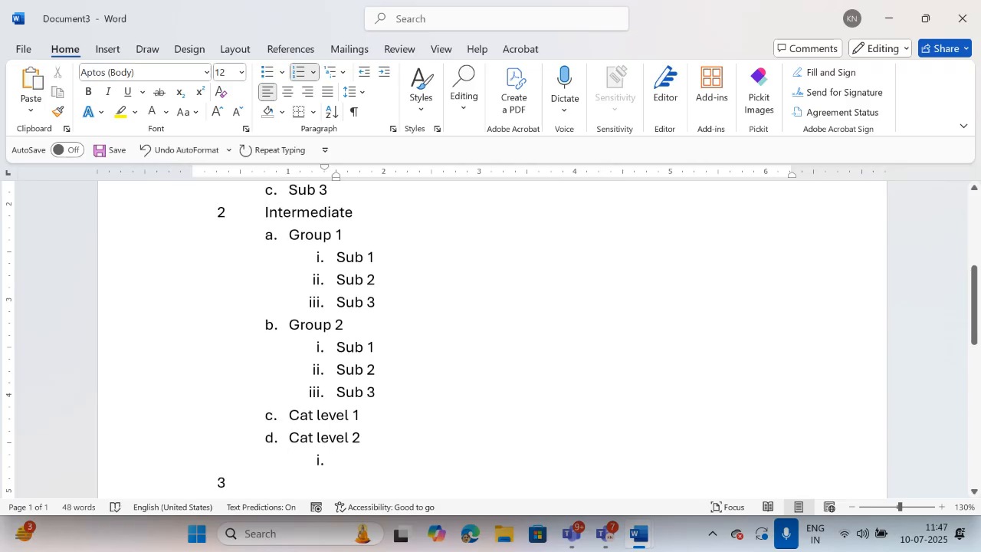
pyautogui.write('Skills')
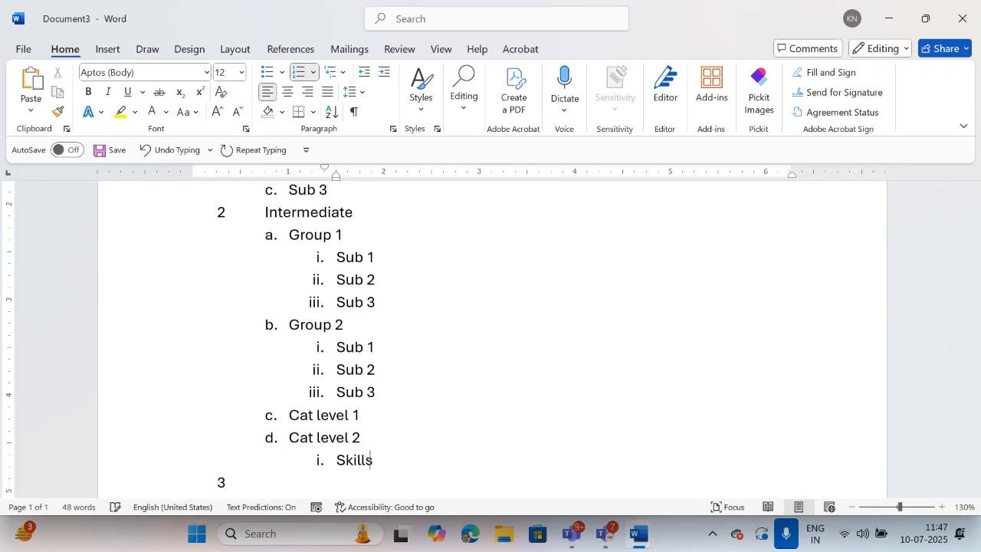
pyautogui.write(' Training')
pyautogui.press('Return')
pyautogui.press('Tab')
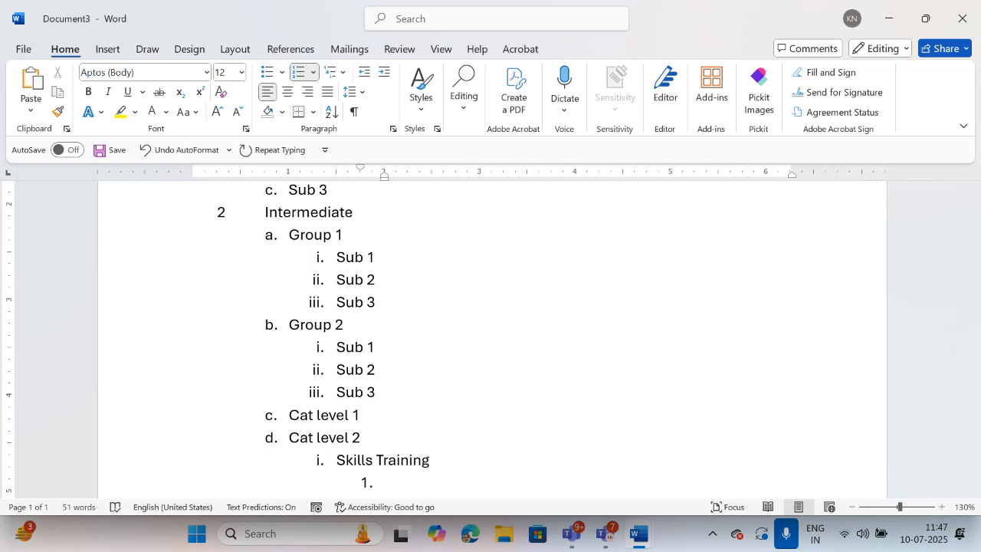
pyautogui.write('Computer ')
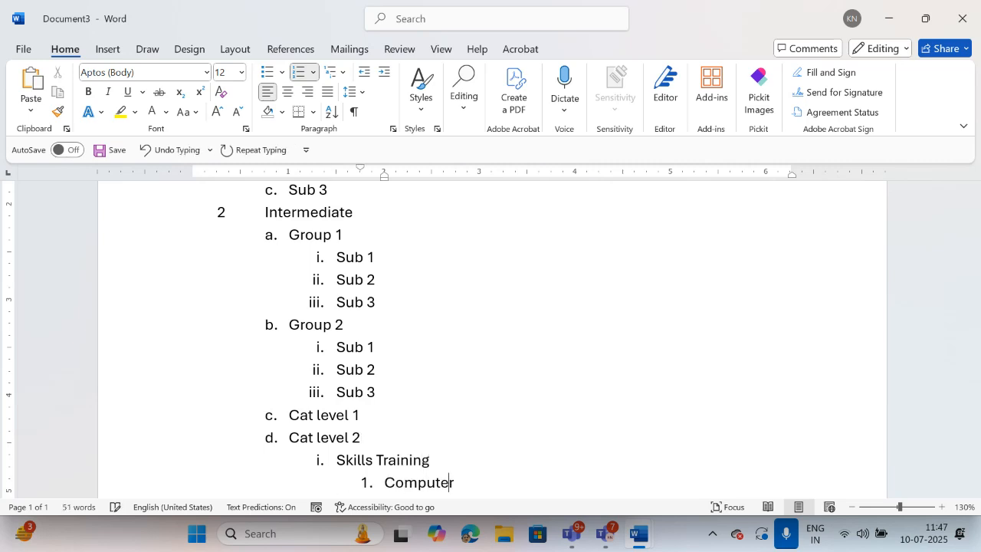
pyautogui.write('Training')
pyautogui.press('Return')
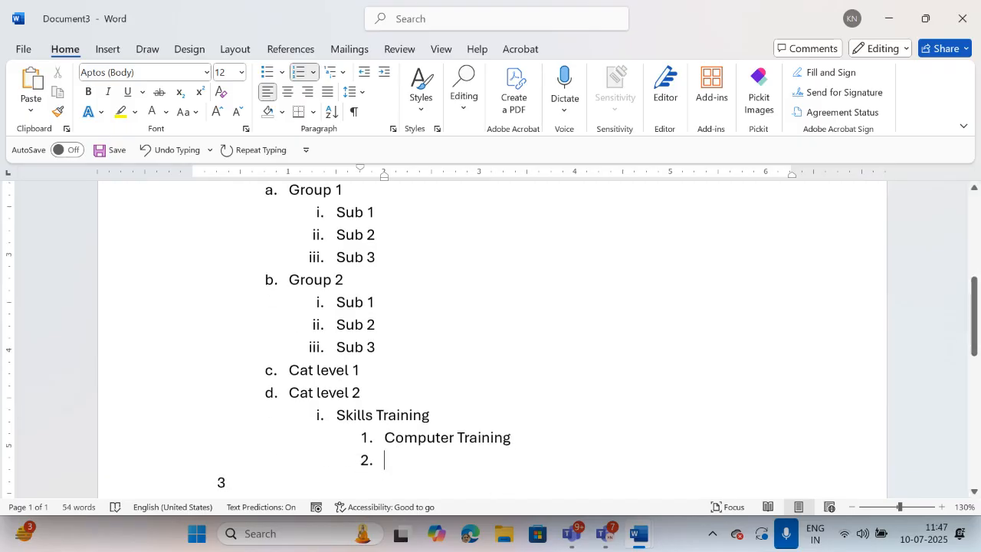
pyautogui.write('So')
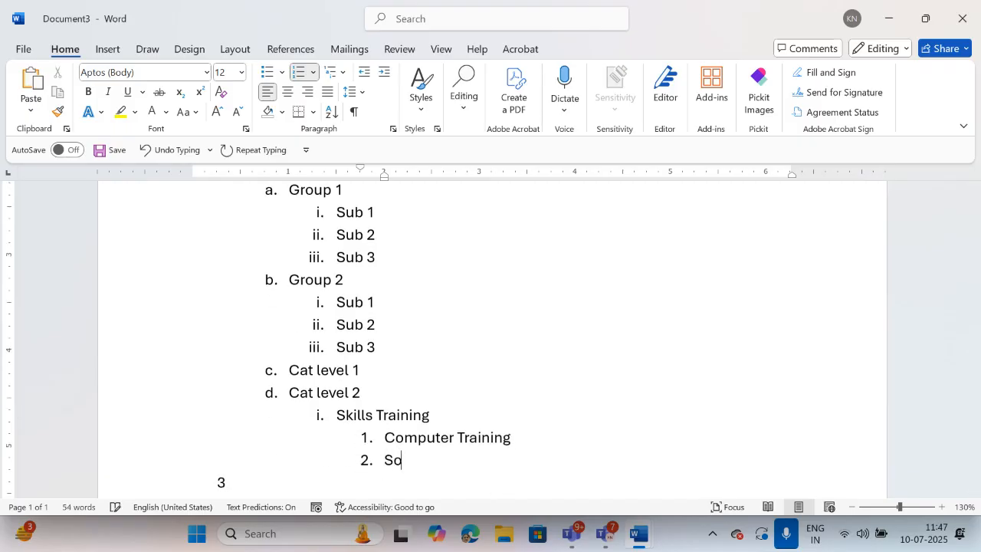
pyautogui.write('ftskills Training')
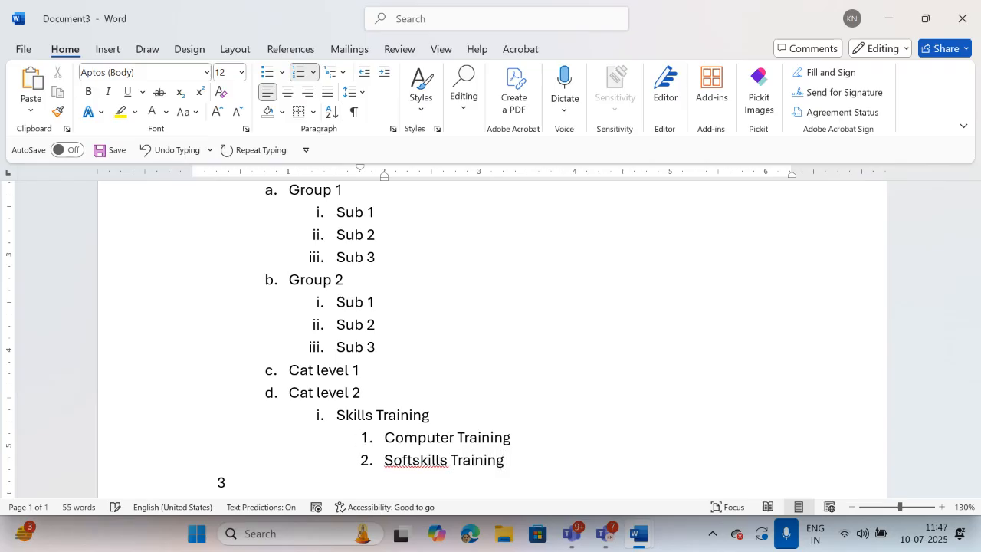
# Split Softskills into Soft skills and move the following empty item out to the lettered level.
pyautogui.click(415, 460)
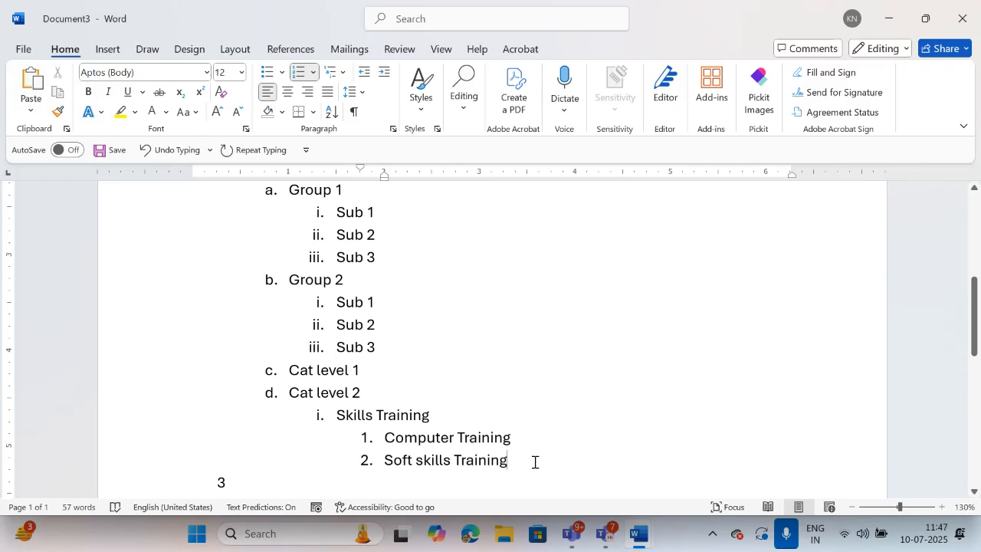
pyautogui.press('Return')
pyautogui.press('Return')
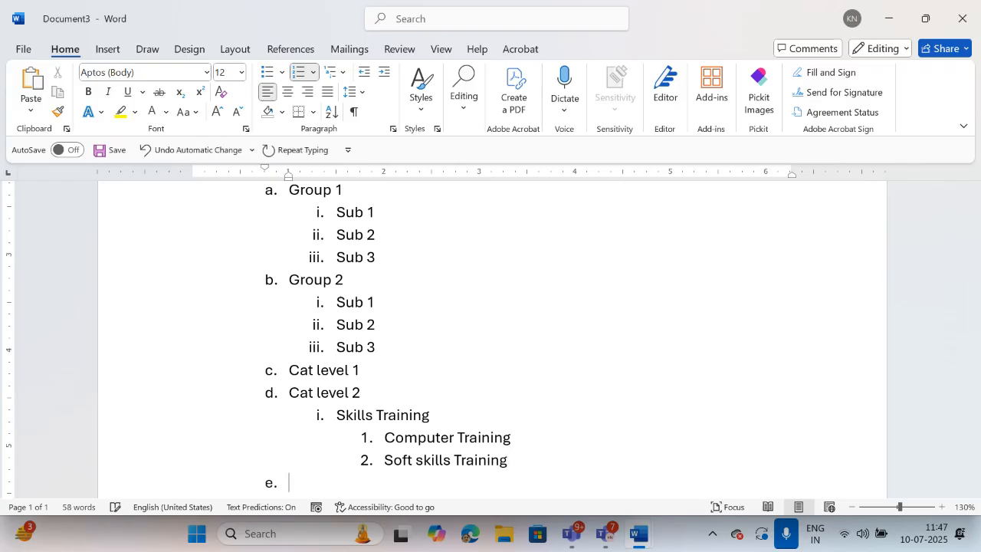
pyautogui.press('Return')
pyautogui.press('Return')
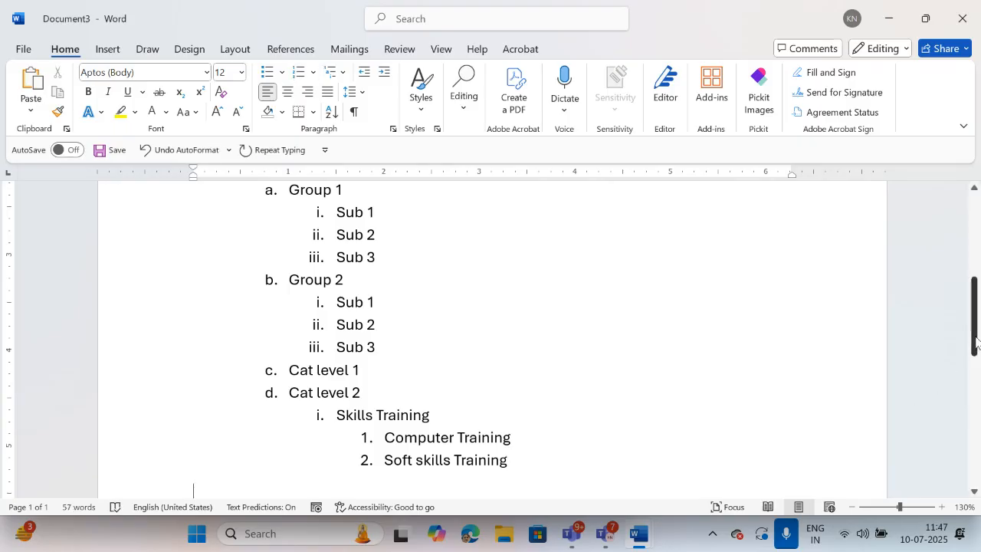
pyautogui.moveTo(976, 342); pyautogui.dragTo(977, 315)
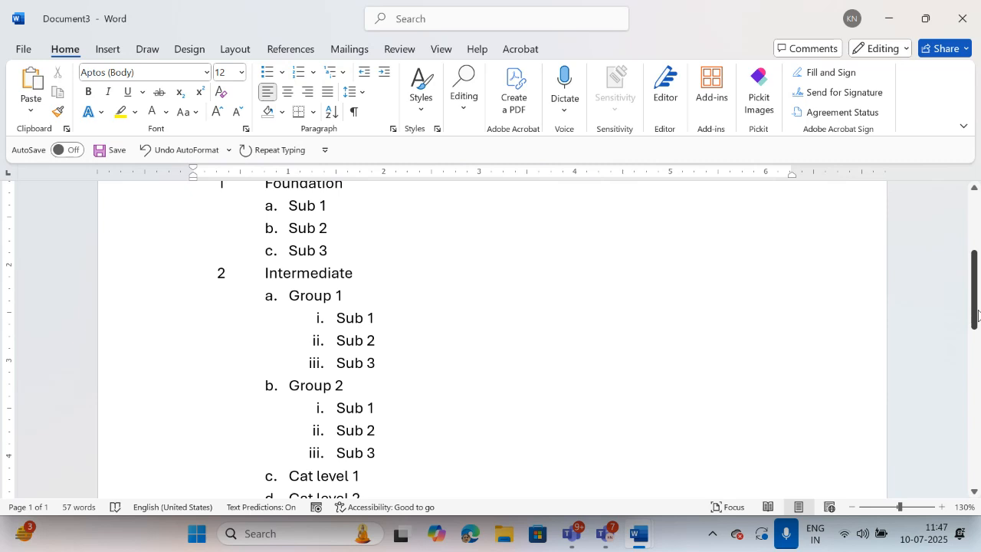
pyautogui.hotkey('alt', 'Tab')
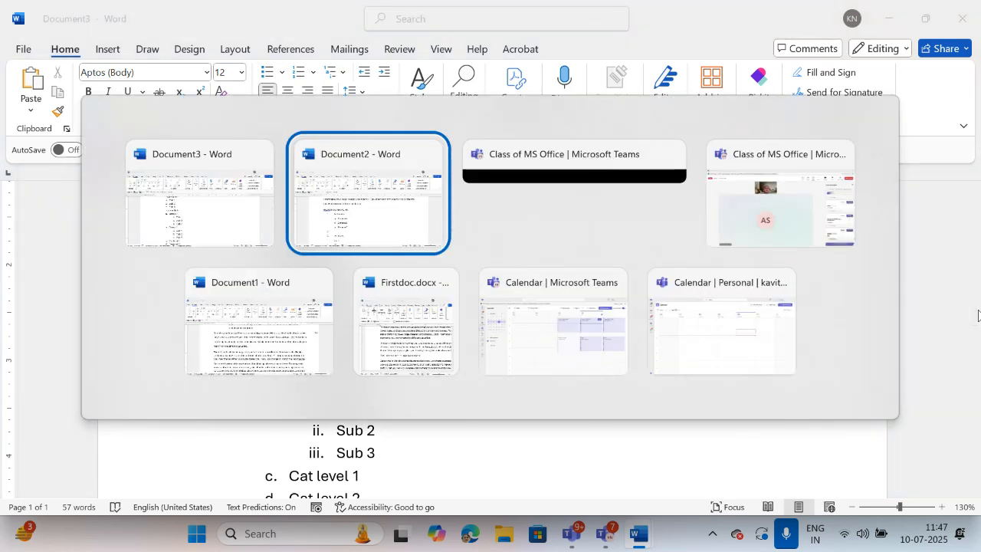
pyautogui.hotkey('alt', 'Tab')
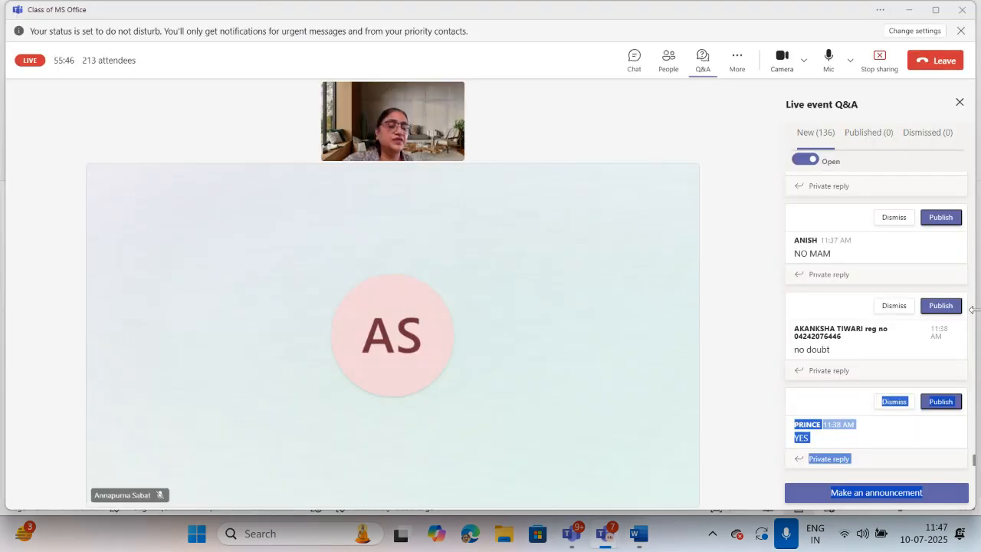
pyautogui.click(920, 438)
pyautogui.scroll(-3, 918, 439)
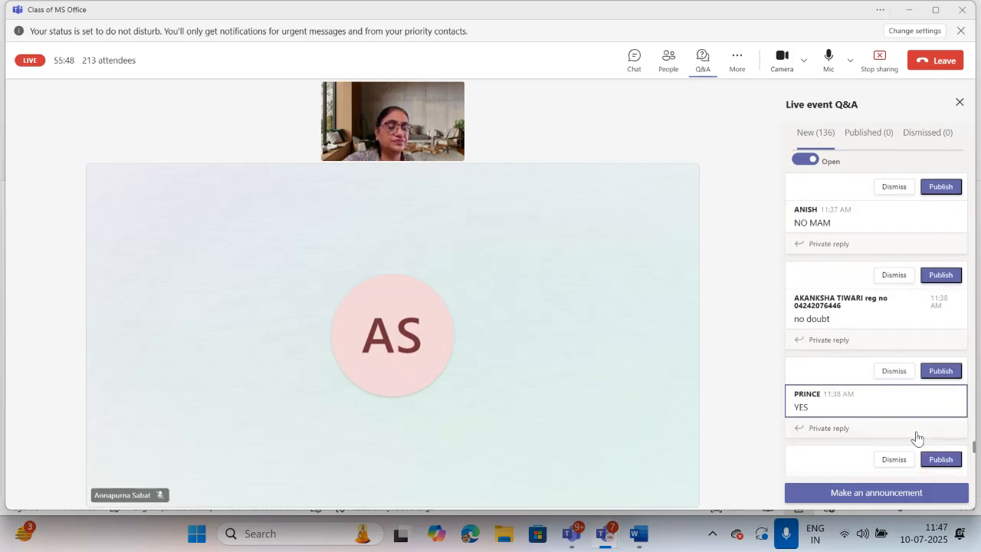
pyautogui.scroll(-2, 918, 438)
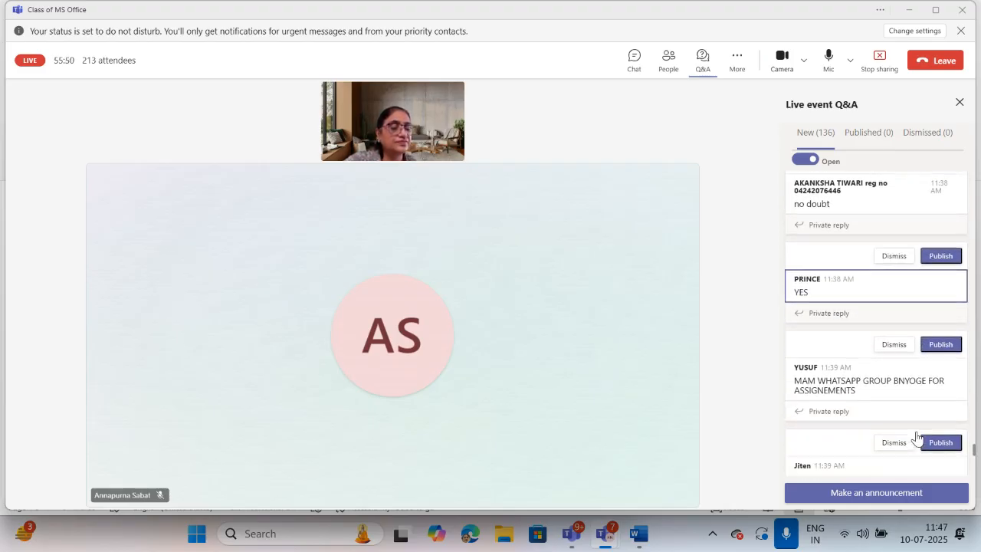
pyautogui.scroll(-2, 919, 438)
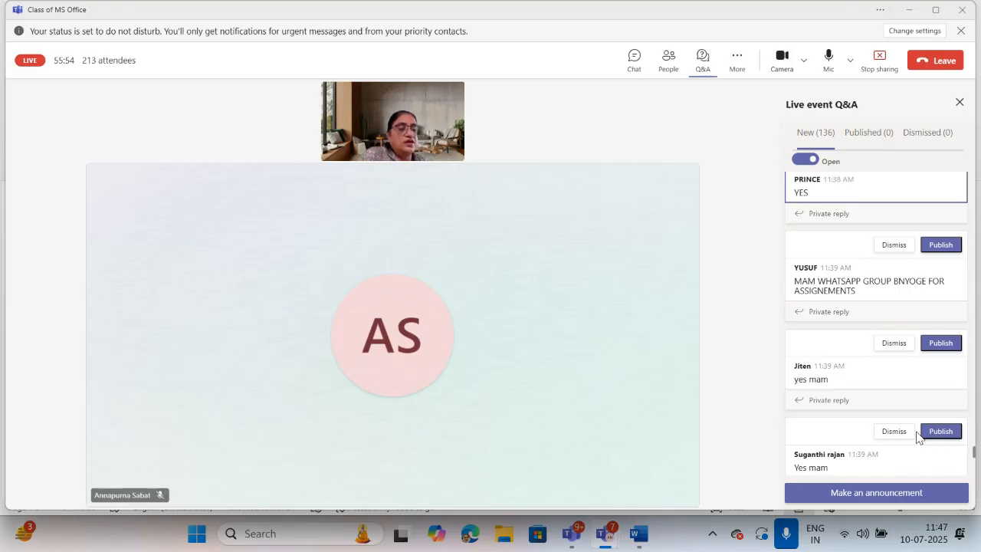
pyautogui.scroll(-3, 917, 437)
pyautogui.scroll(-6, 918, 438)
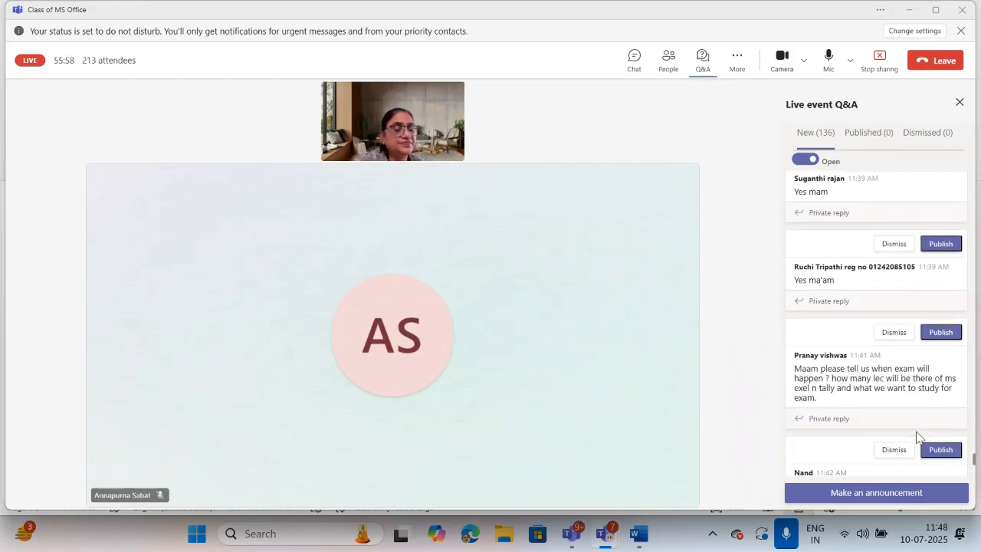
pyautogui.scroll(-6, 917, 437)
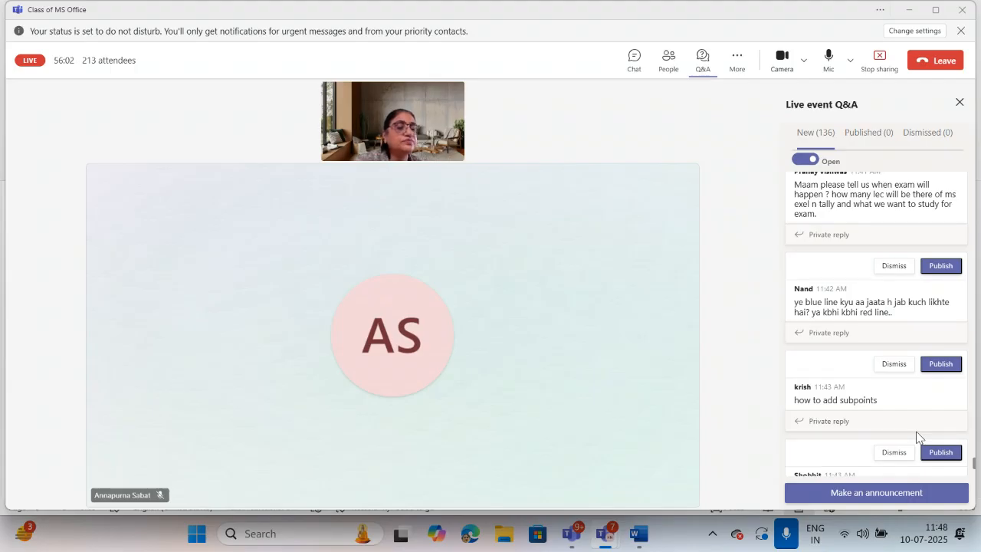
pyautogui.scroll(-1, 917, 437)
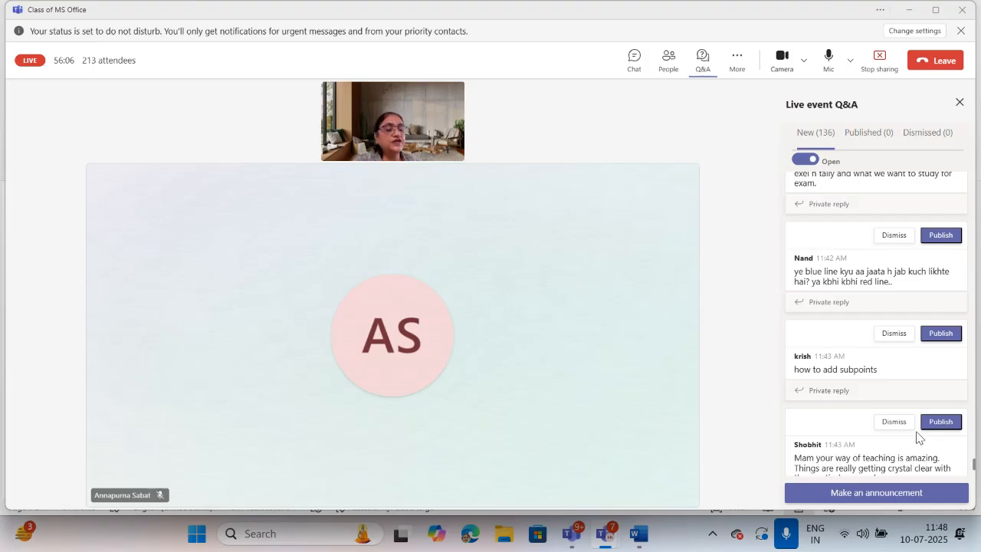
pyautogui.scroll(-3, 917, 437)
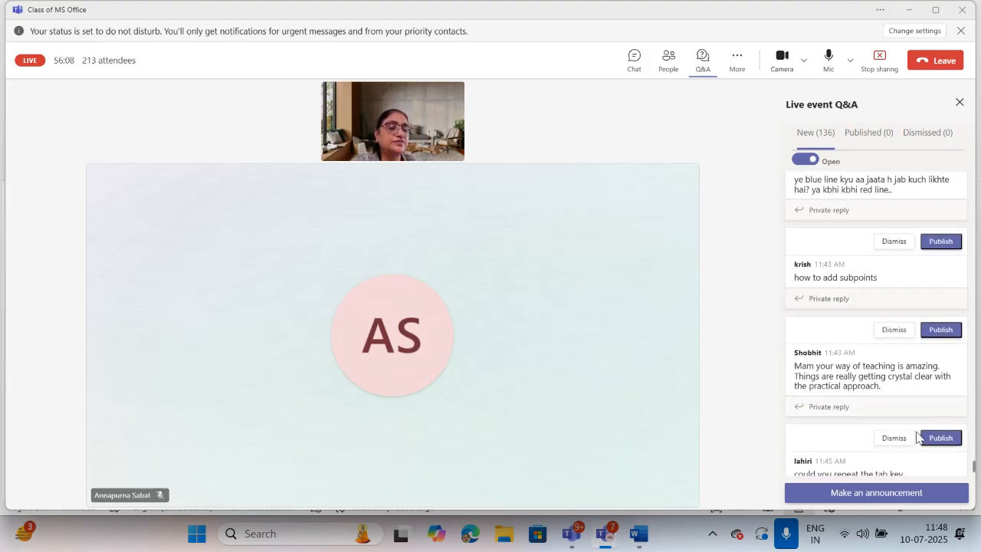
pyautogui.scroll(-1, 917, 436)
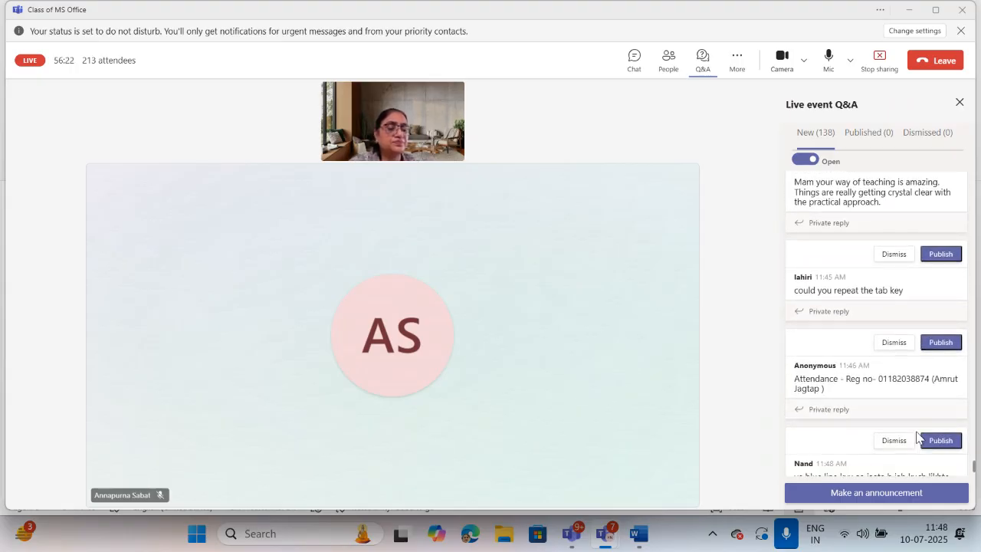
pyautogui.scroll(1, 918, 437)
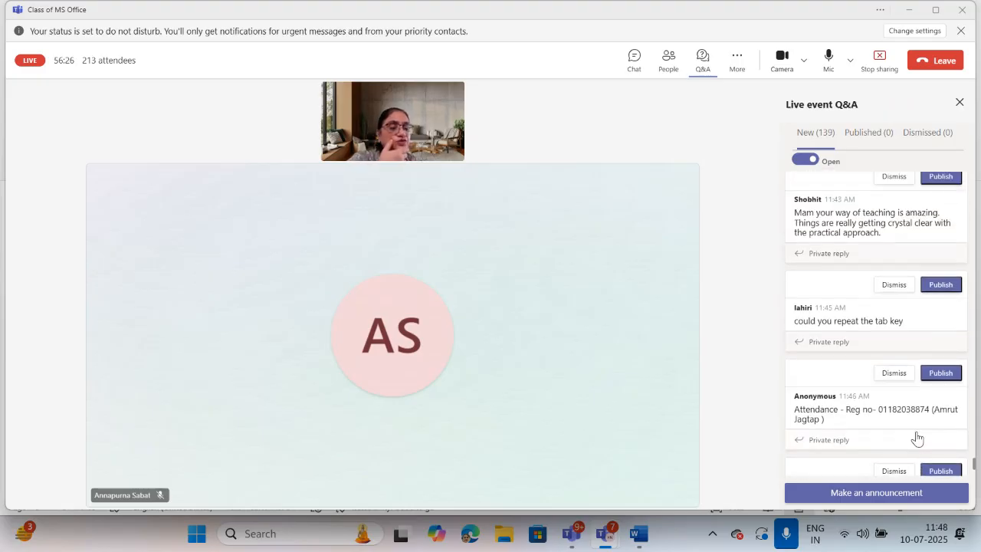
pyautogui.scroll(-2, 918, 437)
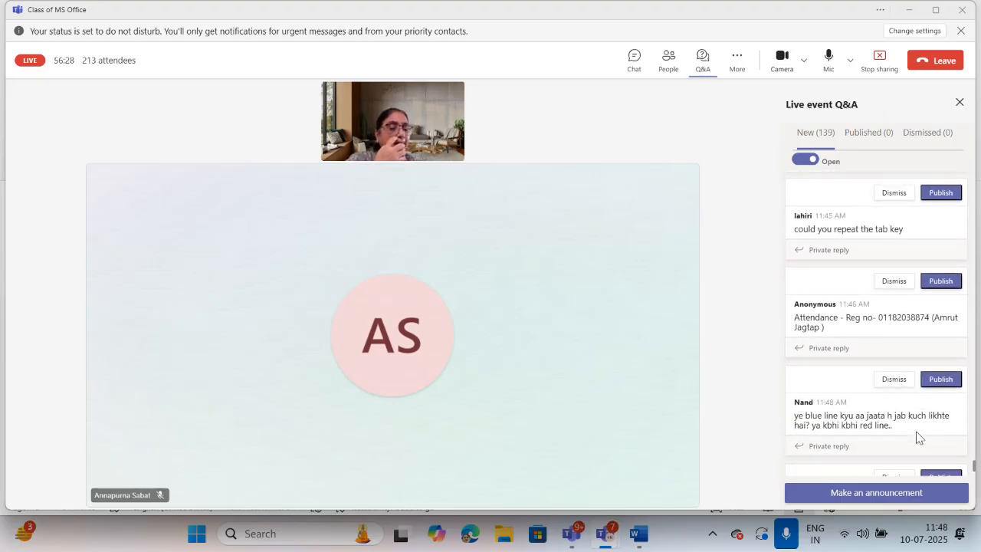
pyautogui.scroll(-2, 918, 438)
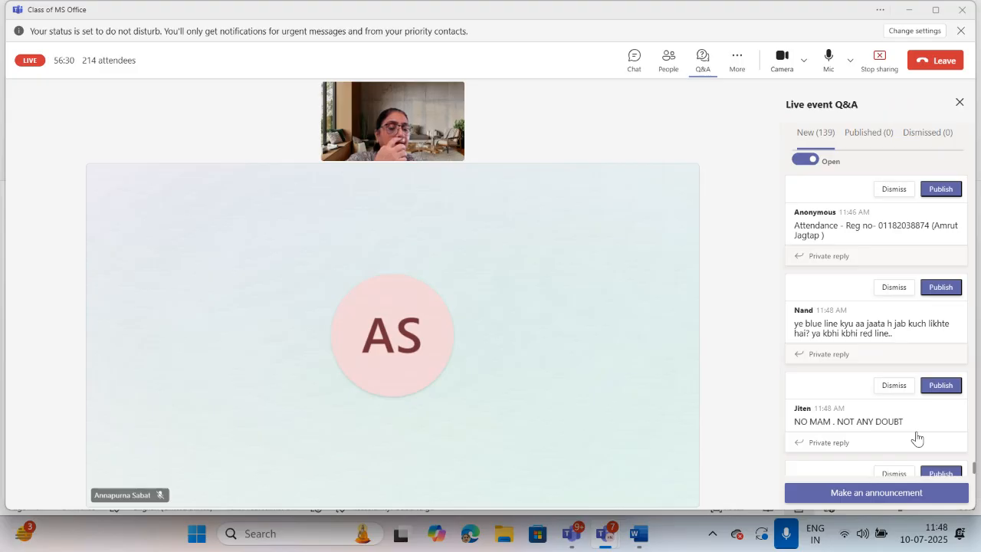
pyautogui.scroll(-1, 918, 438)
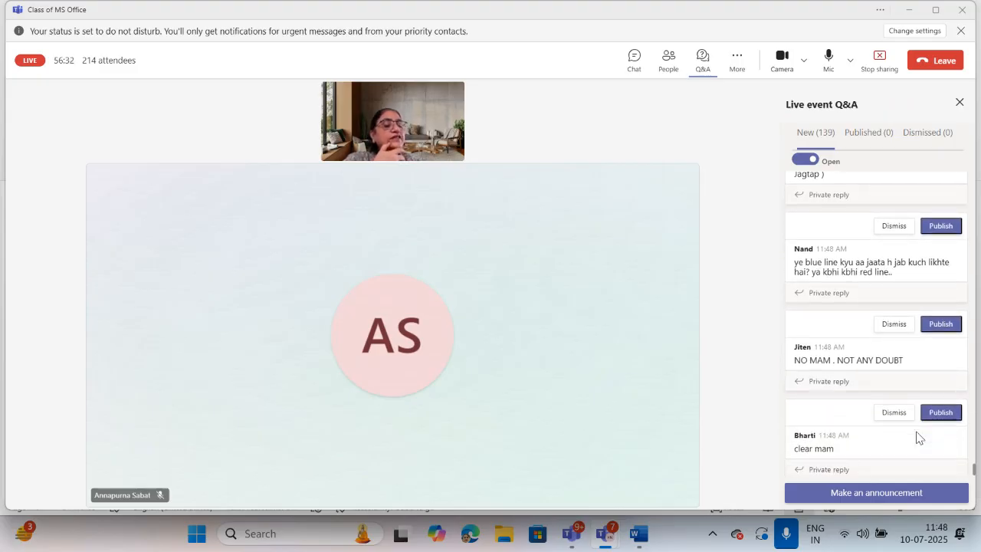
pyautogui.scroll(-1, 918, 437)
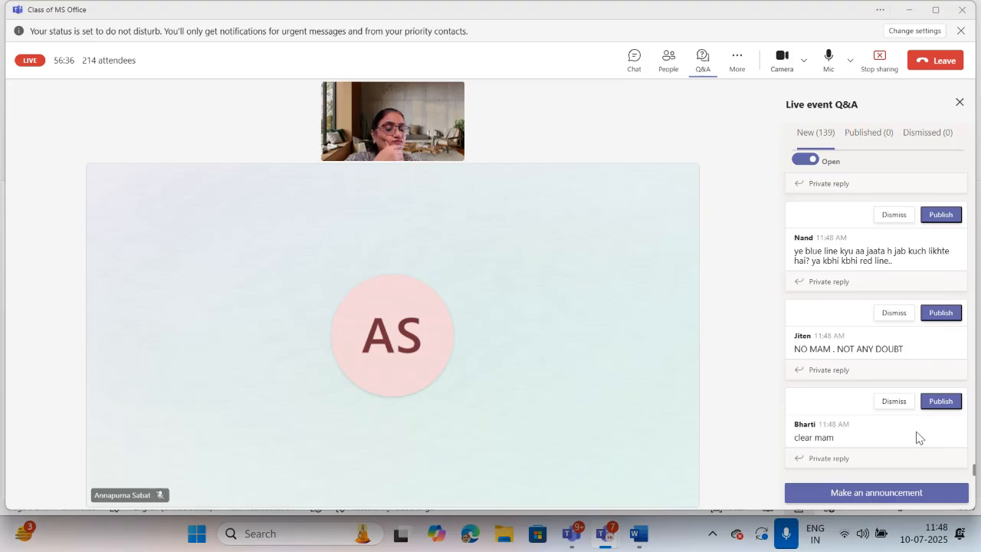
pyautogui.click(917, 438)
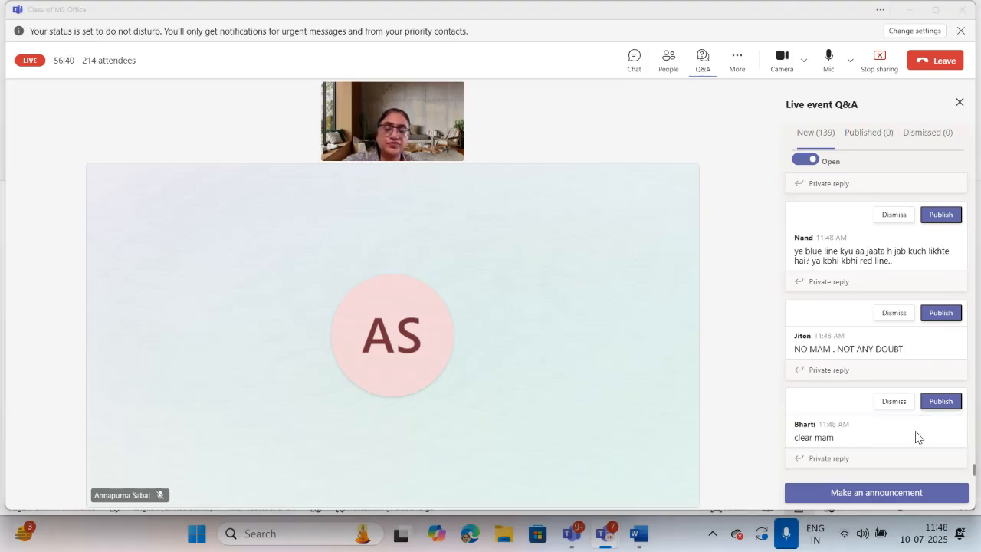
pyautogui.hotkey('alt', 'Tab')
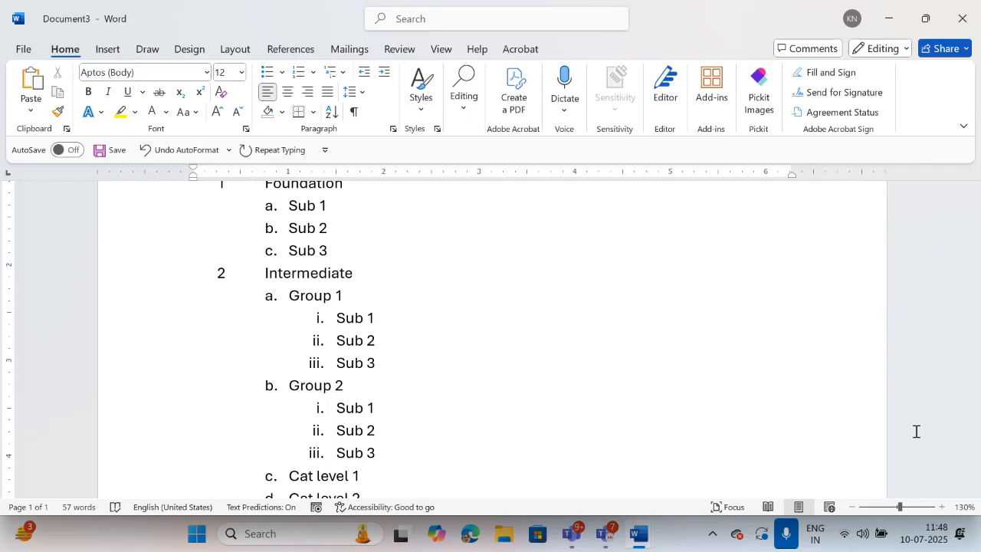
# Nest numbered placeholder items sdfdf, sdfdgd and dfg under Group 1's Sub 1, leaving empty item b.
pyautogui.click(340, 314)
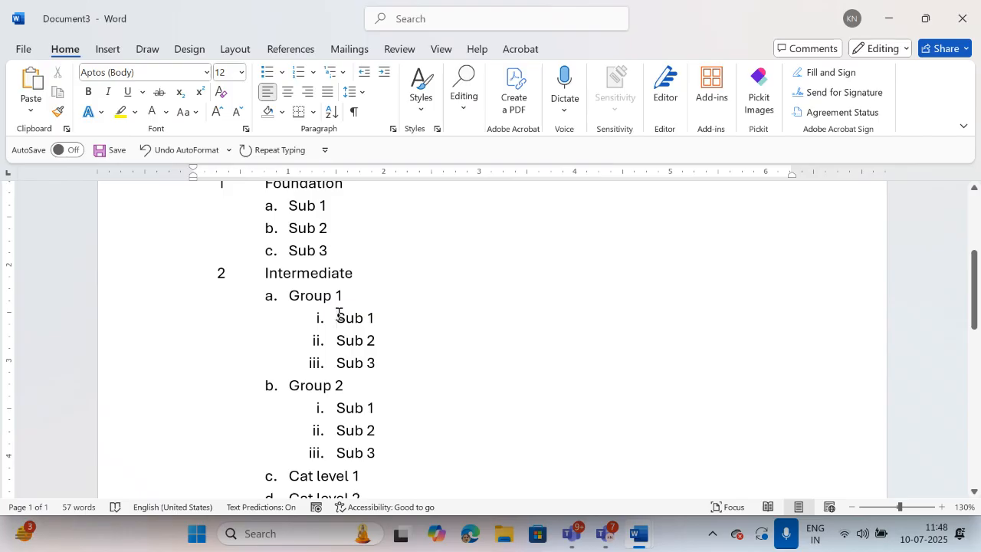
pyautogui.press('Return')
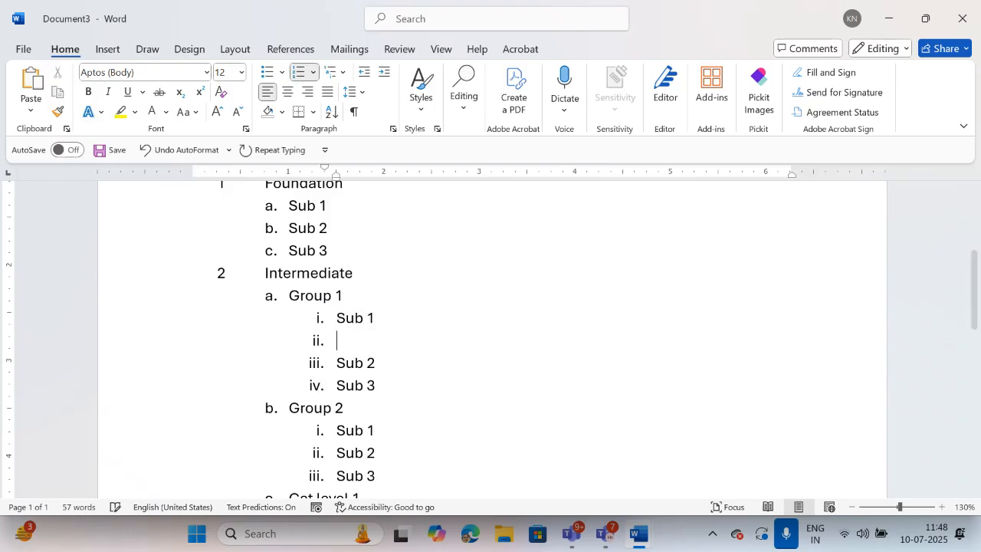
pyautogui.press('Tab')
pyautogui.write('sdfdf')
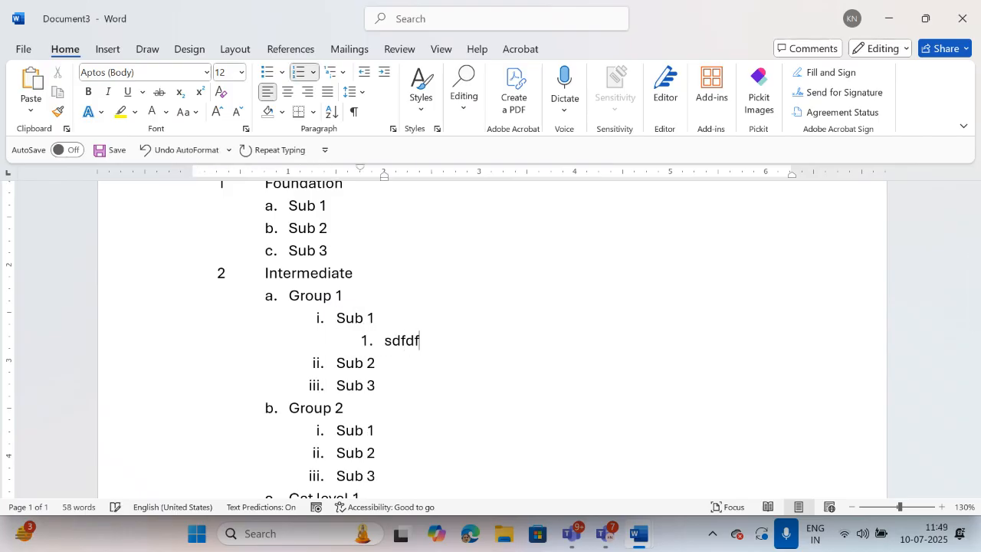
pyautogui.press('Return')
pyautogui.write('sdfdgd')
pyautogui.press('Return')
pyautogui.write('dfg')
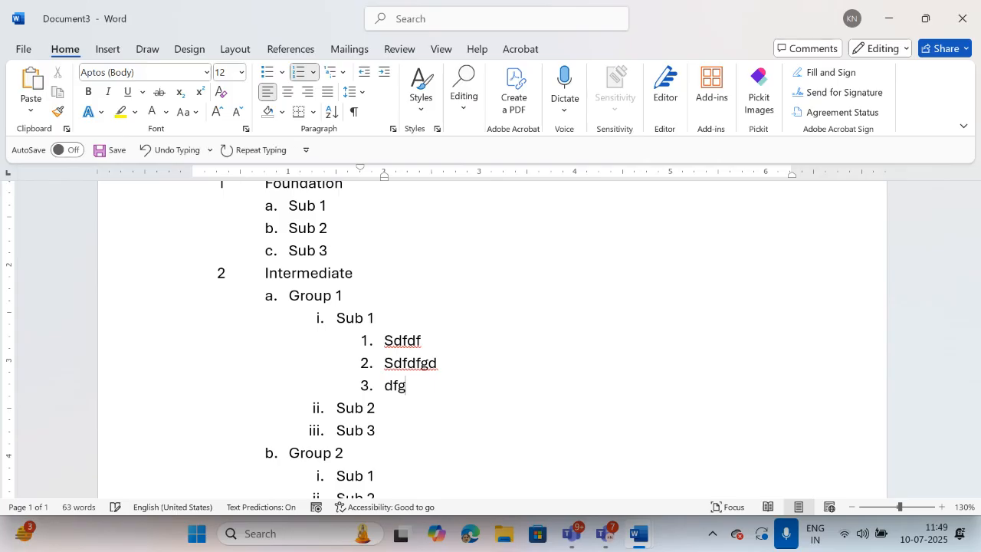
pyautogui.press('Return')
pyautogui.press('Tab')
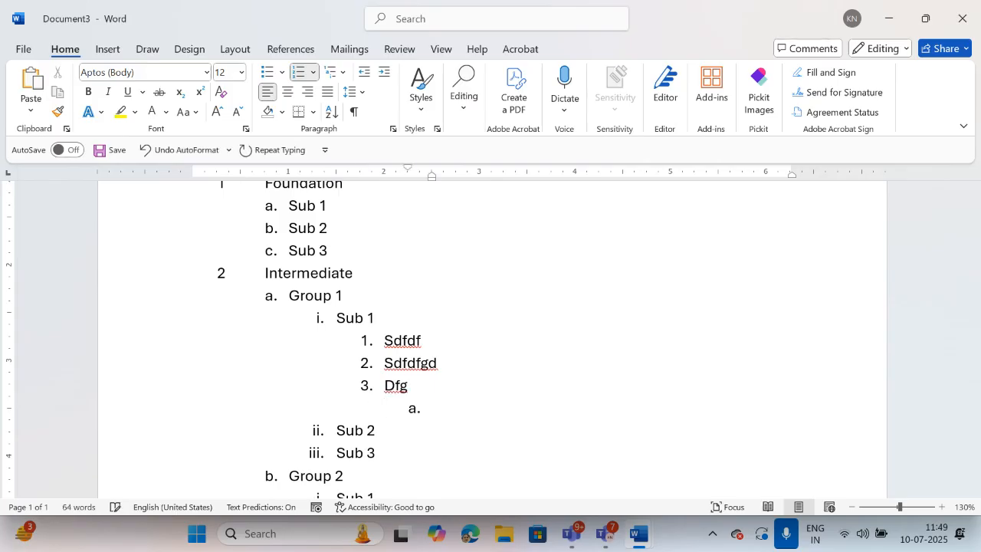
pyautogui.hotkey('shift', 'Tab')
pyautogui.hotkey('shift', 'Tab')
pyautogui.hotkey('shift', 'Tab')
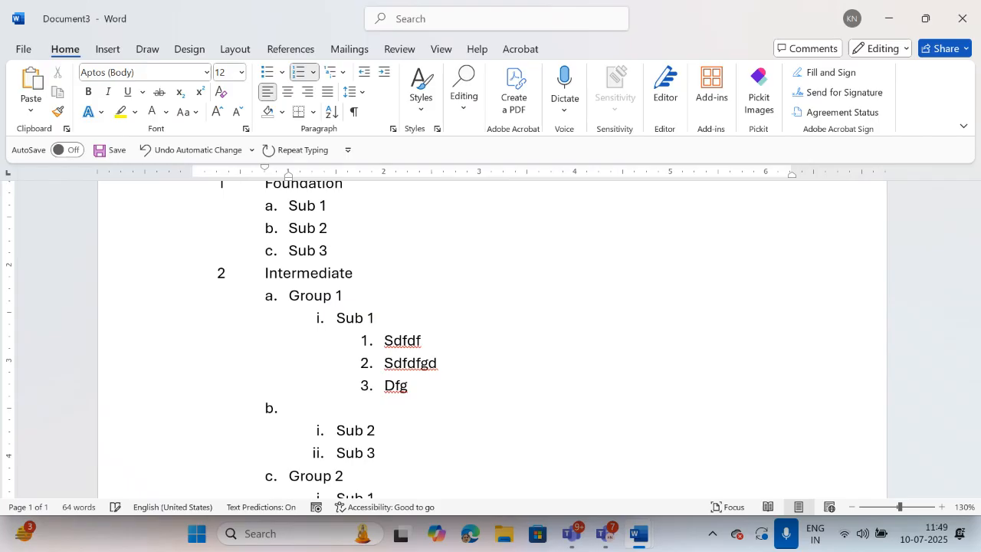
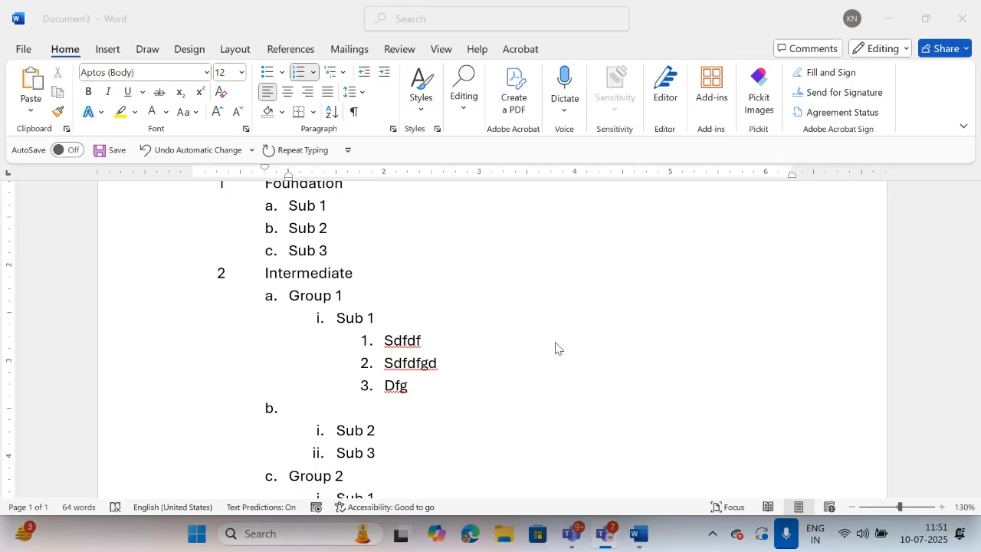
# In the outline document, open the Shading and Borders dropdowns and close them without applying anything.
pyautogui.click(284, 112)
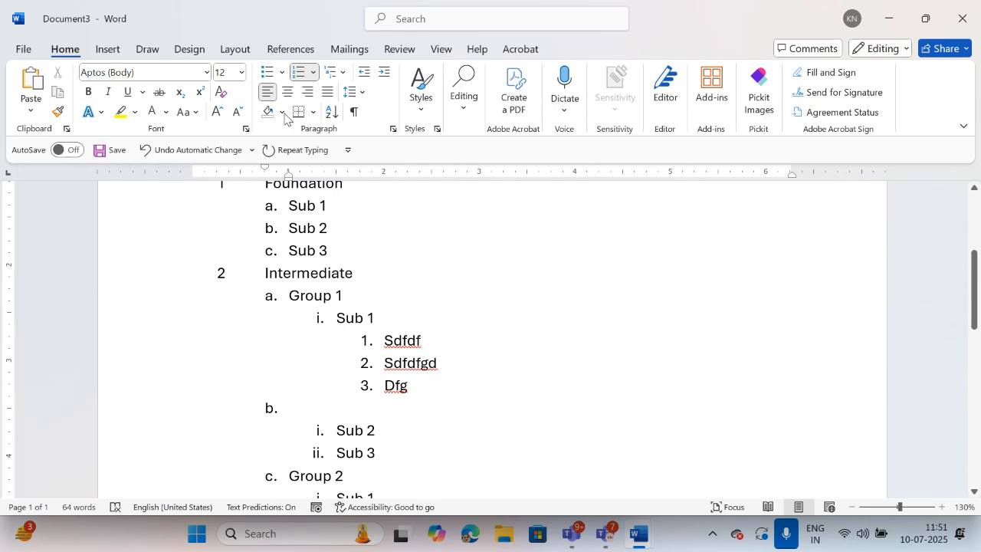
pyautogui.click(282, 113)
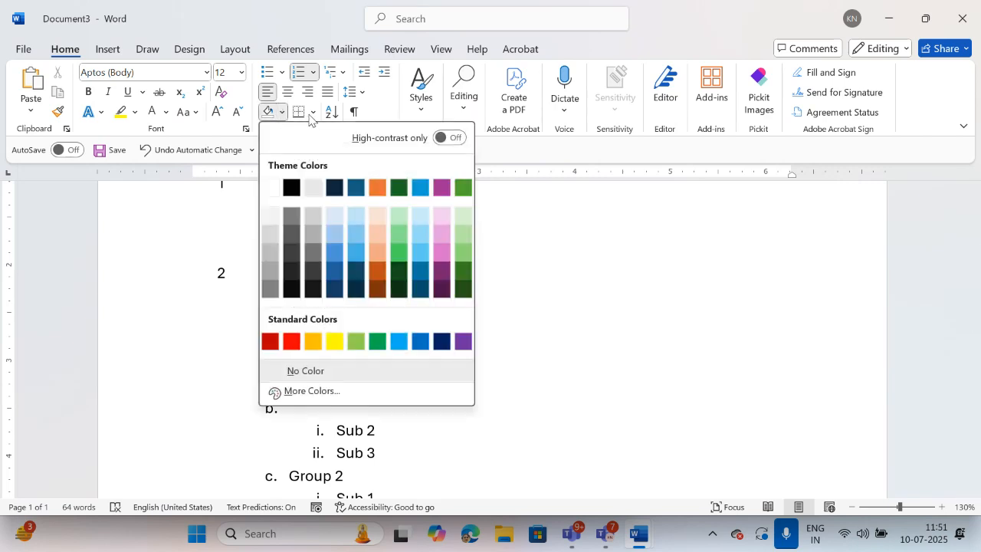
pyautogui.click(312, 113)
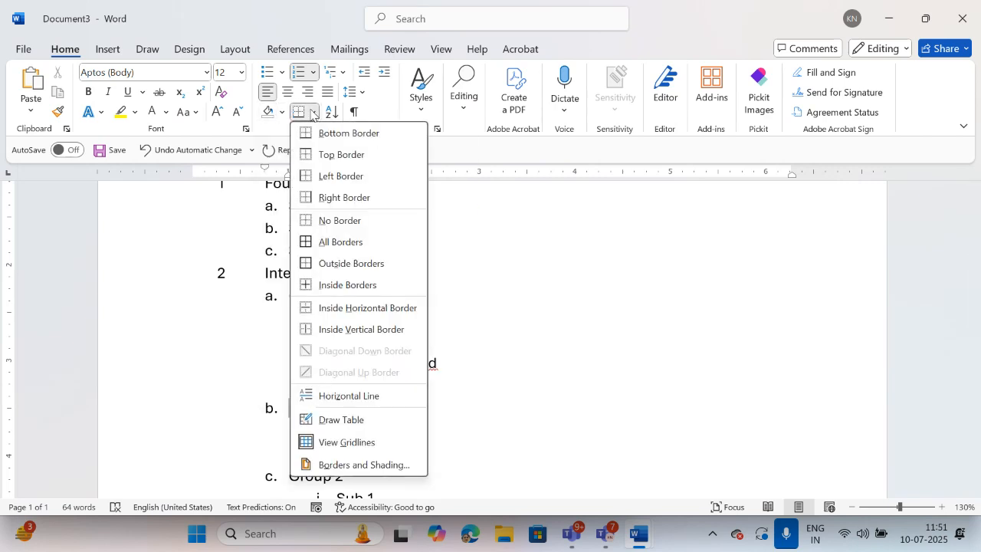
pyautogui.click(598, 297)
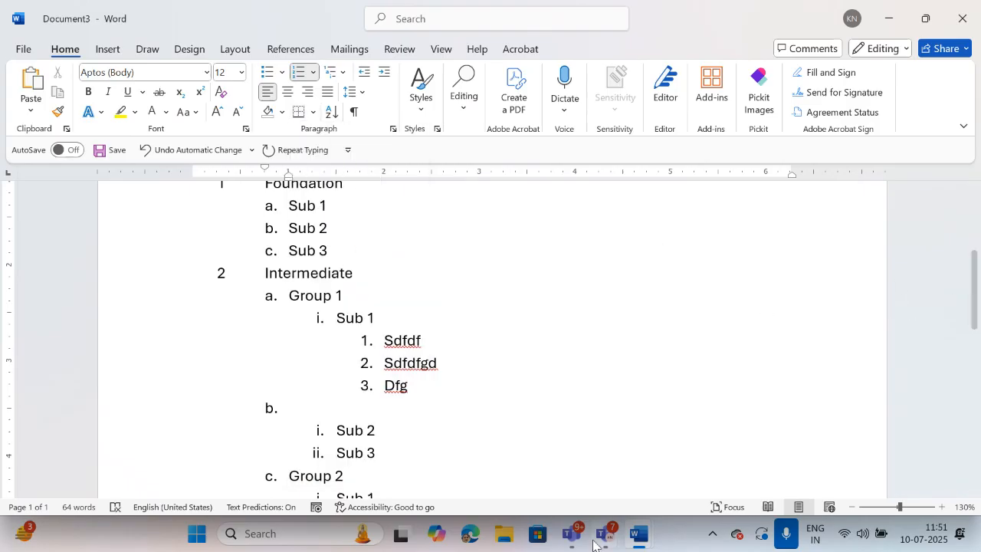
# Switch to Document1 and apply All Borders to the two selected paragraphs.
pyautogui.moveTo(636, 536)
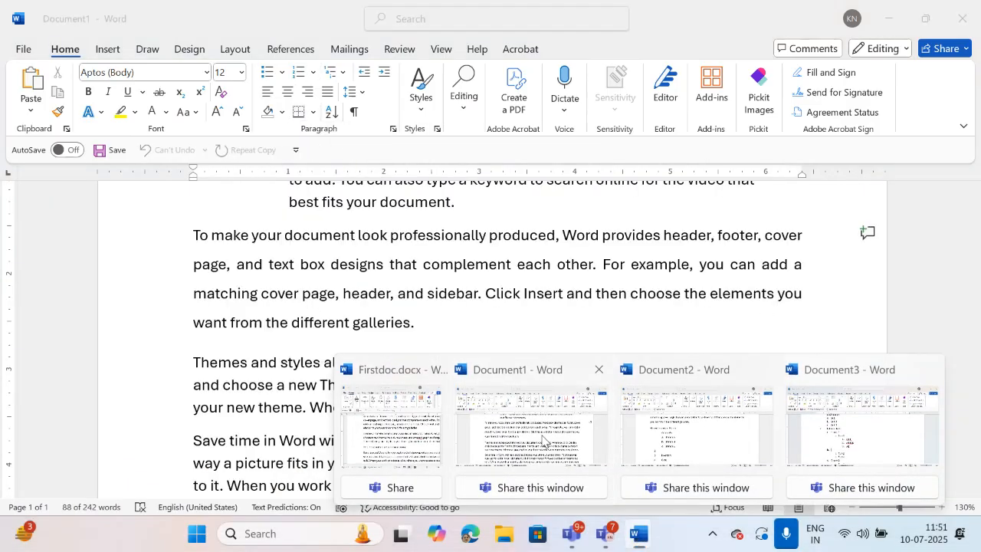
pyautogui.click(546, 448)
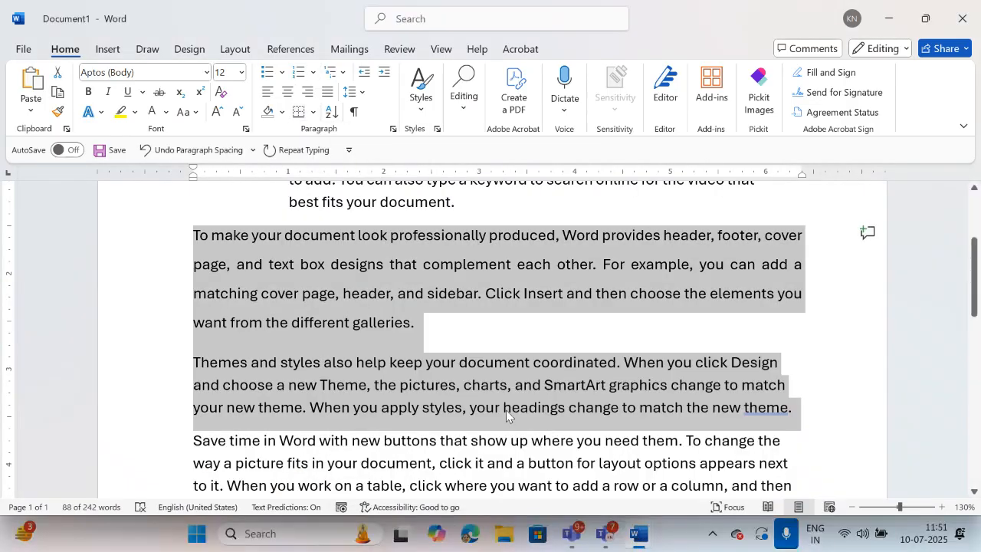
pyautogui.click(314, 111)
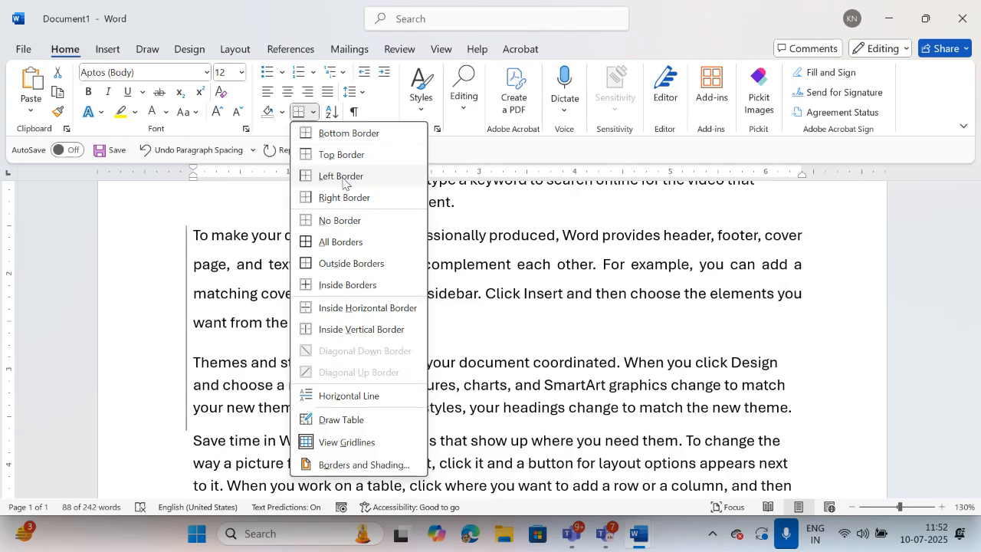
pyautogui.click(342, 243)
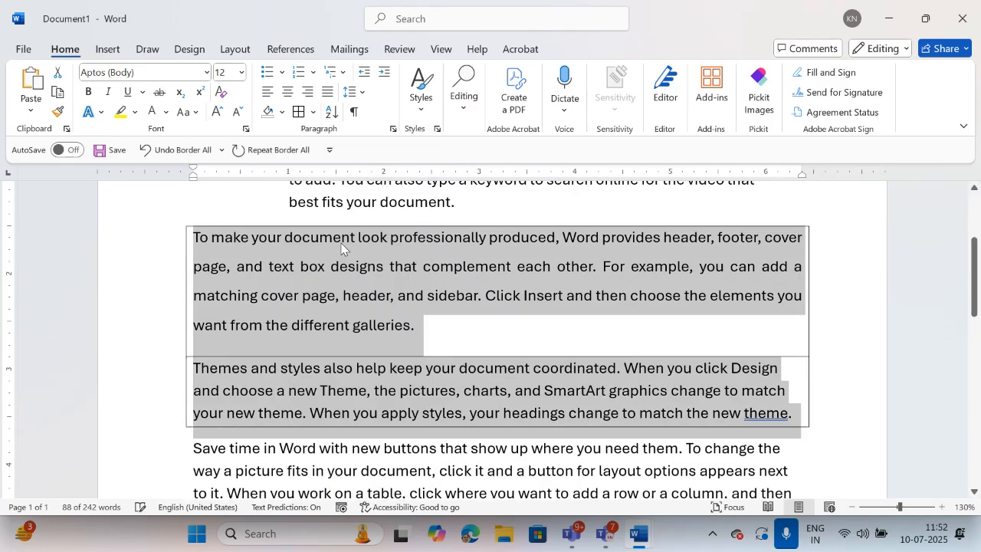
pyautogui.click(384, 324)
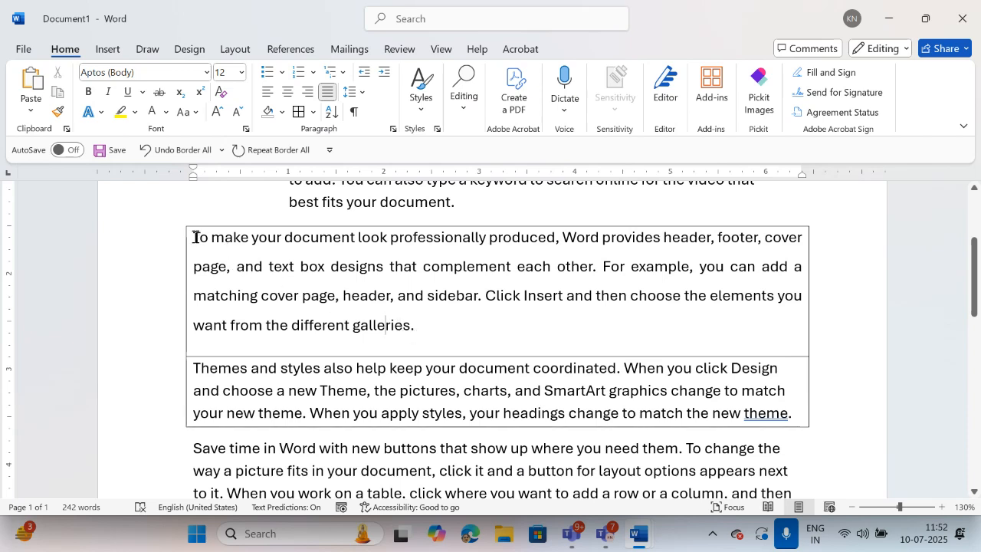
# Select both boxed paragraphs, from 'To make' through 'Themes and styles'.
pyautogui.moveTo(193, 237); pyautogui.dragTo(793, 414)
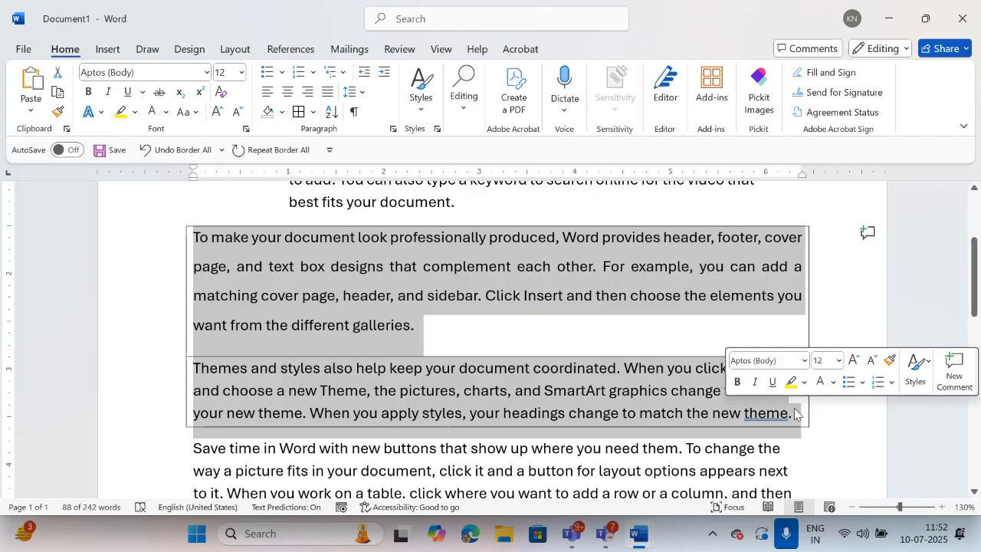
pyautogui.click(197, 240)
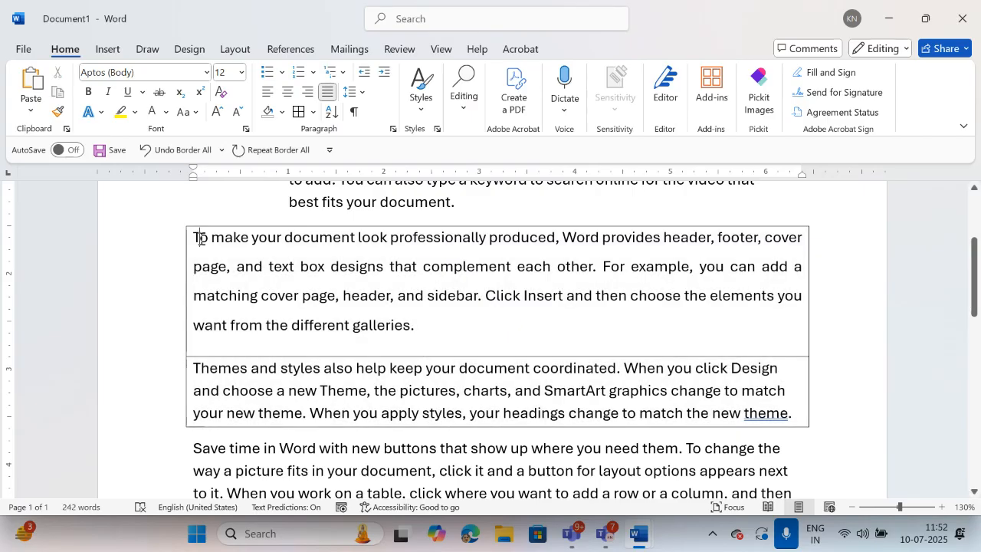
pyautogui.moveTo(198, 239); pyautogui.dragTo(818, 412)
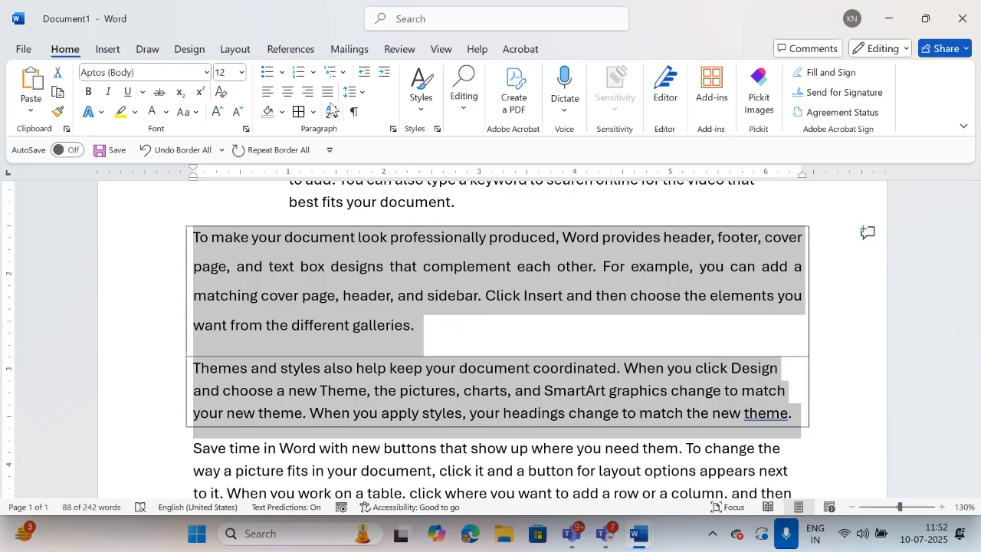
# Number the two boxed paragraphs as items 1 and 2, undoing a stray indented line.
pyautogui.click(297, 73)
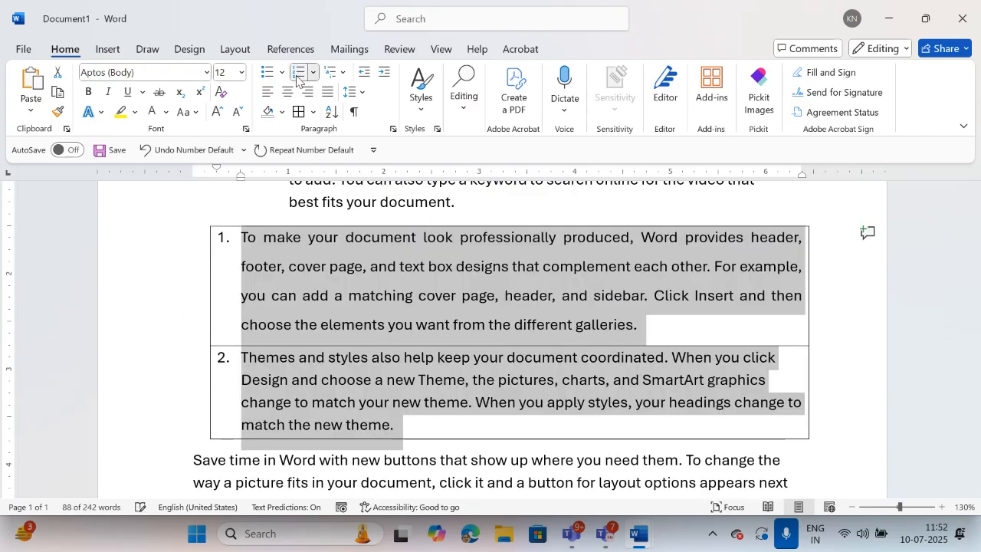
pyautogui.click(345, 365)
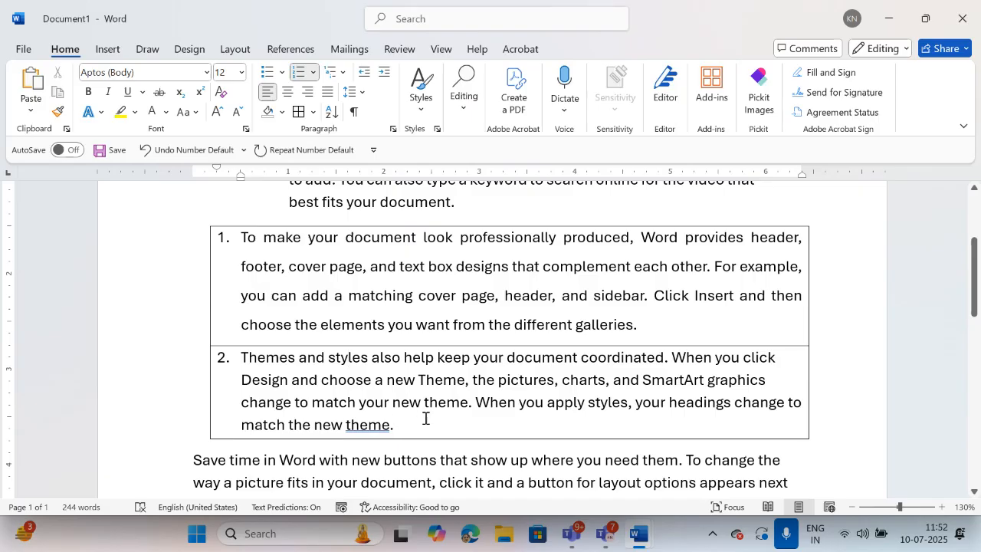
pyautogui.press('Tab')
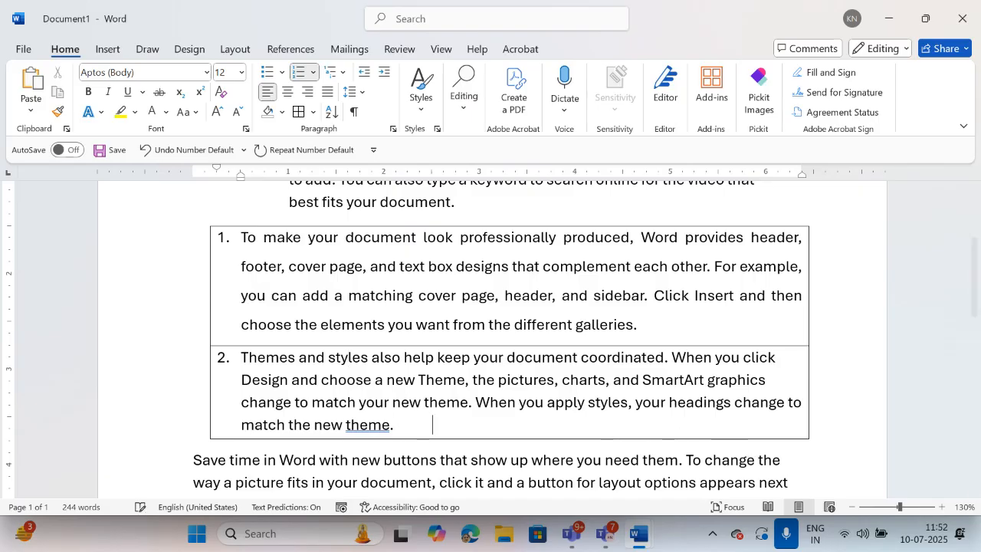
pyautogui.press('Tab')
pyautogui.press('Tab')
pyautogui.press('Tab')
pyautogui.press('Tab')
pyautogui.press('Tab')
pyautogui.press('Tab')
pyautogui.press('Tab')
pyautogui.press('Tab')
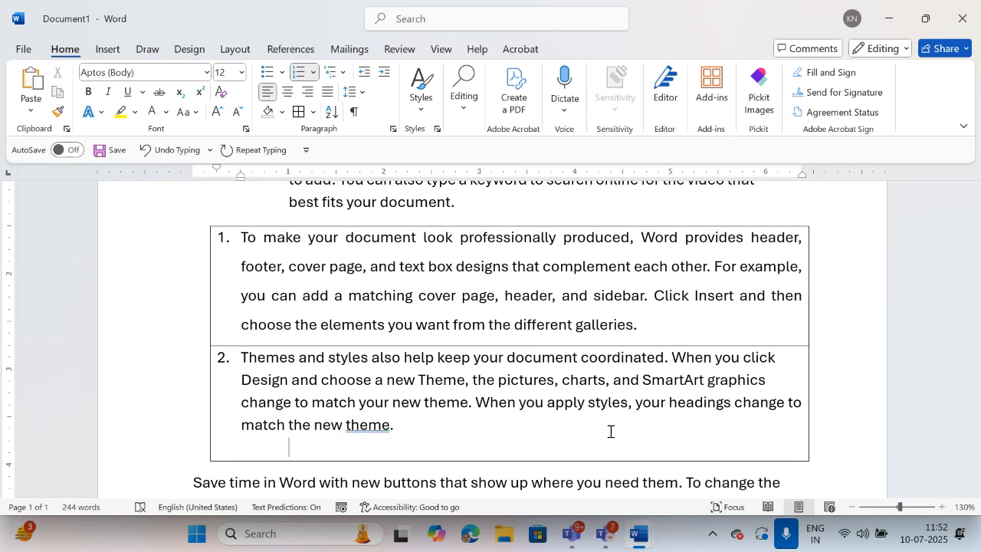
pyautogui.hotkey('ctrl', 'z')
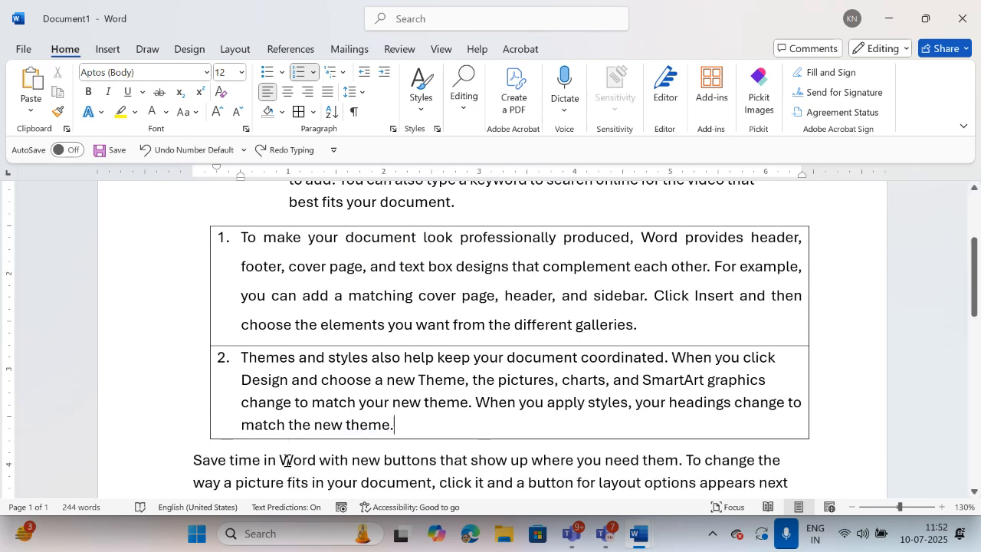
# Select from the 'Save time in Word' paragraph up through the numbered items.
pyautogui.click(320, 458)
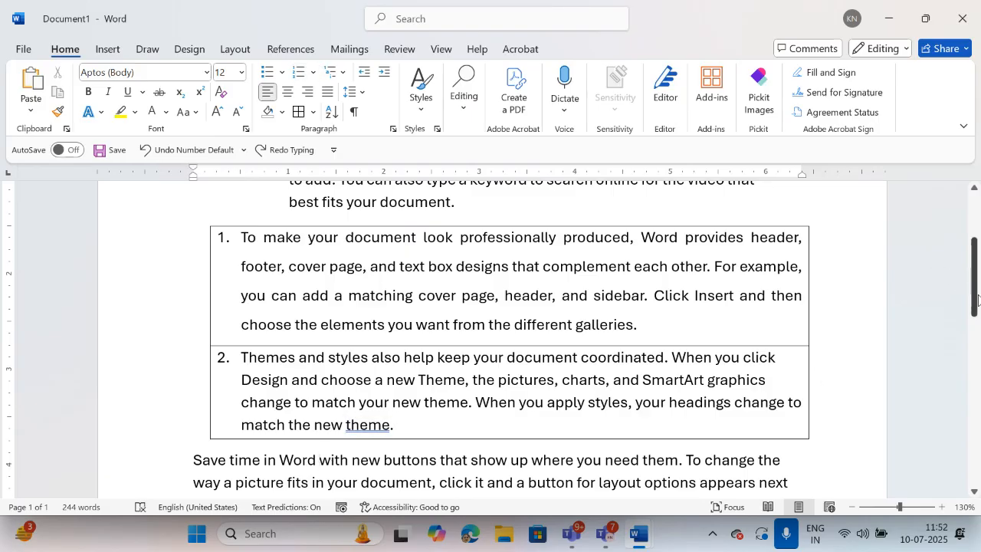
pyautogui.moveTo(976, 300); pyautogui.dragTo(977, 328)
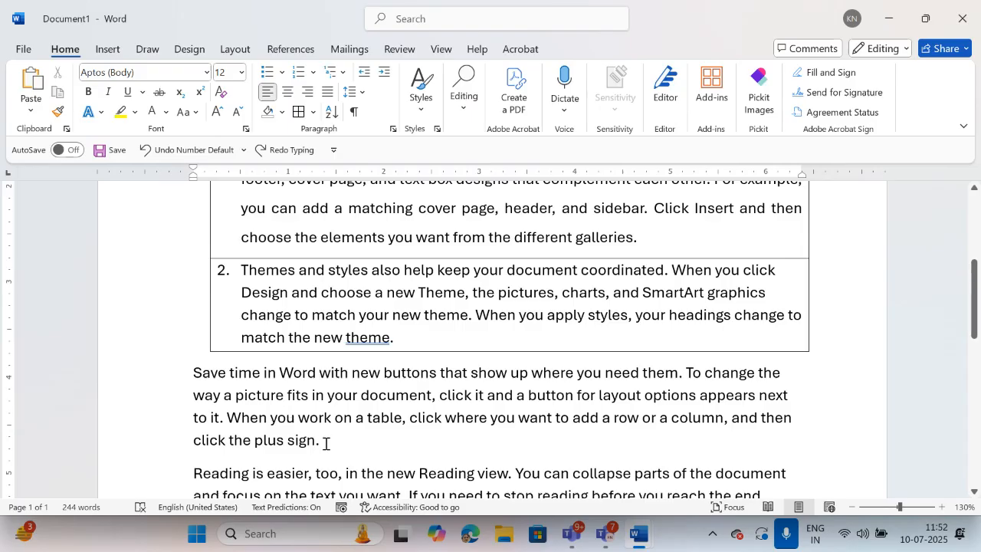
pyautogui.moveTo(326, 443); pyautogui.dragTo(242, 402)
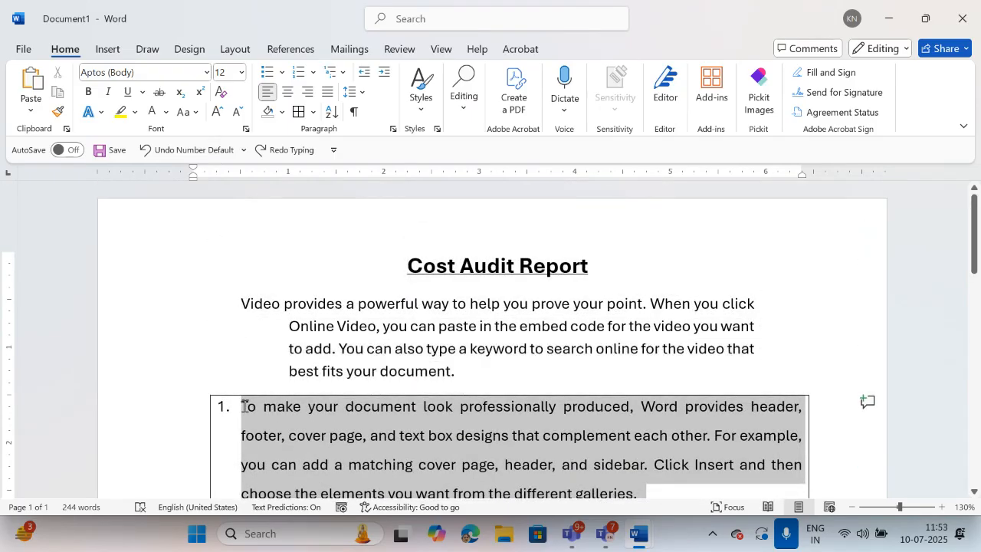
pyautogui.click(313, 111)
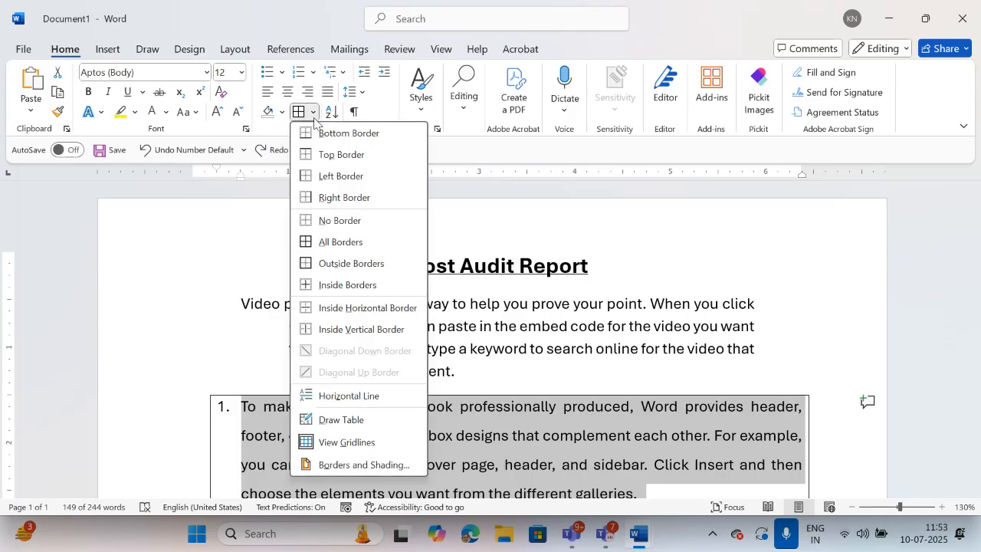
pyautogui.click(337, 242)
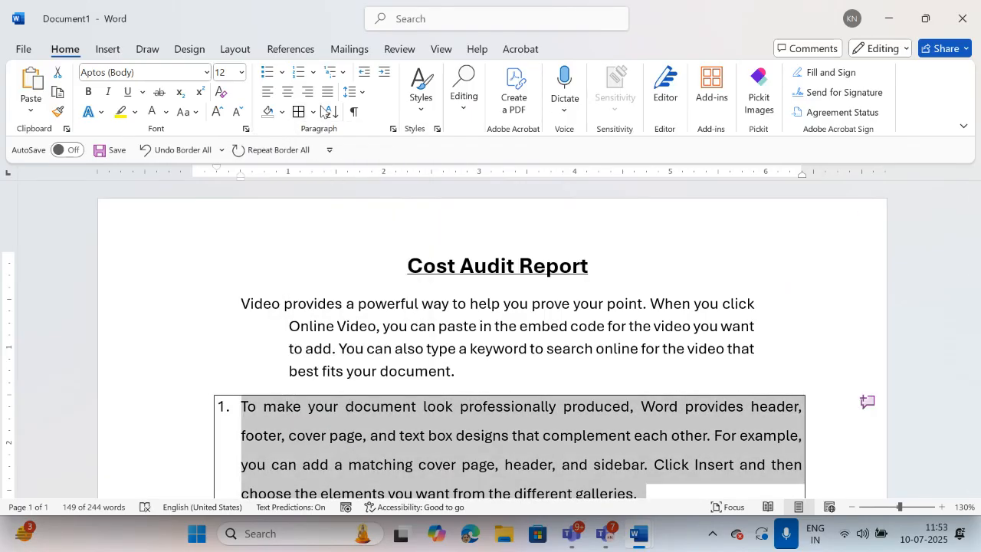
pyautogui.click(312, 112)
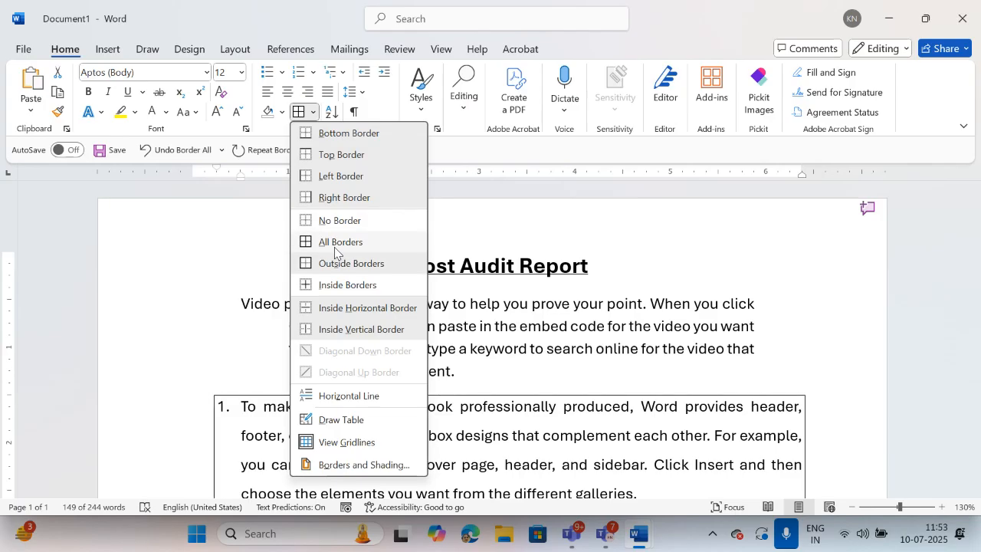
pyautogui.click(334, 244)
pyautogui.scroll(-1, 976, 264)
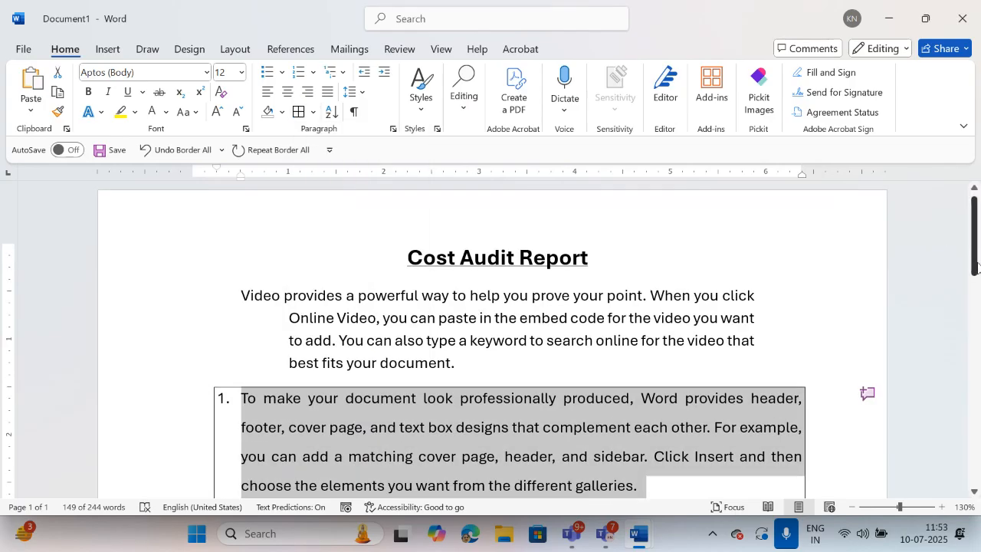
pyautogui.moveTo(976, 264); pyautogui.dragTo(976, 327)
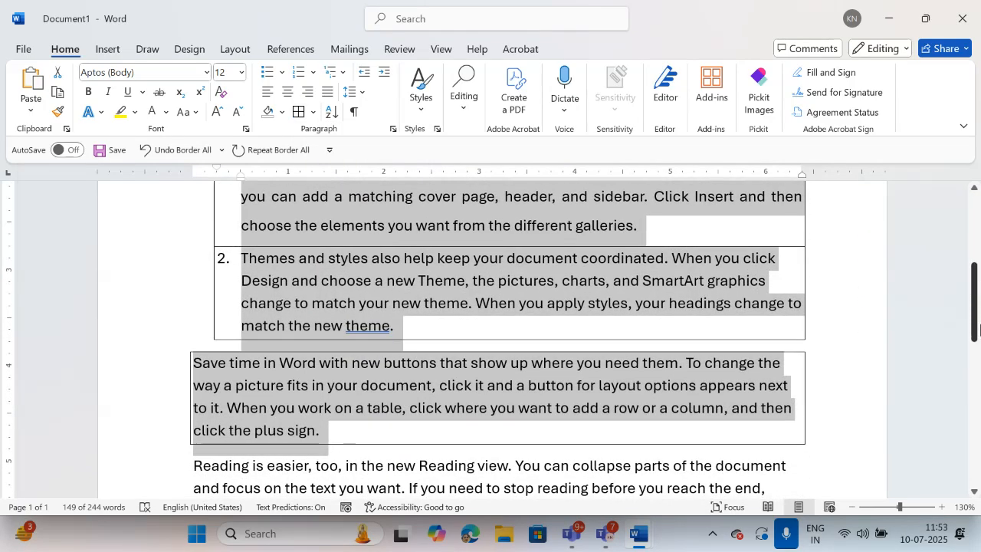
pyautogui.click(437, 410)
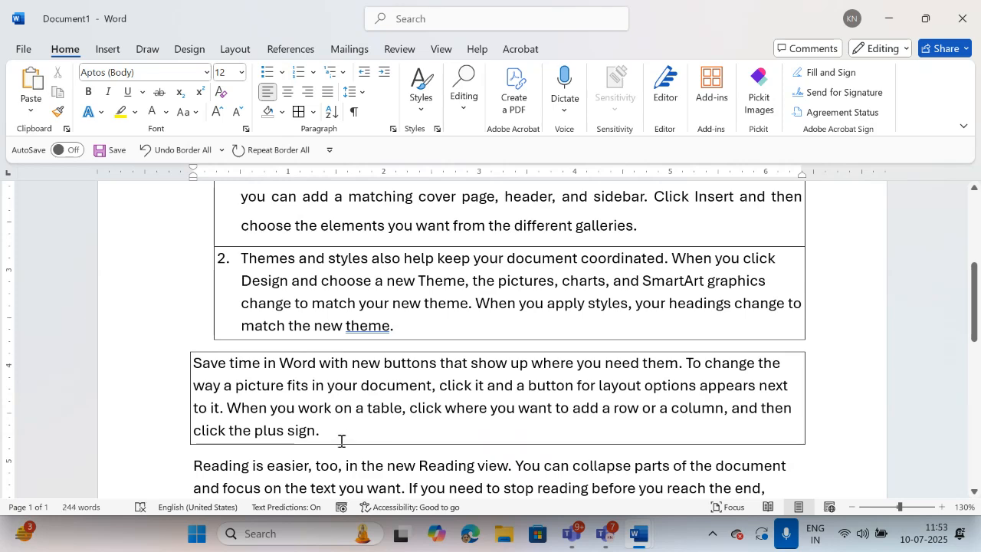
pyautogui.moveTo(341, 440); pyautogui.dragTo(193, 360)
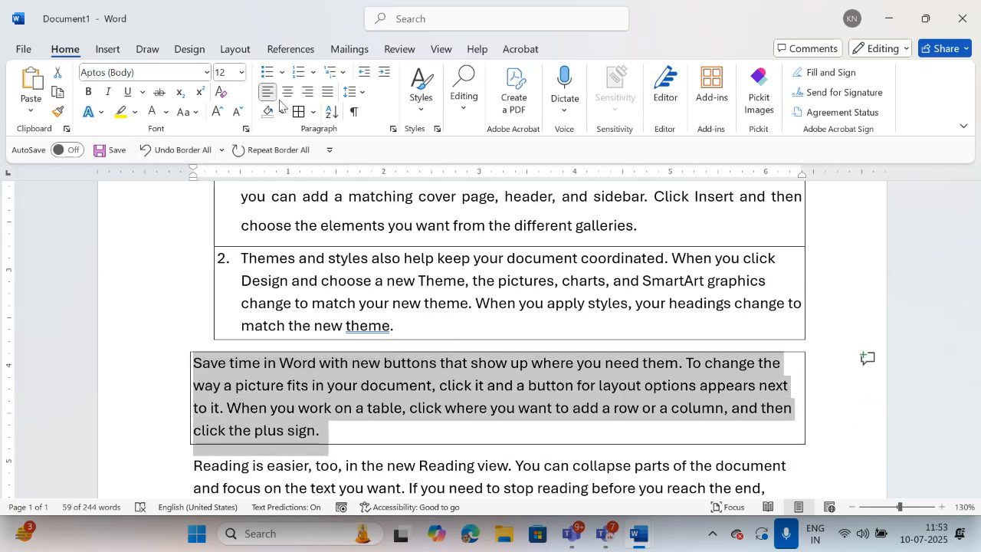
pyautogui.click(313, 113)
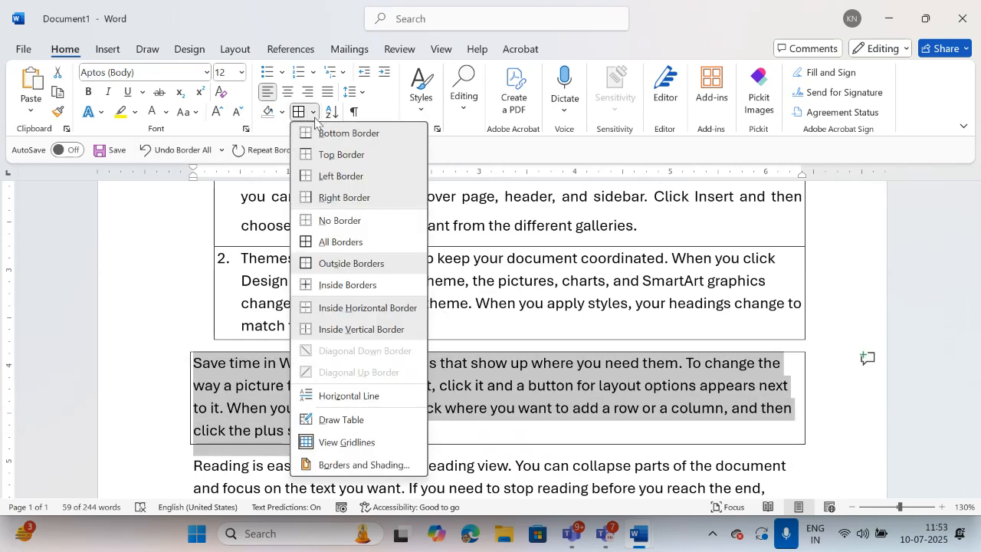
pyautogui.click(337, 221)
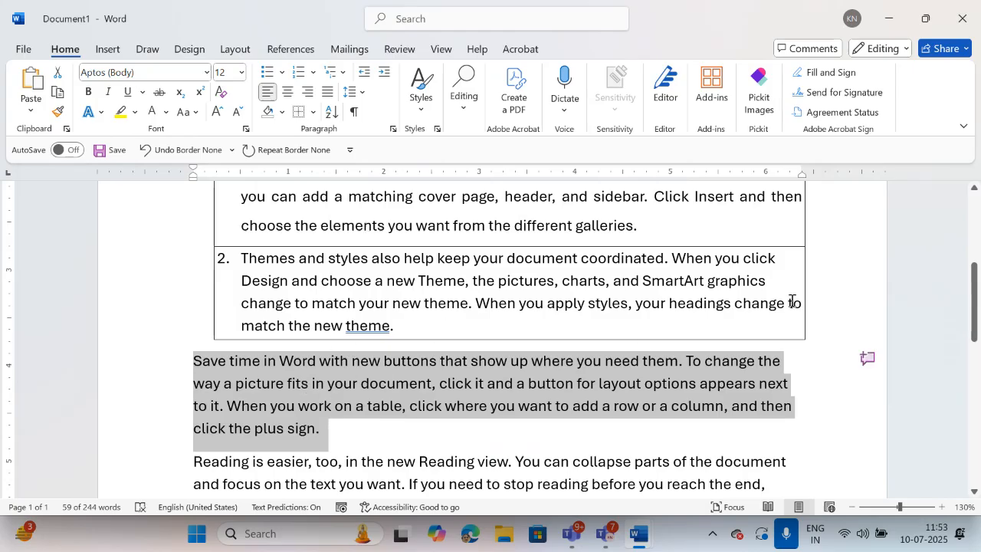
pyautogui.click(782, 325)
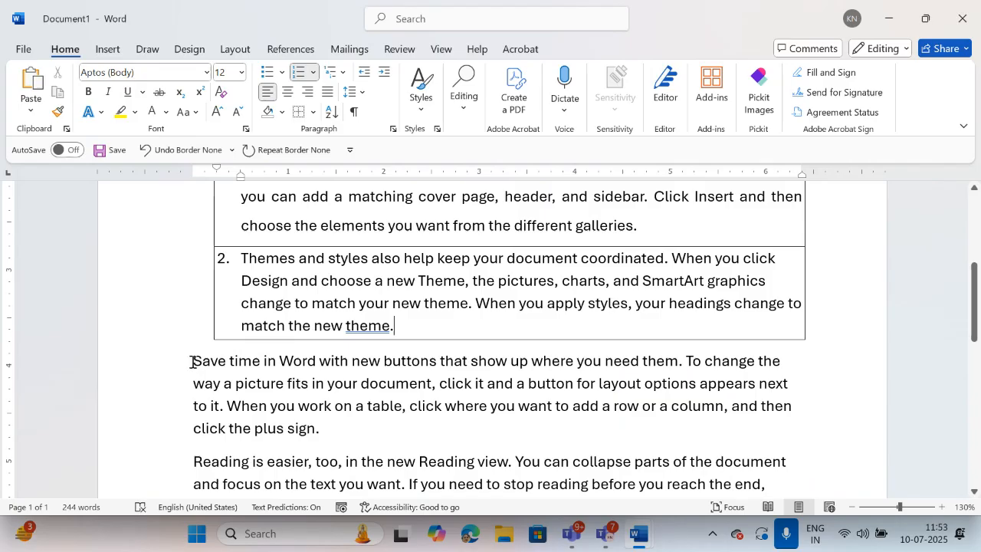
pyautogui.moveTo(208, 375); pyautogui.dragTo(344, 431)
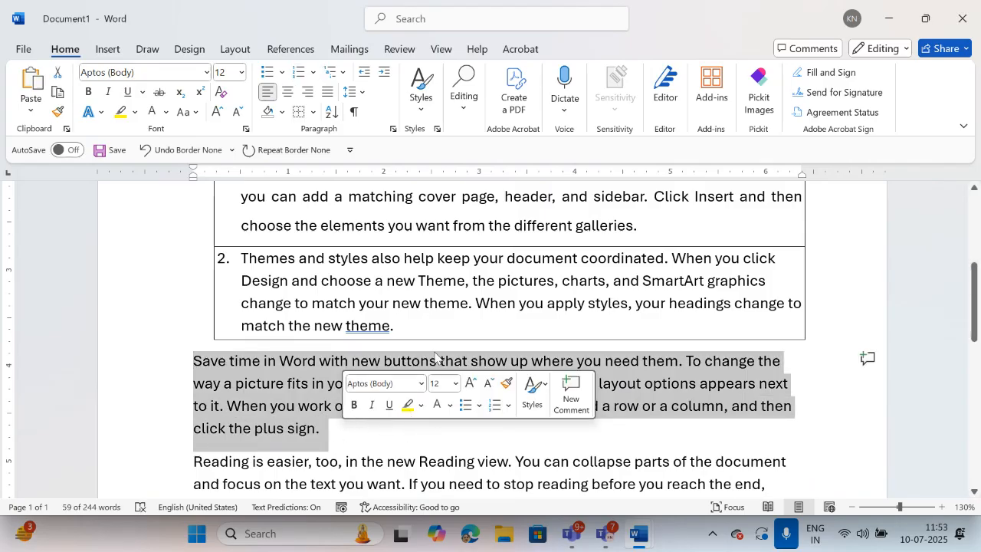
# Cut the 'Save time in Word' paragraph and paste it as numbered item 3.
pyautogui.hotkey('ctrl', 'x')
pyautogui.click(407, 326)
pyautogui.press('Return')
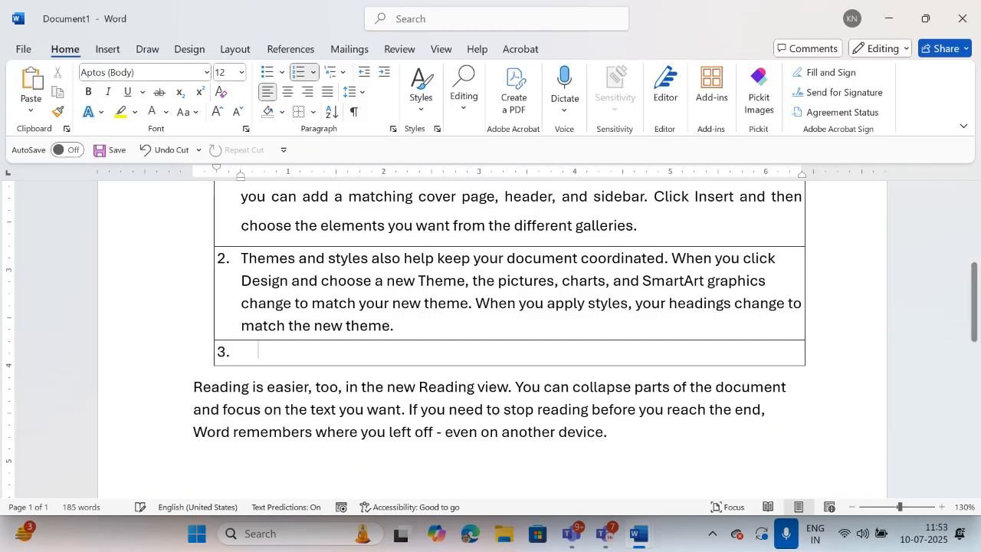
pyautogui.hotkey('ctrl', 'v')
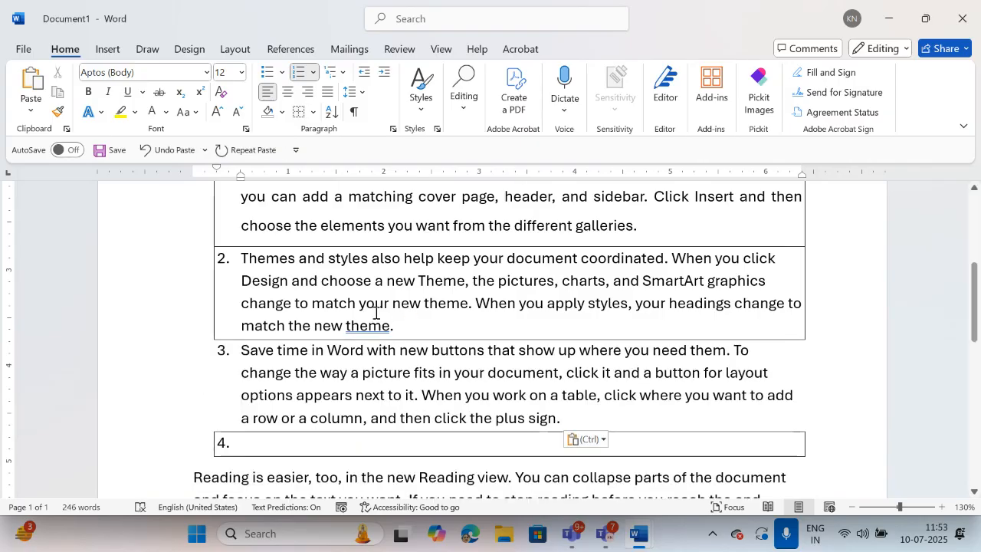
pyautogui.click(319, 371)
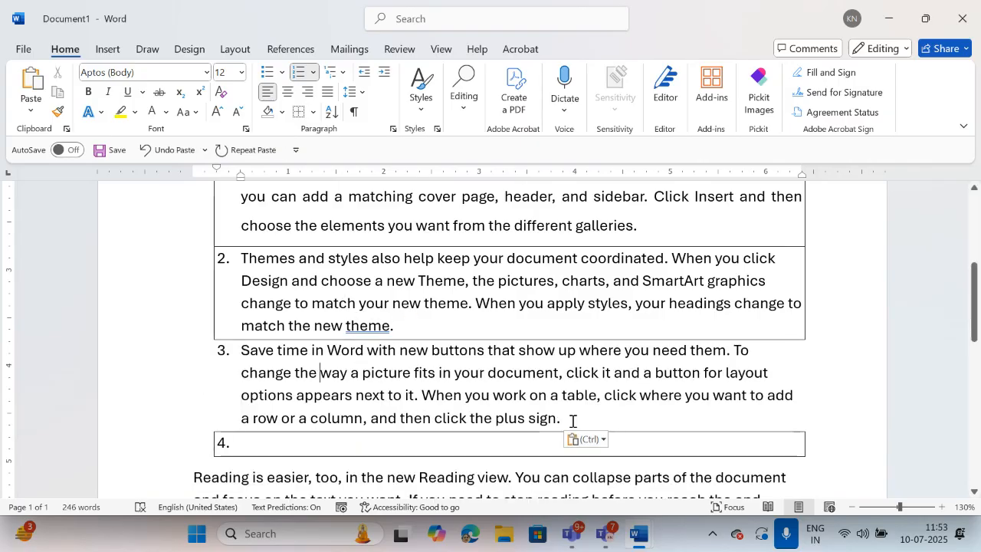
# Apply All Borders from the Cost Audit Report title through item 3.
pyautogui.moveTo(573, 421); pyautogui.dragTo(240, 404)
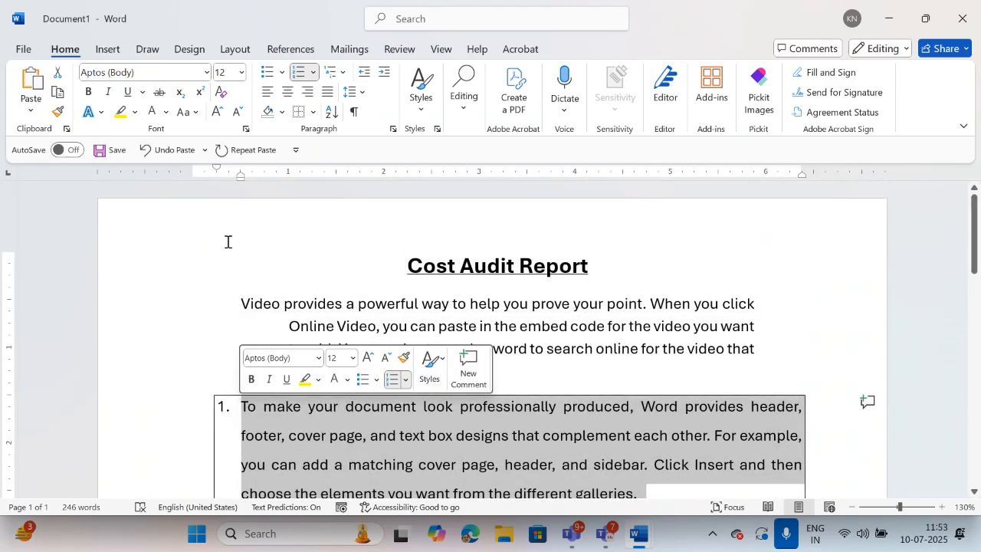
pyautogui.click(312, 112)
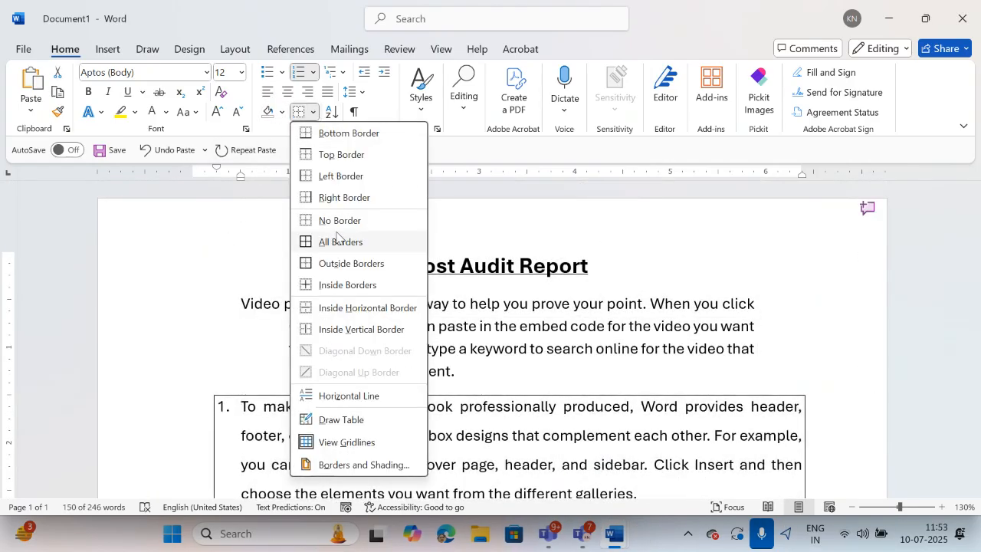
pyautogui.click(339, 240)
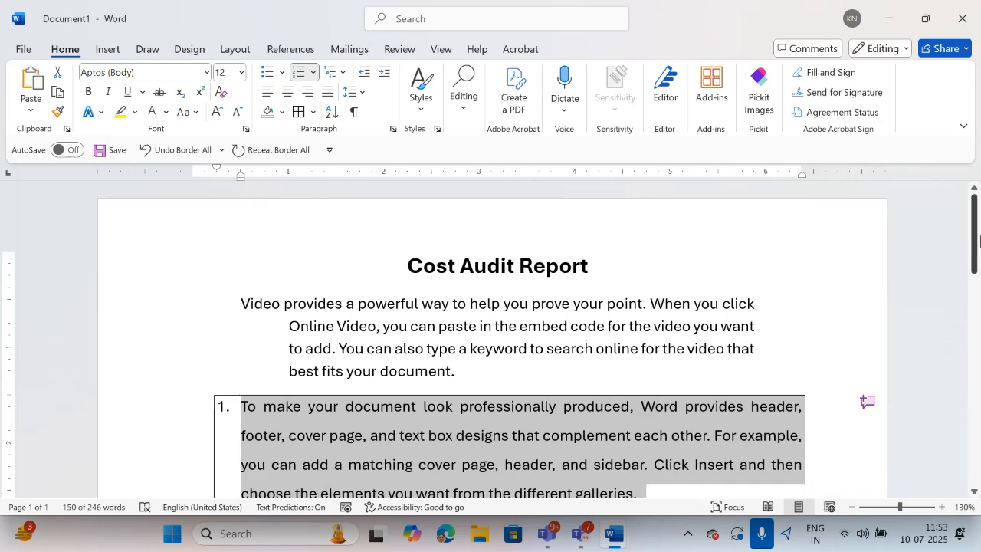
pyautogui.moveTo(979, 241)
pyautogui.mouseDown()
pyautogui.moveTo(974, 347)
pyautogui.moveTo(975, 247)
pyautogui.mouseUp()
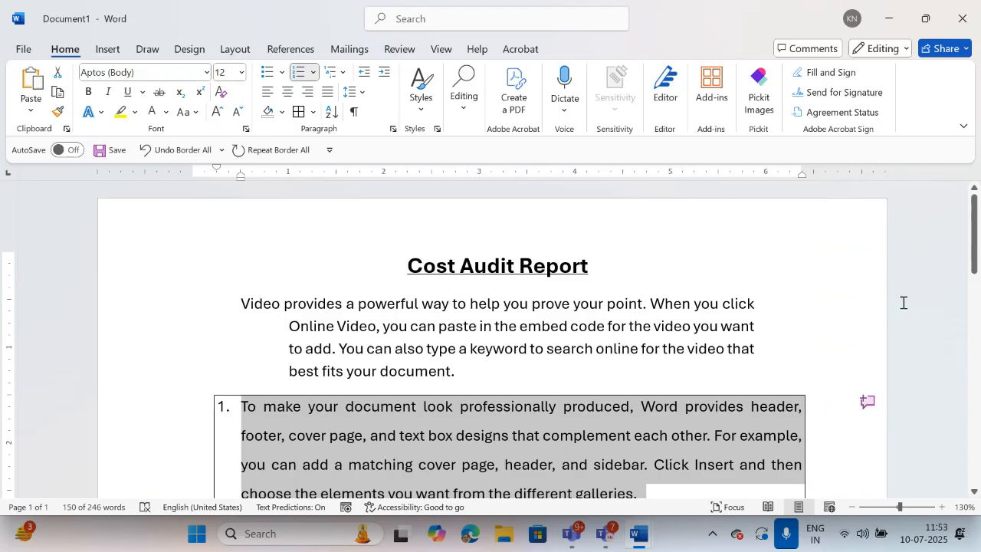
pyautogui.moveTo(976, 257); pyautogui.dragTo(977, 298)
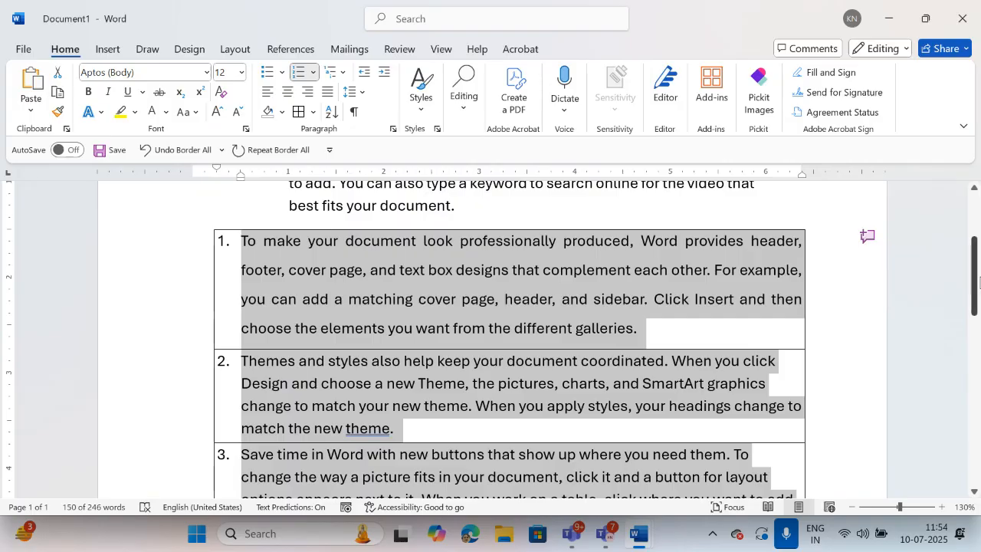
pyautogui.moveTo(973, 288); pyautogui.dragTo(972, 317)
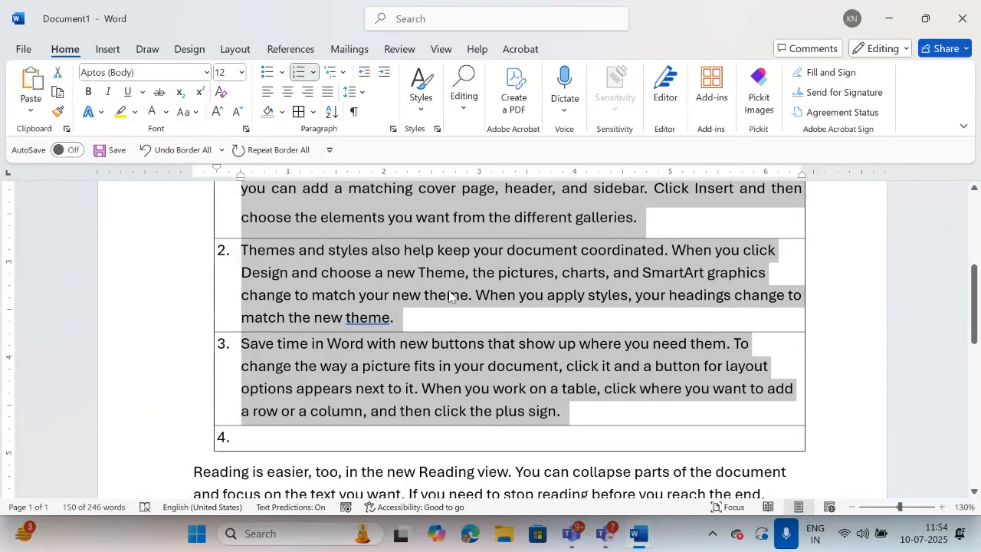
pyautogui.scroll(2, 976, 333)
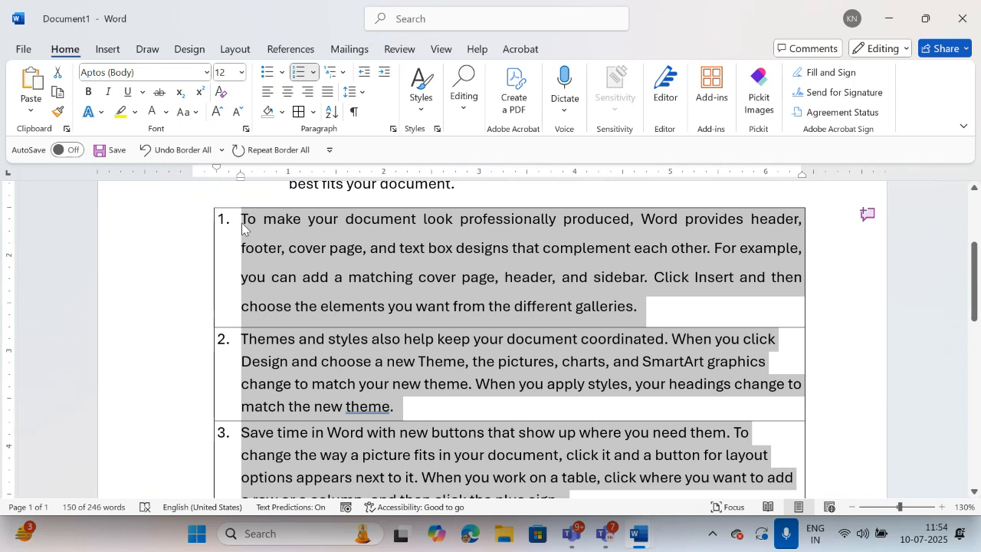
# Run a descending Sort on the list twice.
pyautogui.click(331, 113)
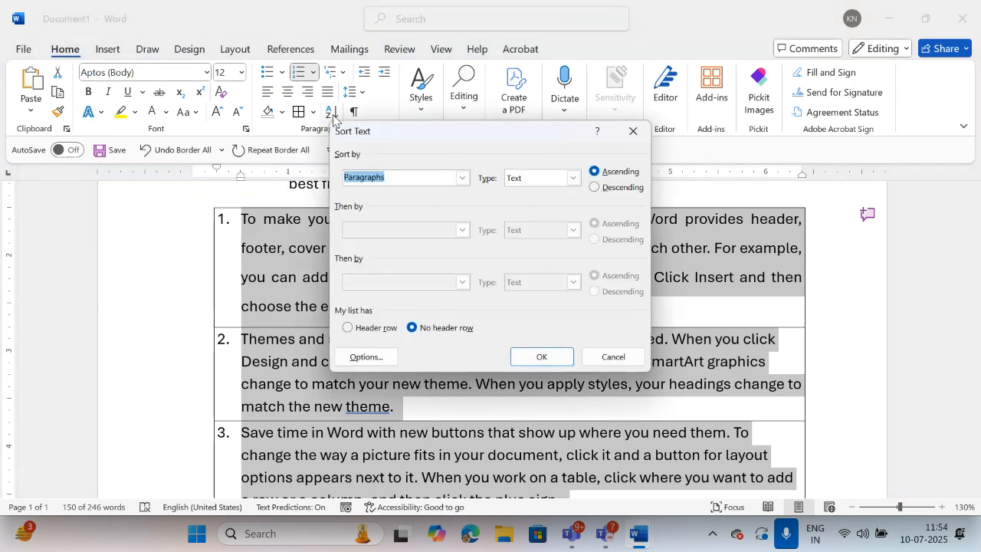
pyautogui.click(595, 186)
pyautogui.click(545, 357)
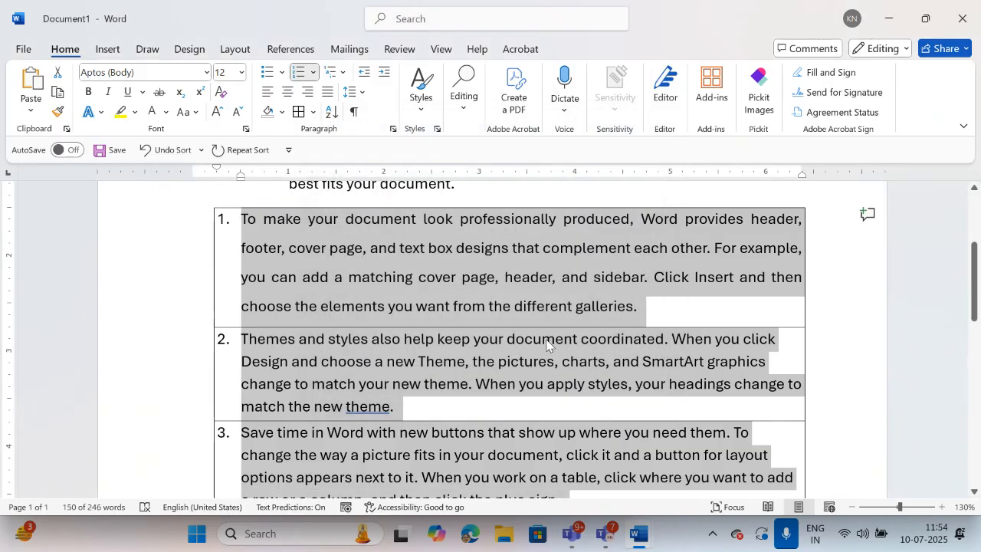
pyautogui.click(332, 115)
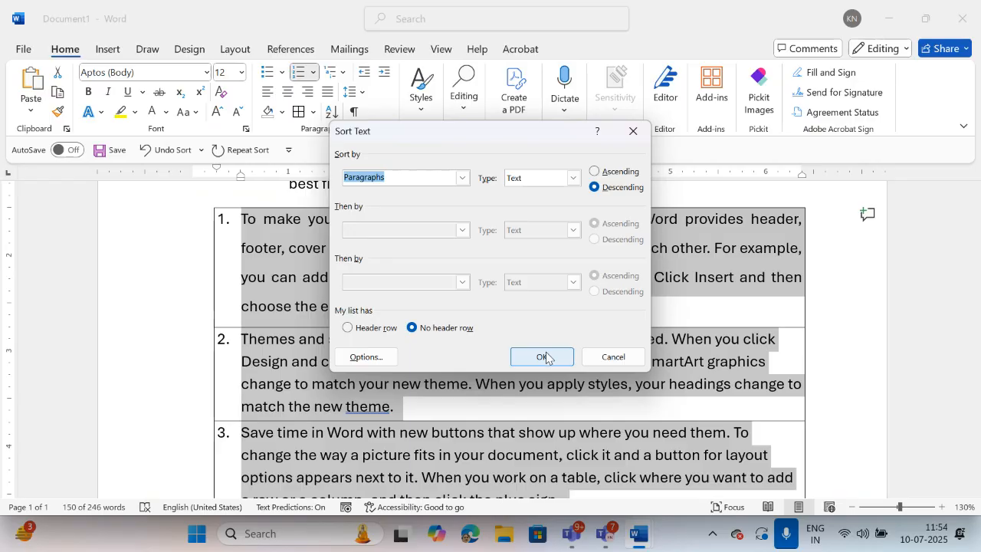
pyautogui.click(545, 357)
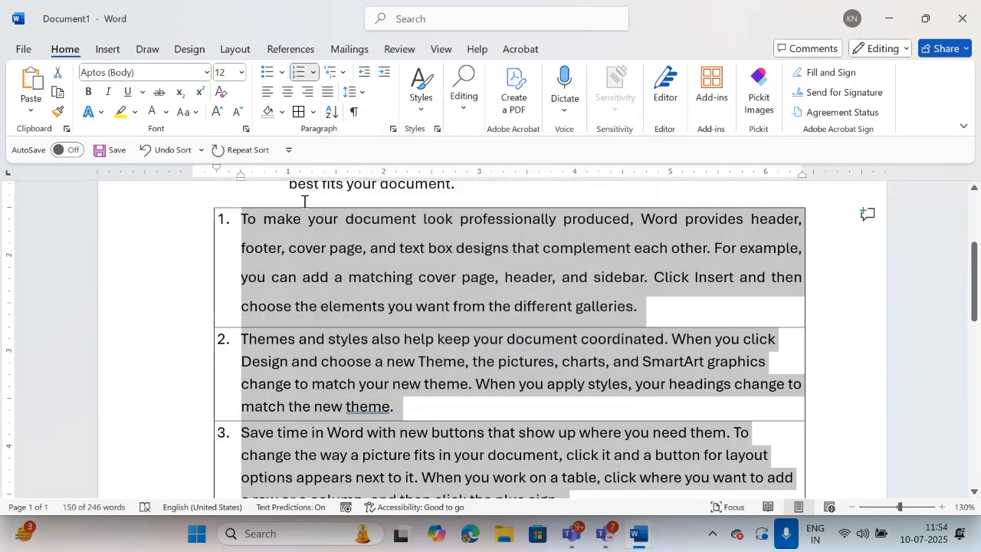
# Select items 1–3 and sort them by paragraph Text, descending.
pyautogui.click(238, 218)
pyautogui.moveTo(238, 217); pyautogui.dragTo(571, 414)
pyautogui.click(329, 115)
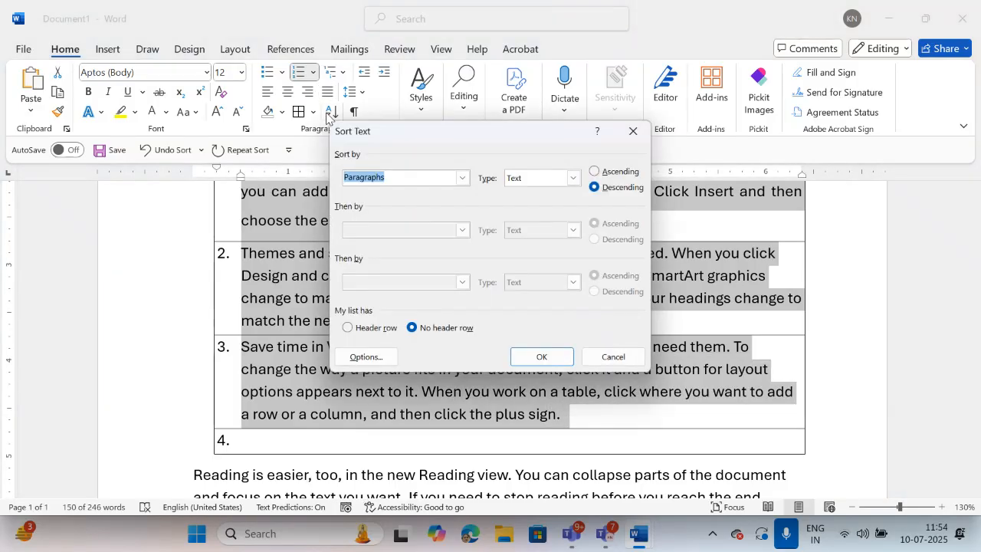
pyautogui.click(574, 178)
pyautogui.click(573, 189)
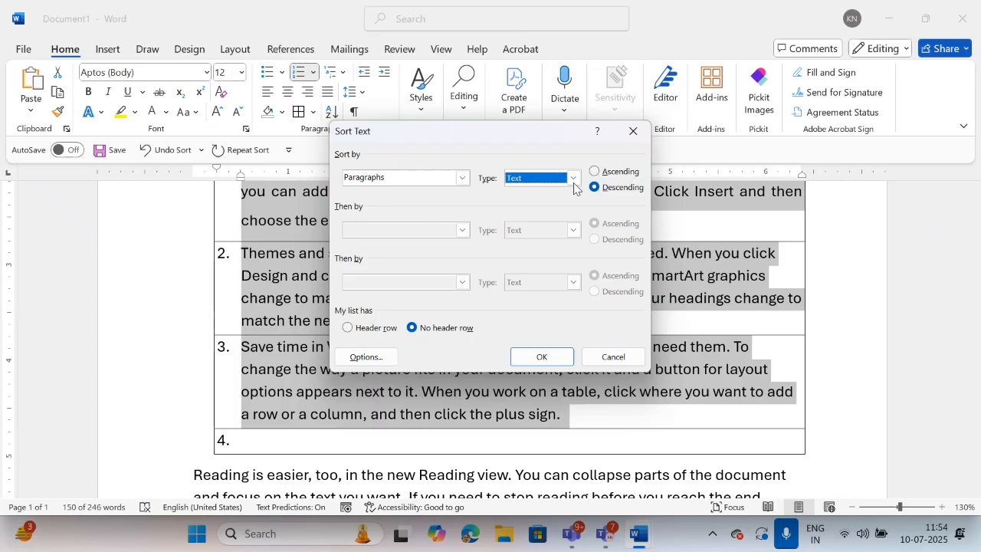
pyautogui.click(550, 358)
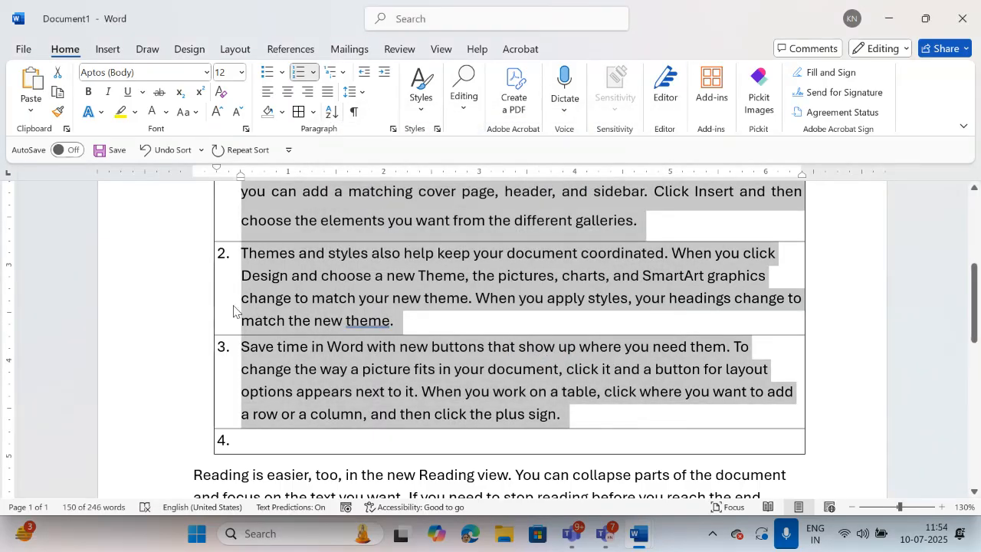
pyautogui.click(238, 347)
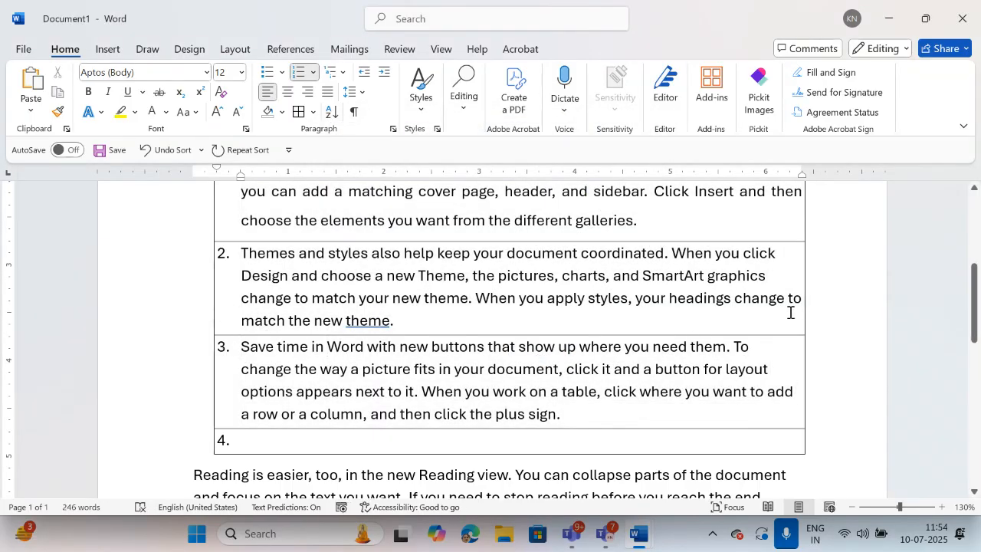
# Bring up the Alt+Tab window switcher from Document1.
pyautogui.moveTo(977, 298)
pyautogui.mouseDown()
pyautogui.moveTo(978, 267)
pyautogui.moveTo(978, 294)
pyautogui.mouseUp()
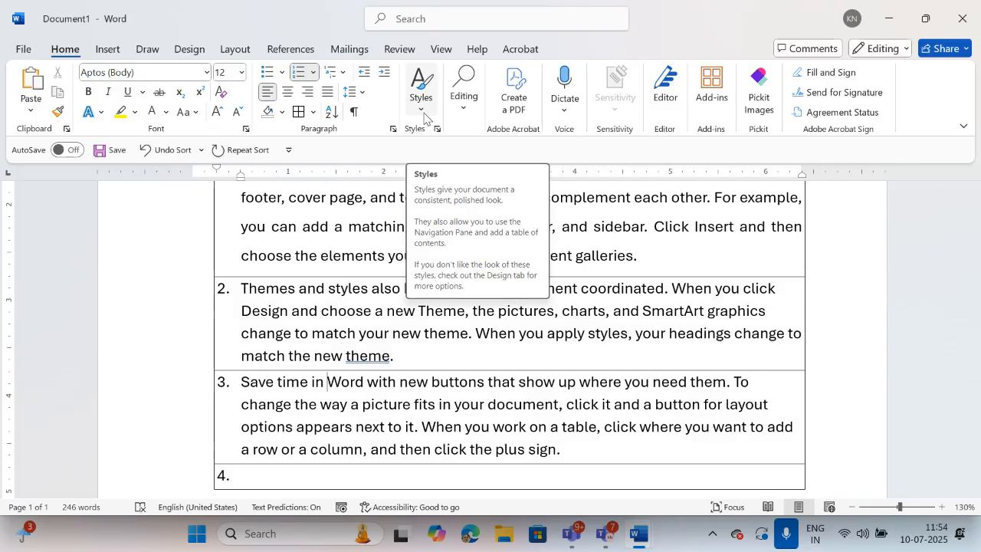
pyautogui.hotkey('alt', 'Tab')
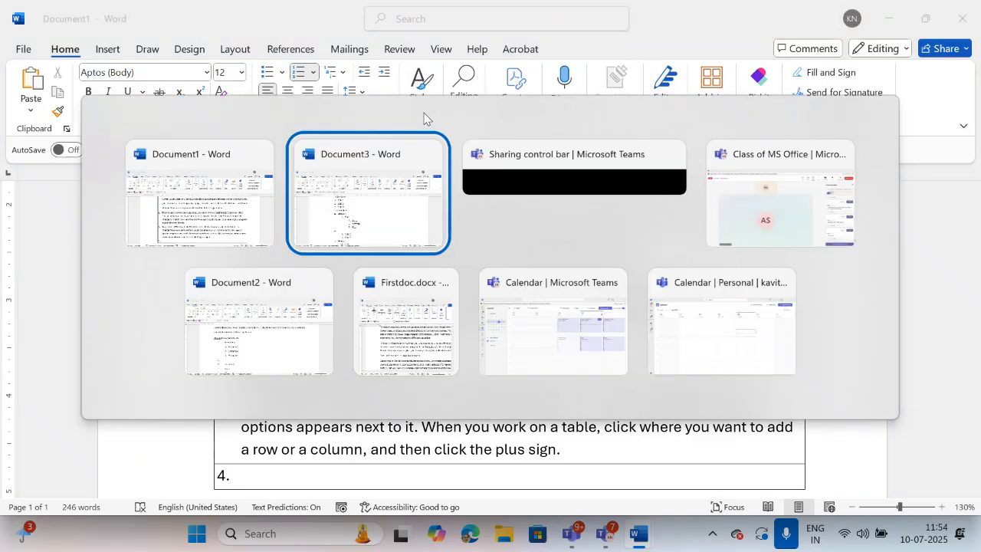
# Switch to the Class of MS Office meeting and scroll Q&A to the newest questions.
pyautogui.hotkey('alt', 'Tab')
pyautogui.hotkey('alt', 'Tab')
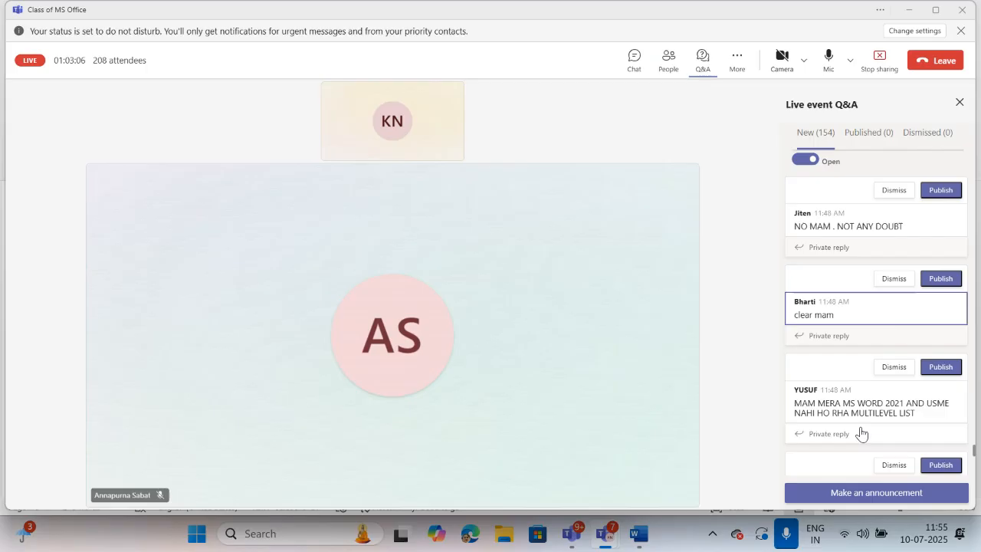
pyautogui.scroll(-2, 861, 433)
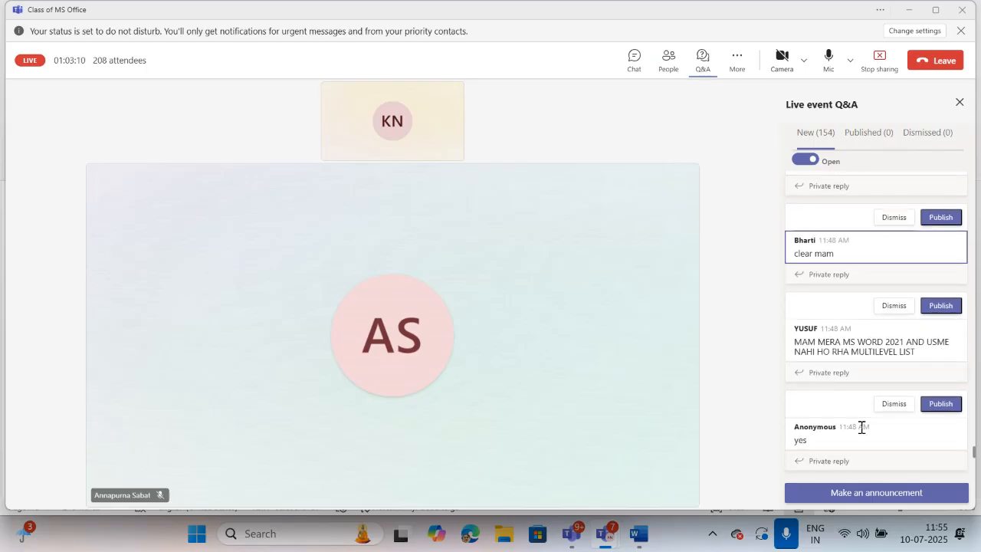
pyautogui.scroll(-2, 861, 427)
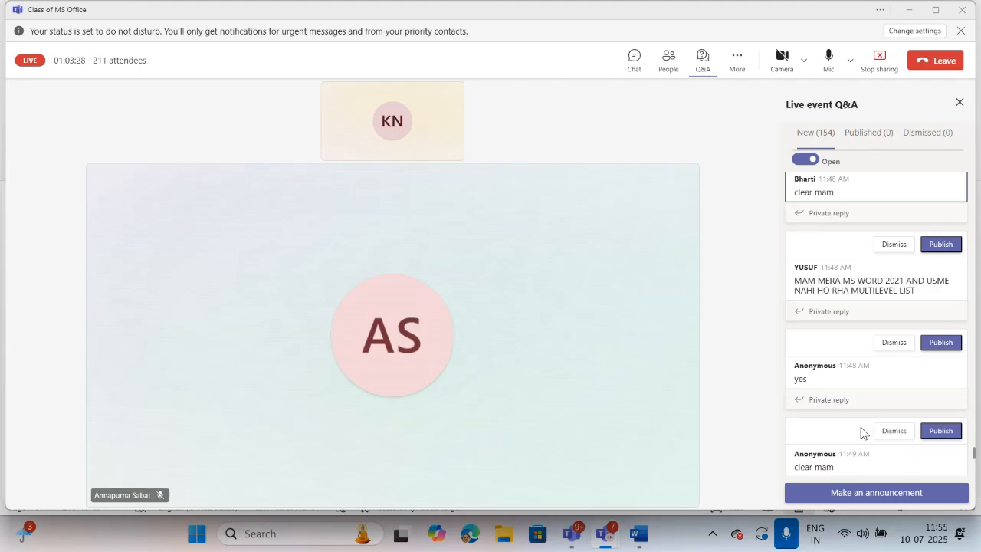
pyautogui.scroll(-2, 976, 464)
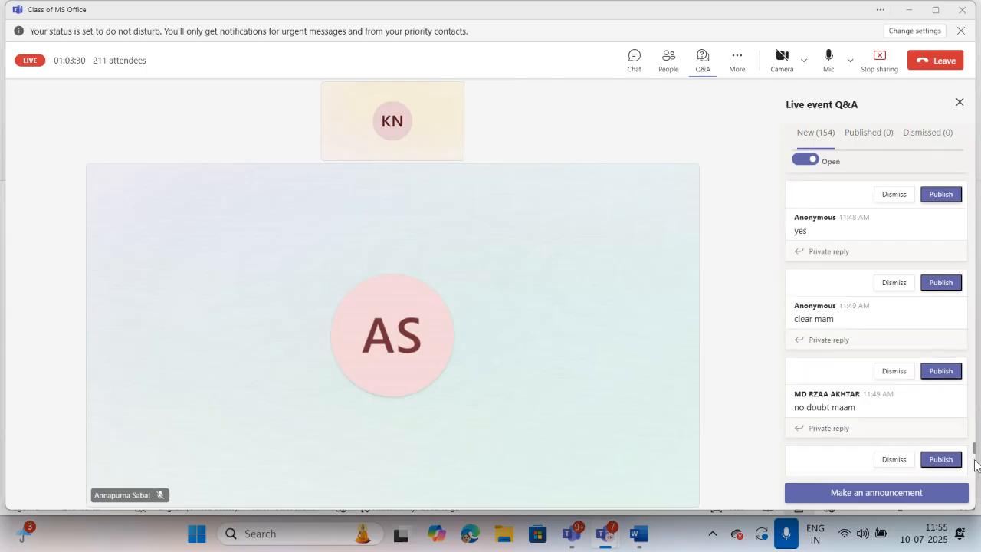
pyautogui.moveTo(976, 464); pyautogui.dragTo(977, 476)
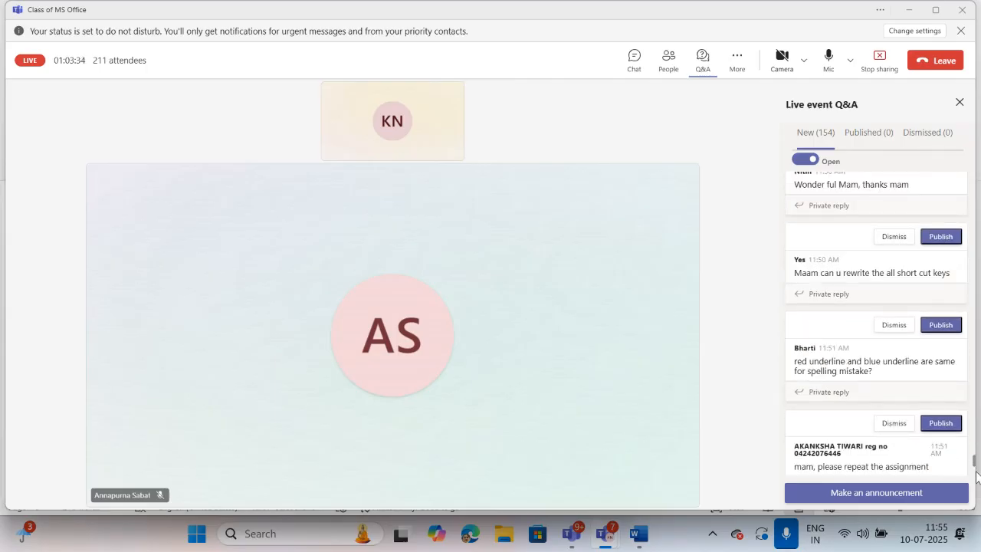
pyautogui.scroll(-2, 976, 475)
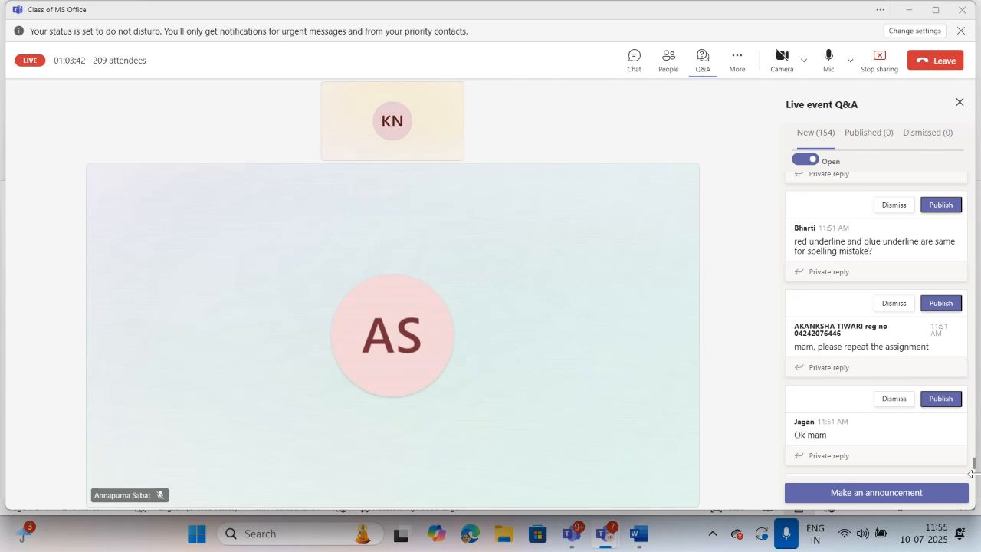
pyautogui.scroll(-3, 975, 475)
# Turn the Teams camera on, then switch back to Word.
pyautogui.hotkey('ctrl', 'a')
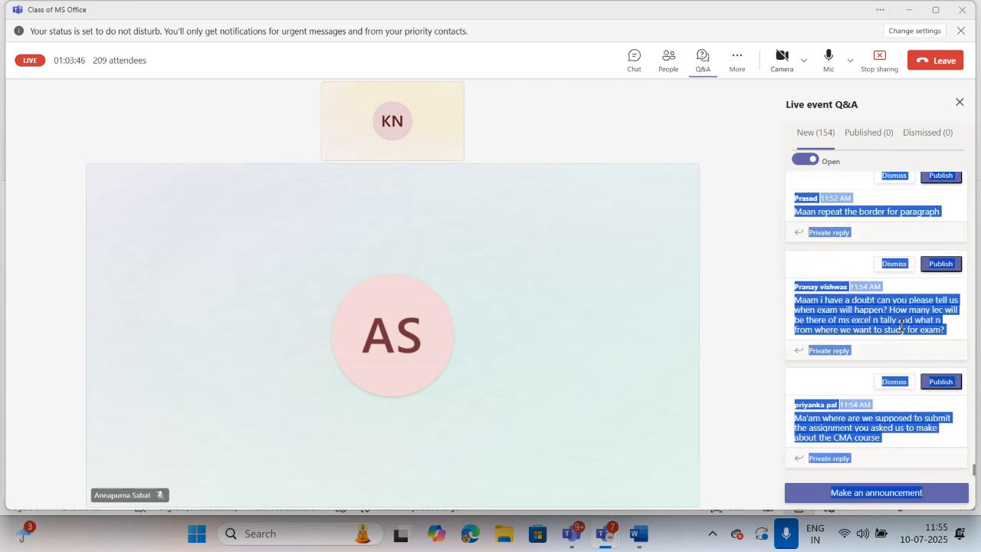
pyautogui.click(900, 321)
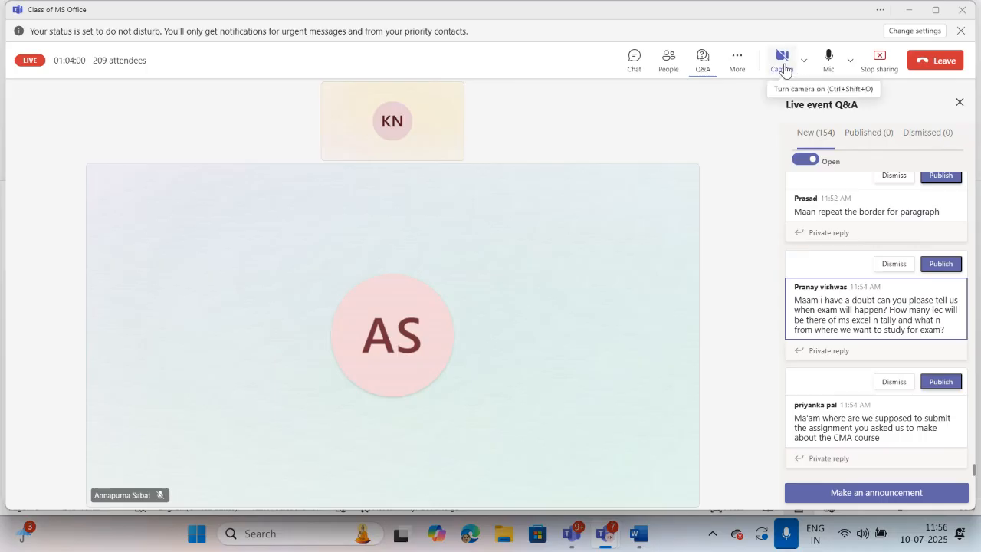
pyautogui.click(783, 60)
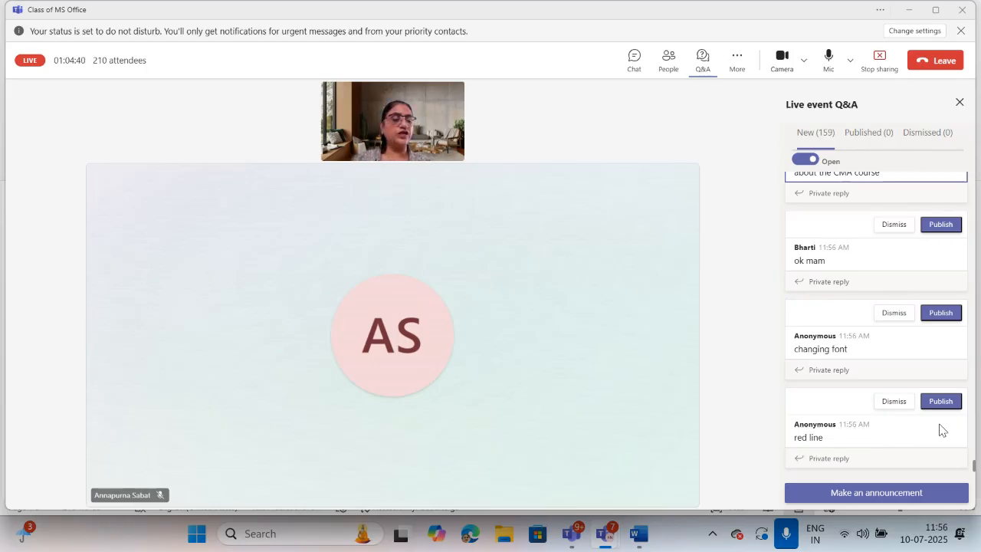
pyautogui.hotkey('alt', 'Tab')
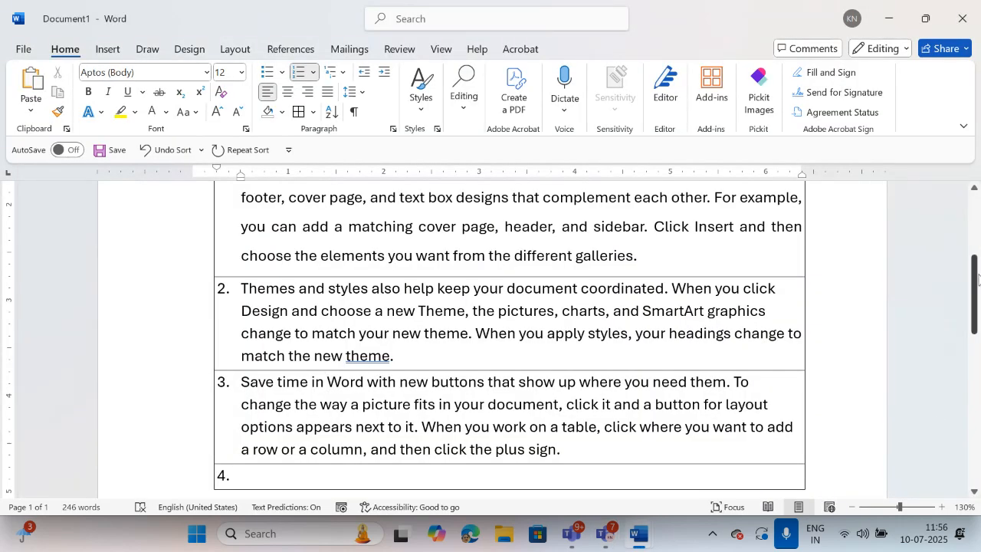
# Apply the Normal style to numbered item 1, the 'To make your document…' paragraph.
pyautogui.moveTo(977, 280); pyautogui.dragTo(978, 274)
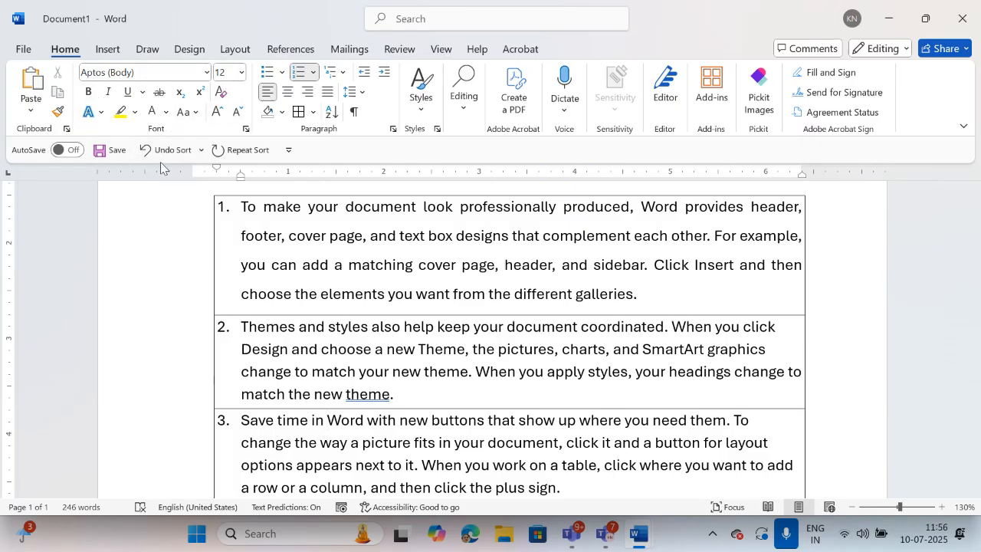
pyautogui.click(424, 111)
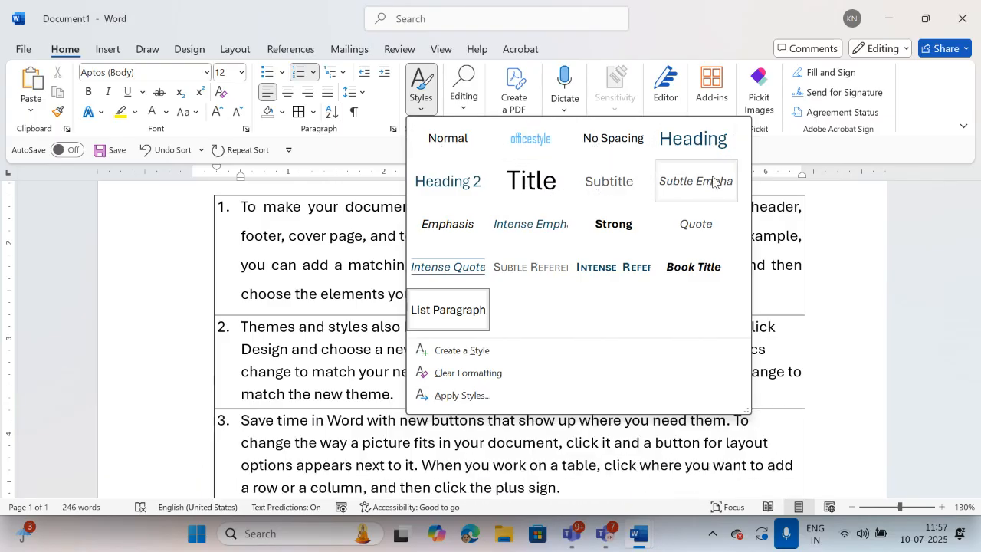
pyautogui.click(460, 302)
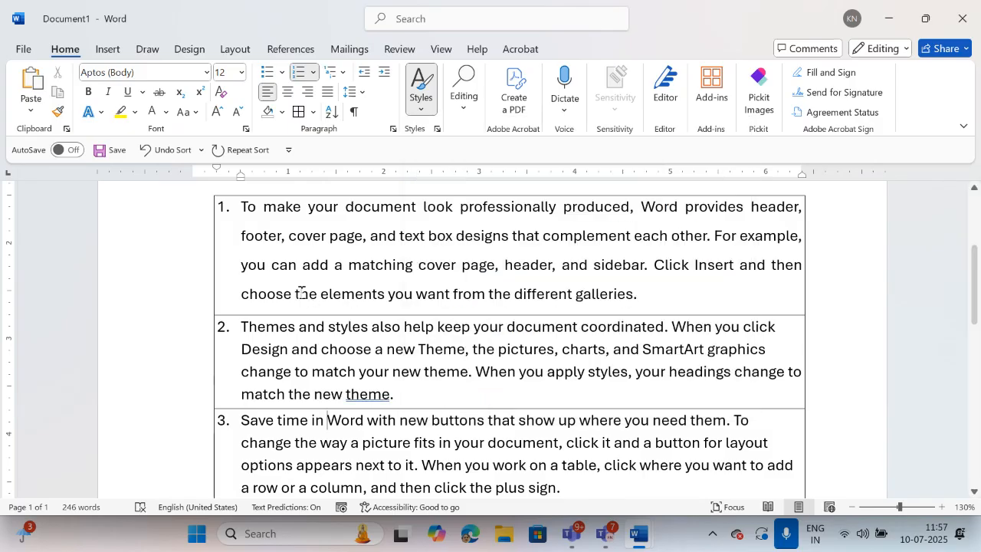
pyautogui.moveTo(242, 205); pyautogui.dragTo(652, 298)
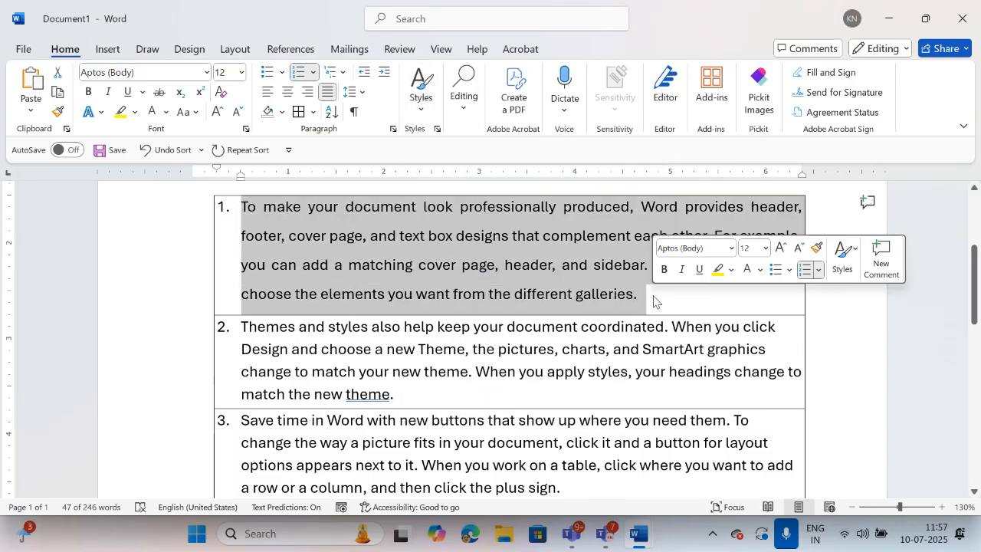
pyautogui.click(419, 103)
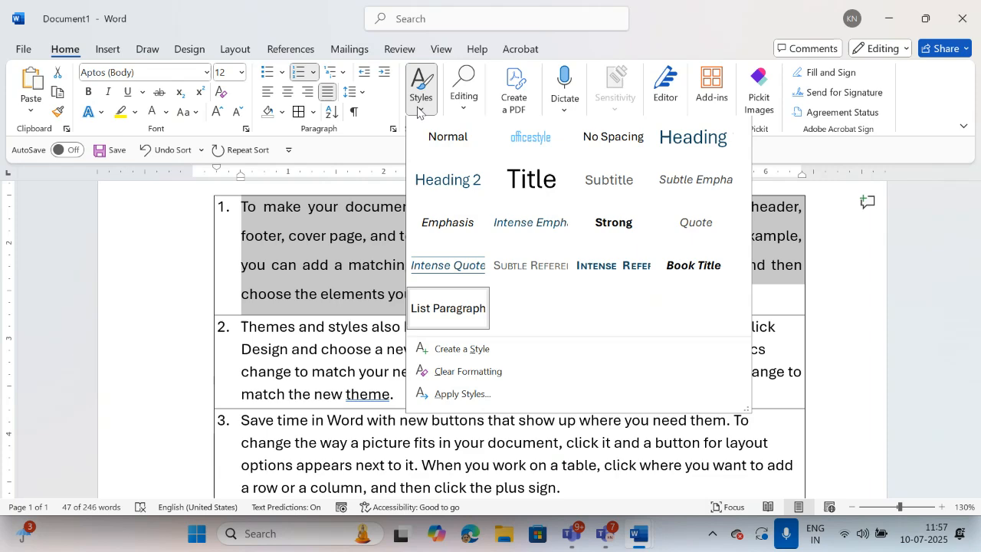
pyautogui.click(446, 136)
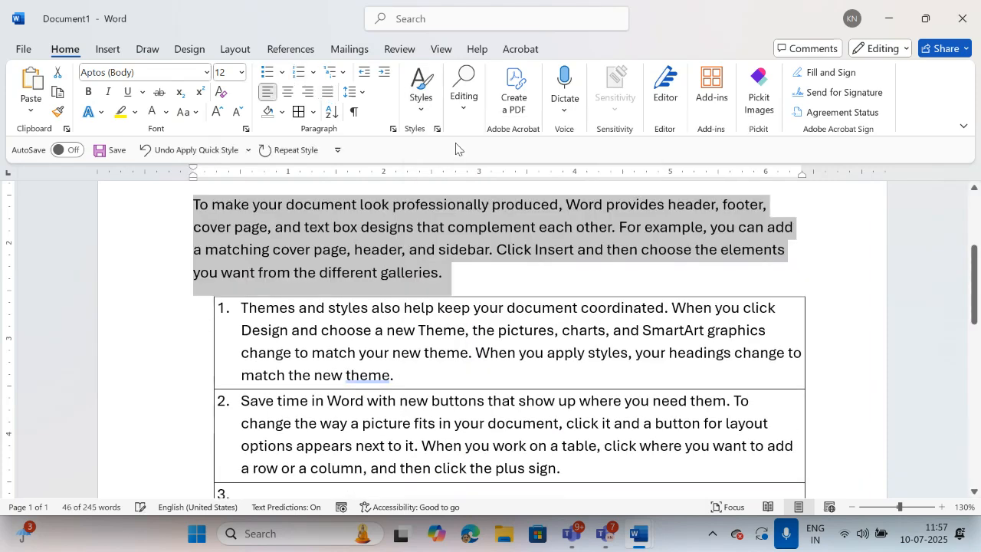
pyautogui.click(433, 356)
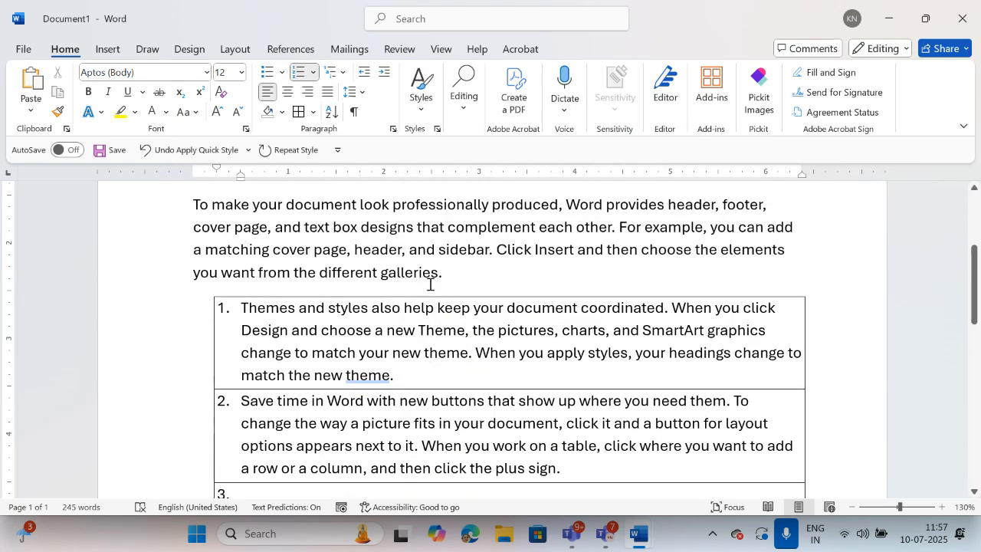
# Apply a blue Heading style to the 'Themes and styles' item.
pyautogui.moveTo(441, 273); pyautogui.dragTo(191, 201)
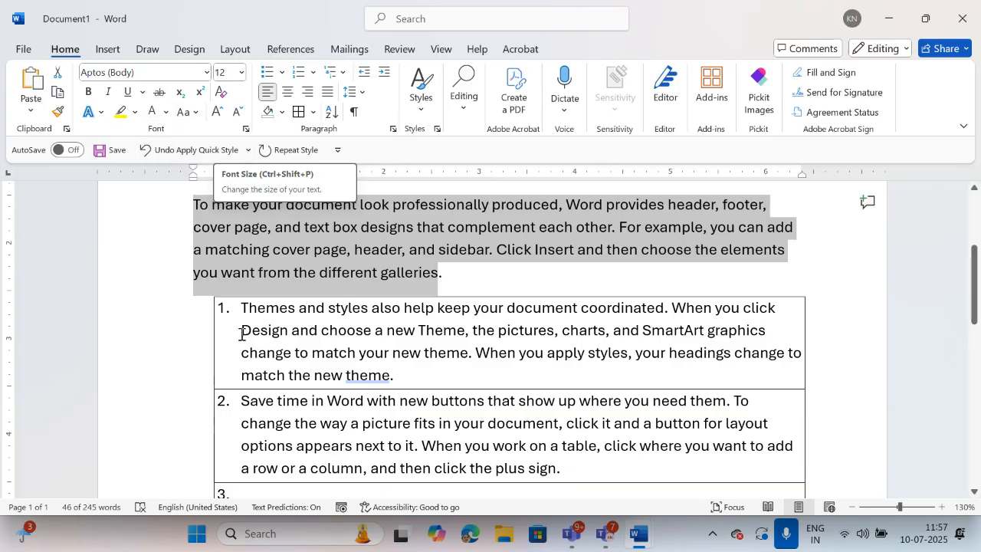
pyautogui.moveTo(243, 308); pyautogui.dragTo(407, 378)
pyautogui.click(425, 115)
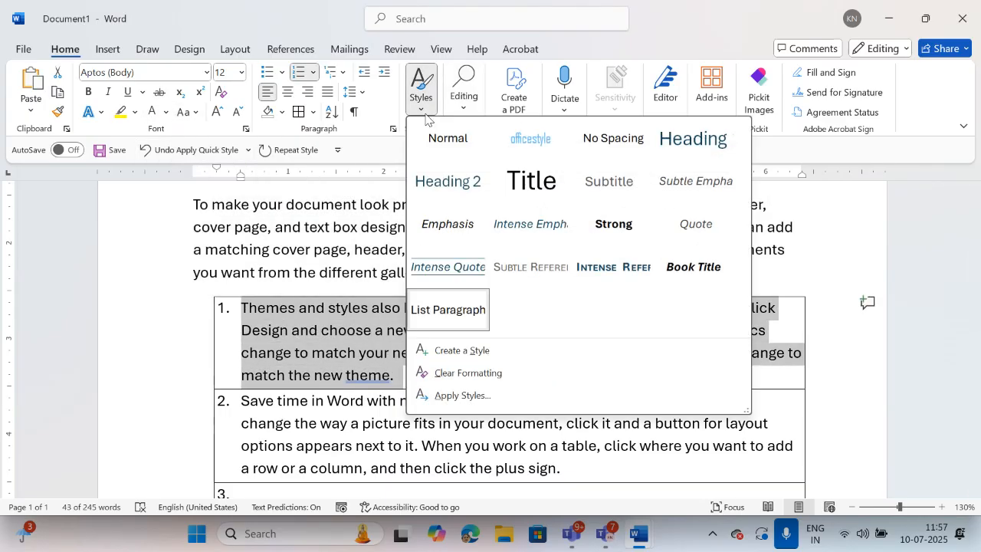
pyautogui.click(449, 197)
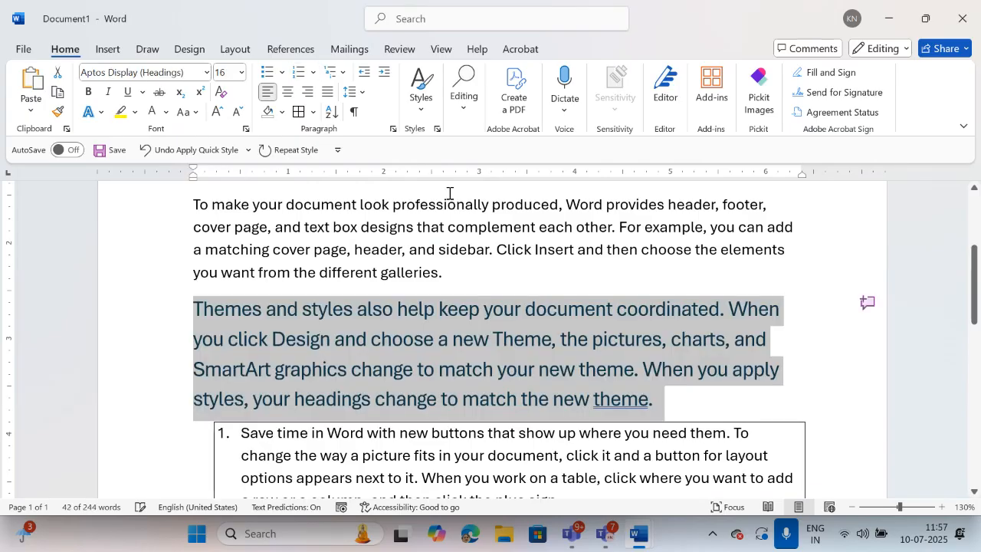
pyautogui.click(402, 322)
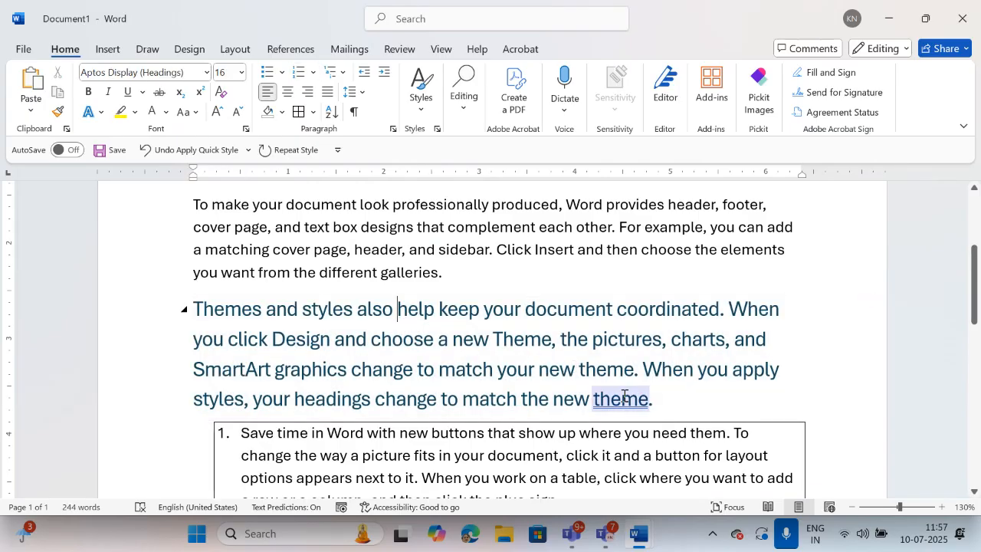
# Reselect the Themes and styles heading and place the cursor after the word 'theme'.
pyautogui.moveTo(656, 401); pyautogui.dragTo(312, 359)
pyautogui.moveTo(222, 295); pyautogui.dragTo(221, 292)
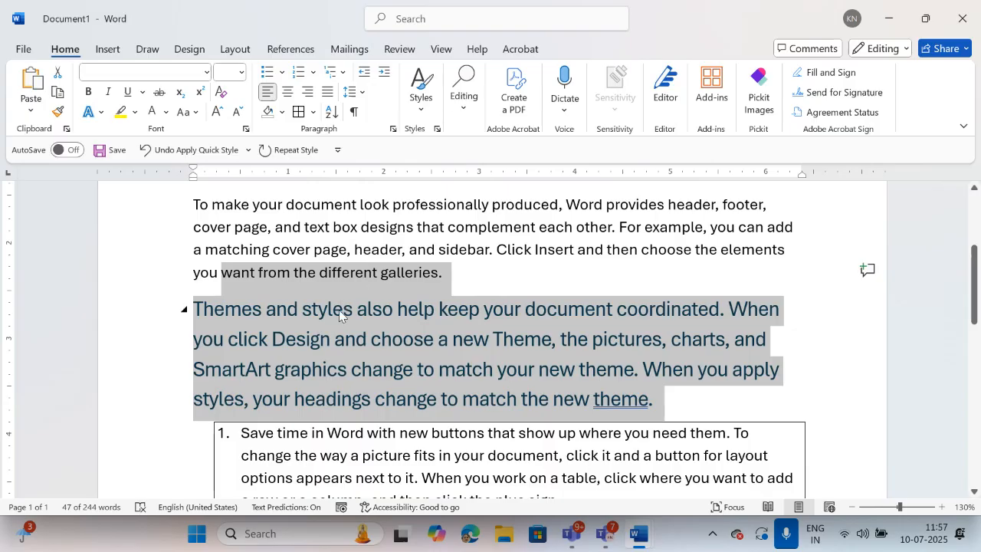
pyautogui.click(234, 302)
pyautogui.moveTo(199, 306); pyautogui.dragTo(649, 401)
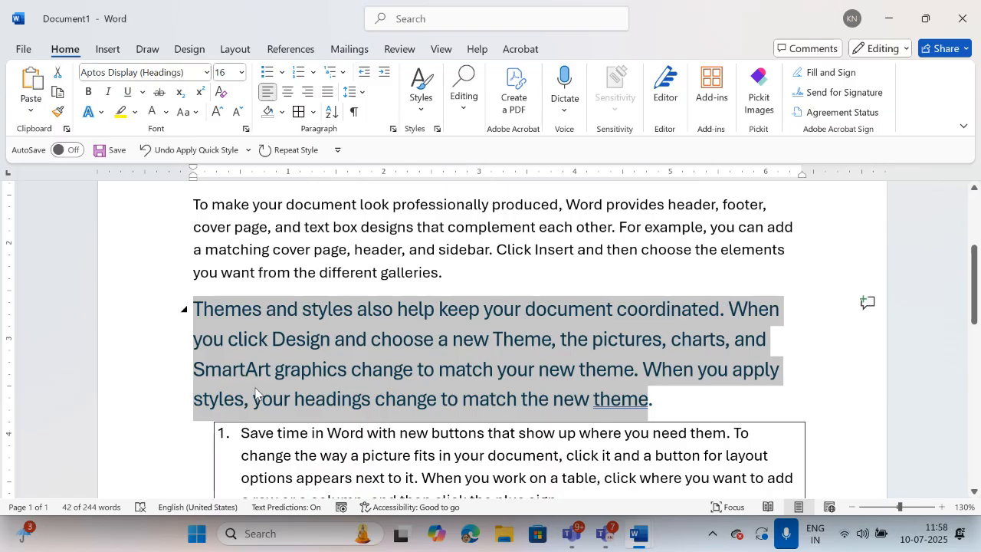
pyautogui.click(481, 395)
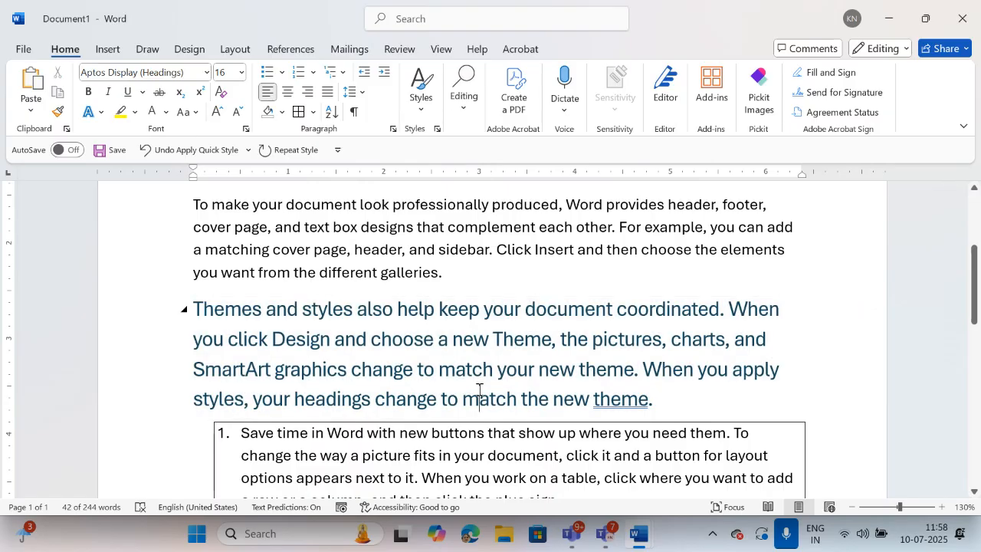
pyautogui.click(649, 399)
pyautogui.scroll(1, 977, 256)
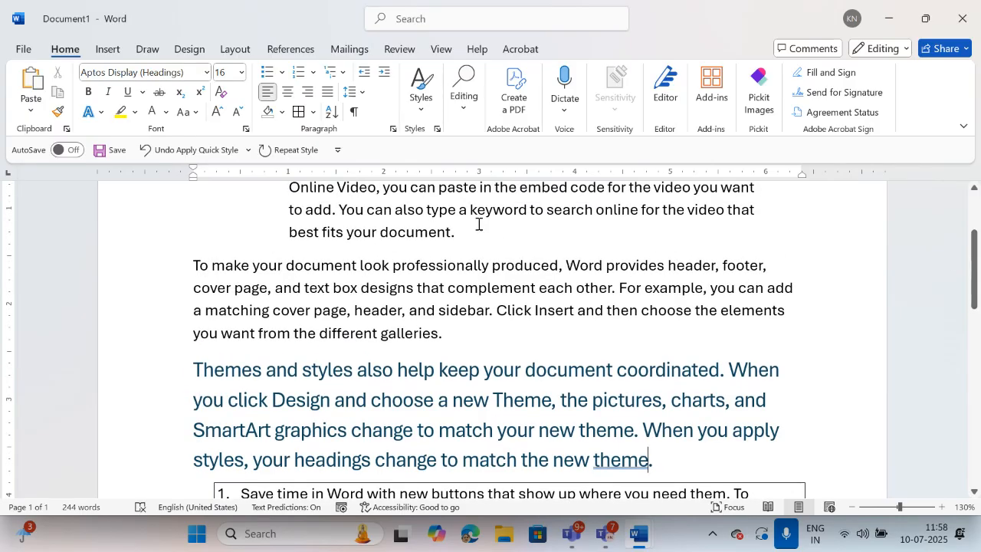
# Below the video paragraph, add numbered item 1 'Accounts' and begin item 2 'Inventory point'.
pyautogui.click(472, 227)
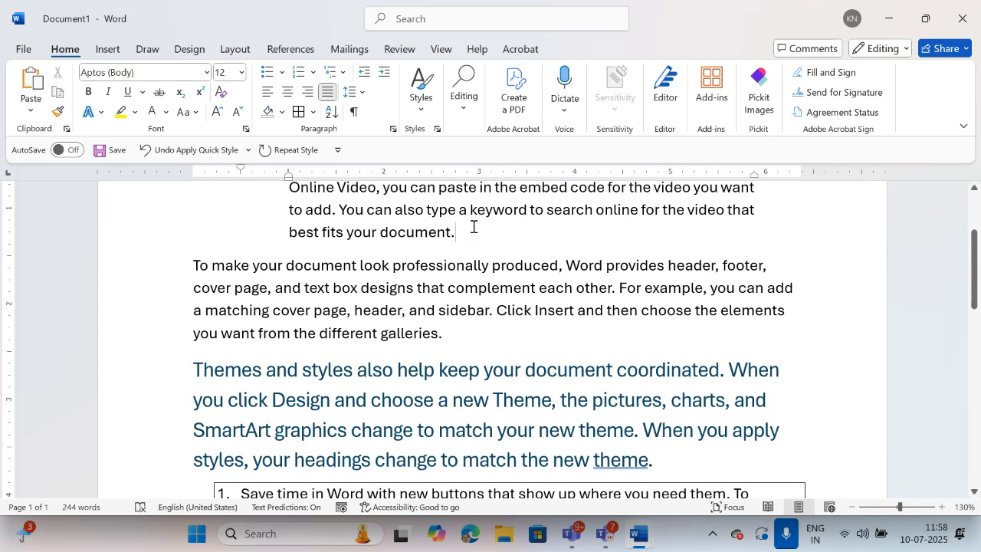
pyautogui.press('Return')
pyautogui.press('BackSpace')
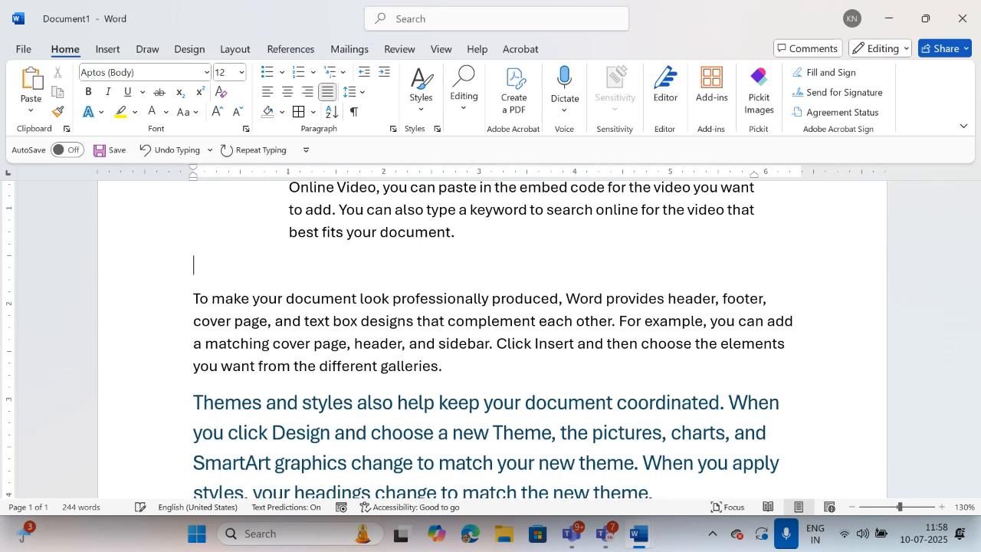
pyautogui.write('C')
pyautogui.press('BackSpace')
pyautogui.write('Accounts')
pyautogui.press('Home')
pyautogui.write('1')
pyautogui.press('Tab')
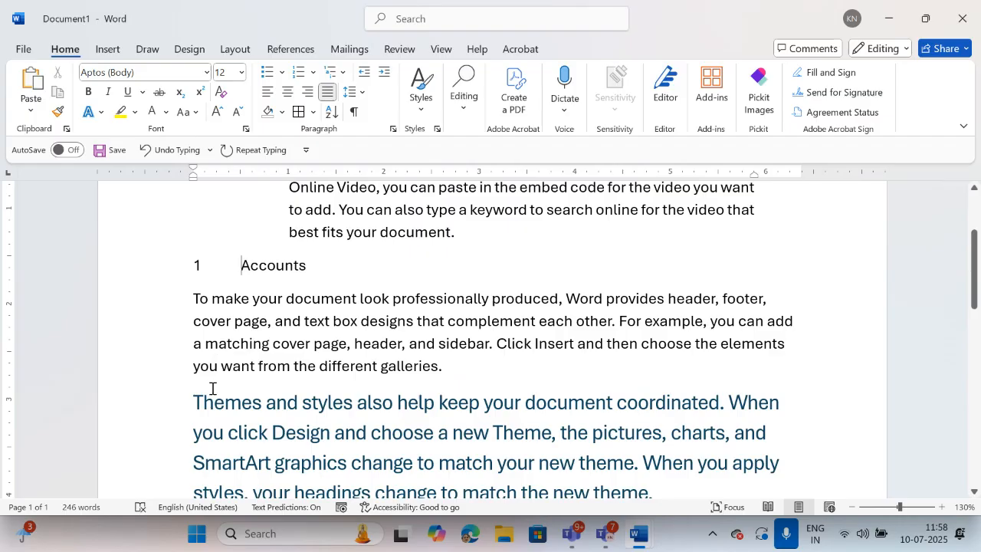
pyautogui.click(451, 367)
pyautogui.click(313, 265)
pyautogui.press('Return')
pyautogui.write('Inventory point')
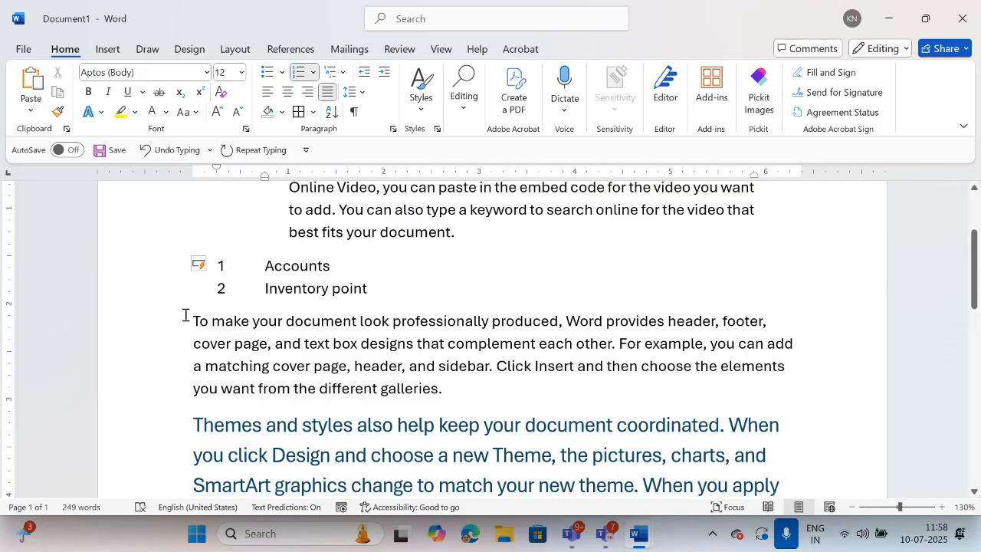
# Select the whole professionally-produced 'To make…' paragraph.
pyautogui.moveTo(185, 319); pyautogui.dragTo(440, 391)
pyautogui.click(440, 392)
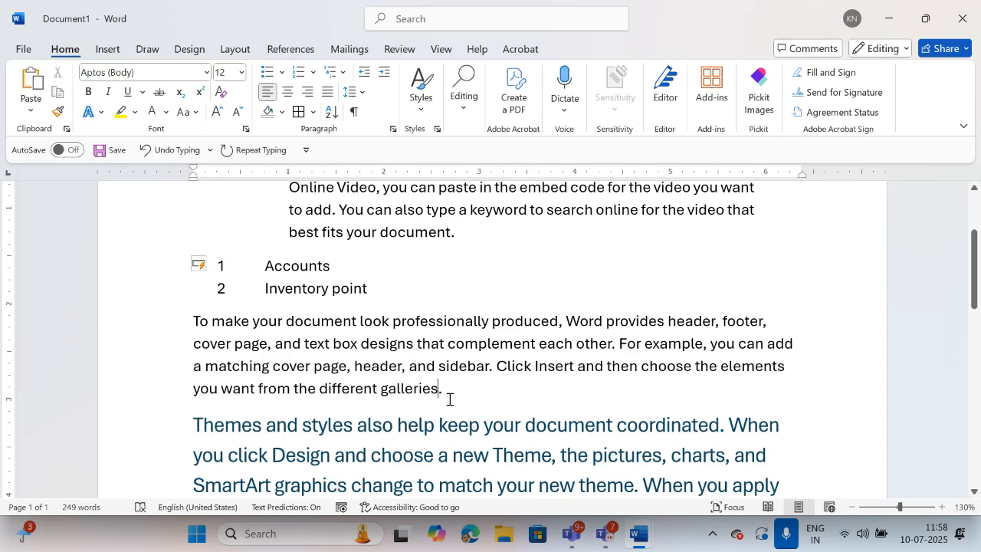
pyautogui.moveTo(449, 399); pyautogui.dragTo(193, 322)
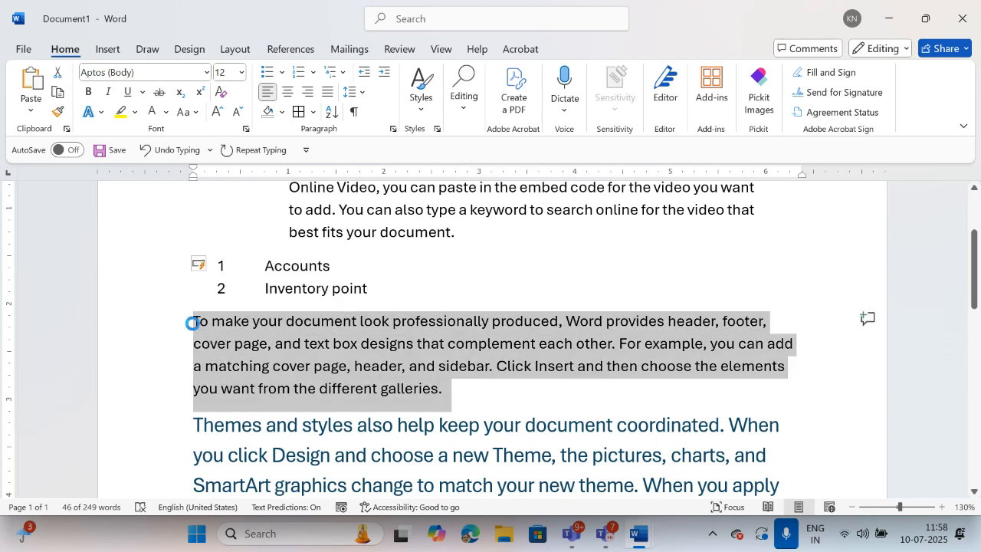
# Move the 'To make…' paragraph under Accounts as sub-item a. and delete the empty b. line.
pyautogui.hotkey('ctrl', 'x')
pyautogui.click(347, 270)
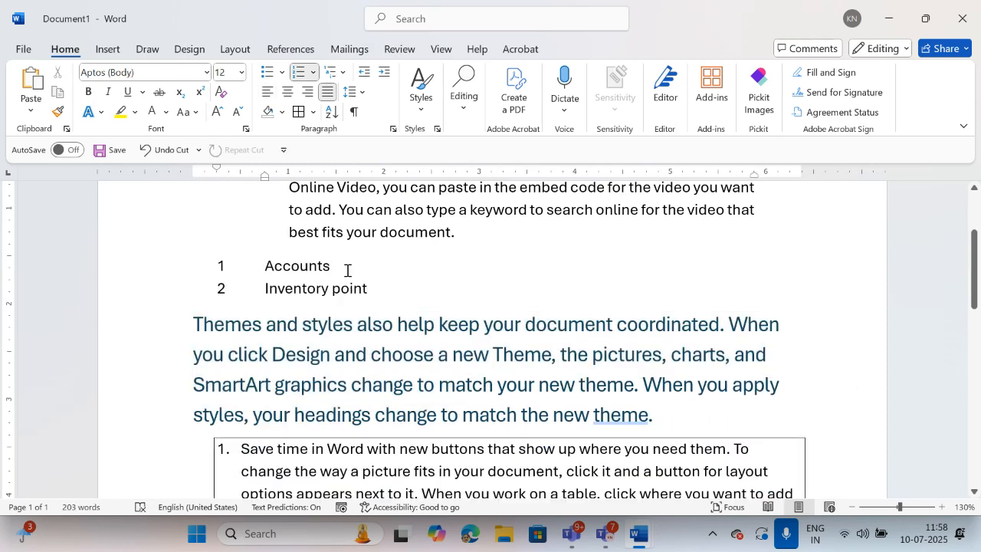
pyautogui.press('Return')
pyautogui.press('Tab')
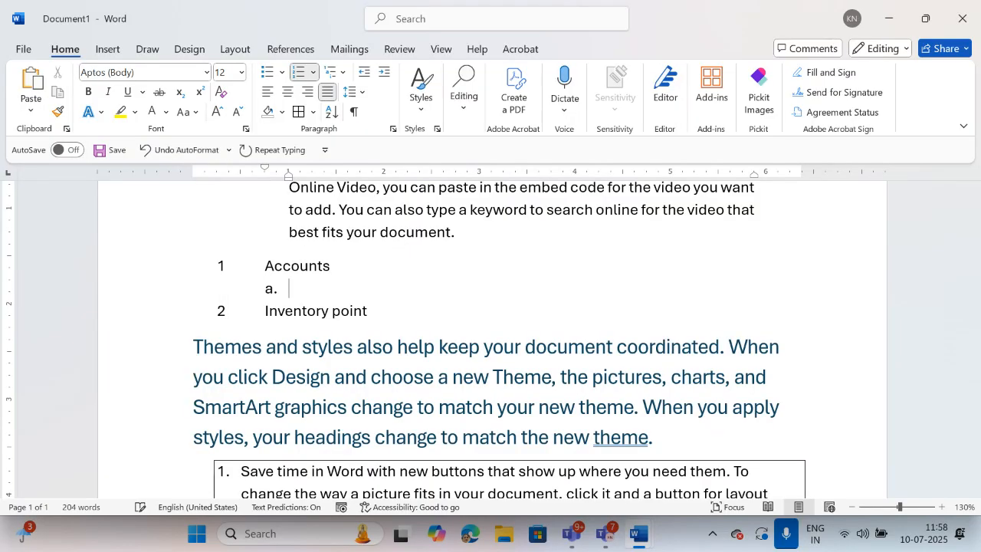
pyautogui.hotkey('ctrl', 'v')
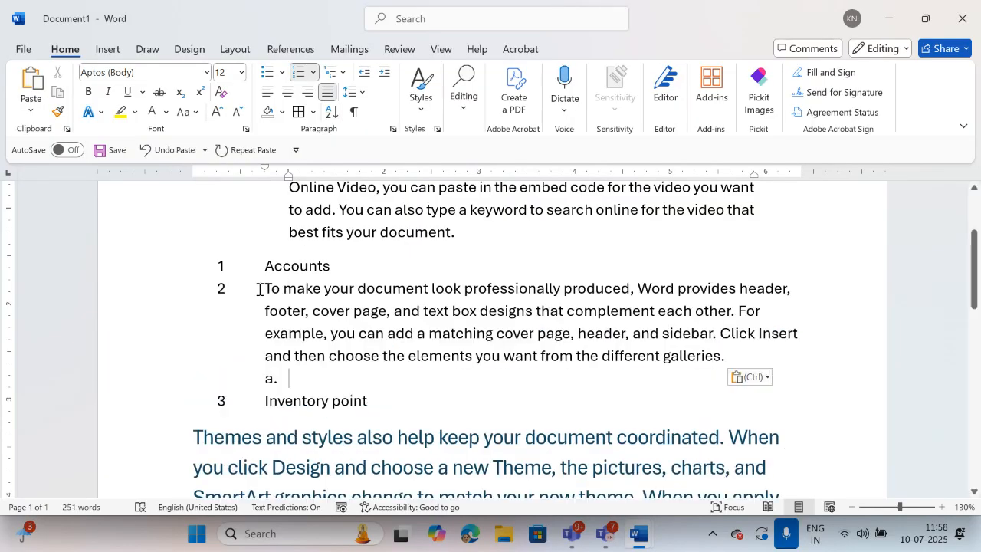
pyautogui.click(261, 290)
pyautogui.press('Tab')
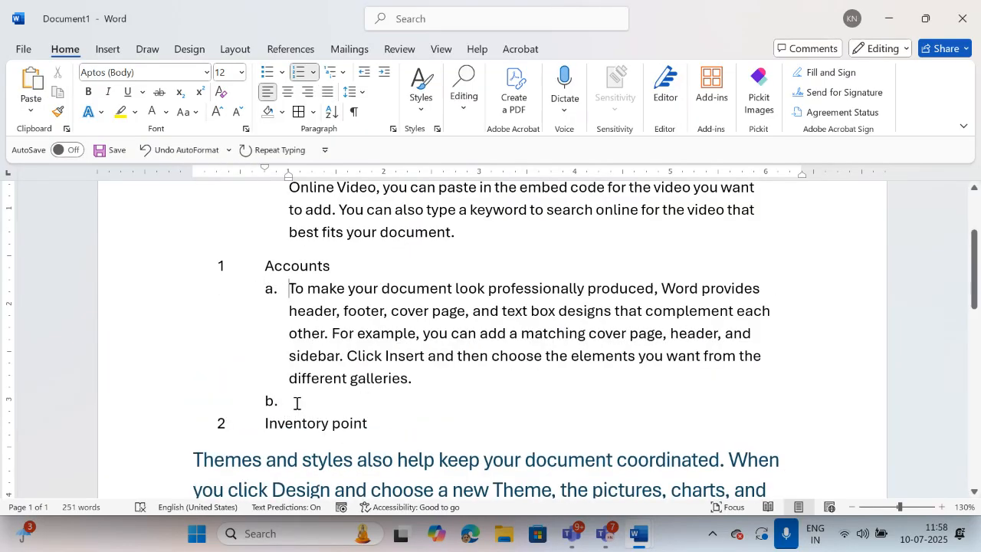
pyautogui.click(297, 402)
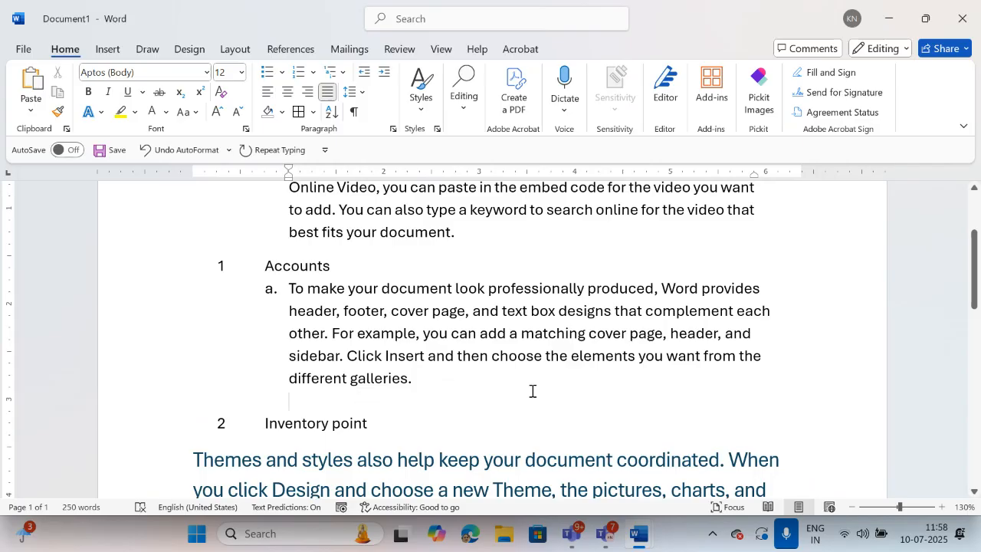
pyautogui.press('Delete')
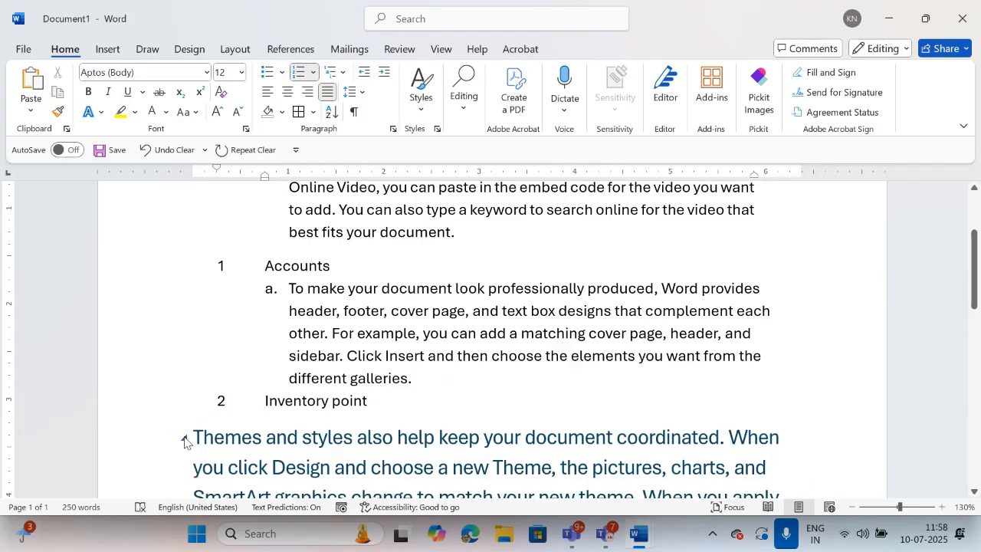
# Cut the Themes and styles paragraph and paste it as a new sub-item after Inventory point.
pyautogui.click(194, 437)
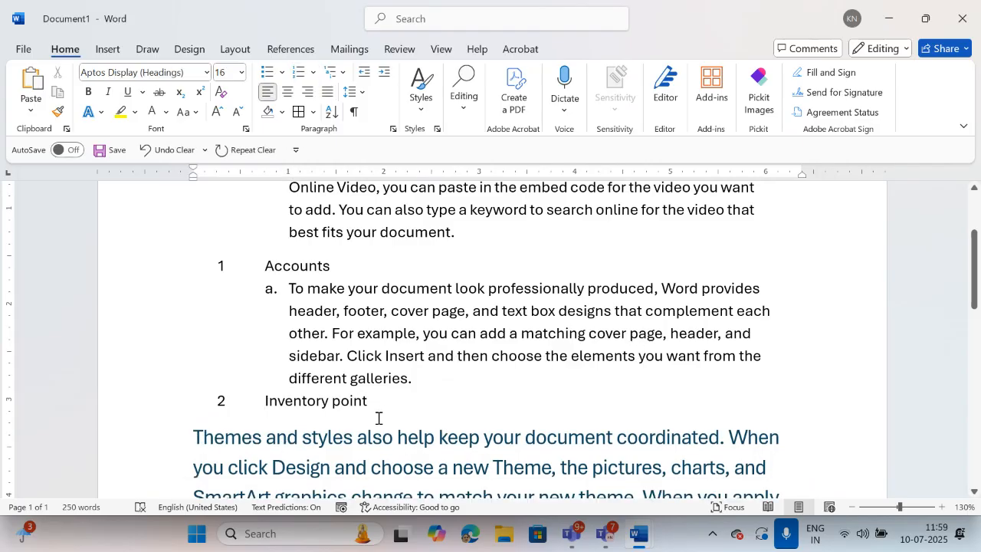
pyautogui.scroll(2, 207, 437)
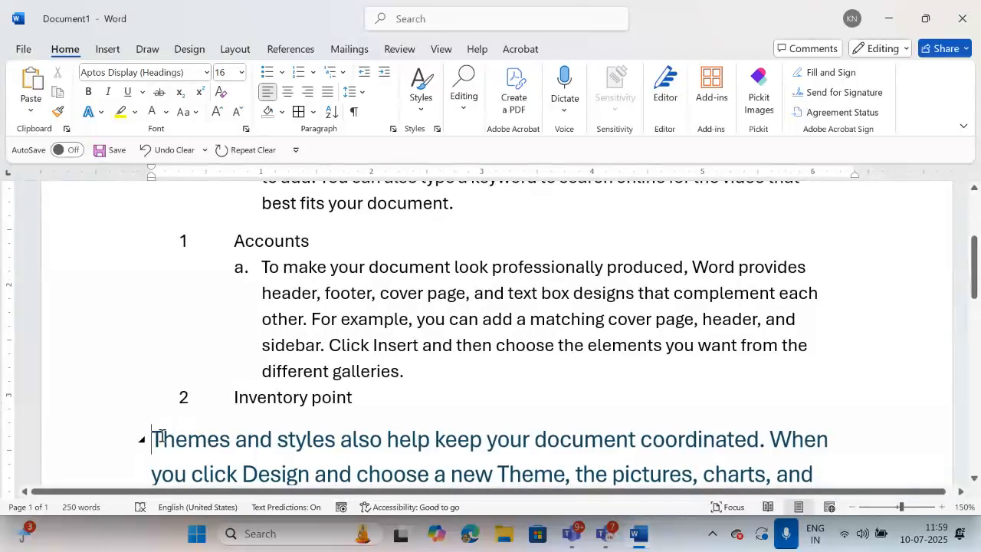
pyautogui.moveTo(150, 437); pyautogui.dragTo(690, 423)
pyautogui.hotkey('ctrl', 'x')
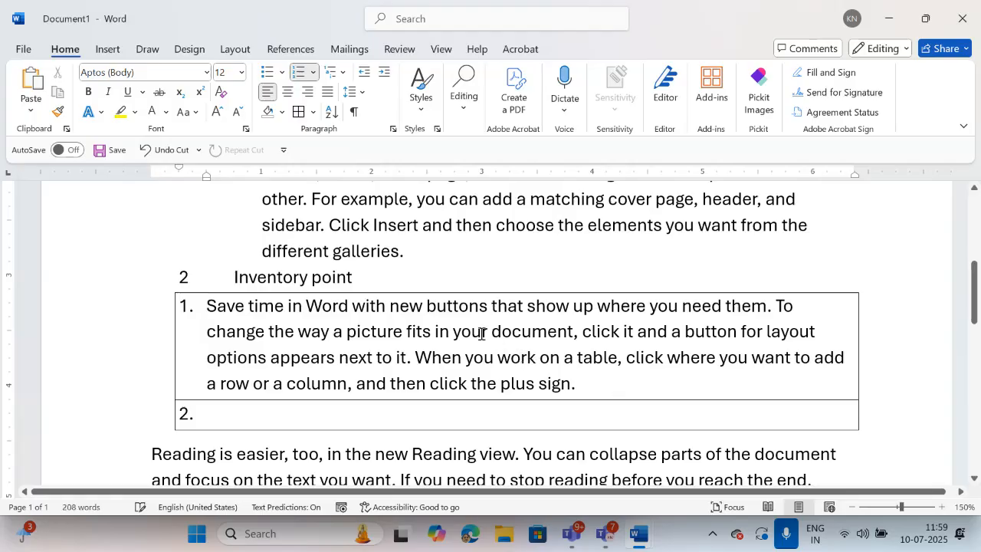
pyautogui.click(386, 278)
pyautogui.press('Return')
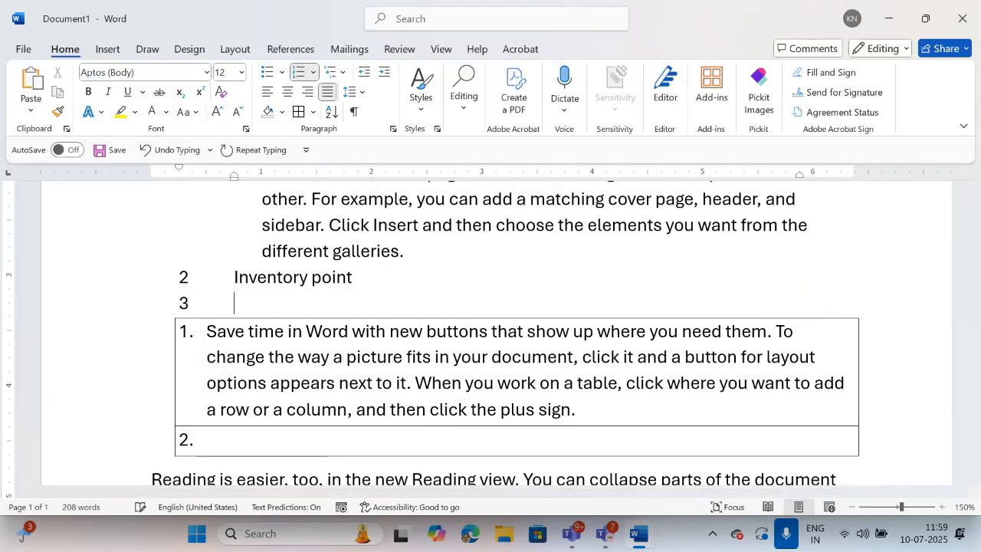
pyautogui.press('Tab')
pyautogui.hotkey('ctrl', 'v')
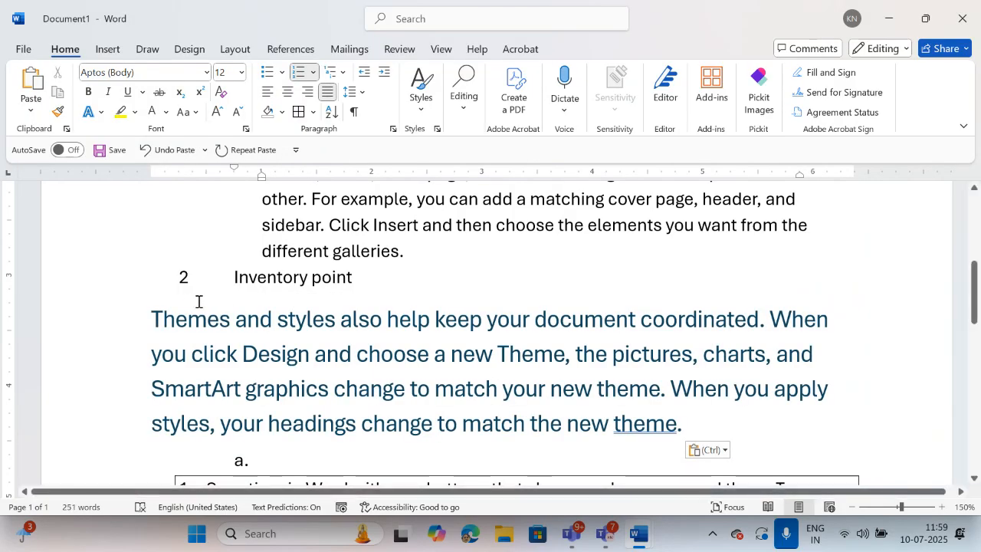
pyautogui.click(153, 318)
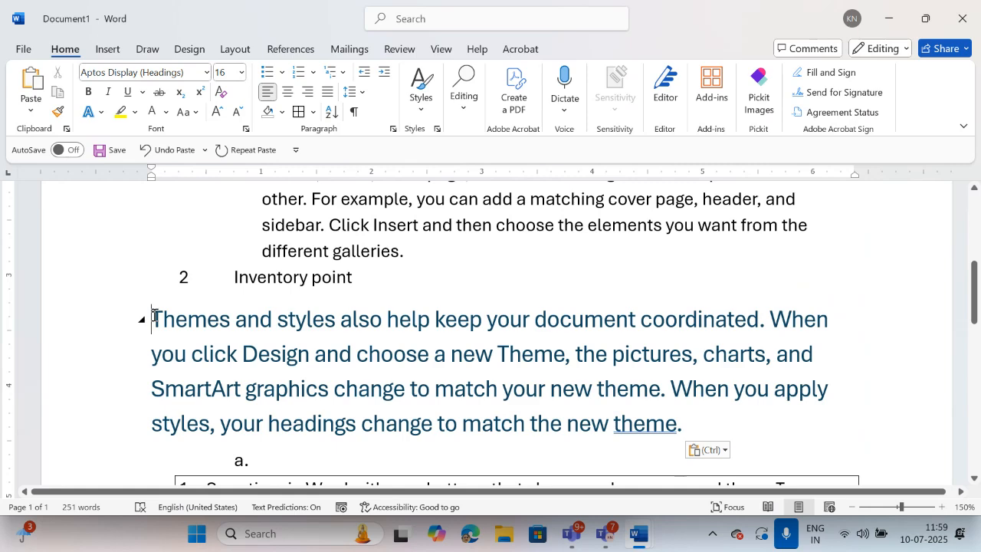
pyautogui.moveTo(153, 318); pyautogui.dragTo(678, 434)
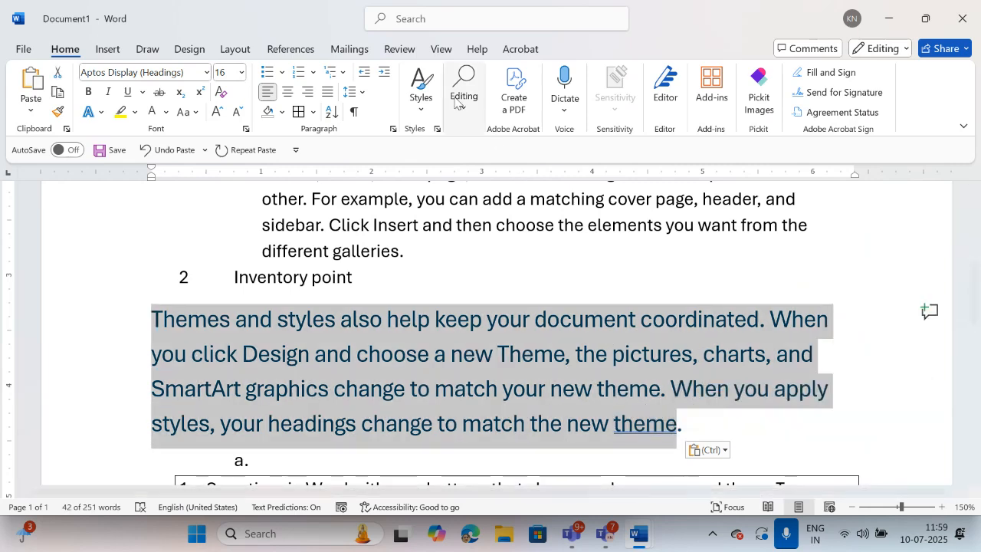
# Try the Heading 2 quick style on the Themes paragraph from the Styles gallery.
pyautogui.click(421, 88)
pyautogui.click(452, 163)
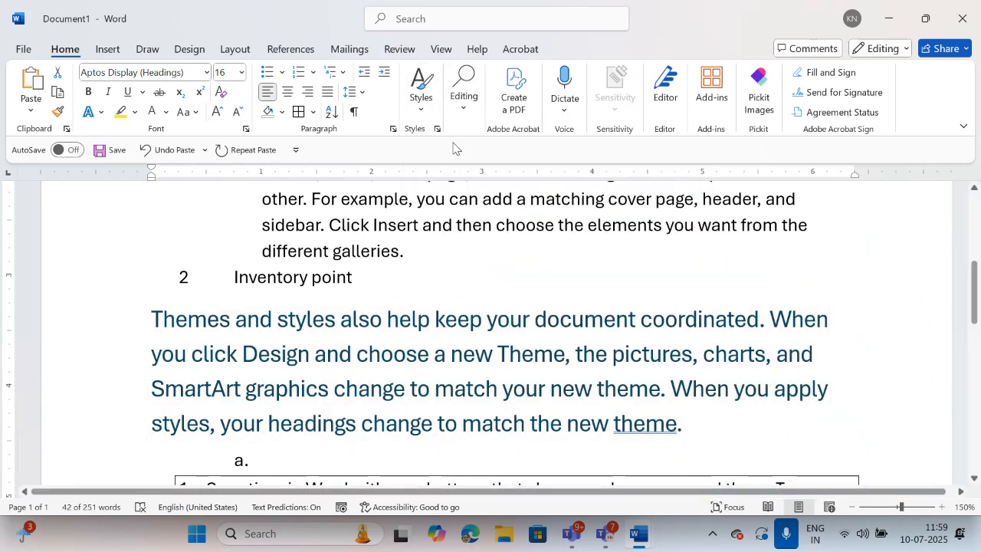
pyautogui.click(427, 106)
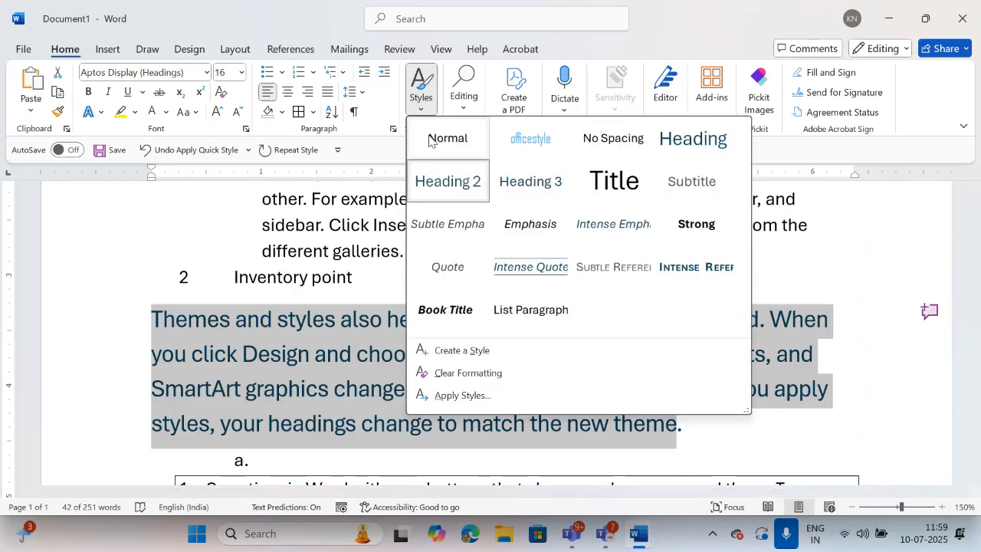
pyautogui.click(449, 179)
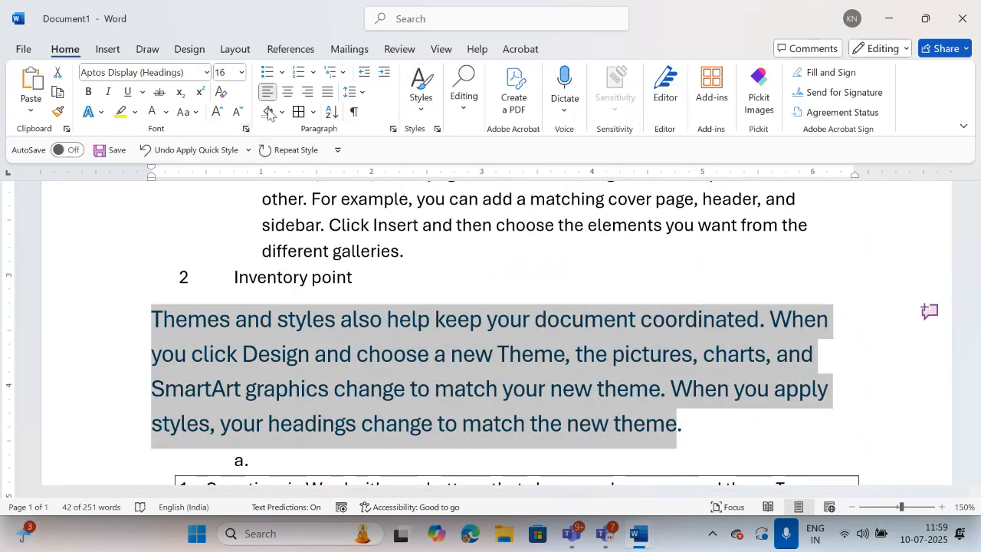
pyautogui.click(421, 112)
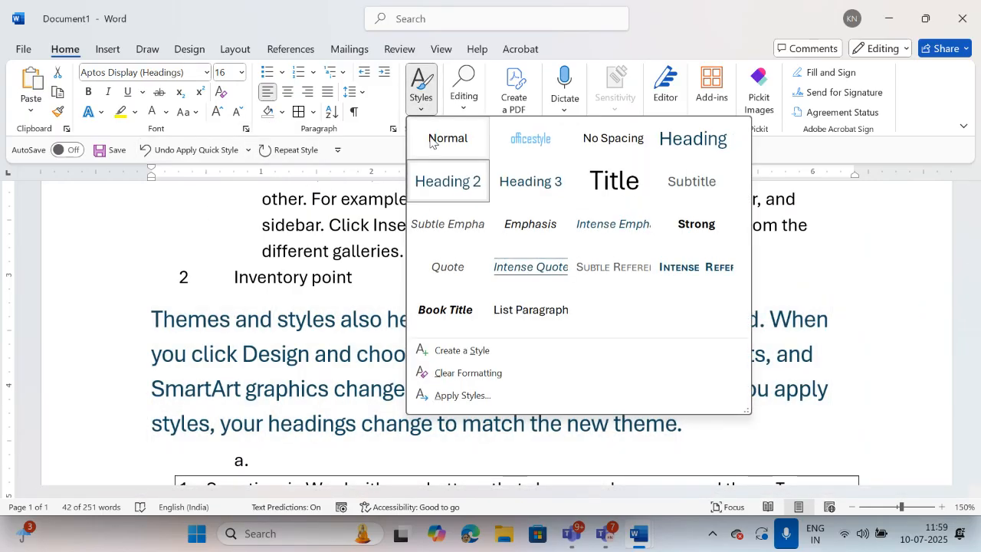
pyautogui.press('Escape')
pyautogui.click(245, 337)
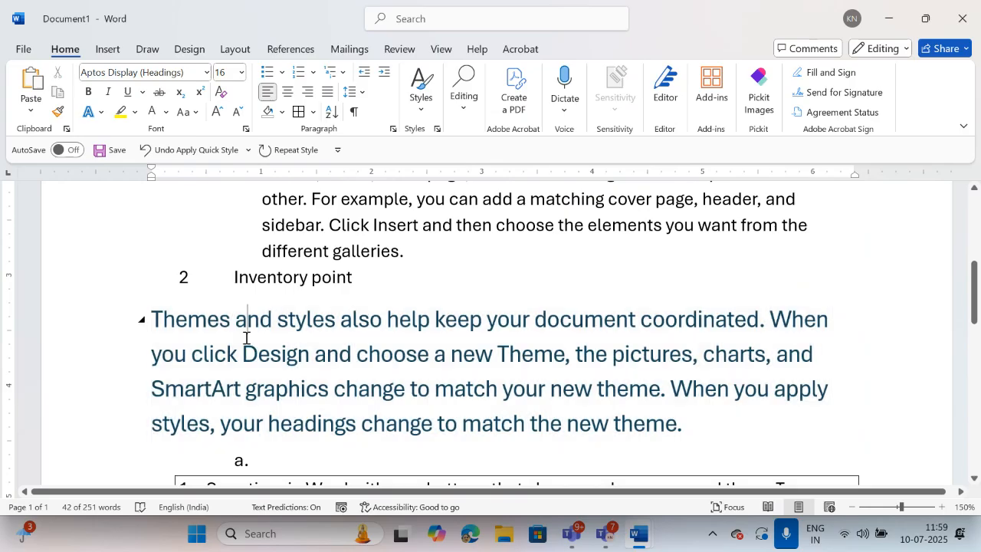
# Reselect the Themes paragraph and apply the Normal style through the Apply Styles box.
pyautogui.moveTo(151, 319); pyautogui.dragTo(270, 354)
pyautogui.moveTo(526, 374); pyautogui.dragTo(706, 427)
pyautogui.hotkey('ctrl', 'shift', 's')
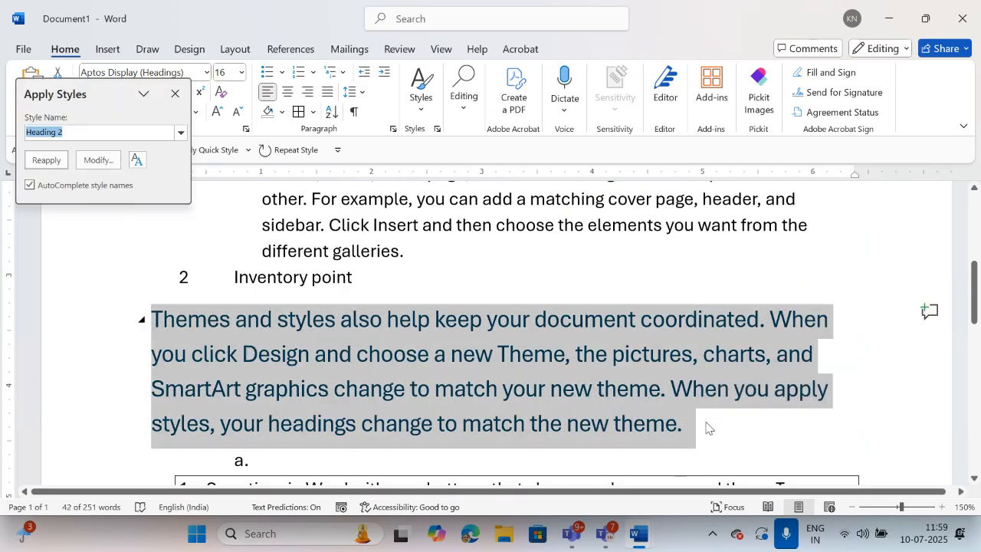
pyautogui.write('Normal')
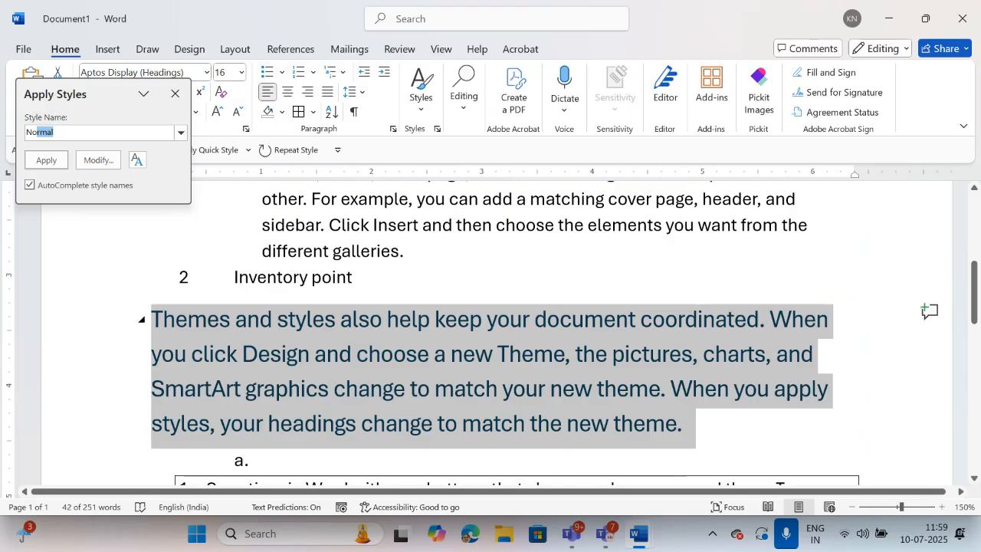
pyautogui.press('Return')
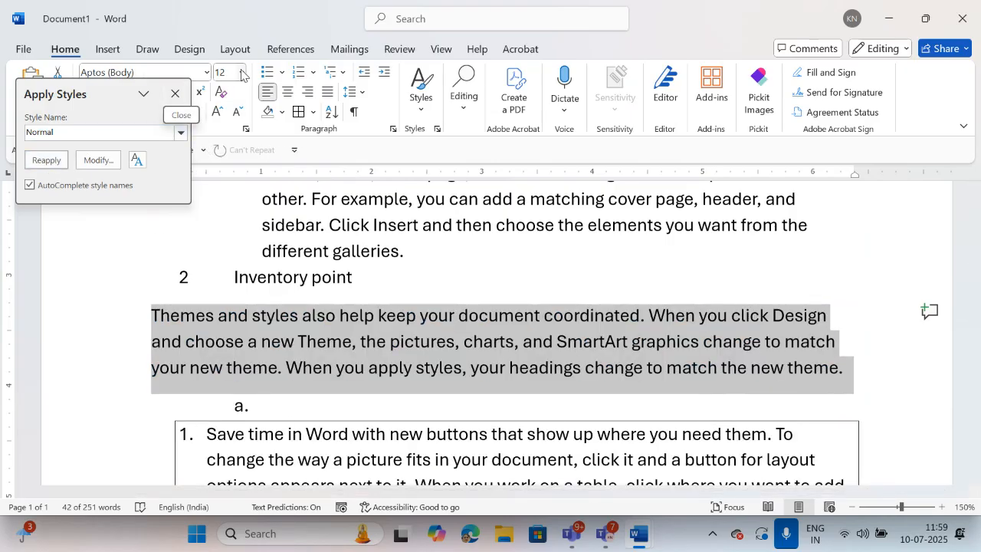
pyautogui.click(175, 94)
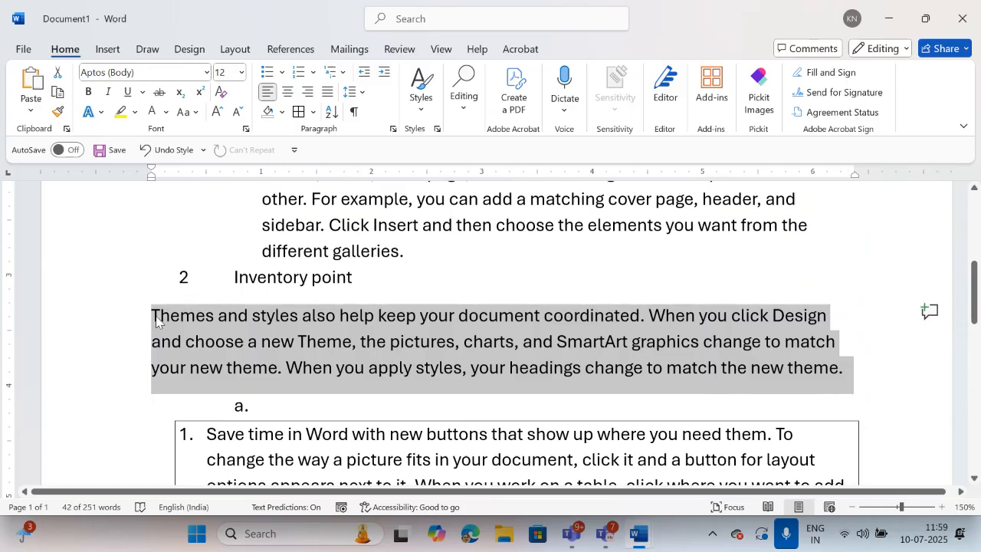
# Move the Themes paragraph into a new line under Inventory point as sub-item a.
pyautogui.click(365, 273)
pyautogui.press('Return')
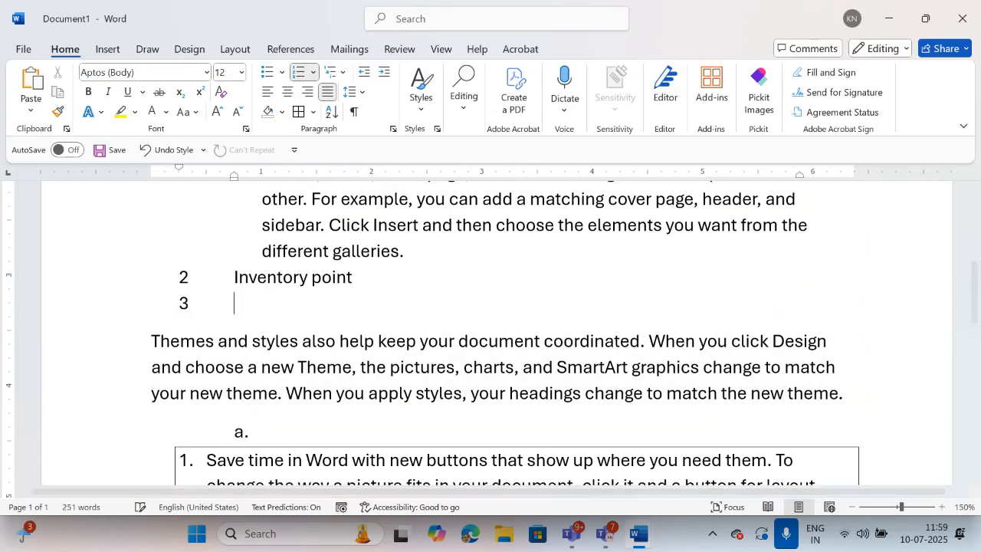
pyautogui.press('Tab')
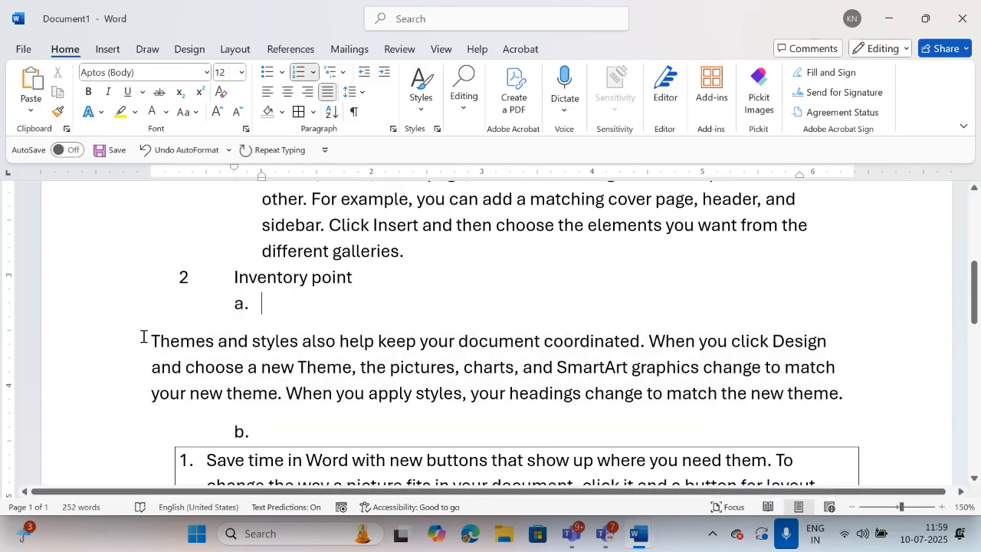
pyautogui.moveTo(153, 340); pyautogui.dragTo(843, 395)
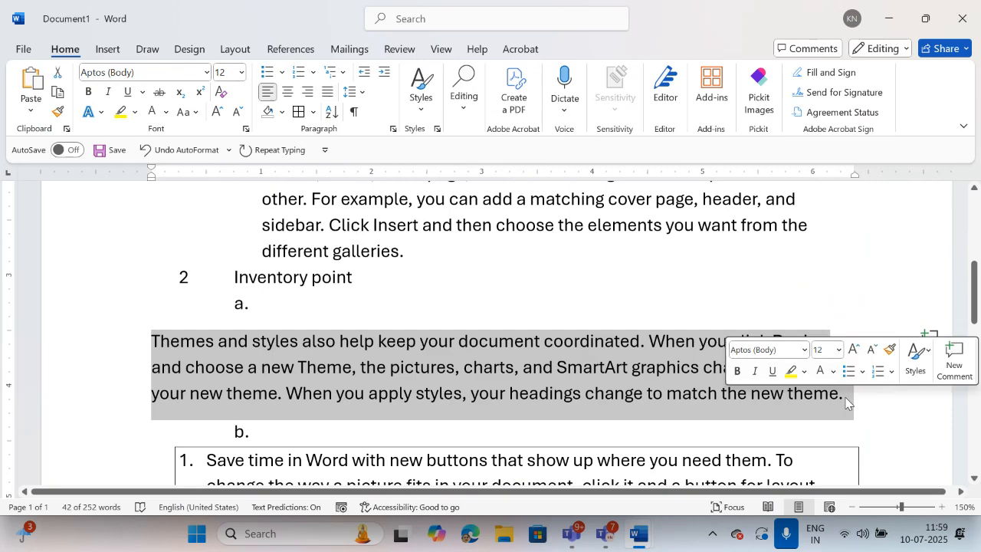
pyautogui.hotkey('ctrl', 'x')
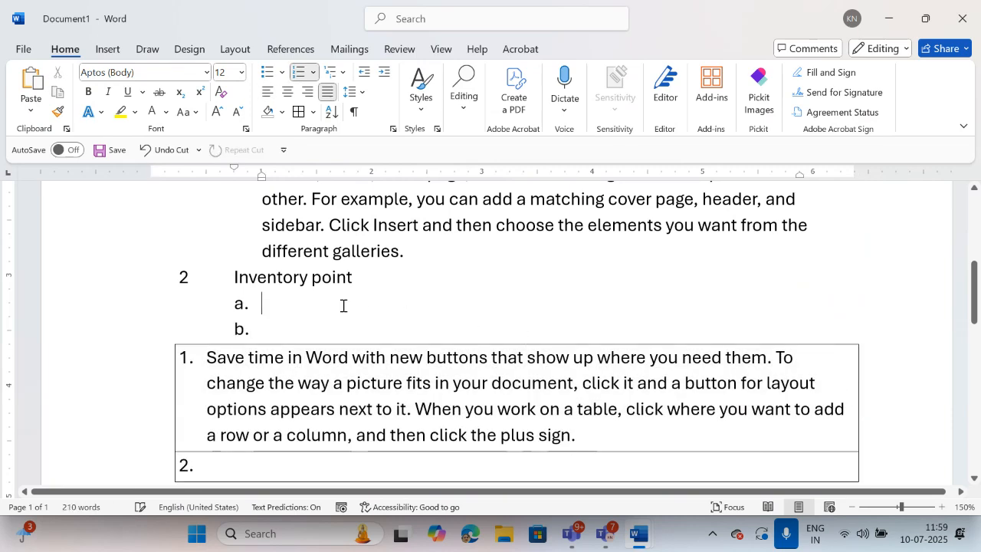
pyautogui.hotkey('ctrl', 'v')
pyautogui.click(222, 305)
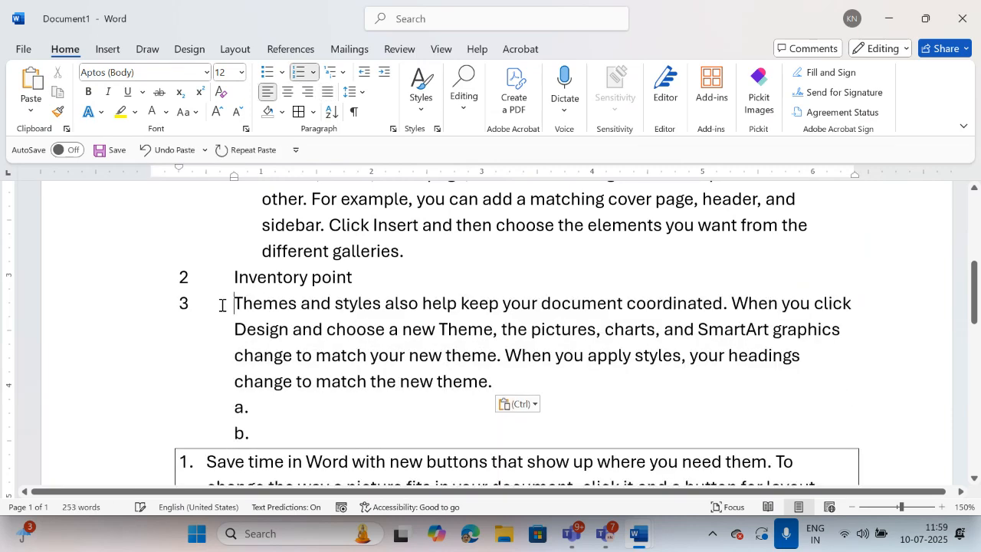
pyautogui.press('Tab')
# Justify the sub-list, remove the empty b. line and delete the table below it.
pyautogui.click(236, 407)
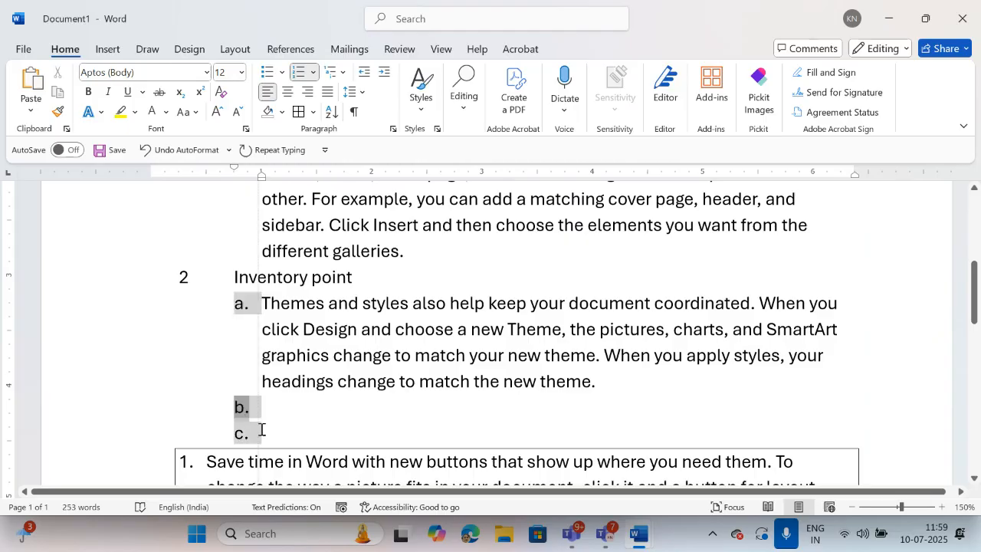
pyautogui.hotkey('ctrl', 'j')
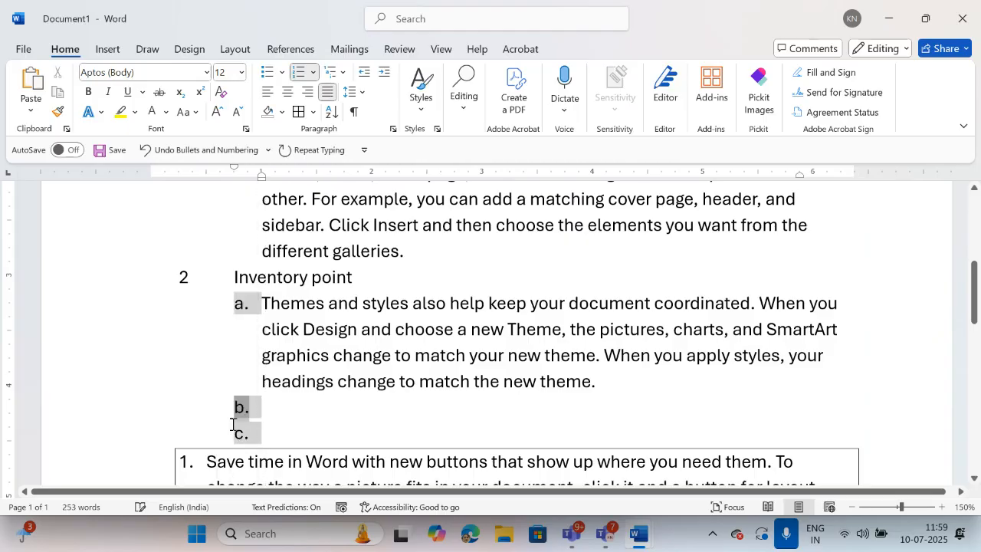
pyautogui.click(234, 410)
pyautogui.press('BackSpace')
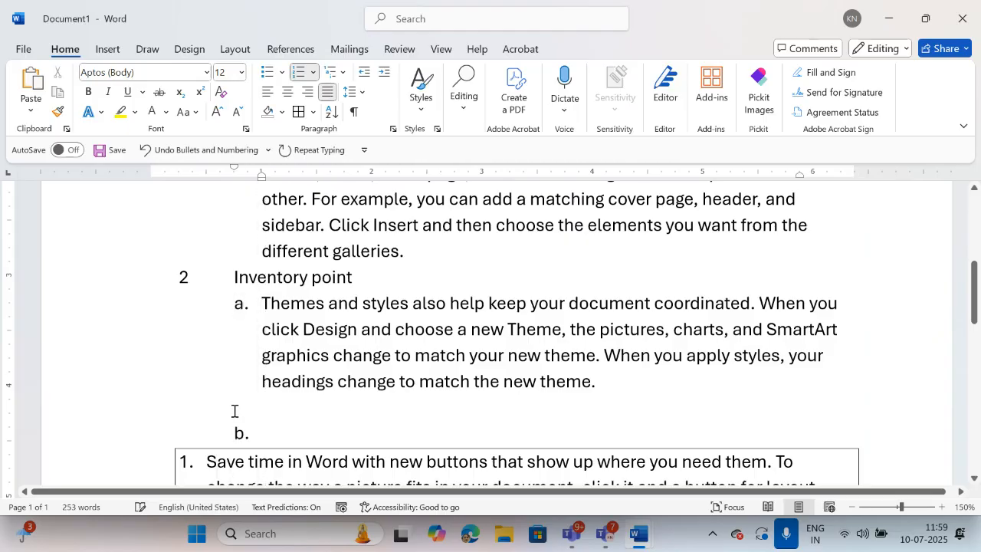
pyautogui.press('Delete')
pyautogui.press('Delete')
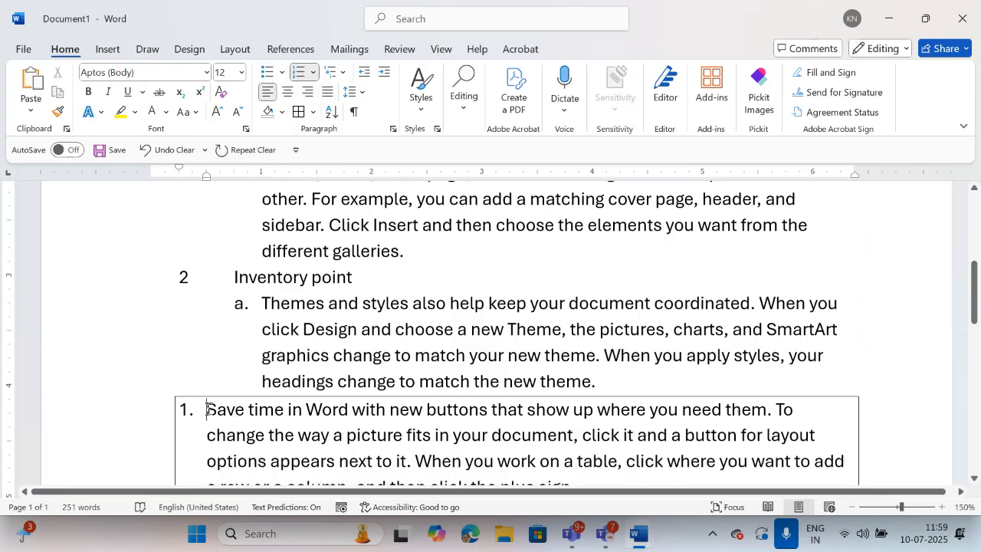
pyautogui.hotkey('ctrl', 'shift', 'End')
pyautogui.press('BackSpace')
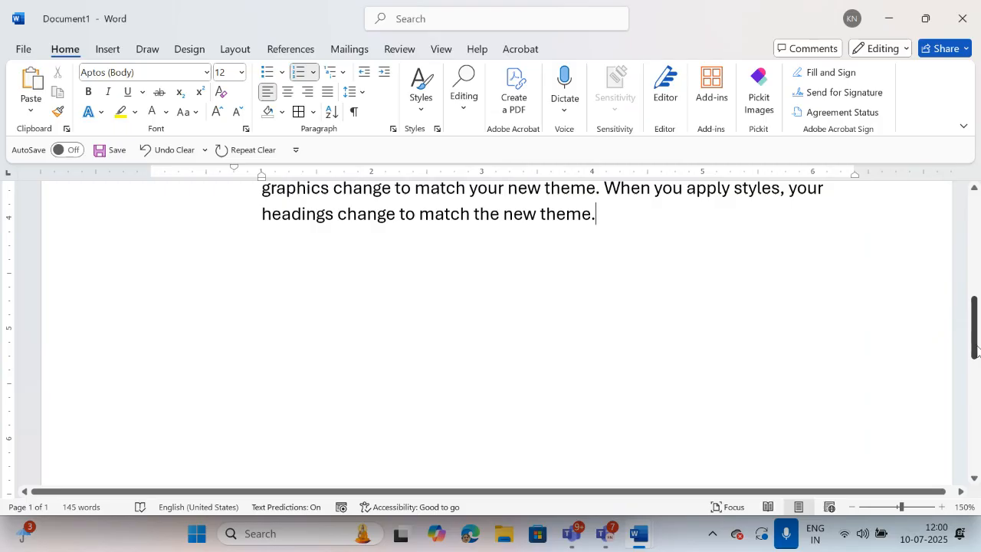
# Copy the Accounts-to-Themes block and paste it three times as new numbered items, reaching 612 words.
pyautogui.moveTo(975, 348); pyautogui.dragTo(977, 290)
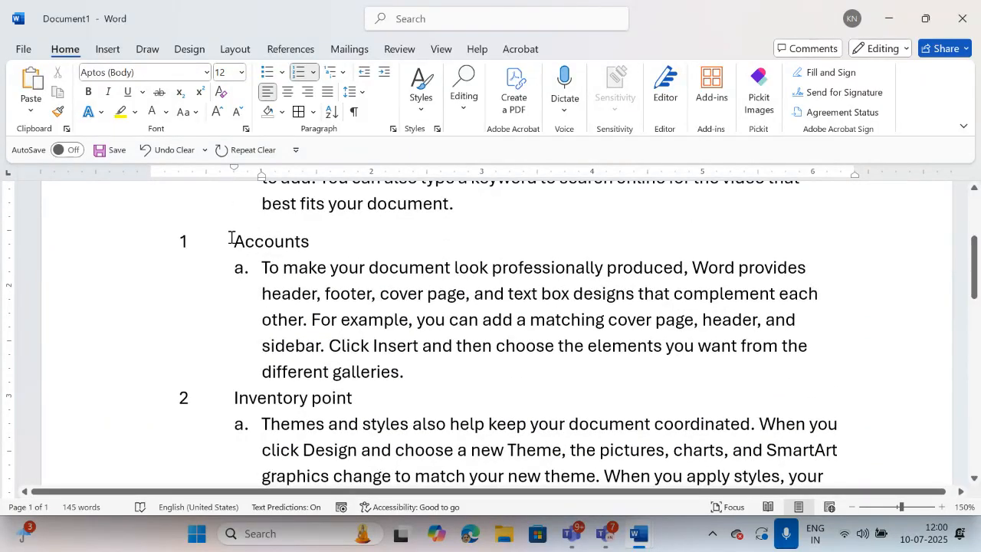
pyautogui.moveTo(231, 238); pyautogui.dragTo(583, 443)
pyautogui.hotkey('ctrl', 'c')
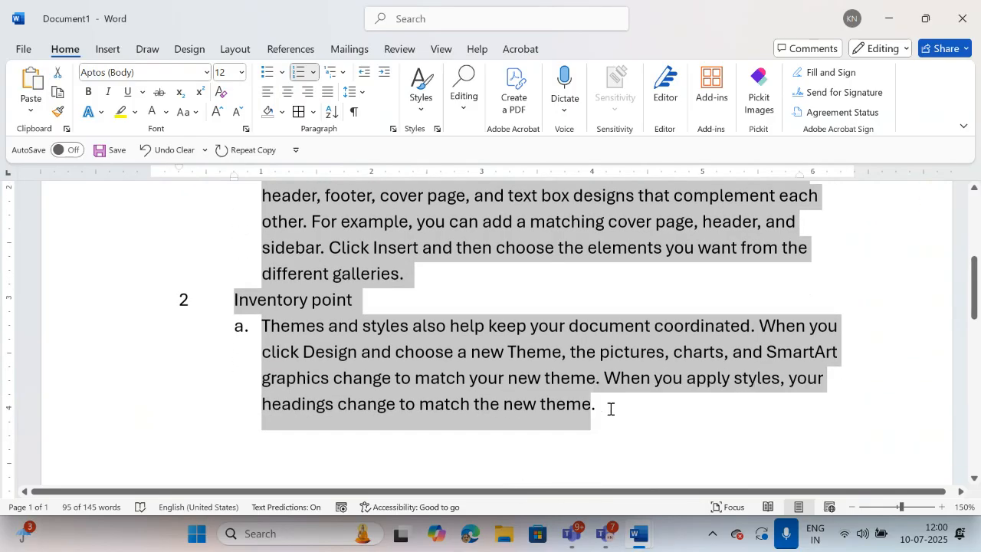
pyautogui.click(611, 408)
pyautogui.press('Return')
pyautogui.press('Return')
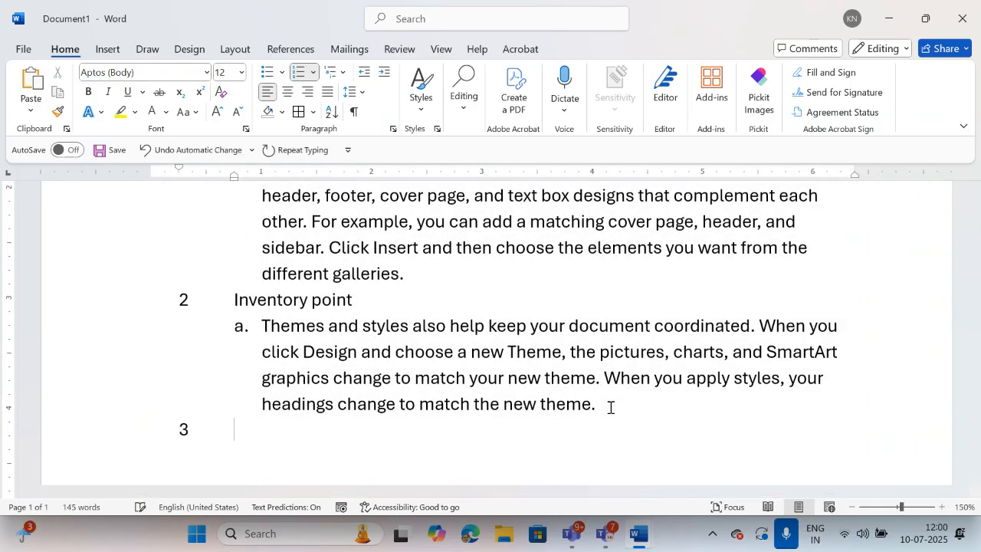
pyautogui.hotkey('ctrl', 'v')
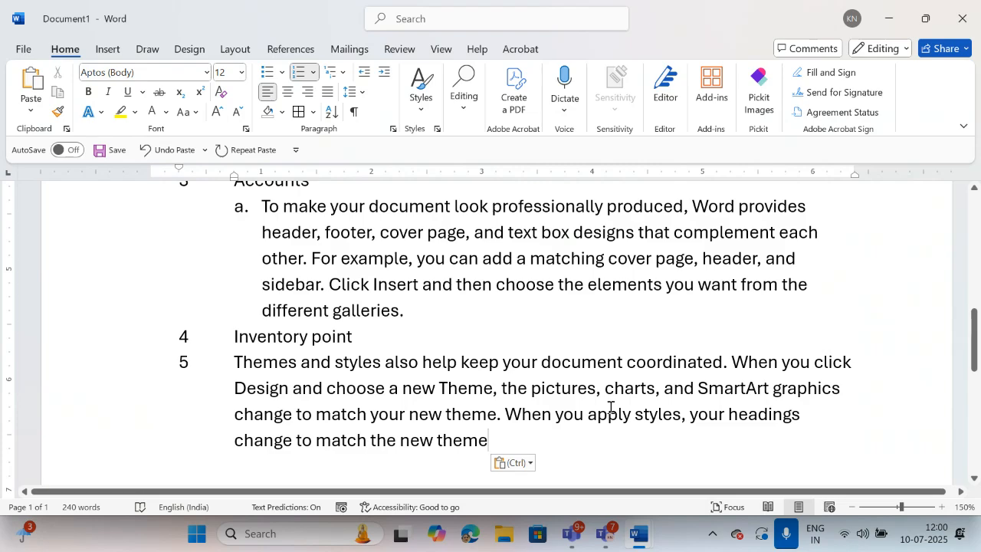
pyautogui.hotkey('ctrl', 'v')
pyautogui.hotkey('ctrl', 'v')
pyautogui.hotkey('ctrl', 'v')
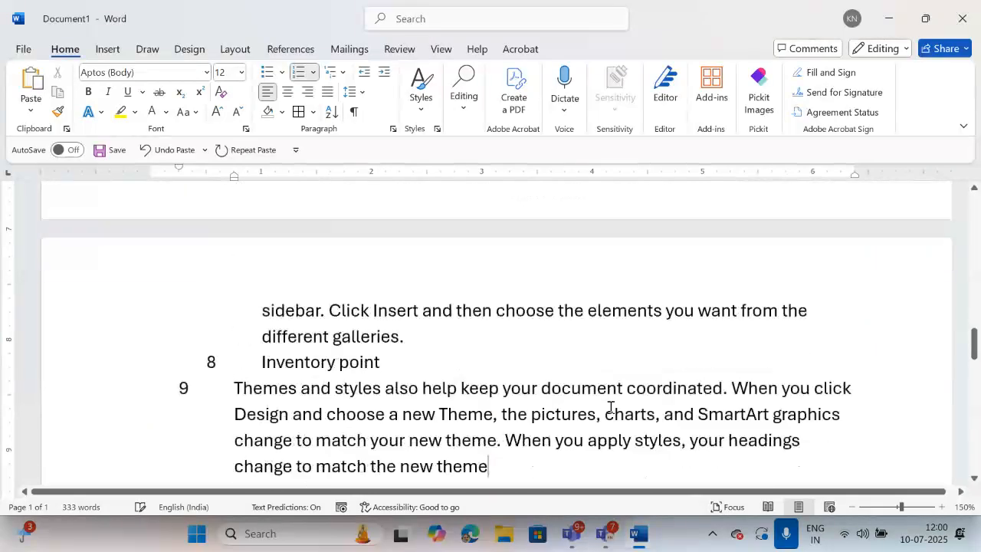
pyautogui.hotkey('ctrl', 'v')
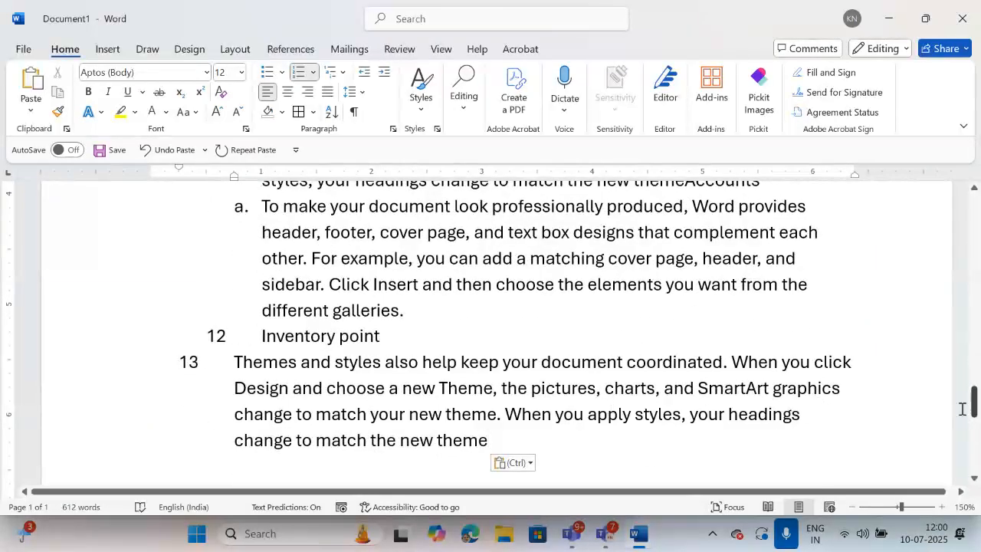
pyautogui.moveTo(972, 398); pyautogui.dragTo(975, 271)
# Demote the Themes paragraphs in items 5 and 6 to sub-item a.
pyautogui.click(235, 391)
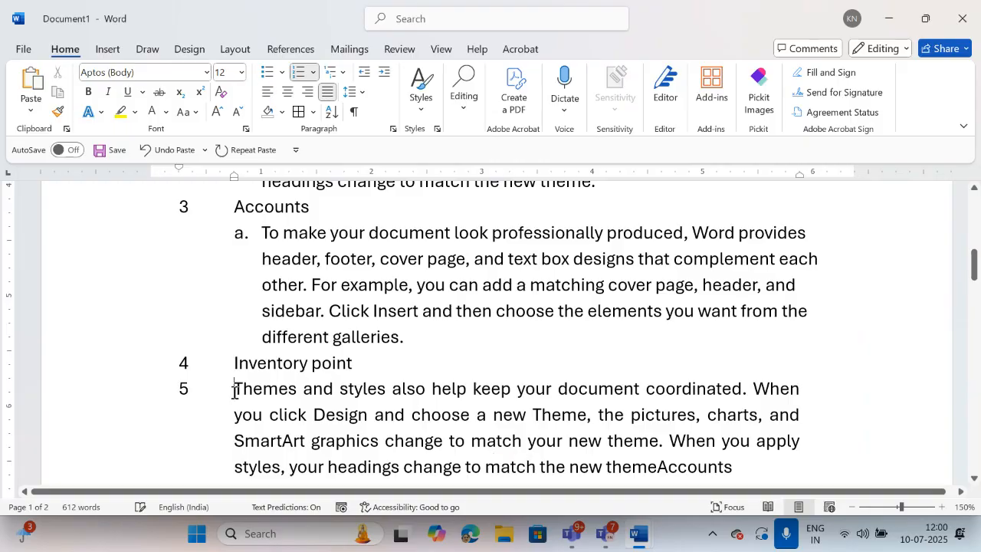
pyautogui.press('Tab')
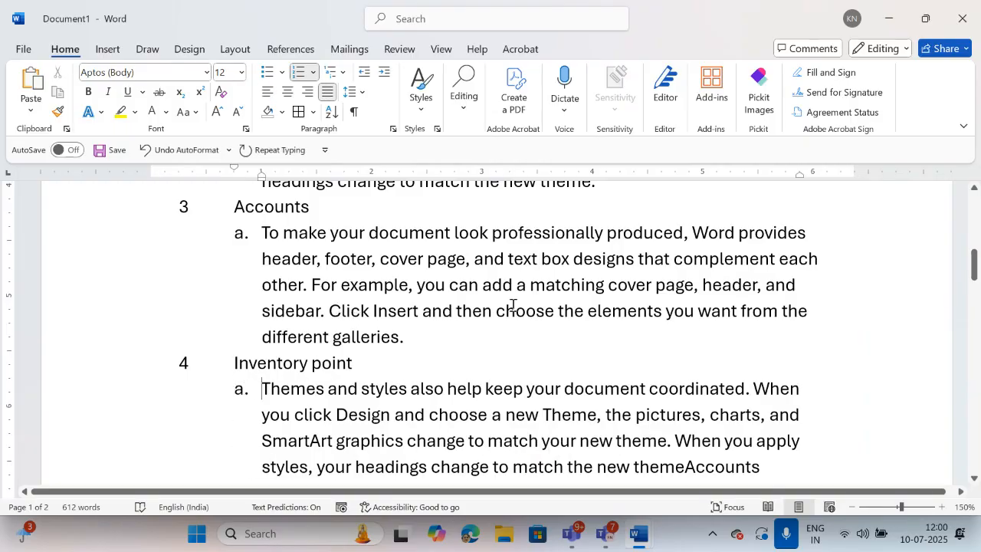
pyautogui.moveTo(976, 276); pyautogui.dragTo(975, 299)
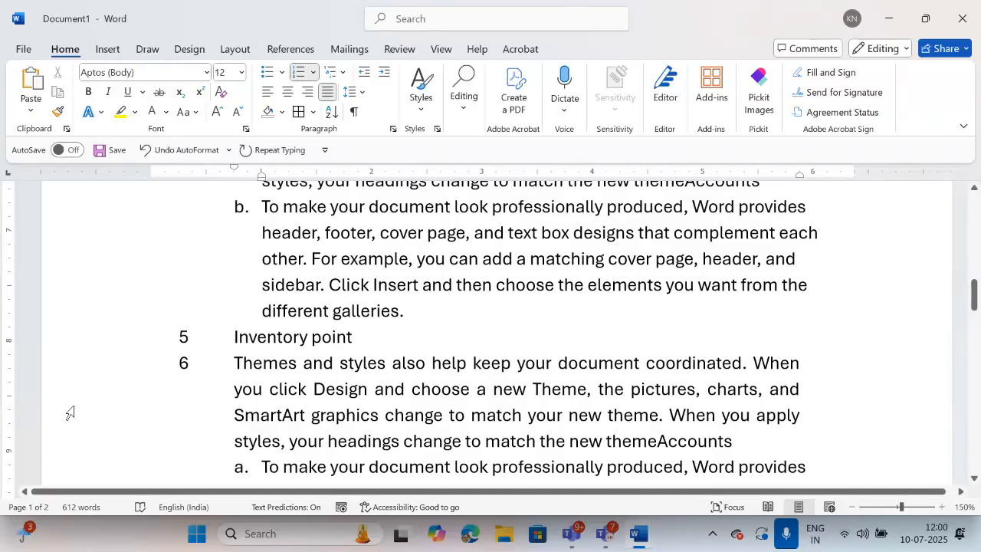
pyautogui.click(215, 360)
pyautogui.press('Tab')
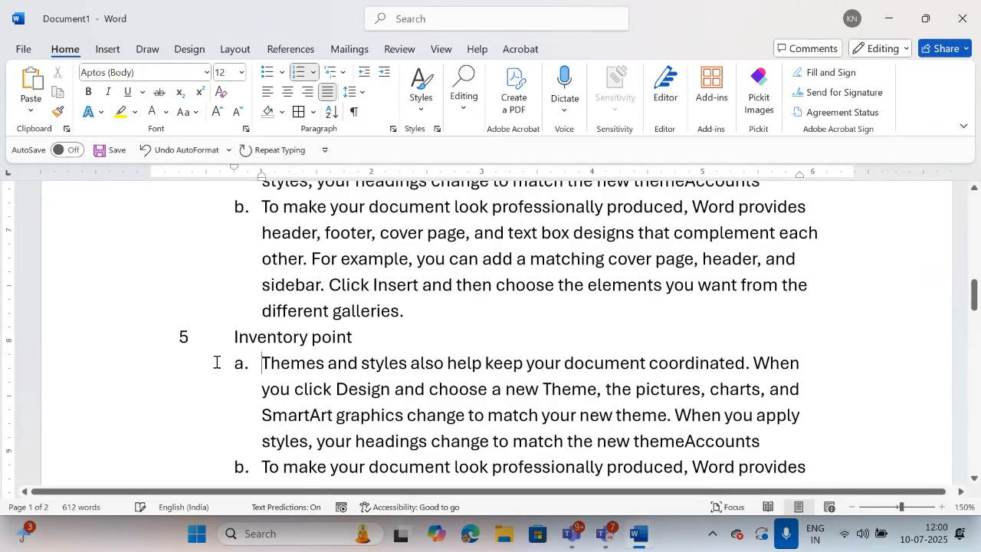
pyautogui.moveTo(975, 292)
pyautogui.mouseDown()
pyautogui.moveTo(977, 322)
pyautogui.moveTo(977, 298)
pyautogui.mouseUp()
# Promote item b. to top-level item 6 and title it 'Account Point'.
pyautogui.click(251, 410)
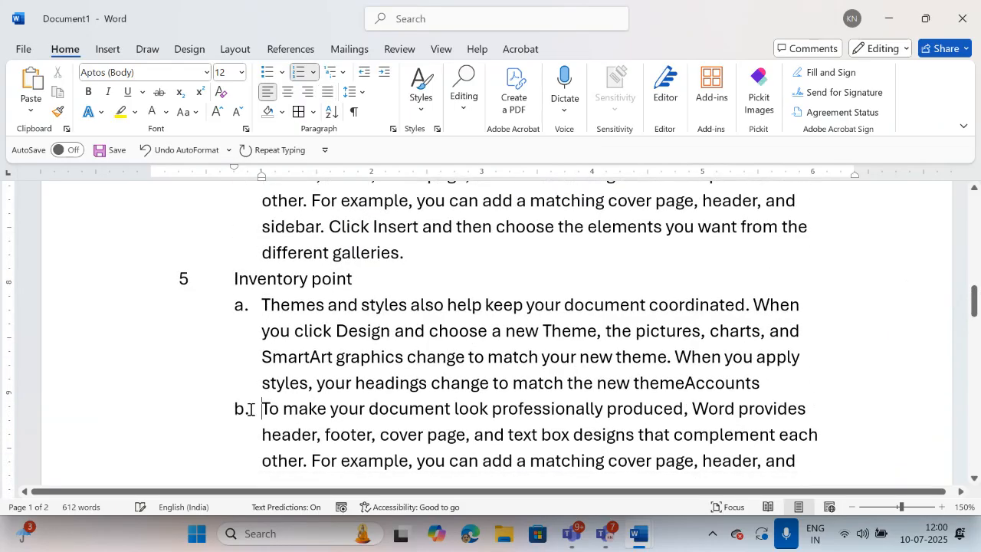
pyautogui.hotkey('shift', 'Tab')
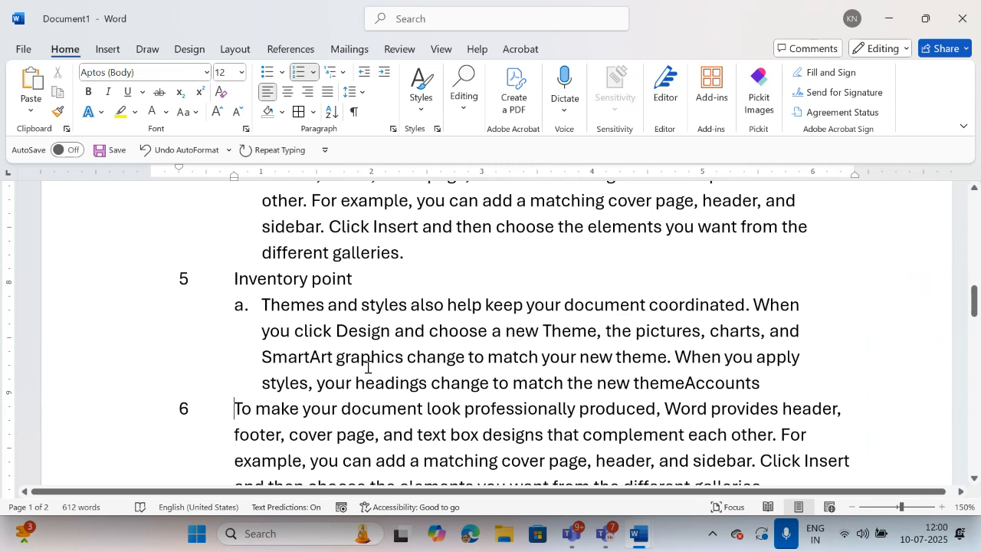
pyautogui.press('Return')
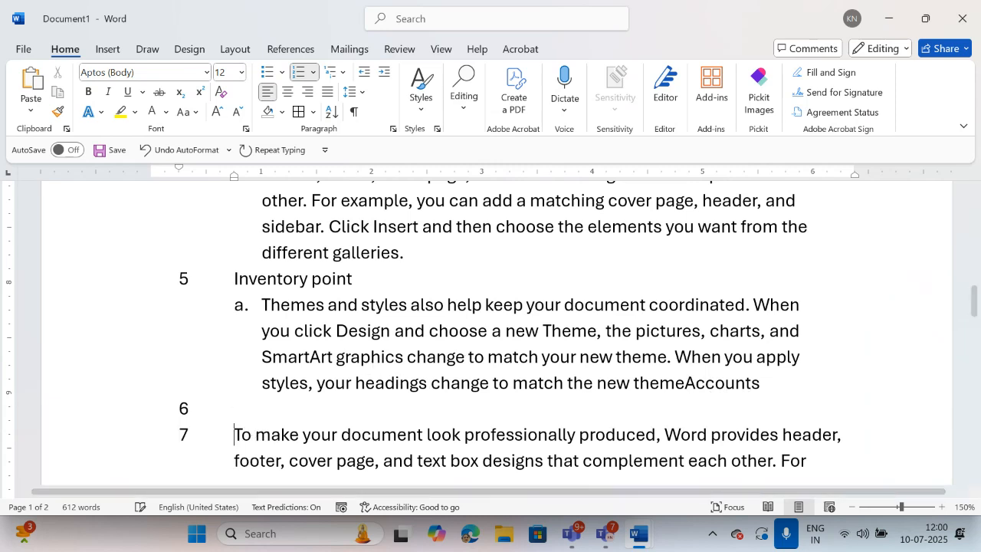
pyautogui.press('Tab')
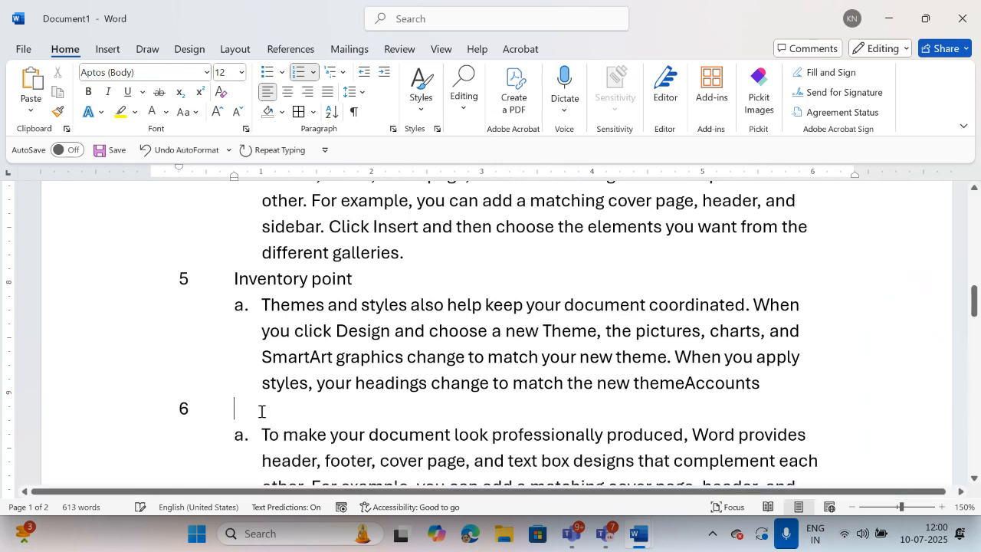
pyautogui.write('Account ')
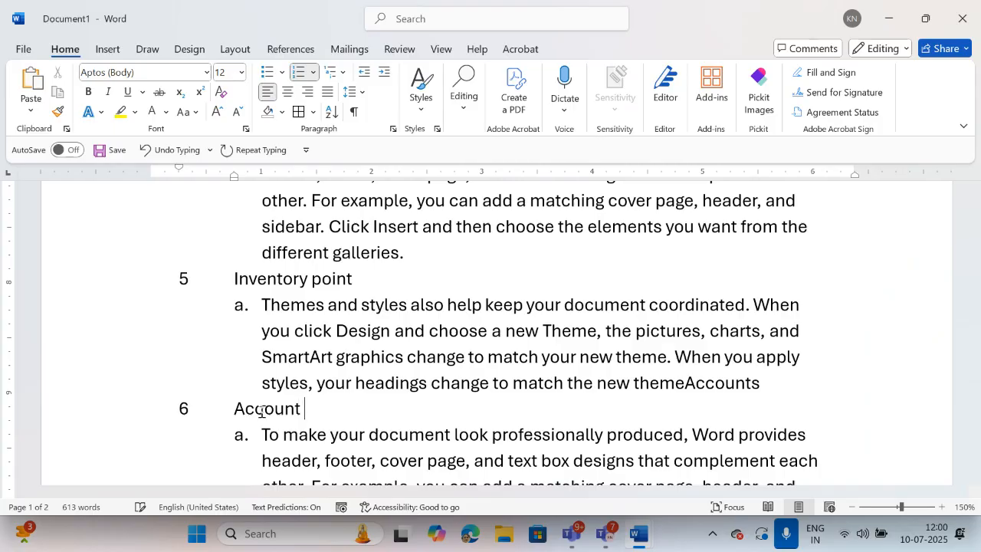
pyautogui.write('Point')
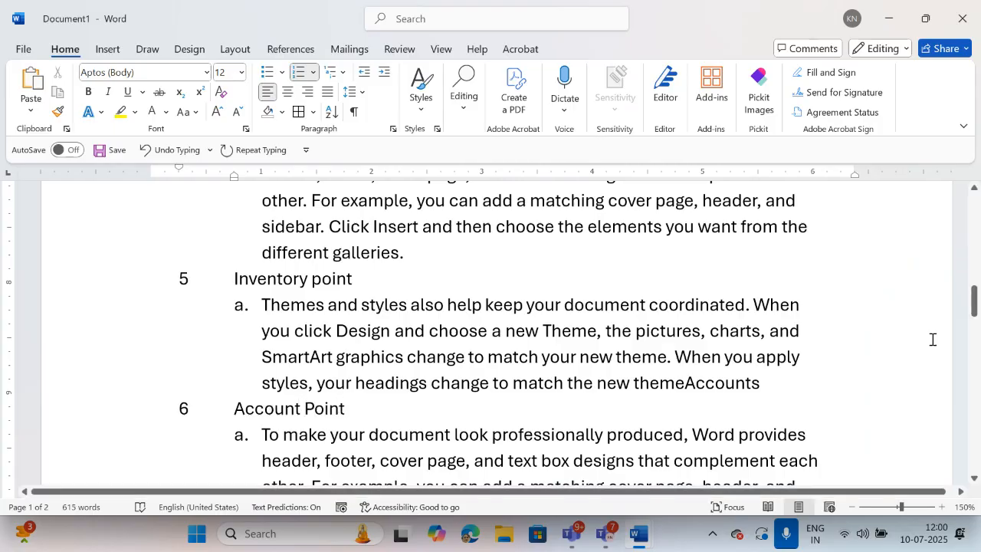
pyautogui.click(975, 314)
pyautogui.moveTo(975, 314); pyautogui.dragTo(979, 228)
pyautogui.moveTo(978, 233)
pyautogui.mouseDown()
pyautogui.moveTo(977, 258)
pyautogui.moveTo(975, 228)
pyautogui.mouseUp()
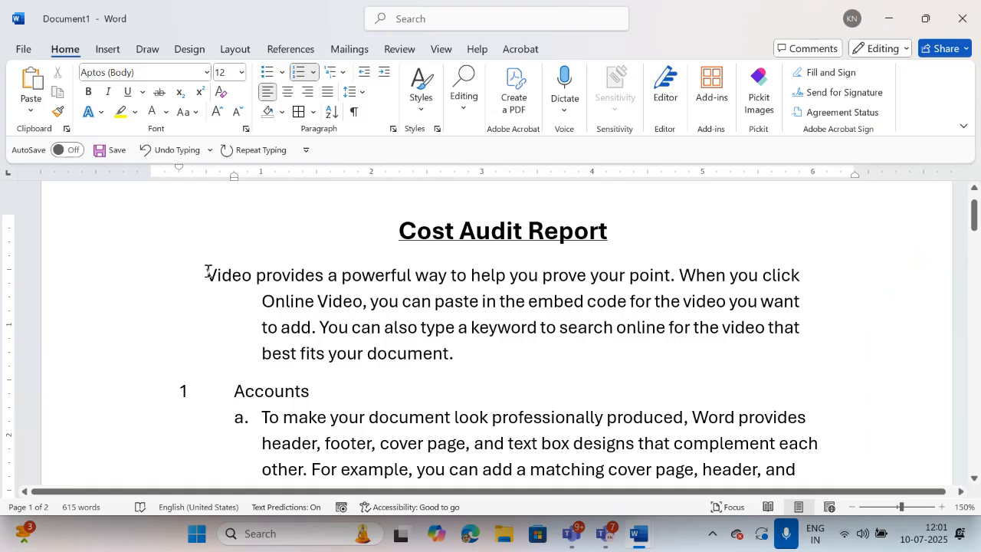
# Select and deselect the opening paragraph, then switch to the Teams class meeting.
pyautogui.moveTo(208, 273); pyautogui.dragTo(498, 363)
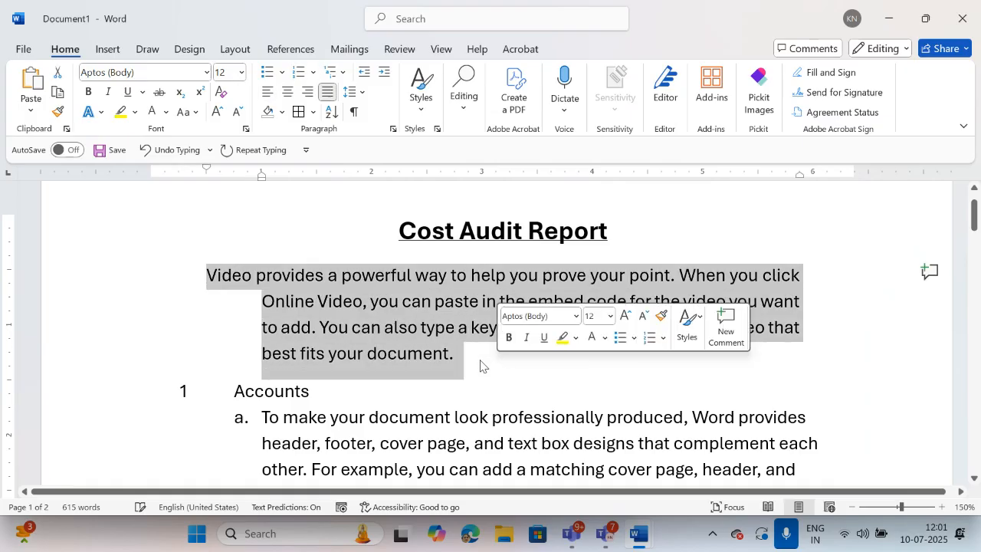
pyautogui.click(223, 352)
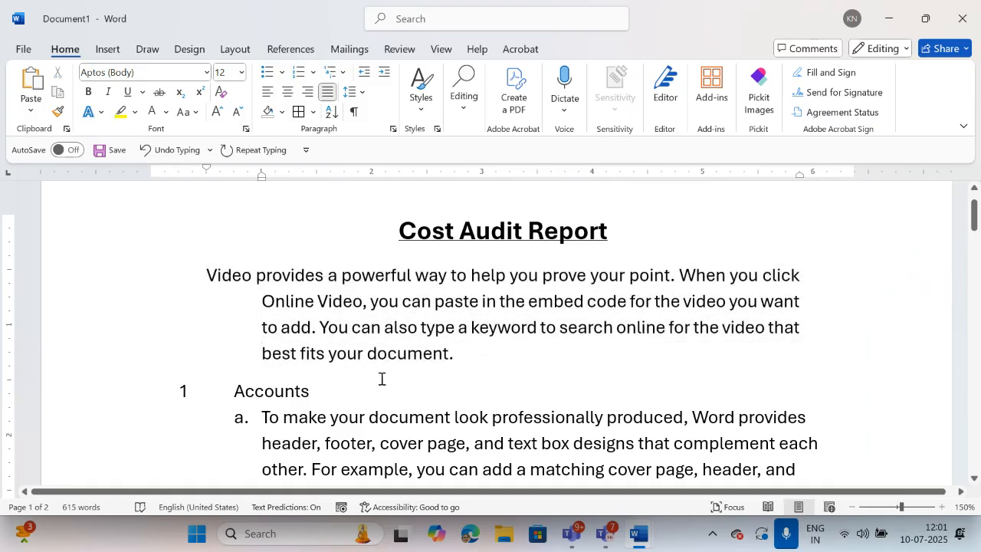
pyautogui.hotkey('alt', 'Tab')
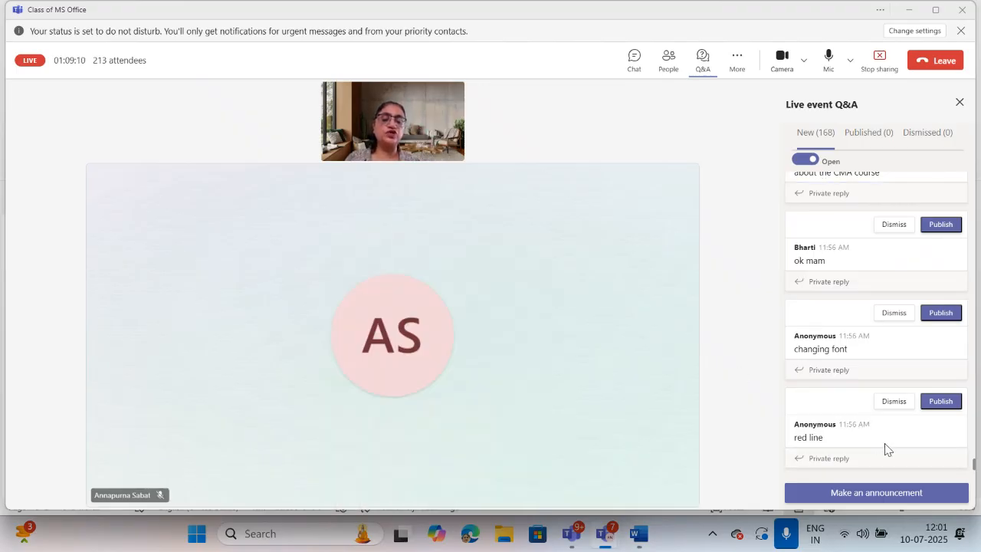
pyautogui.scroll(-5, 881, 447)
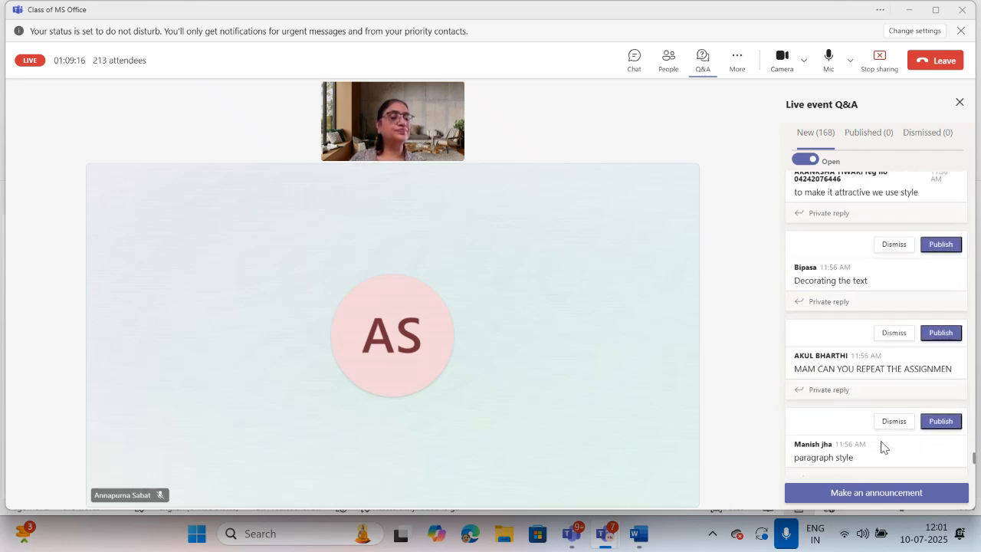
pyautogui.scroll(-2, 881, 447)
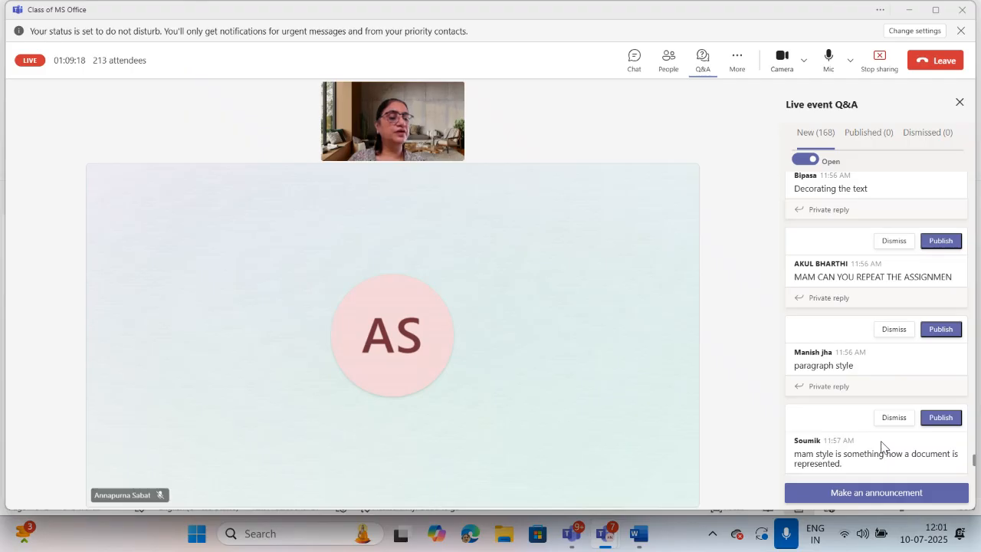
pyautogui.scroll(-4, 880, 447)
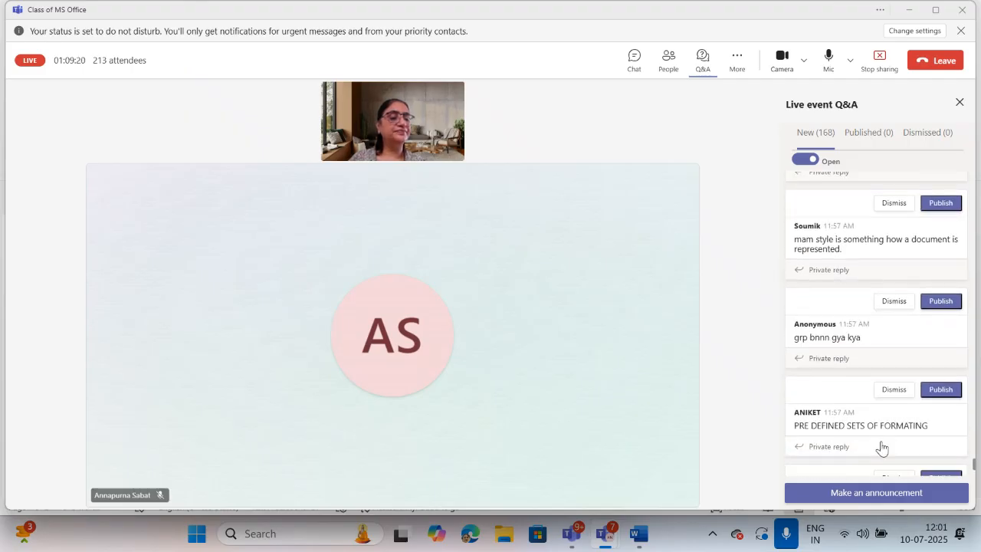
pyautogui.scroll(-5, 881, 447)
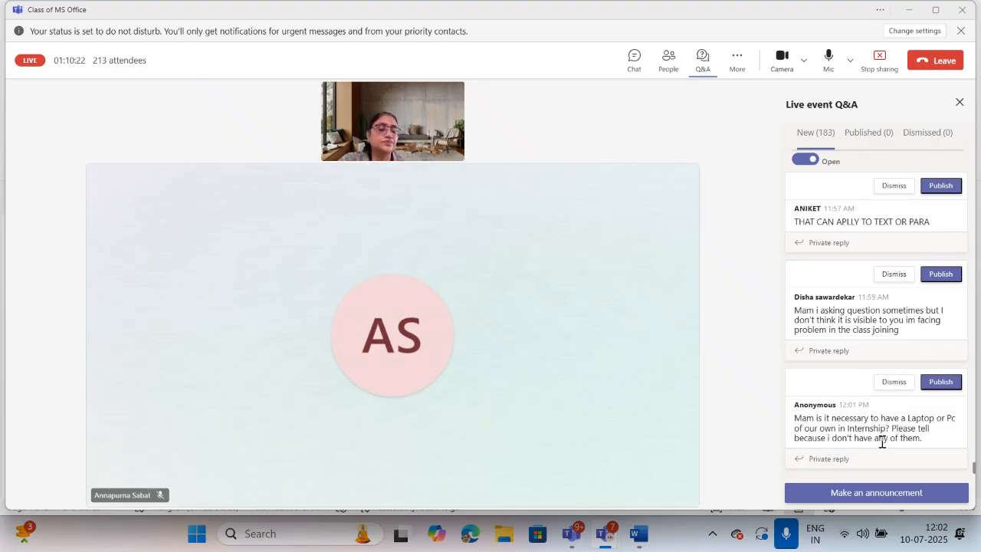
# Scroll through the Class of MS Office Q&A questions, then return to Document1 in Word.
pyautogui.click(885, 428)
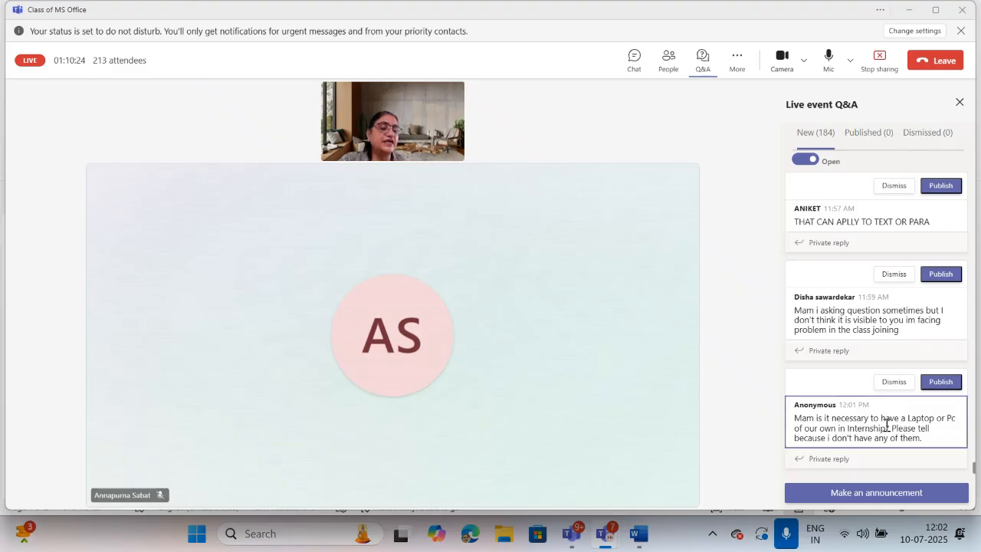
pyautogui.scroll(-3, 885, 431)
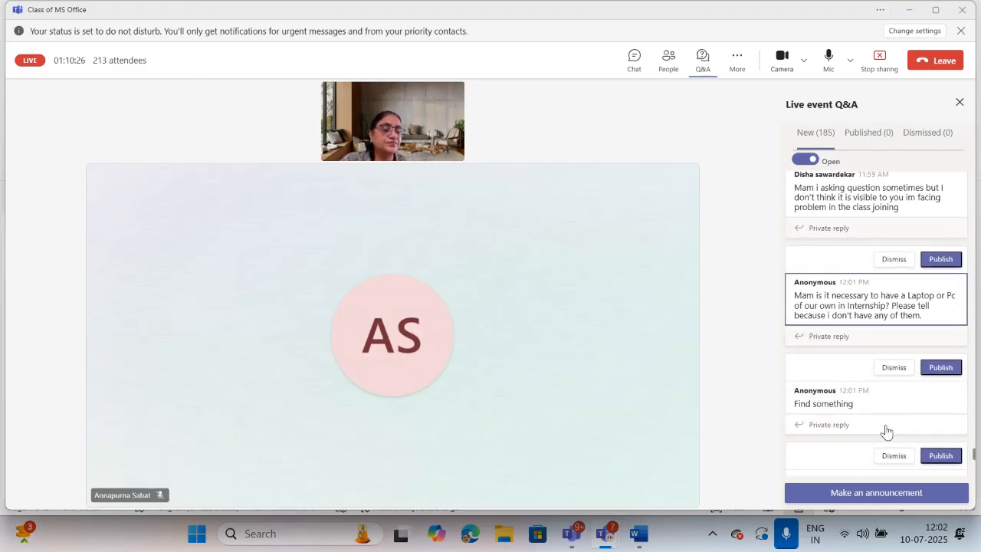
pyautogui.scroll(-3, 887, 432)
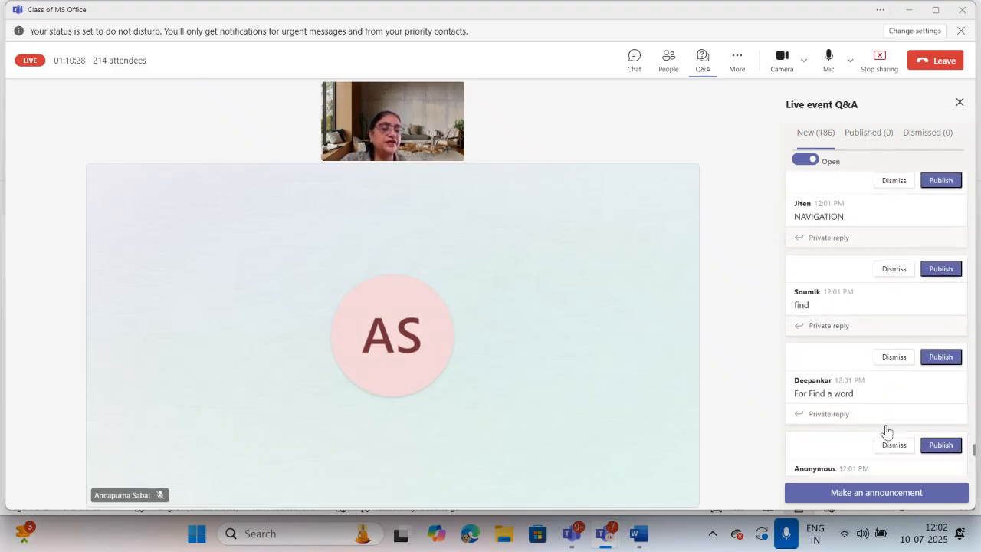
pyautogui.scroll(-3, 887, 431)
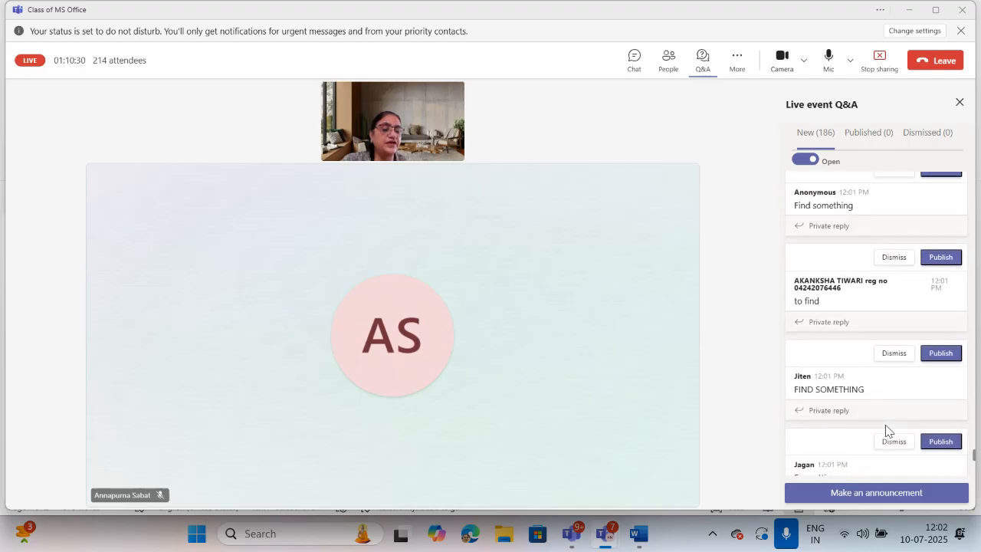
pyautogui.scroll(-2, 886, 431)
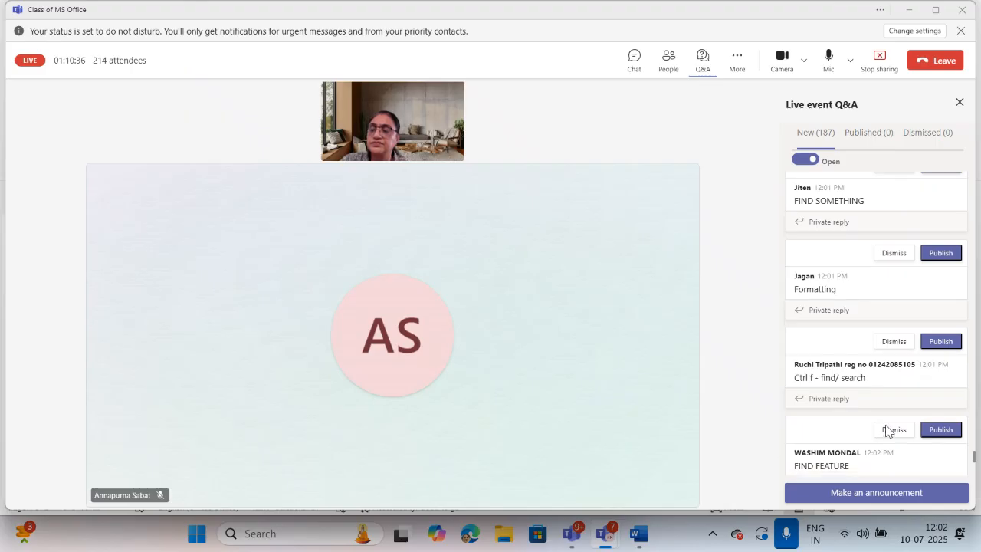
pyautogui.scroll(-2, 886, 432)
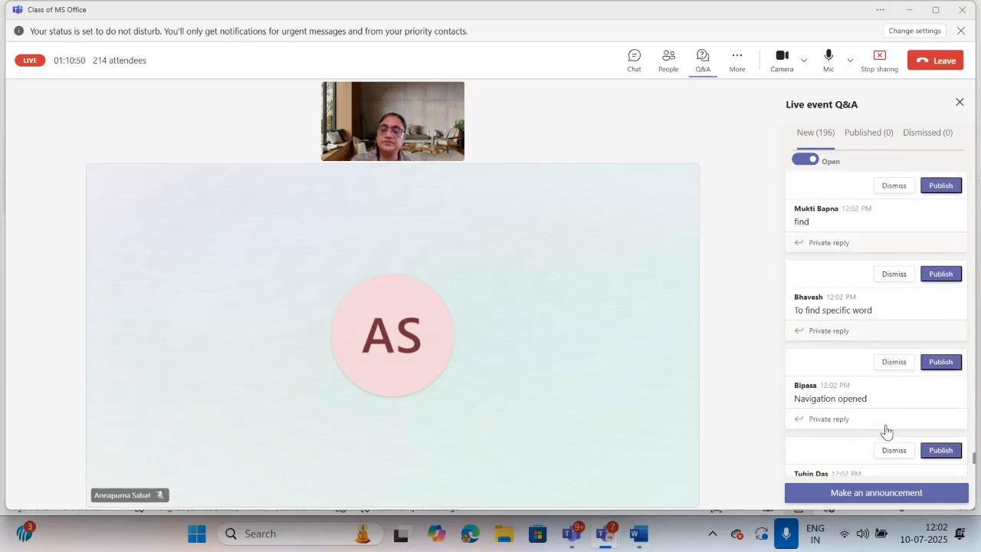
pyautogui.scroll(-4, 887, 430)
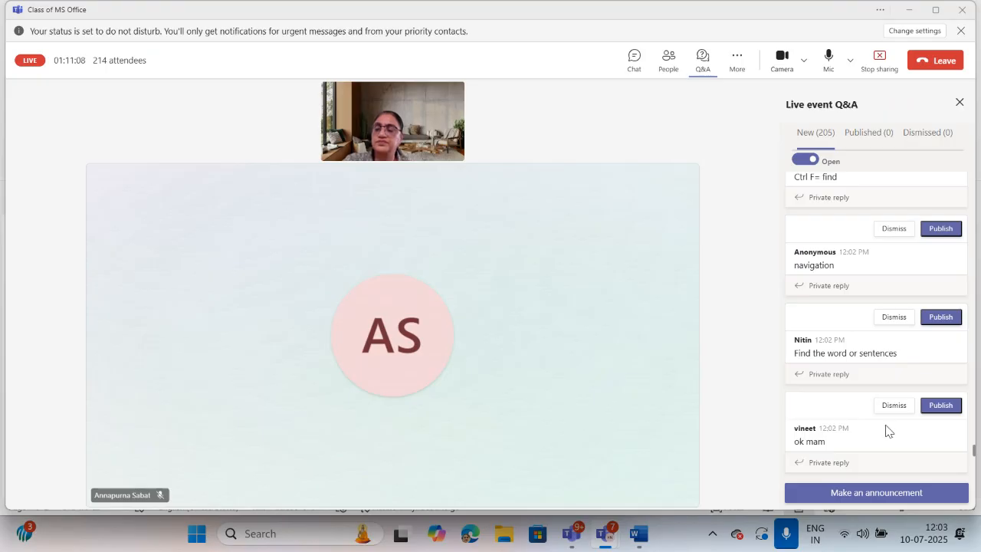
pyautogui.scroll(-3, 886, 431)
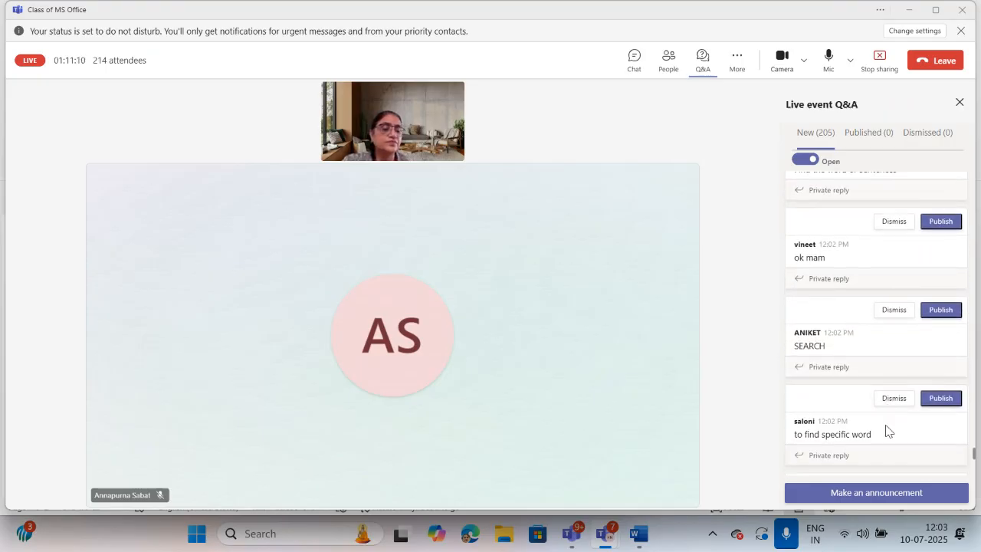
pyautogui.scroll(-3, 886, 431)
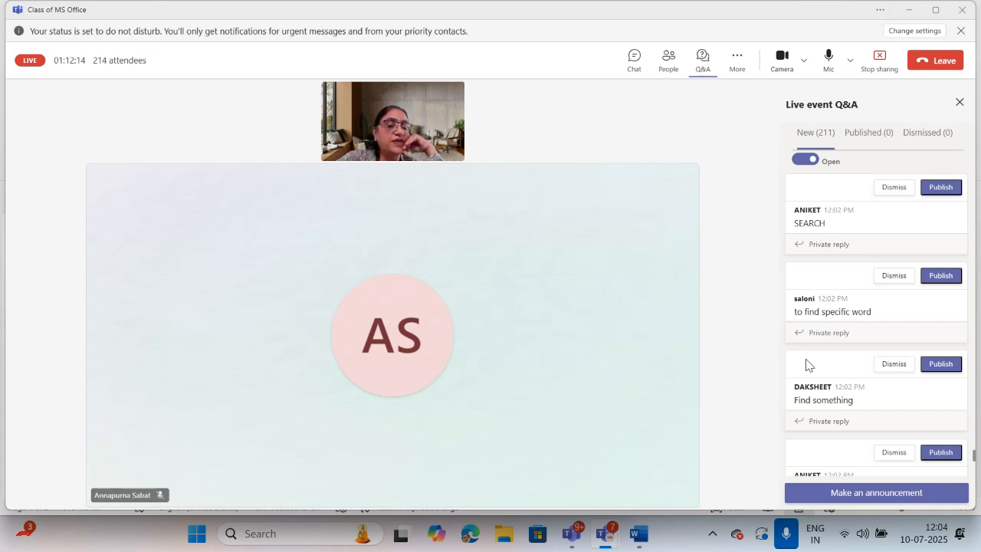
pyautogui.hotkey('alt', 'Tab')
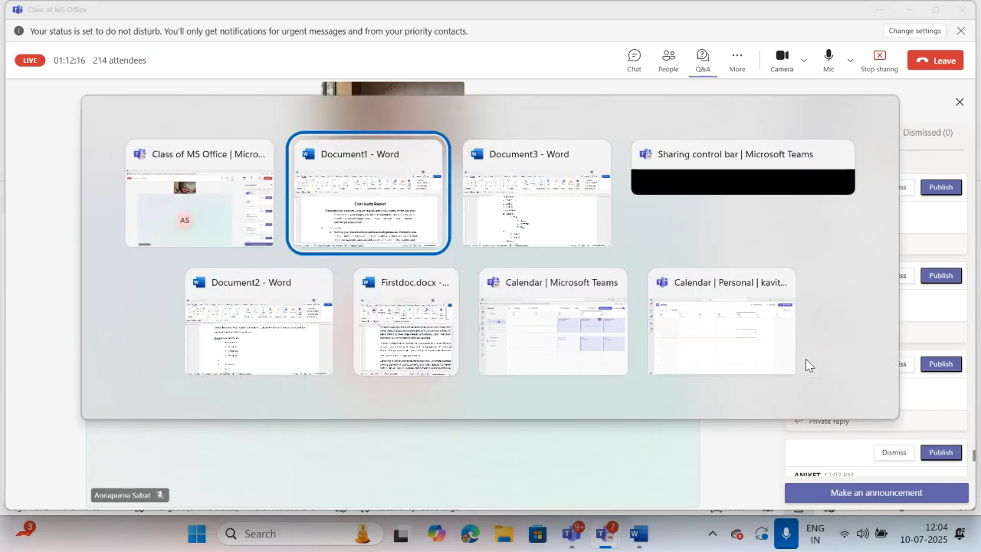
# Open the Navigation pane and browse its Headings, Pages and Results views, then return to Teams.
pyautogui.hotkey('ctrl', 'f')
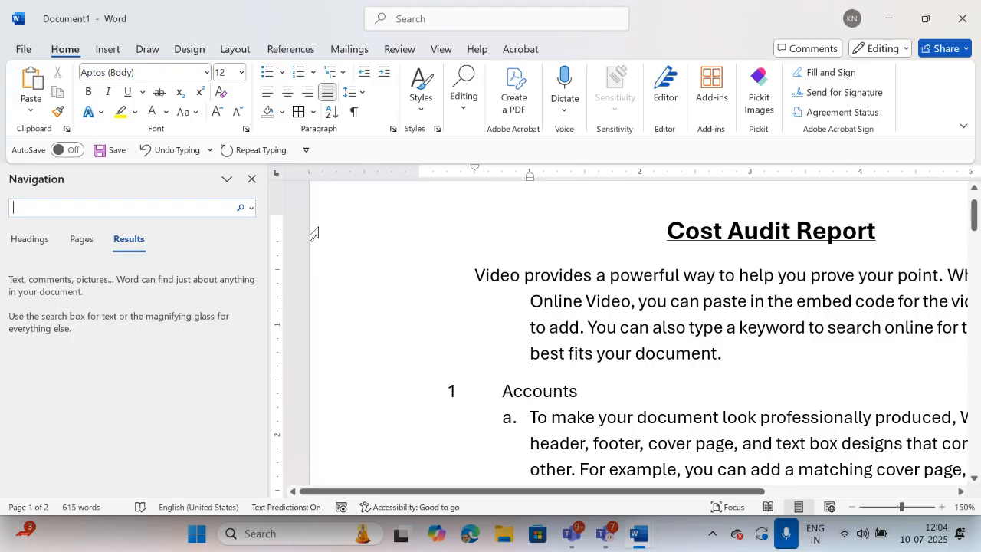
pyautogui.click(45, 239)
pyautogui.click(84, 242)
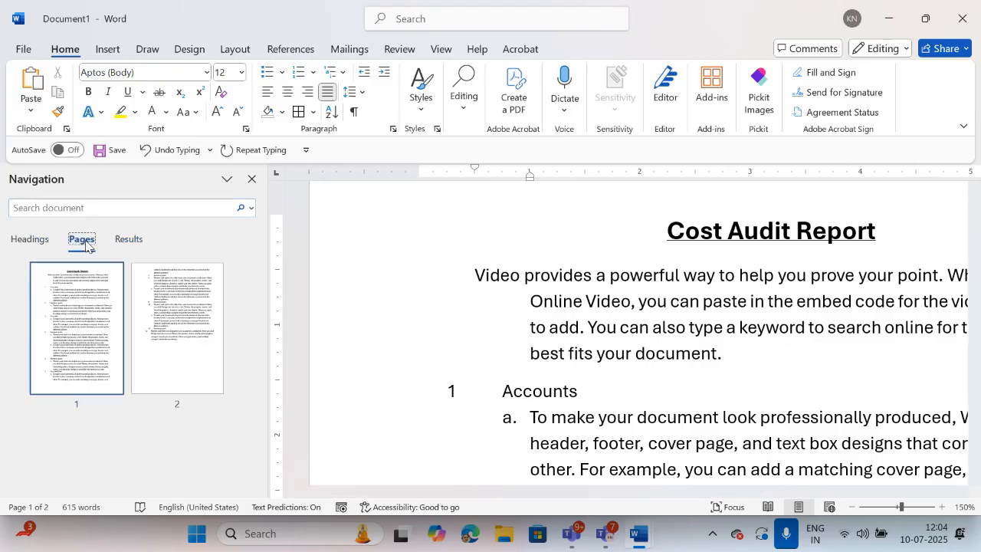
pyautogui.click(129, 244)
pyautogui.click(25, 241)
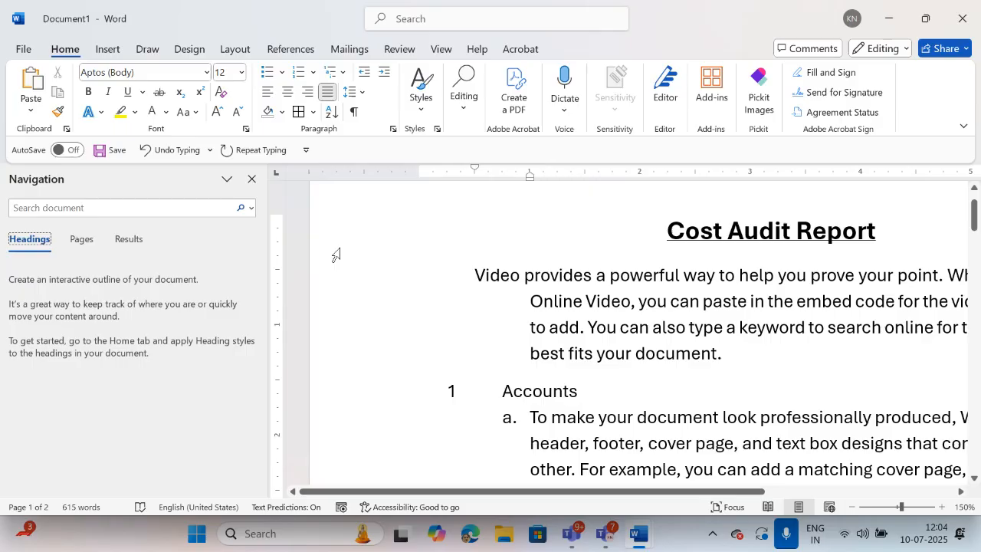
pyautogui.hotkey('alt', 'Tab')
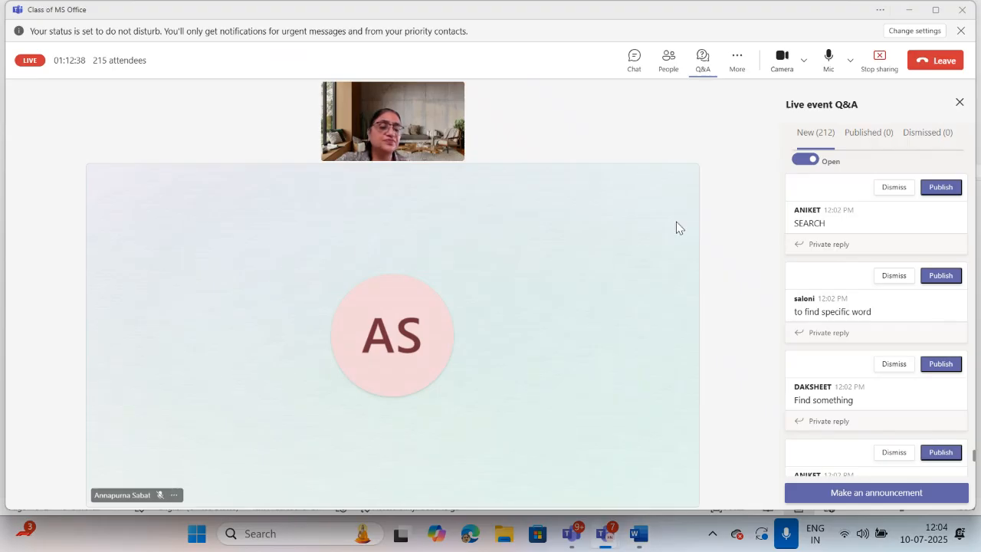
# Scroll further down the Teams Q&A panel, then switch back to Document1 in Word.
pyautogui.scroll(-1, 858, 390)
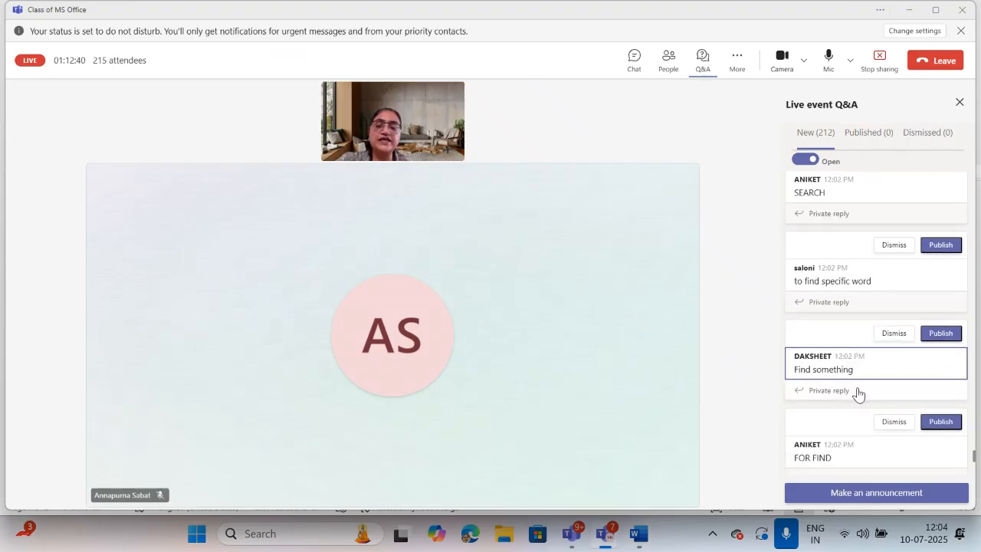
pyautogui.scroll(-10, 858, 392)
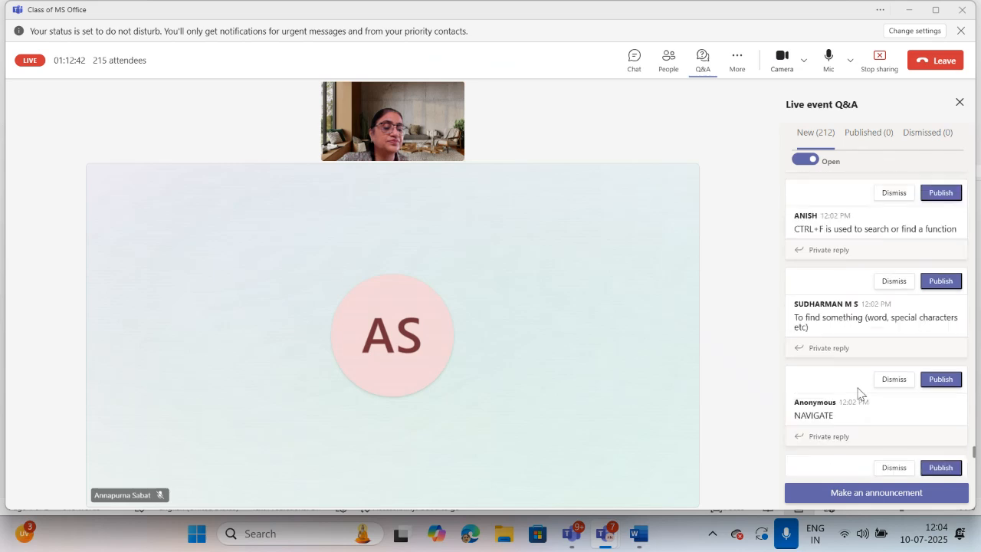
pyautogui.scroll(-10, 858, 392)
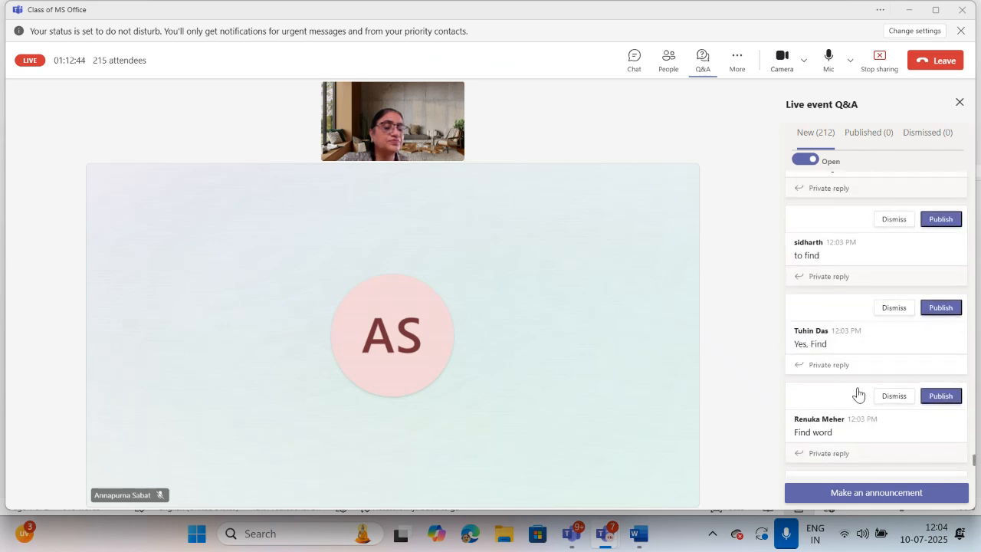
pyautogui.scroll(-10, 858, 394)
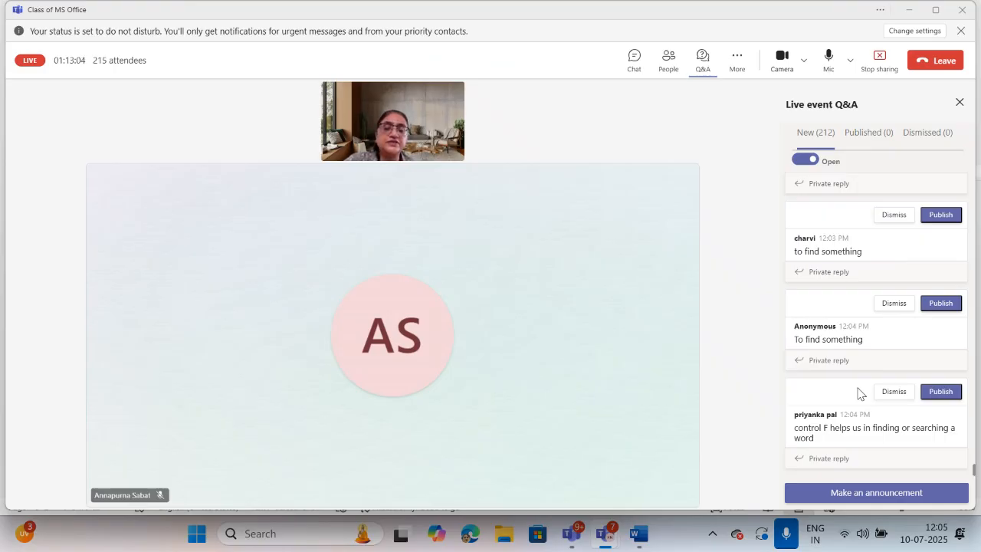
pyautogui.hotkey('alt', 'Tab')
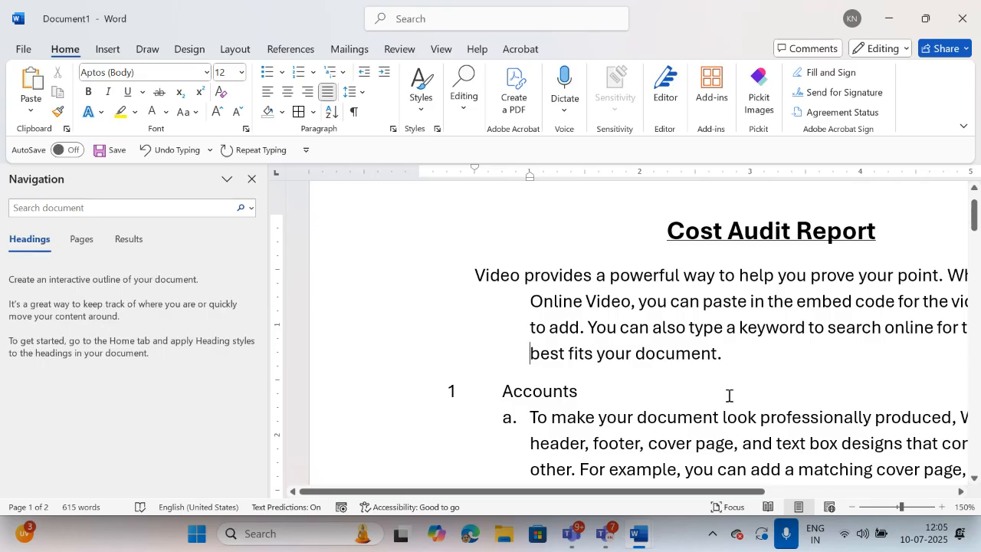
# Apply Heading 1 to the first Accounts, first Inventory point and second Accounts lines.
pyautogui.moveTo(501, 388); pyautogui.dragTo(586, 391)
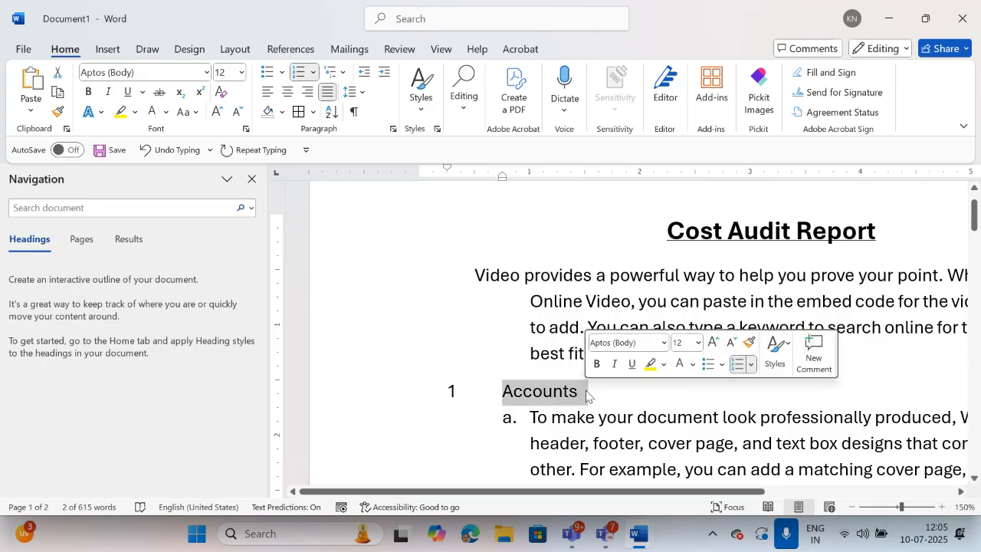
pyautogui.hotkey('ctrl', 'shift', 's')
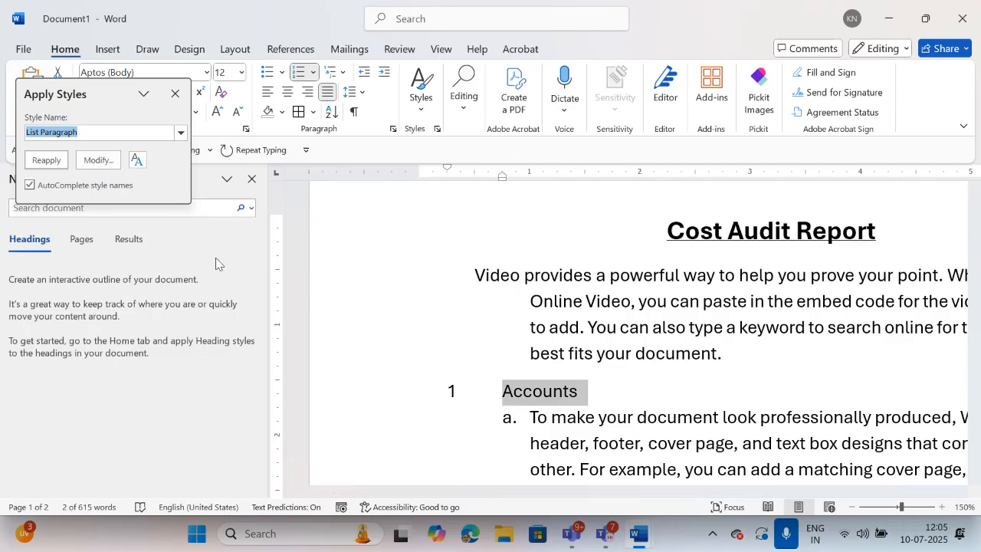
pyautogui.write('Heading 1')
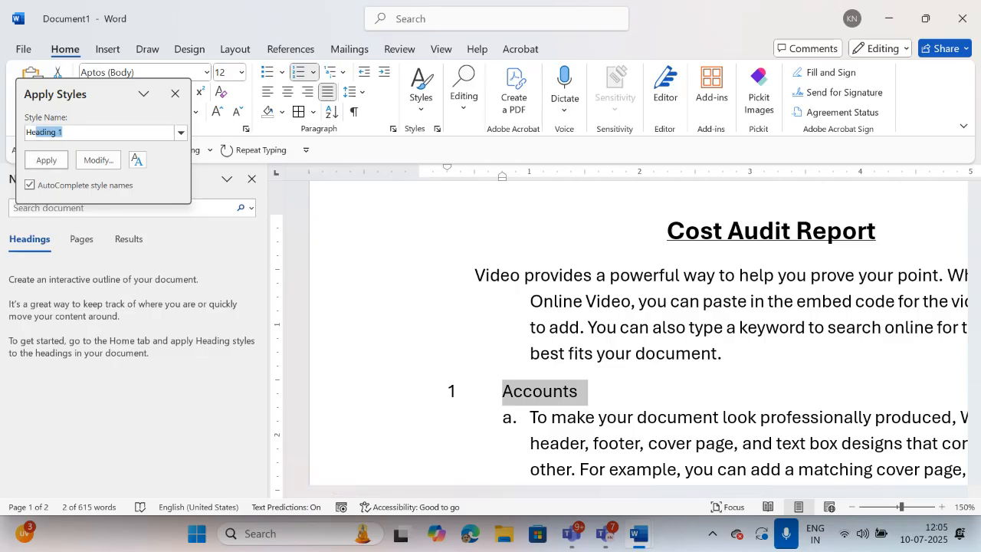
pyautogui.press('Return')
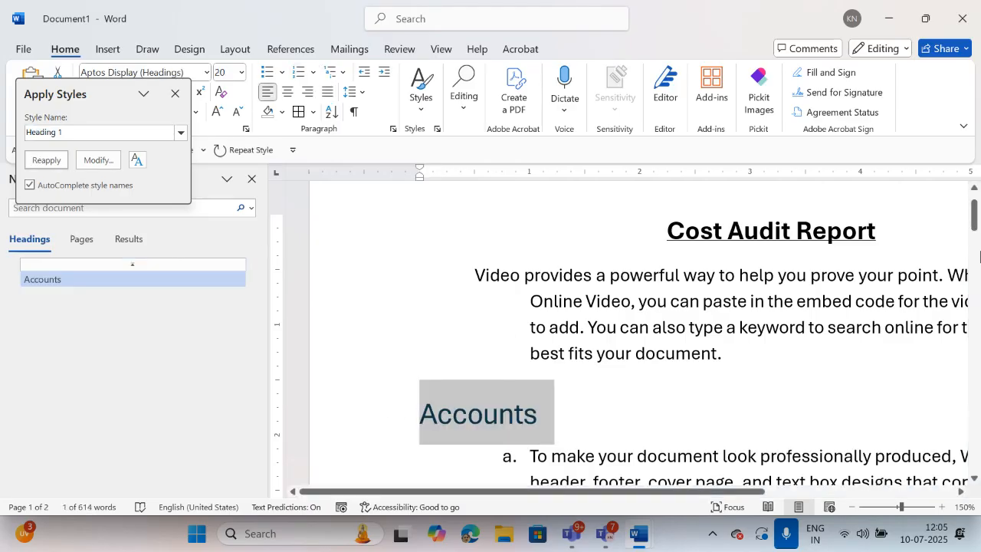
pyautogui.moveTo(977, 223); pyautogui.dragTo(975, 242)
pyautogui.moveTo(499, 295); pyautogui.dragTo(615, 301)
pyautogui.hotkey('ctrl', 'alt', '1')
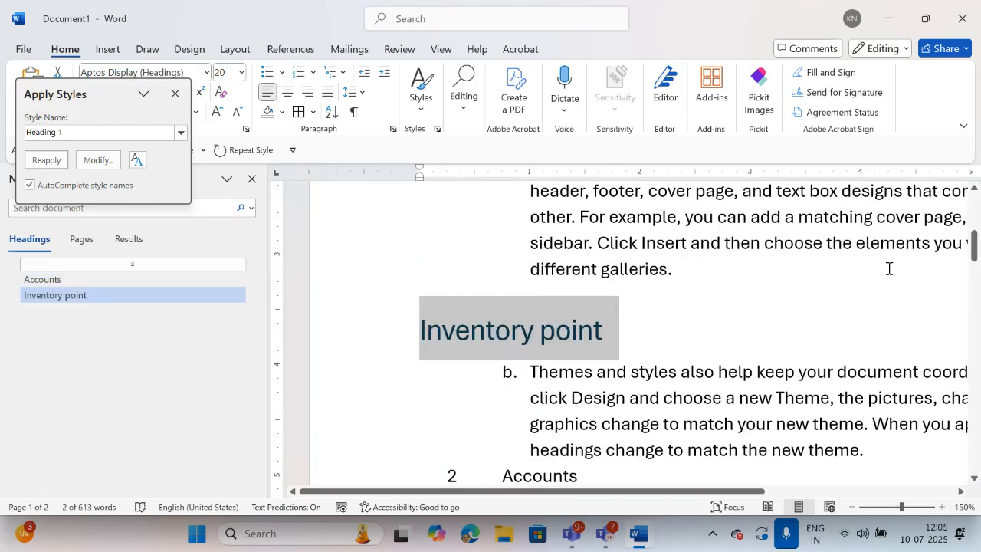
pyautogui.scroll(-3, 974, 249)
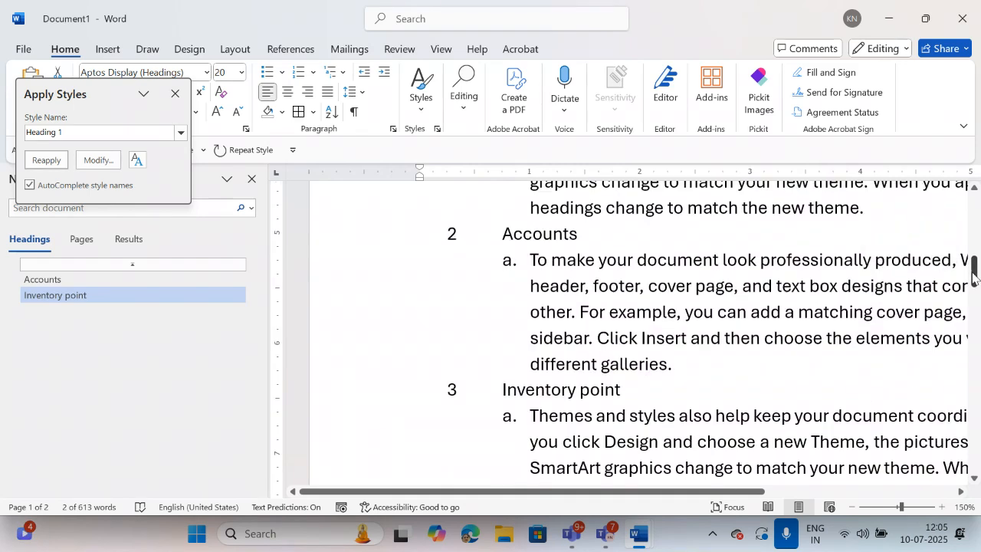
pyautogui.moveTo(502, 234); pyautogui.dragTo(597, 249)
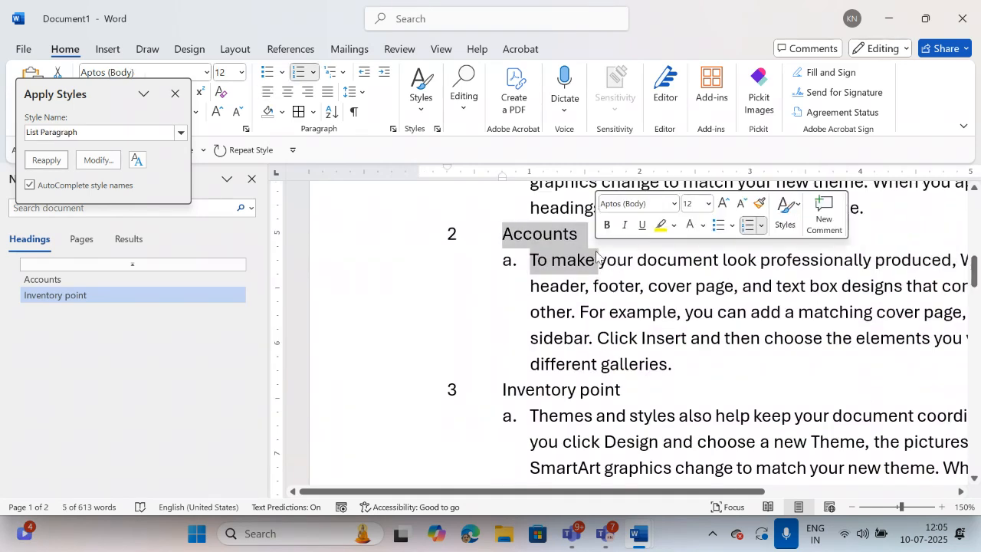
pyautogui.click(596, 249)
pyautogui.moveTo(500, 231); pyautogui.dragTo(580, 228)
pyautogui.hotkey('ctrl', 'alt', '1')
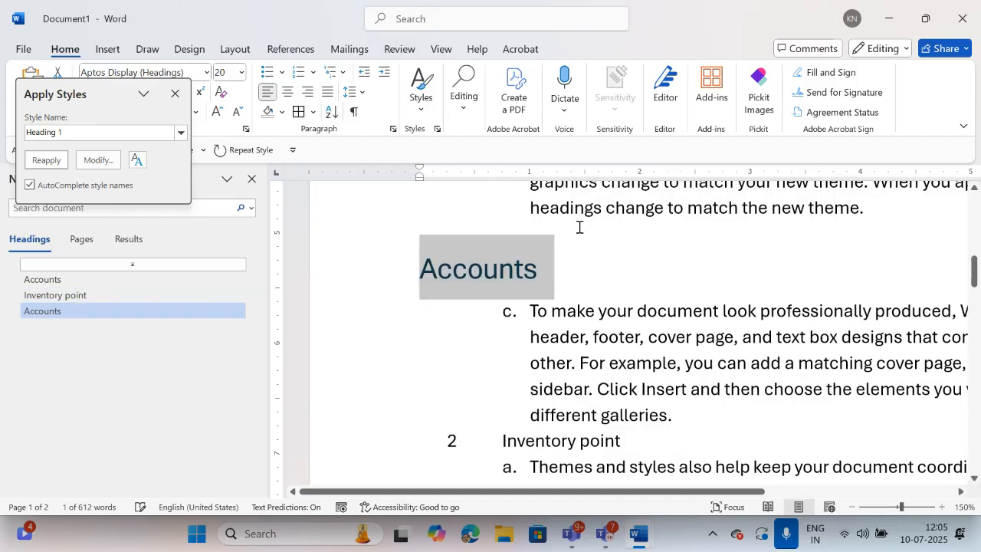
# Apply Heading 1 to the remaining Inventory point lines and the Account Point line.
pyautogui.moveTo(499, 440); pyautogui.dragTo(622, 443)
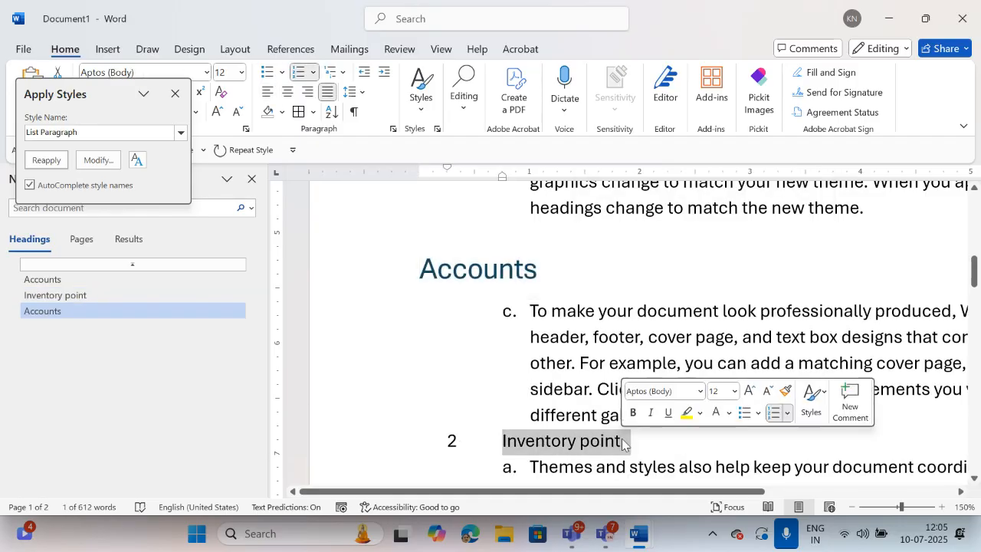
pyautogui.hotkey('ctrl', 'alt', '1')
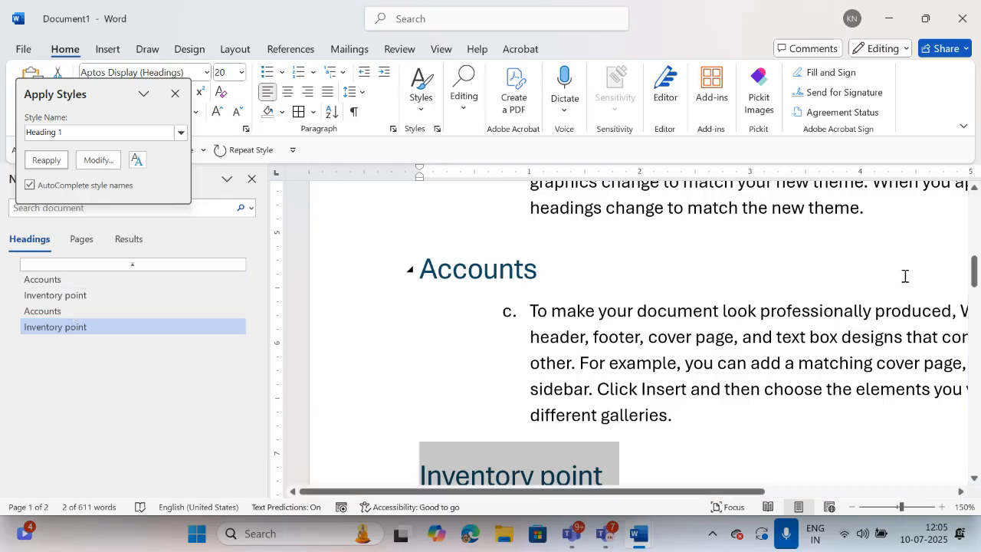
pyautogui.moveTo(978, 254); pyautogui.dragTo(979, 318)
pyautogui.moveTo(504, 280); pyautogui.dragTo(613, 290)
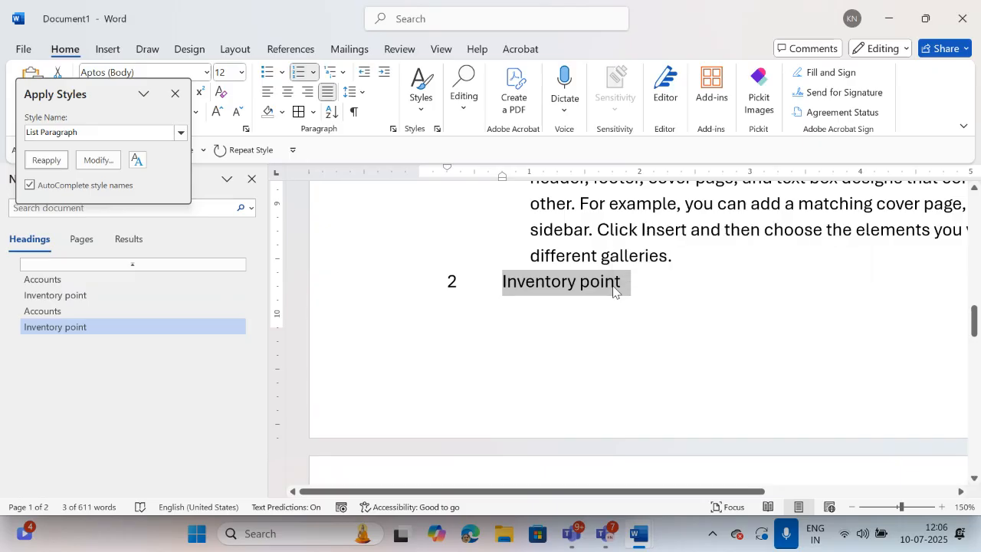
pyautogui.hotkey('ctrl', 'alt', '1')
pyautogui.moveTo(975, 333); pyautogui.dragTo(975, 368)
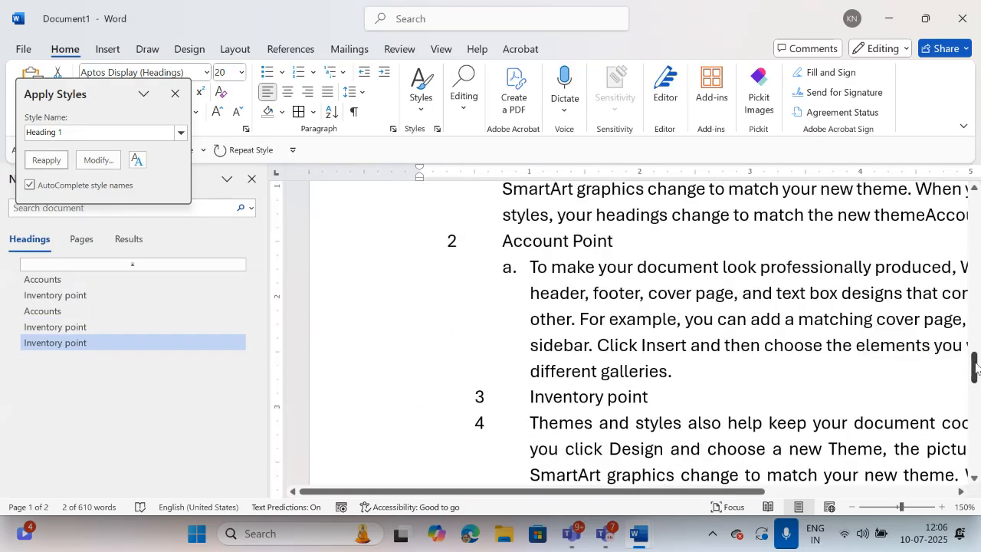
pyautogui.moveTo(499, 241); pyautogui.dragTo(627, 250)
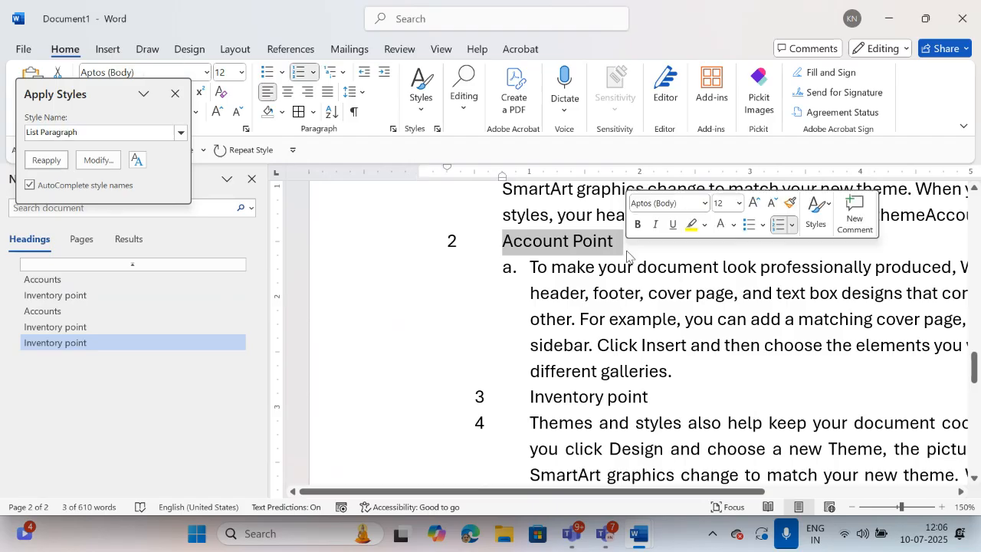
pyautogui.hotkey('ctrl', 'alt', '1')
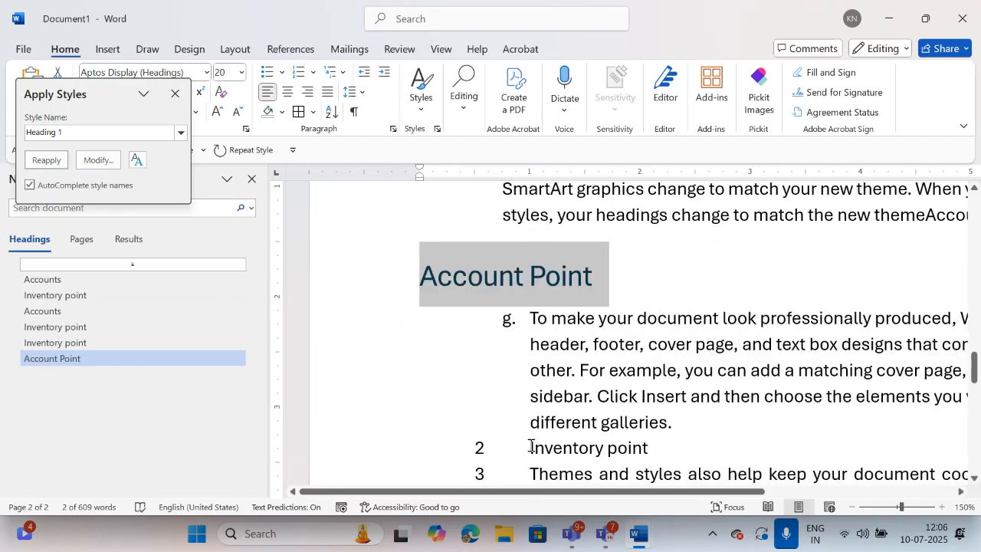
pyautogui.moveTo(529, 447); pyautogui.dragTo(642, 449)
pyautogui.hotkey('ctrl', 'alt', '1')
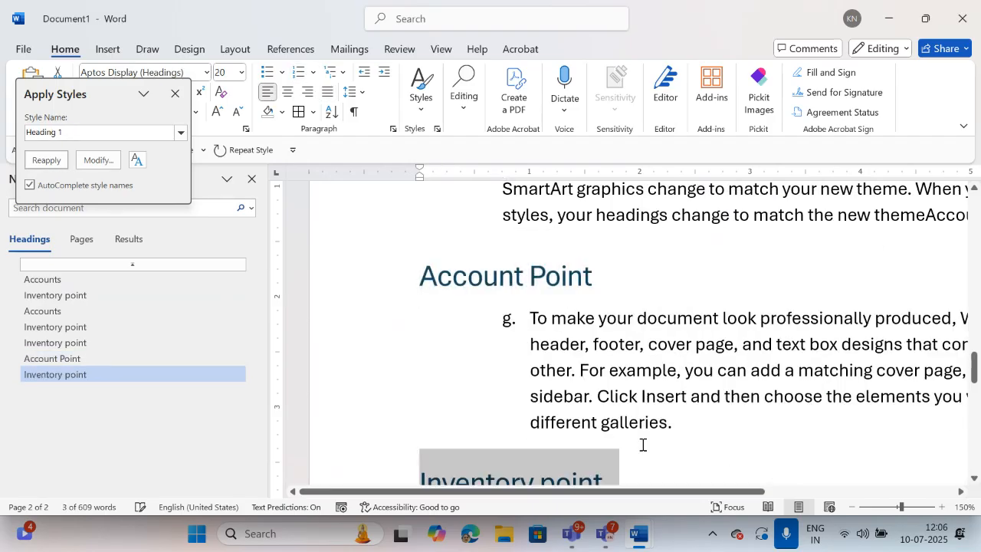
pyautogui.moveTo(977, 378); pyautogui.dragTo(977, 407)
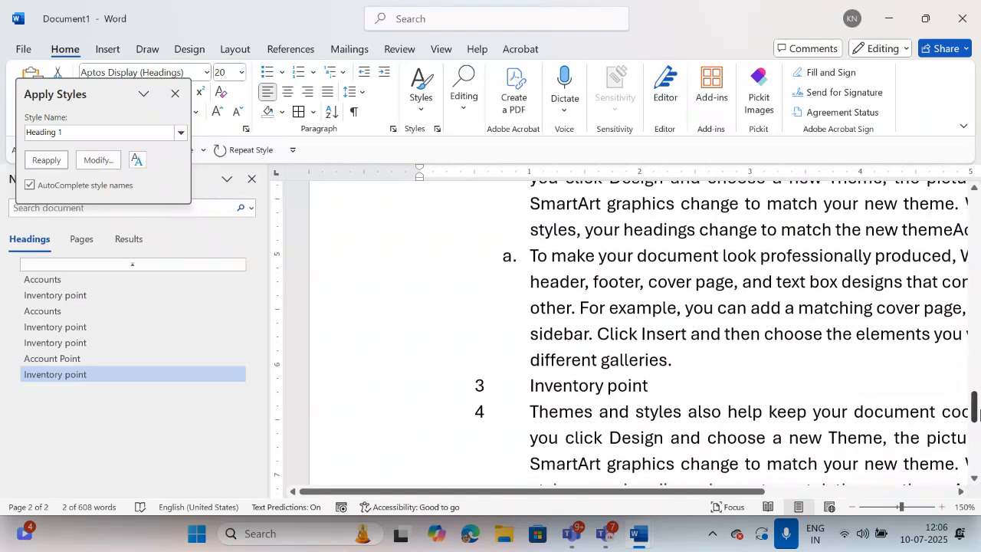
pyautogui.moveTo(526, 383); pyautogui.dragTo(669, 386)
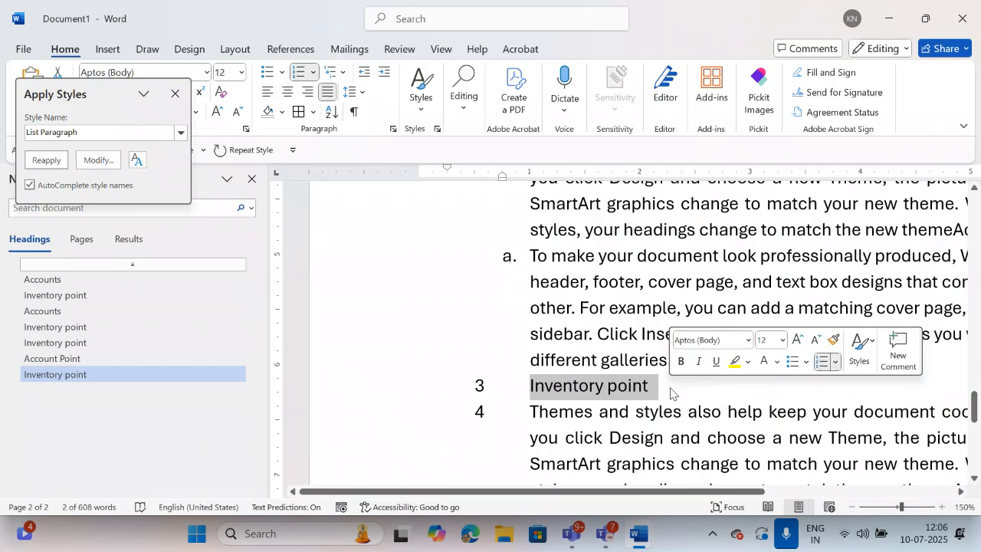
pyautogui.hotkey('ctrl', 'alt', '1')
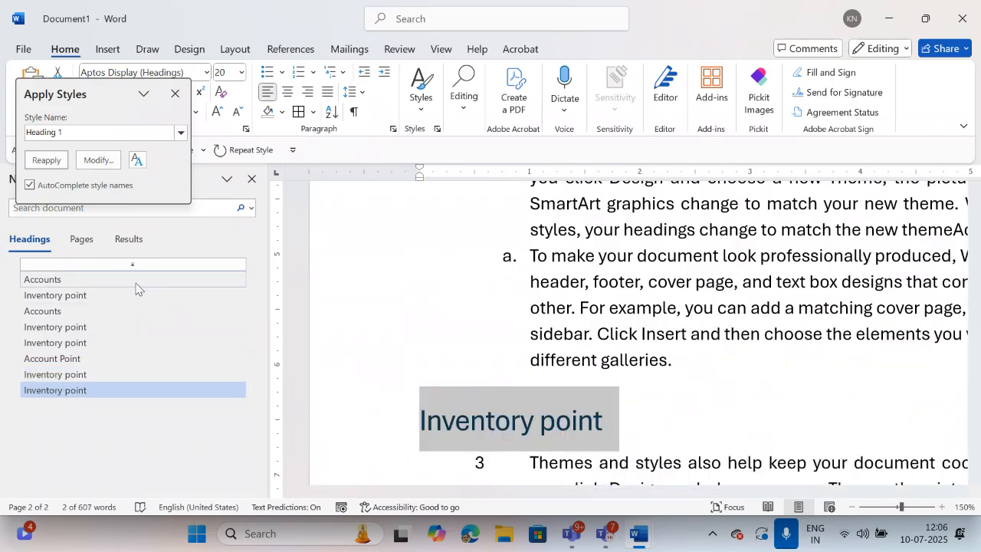
# Close Apply Styles, jump to each Accounts and Inventory point heading in the Navigation pane, then return to Teams.
pyautogui.click(175, 95)
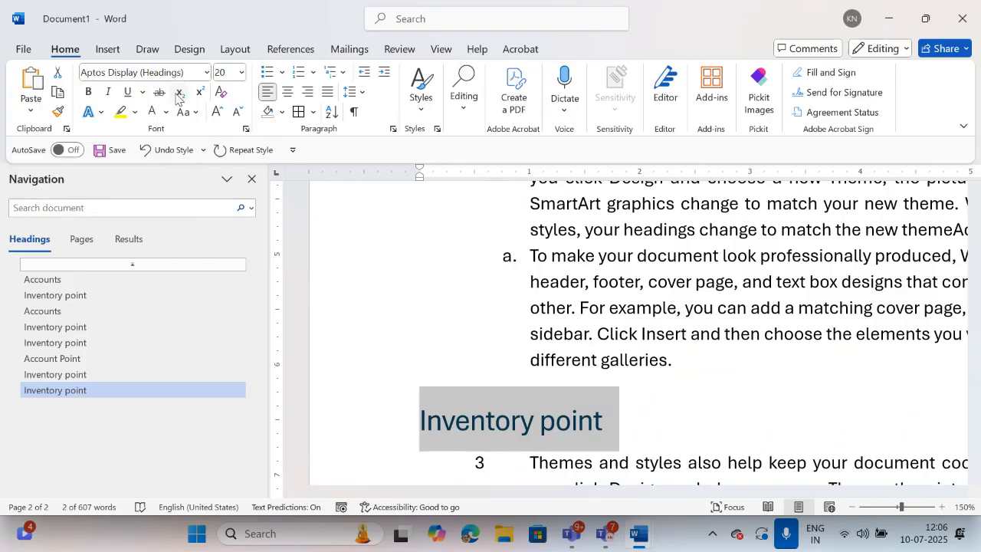
pyautogui.click(61, 280)
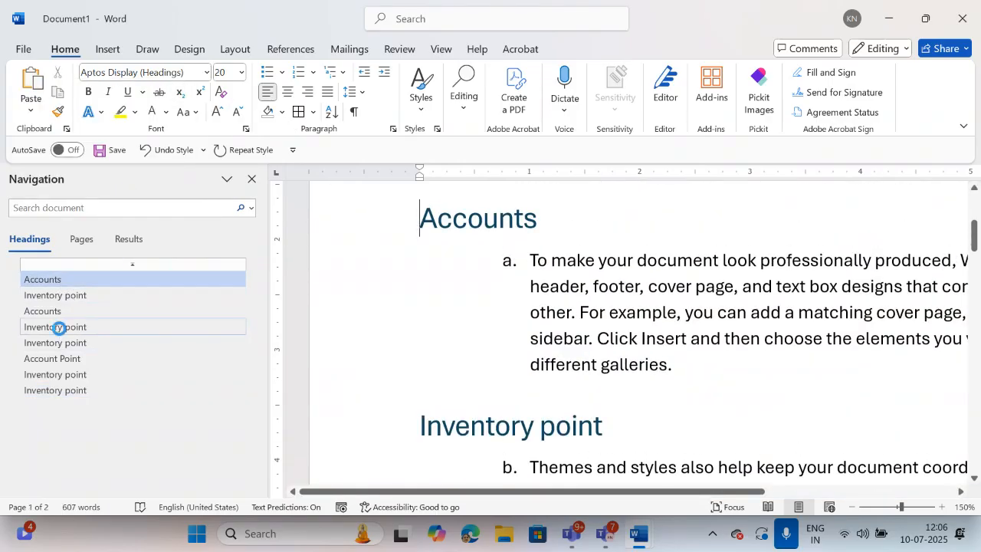
pyautogui.click(59, 327)
pyautogui.click(61, 376)
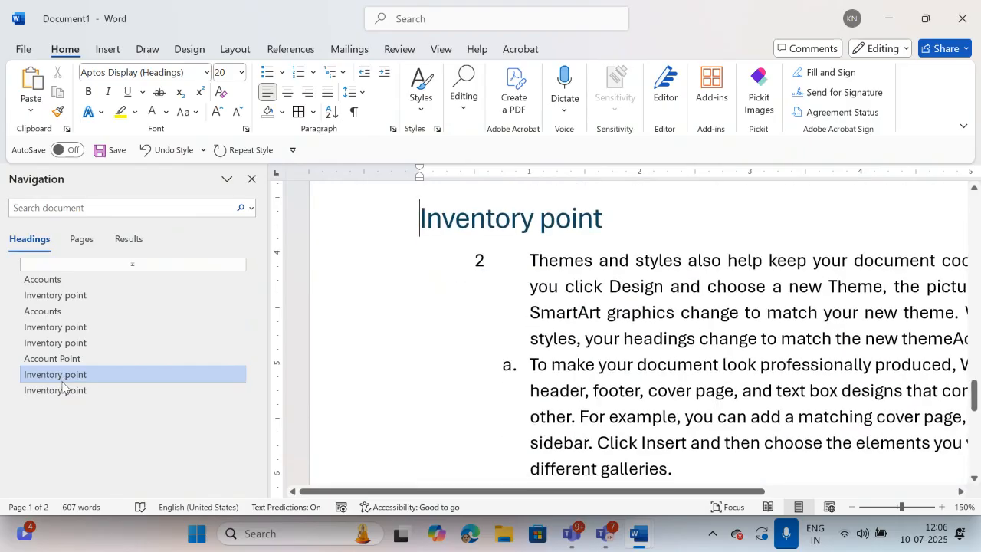
pyautogui.click(63, 390)
pyautogui.click(55, 312)
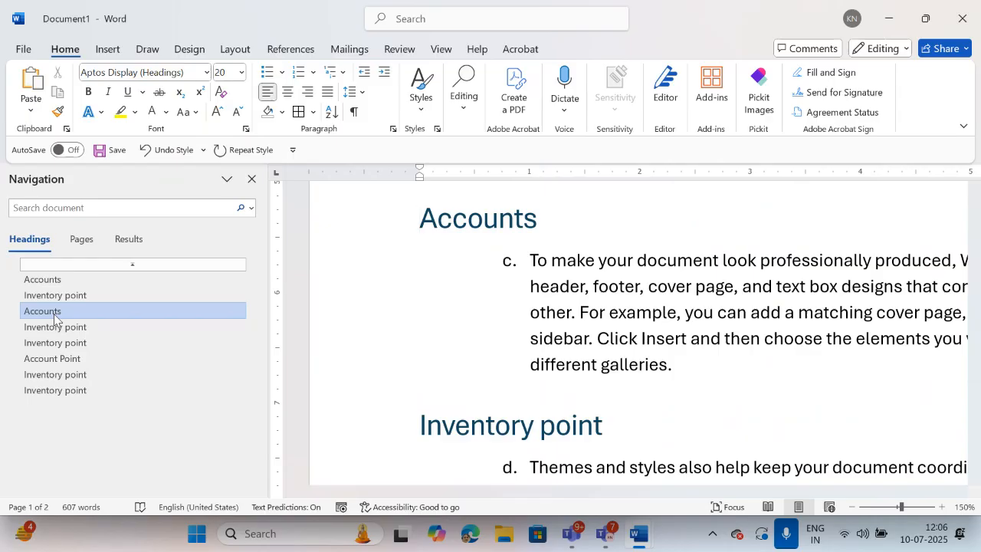
pyautogui.hotkey('alt', 'Tab')
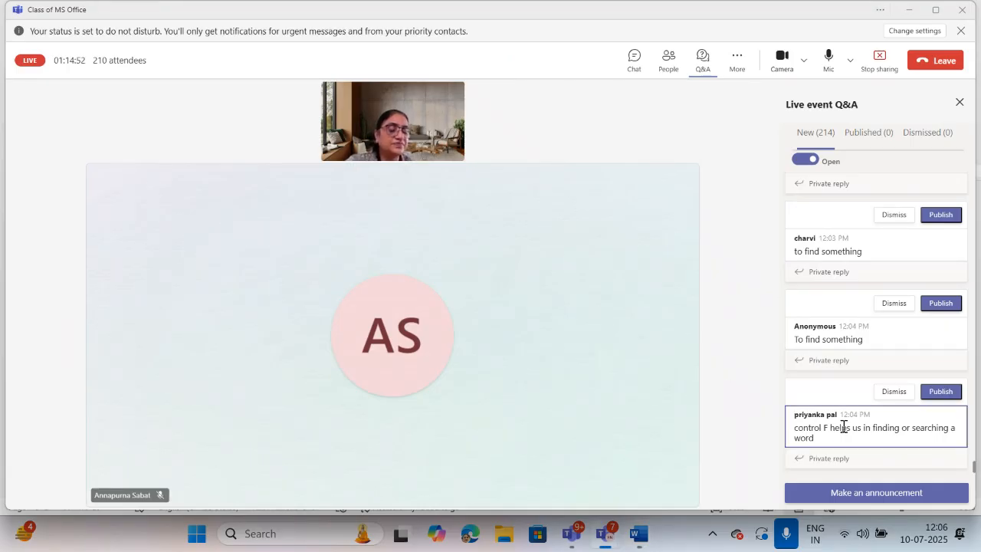
# Read the newest attendee questions in the Teams live event Q&A, then return to Word's Document1.
pyautogui.scroll(-1, 842, 429)
pyautogui.scroll(-2, 843, 431)
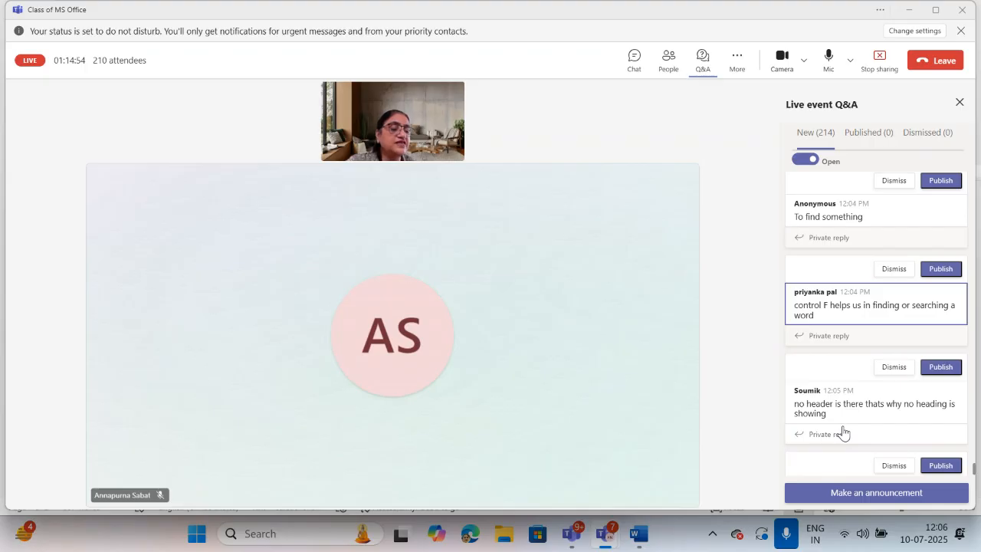
pyautogui.scroll(-1, 843, 432)
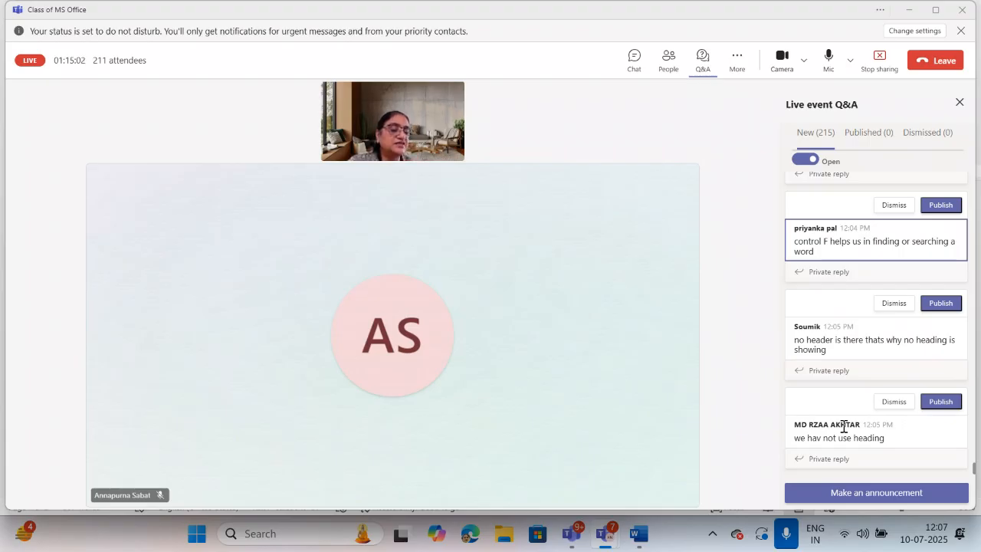
pyautogui.hotkey('alt', 'Tab')
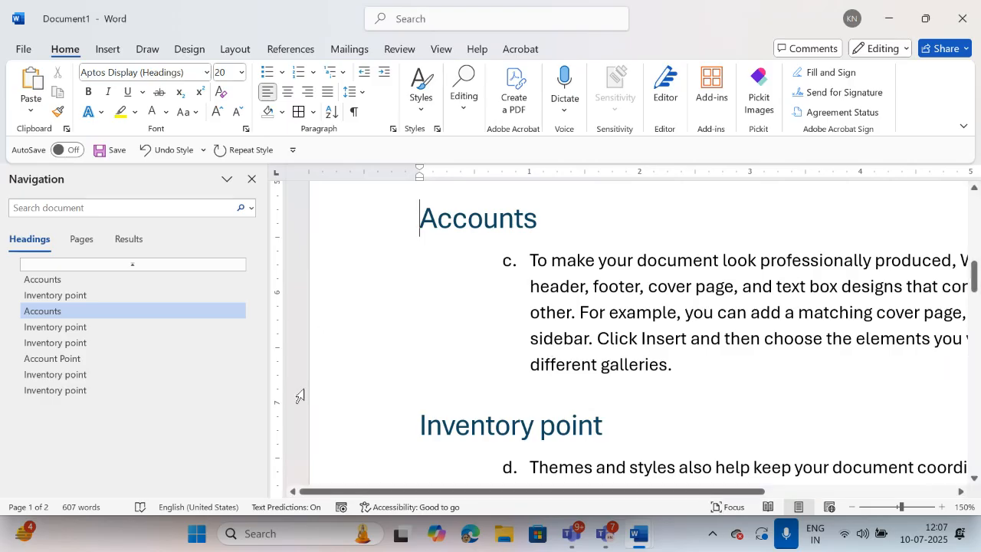
# Jump through each Inventory point, Accounts and Account Point heading, then close the Navigation pane.
pyautogui.click(82, 300)
pyautogui.click(83, 311)
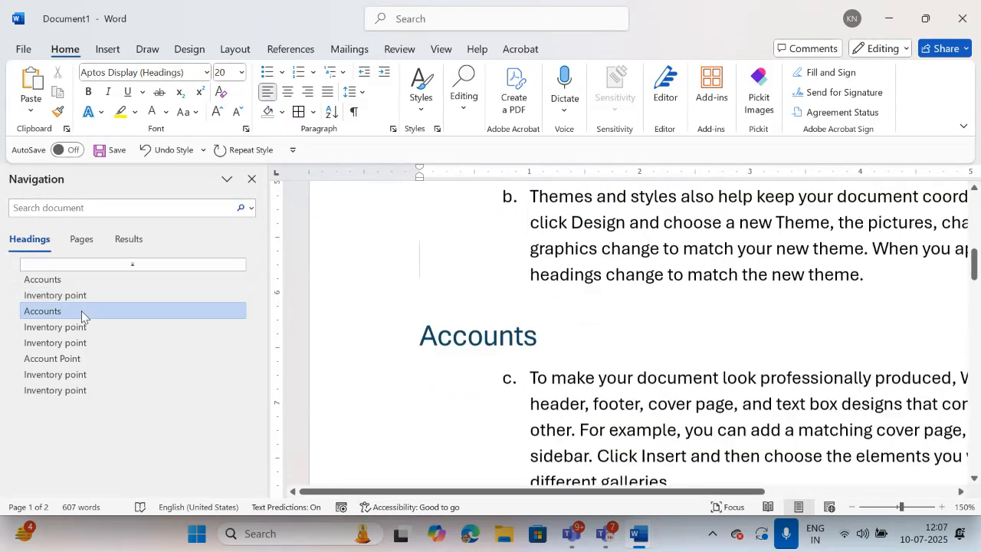
pyautogui.click(90, 327)
pyautogui.click(91, 342)
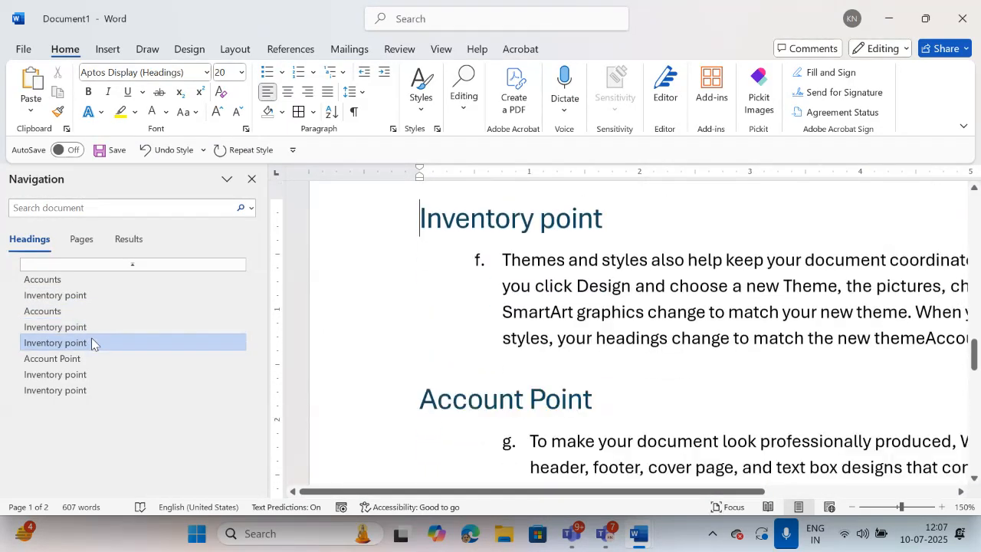
pyautogui.click(82, 359)
pyautogui.click(75, 375)
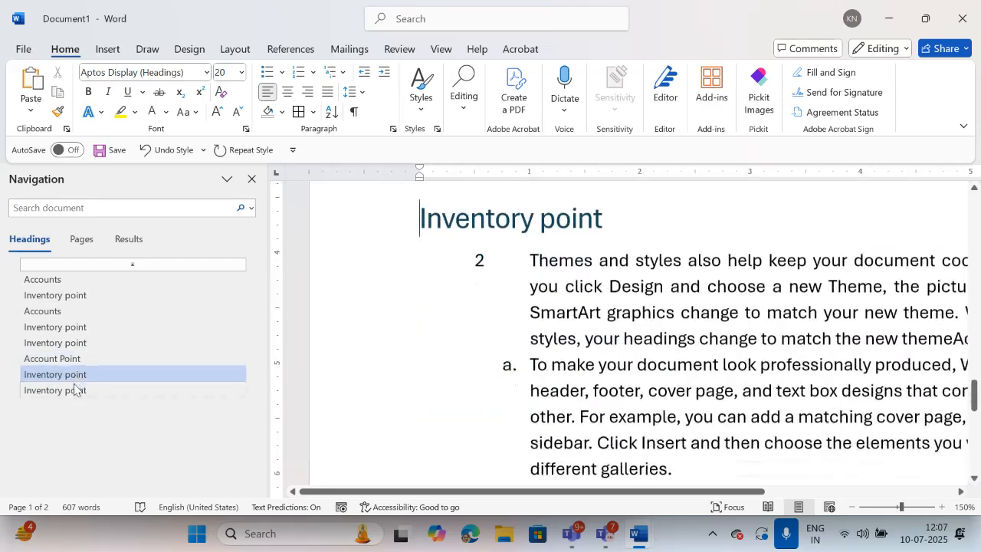
pyautogui.click(74, 390)
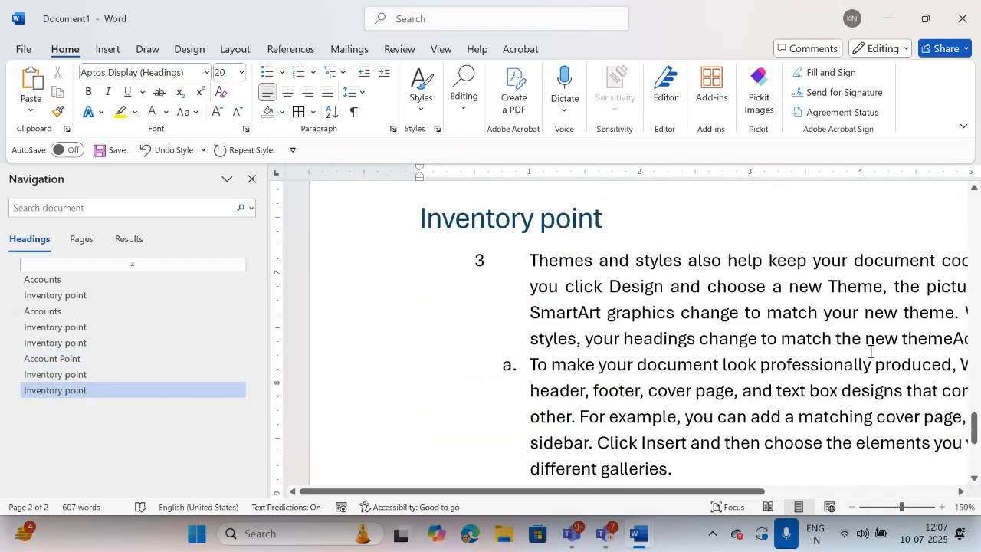
pyautogui.moveTo(976, 438); pyautogui.dragTo(976, 256)
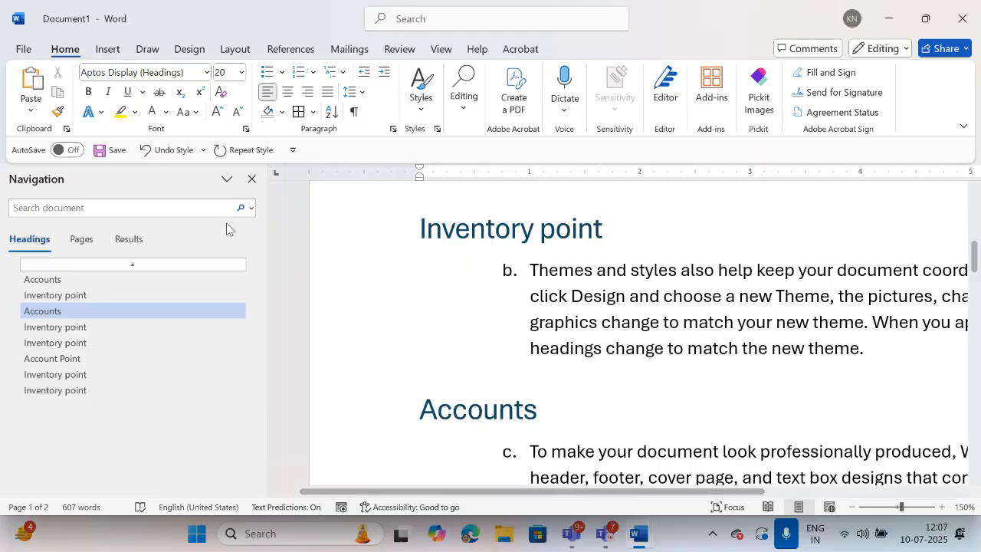
pyautogui.click(251, 181)
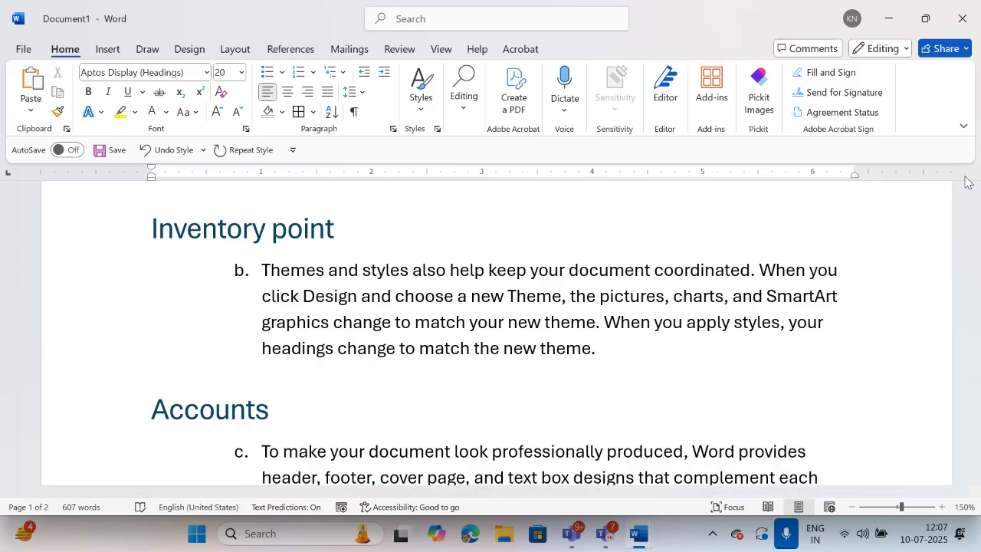
# Scroll up toward the report title and expand the full quick styles gallery.
pyautogui.moveTo(975, 265); pyautogui.dragTo(979, 258)
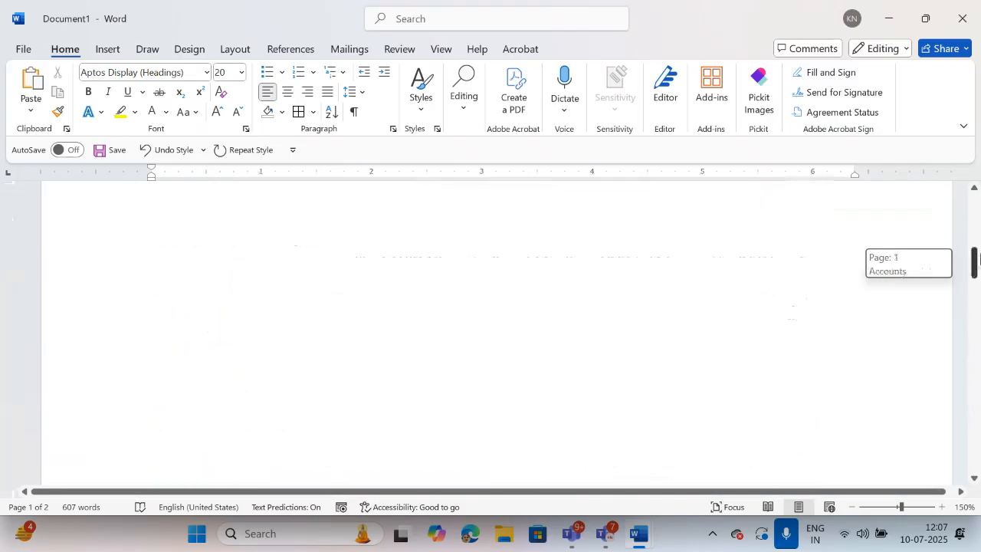
pyautogui.click(419, 112)
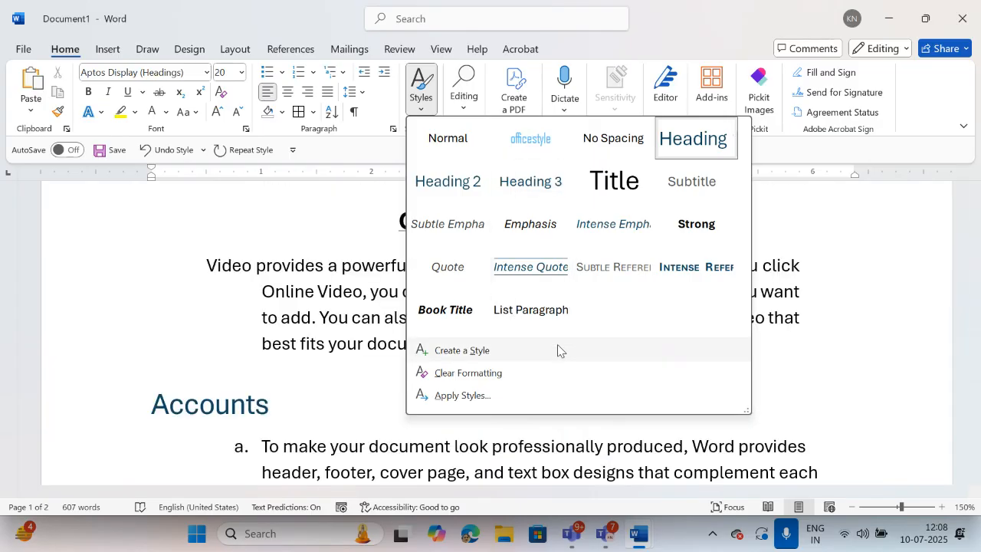
# Create a new style from formatting named CMA_Style and expand its full formatting options.
pyautogui.click(462, 350)
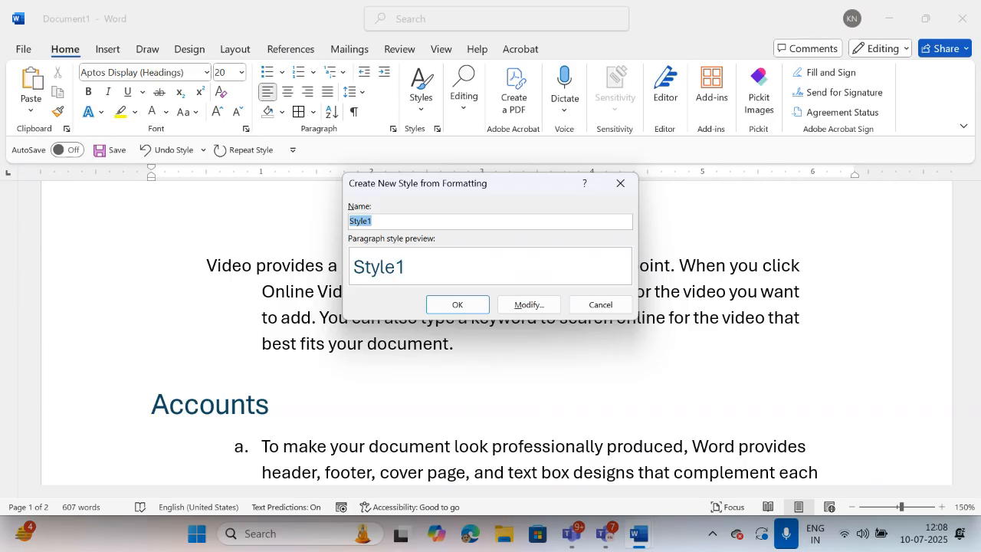
pyautogui.write('CMA')
pyautogui.write('_Style')
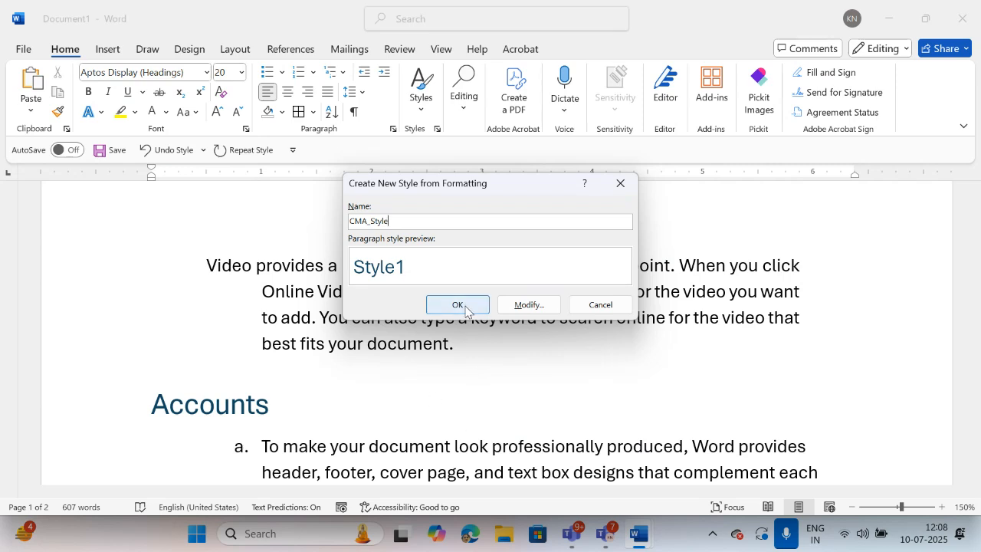
pyautogui.click(539, 304)
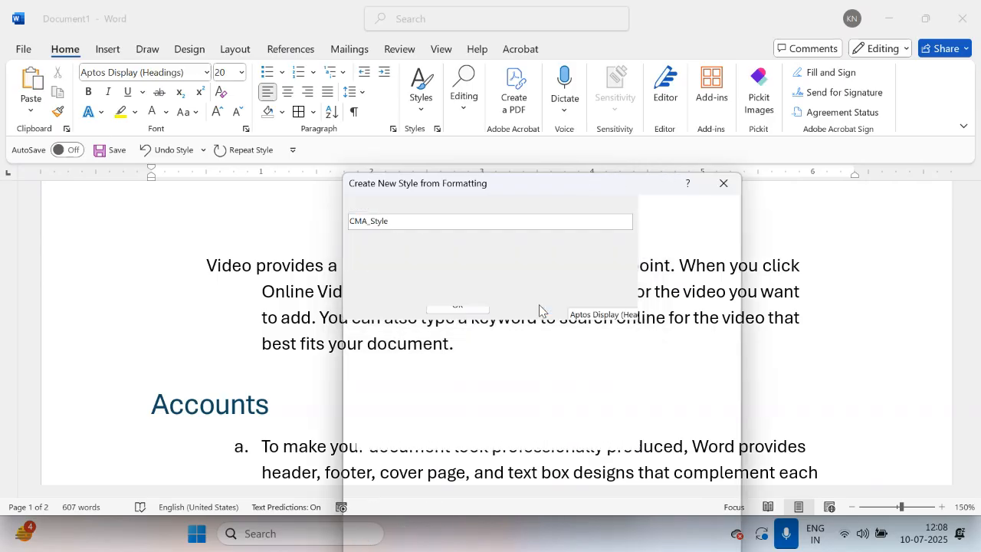
# Base CMA_Style on Normal, with Arial Black font at 14 pt.
pyautogui.moveTo(524, 184); pyautogui.dragTo(470, 49)
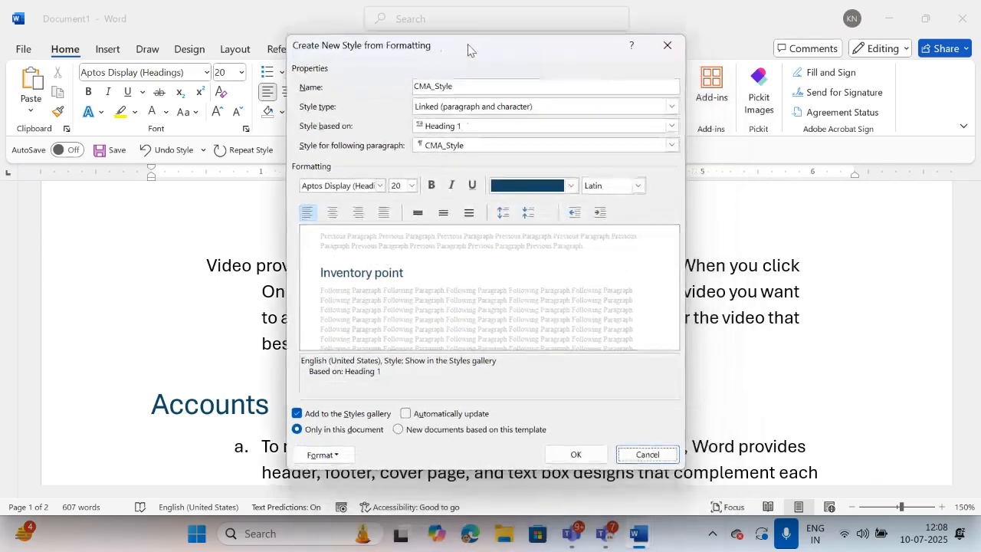
pyautogui.click(482, 131)
pyautogui.click(450, 153)
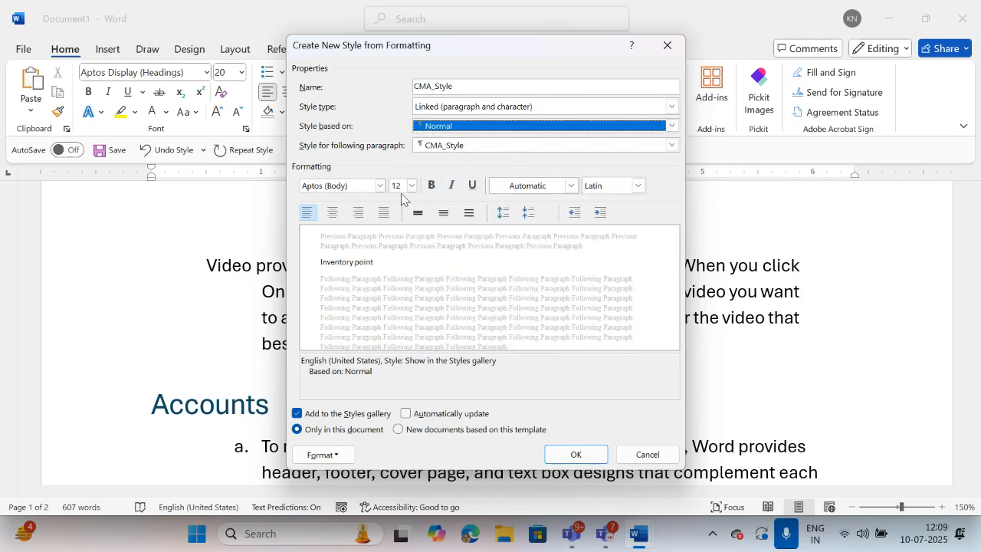
pyautogui.click(380, 186)
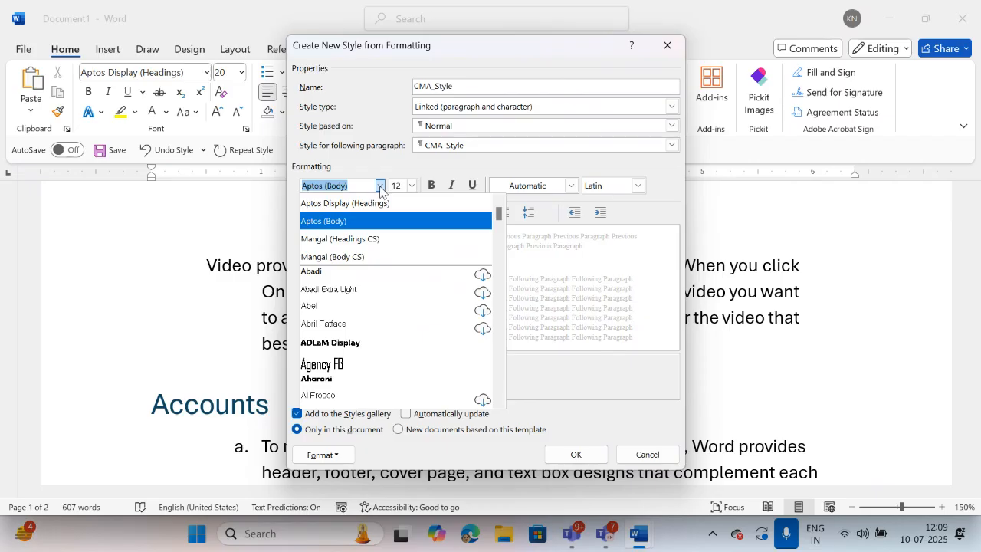
pyautogui.write('Arabic Typesetting')
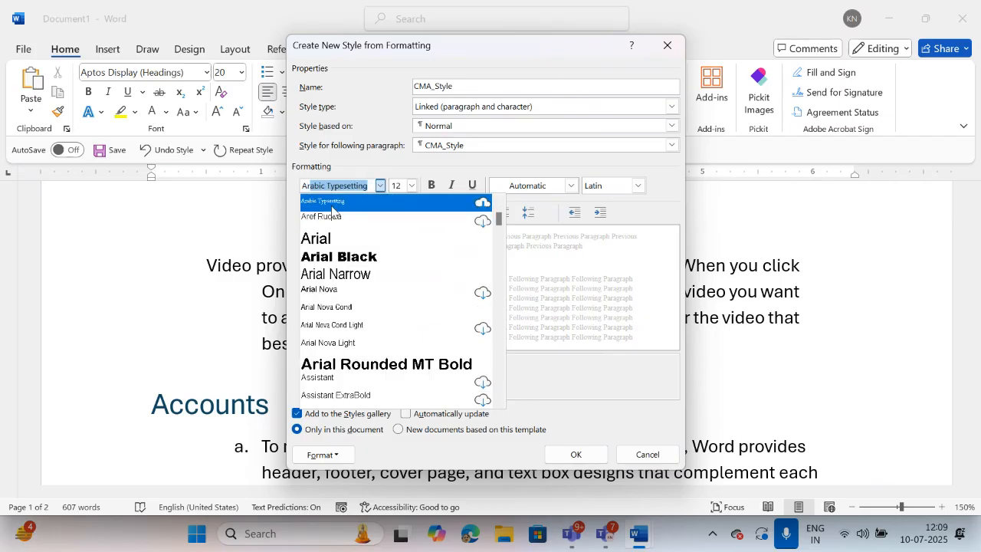
pyautogui.click(340, 256)
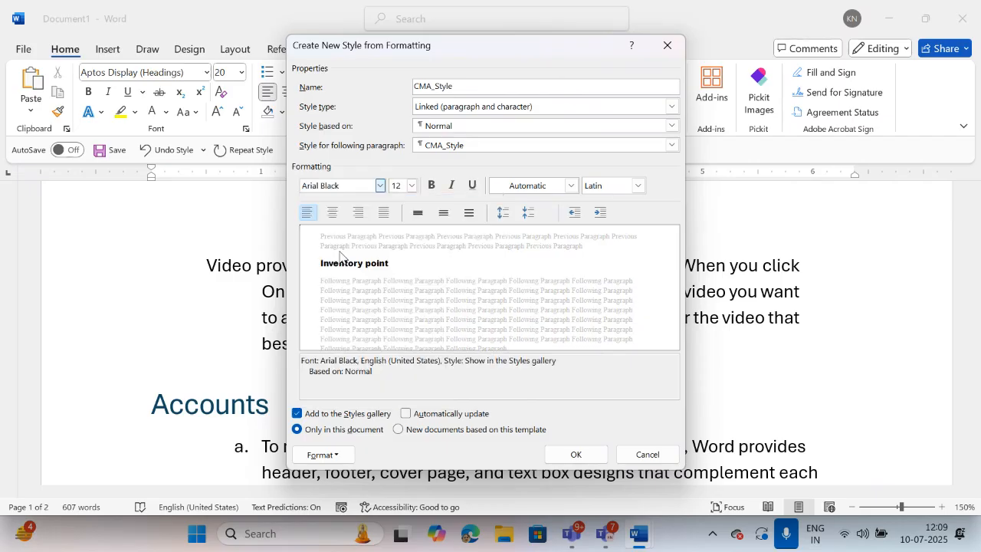
pyautogui.click(401, 184)
pyautogui.write('14')
# Make CMA_Style's text red and bold, and save the style.
pyautogui.click(571, 185)
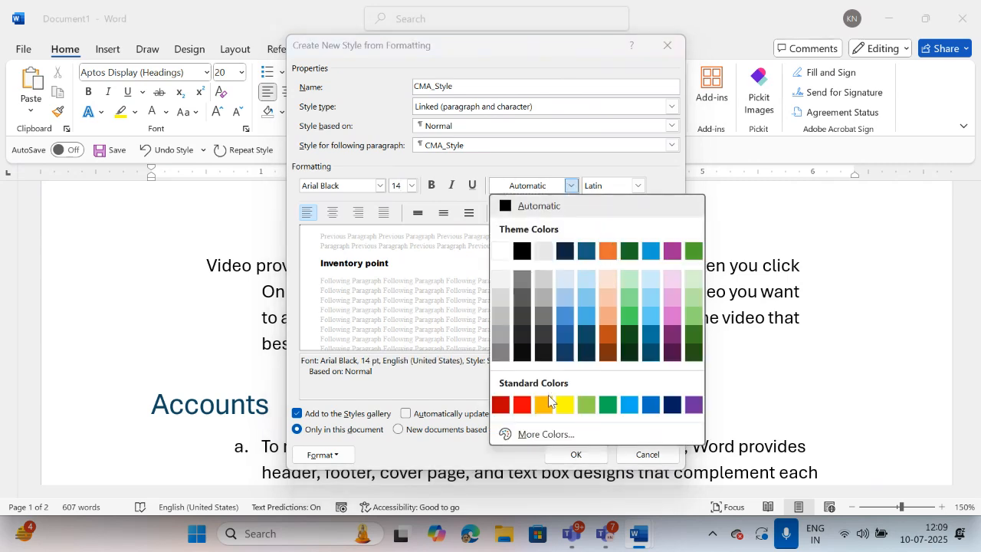
pyautogui.click(522, 405)
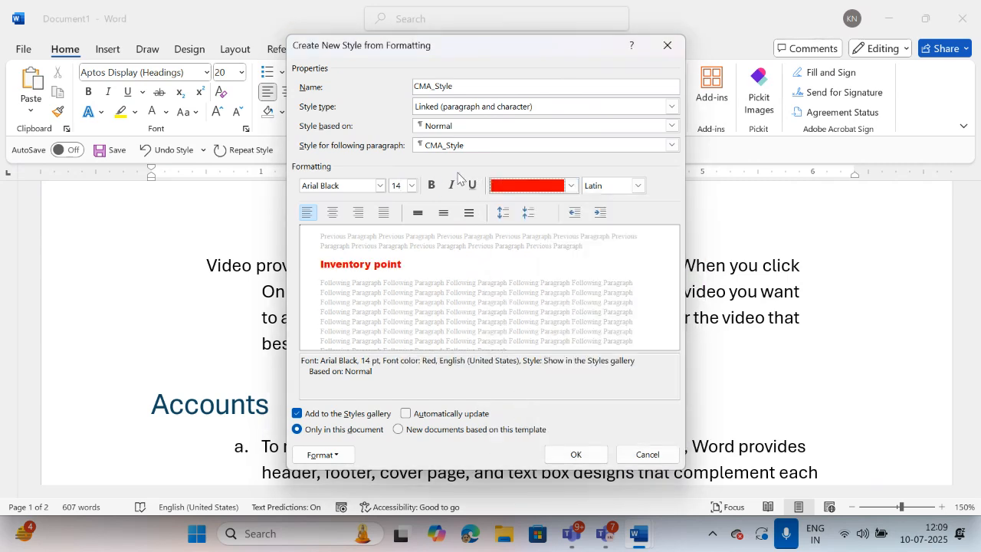
pyautogui.click(434, 186)
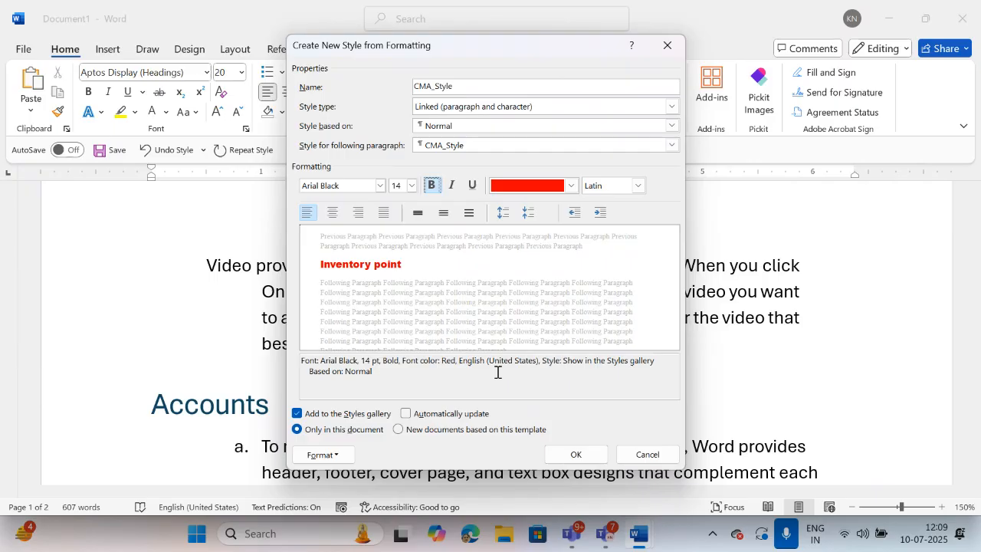
pyautogui.click(576, 454)
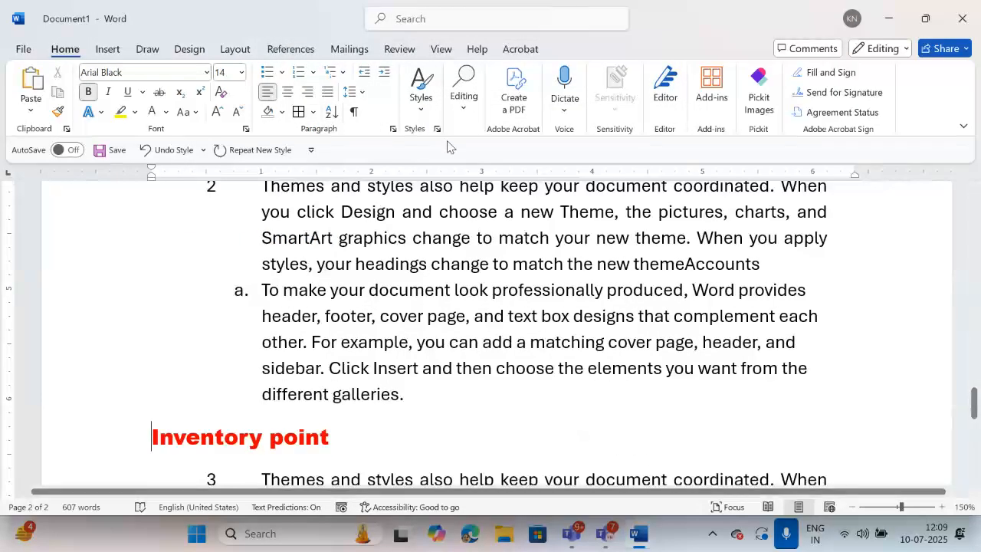
# Apply CMA_Style to the 'To make your document look professionally produced' paragraph, then switch to Teams.
pyautogui.click(421, 111)
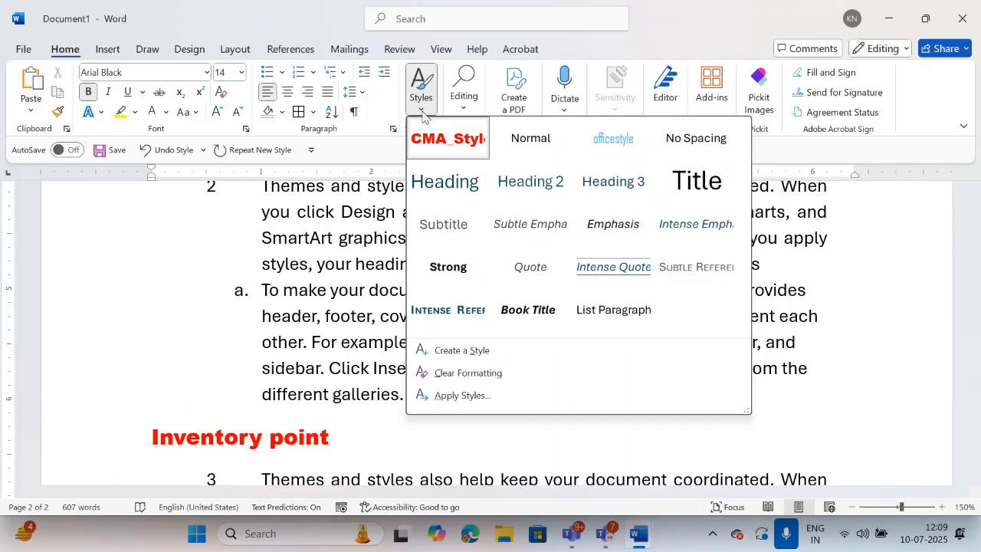
pyautogui.click(852, 297)
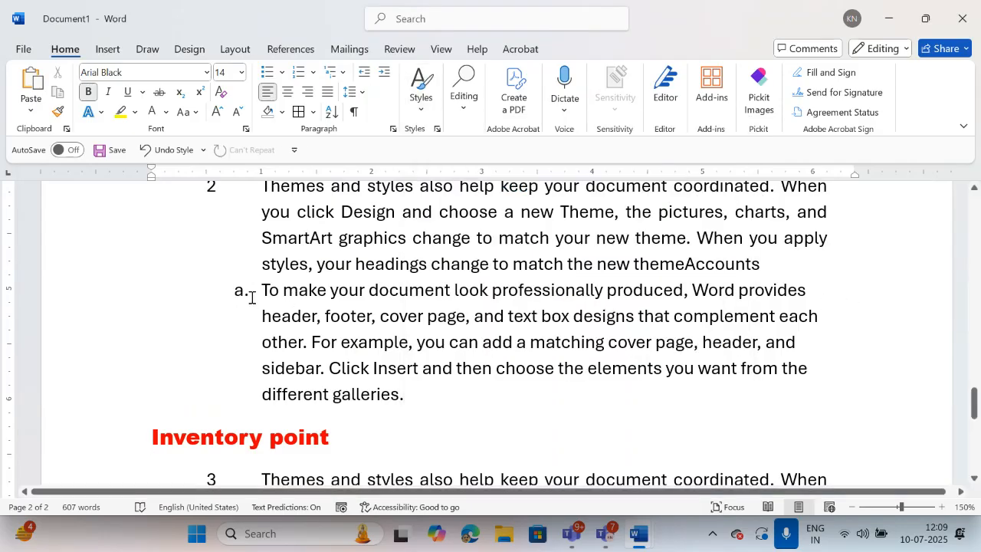
pyautogui.moveTo(260, 290); pyautogui.dragTo(422, 390)
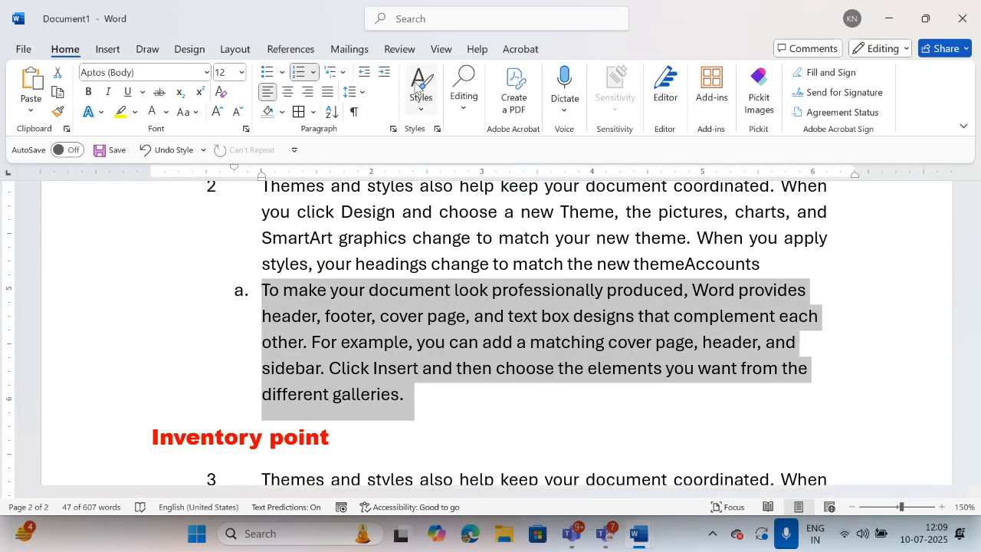
pyautogui.click(421, 107)
pyautogui.click(428, 140)
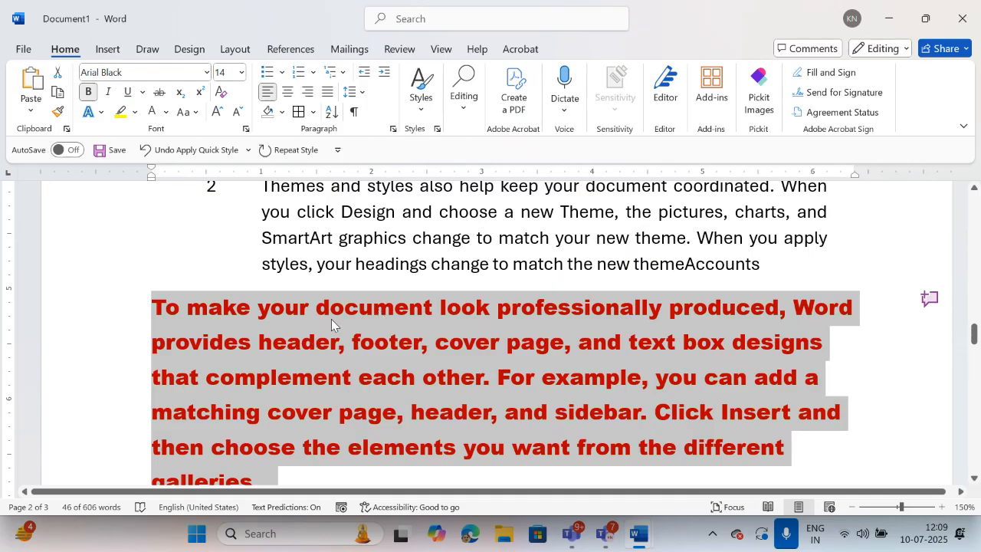
pyautogui.click(420, 101)
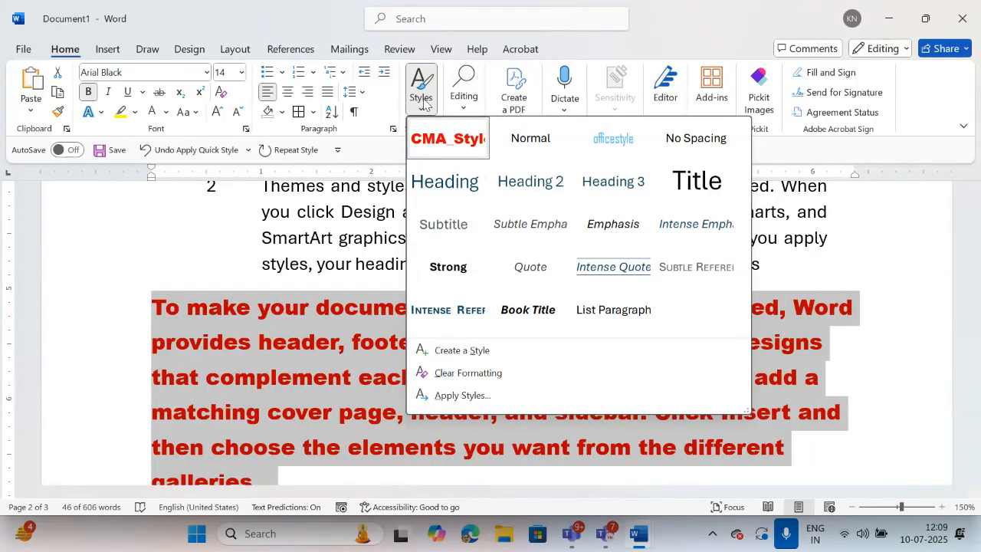
pyautogui.click(421, 100)
pyautogui.hotkey('alt', 'Tab')
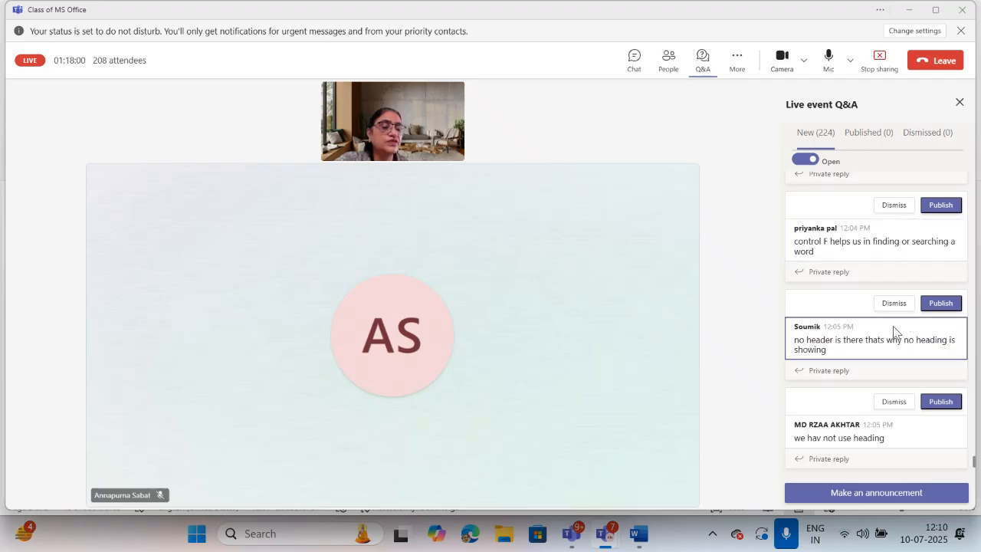
# Scroll through the newest audience questions in the Class of MS Office live event Q&A.
pyautogui.scroll(-5, 893, 328)
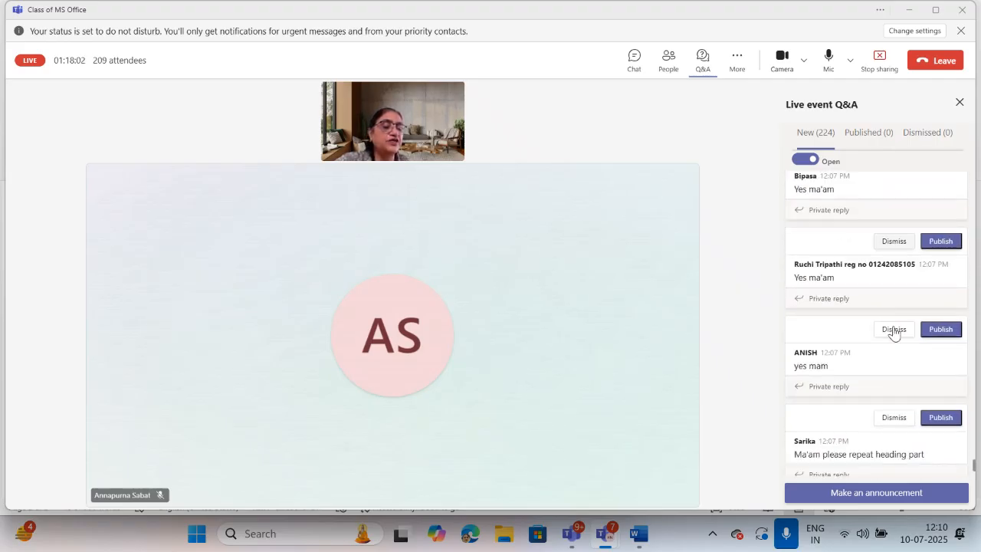
pyautogui.scroll(-1, 894, 331)
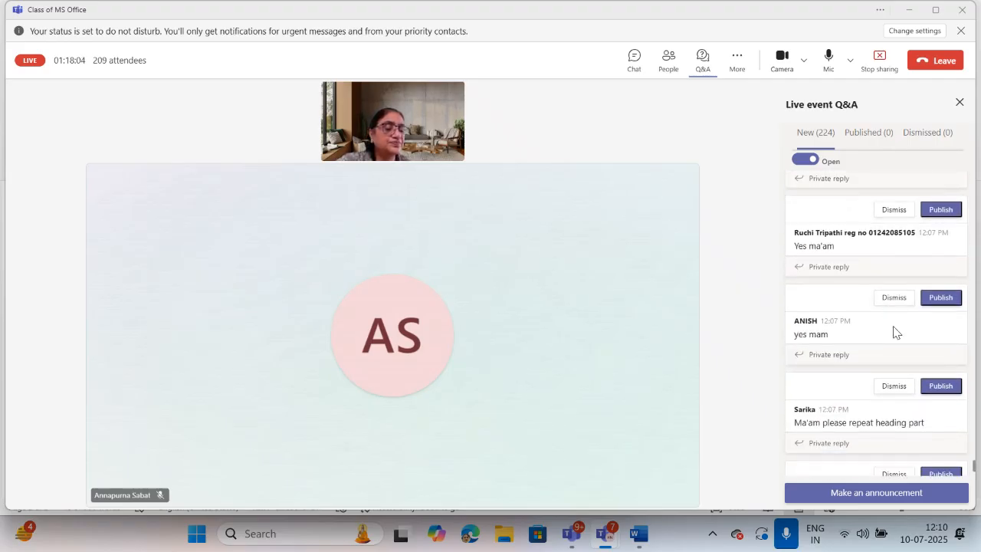
pyautogui.scroll(-5, 894, 331)
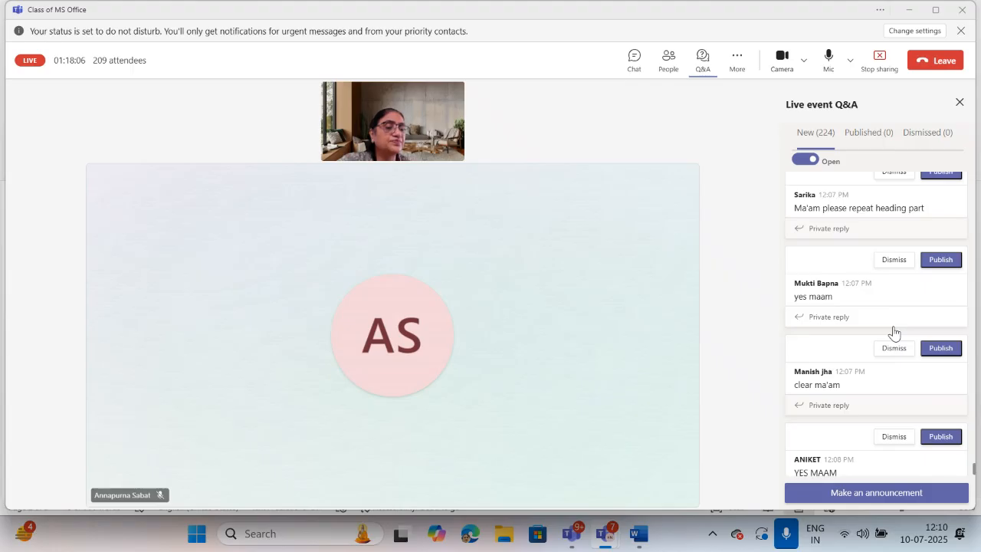
pyautogui.scroll(-1, 894, 331)
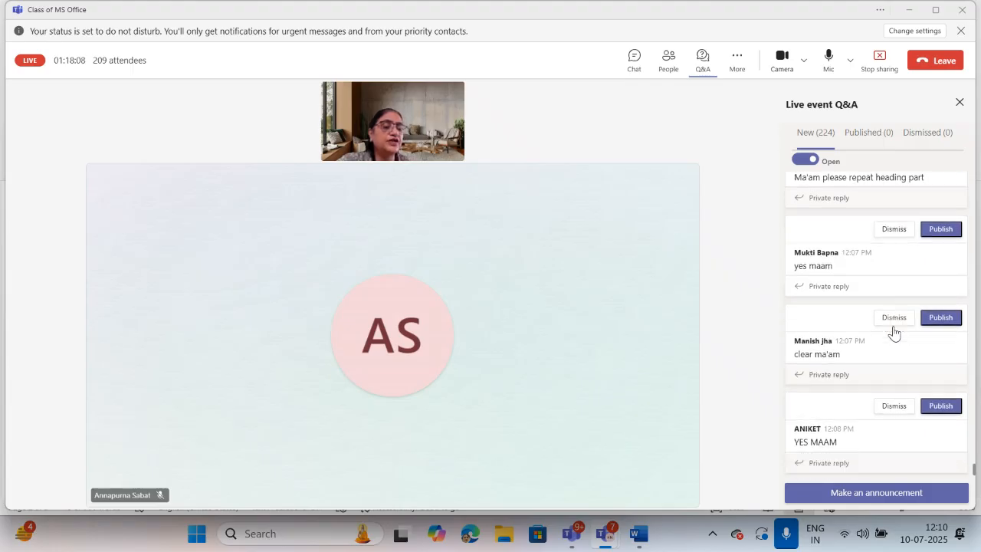
pyautogui.scroll(-1, 894, 331)
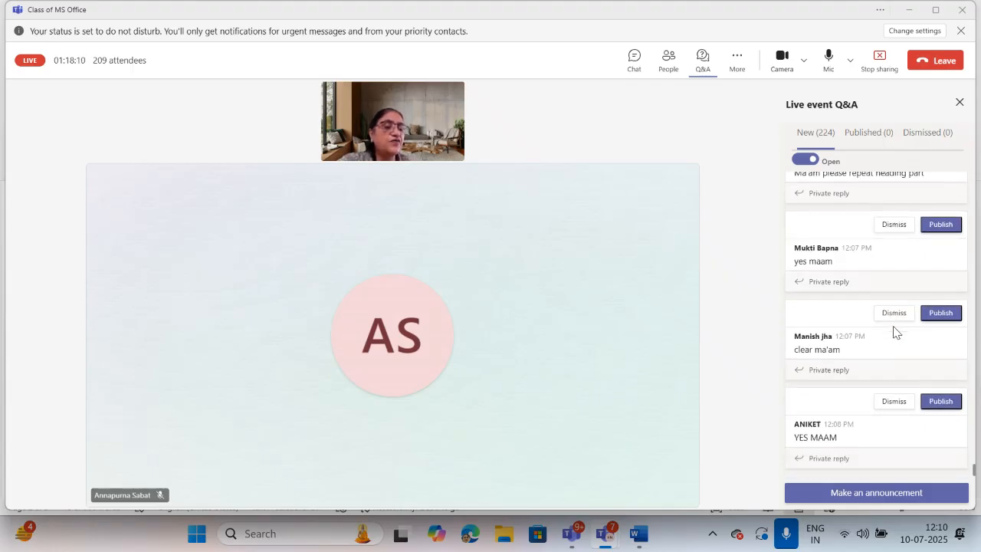
# Modify CMA_Style to use justified alignment and 1.5 line spacing.
pyautogui.hotkey('alt', 'Tab')
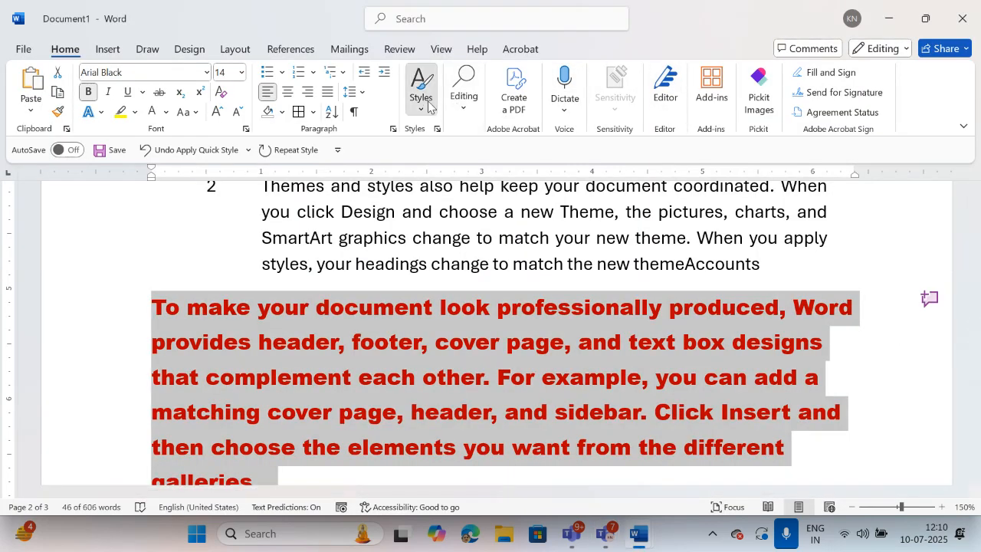
pyautogui.click(428, 106)
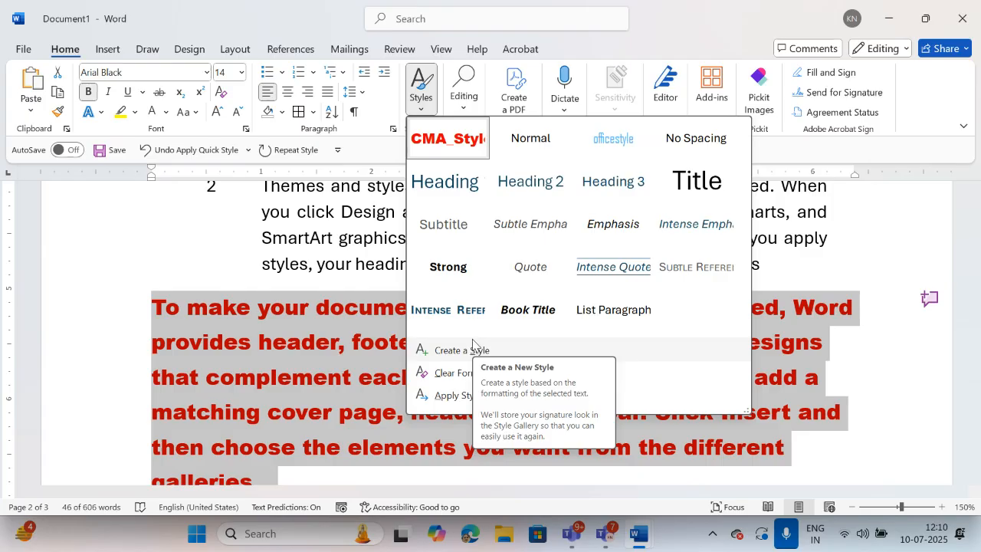
pyautogui.rightClick(447, 138)
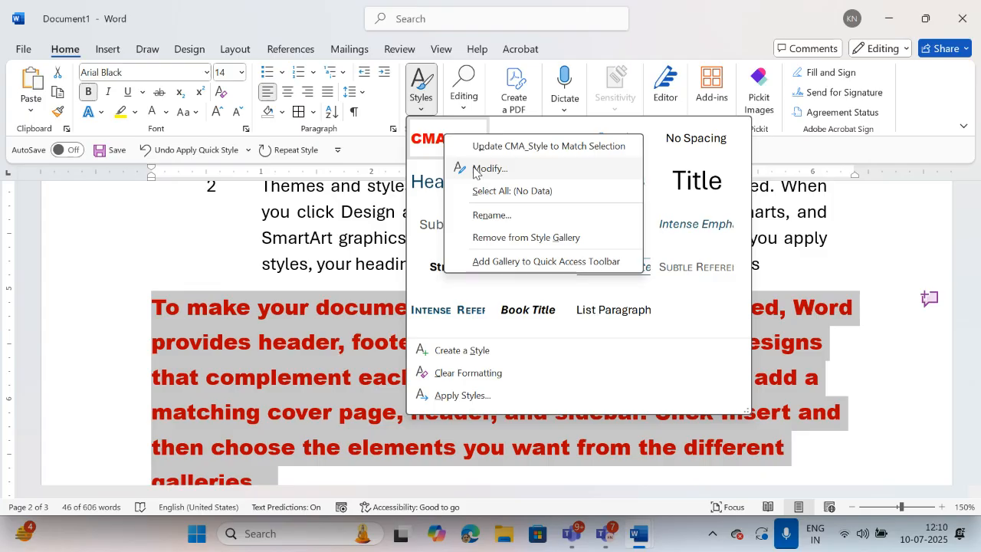
pyautogui.click(475, 169)
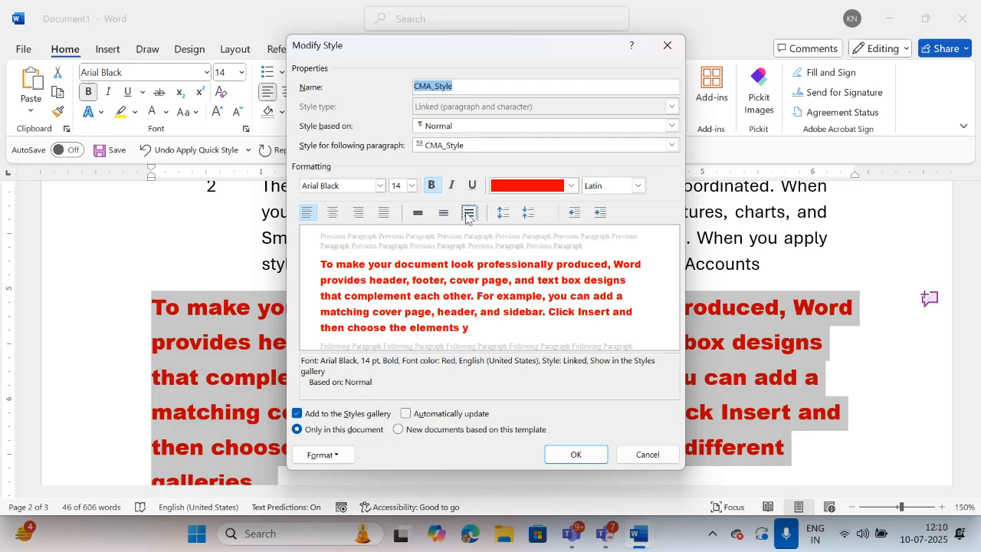
pyautogui.click(385, 214)
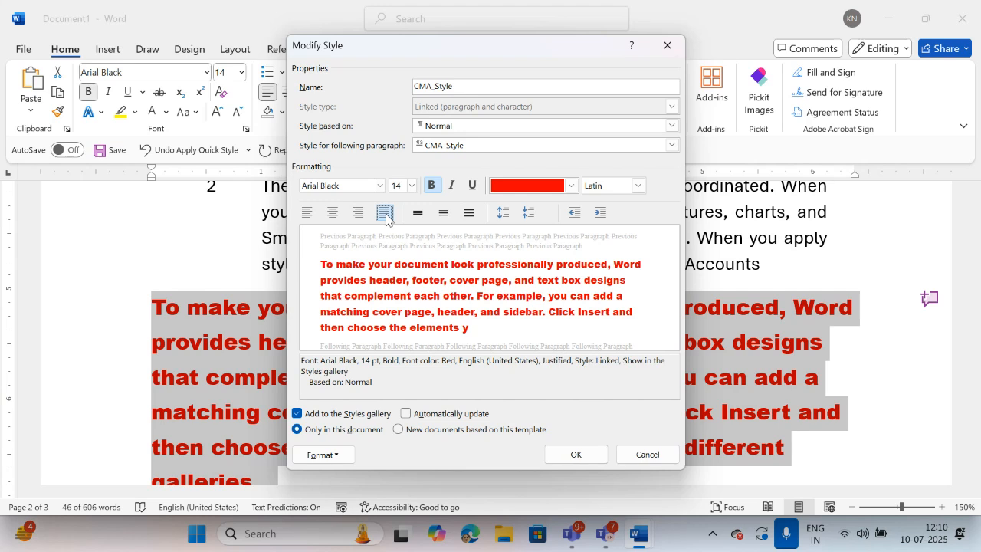
pyautogui.click(444, 214)
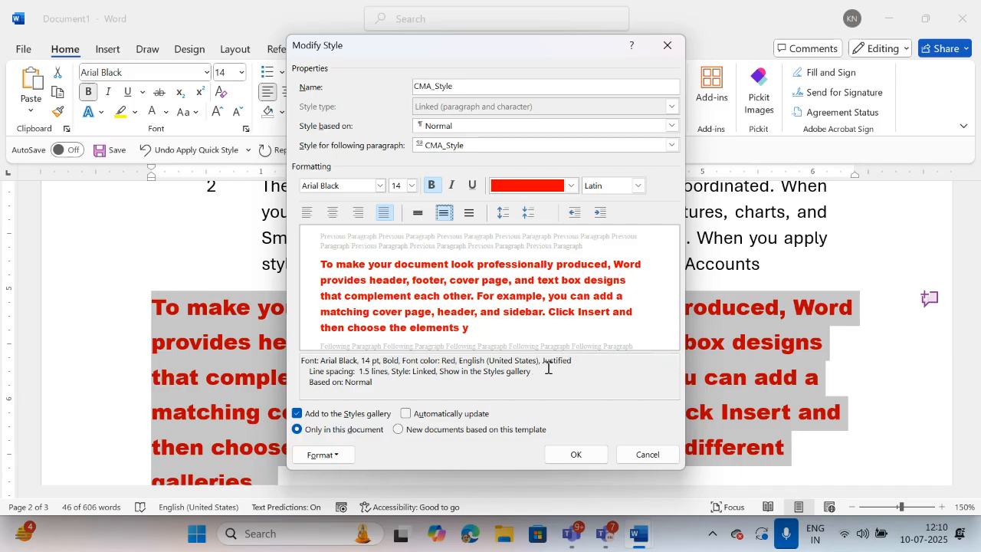
pyautogui.click(344, 455)
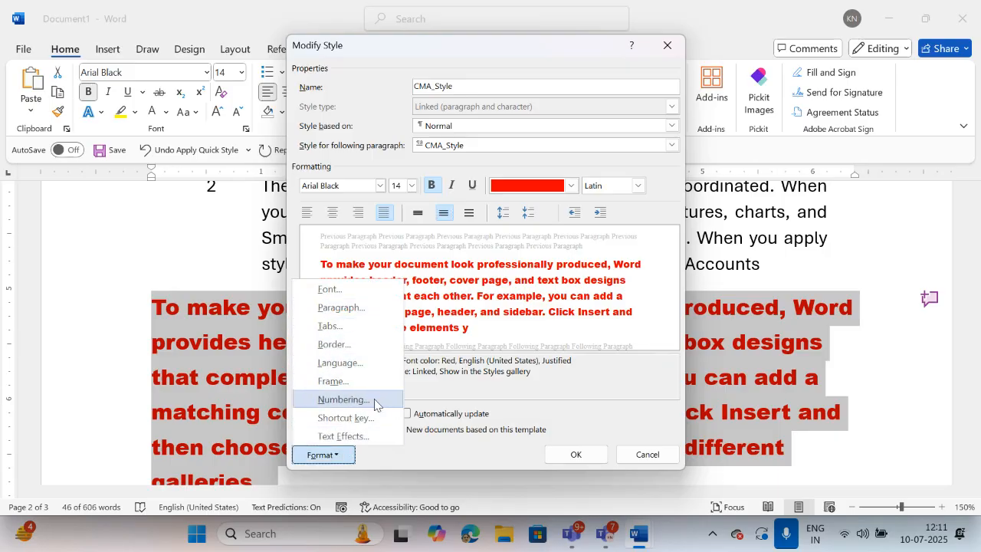
# Assign Ctrl+K to CMA_Style, taking it from the hyperlink command, and confirm the style changes.
pyautogui.click(373, 420)
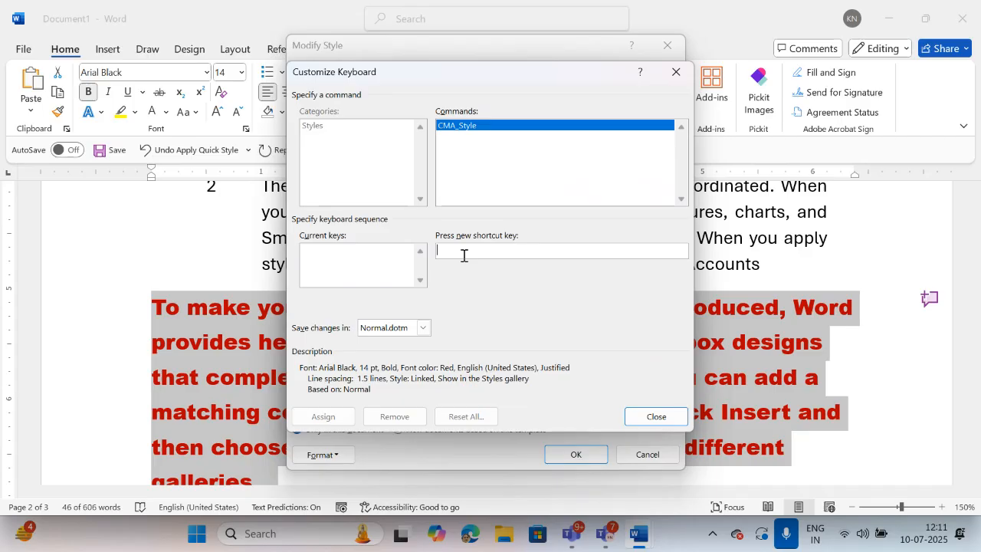
pyautogui.hotkey('ctrl', 'k')
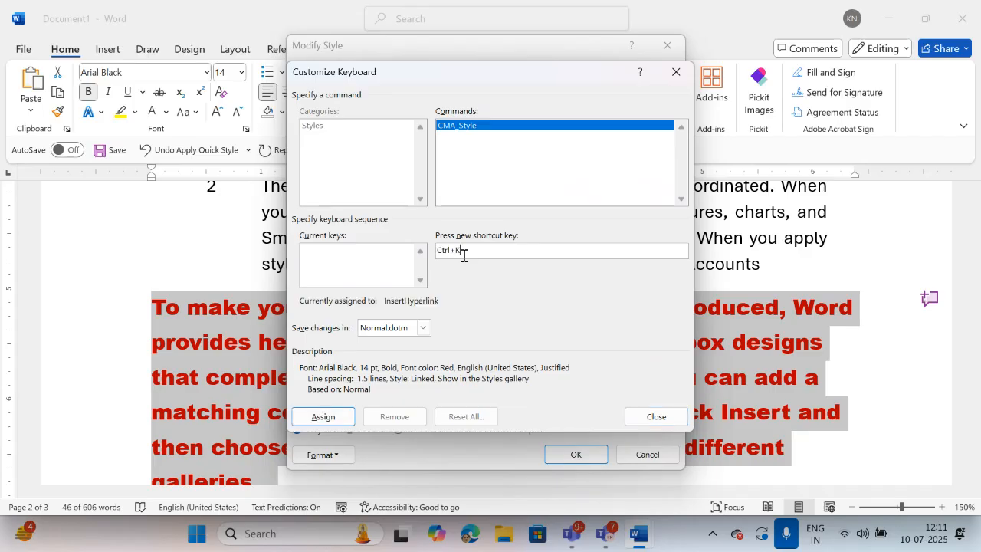
pyautogui.press('BackSpace')
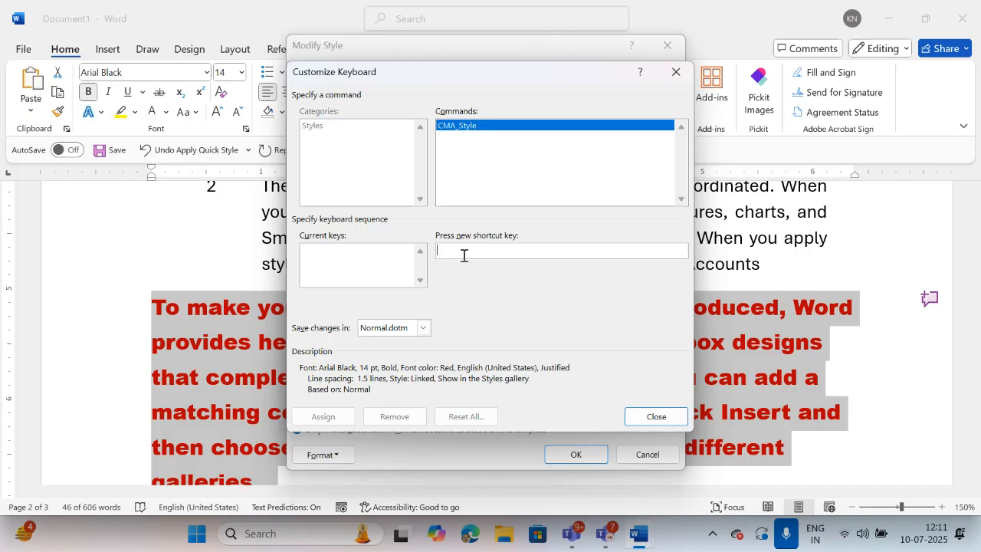
pyautogui.hotkey('ctrl', 'k')
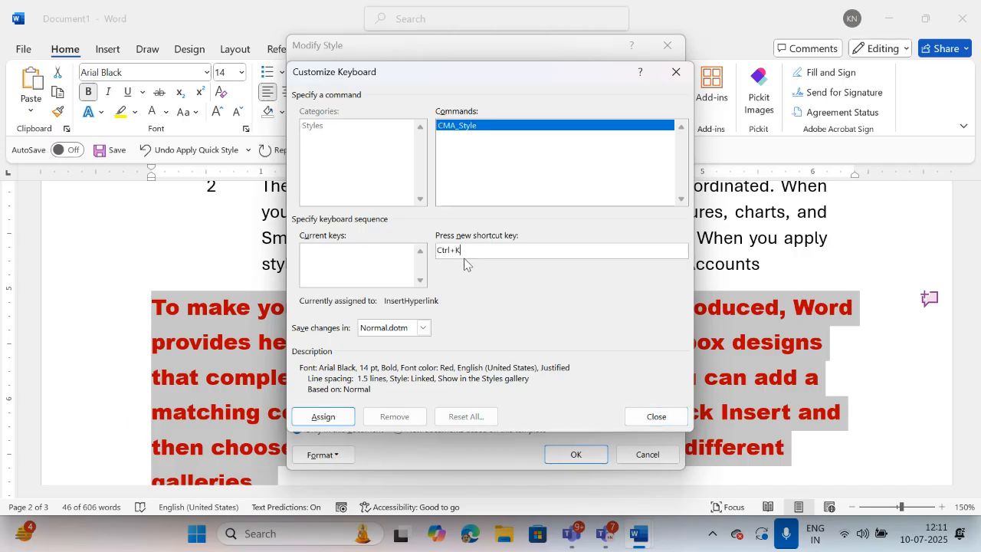
pyautogui.click(323, 416)
pyautogui.click(652, 416)
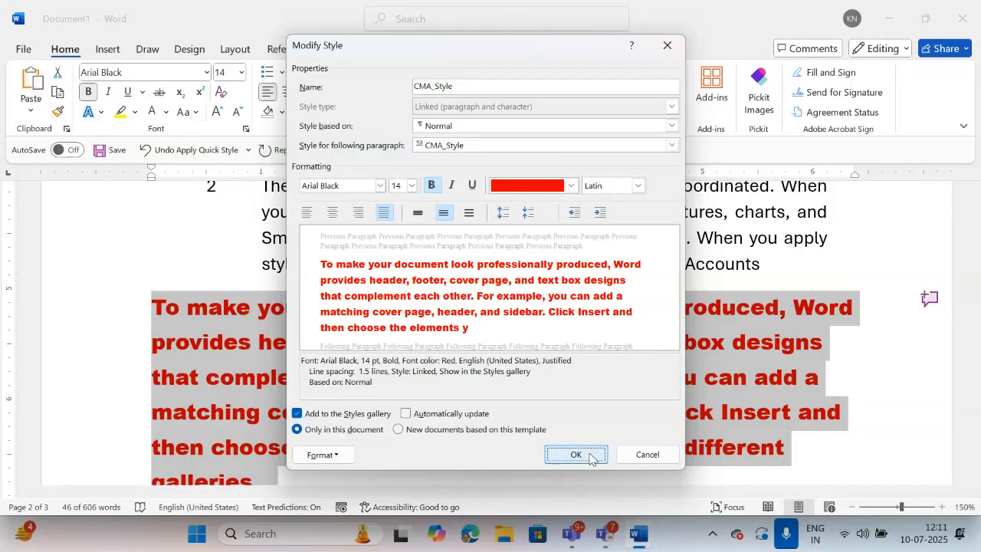
pyautogui.click(594, 455)
# Apply CMA_Style to the 'Themes and styles' paragraph, then switch to the Teams class.
pyautogui.moveTo(763, 261); pyautogui.dragTo(272, 184)
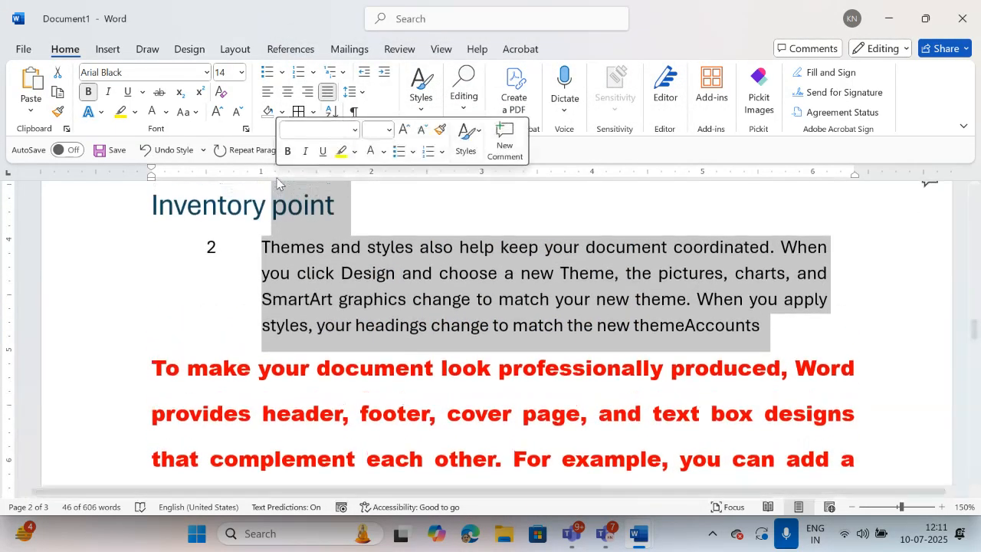
pyautogui.click(253, 234)
pyautogui.moveTo(264, 247); pyautogui.dragTo(714, 339)
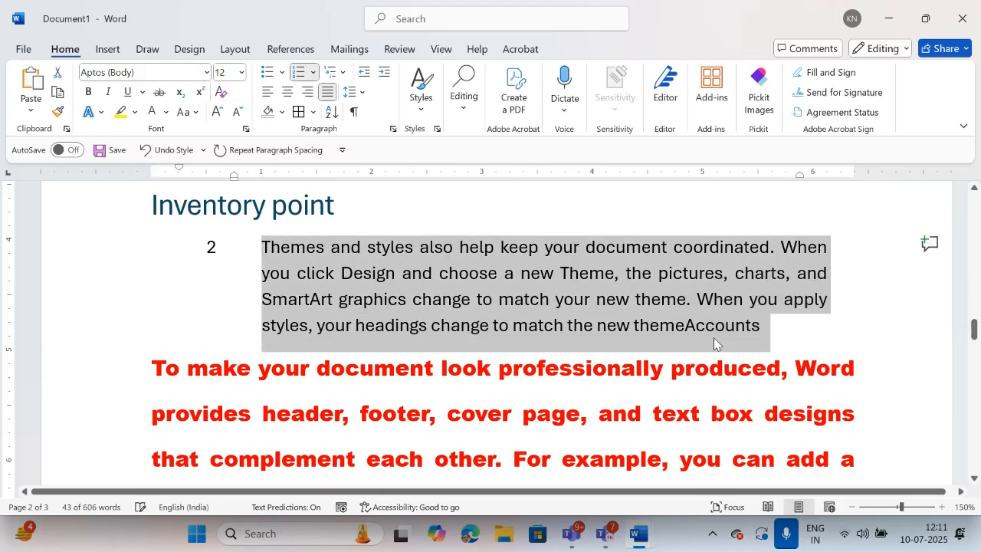
pyautogui.hotkey('ctrl', 'shift', 'v')
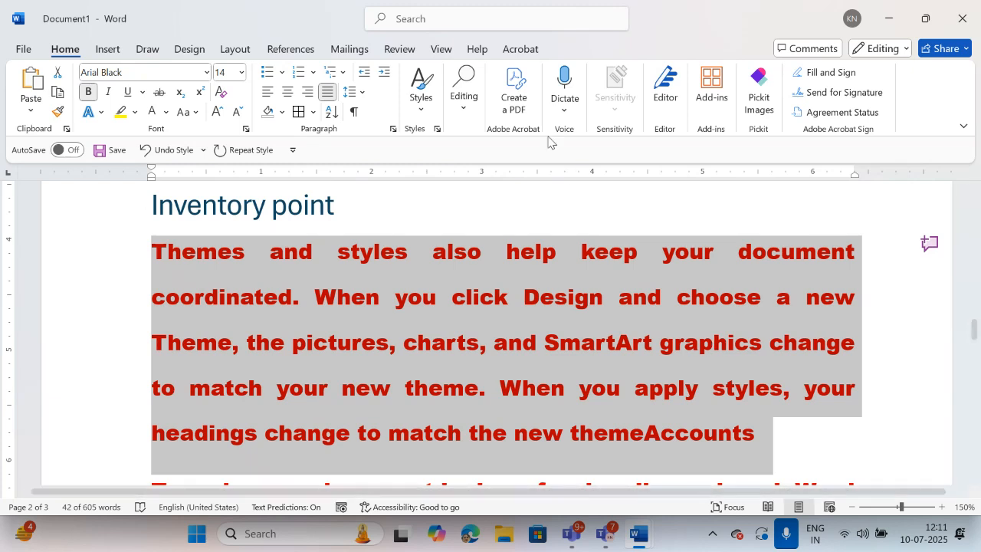
pyautogui.click(434, 106)
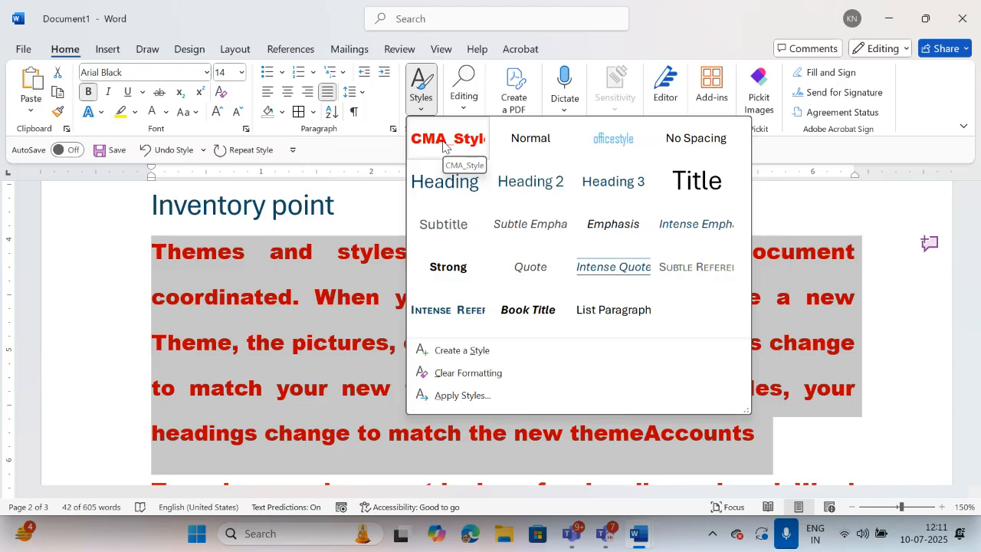
pyautogui.hotkey('alt', 'Tab')
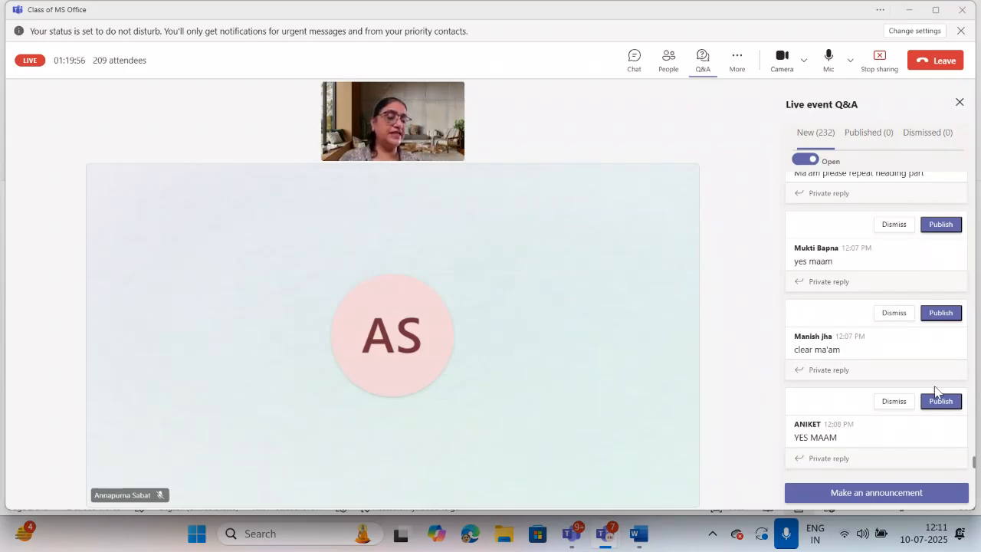
# Scroll the live event Q&A to the latest questions, then return to Word's Document1.
pyautogui.scroll(-5, 969, 483)
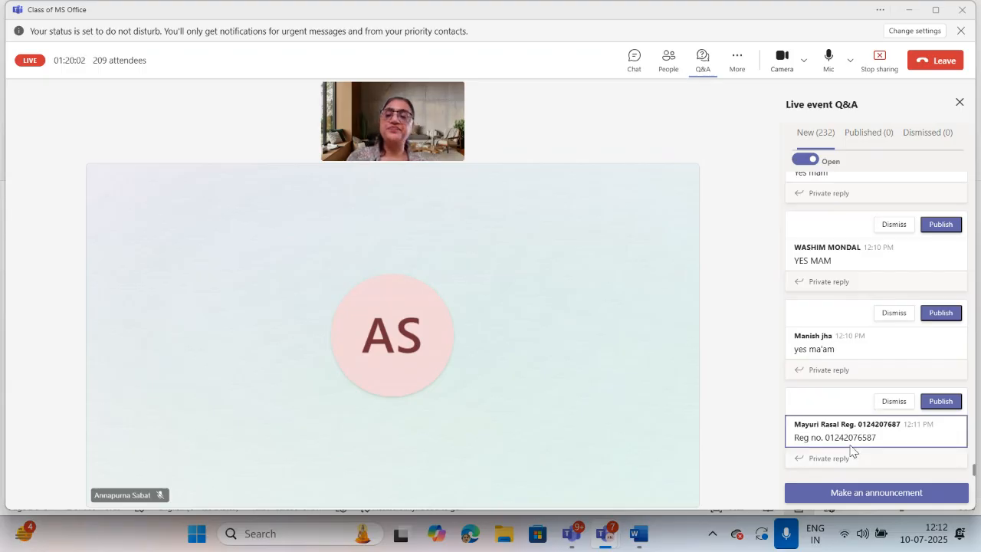
pyautogui.hotkey('alt', 'Tab')
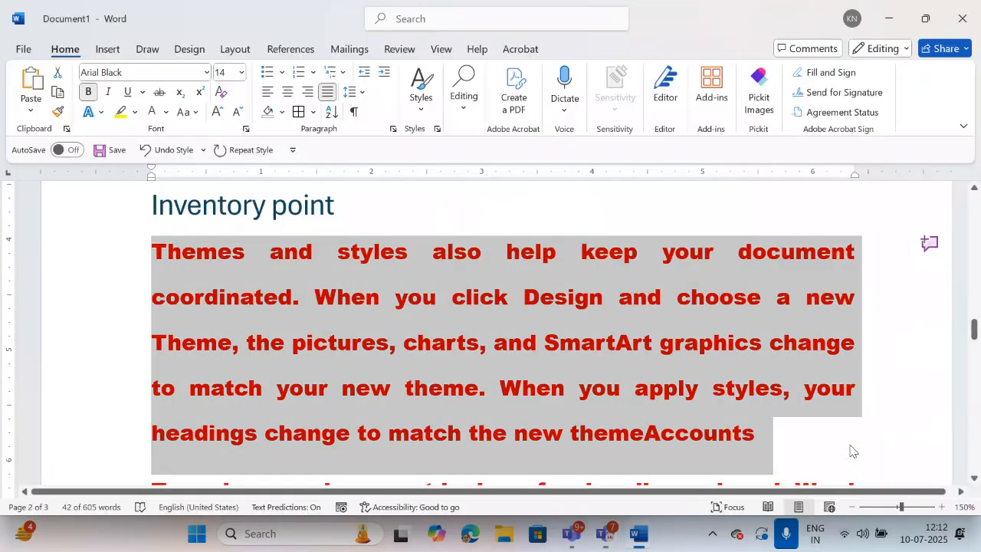
pyautogui.click(580, 208)
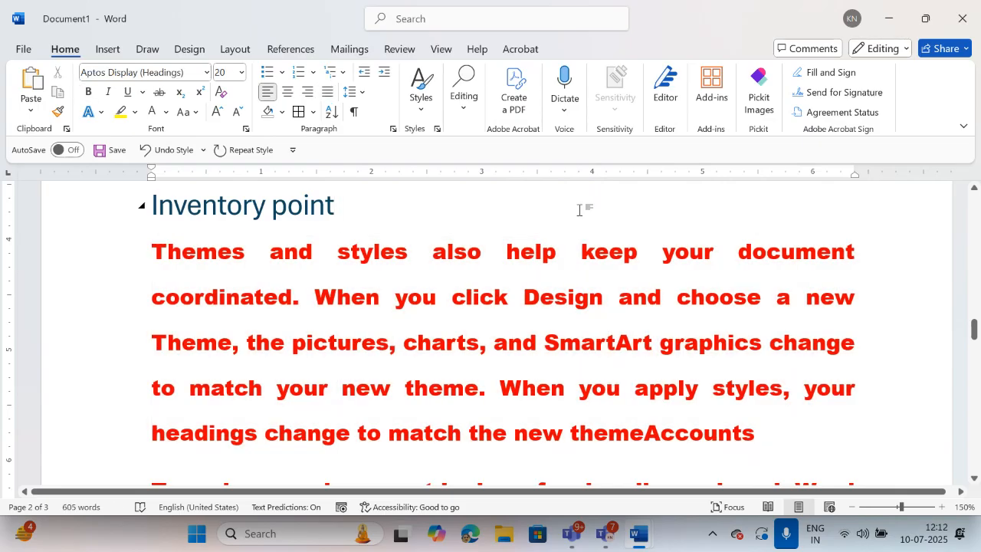
pyautogui.click(23, 51)
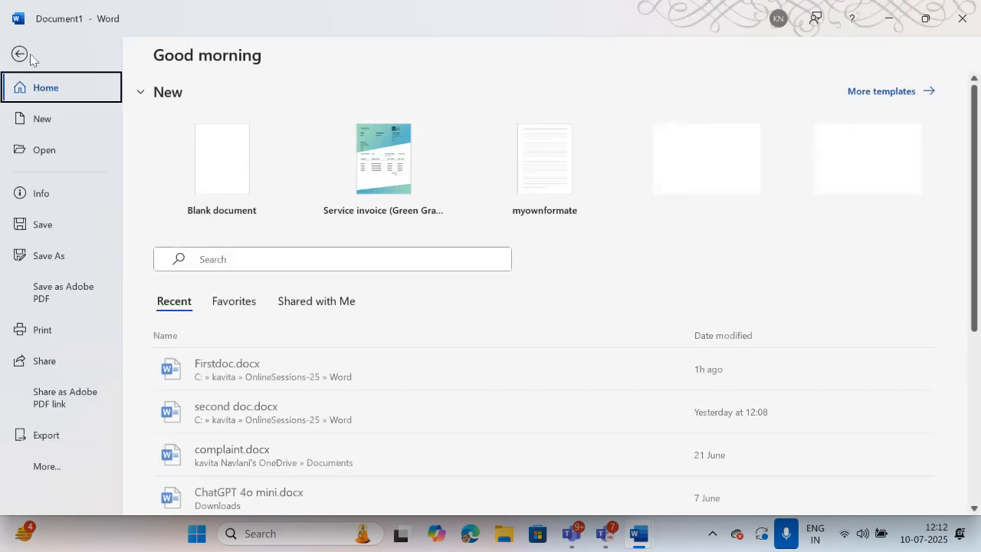
pyautogui.click(223, 150)
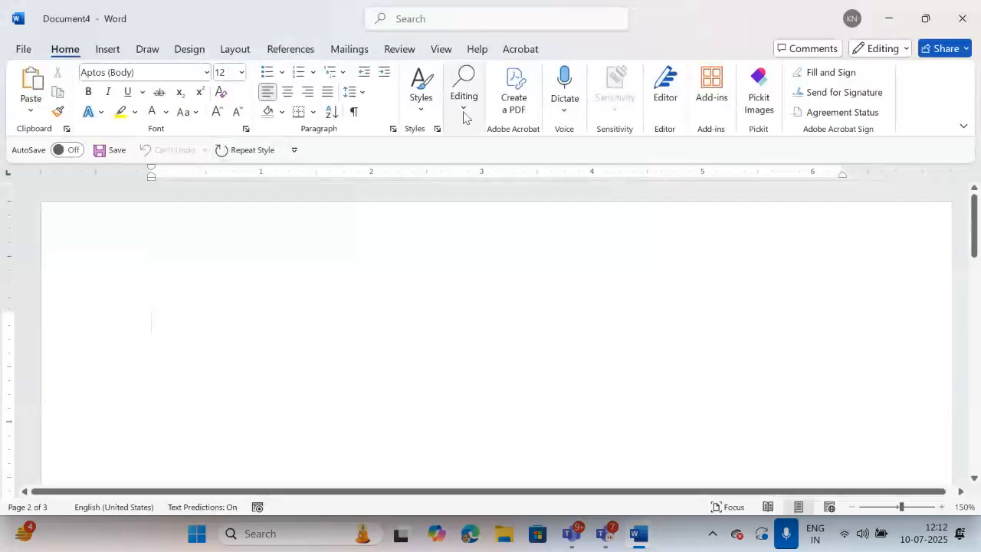
pyautogui.click(420, 114)
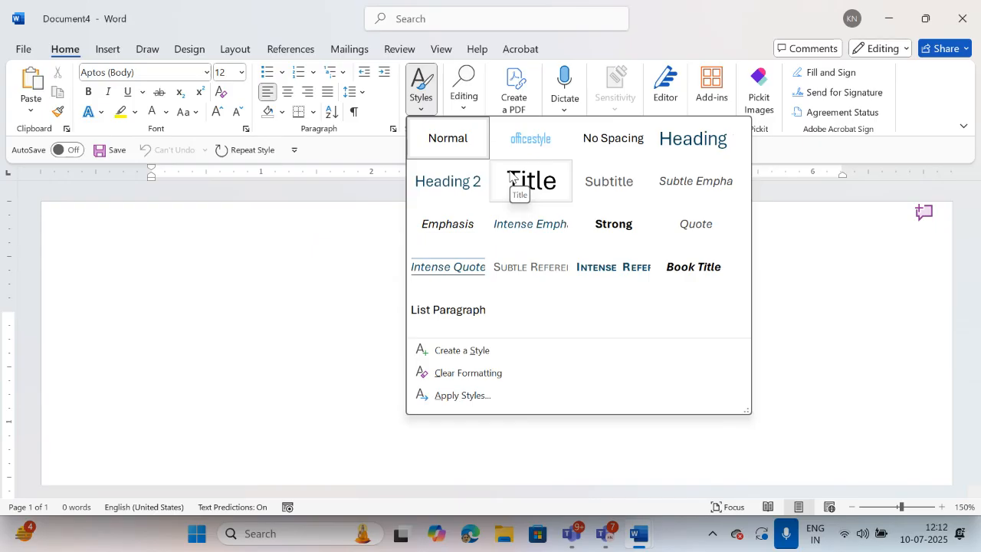
pyautogui.click(964, 15)
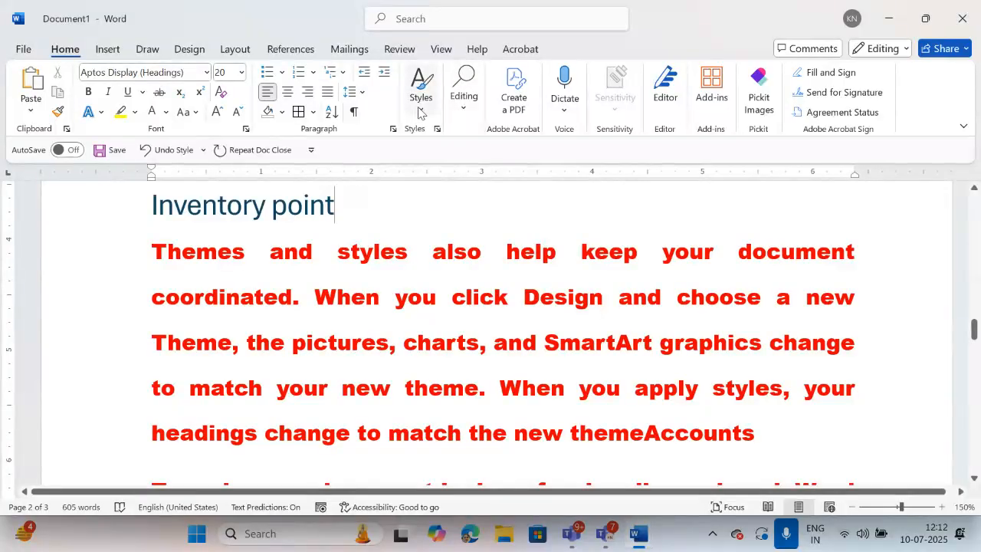
# Modify CMA_Style so it is available in new documents based on this template.
pyautogui.click(421, 89)
pyautogui.rightClick(431, 154)
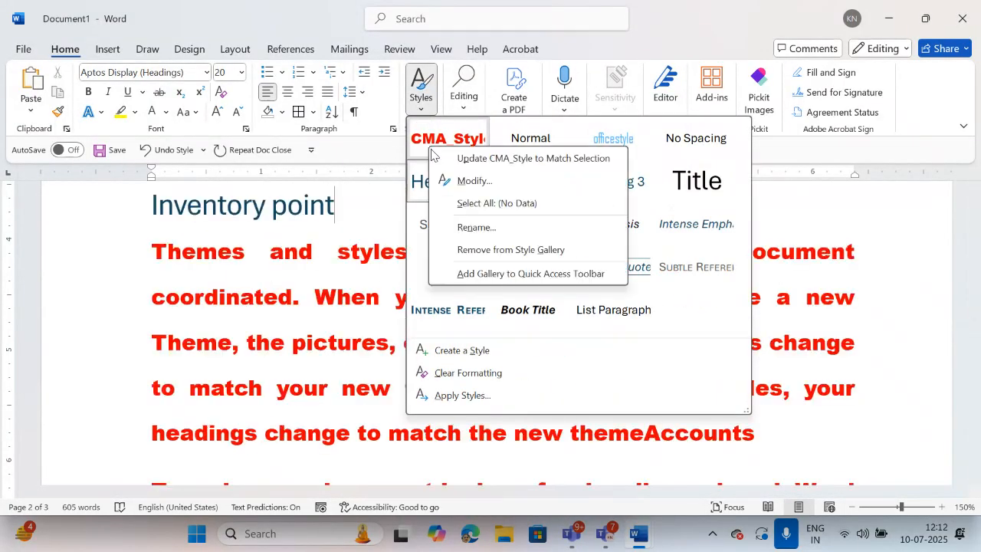
pyautogui.click(454, 184)
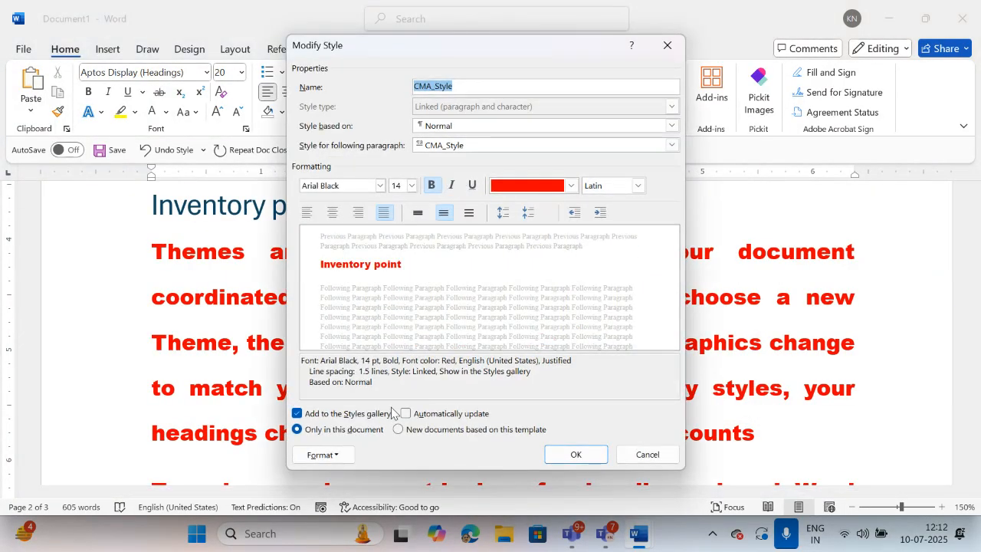
pyautogui.click(399, 430)
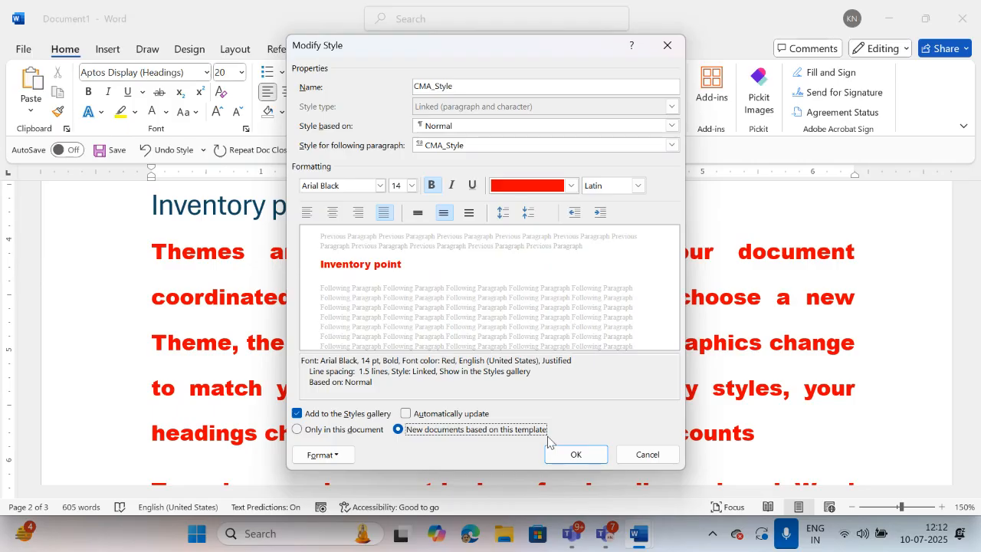
pyautogui.click(577, 455)
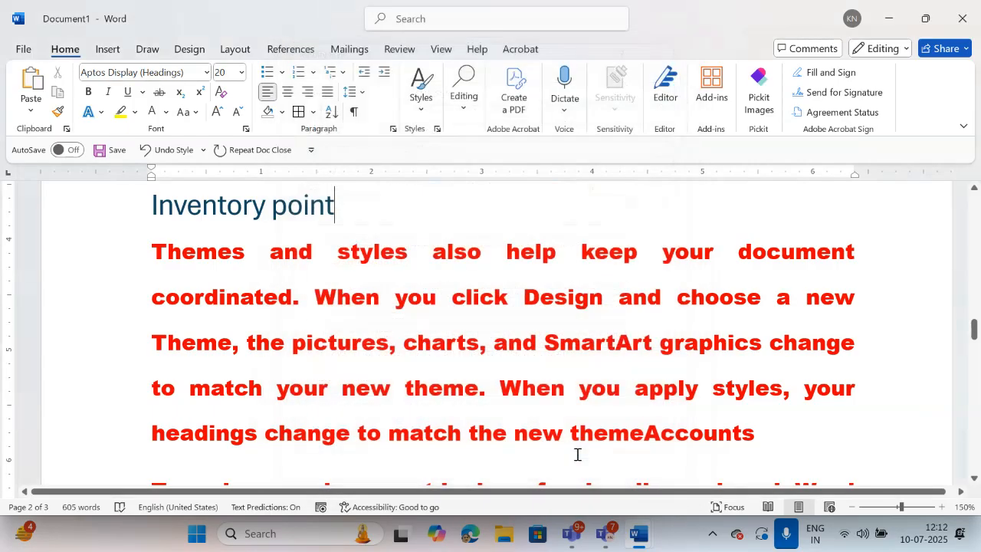
# Save the report as Cost Audit Report in the Word folder on this PC.
pyautogui.hotkey('ctrl', 's')
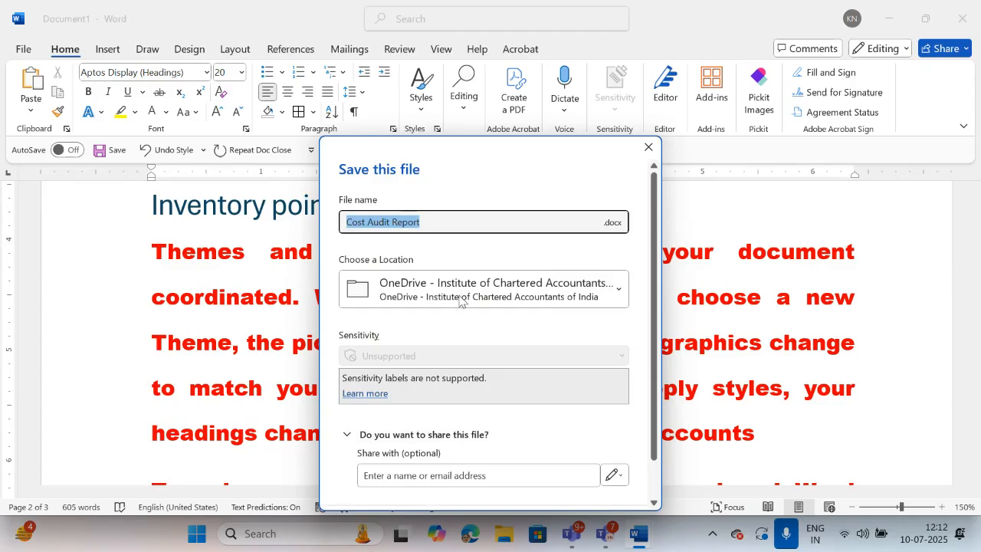
pyautogui.click(459, 301)
pyautogui.click(433, 227)
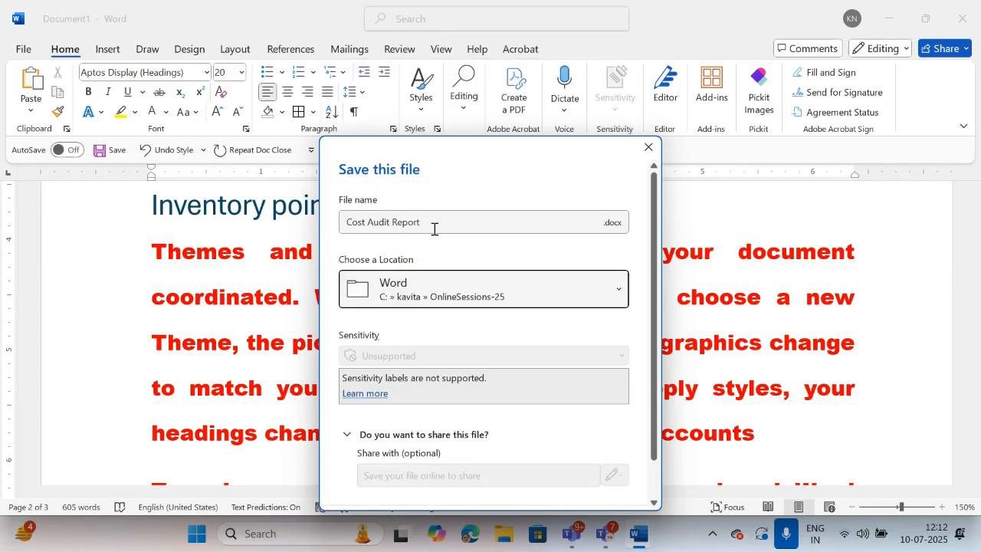
pyautogui.scroll(-2, 656, 426)
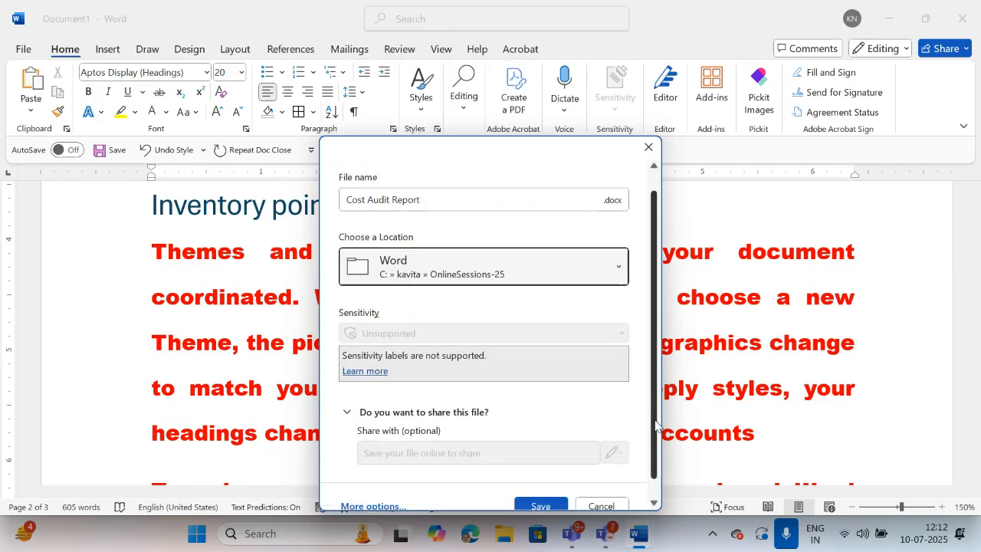
pyautogui.scroll(-2, 656, 426)
pyautogui.click(559, 488)
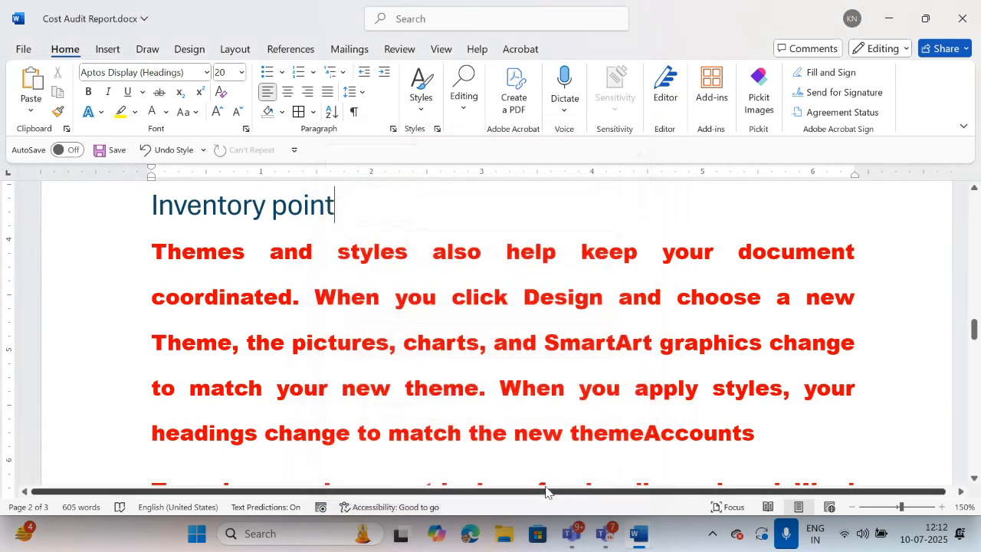
pyautogui.click(24, 48)
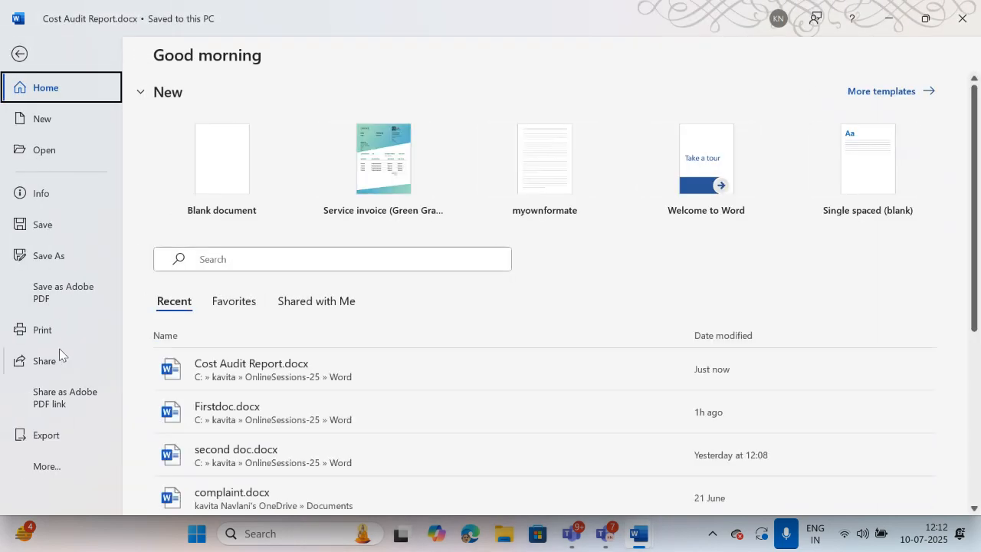
# Close the saved Cost Audit Report and bring Document2 forward.
pyautogui.click(46, 466)
pyautogui.click(193, 411)
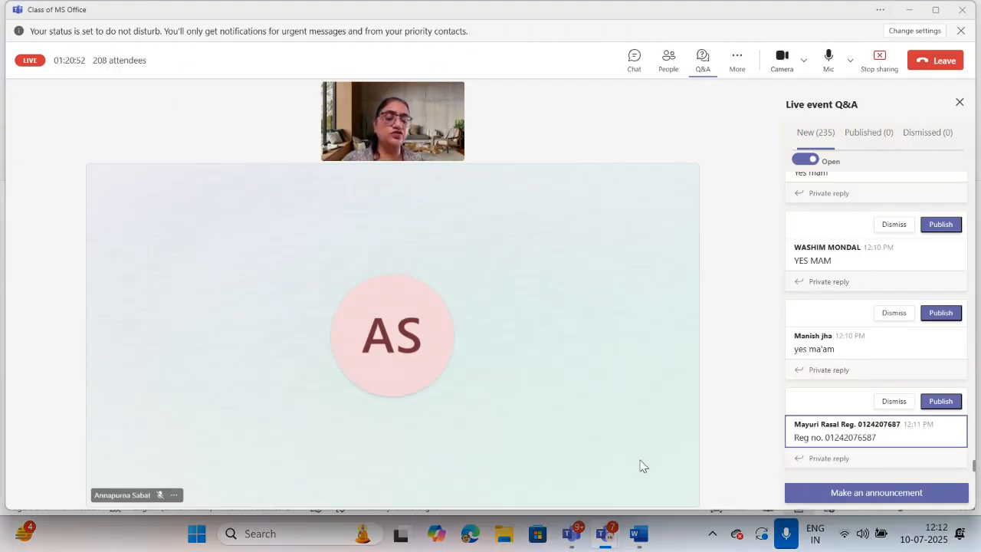
pyautogui.moveTo(638, 534)
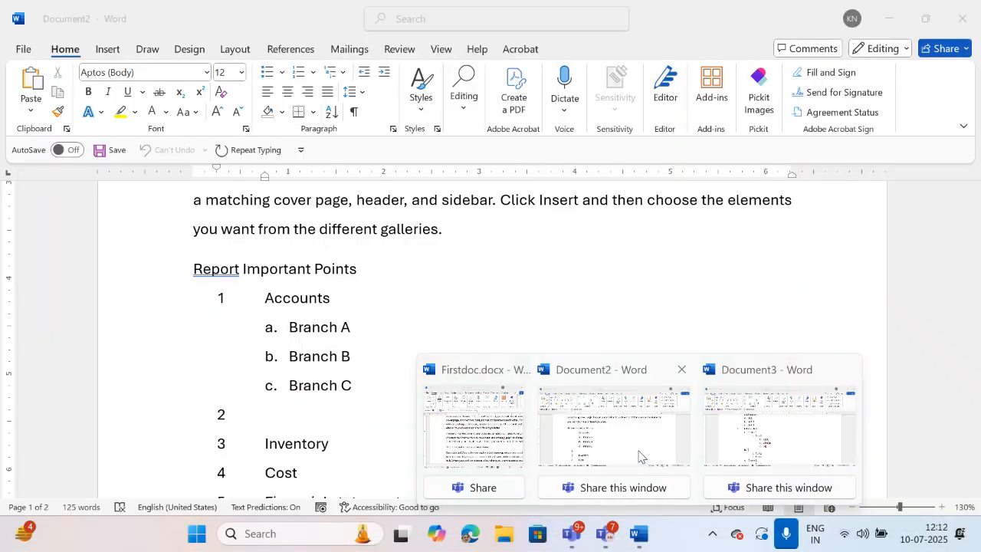
pyautogui.click(639, 457)
pyautogui.click(420, 107)
pyautogui.click(424, 115)
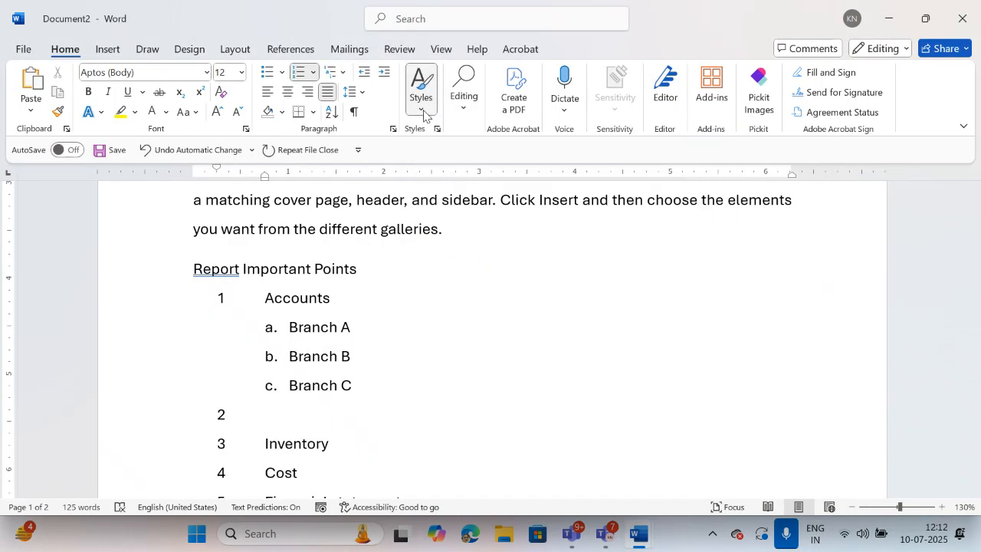
# Create a new blank document and confirm CMA_Style appears in its styles gallery.
pyautogui.click(23, 49)
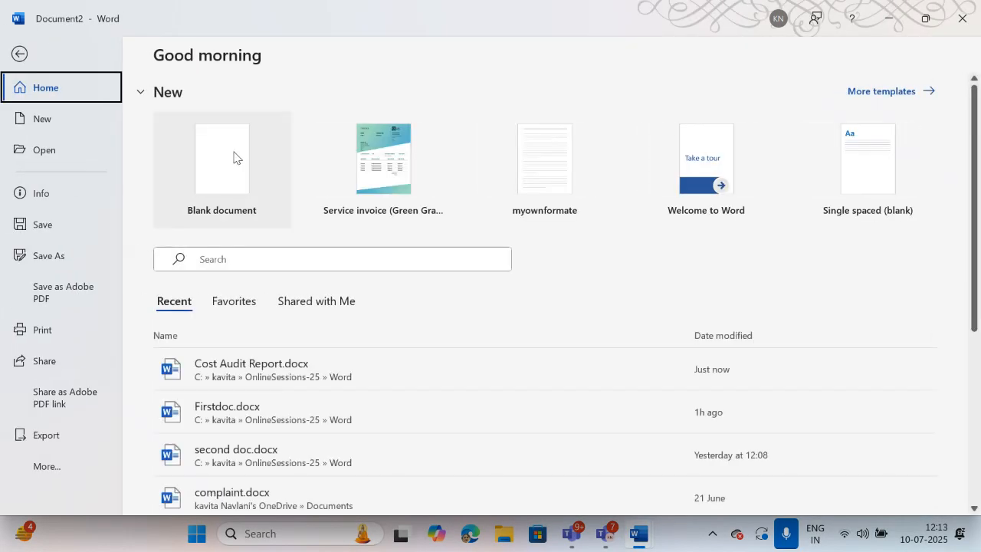
pyautogui.click(234, 157)
pyautogui.click(421, 109)
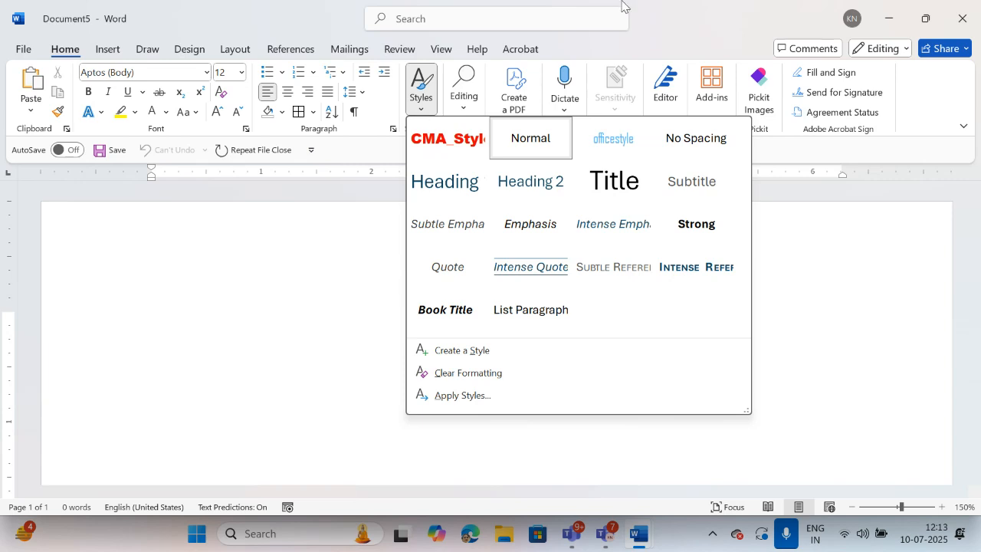
pyautogui.click(568, 521)
# Return to the Class of MS Office Teams event and turn the presenter's camera off.
pyautogui.hotkey('alt', 'Tab')
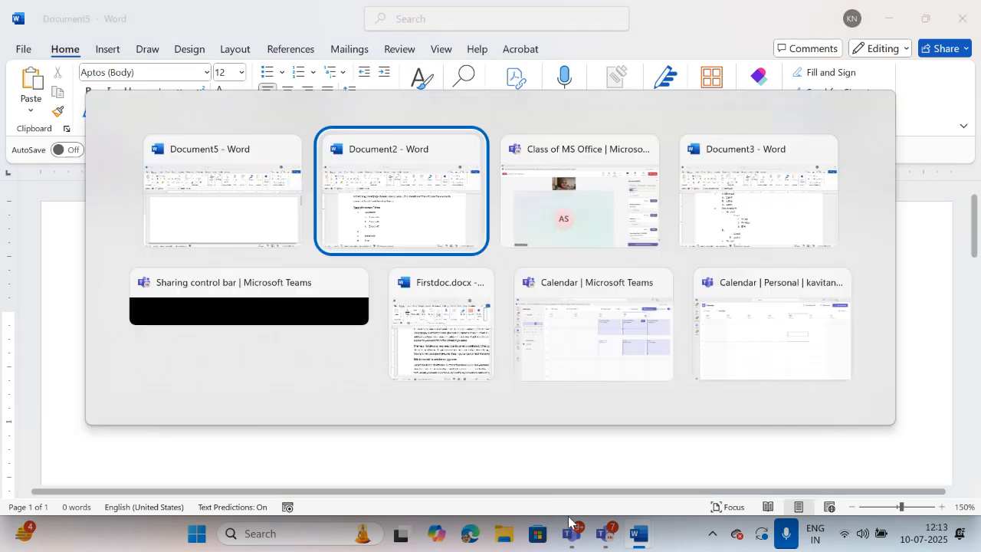
pyautogui.hotkey('alt', 'Tab')
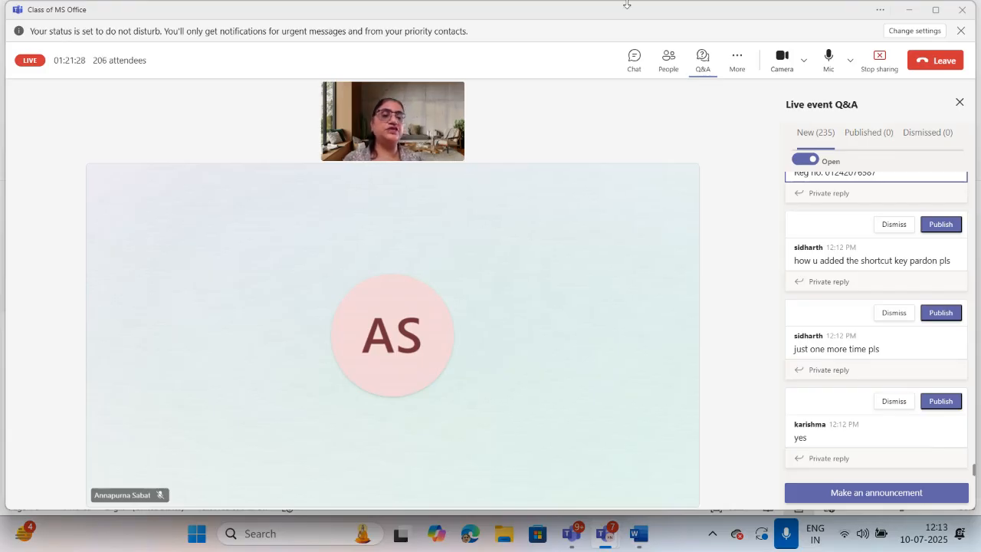
pyautogui.click(779, 70)
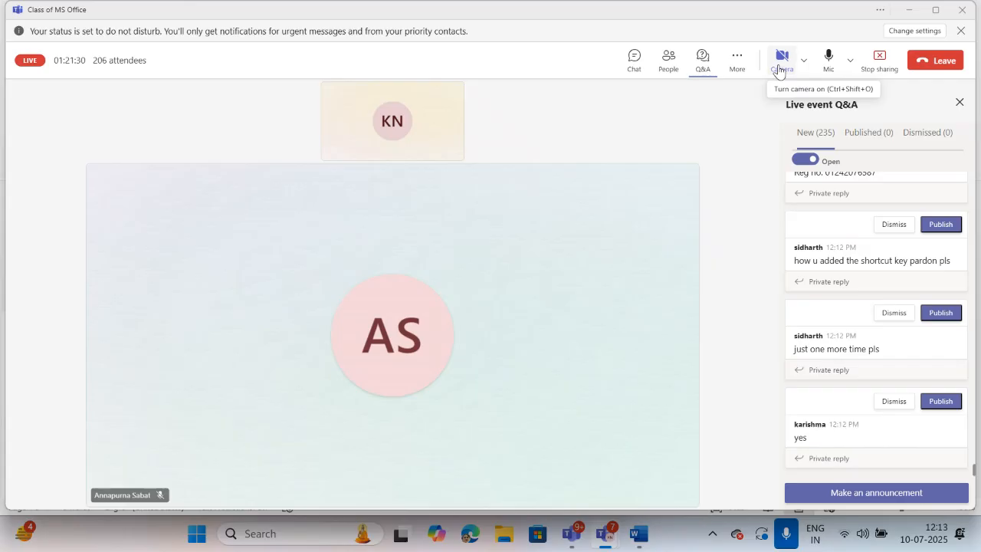
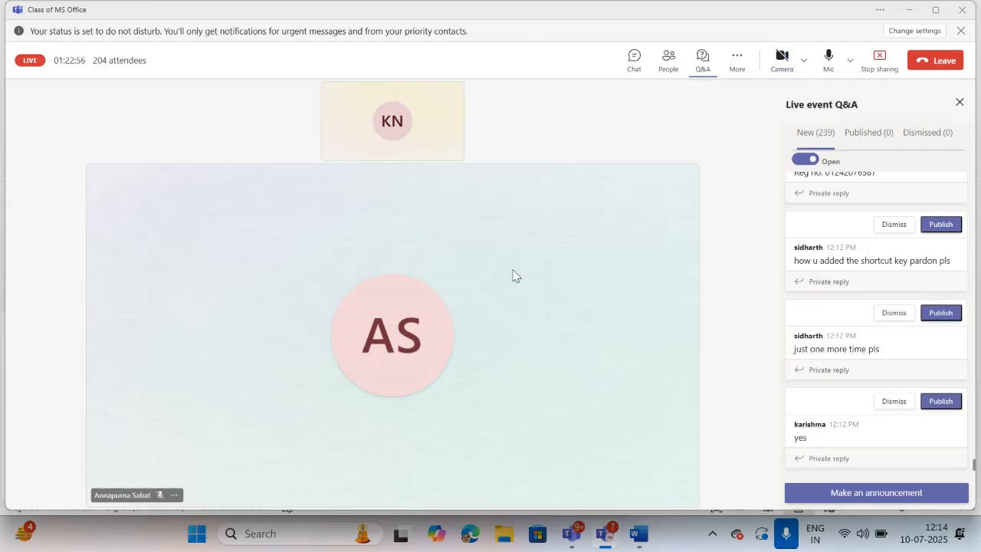
# Turn the Teams camera on for the live class, then bring up the blank Document5 in Word.
pyautogui.click(782, 69)
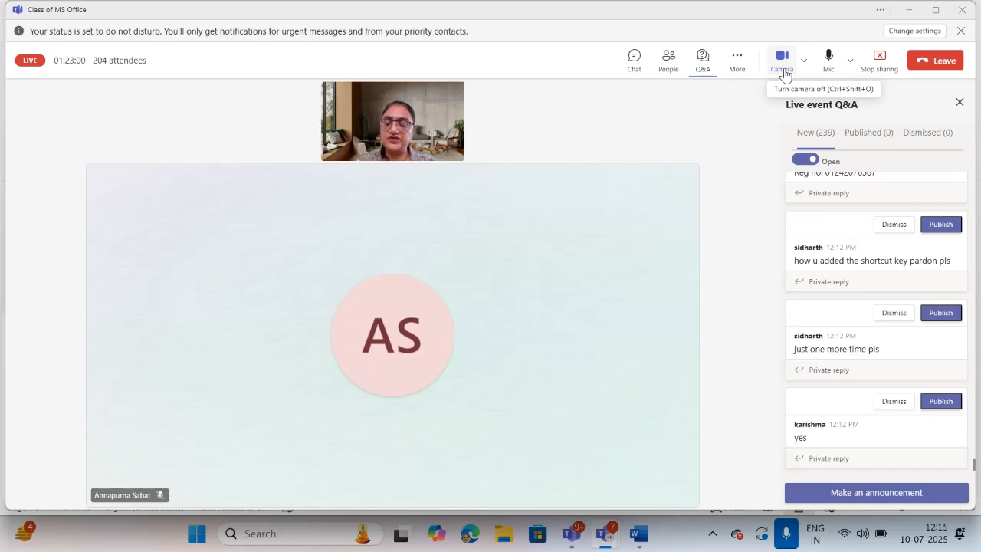
pyautogui.hotkey('alt', 'Tab')
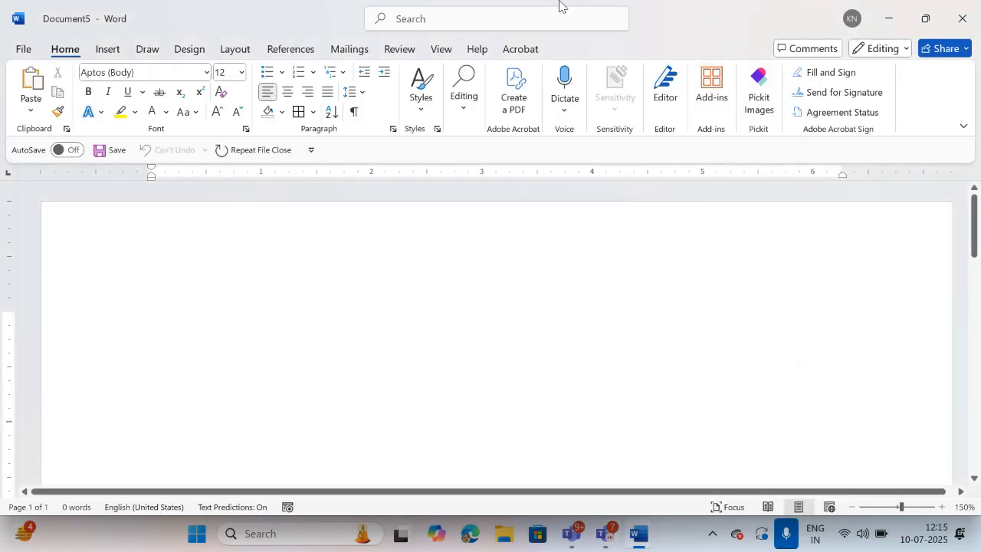
# Start a new style named k_style from the Styles gallery and open its full formatting options.
pyautogui.click(429, 104)
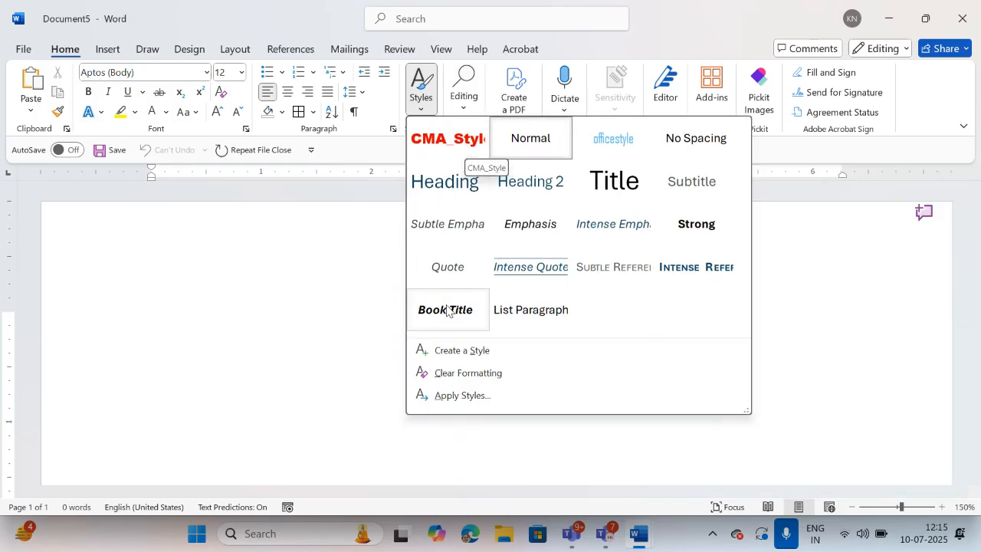
pyautogui.click(460, 356)
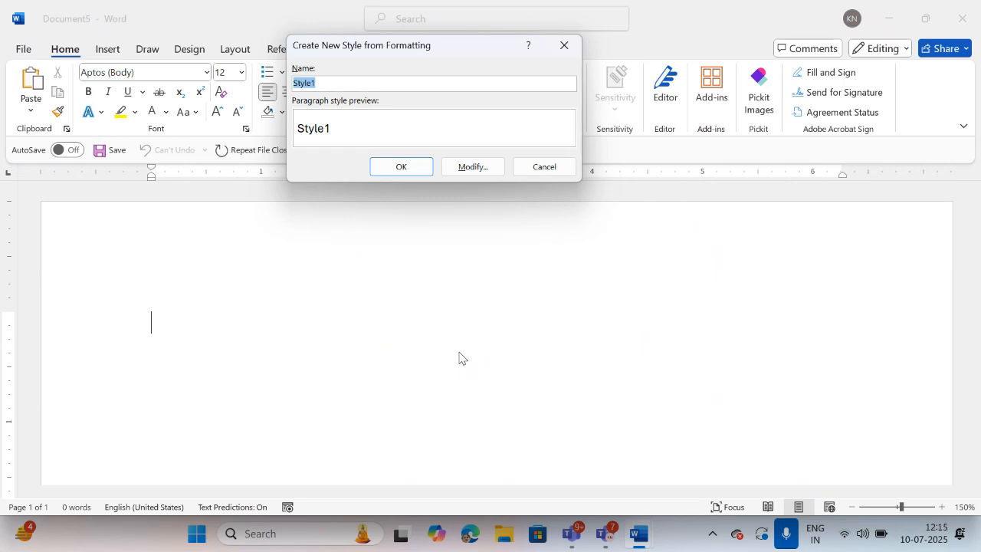
pyautogui.write('k_s')
pyautogui.click(490, 167)
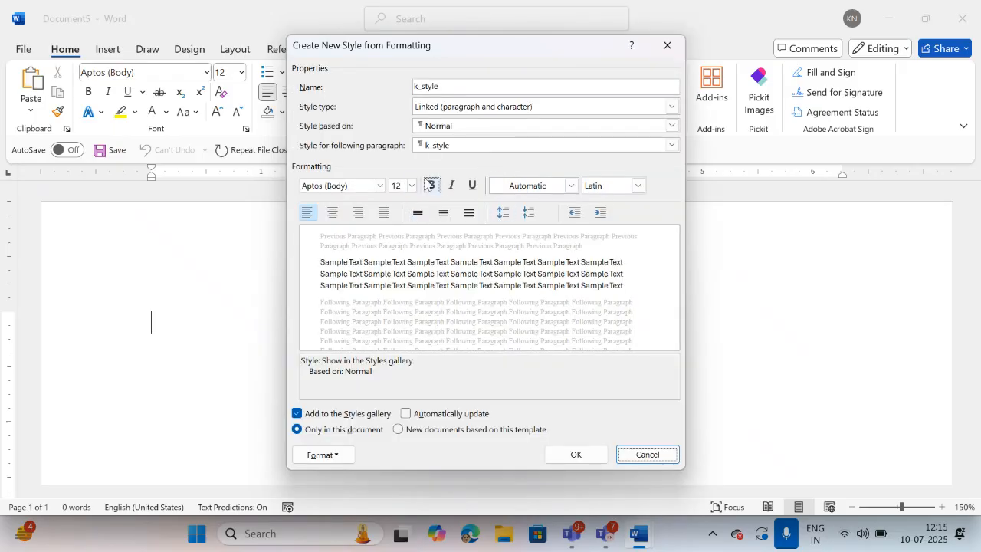
# Give k_style Arial Black 14 pt bold, blue Accent 1, justified alignment and double spacing.
pyautogui.click(380, 185)
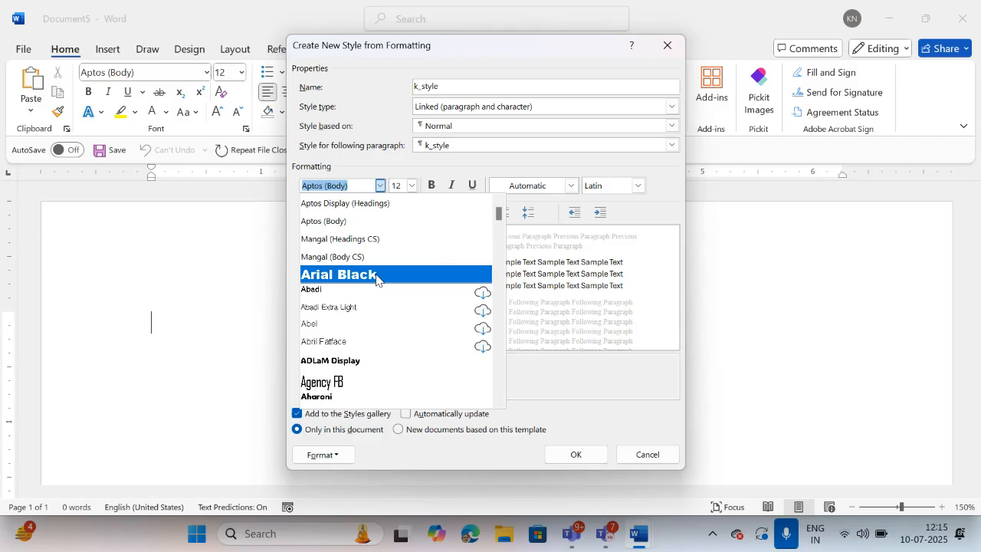
pyautogui.click(375, 279)
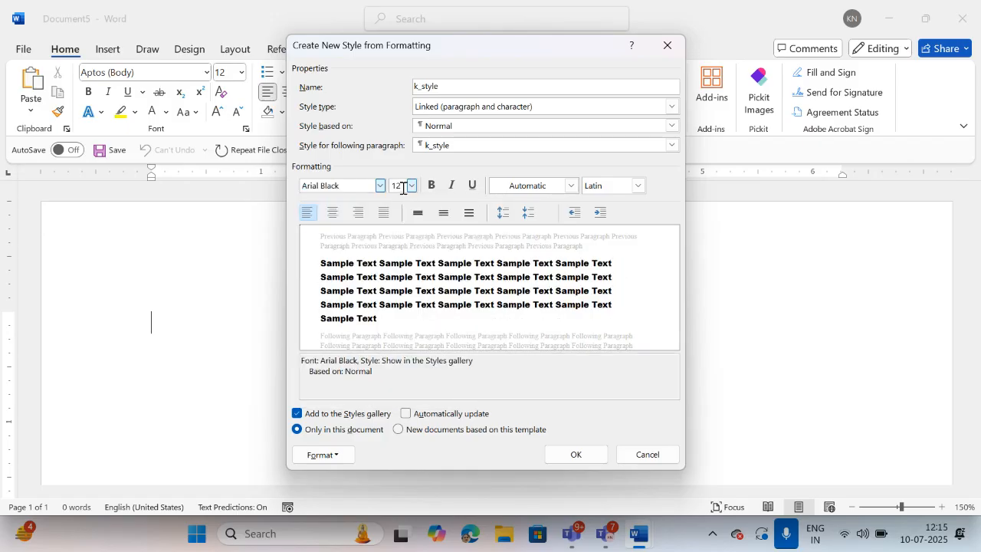
pyautogui.doubleClick(403, 188)
pyautogui.write('14')
pyautogui.click(432, 186)
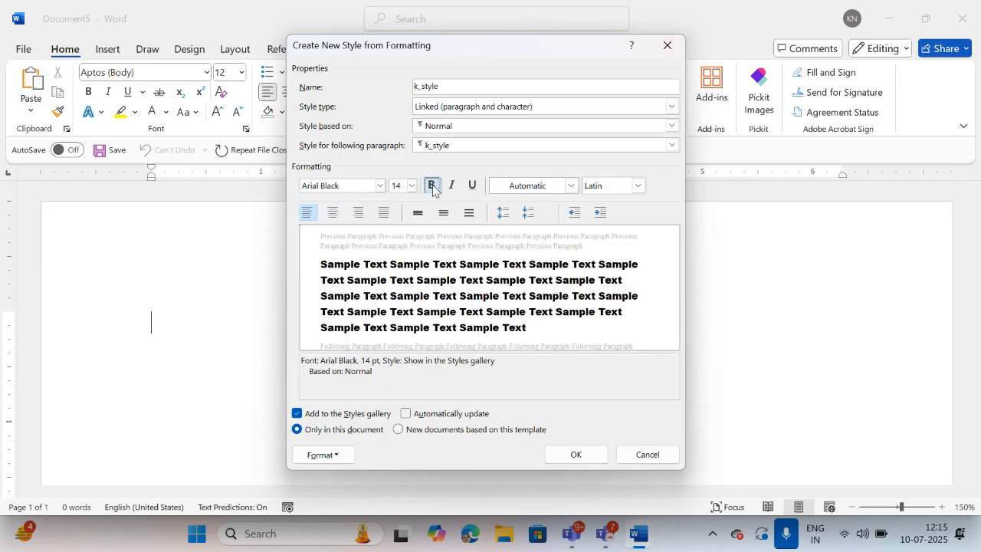
pyautogui.click(572, 185)
pyautogui.click(590, 320)
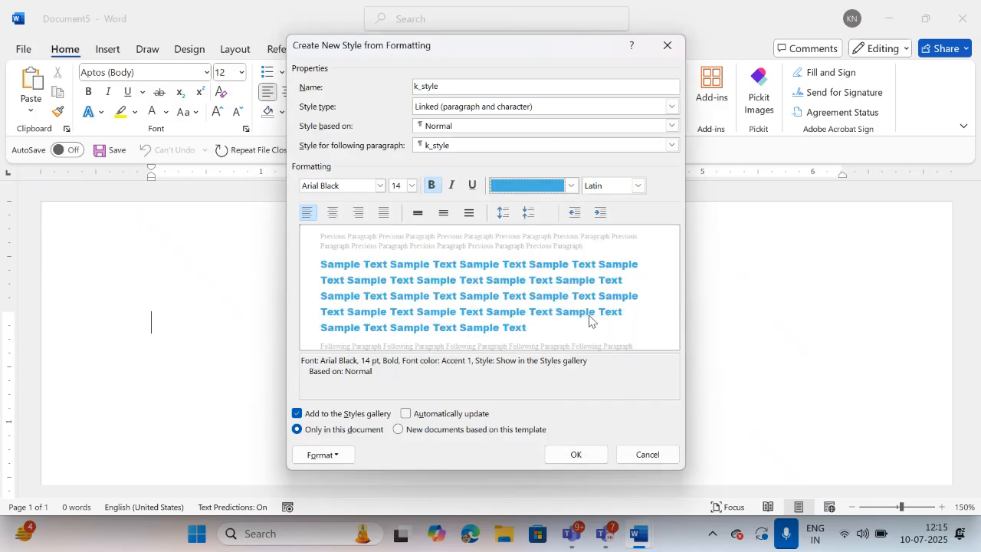
pyautogui.click(385, 213)
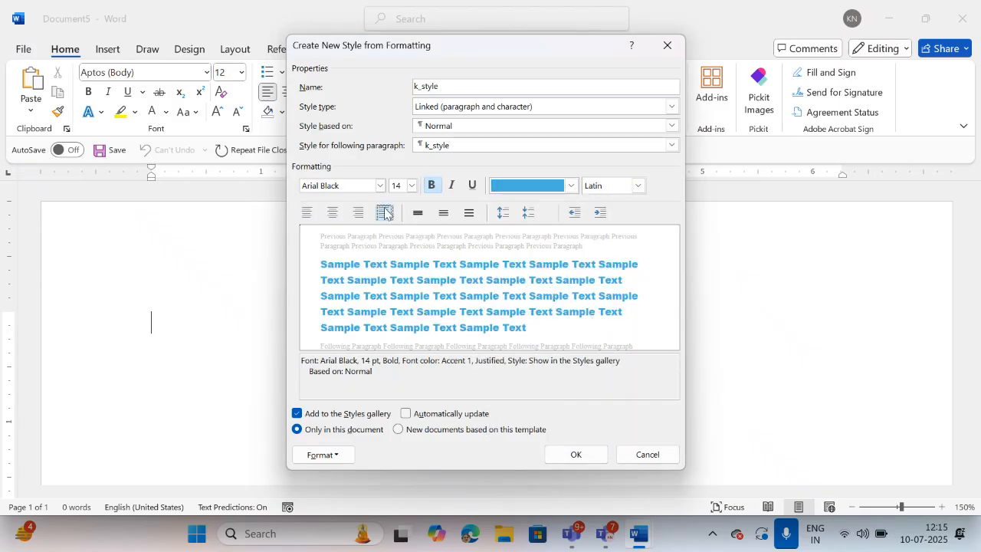
pyautogui.click(469, 213)
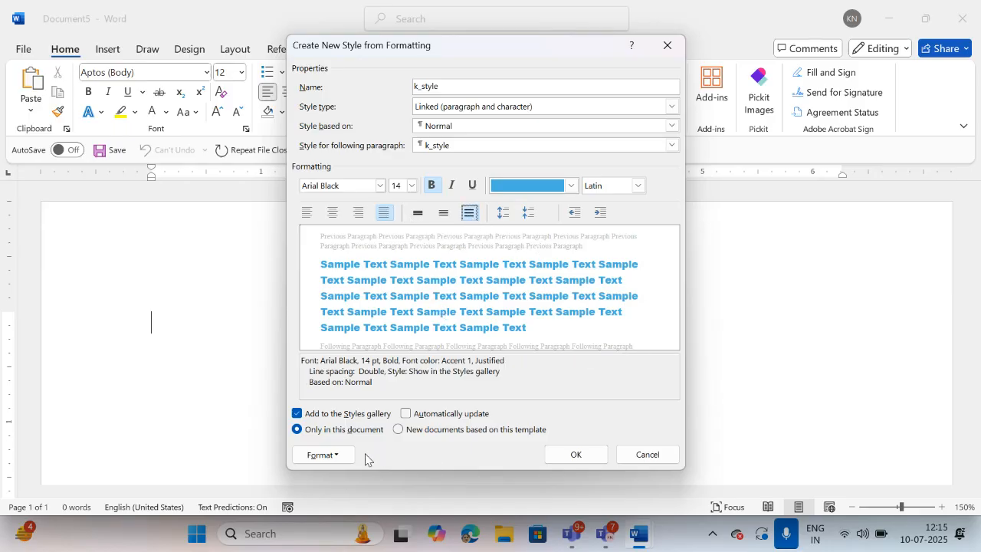
pyautogui.click(338, 457)
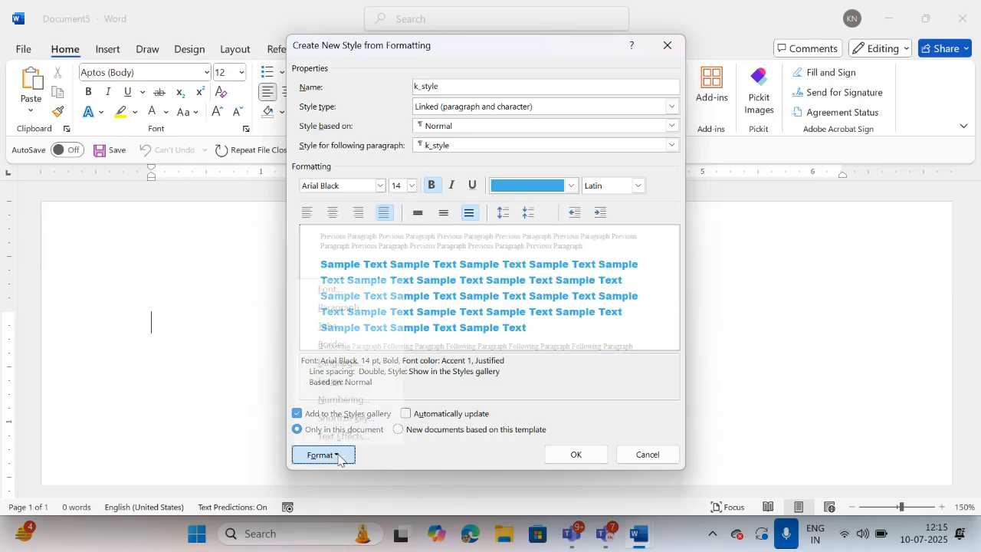
# Assign Ctrl+Y to k_style and save it for new documents based on this template.
pyautogui.click(352, 419)
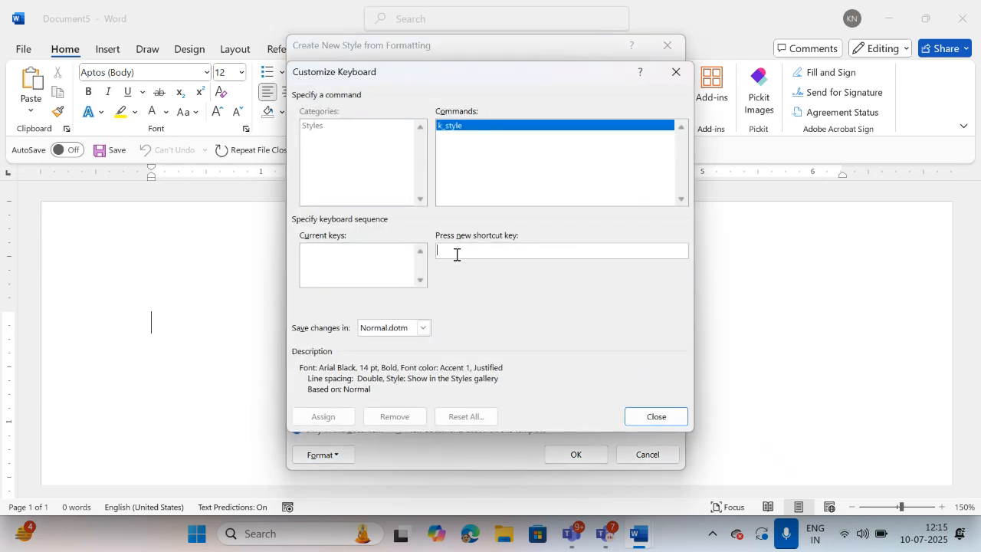
pyautogui.hotkey('ctrl', 'y')
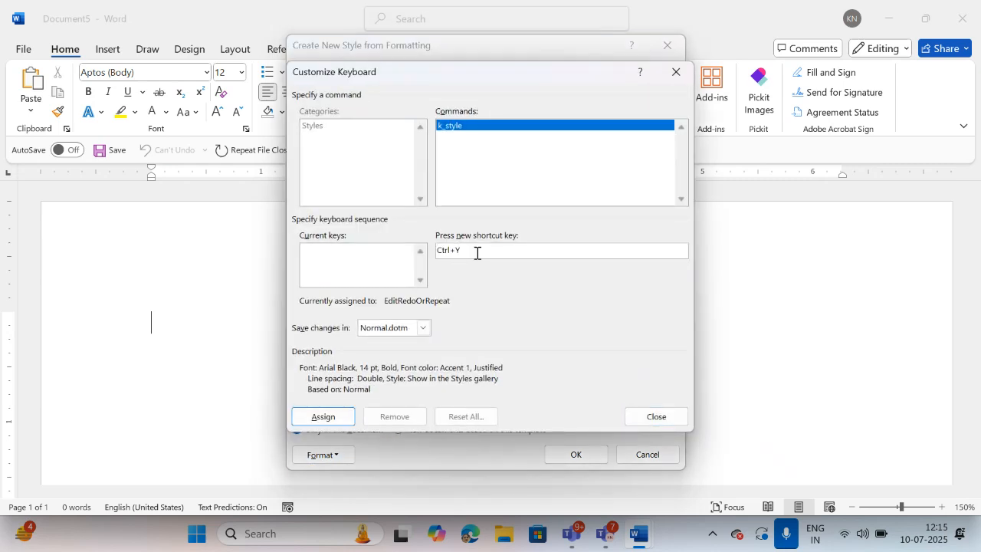
pyautogui.click(334, 419)
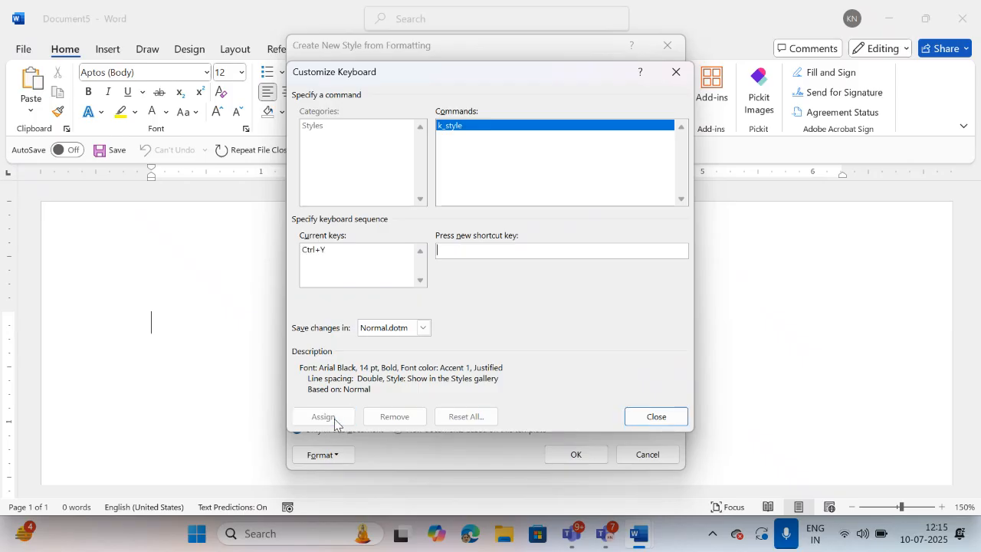
pyautogui.click(655, 417)
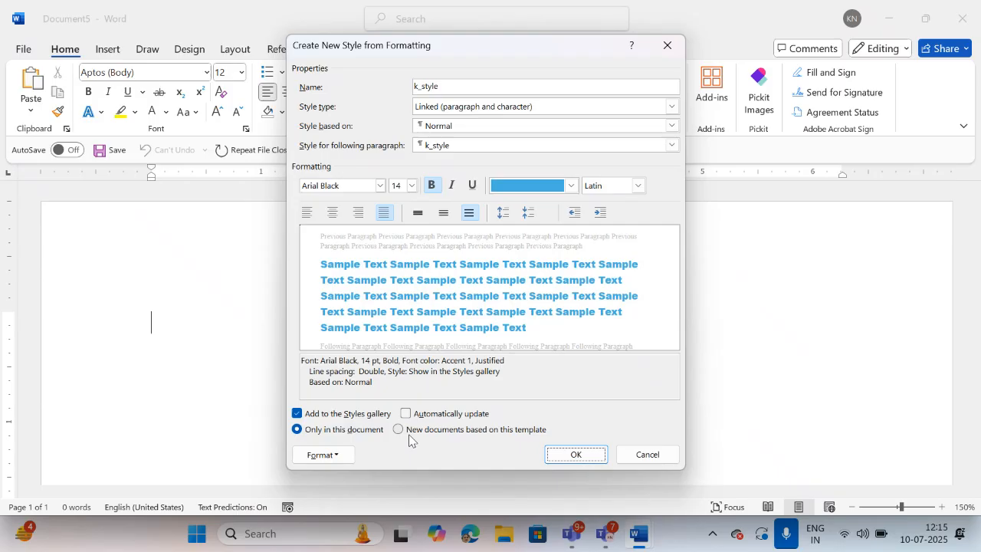
pyautogui.click(401, 431)
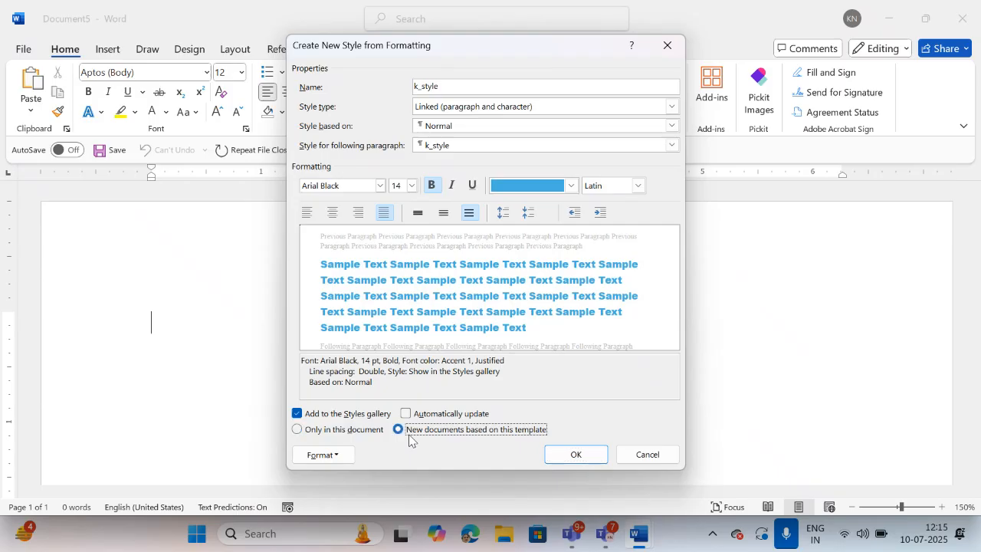
pyautogui.click(576, 454)
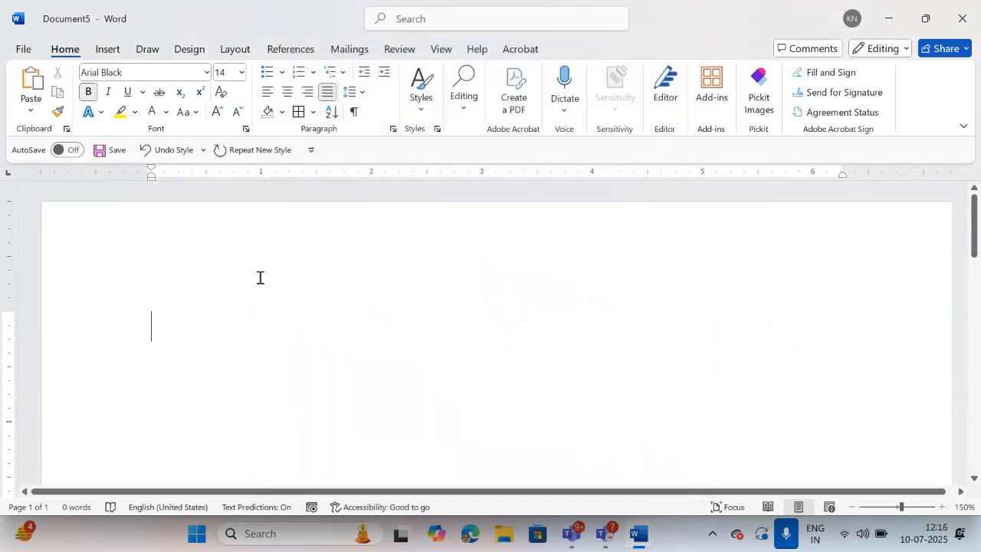
# Confirm k_style is in the gallery, generate sample text with =rand(), and select the last paragraph.
pyautogui.click(420, 111)
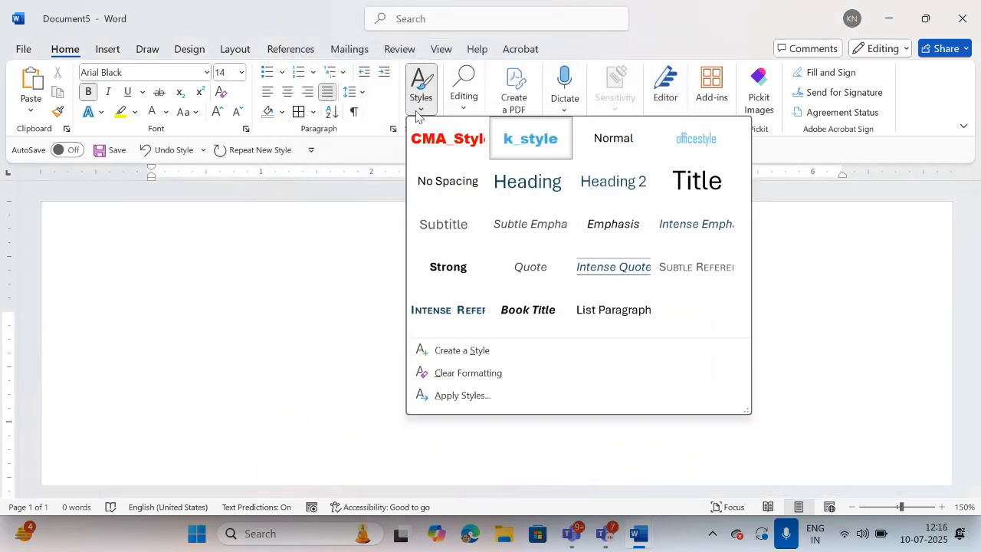
pyautogui.click(284, 346)
pyautogui.write('=rand()')
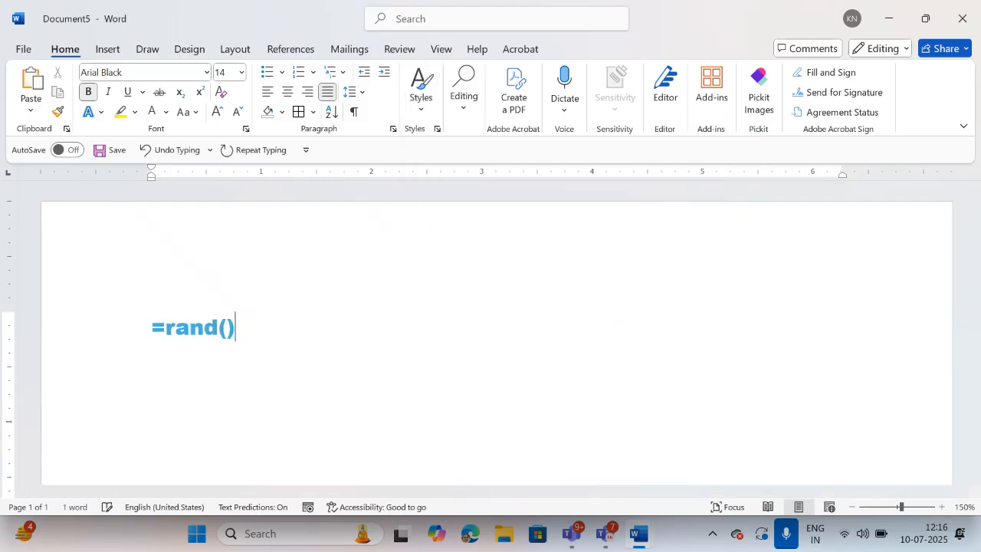
pyautogui.press('Return')
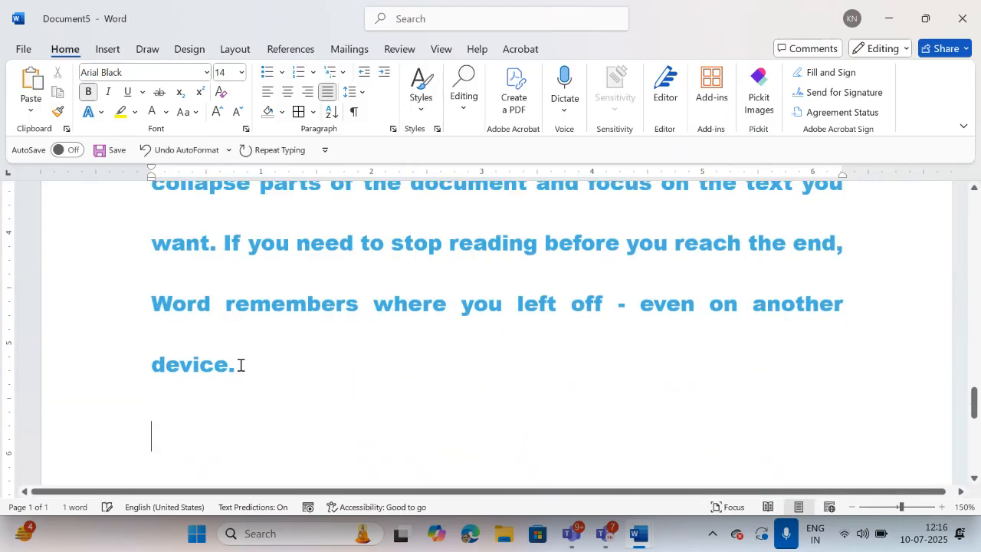
pyautogui.moveTo(240, 373); pyautogui.dragTo(117, 189)
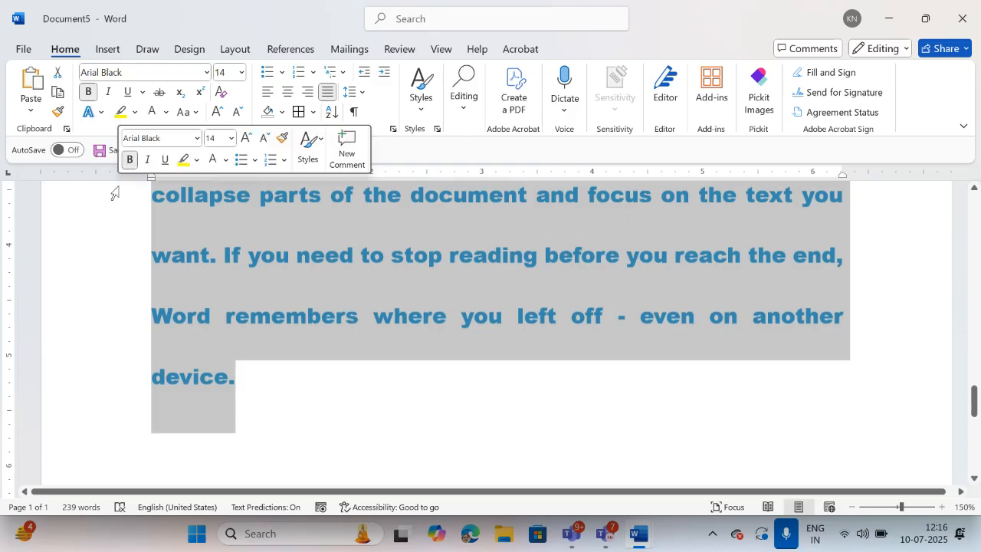
# Reset the selected sample paragraph to the Normal style using the Apply Styles pane.
pyautogui.hotkey('ctrl', 'shift', 's')
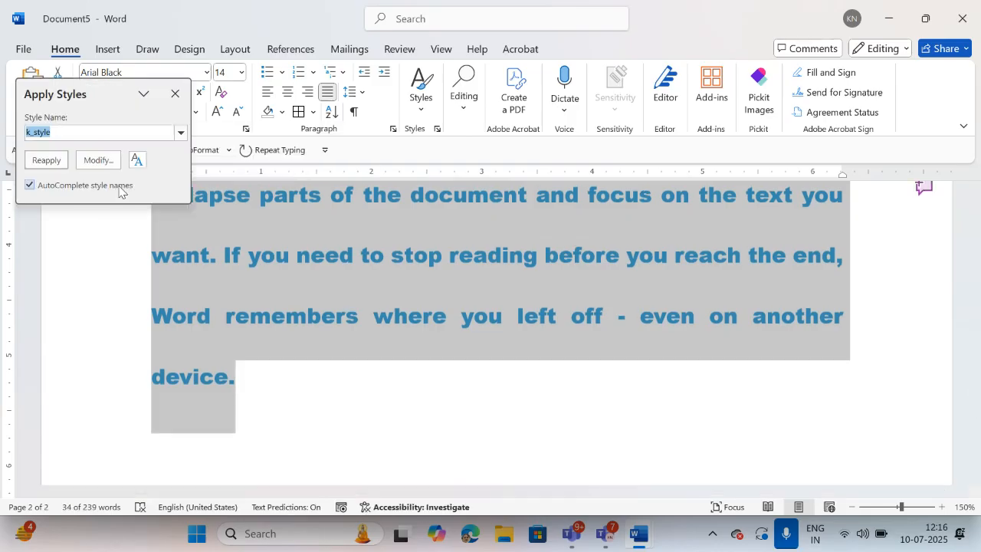
pyautogui.press('Return')
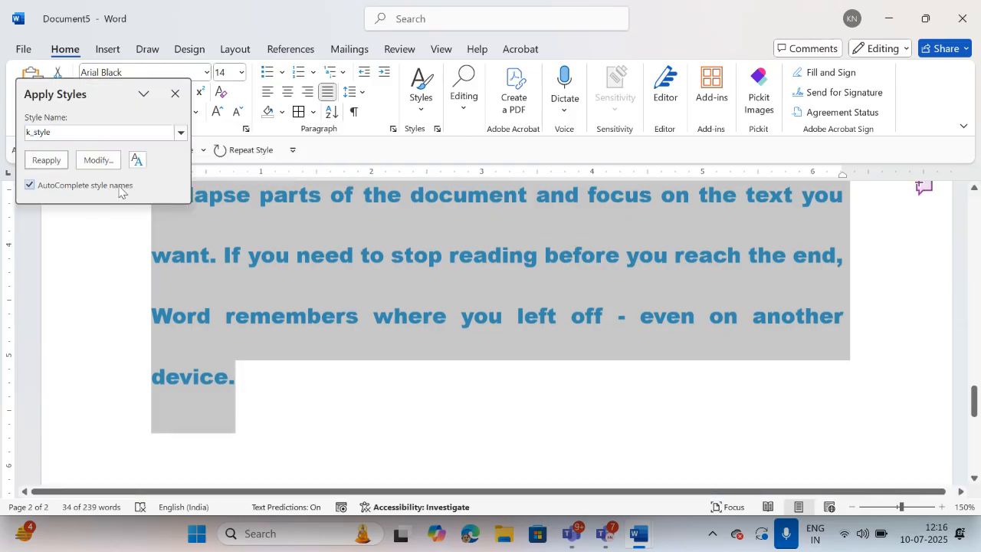
pyautogui.click(61, 130)
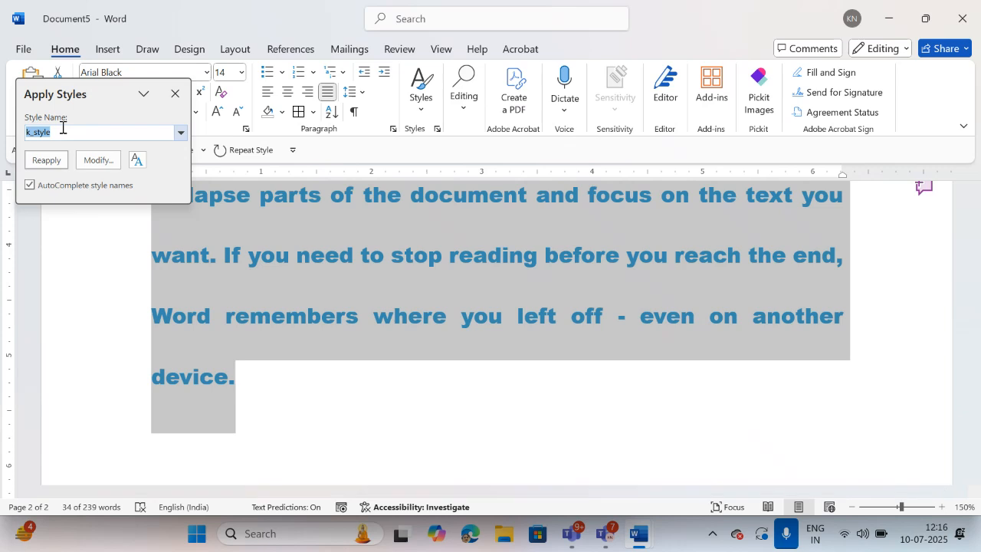
pyautogui.write('Normal')
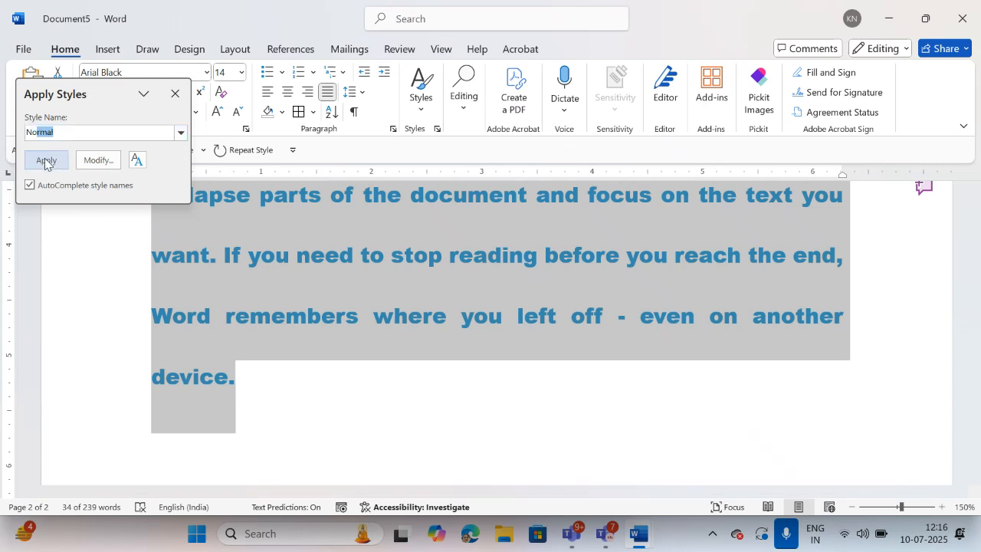
pyautogui.click(46, 161)
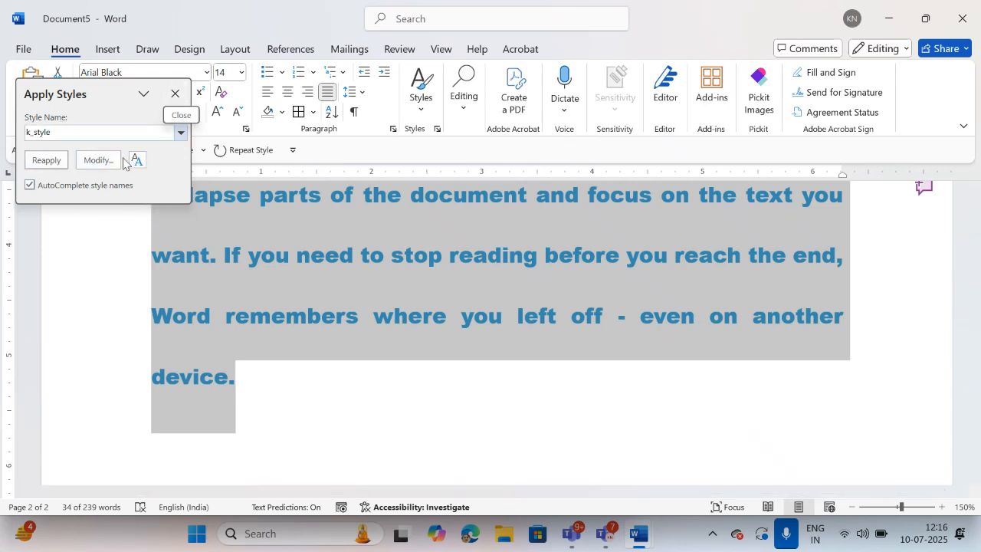
pyautogui.click(153, 131)
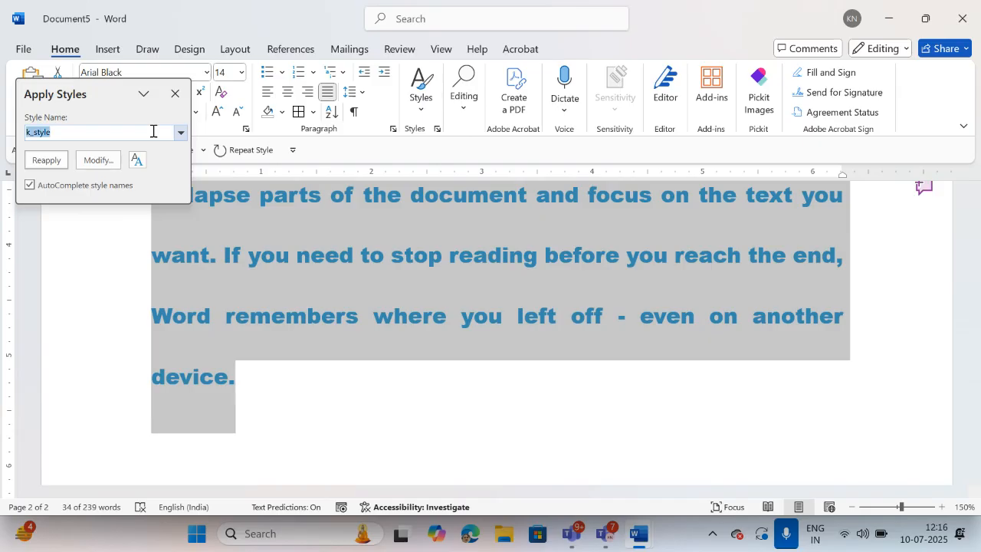
pyautogui.write('Normal')
pyautogui.press('Return')
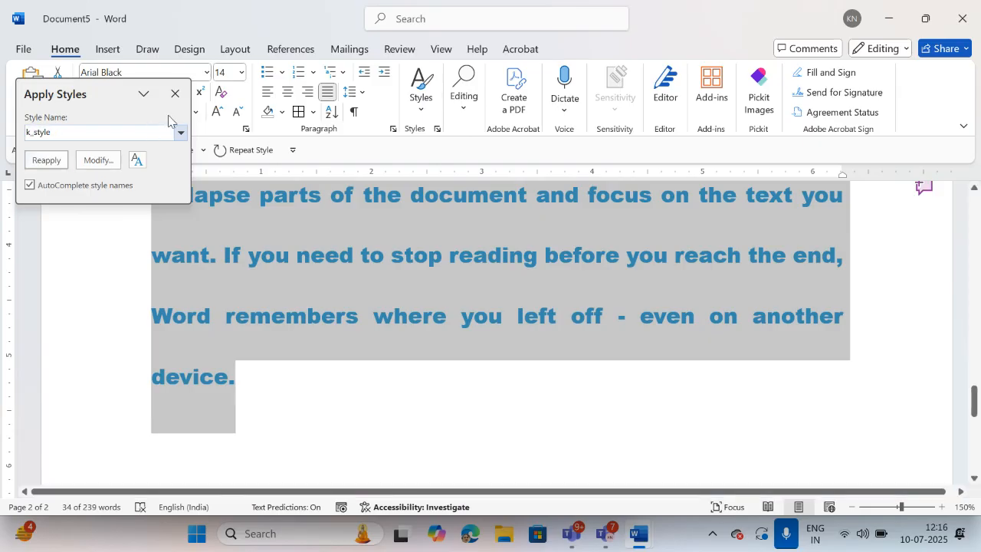
pyautogui.click(174, 94)
pyautogui.click(290, 285)
# Set the text to Normal, then apply k_style to the whole 'Reading is easier' paragraph with Ctrl+Y.
pyautogui.scroll(3, 290, 284)
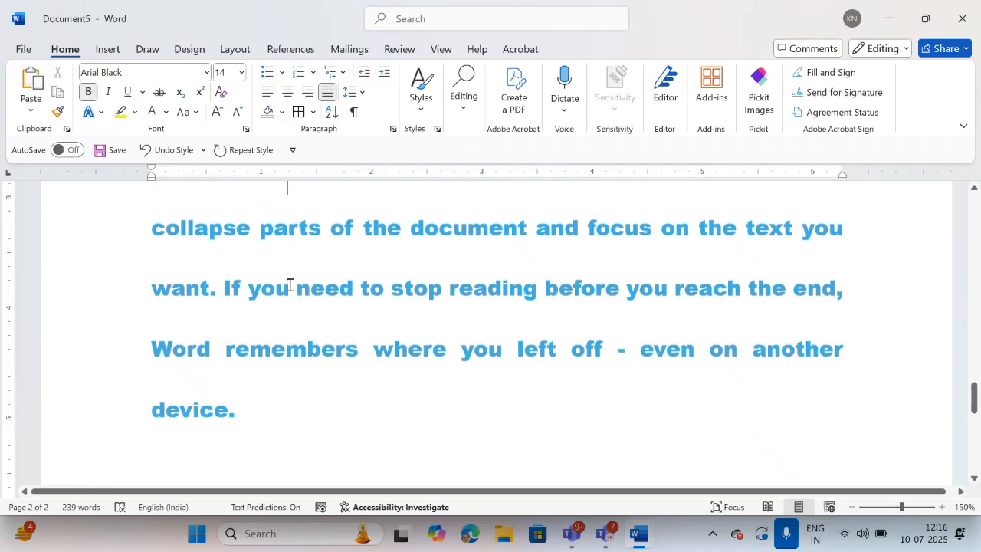
pyautogui.click(151, 196)
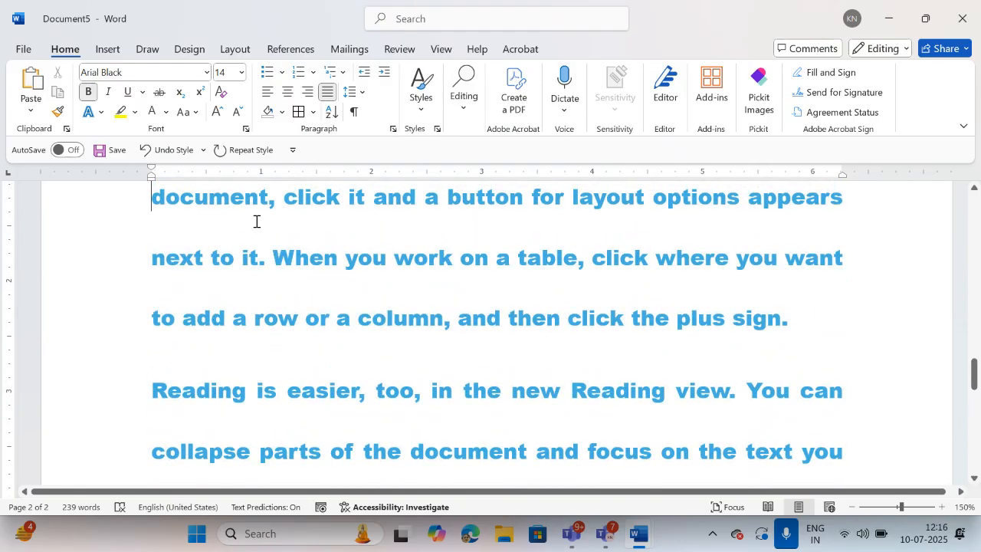
pyautogui.keyDown('shift'); pyautogui.click(456, 394); pyautogui.keyUp('shift')
pyautogui.click(421, 86)
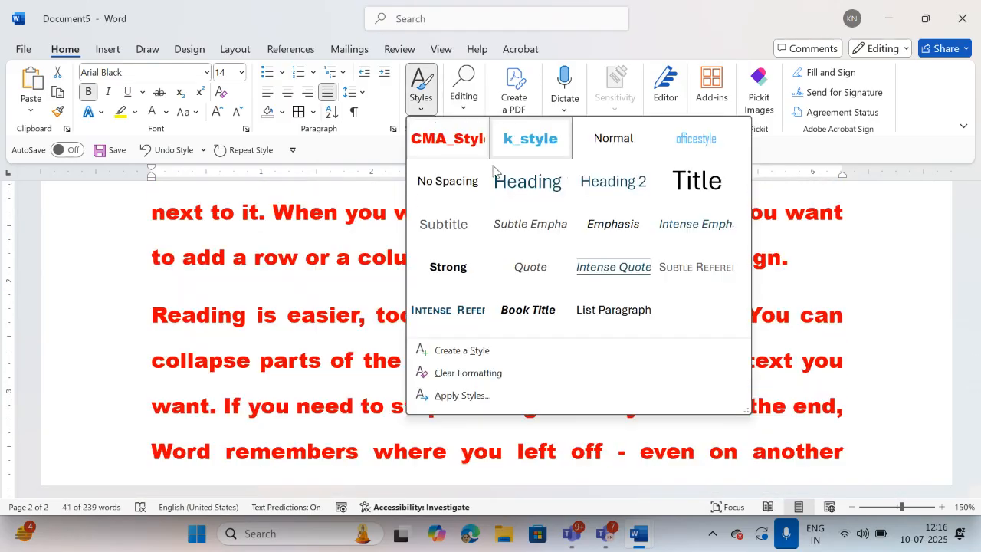
pyautogui.click(604, 138)
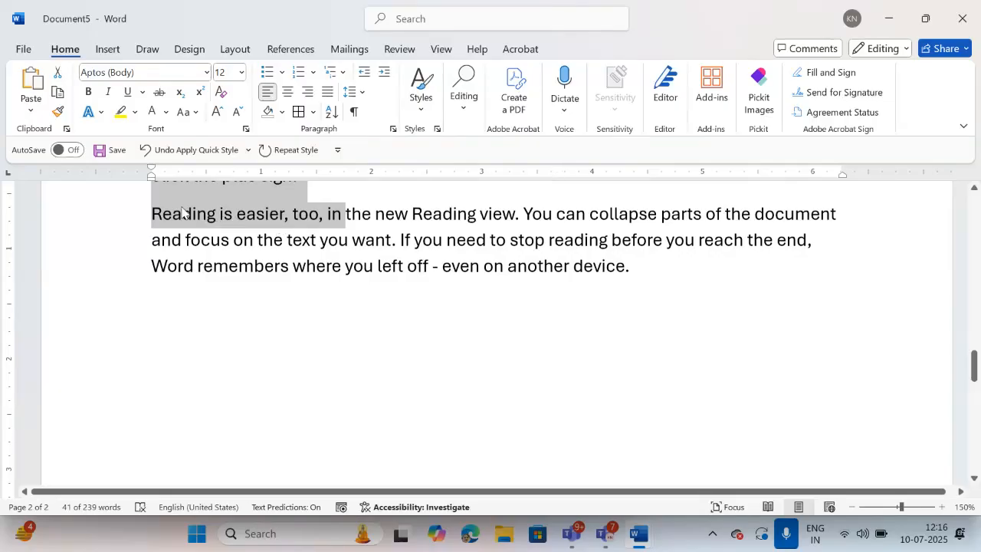
pyautogui.click(150, 213)
pyautogui.moveTo(152, 214); pyautogui.dragTo(624, 268)
pyautogui.hotkey('ctrl', 'y')
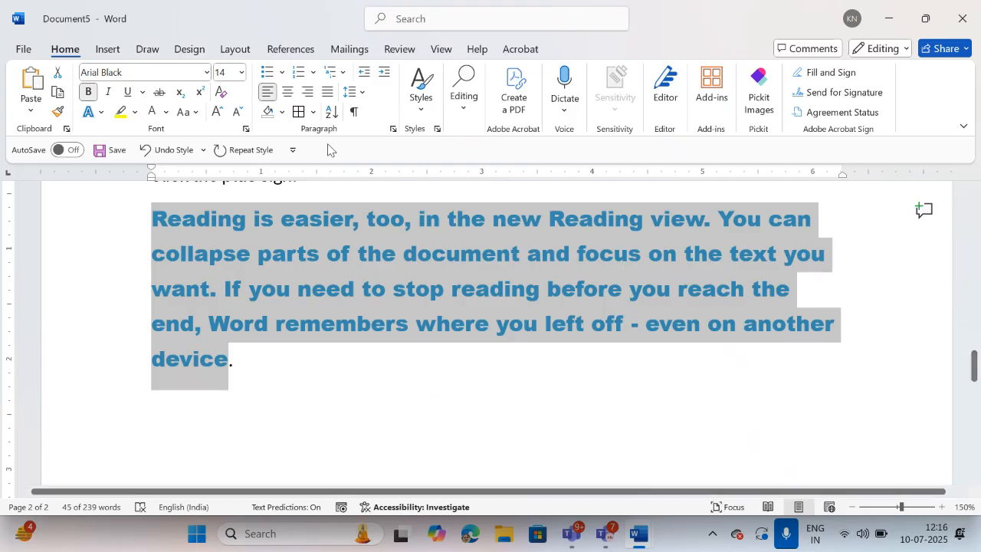
# Save the document to the OneDrive Aarchi folder as 'Video provides a powerful way to help you prove your point.docx'.
pyautogui.click(24, 51)
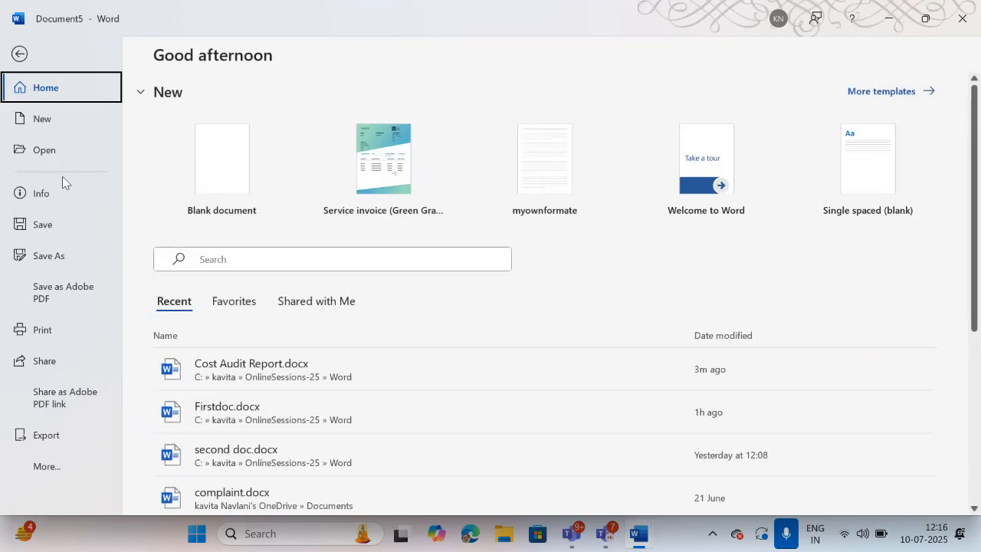
pyautogui.click(77, 249)
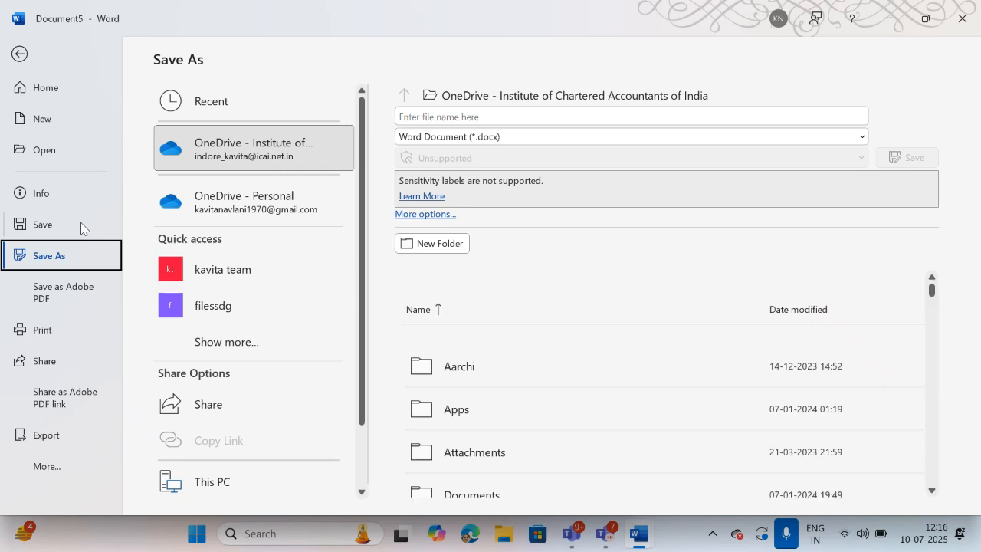
pyautogui.click(80, 223)
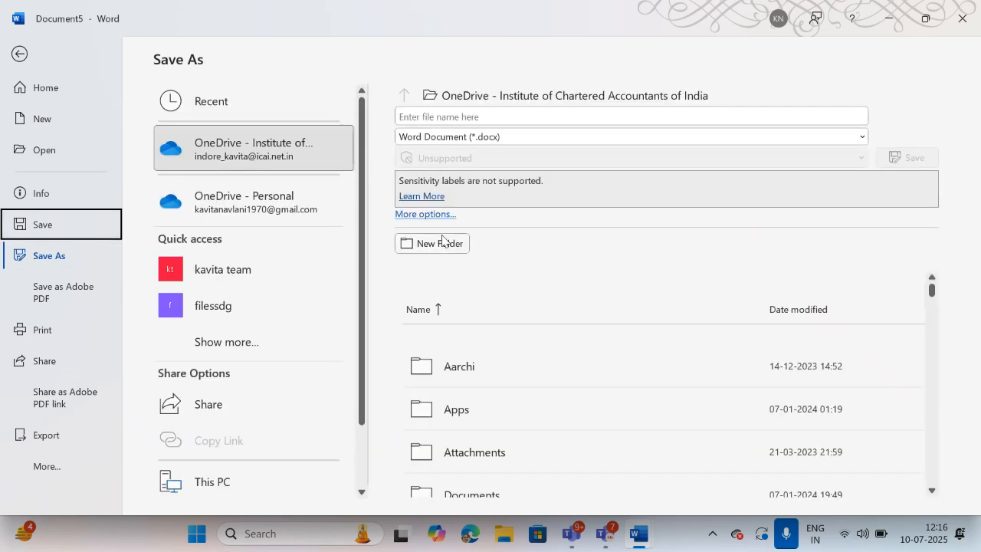
pyautogui.click(433, 100)
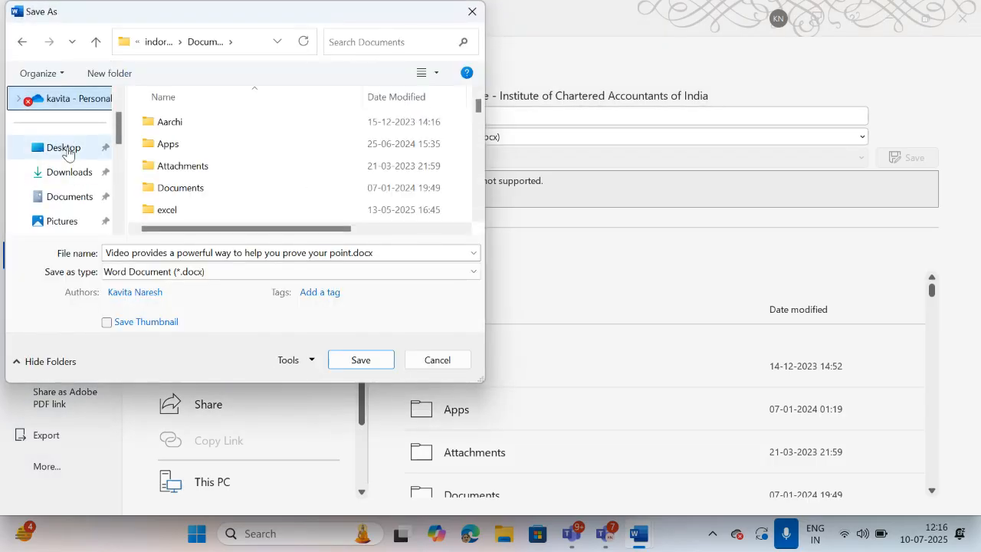
pyautogui.click(172, 119)
pyautogui.click(366, 359)
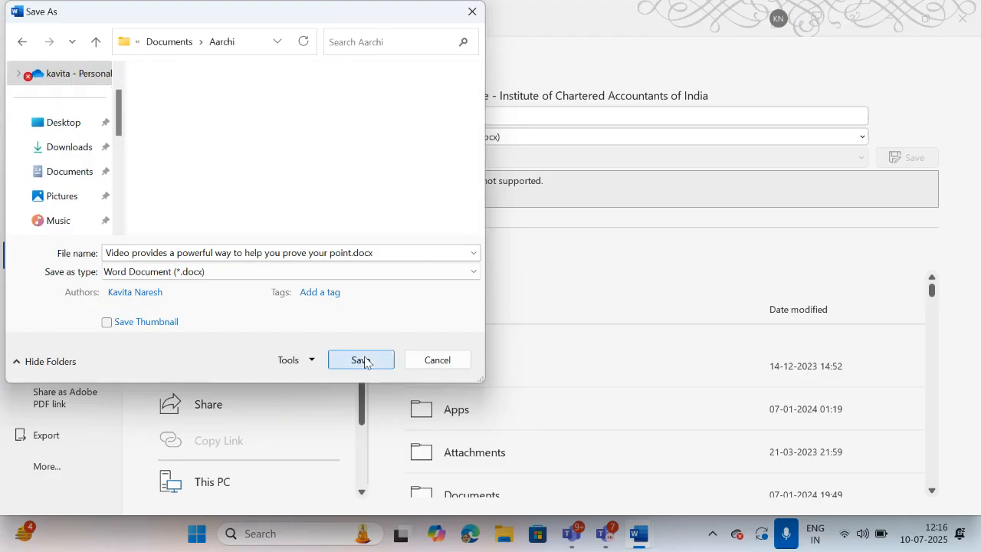
pyautogui.click(364, 360)
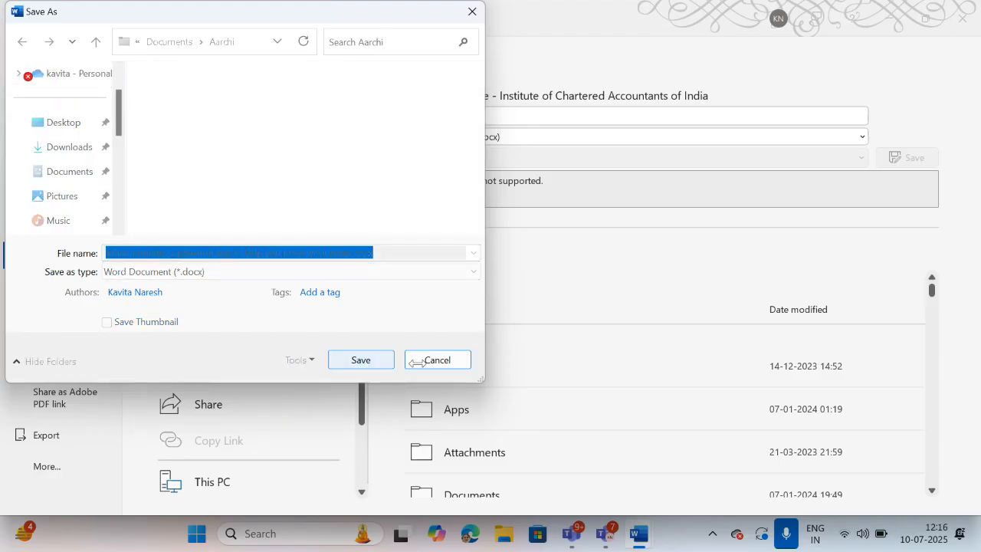
pyautogui.click(377, 364)
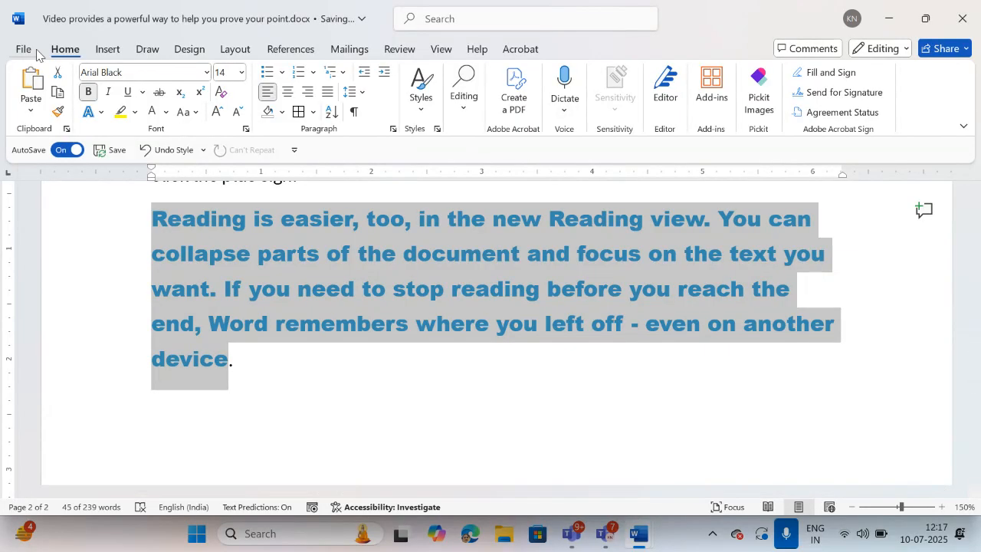
# Create a new blank Document6, check its styles gallery, and switch to the Teams live class.
pyautogui.click(35, 48)
pyautogui.click(202, 138)
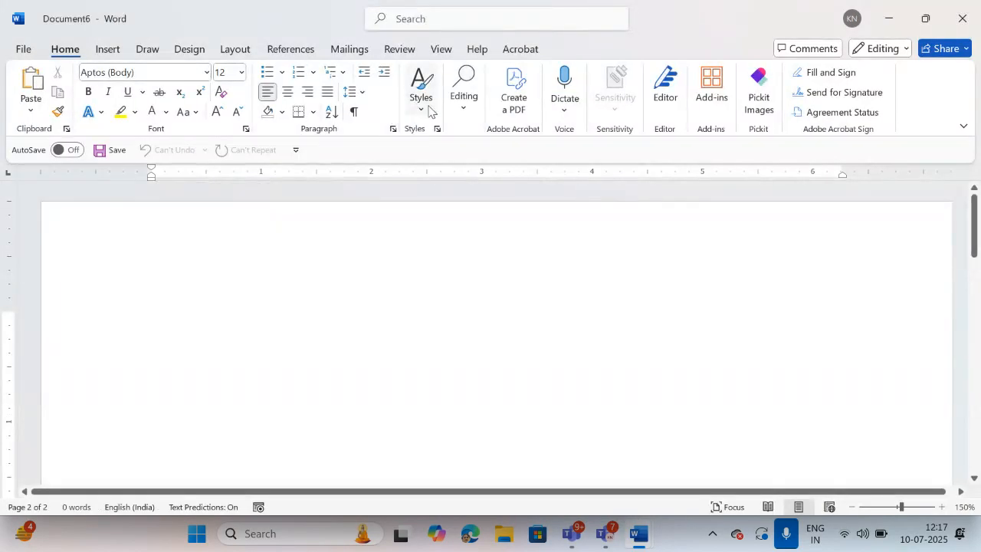
pyautogui.click(429, 109)
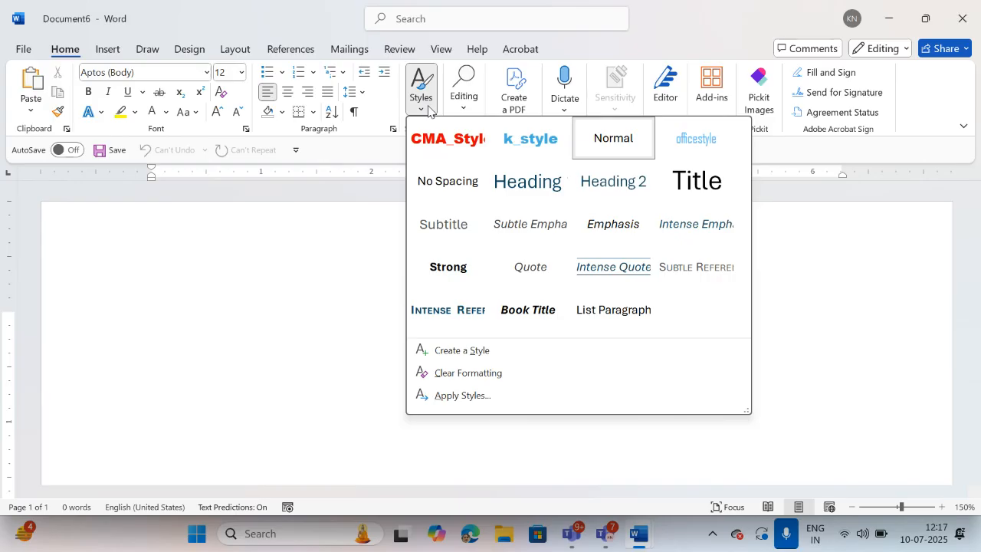
pyautogui.press('Escape')
pyautogui.hotkey('alt', 'Tab')
pyautogui.press('Tab')
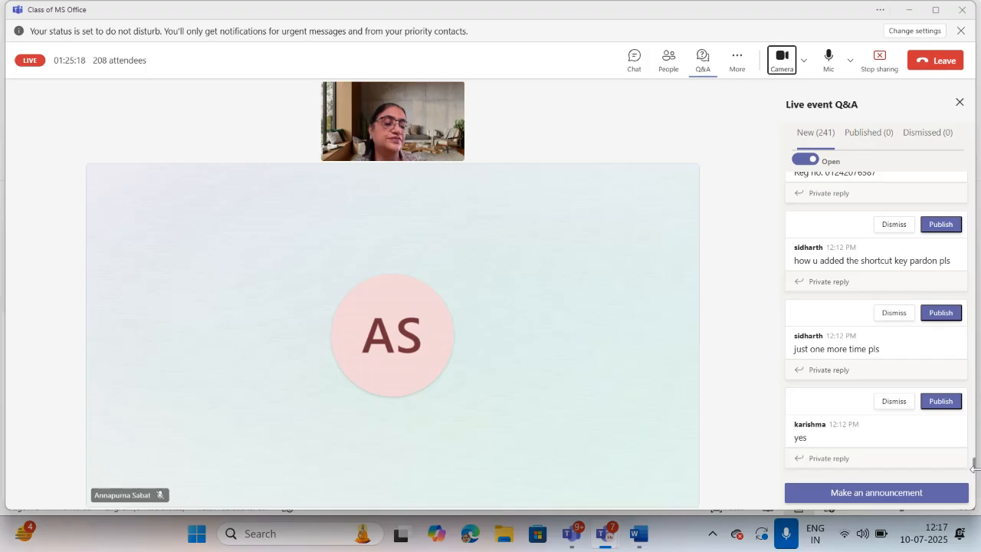
# Scroll down to the newest Teams Q&A questions, then return to Document6 in Word.
pyautogui.scroll(-10, 973, 463)
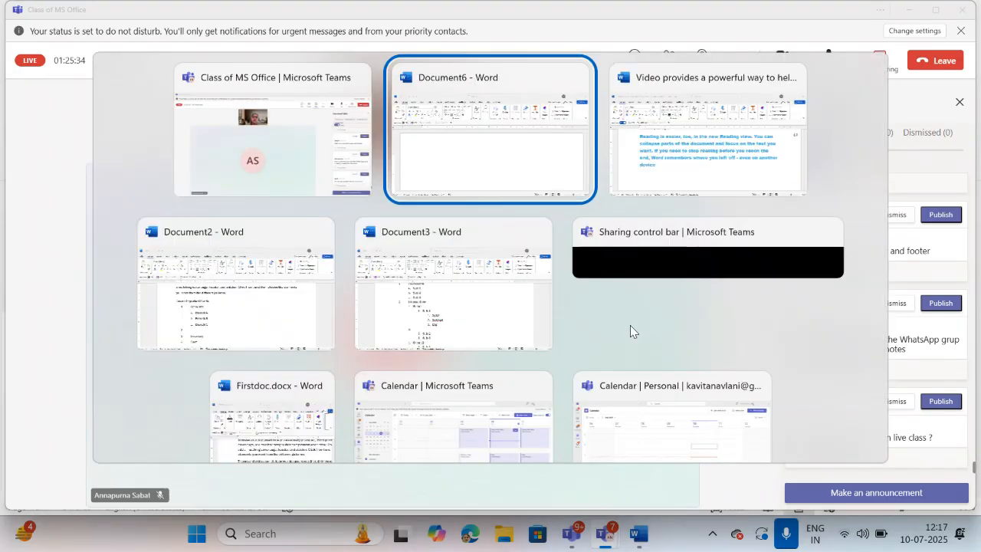
pyautogui.hotkey('alt', 'Tab')
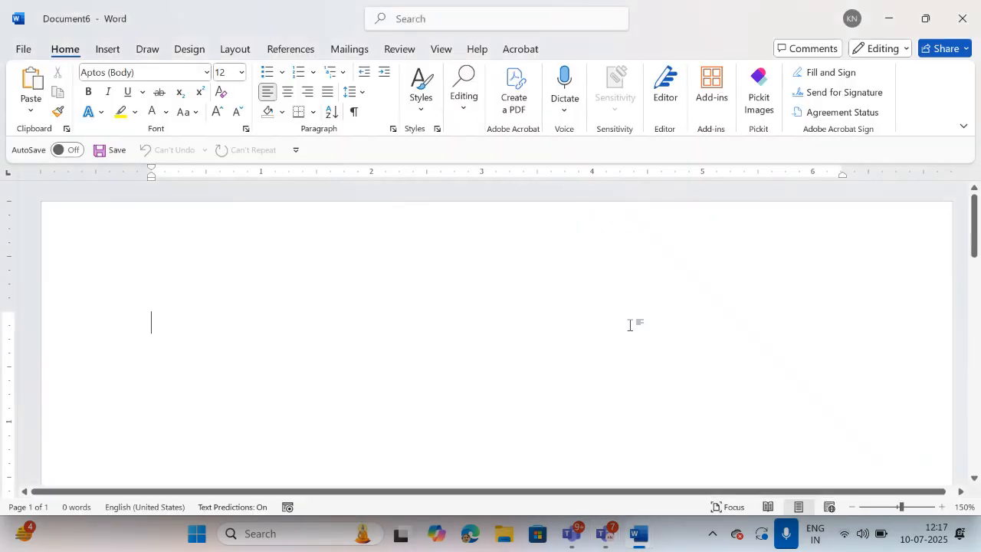
# Insert the Blank header with its [Type here] placeholder into Document6, then go back to Teams.
pyautogui.doubleClick(180, 235)
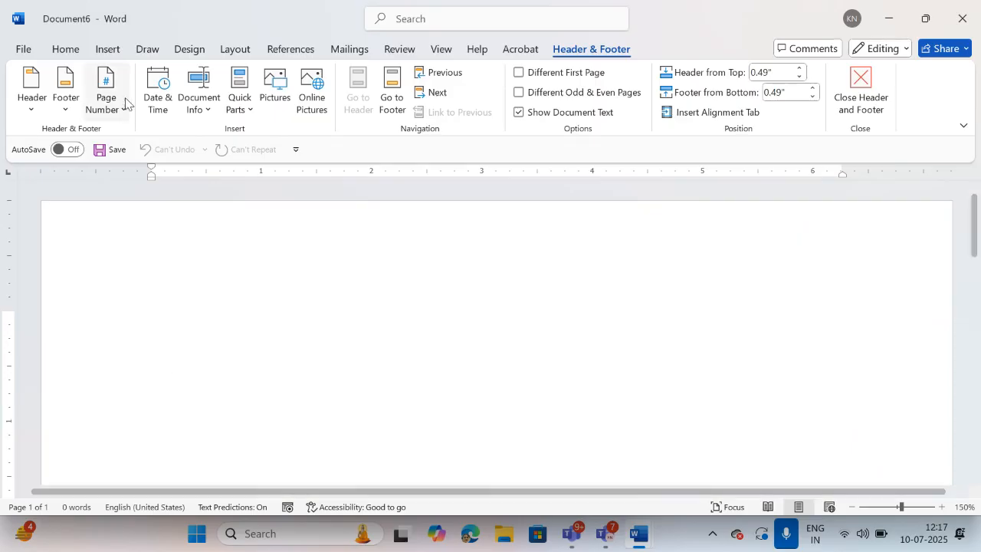
pyautogui.click(119, 54)
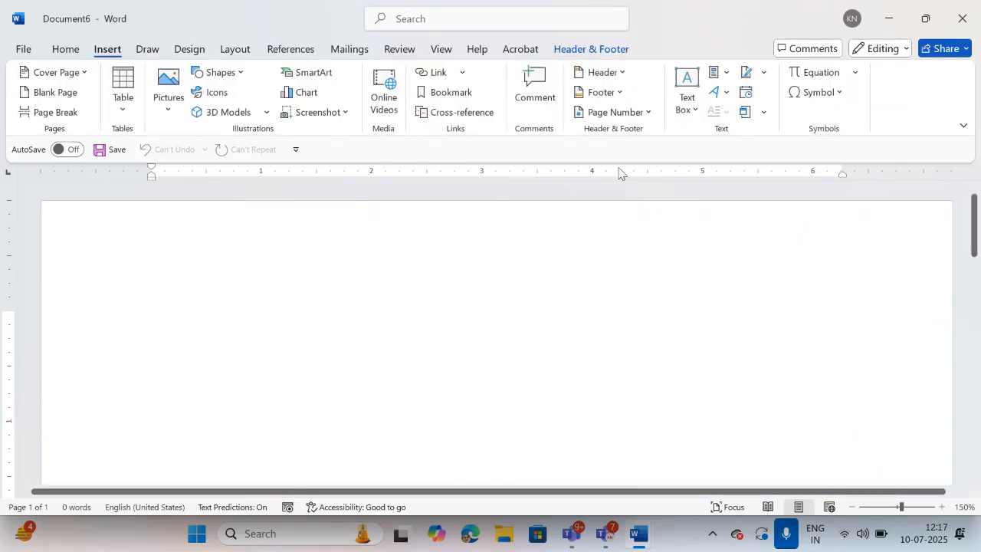
pyautogui.click(618, 72)
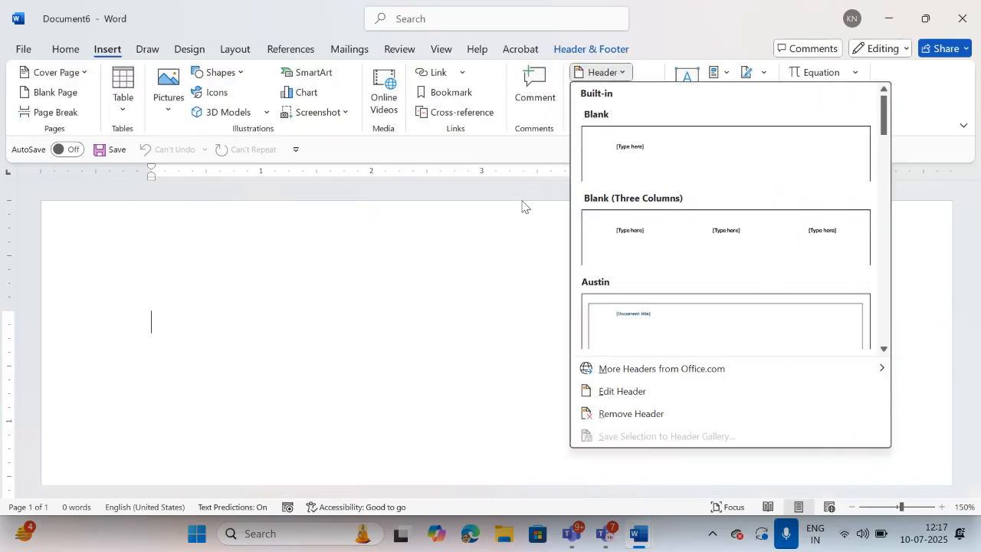
pyautogui.click(636, 160)
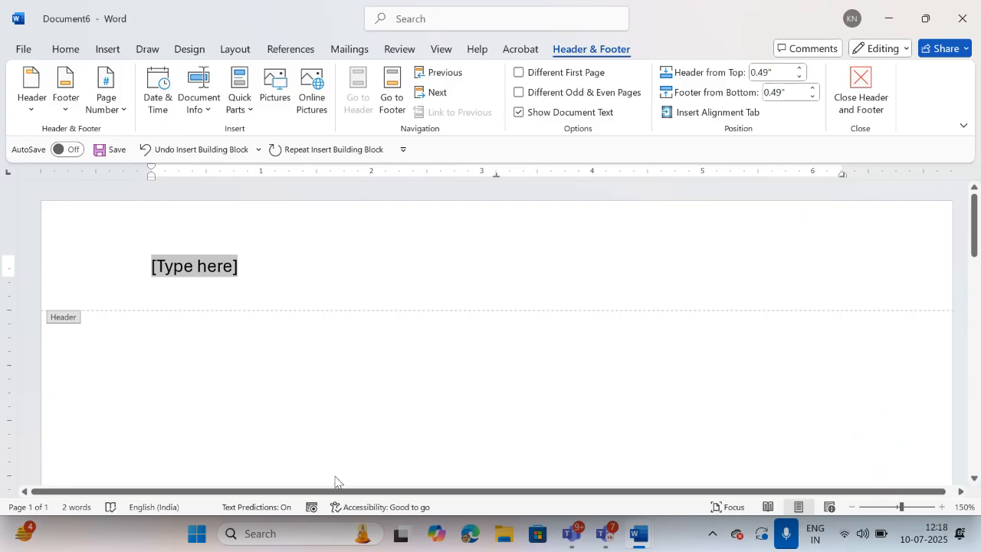
pyautogui.doubleClick(389, 407)
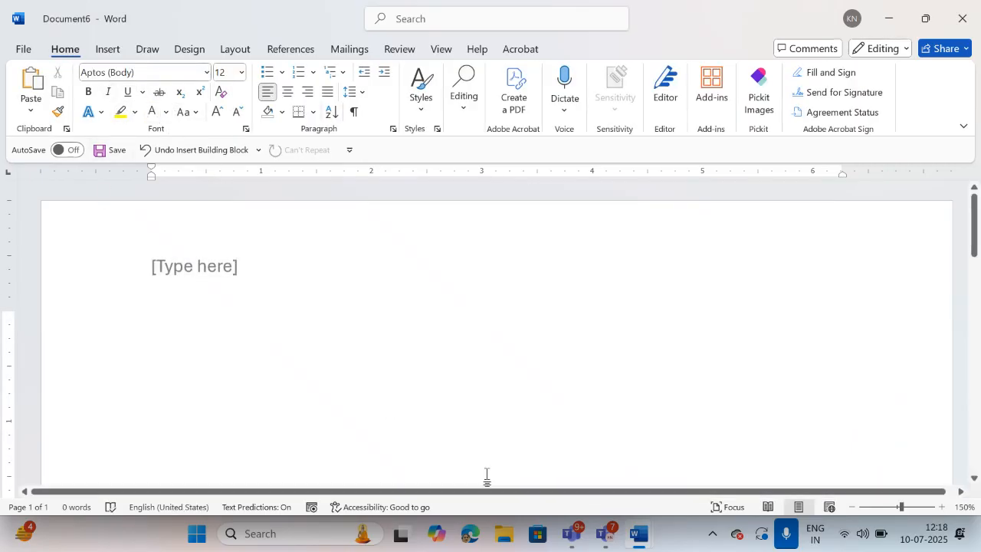
pyautogui.hotkey('alt', 'Tab')
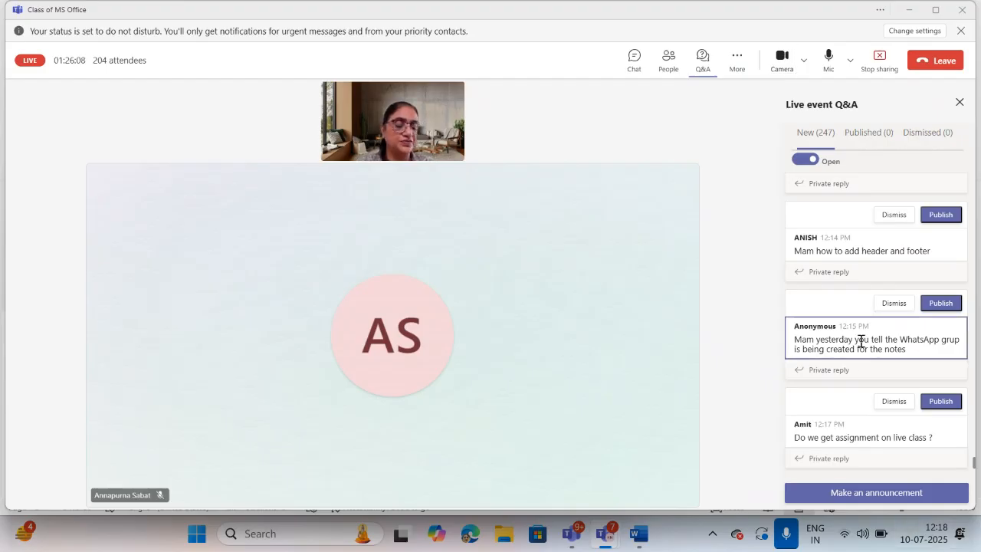
# Scroll through the latest Teams live Q&A questions, then return to Document6 in Word.
pyautogui.scroll(-5, 860, 341)
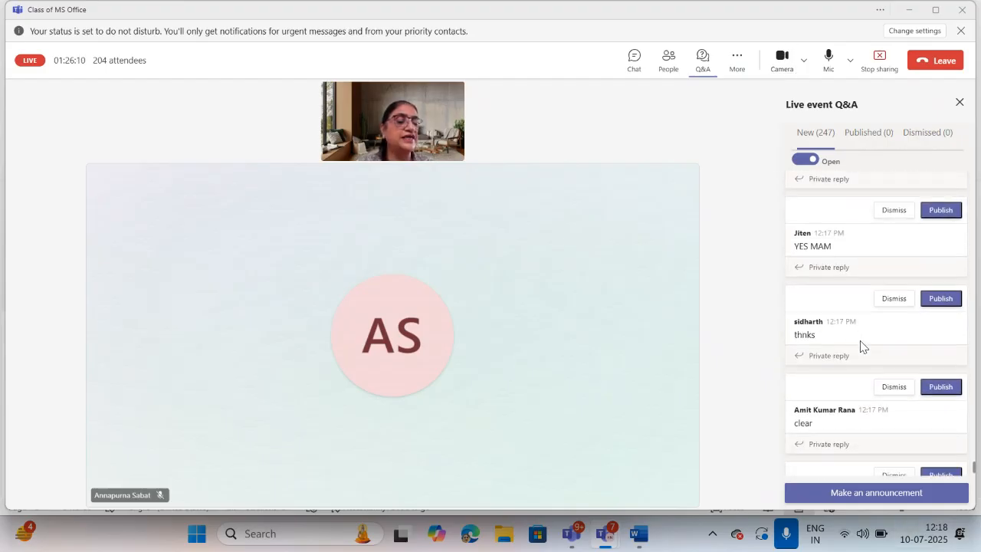
pyautogui.scroll(-3, 860, 345)
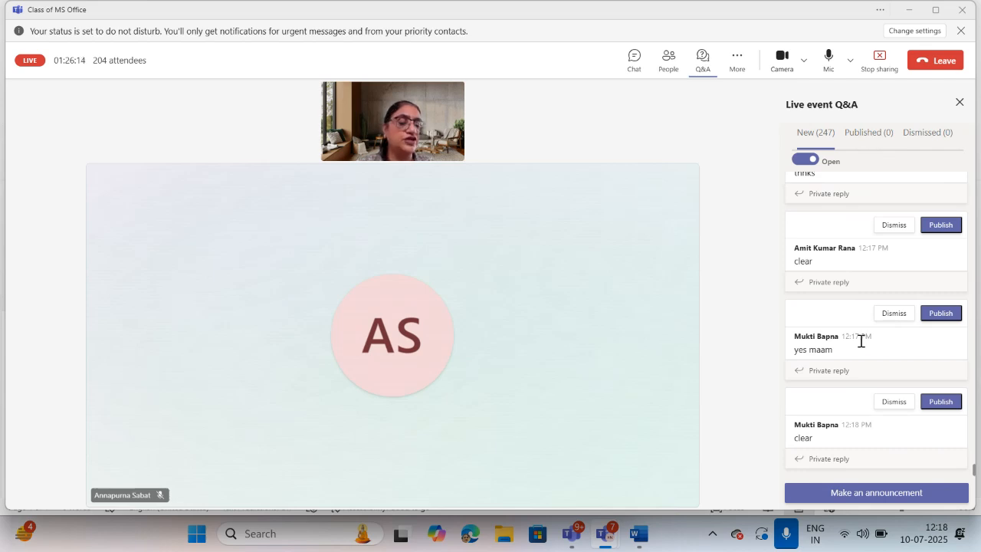
pyautogui.scroll(2, 861, 341)
pyautogui.scroll(-1, 861, 345)
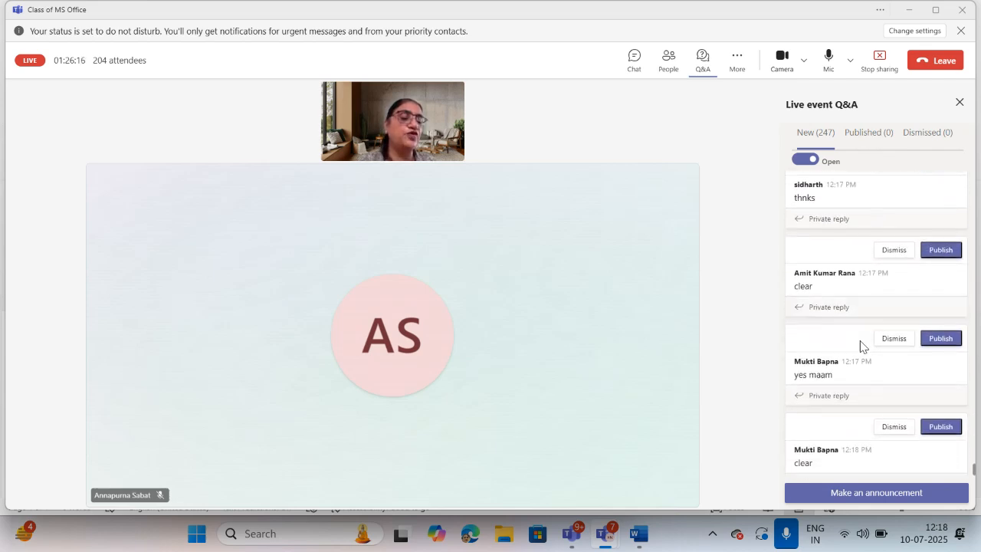
pyautogui.scroll(-1, 861, 345)
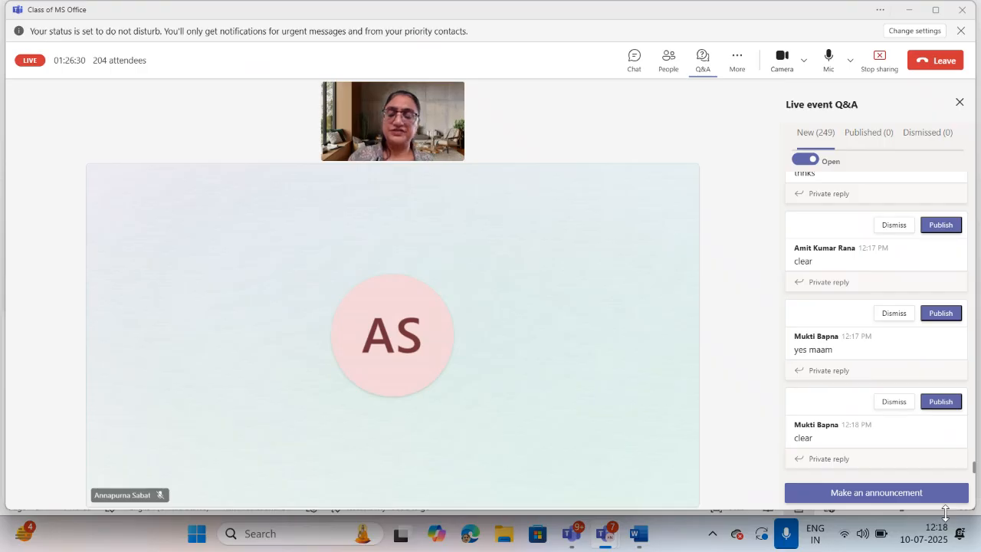
pyautogui.hotkey('alt', 'Tab')
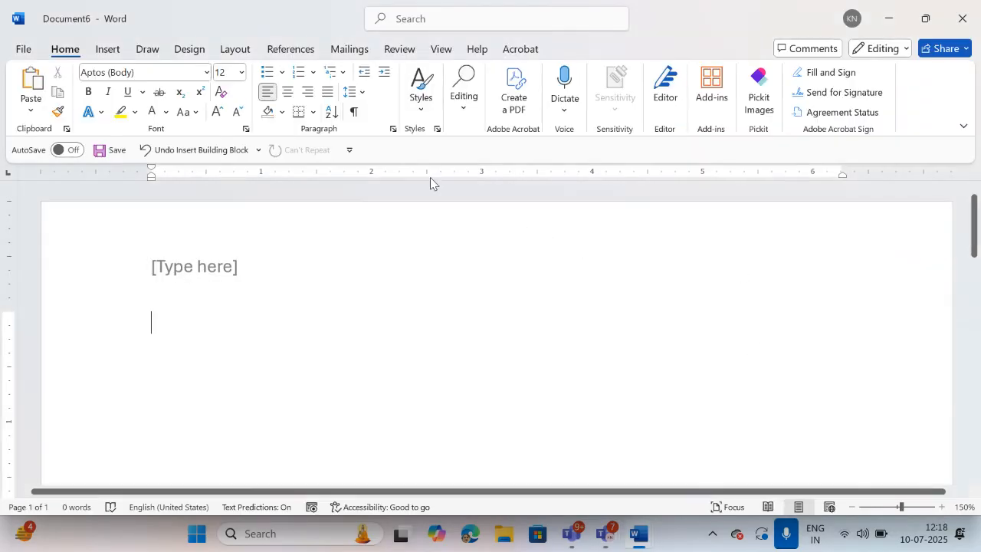
# Open the Navigation pane, then switch to the 'Video provides a powerful way…' document window.
pyautogui.click(424, 109)
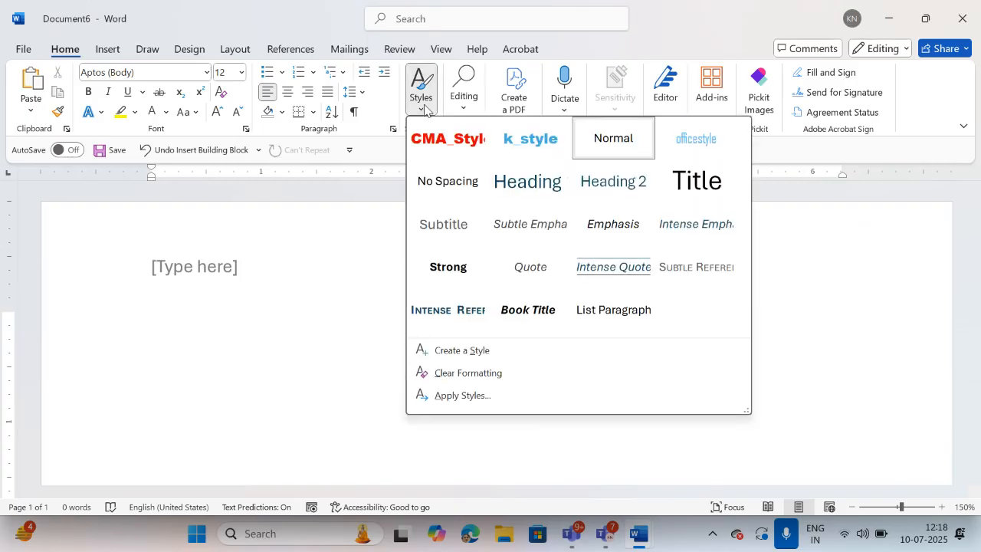
pyautogui.click(463, 108)
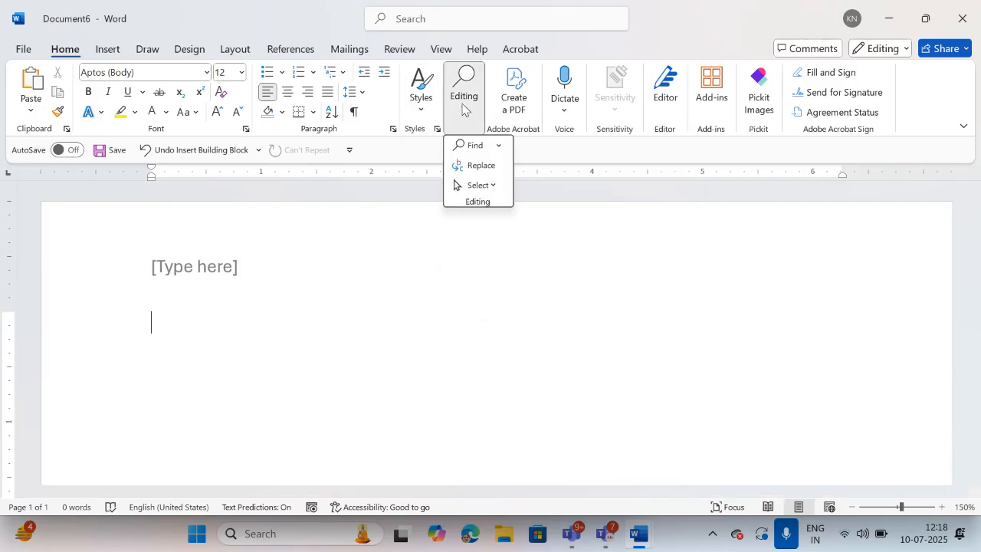
pyautogui.click(463, 107)
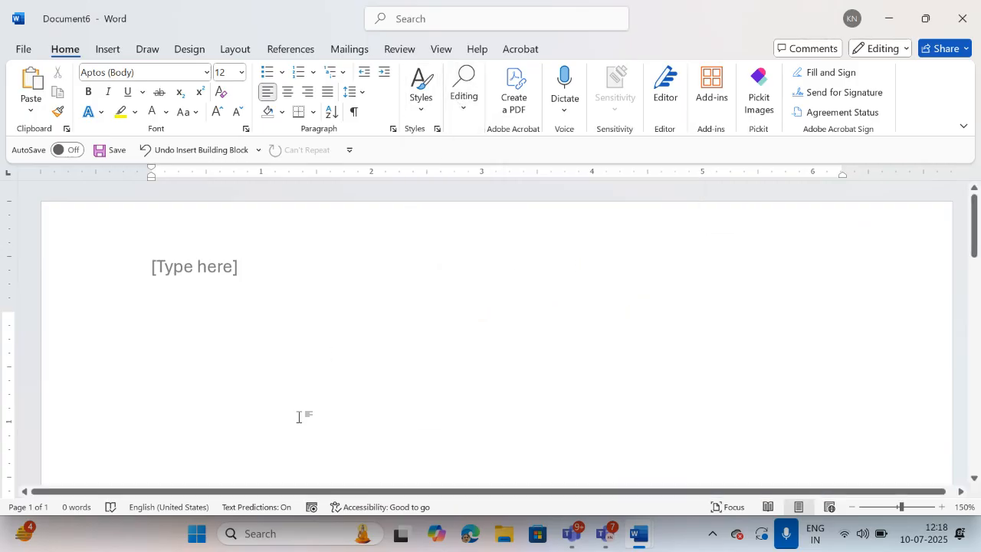
pyautogui.hotkey('ctrl', 'f')
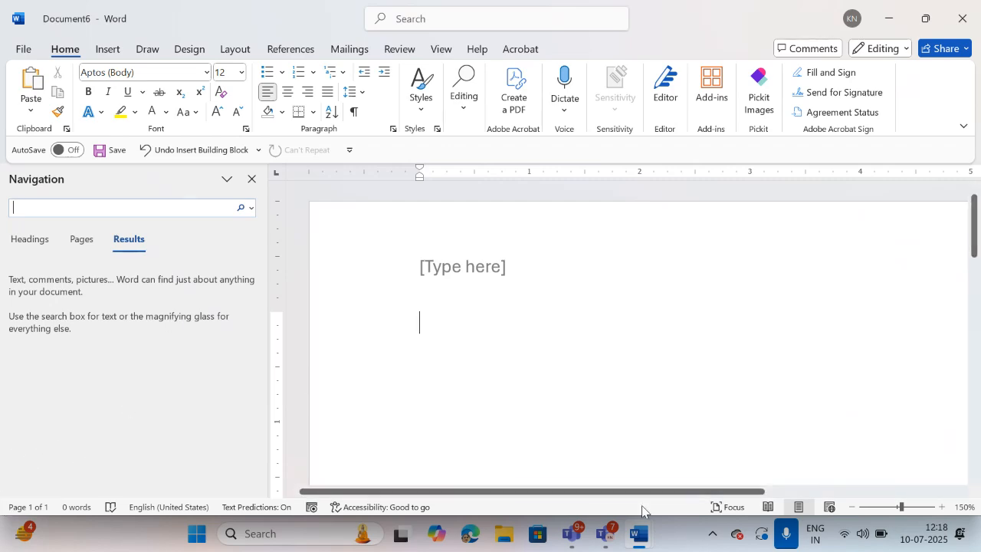
pyautogui.moveTo(655, 547)
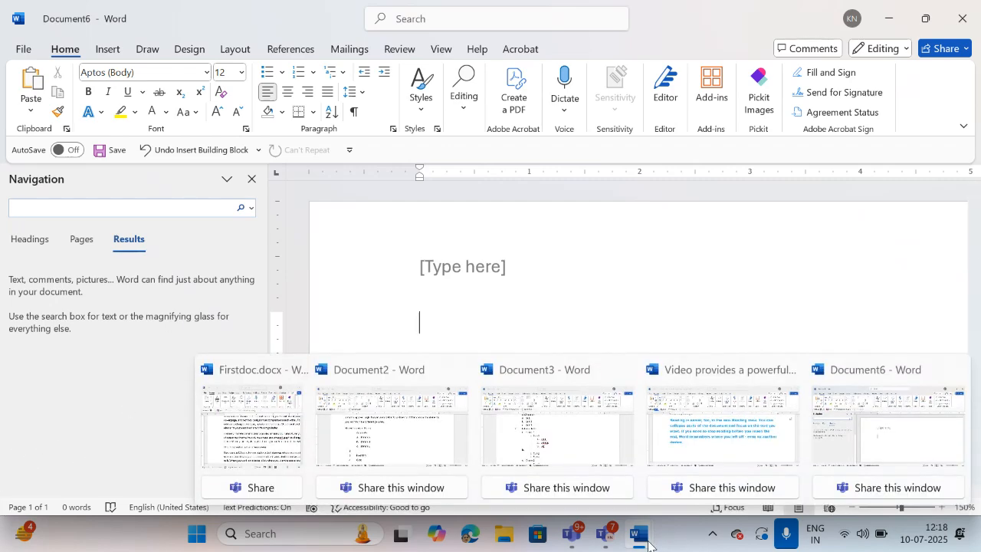
pyautogui.click(734, 457)
# Insert page breaks after the last paragraph so the document gains blank pages.
pyautogui.click(414, 409)
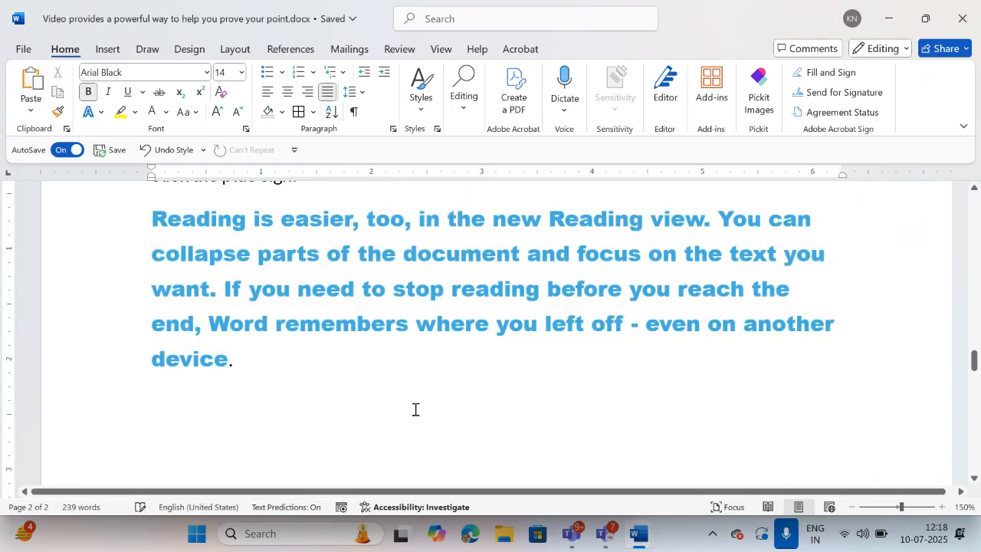
pyautogui.hotkey('ctrl', 'Return')
pyautogui.hotkey('ctrl', 'Return')
pyautogui.hotkey('ctrl', 'Return')
pyautogui.hotkey('ctrl', 'Return')
pyautogui.hotkey('ctrl', 'Return')
pyautogui.hotkey('ctrl', 'Return')
pyautogui.hotkey('ctrl', 'Return')
pyautogui.hotkey('ctrl', 'Return')
pyautogui.hotkey('ctrl', 'Return')
pyautogui.hotkey('ctrl', 'Return')
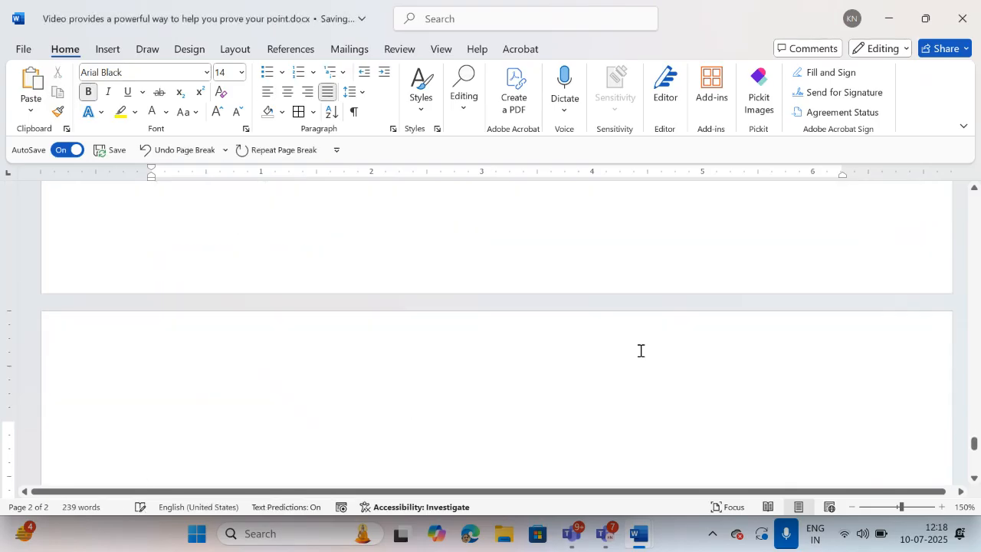
pyautogui.moveTo(975, 452); pyautogui.dragTo(974, 193)
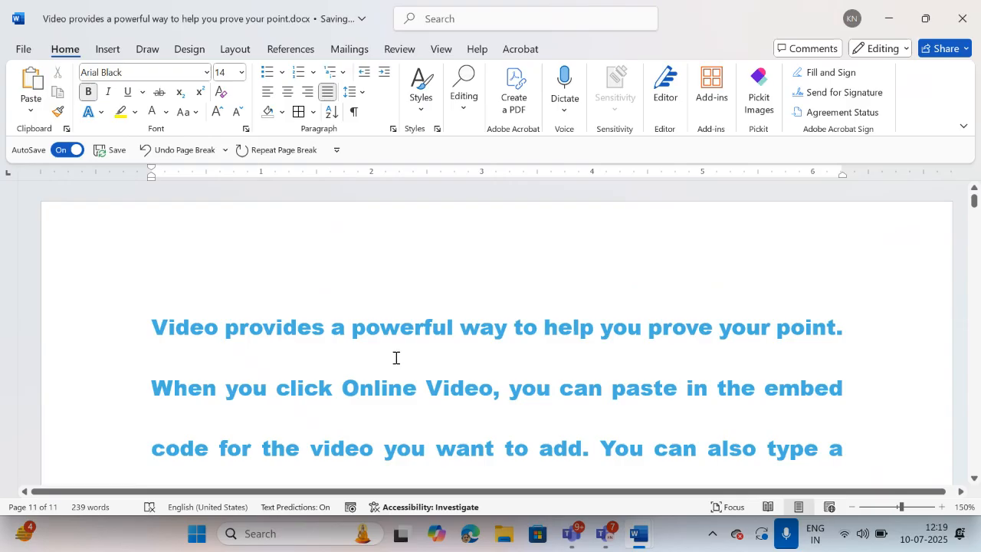
# Show page thumbnails in the Navigation pane and jump between pages 1–6, ending on blank page 3.
pyautogui.hotkey('ctrl', 'f')
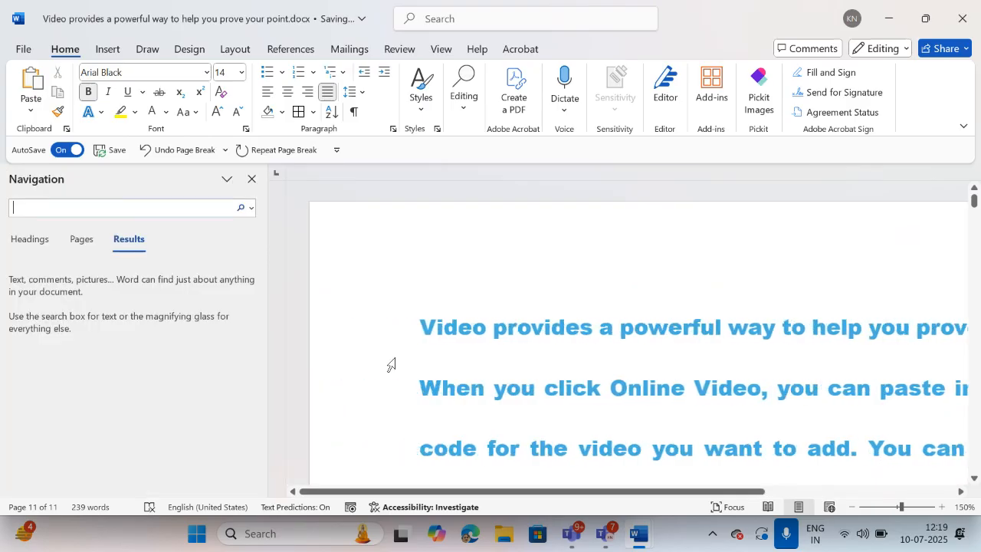
pyautogui.click(92, 241)
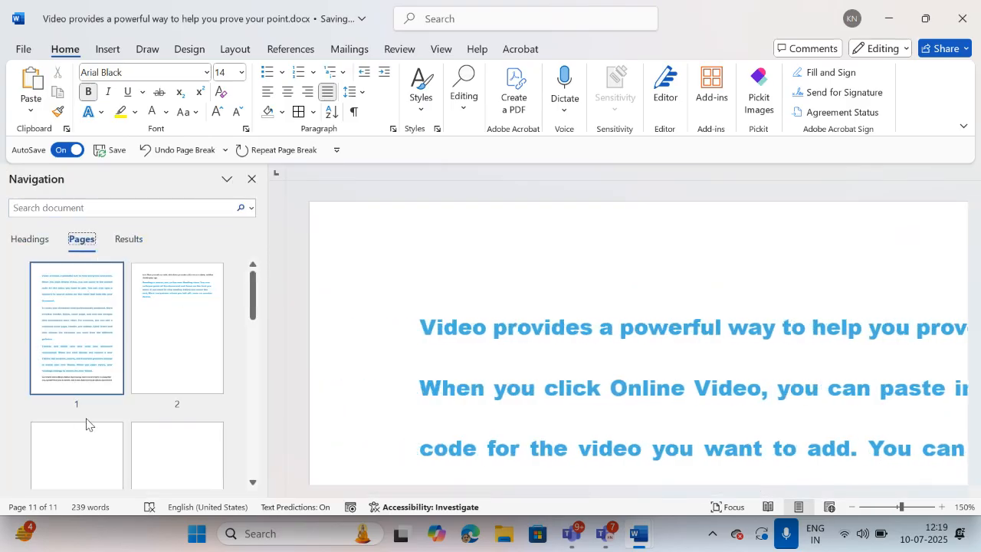
pyautogui.click(155, 440)
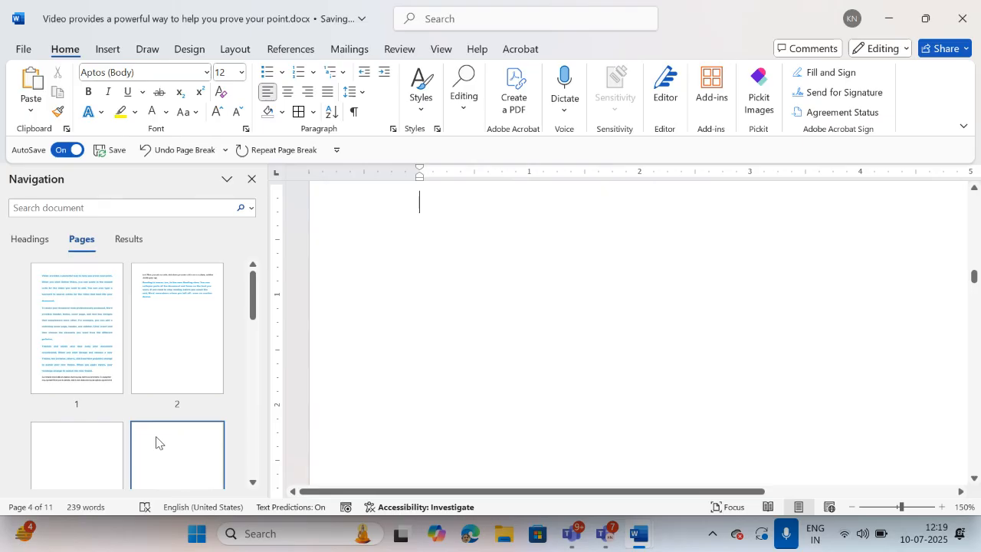
pyautogui.click(175, 354)
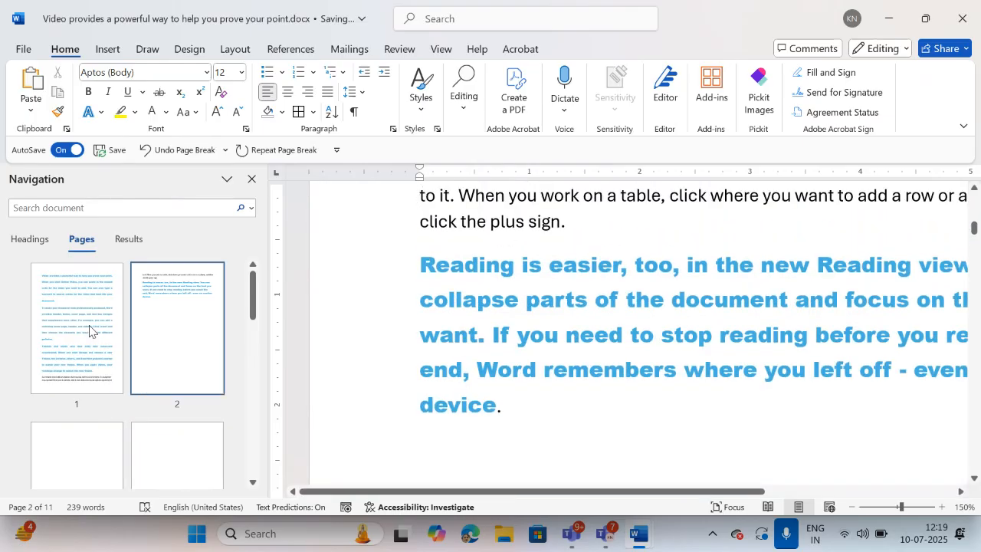
pyautogui.keyDown('ctrl'); pyautogui.scroll(-10, 90, 328); pyautogui.keyUp('ctrl')
pyautogui.click(101, 343)
pyautogui.click(189, 459)
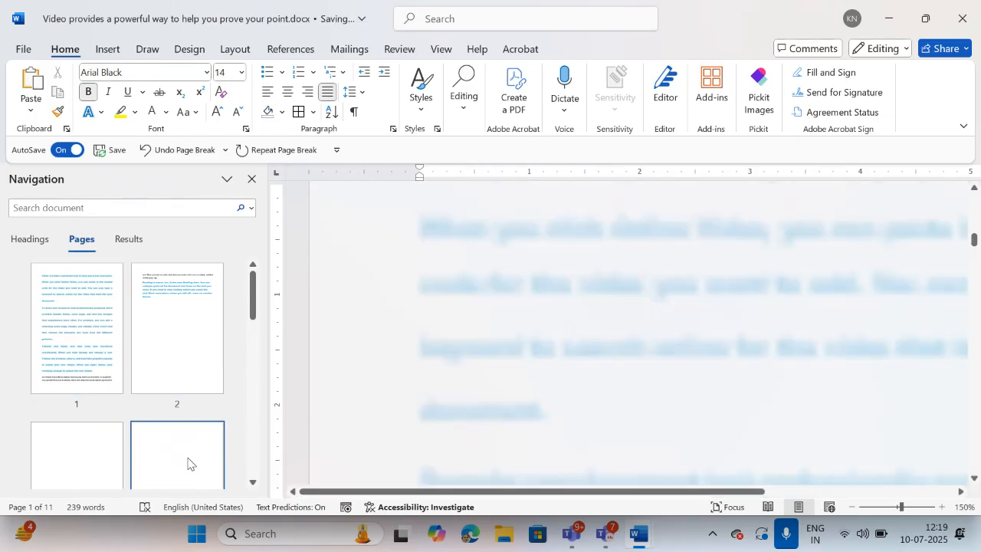
pyautogui.click(254, 483)
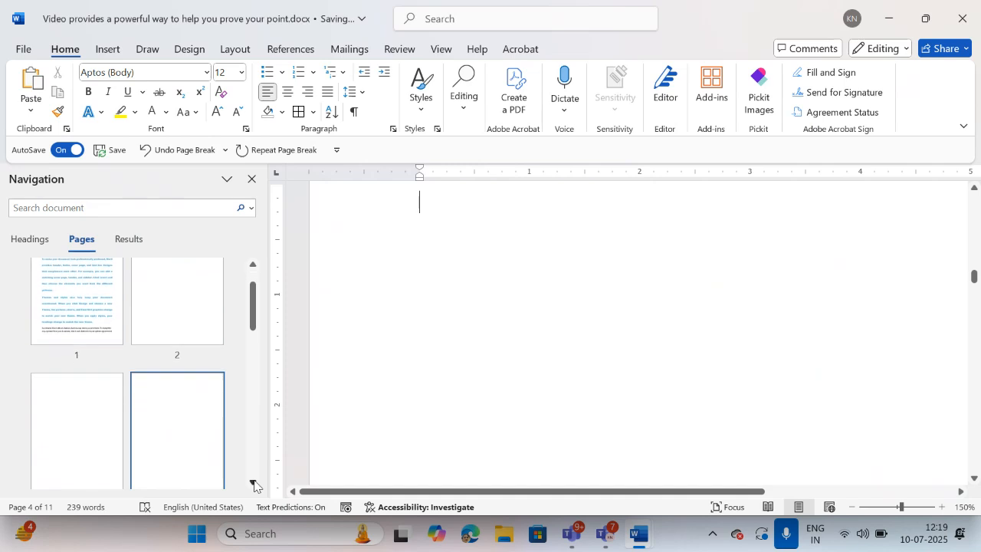
pyautogui.click(254, 482)
pyautogui.click(118, 461)
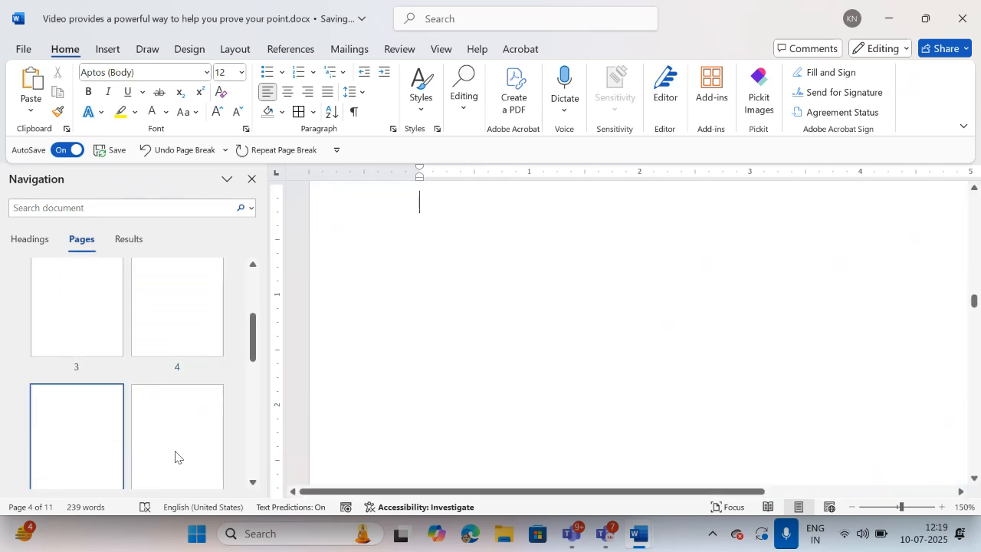
pyautogui.click(178, 457)
pyautogui.click(180, 340)
pyautogui.click(98, 339)
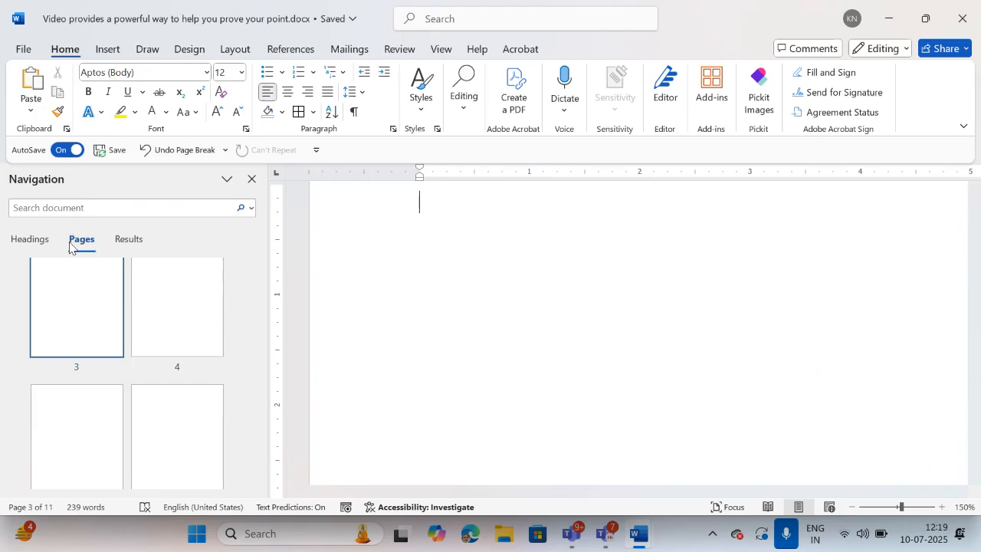
pyautogui.click(450, 119)
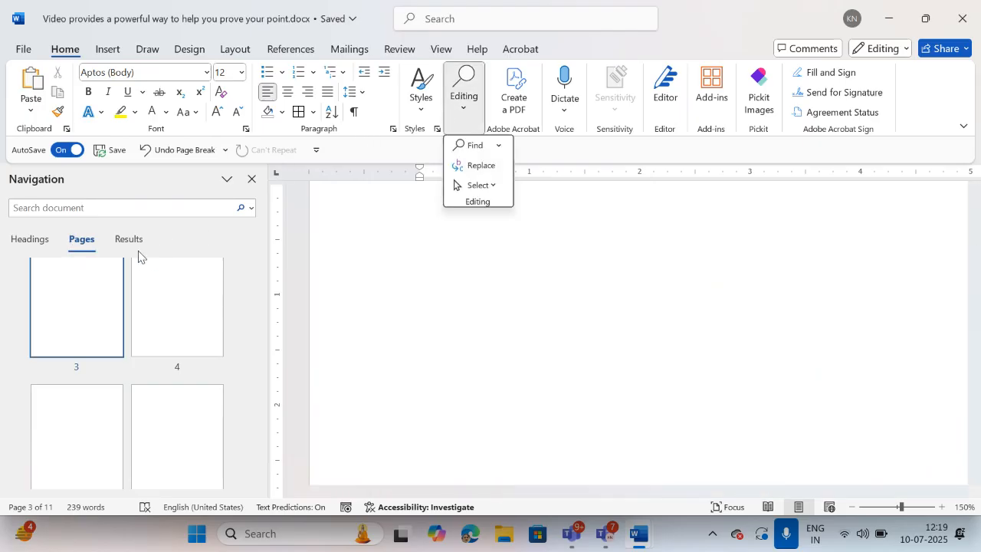
pyautogui.click(437, 263)
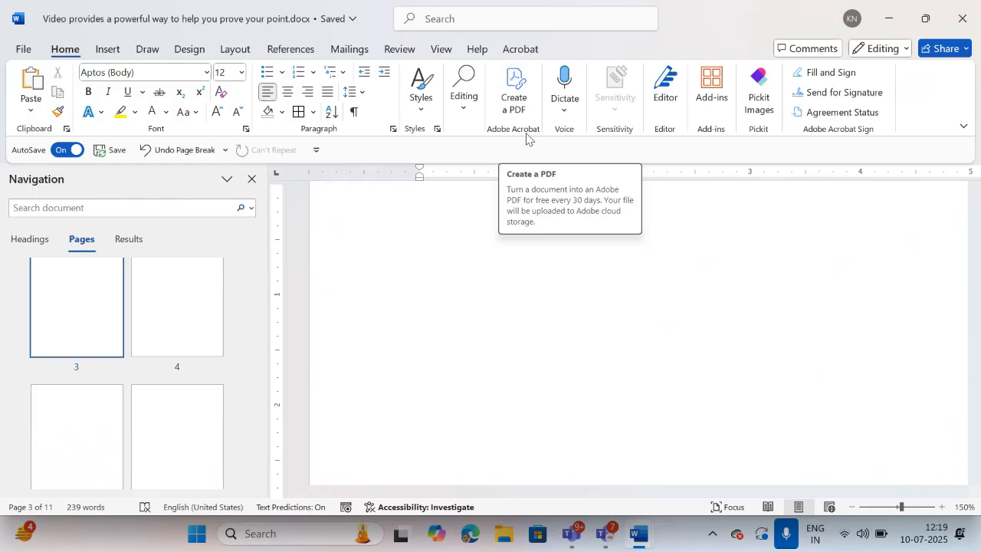
# Bring the Class of MS Office Teams meeting forward and scroll through its Q&A.
pyautogui.moveTo(634, 541)
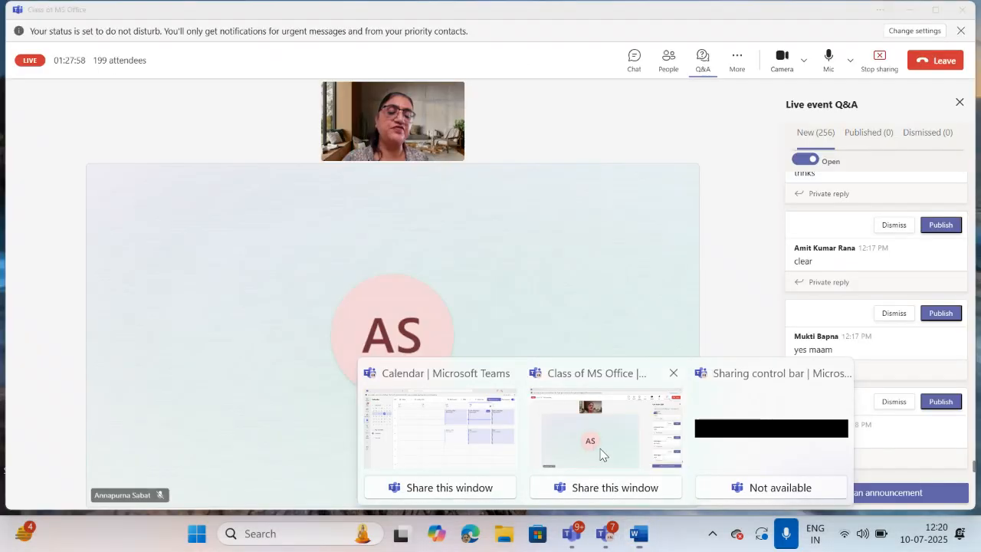
pyautogui.click(613, 454)
pyautogui.scroll(-3, 856, 440)
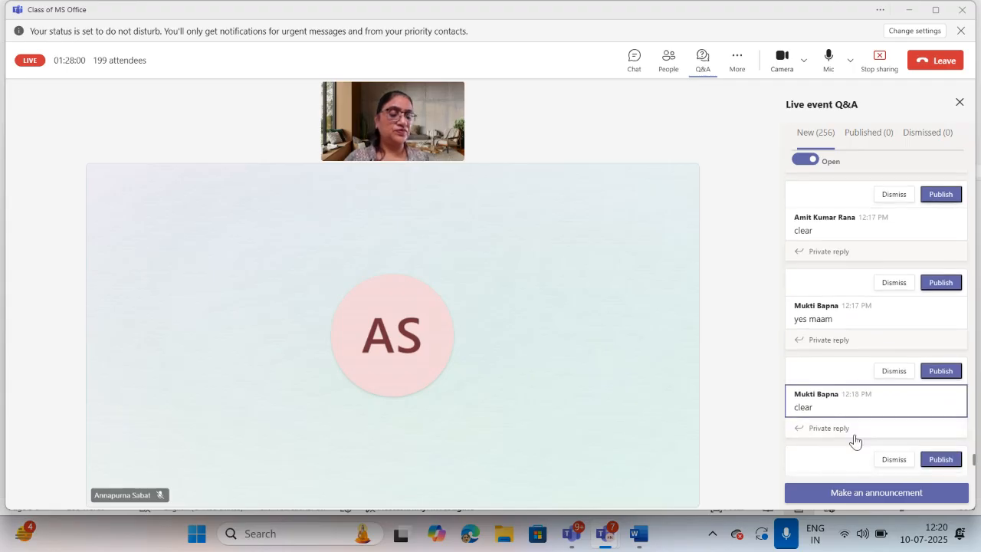
pyautogui.scroll(-8, 857, 440)
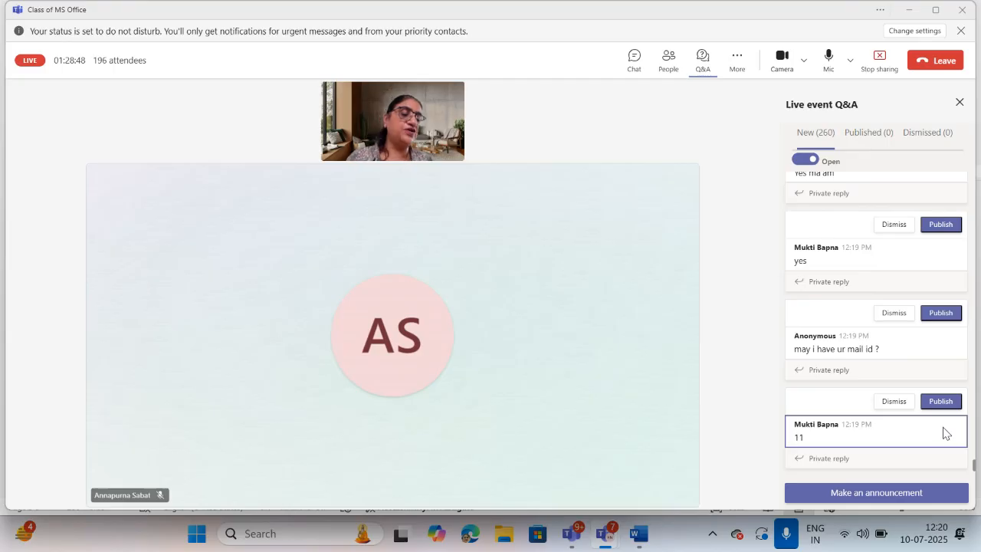
pyautogui.scroll(-3, 943, 433)
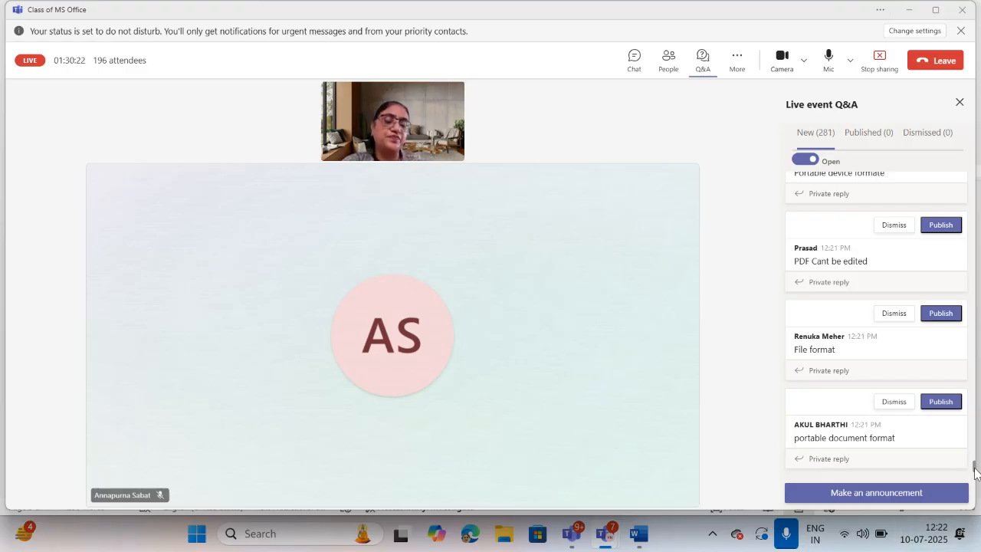
pyautogui.scroll(-3, 975, 471)
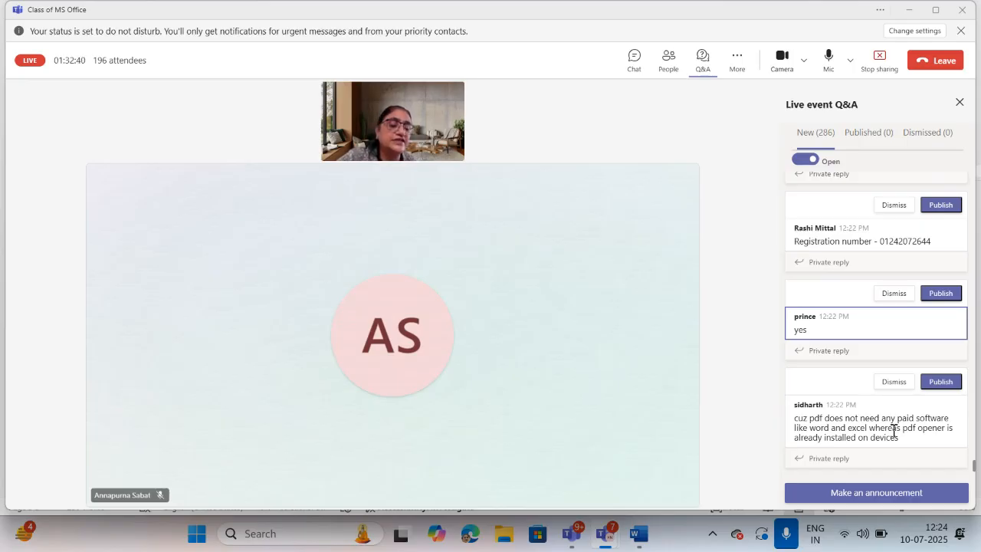
# Select the PDF question, turn off the live-event camera, and return to Word.
pyautogui.click(893, 429)
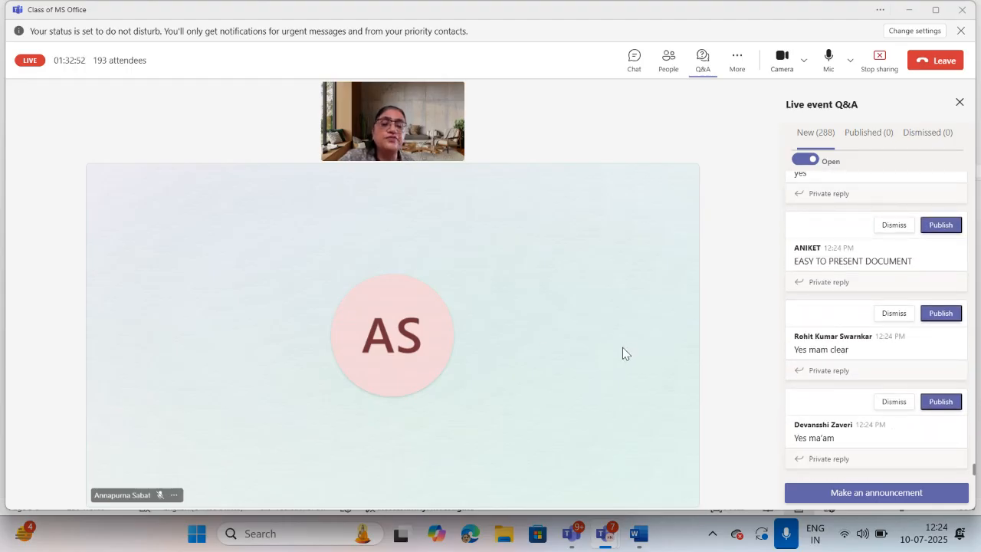
pyautogui.click(780, 69)
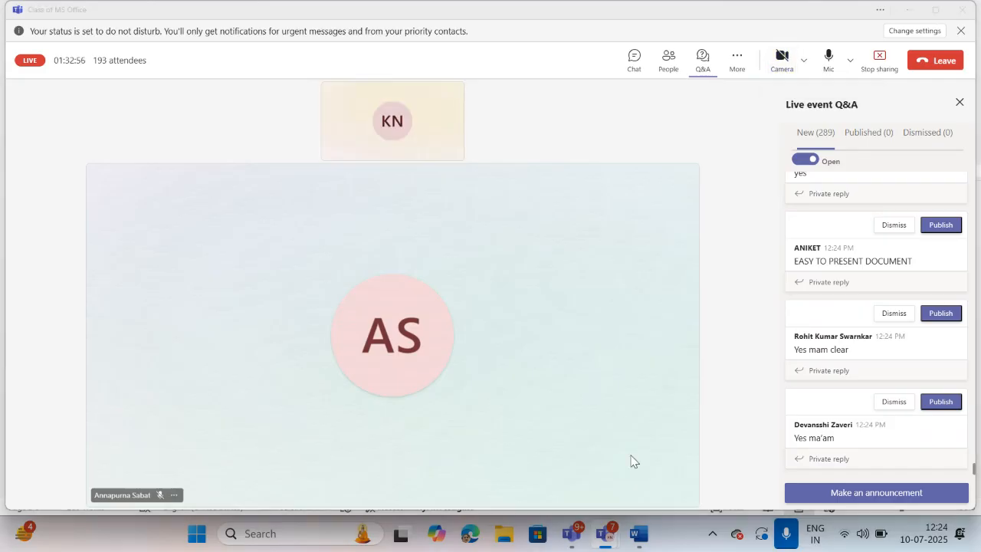
pyautogui.hotkey('alt', 'Tab')
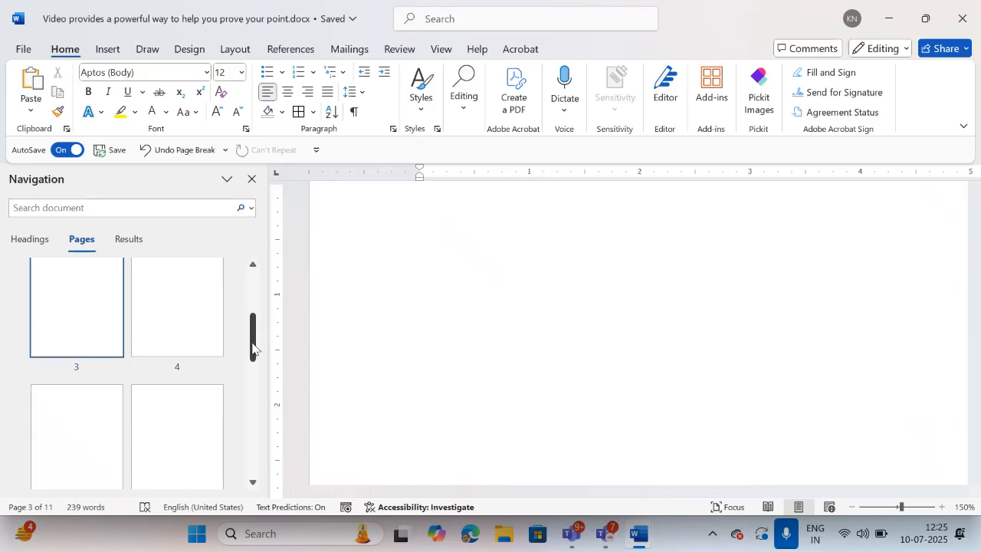
# Select the empty pages following page 2 and delete them, leaving a 2-page document.
pyautogui.scroll(3, 188, 334)
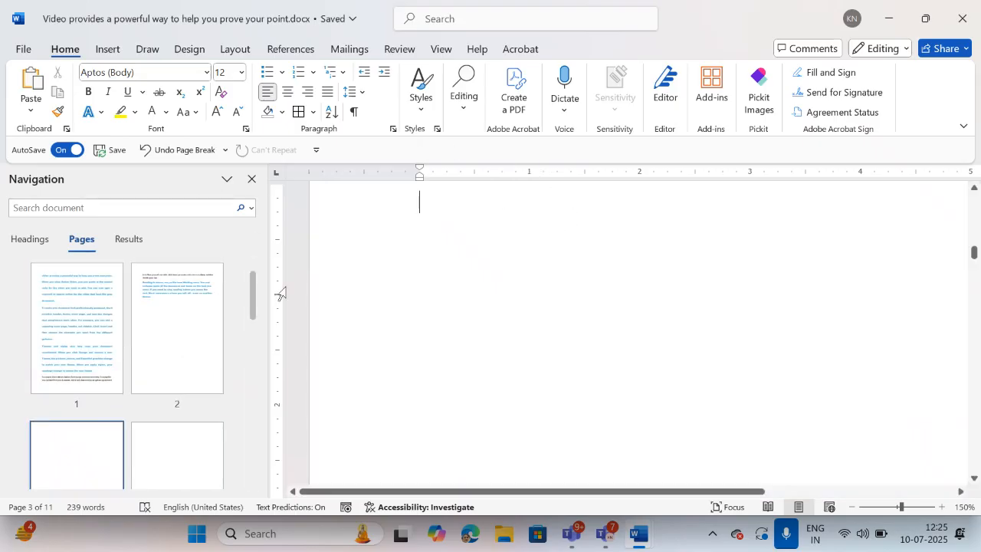
pyautogui.moveTo(254, 303)
pyautogui.mouseDown()
pyautogui.moveTo(254, 353)
pyautogui.moveTo(253, 293)
pyautogui.mouseUp()
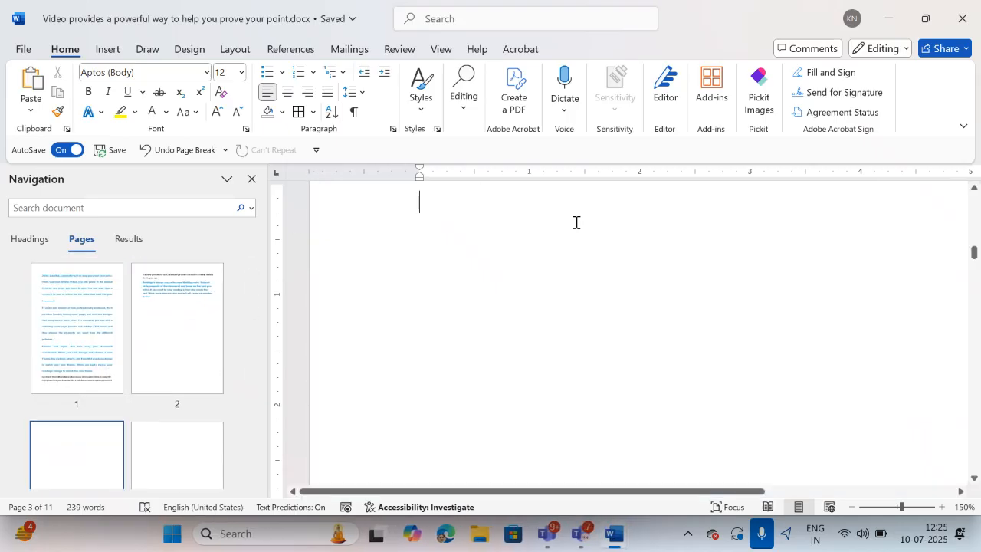
pyautogui.click(162, 314)
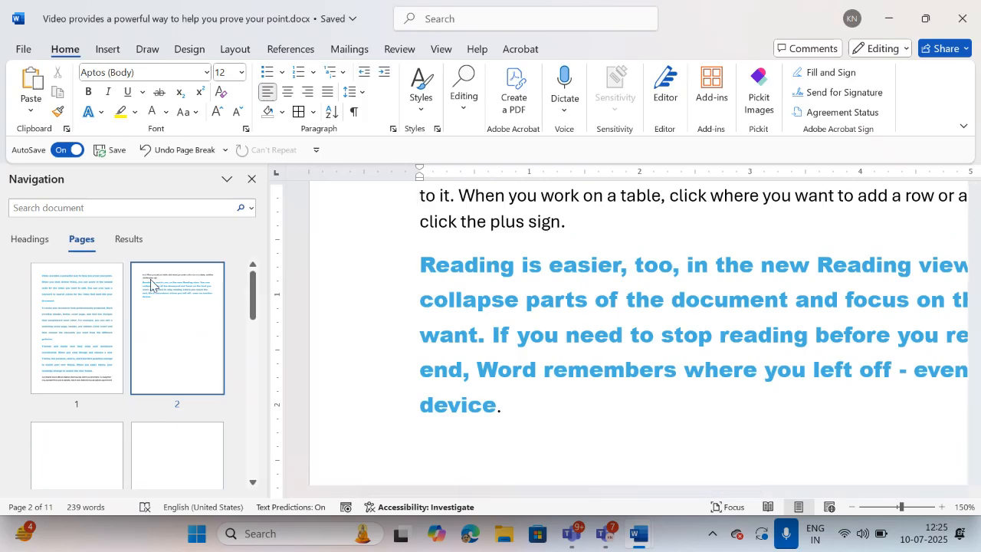
pyautogui.moveTo(253, 305); pyautogui.dragTo(271, 320)
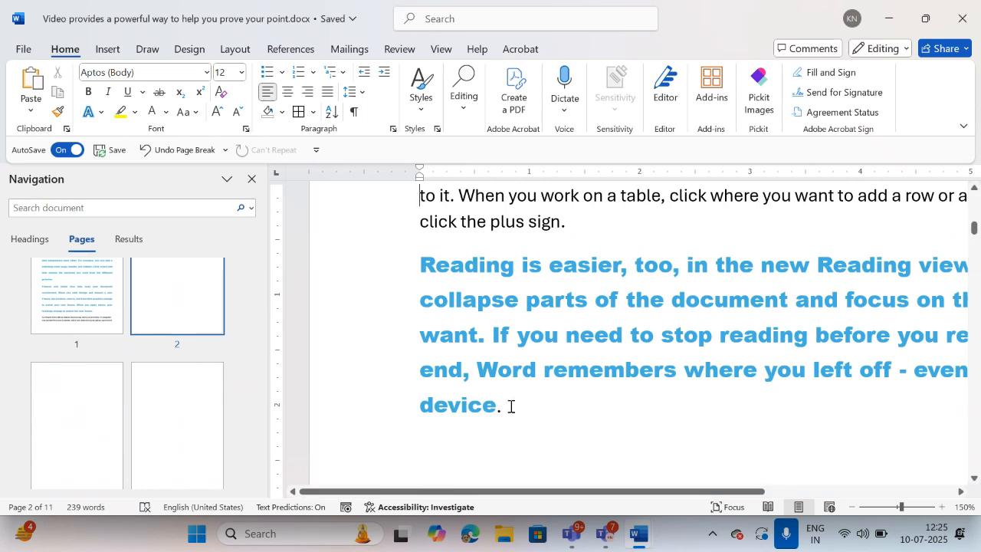
pyautogui.press('Delete')
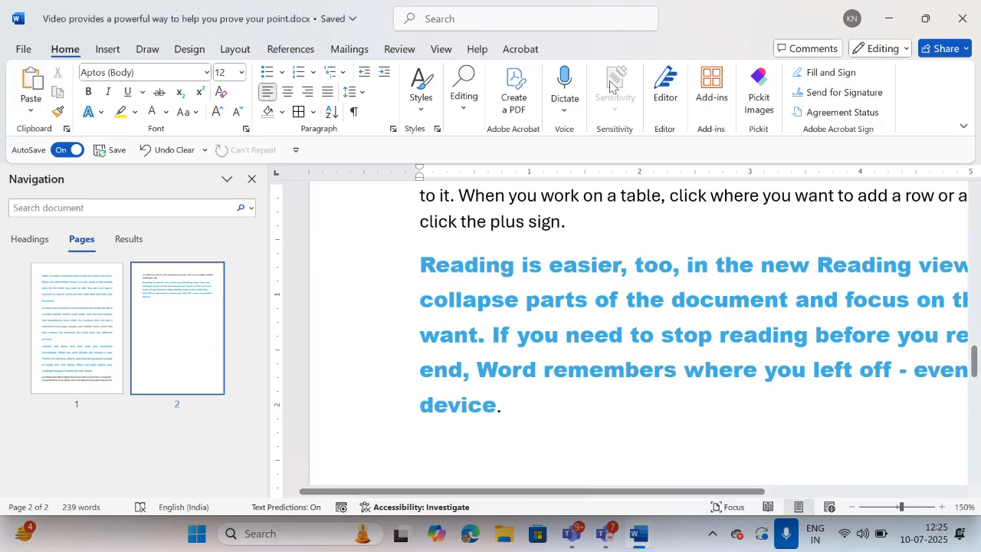
# Try Adobe's Create PDF with Google sign-in, then abandon it and return to Word.
pyautogui.click(513, 95)
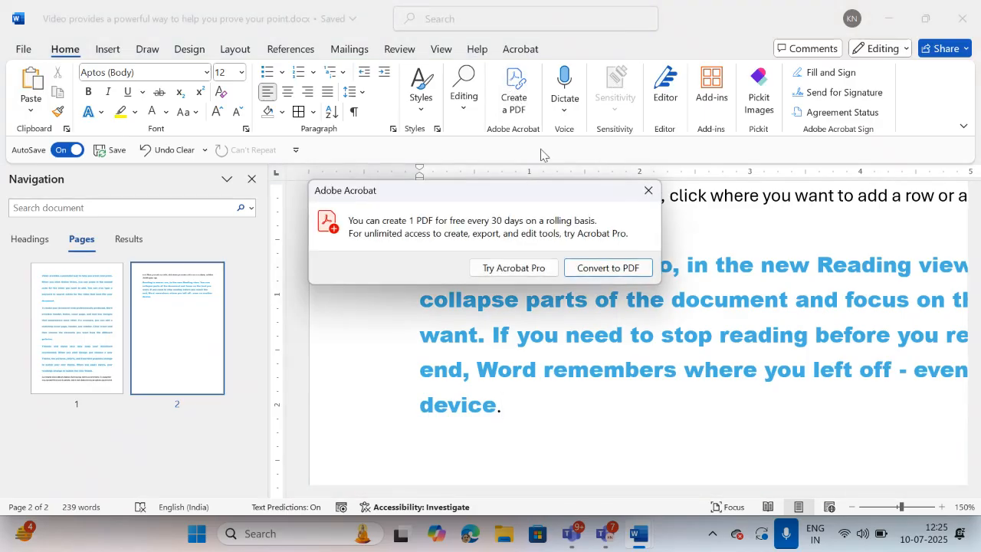
pyautogui.click(608, 268)
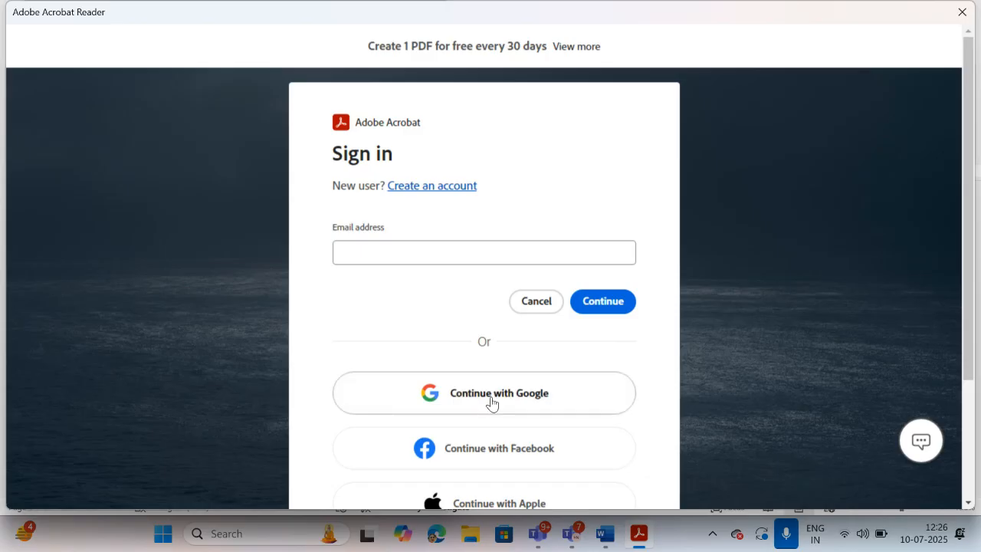
pyautogui.click(542, 398)
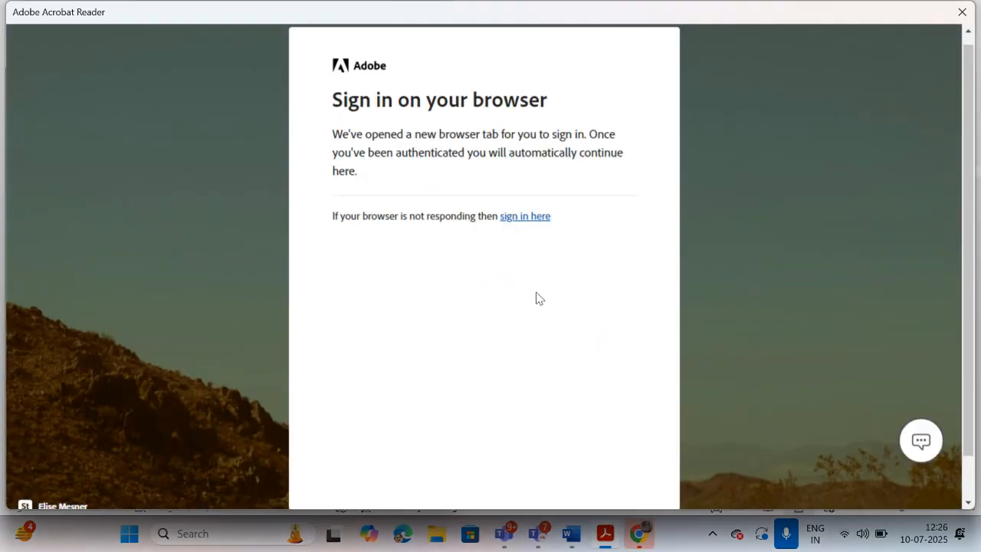
pyautogui.click(540, 217)
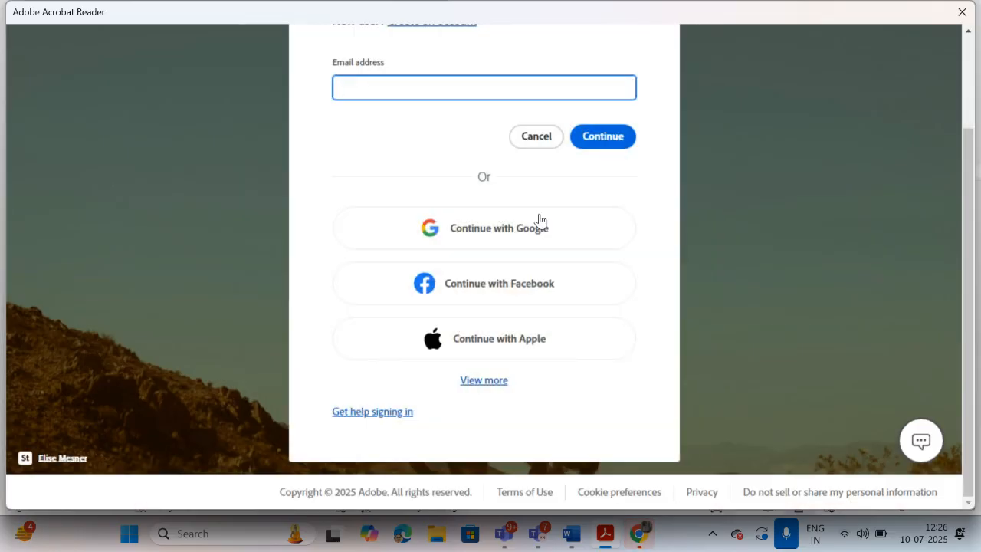
pyautogui.click(528, 235)
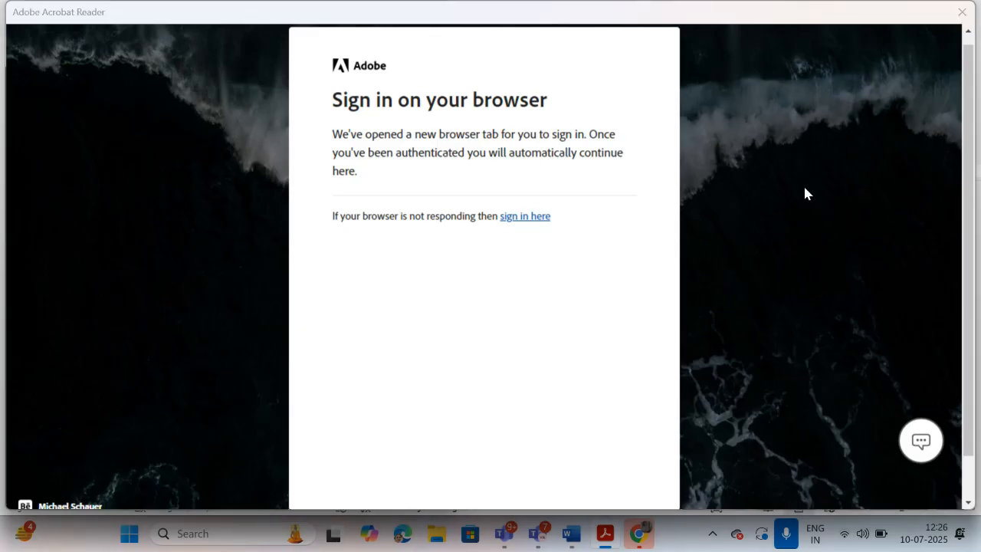
pyautogui.hotkey('alt', 'Tab')
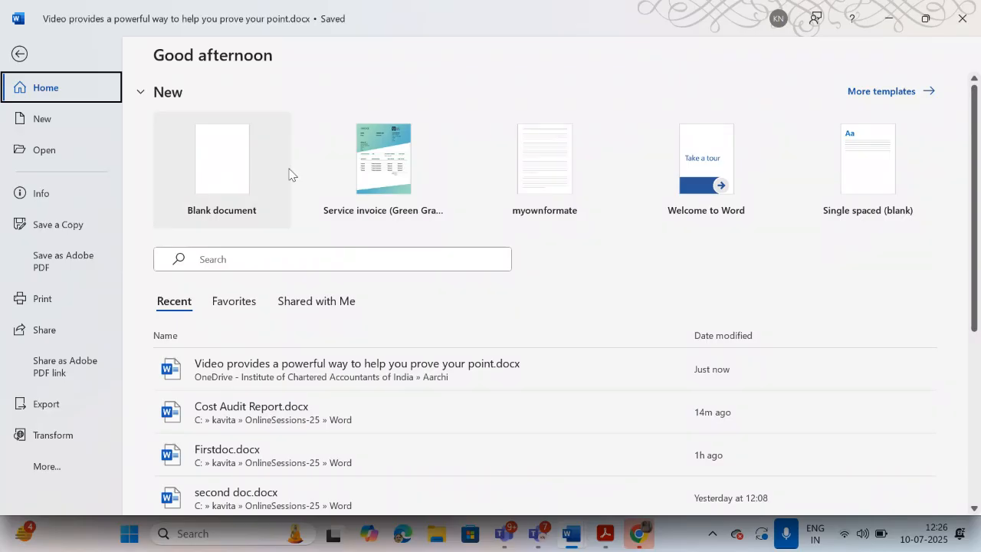
# Dismiss the Adobe PDF conversion prompt and return to the document.
pyautogui.click(89, 267)
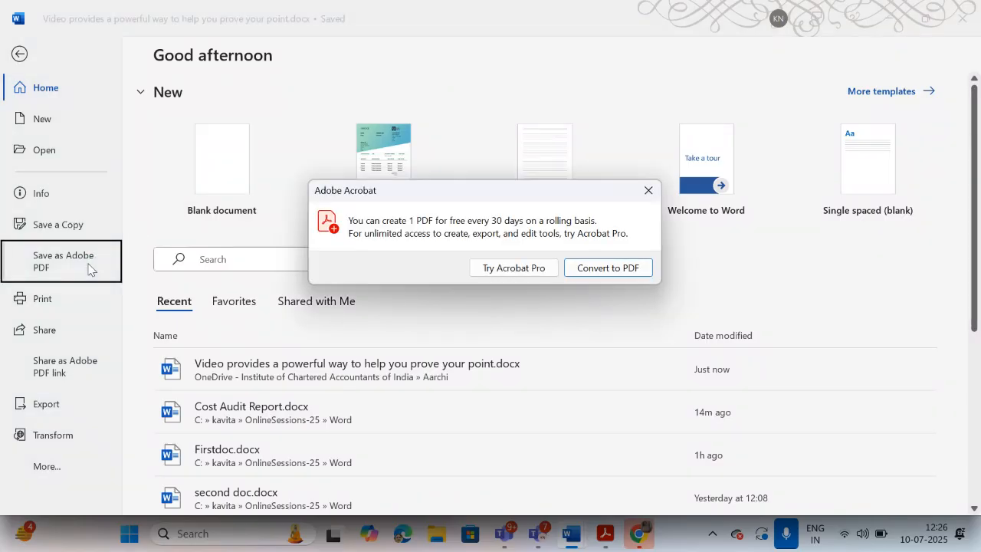
pyautogui.click(648, 190)
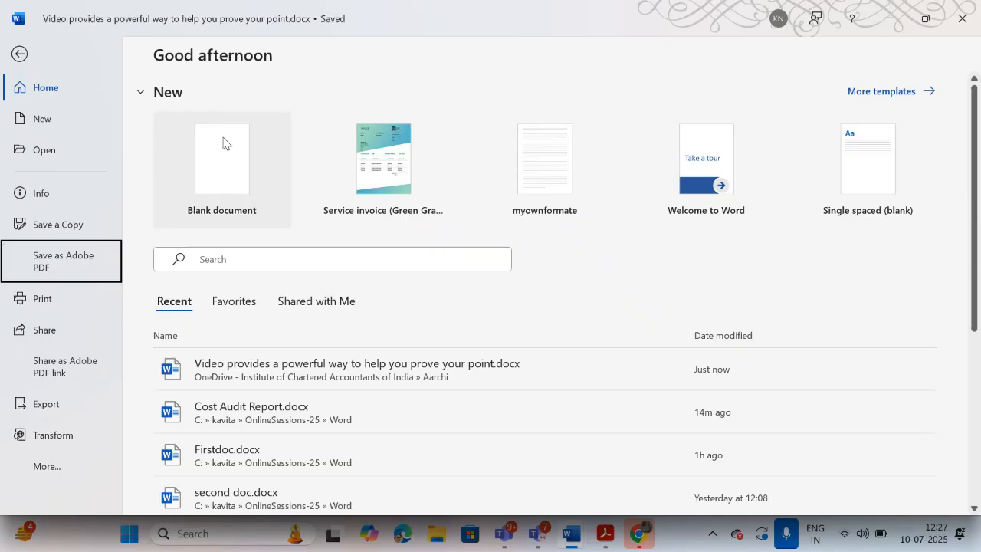
pyautogui.press('Escape')
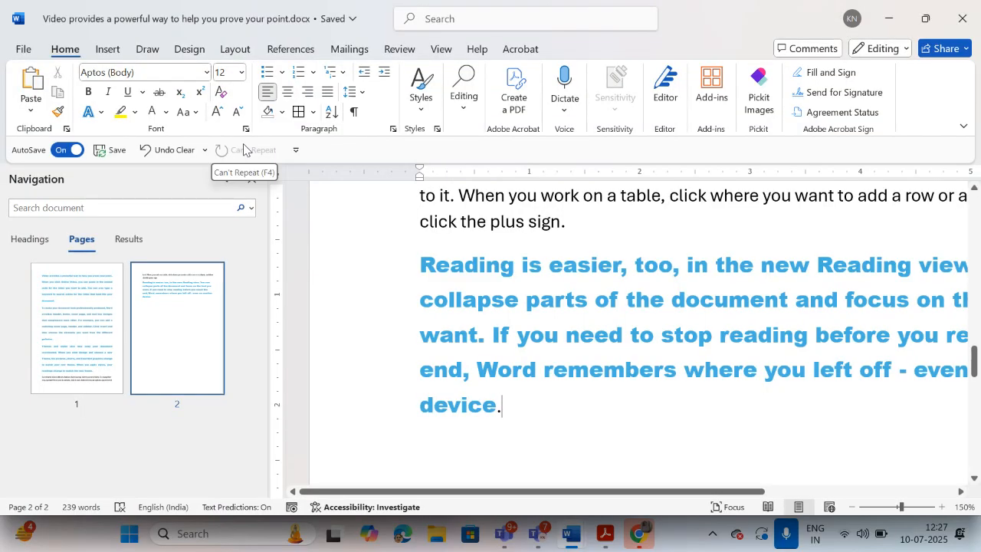
# Save the document as a PDF named cmareport on the Desktop.
pyautogui.press('F12')
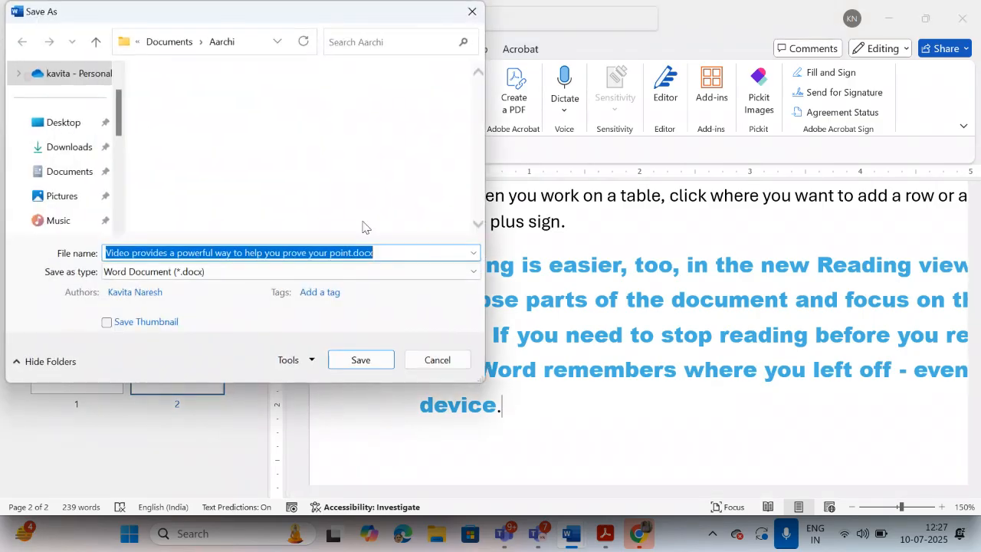
pyautogui.click(192, 273)
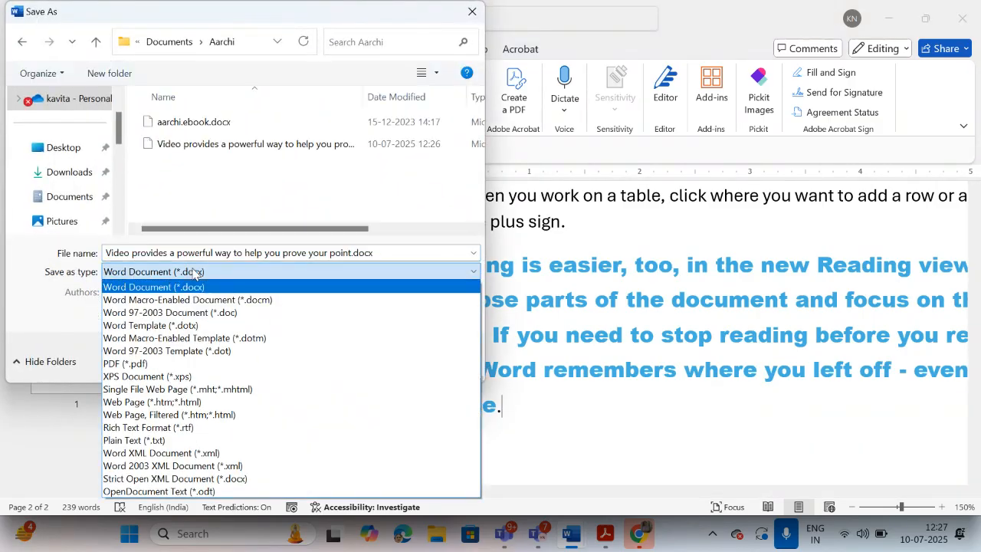
pyautogui.click(147, 365)
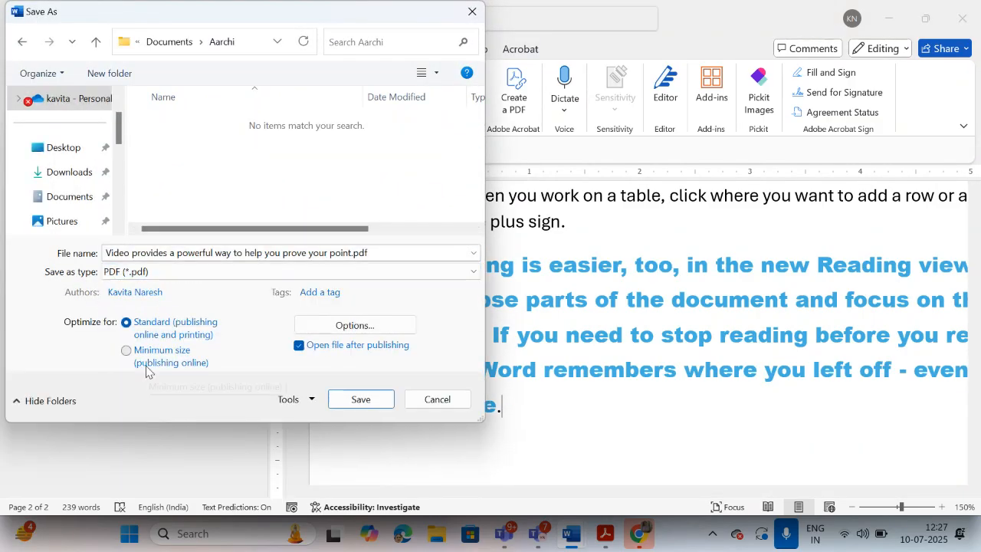
pyautogui.click(137, 42)
pyautogui.click(138, 42)
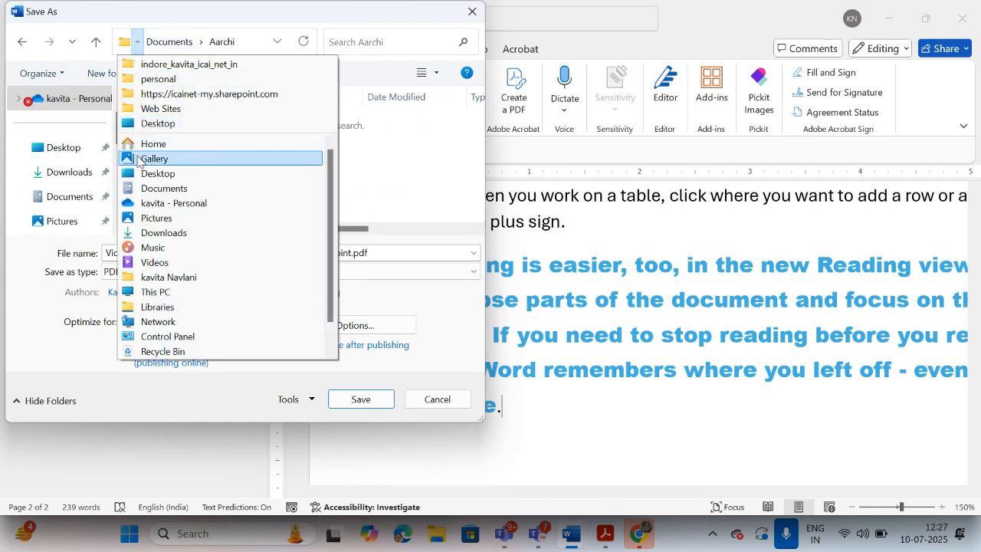
pyautogui.click(147, 124)
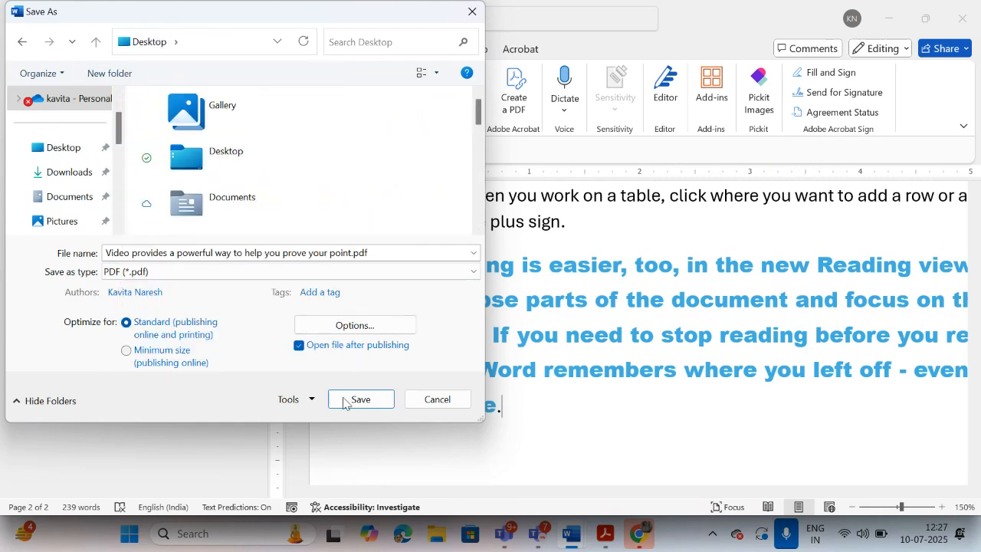
pyautogui.click(351, 256)
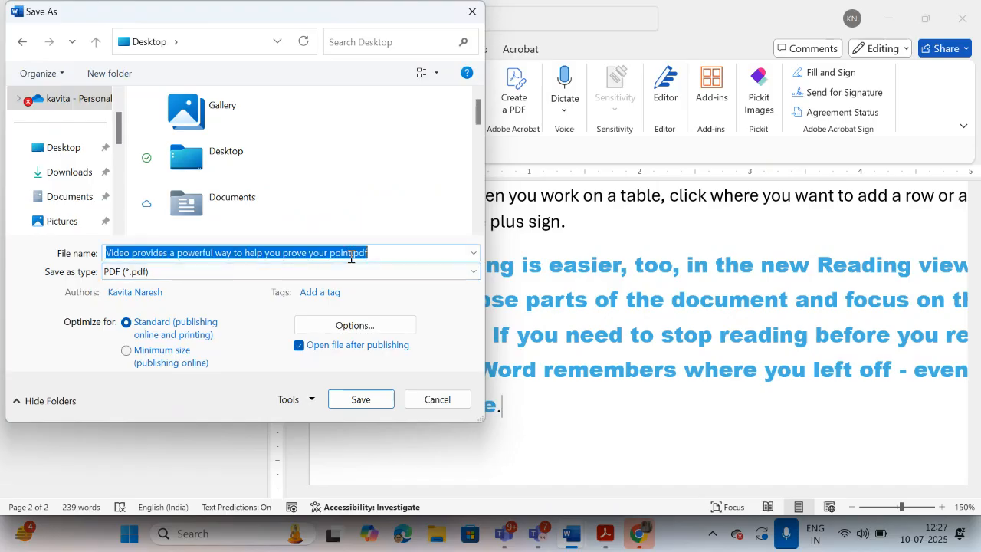
pyautogui.click(351, 256)
pyautogui.press('BackSpace')
pyautogui.press('BackSpace')
pyautogui.press('BackSpace')
pyautogui.press('BackSpace')
pyautogui.press('BackSpace')
pyautogui.press('BackSpace')
pyautogui.press('BackSpace')
pyautogui.press('BackSpace')
pyautogui.press('BackSpace')
pyautogui.press('BackSpace')
pyautogui.press('BackSpace')
pyautogui.press('BackSpace')
pyautogui.press('BackSpace')
pyautogui.press('BackSpace')
pyautogui.press('BackSpace')
pyautogui.press('BackSpace')
pyautogui.press('BackSpace')
pyautogui.press('BackSpace')
pyautogui.press('BackSpace')
pyautogui.press('BackSpace')
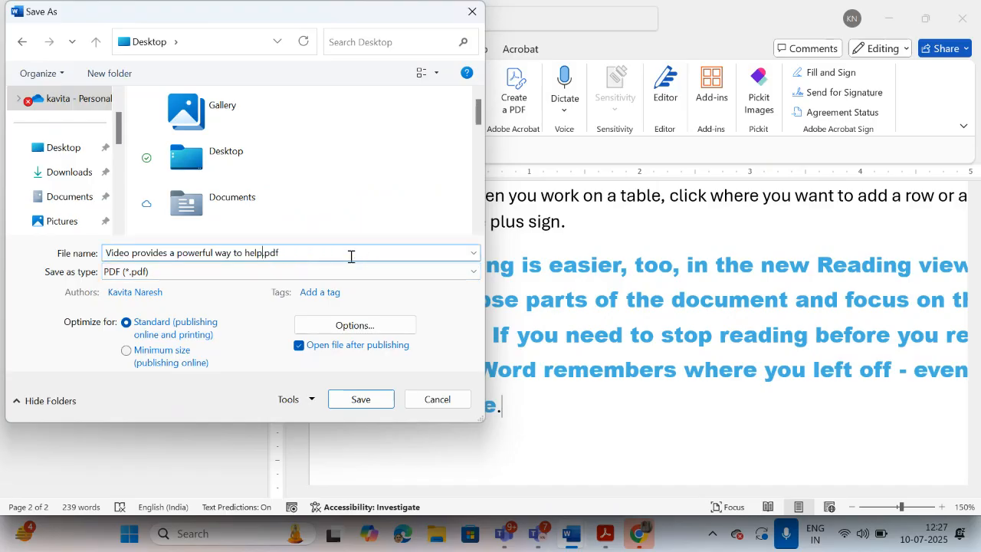
pyautogui.press('BackSpace')
pyautogui.press('BackSpace')
pyautogui.press('BackSpace')
pyautogui.press('BackSpace')
pyautogui.press('BackSpace')
pyautogui.press('BackSpace')
pyautogui.press('BackSpace')
pyautogui.press('BackSpace')
pyautogui.press('BackSpace')
pyautogui.press('BackSpace')
pyautogui.press('BackSpace')
pyautogui.press('BackSpace')
pyautogui.press('BackSpace')
pyautogui.press('BackSpace')
pyautogui.press('BackSpace')
pyautogui.press('BackSpace')
pyautogui.press('BackSpace')
pyautogui.press('BackSpace')
pyautogui.press('BackSpace')
pyautogui.press('BackSpace')
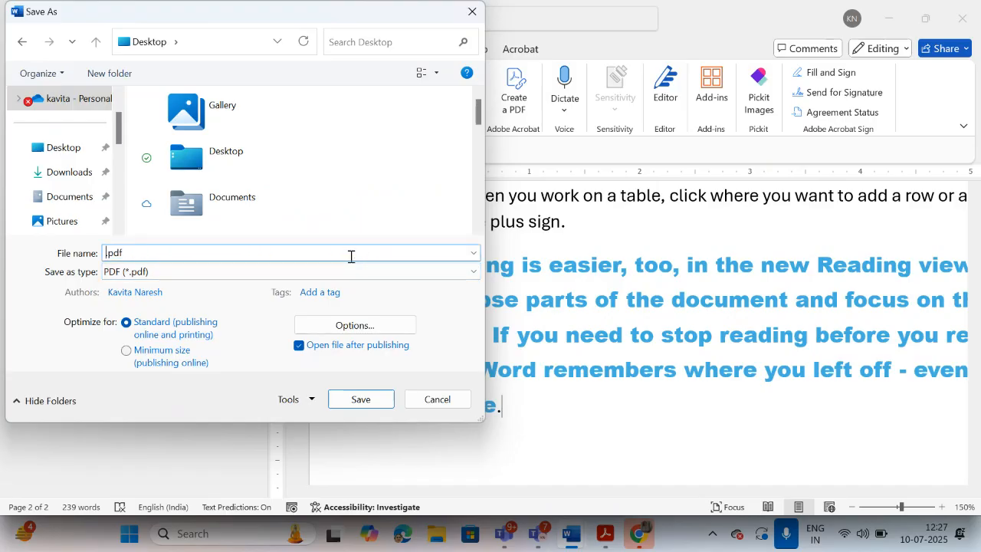
pyautogui.write('cmareport')
pyautogui.press('Return')
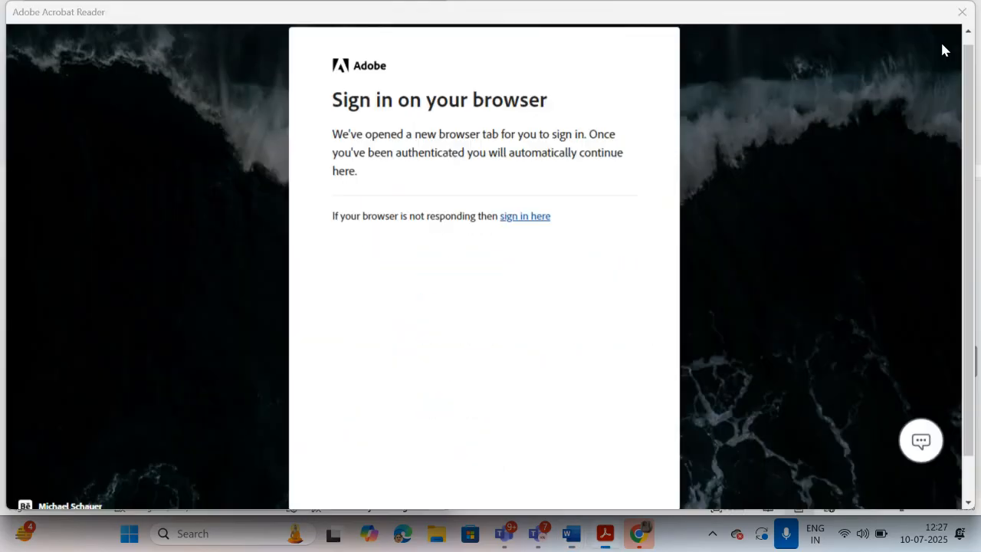
# Open cmareport.pdf from the Desktop in Adobe Acrobat and choose Continue with Google.
pyautogui.click(531, 217)
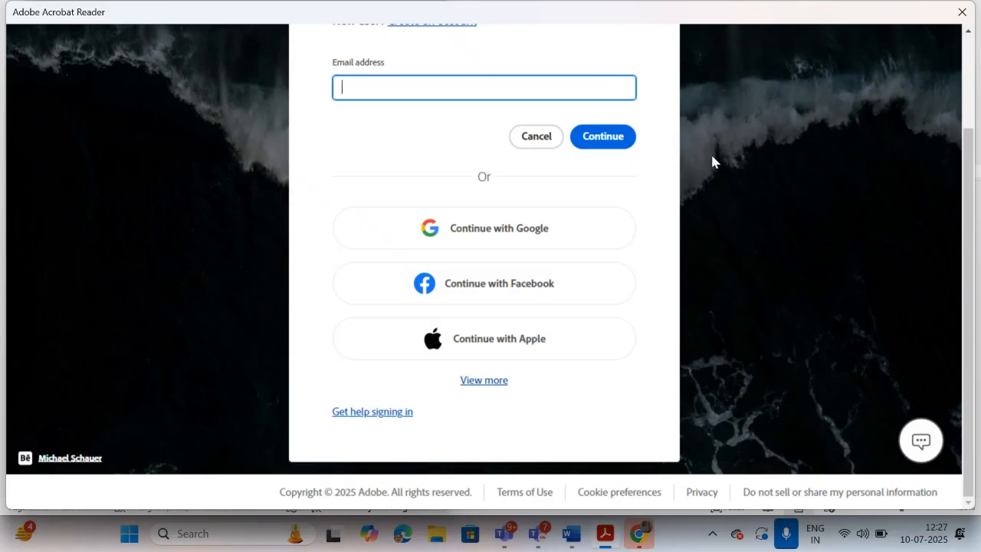
pyautogui.press('super+d')
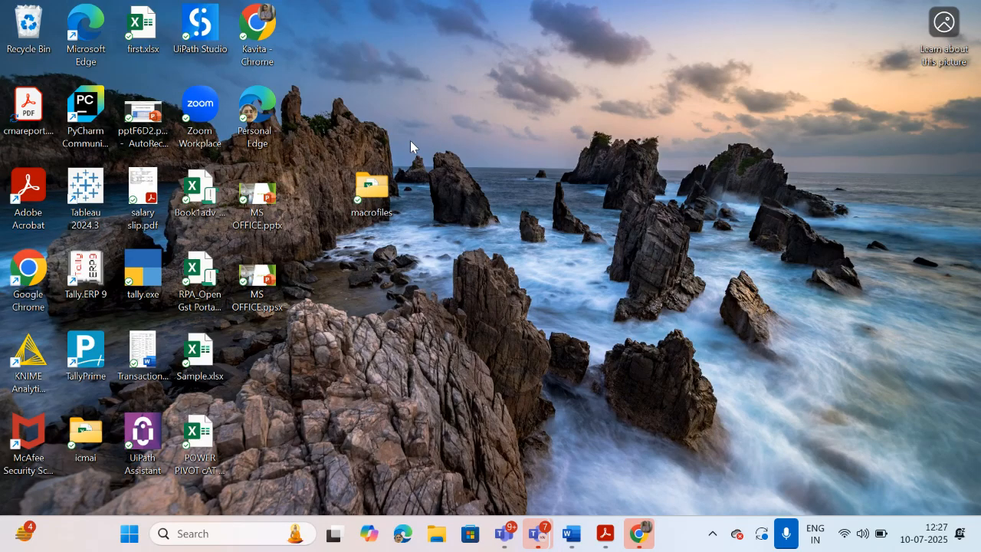
pyautogui.click(24, 113)
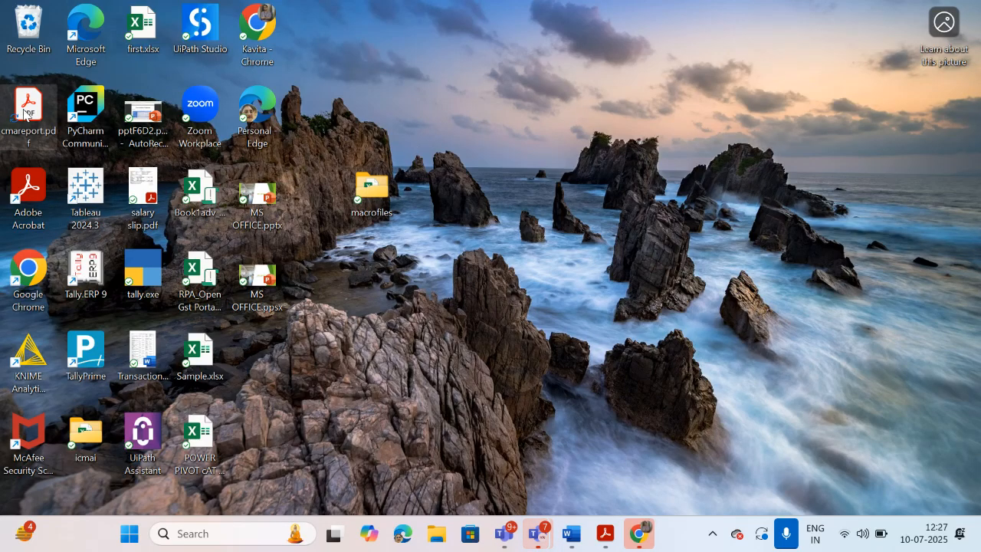
pyautogui.doubleClick(24, 113)
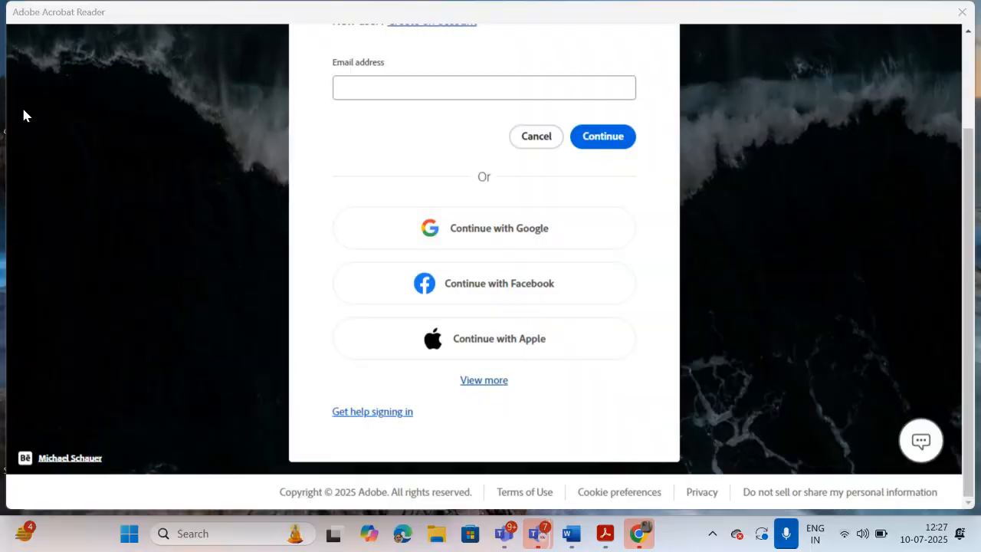
pyautogui.rightClick(24, 114)
pyautogui.moveTo(153, 148)
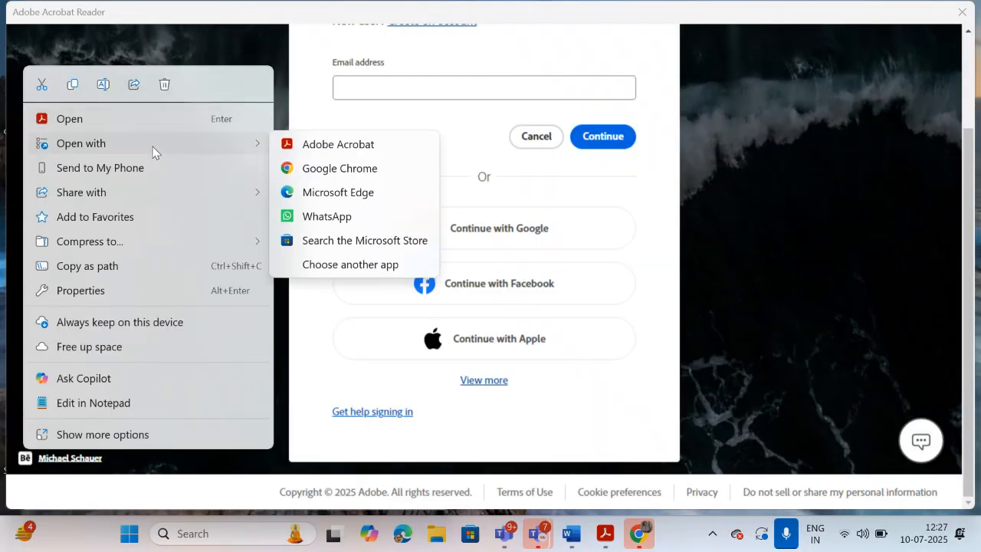
pyautogui.click(344, 147)
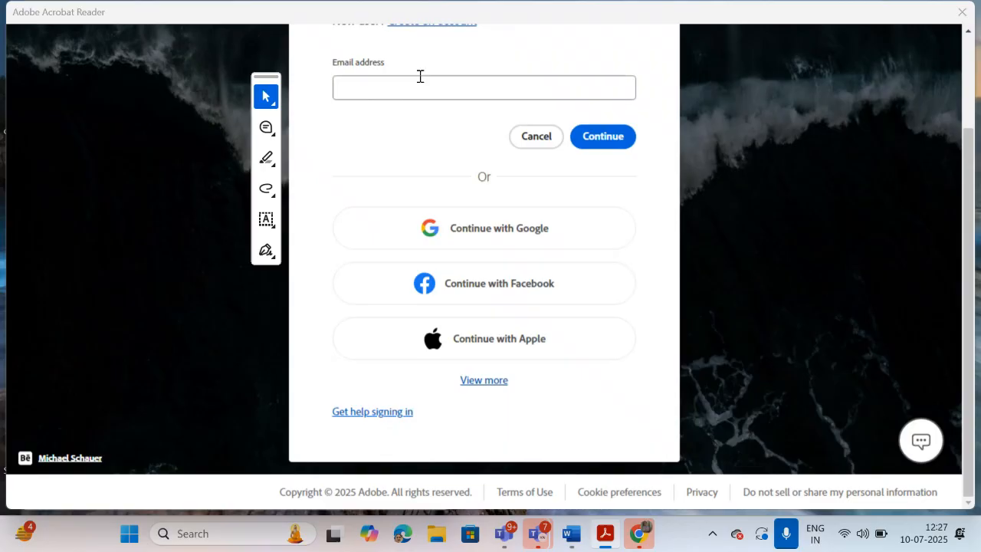
pyautogui.click(508, 230)
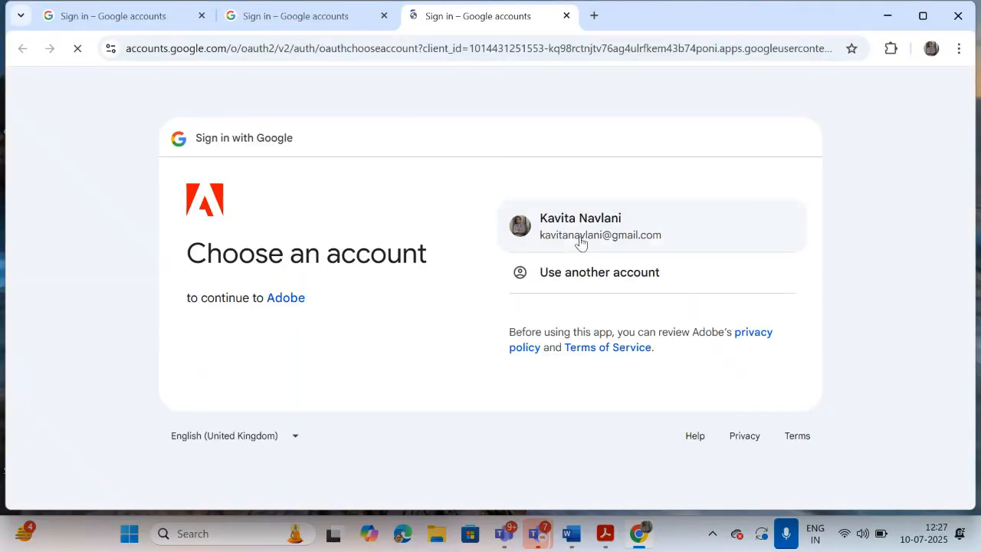
# Pick the Google account and allow Adobe access to its details.
pyautogui.click(575, 242)
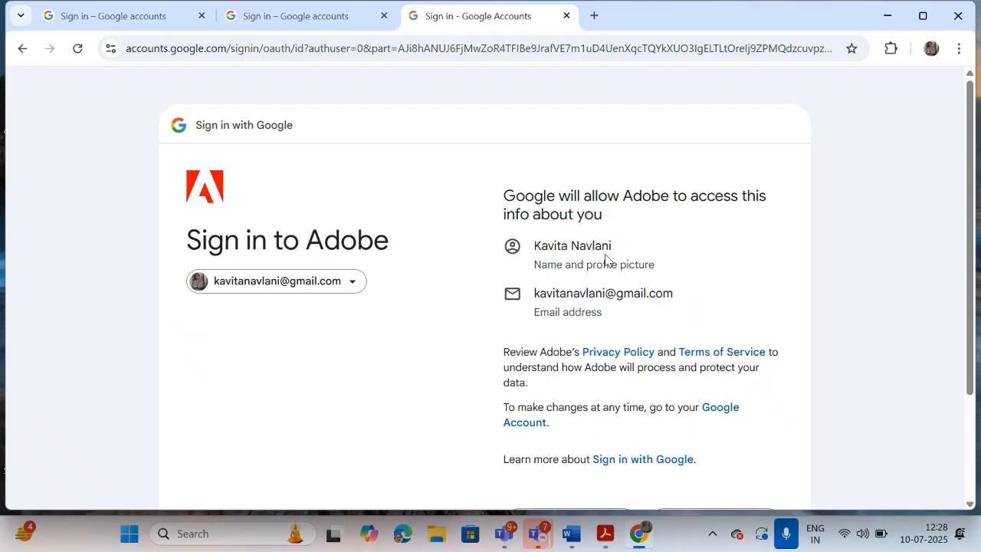
pyautogui.doubleClick(613, 296)
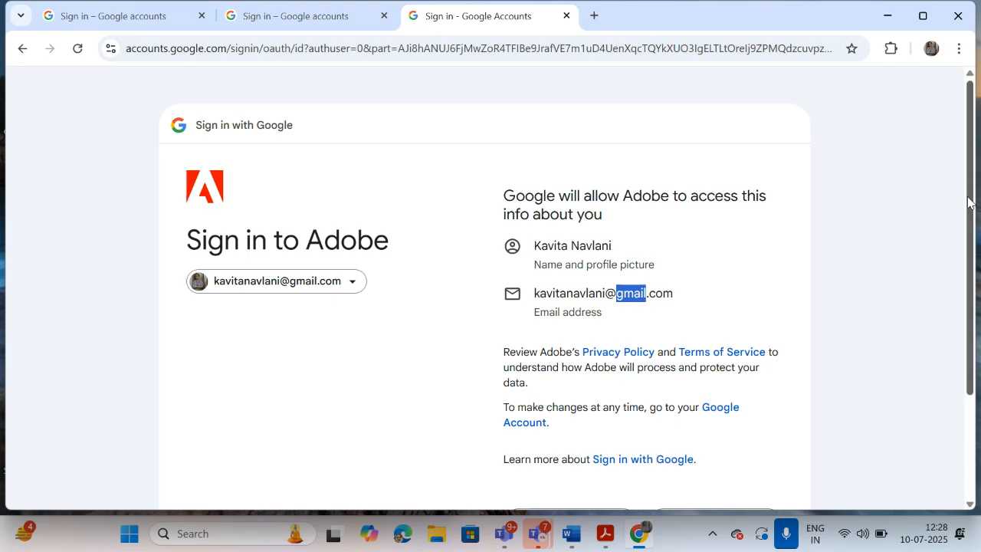
pyautogui.moveTo(970, 202); pyautogui.dragTo(970, 350)
pyautogui.click(767, 391)
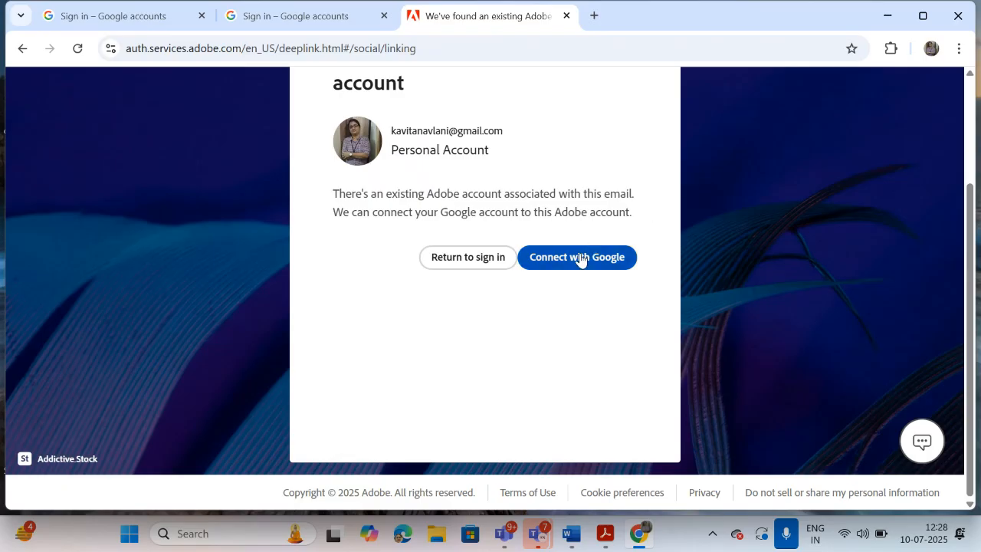
# Connect Google to the Adobe account, enter the emailed verification code and confirm.
pyautogui.click(597, 263)
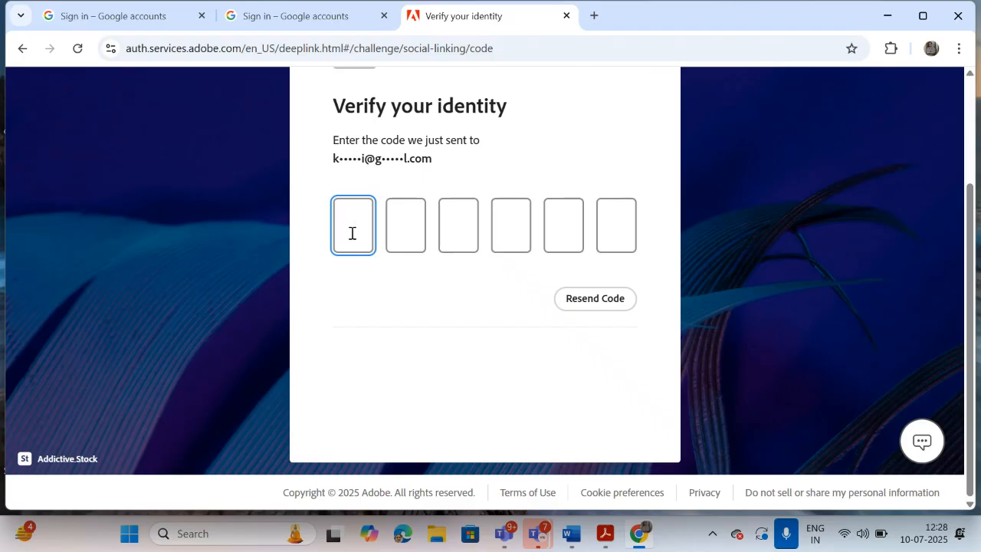
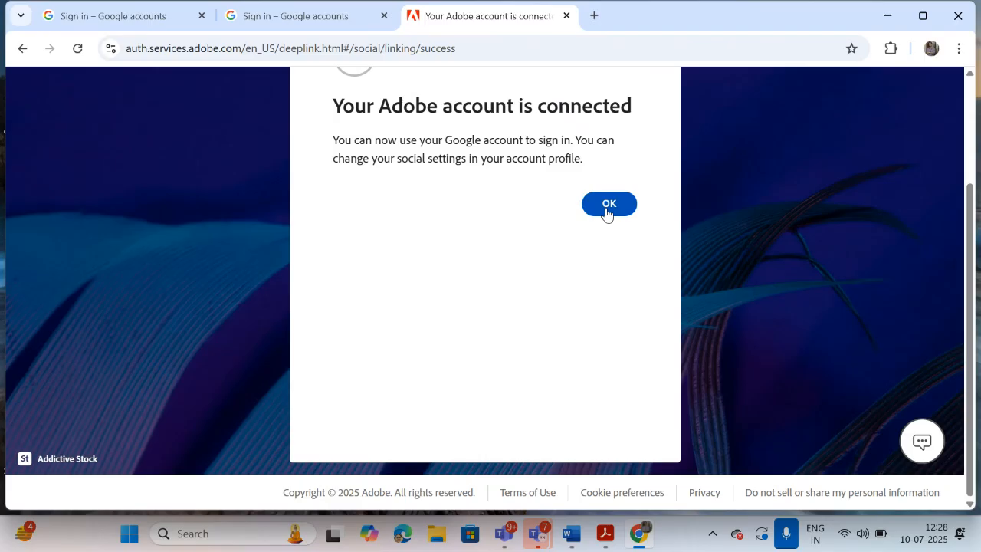
pyautogui.click(608, 207)
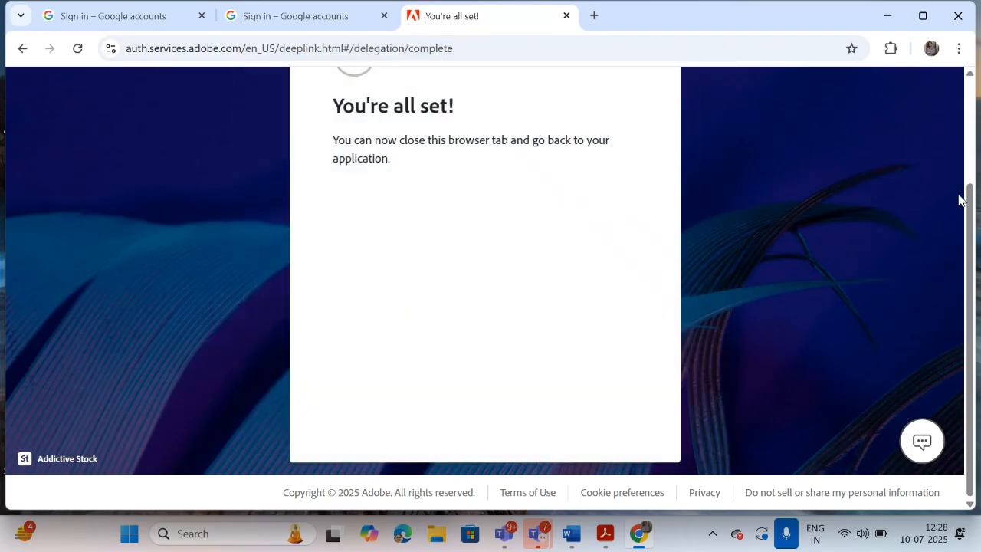
pyautogui.moveTo(969, 209); pyautogui.dragTo(970, 238)
# Open cmareport.pdf from the Desktop in a maximized Acrobat Reader, then switch back to Word.
pyautogui.press('super+d')
pyautogui.doubleClick(38, 114)
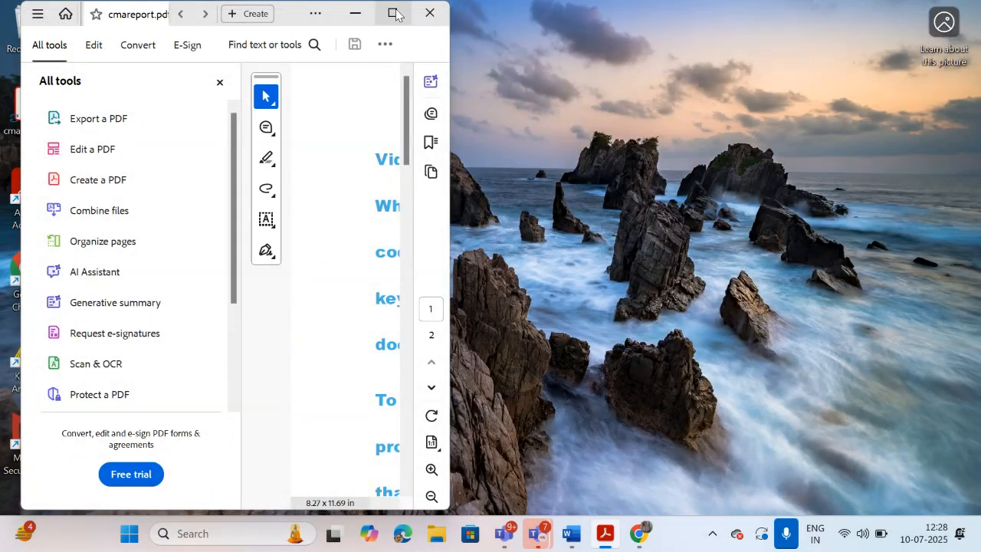
pyautogui.click(393, 14)
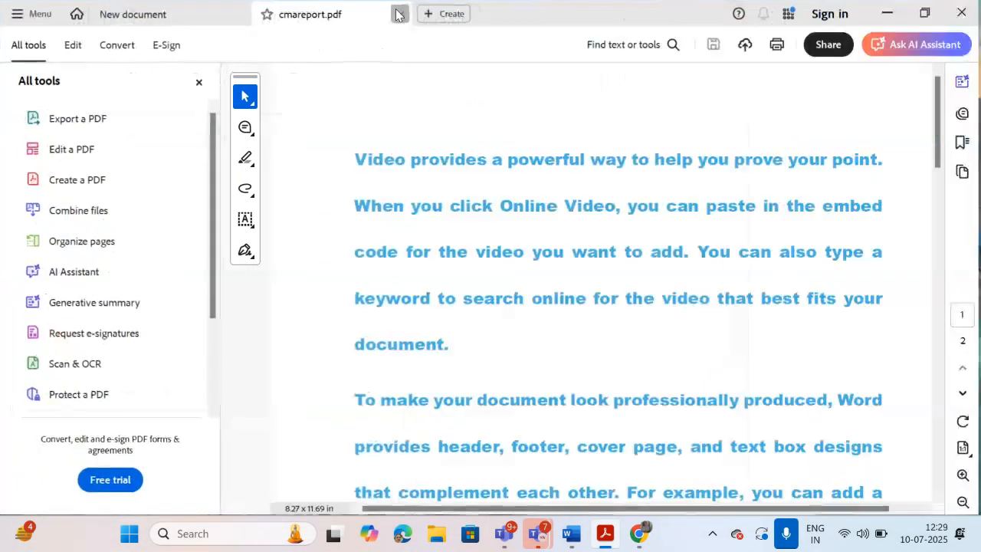
pyautogui.moveTo(939, 135); pyautogui.dragTo(958, 175)
pyautogui.scroll(1, 706, 254)
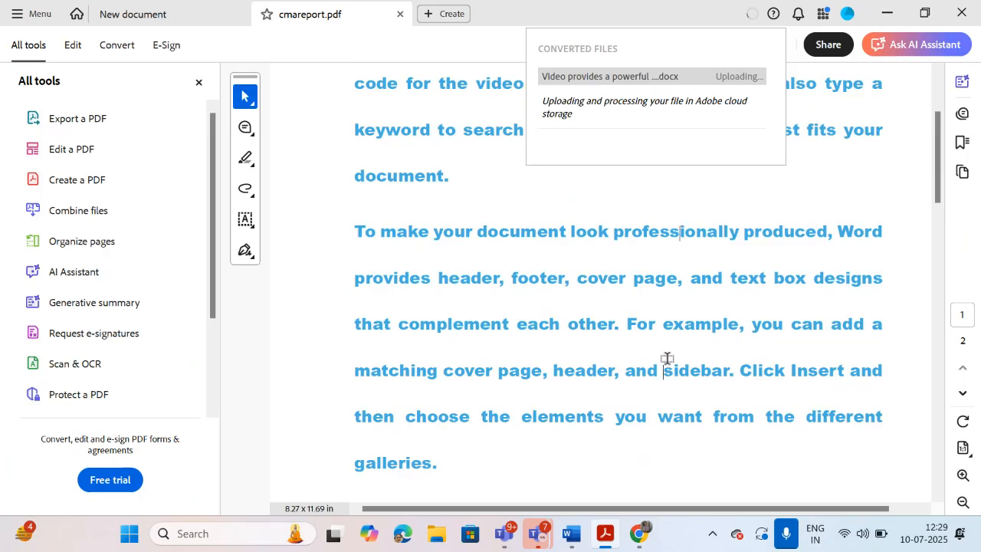
pyautogui.hotkey('alt', 'Tab')
pyautogui.hotkey('alt', 'Tab')
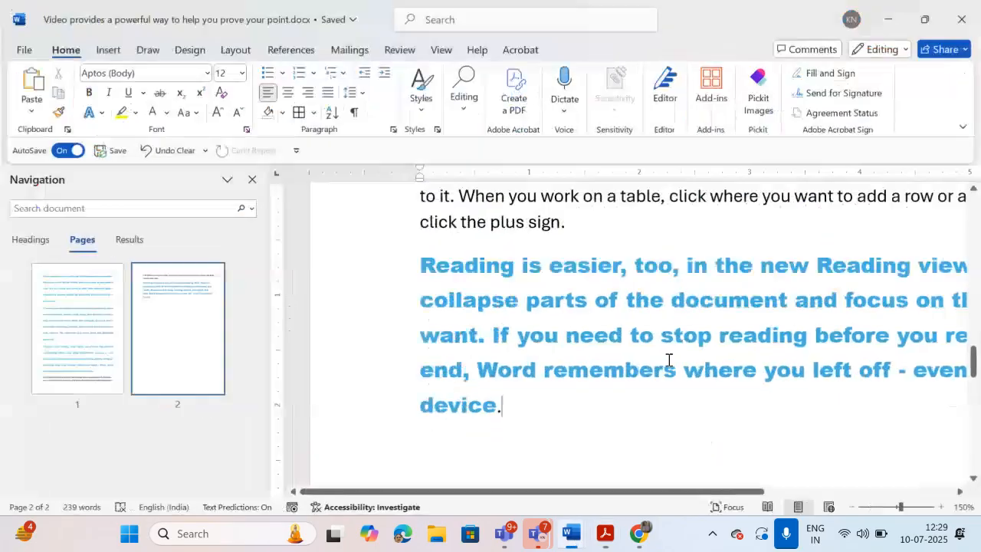
pyautogui.hotkey('alt', 'Tab')
pyautogui.hotkey('alt', 'Tab')
pyautogui.hotkey('alt', 'Tab')
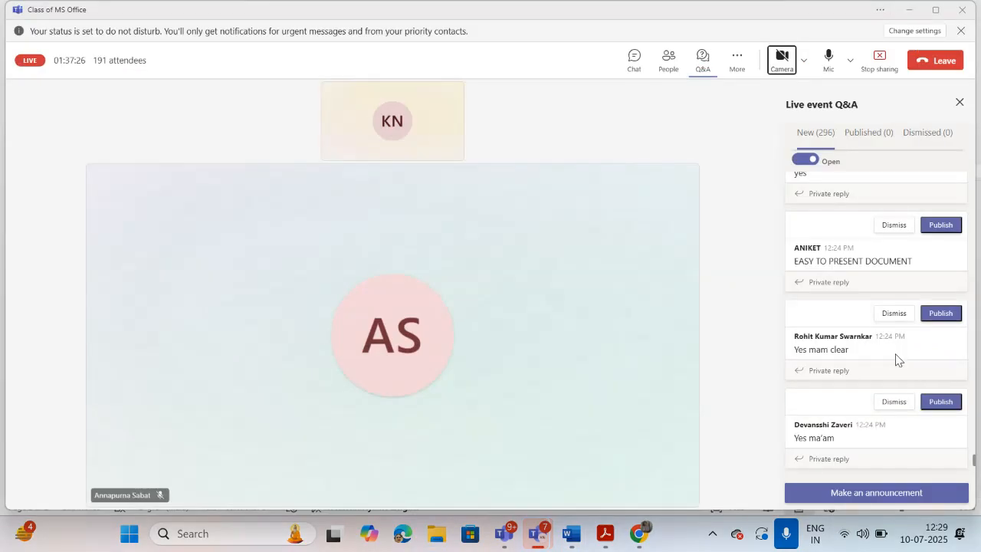
# Turn the Teams camera on, select a Q&A question card, and return to Word.
pyautogui.scroll(-8, 895, 354)
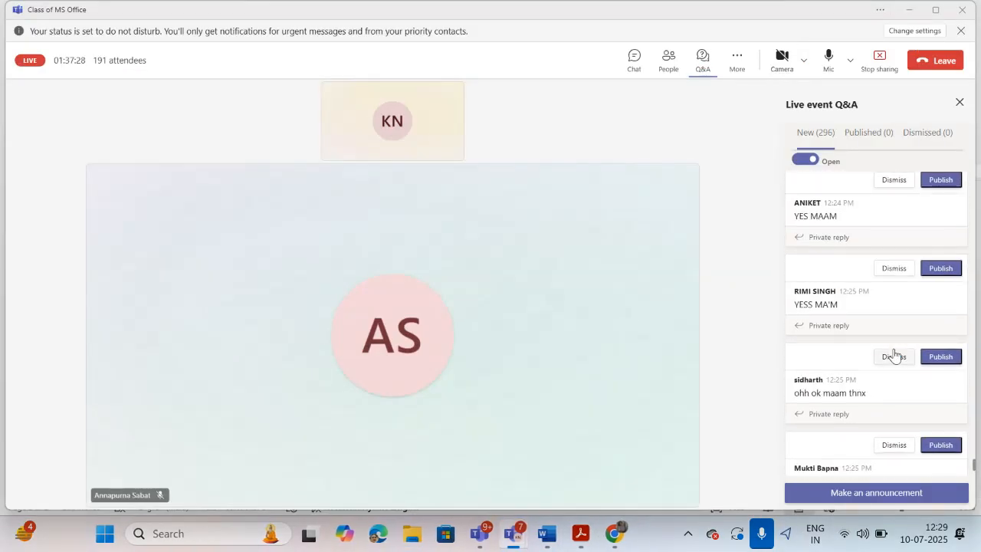
pyautogui.scroll(-3, 895, 355)
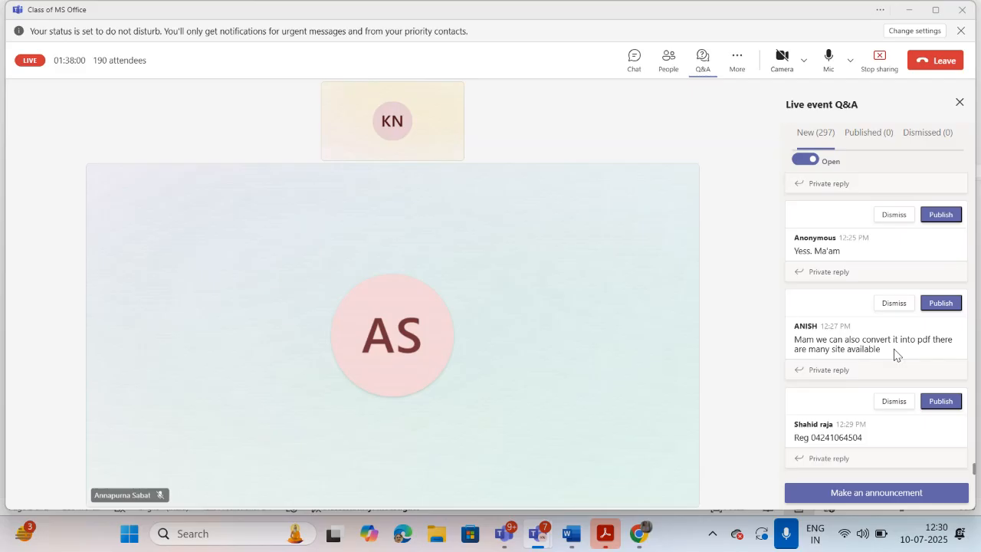
pyautogui.click(777, 63)
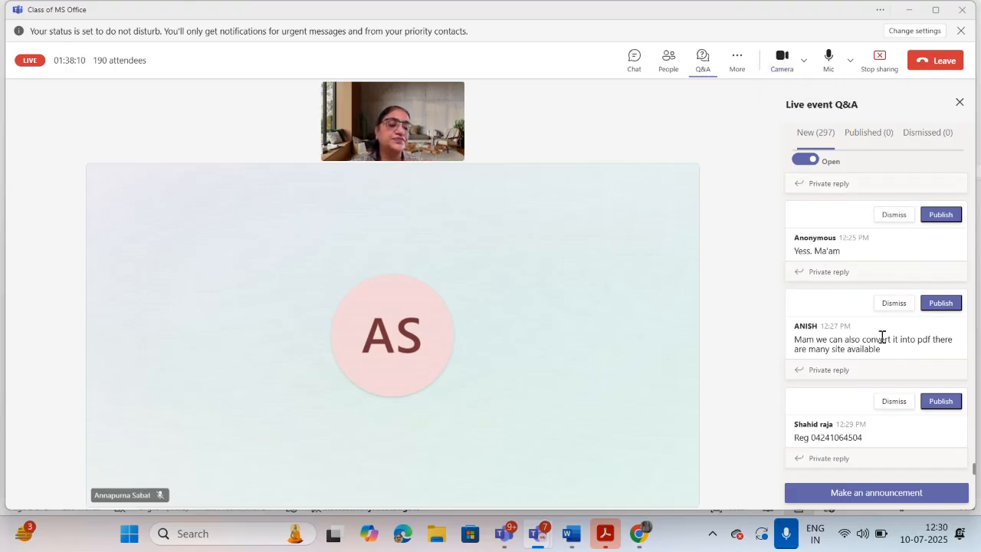
pyautogui.scroll(-1, 882, 338)
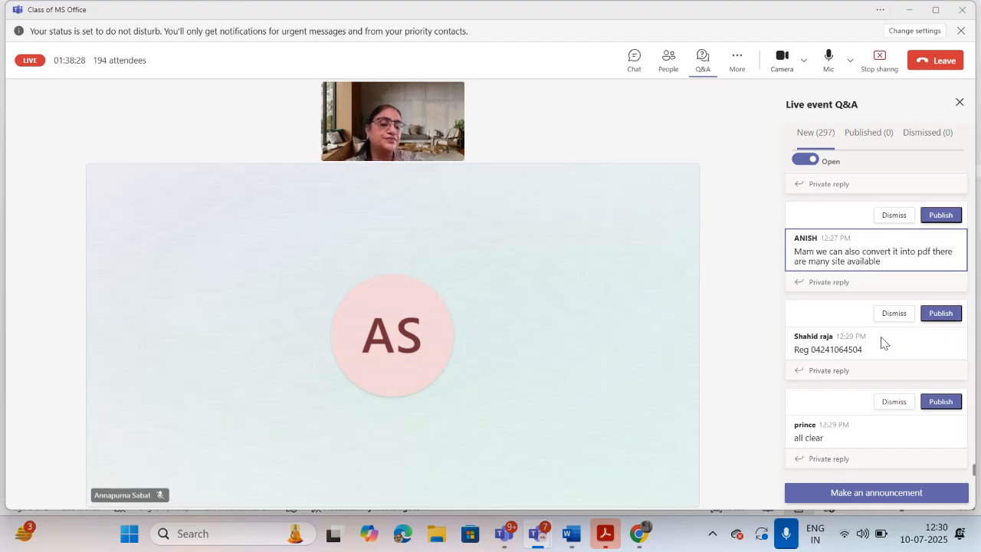
pyautogui.click(881, 342)
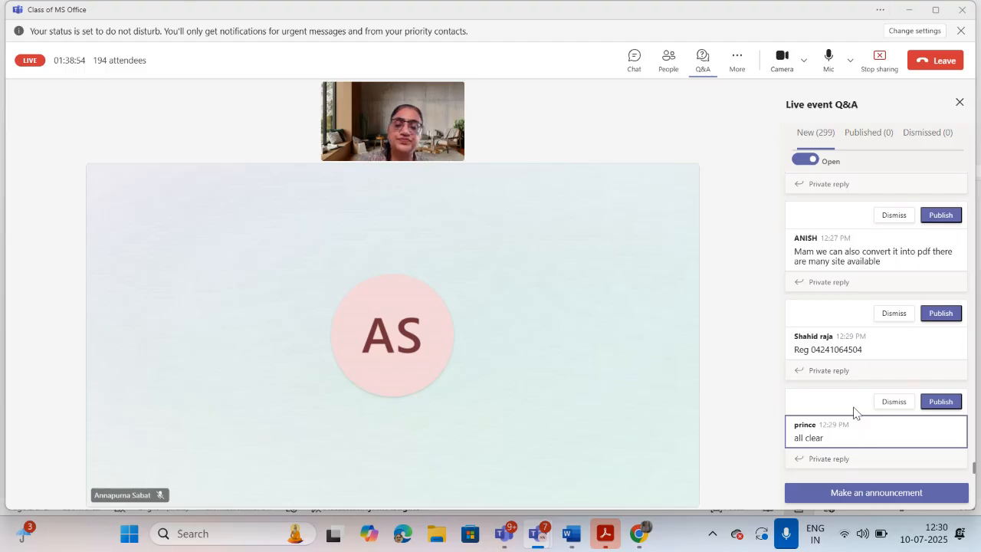
pyautogui.hotkey('alt', 'Tab')
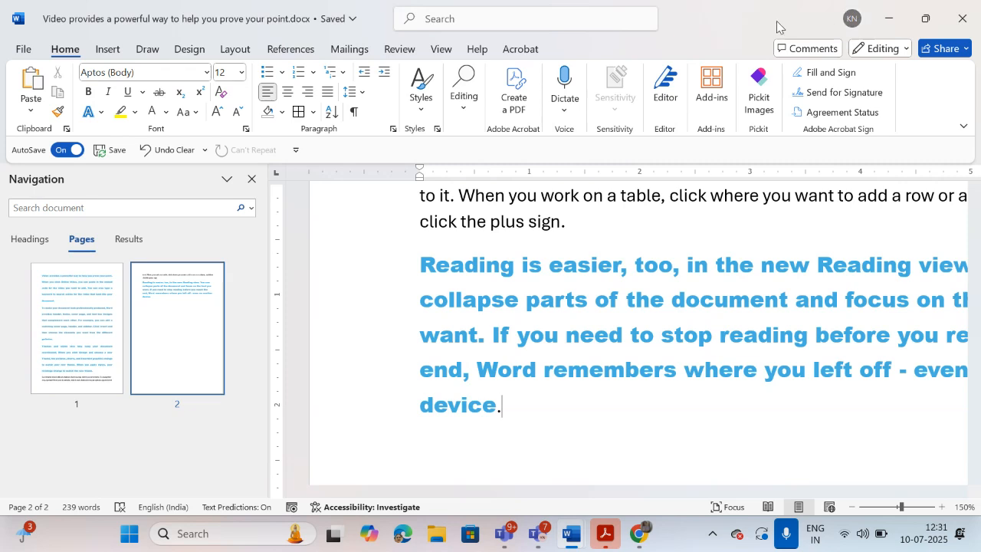
# Return to Word, toggle the dictation options off, and show the Insert tab.
pyautogui.click(723, 39)
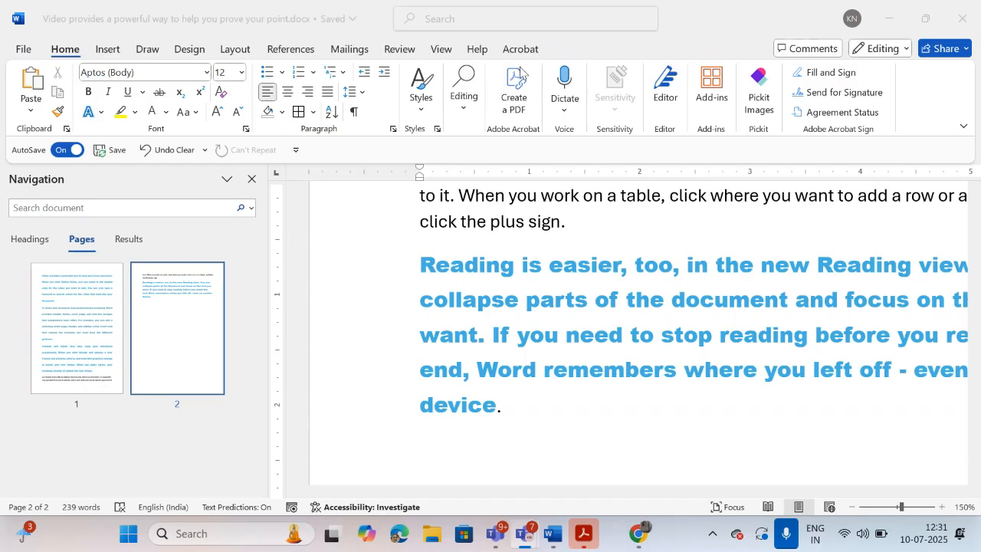
pyautogui.click(566, 115)
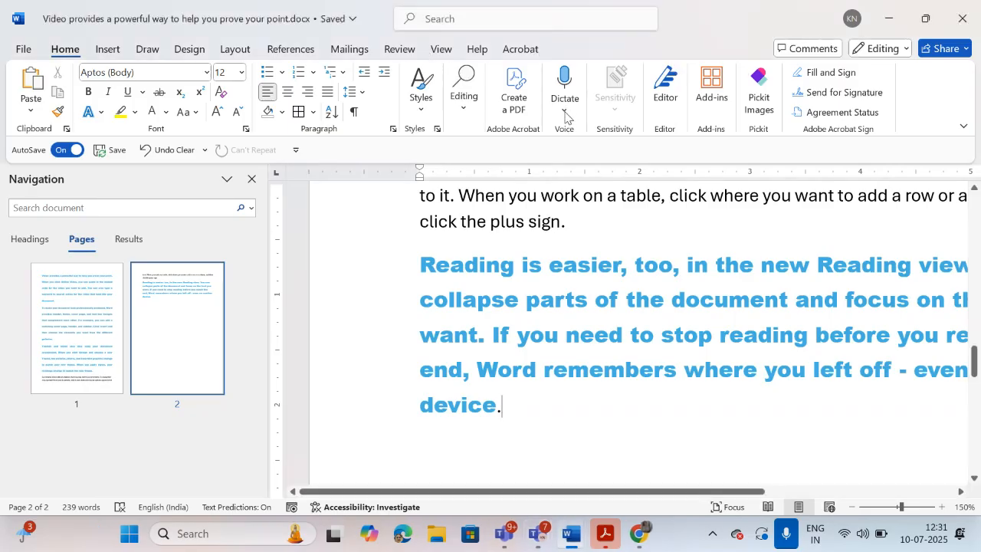
pyautogui.click(565, 115)
pyautogui.click(570, 117)
pyautogui.click(109, 50)
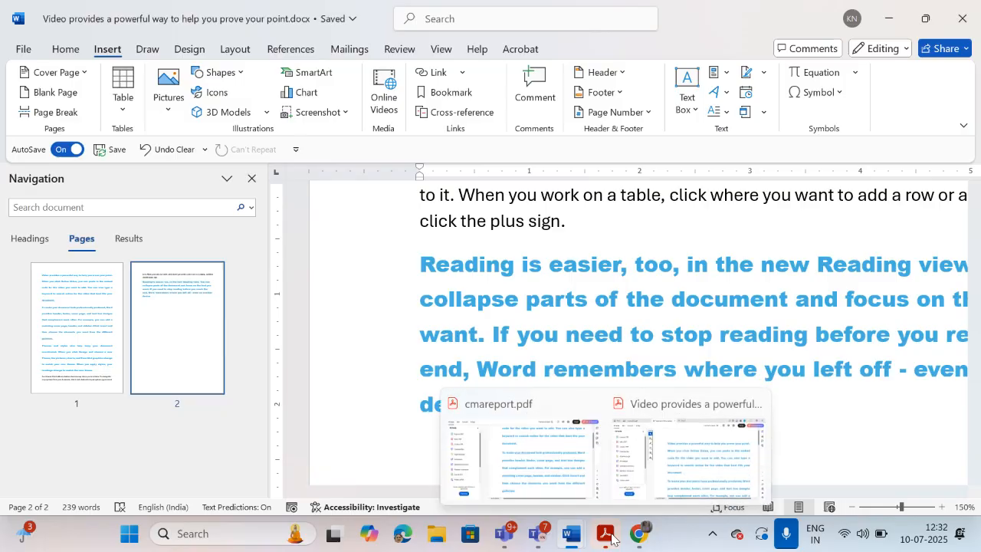
# Turn the camera on in the Teams live class, then switch back to Word.
pyautogui.moveTo(541, 542)
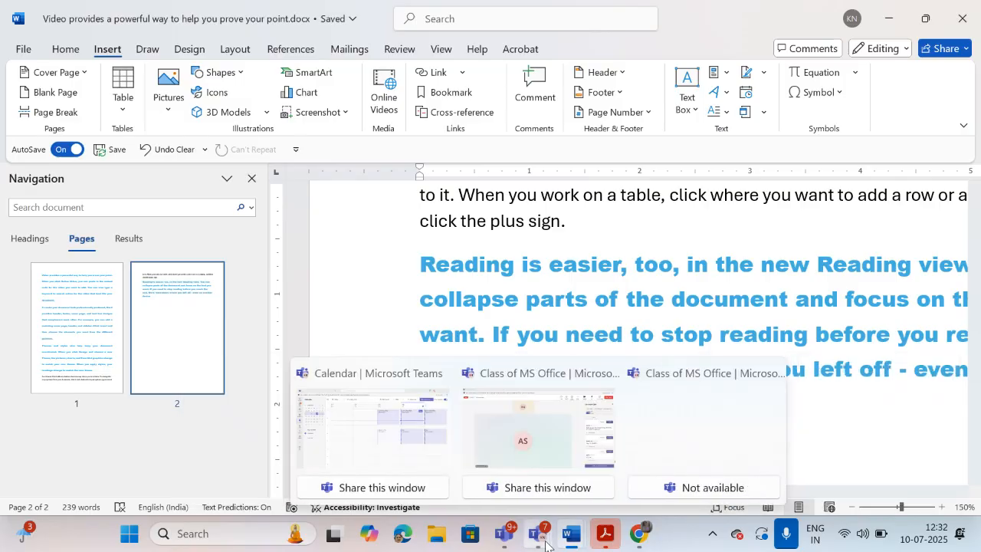
pyautogui.click(547, 471)
pyautogui.click(782, 57)
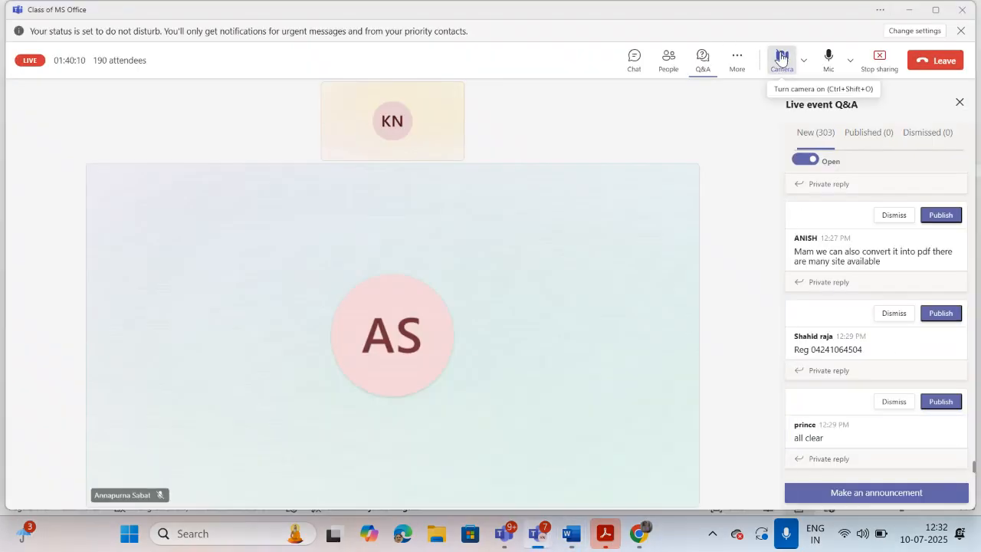
pyautogui.moveTo(511, 542)
pyautogui.hotkey('alt', 'Tab')
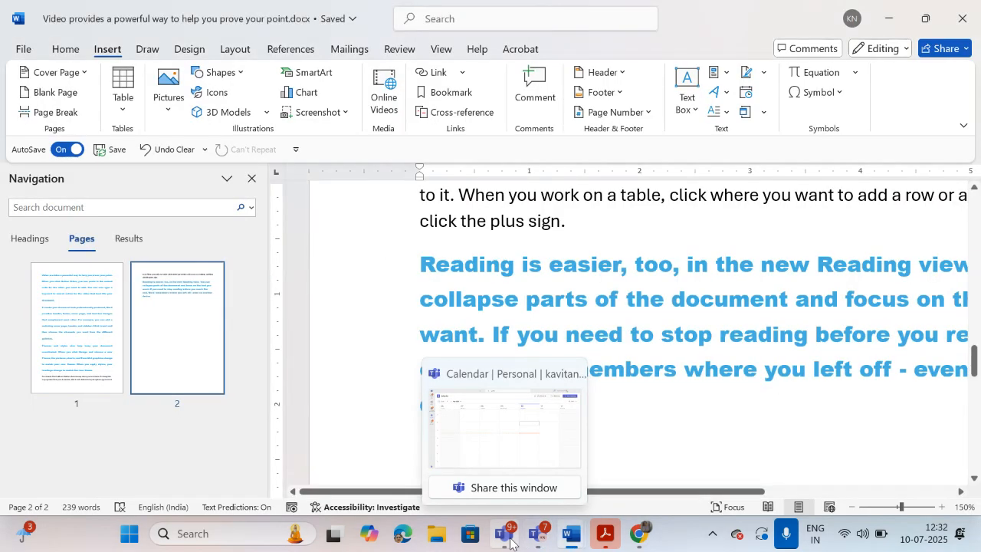
# Go to page 1 and insert the Austin cover page from the gallery.
pyautogui.click(99, 347)
pyautogui.click(158, 351)
pyautogui.click(86, 339)
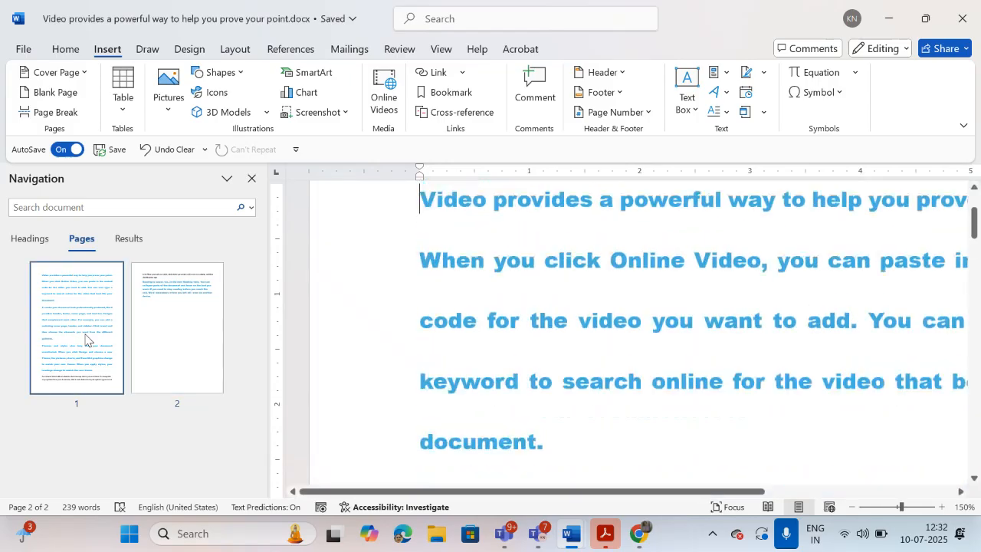
pyautogui.click(80, 76)
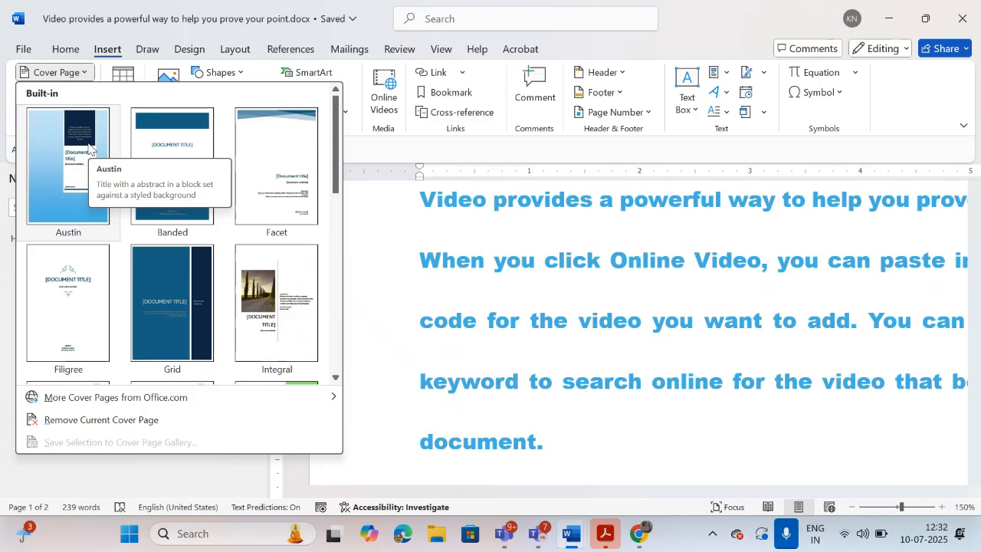
pyautogui.click(88, 147)
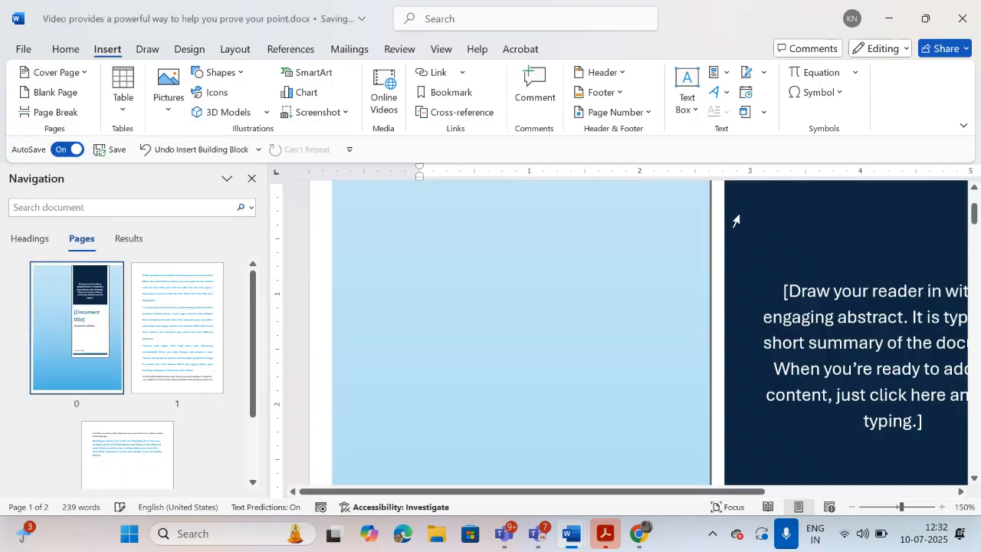
# Scroll through the new cover page and select its [Document title] placeholder.
pyautogui.moveTo(975, 214)
pyautogui.mouseDown()
pyautogui.moveTo(976, 256)
pyautogui.moveTo(978, 222)
pyautogui.mouseUp()
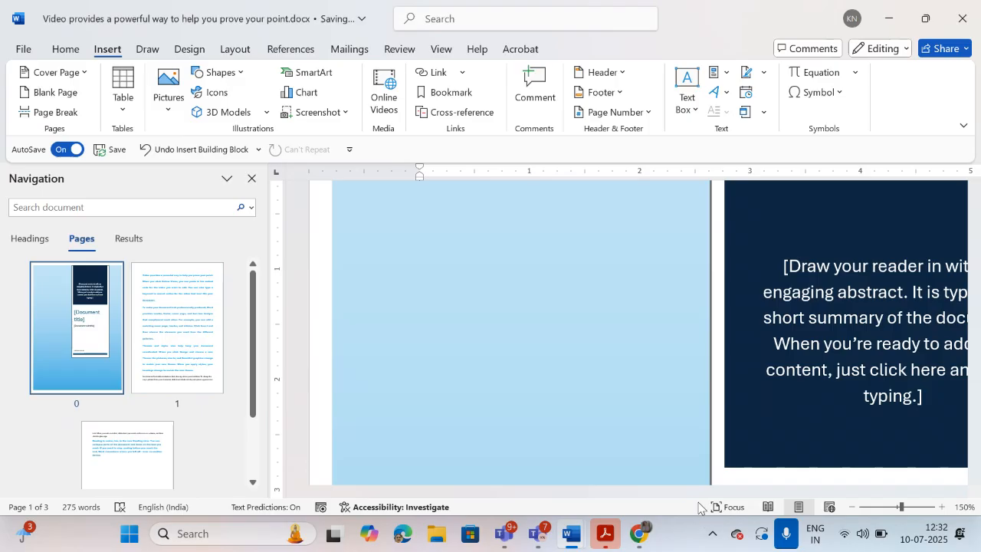
pyautogui.moveTo(699, 492); pyautogui.dragTo(836, 457)
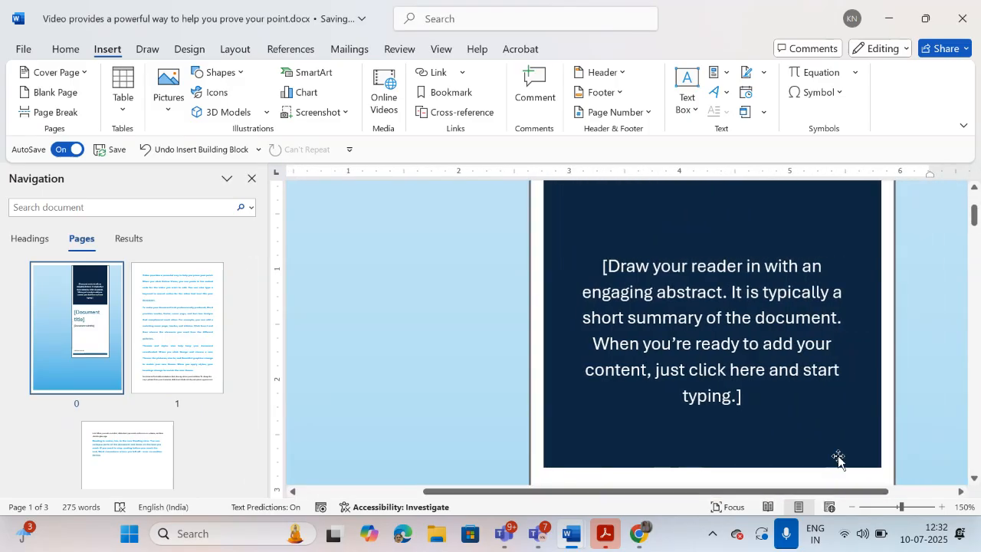
pyautogui.click(974, 479)
pyautogui.scroll(-6, 974, 479)
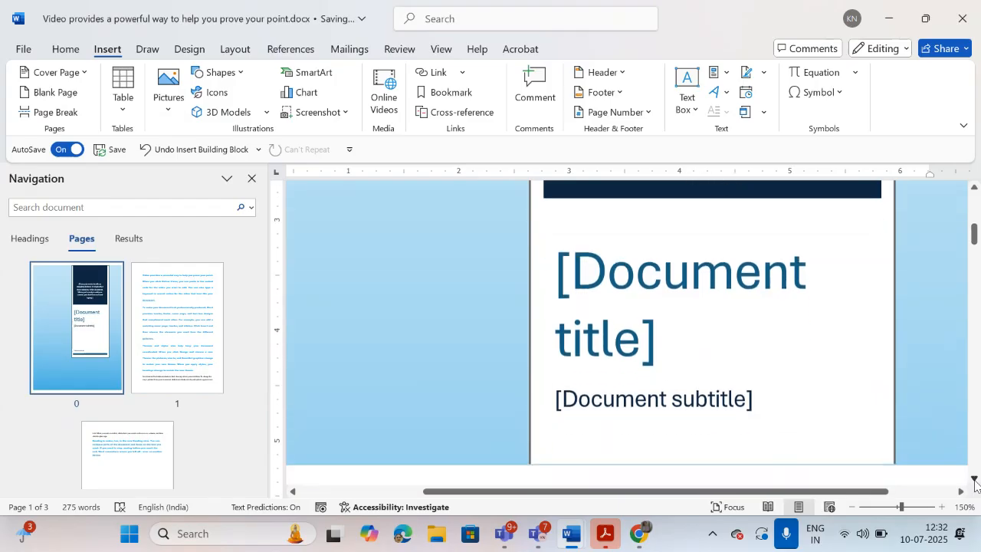
pyautogui.moveTo(639, 348); pyautogui.dragTo(557, 288)
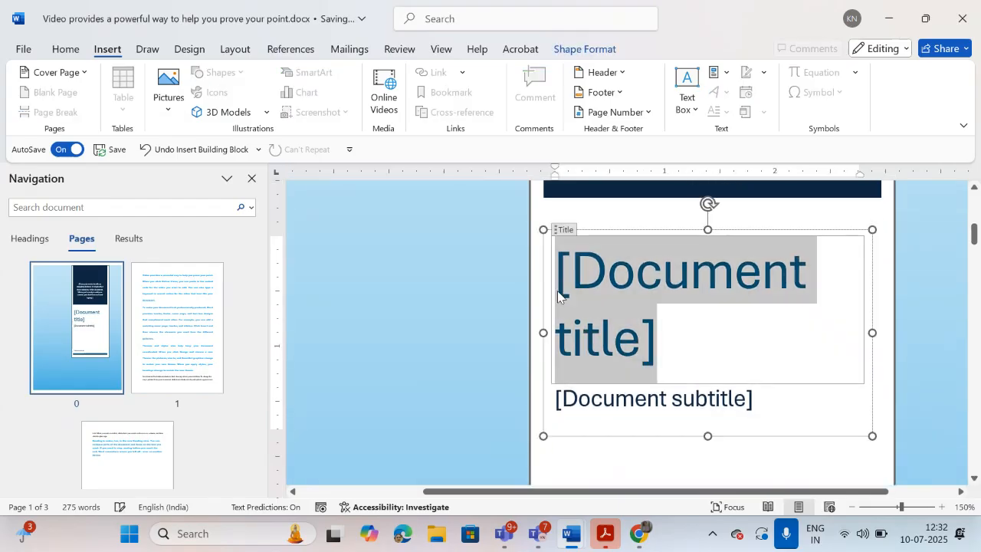
# Replace the cover's title placeholder with 'Cost report' and click outside the box.
pyautogui.press('BackSpace')
pyautogui.write('CMa')
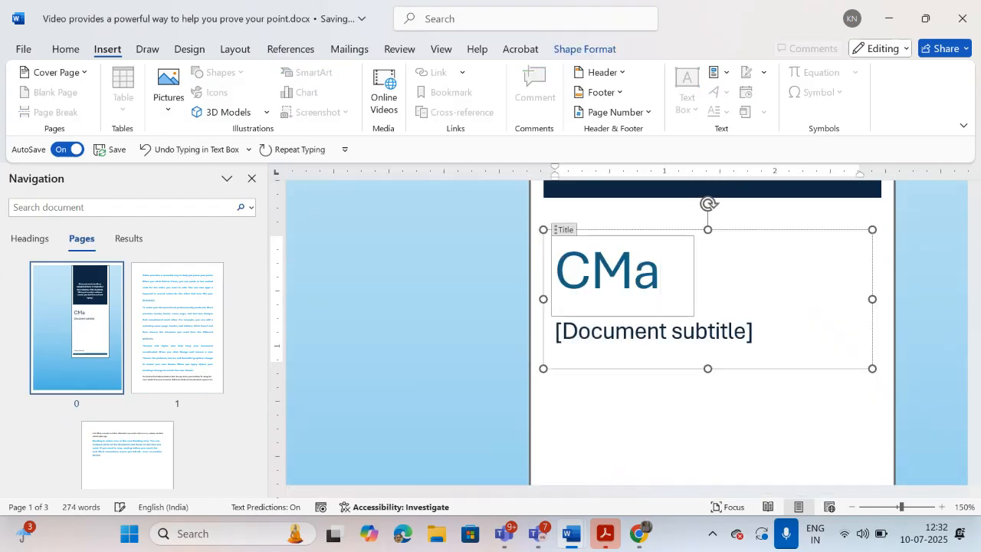
pyautogui.press('BackSpace')
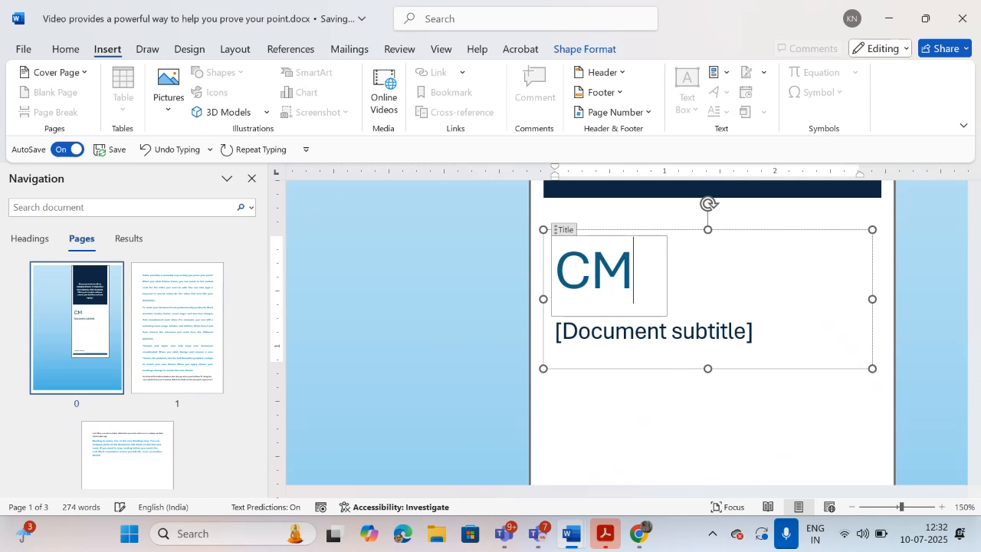
pyautogui.write('a')
pyautogui.press('BackSpace')
pyautogui.press('BackSpace')
pyautogui.press('BackSpace')
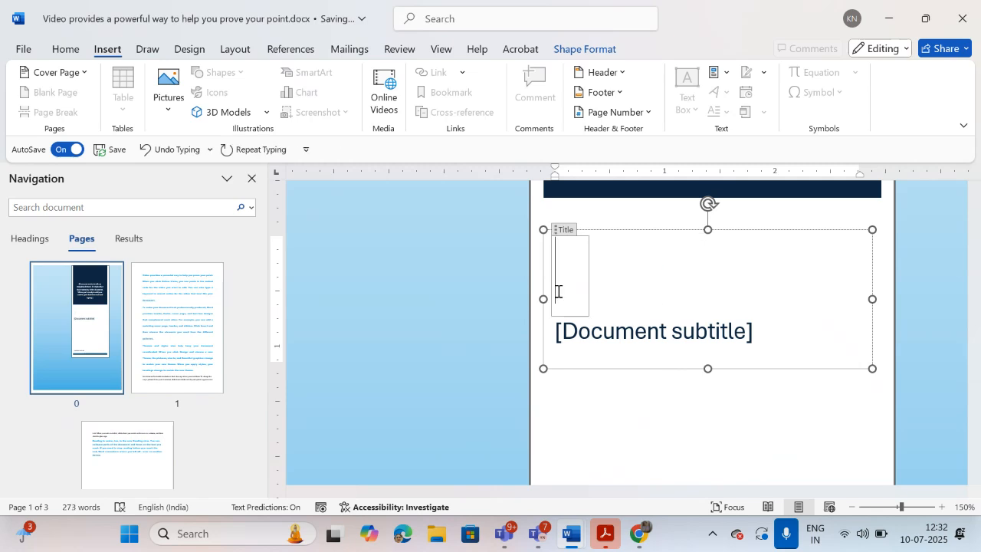
pyautogui.write('Cos')
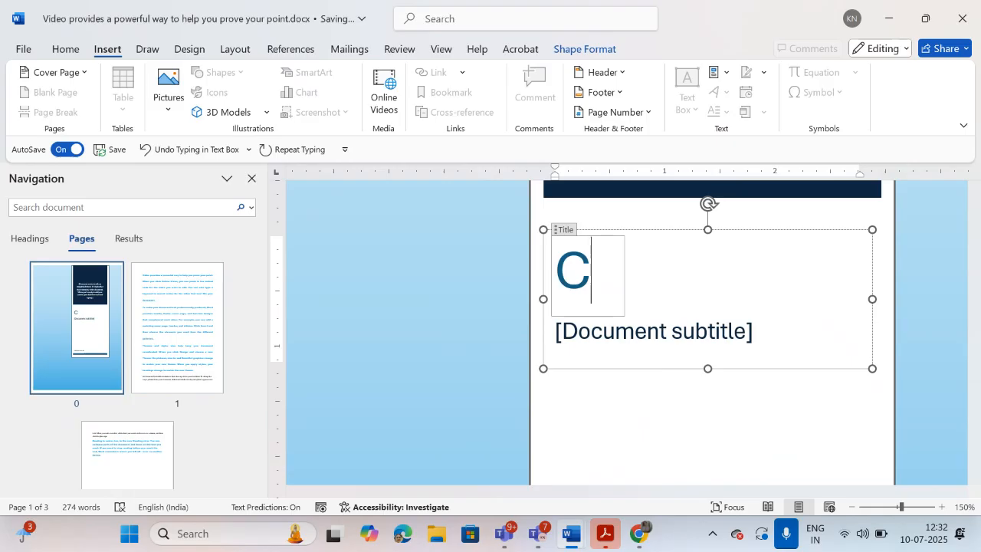
pyautogui.write('t report')
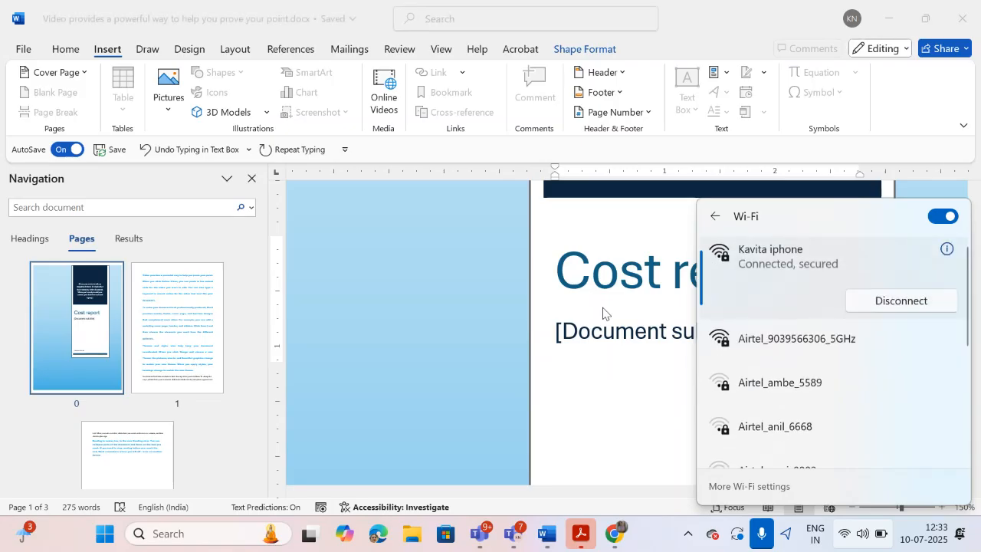
pyautogui.click(638, 362)
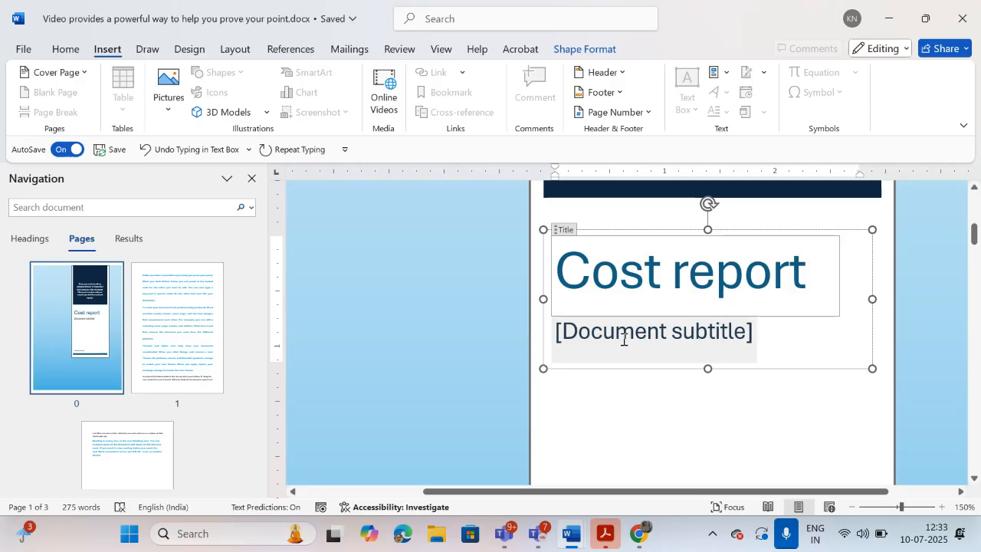
pyautogui.click(571, 392)
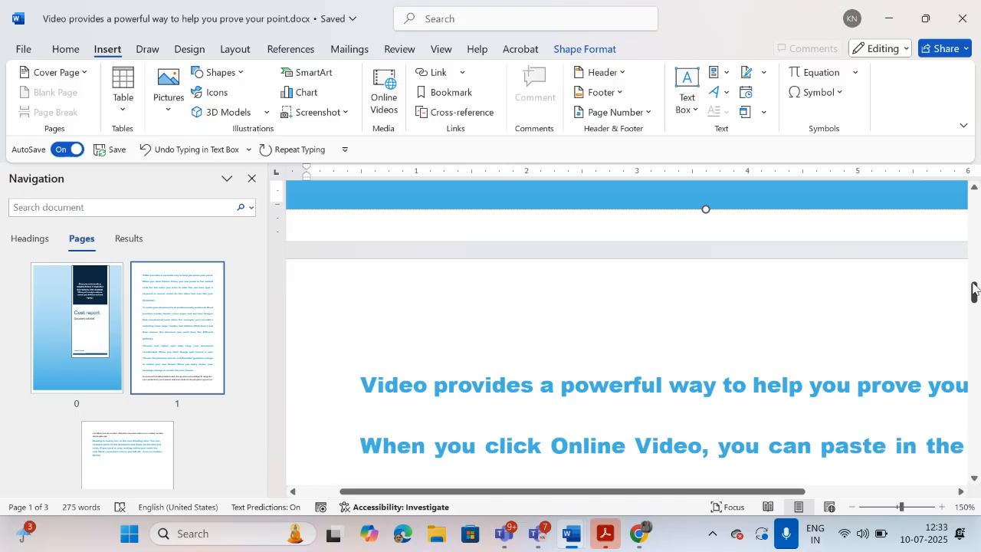
# Check the 3-page document in print preview, then go back to editing.
pyautogui.hotkey('ctrl', 'p')
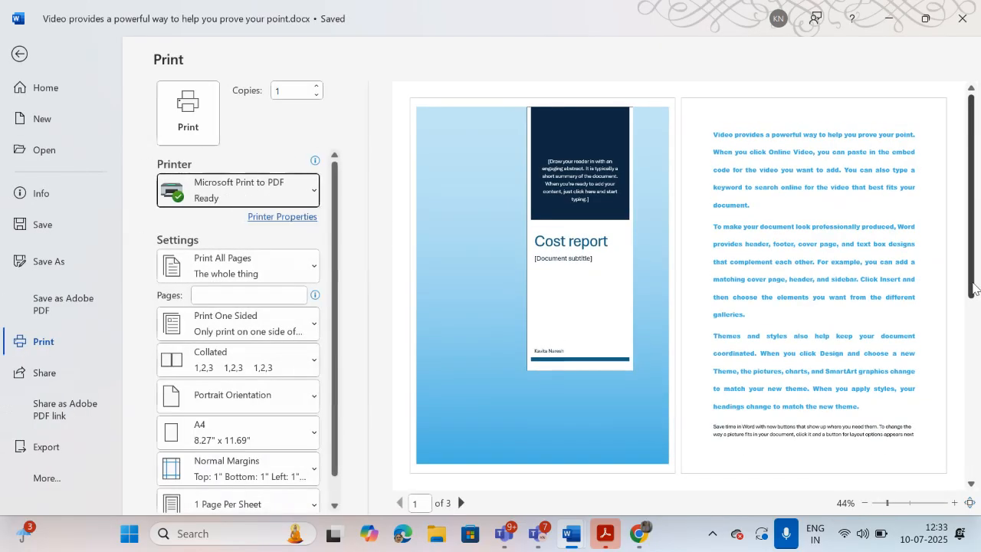
pyautogui.moveTo(975, 159); pyautogui.dragTo(979, 328)
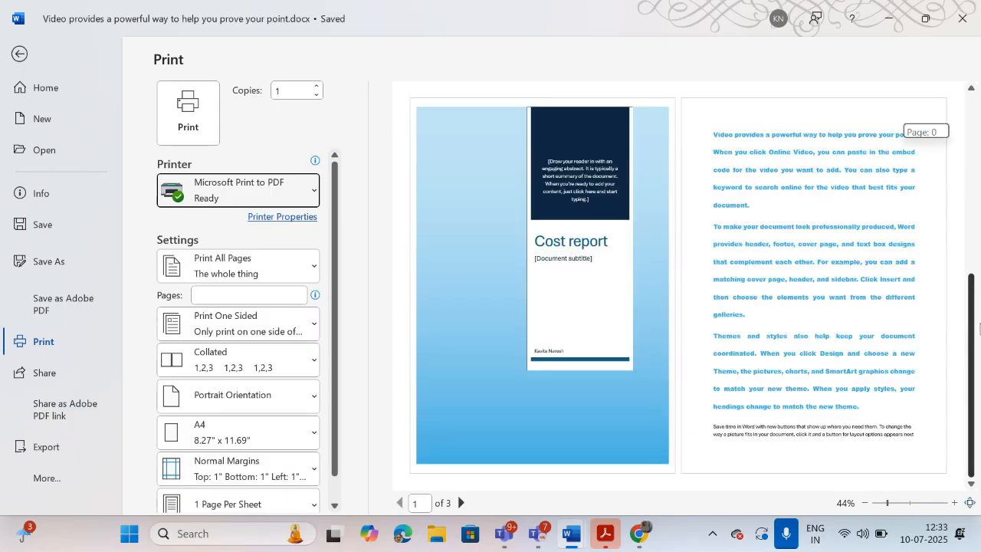
pyautogui.moveTo(979, 387); pyautogui.dragTo(979, 387)
pyautogui.moveTo(974, 322); pyautogui.dragTo(968, 139)
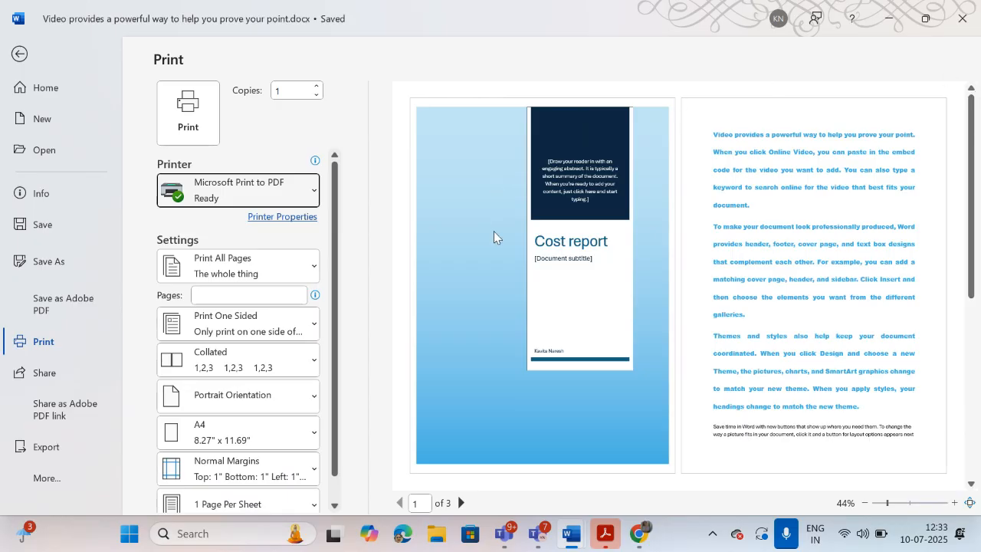
pyautogui.press('Escape')
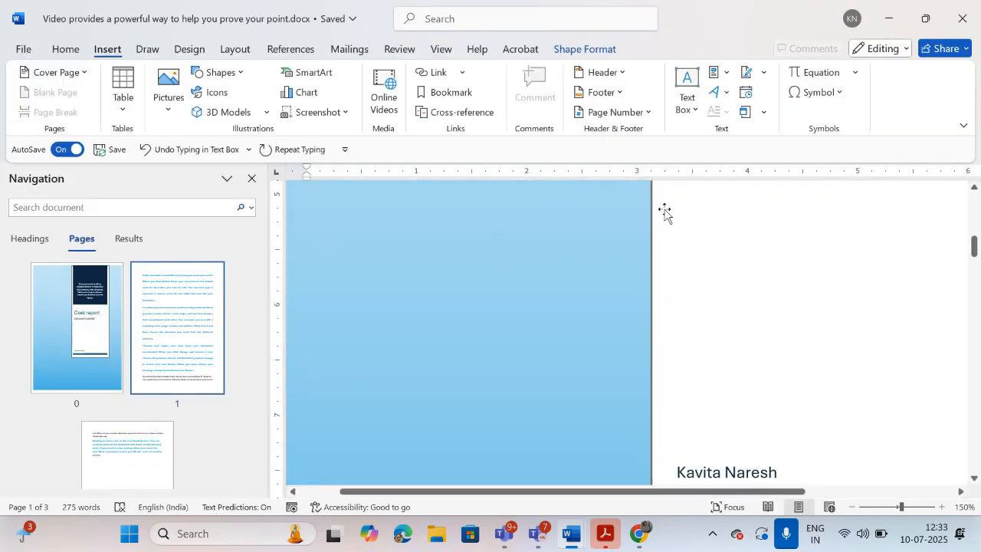
# Zoom out to whole pages and insert a page break after the paragraph ending 'document.'.
pyautogui.click(976, 247)
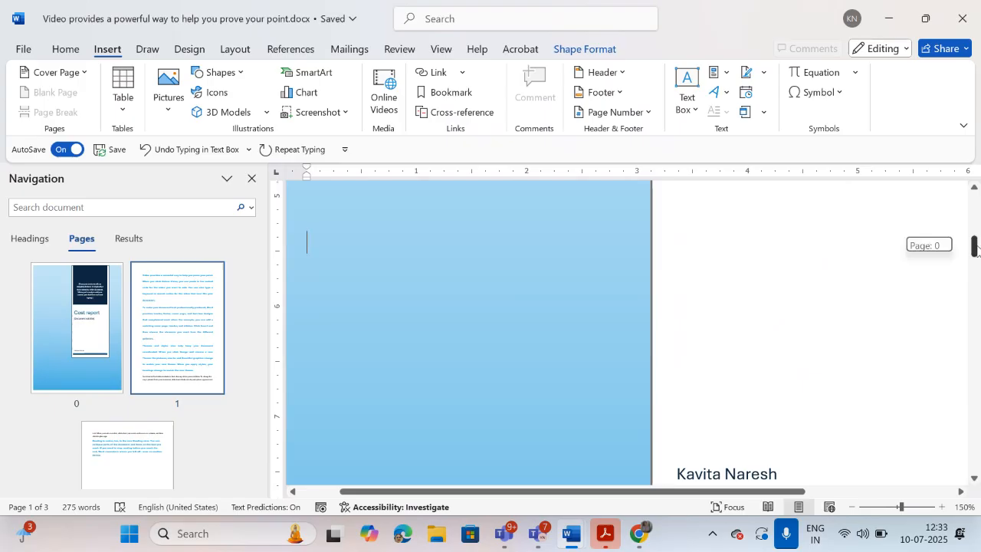
pyautogui.scroll(-5, 976, 247)
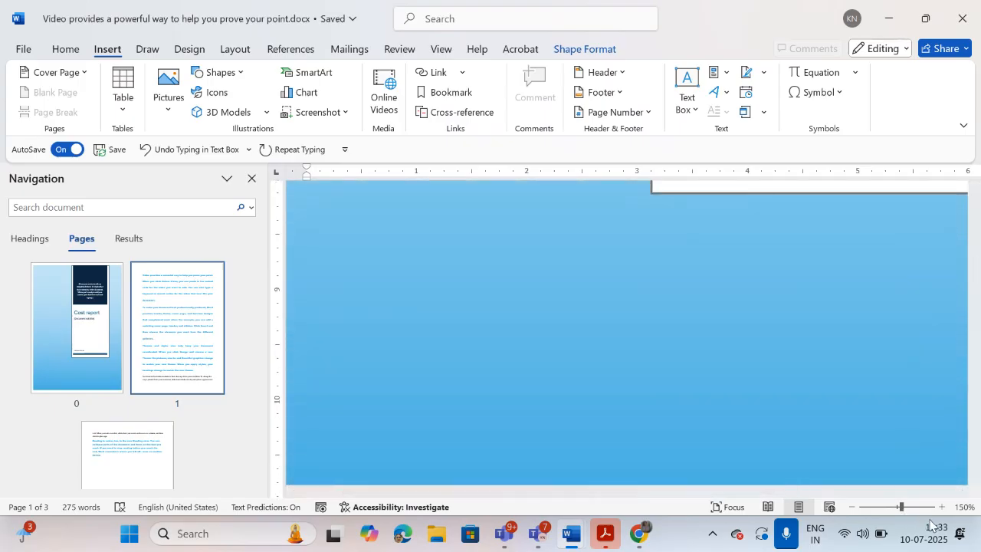
pyautogui.moveTo(902, 507); pyautogui.dragTo(893, 508)
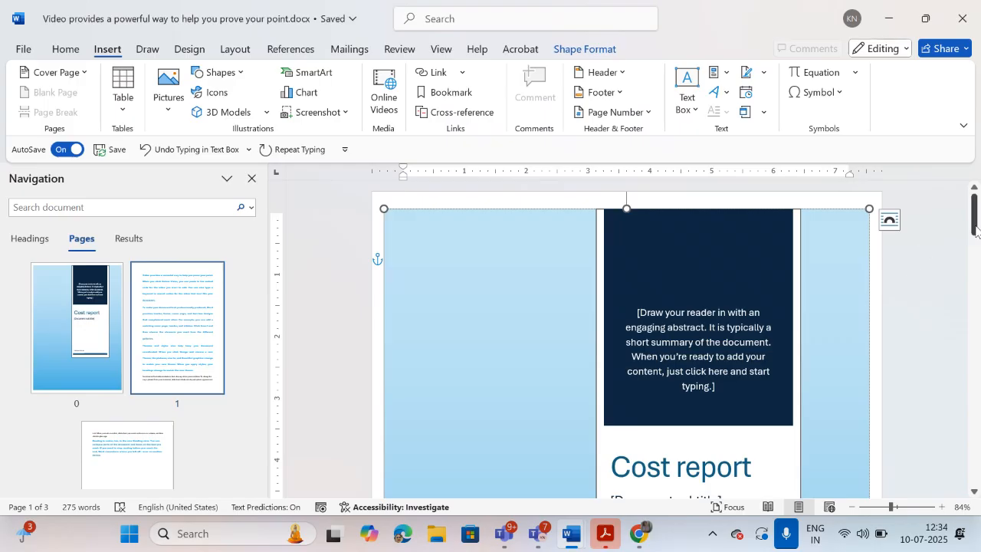
pyautogui.moveTo(976, 226); pyautogui.dragTo(978, 311)
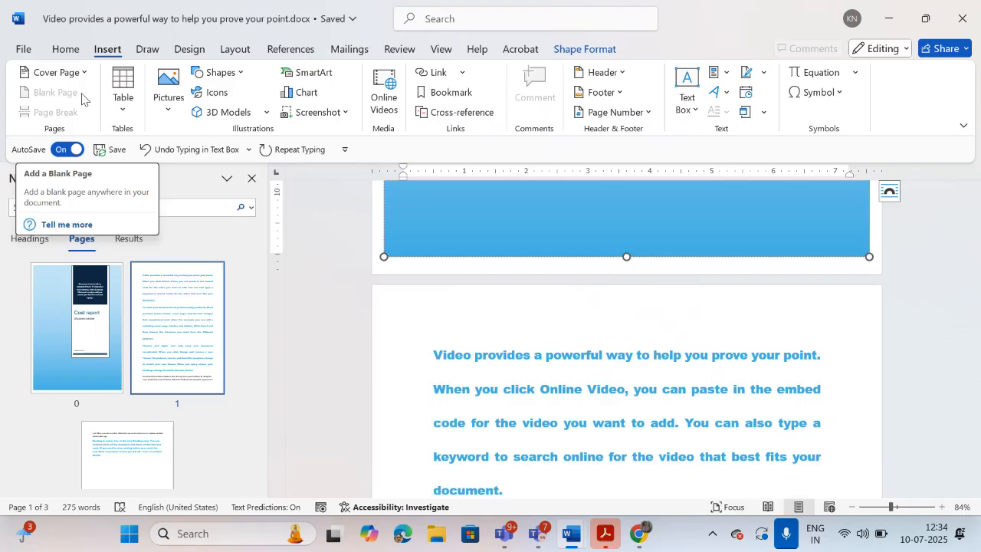
pyautogui.click(509, 335)
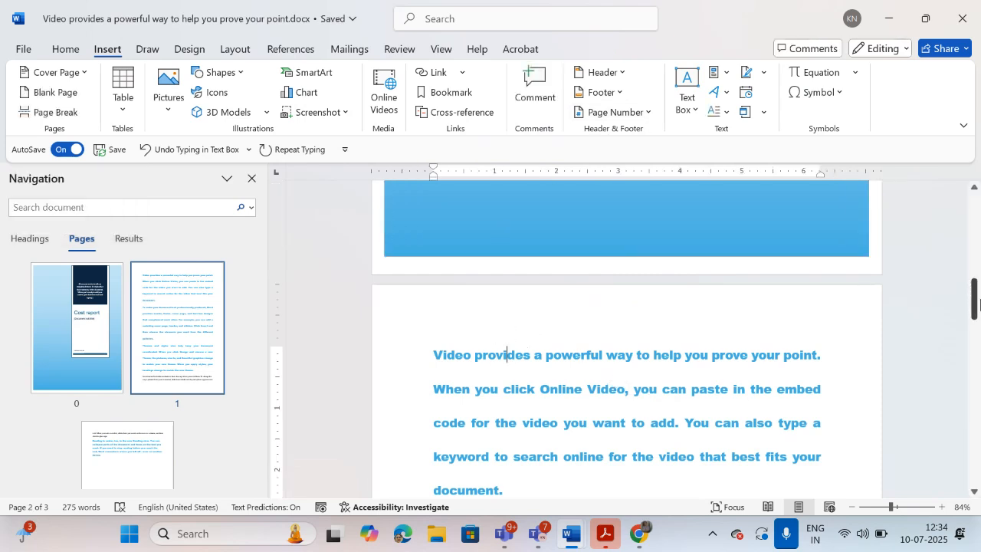
pyautogui.moveTo(979, 306); pyautogui.dragTo(650, 403)
pyautogui.scroll(-4, 630, 397)
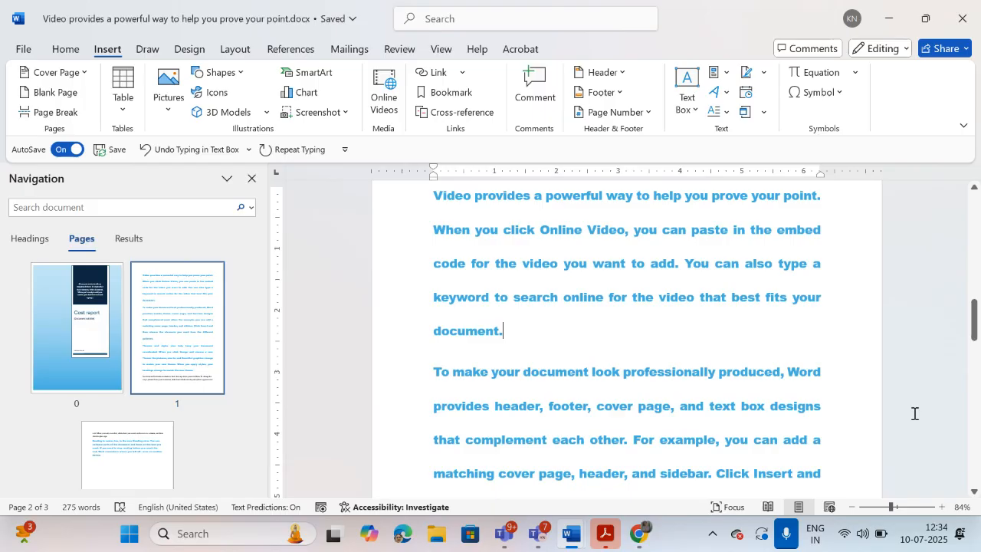
pyautogui.hotkey('ctrl', 'Return')
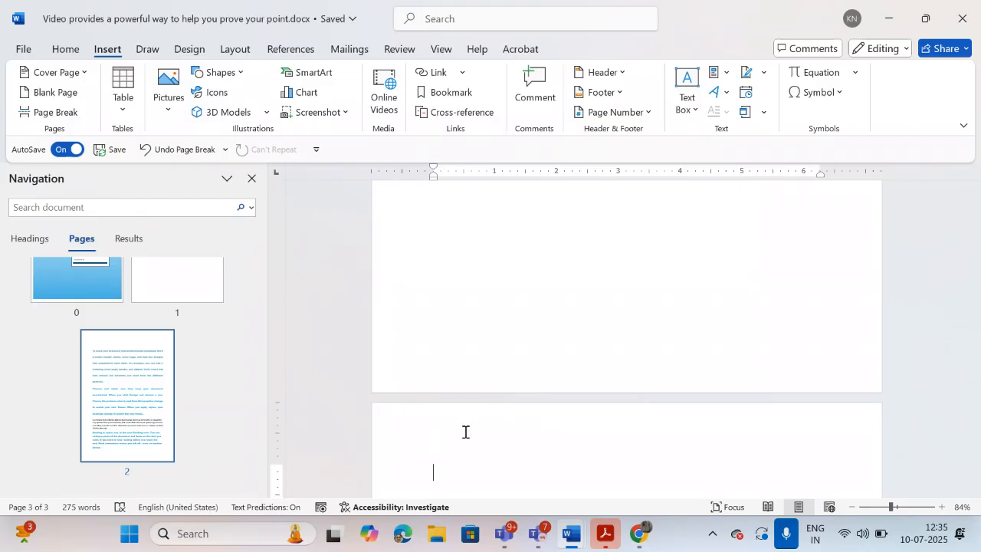
# Open the Table dropdown on the Insert ribbon to show its size grid.
pyautogui.click(123, 109)
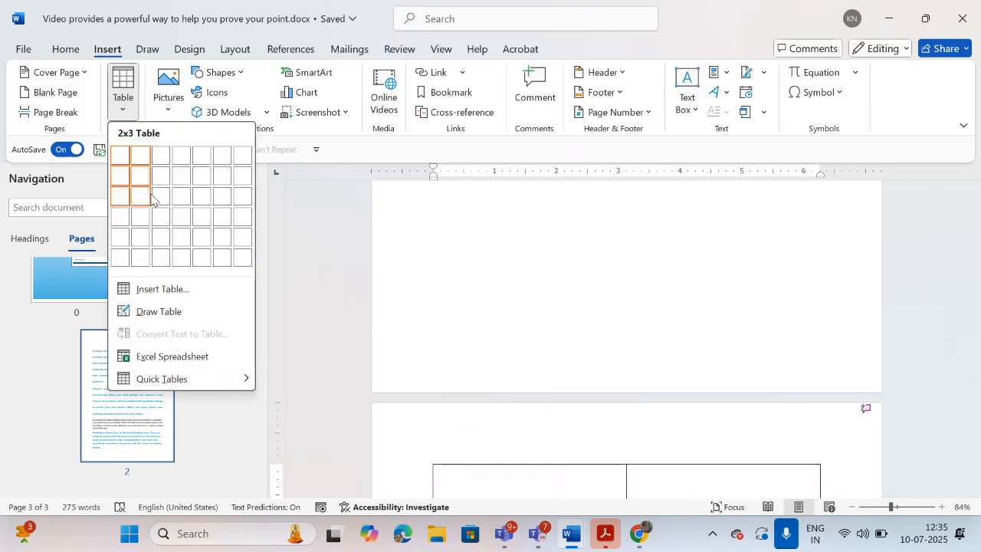
# Insert a 3x3 table with header cells Particulars, Amount, Particulars.
pyautogui.click(159, 198)
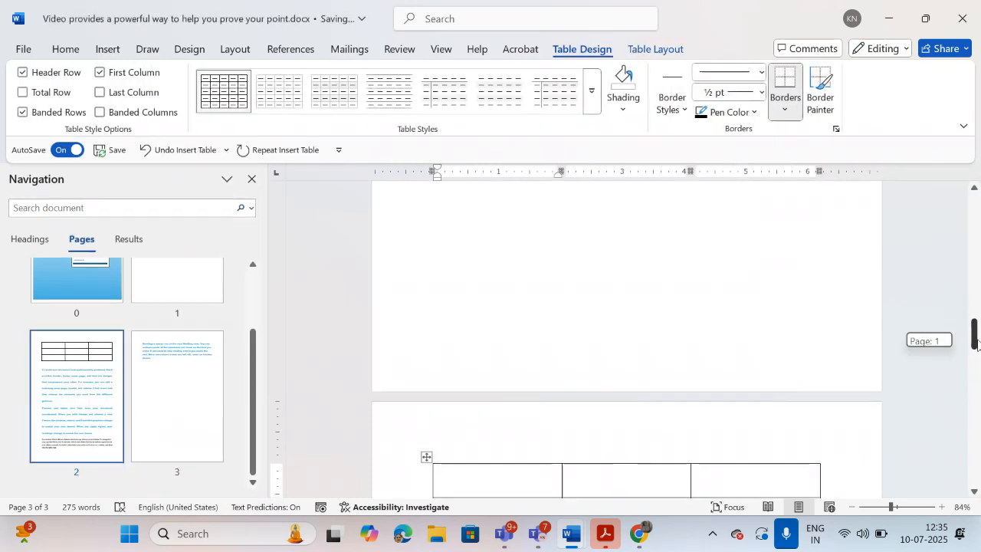
pyautogui.moveTo(976, 344); pyautogui.dragTo(976, 369)
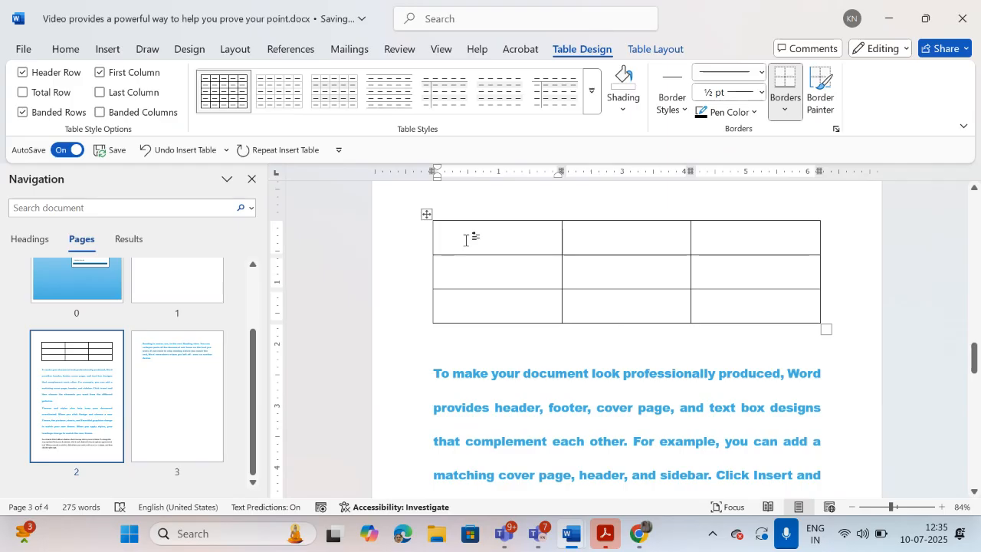
pyautogui.write('Particulars')
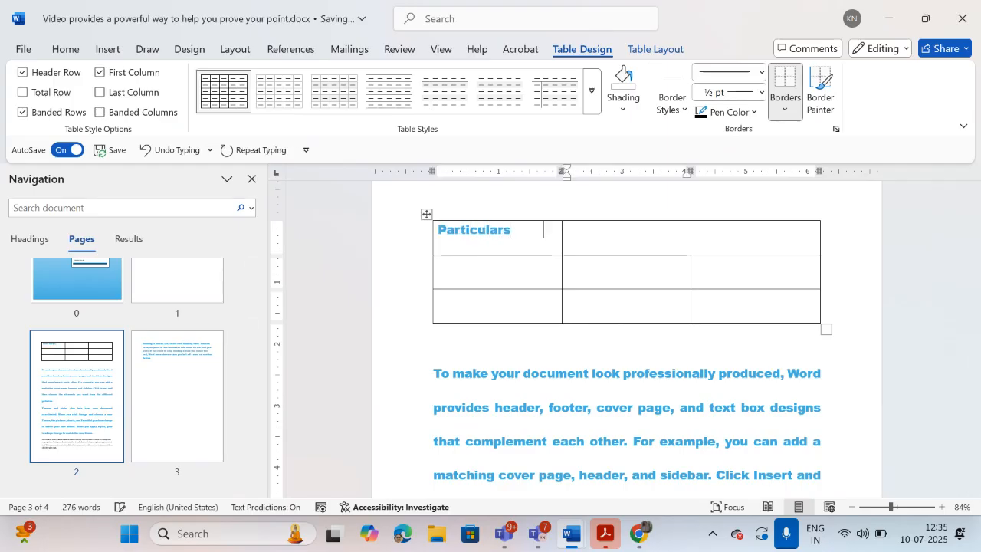
pyautogui.press('Tab')
pyautogui.write('Amount')
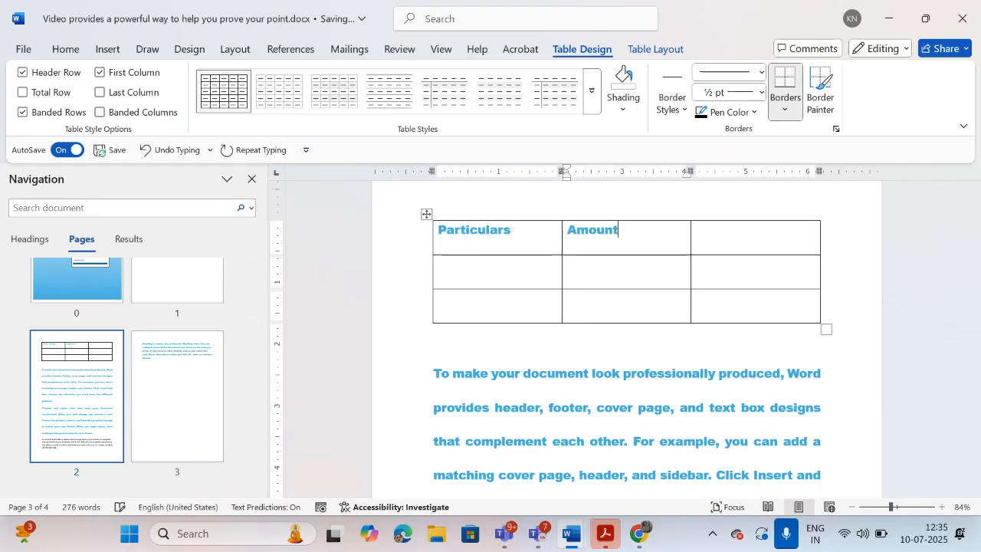
pyautogui.press('Tab')
pyautogui.write('Particu')
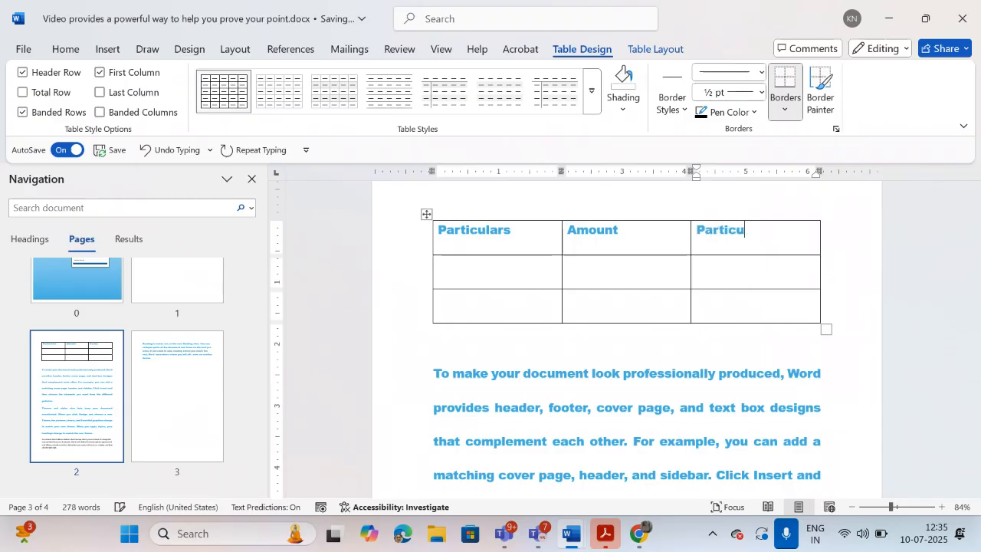
pyautogui.write('lars')
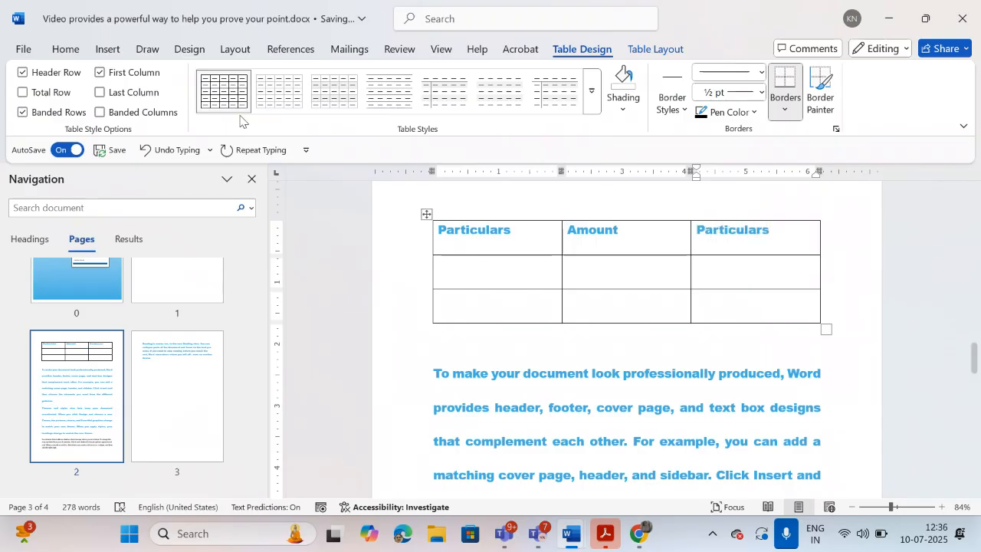
# Insert a column to the right of the table and head it 'Amount'.
pyautogui.click(662, 52)
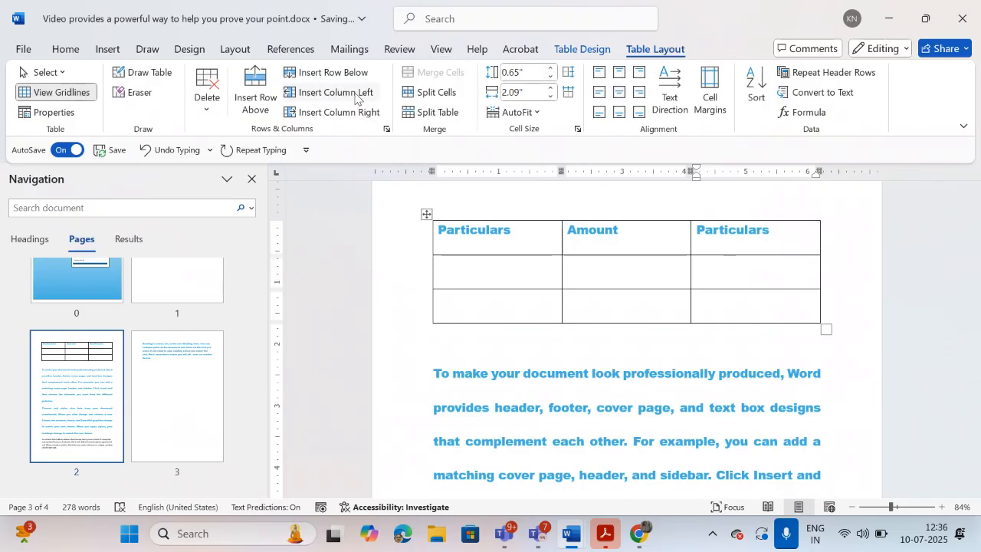
pyautogui.click(362, 113)
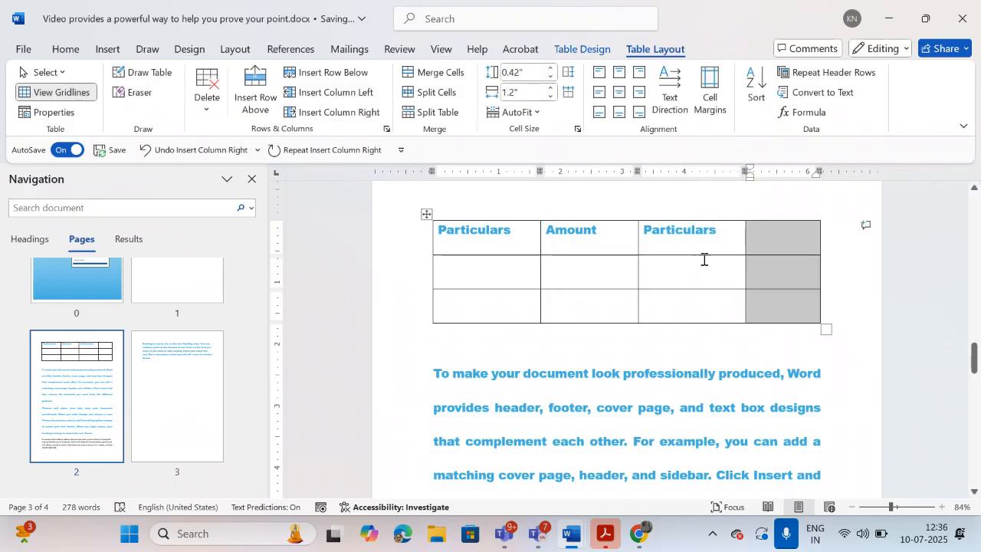
pyautogui.click(772, 245)
pyautogui.write('Amount')
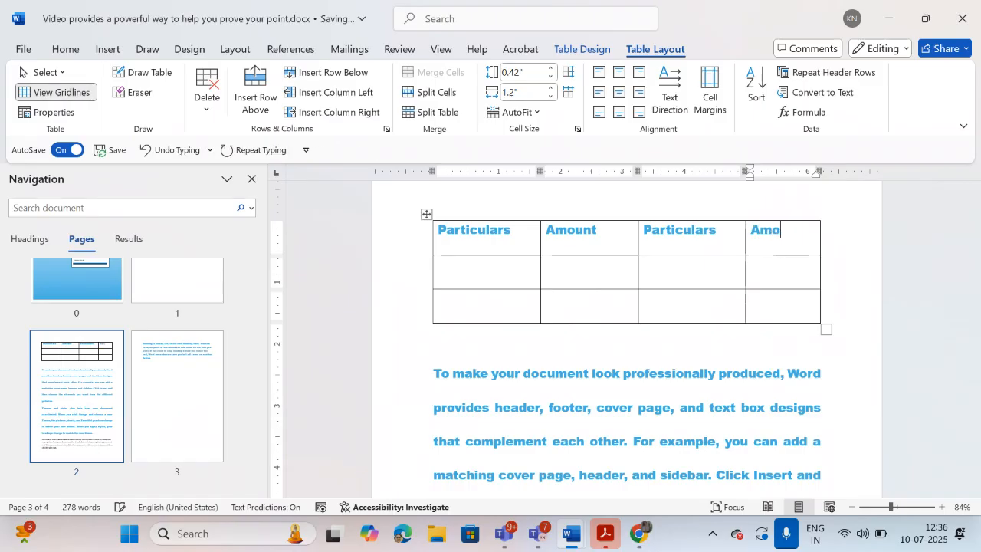
pyautogui.click(507, 269)
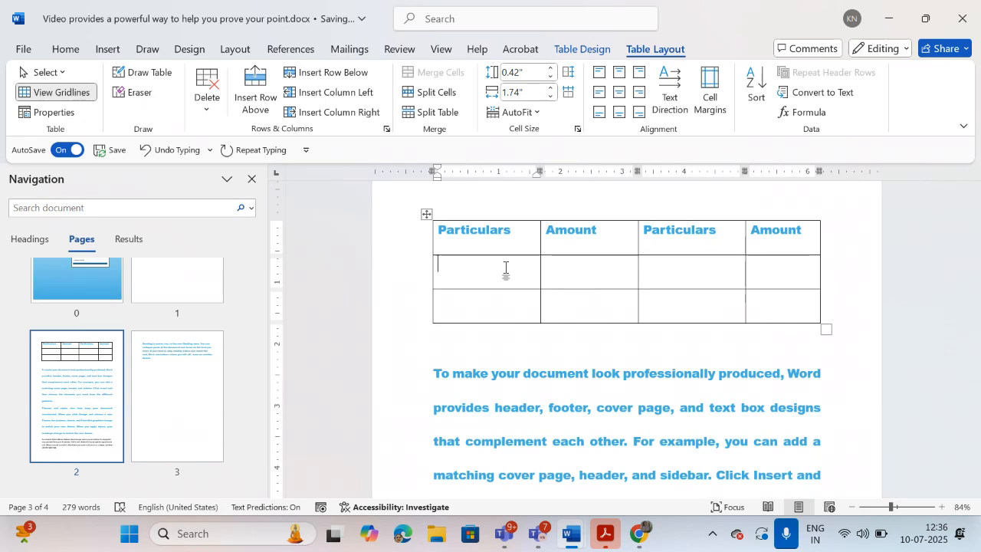
# Fill the first column's rows with Stock and Purchases.
pyautogui.write('Purchases')
pyautogui.press('Tab')
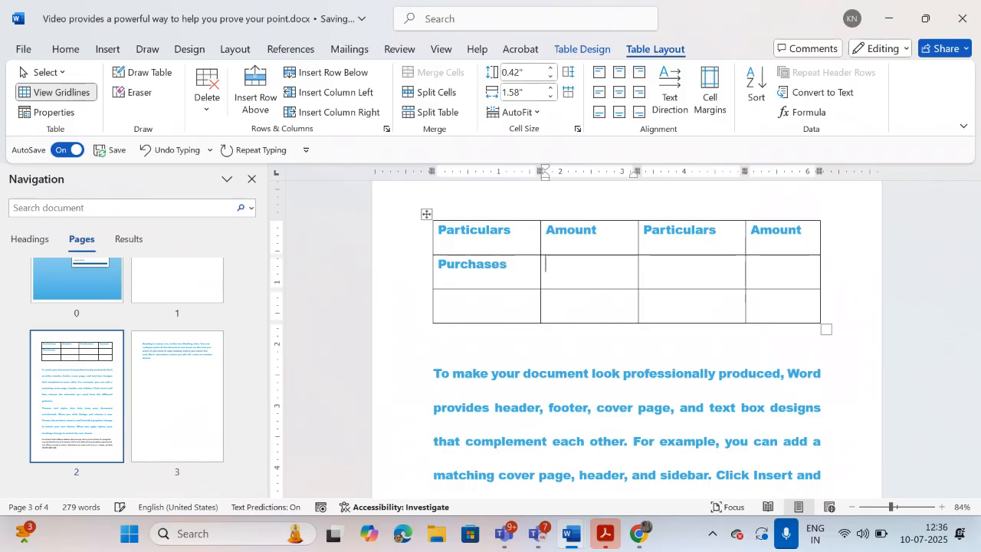
pyautogui.click(500, 315)
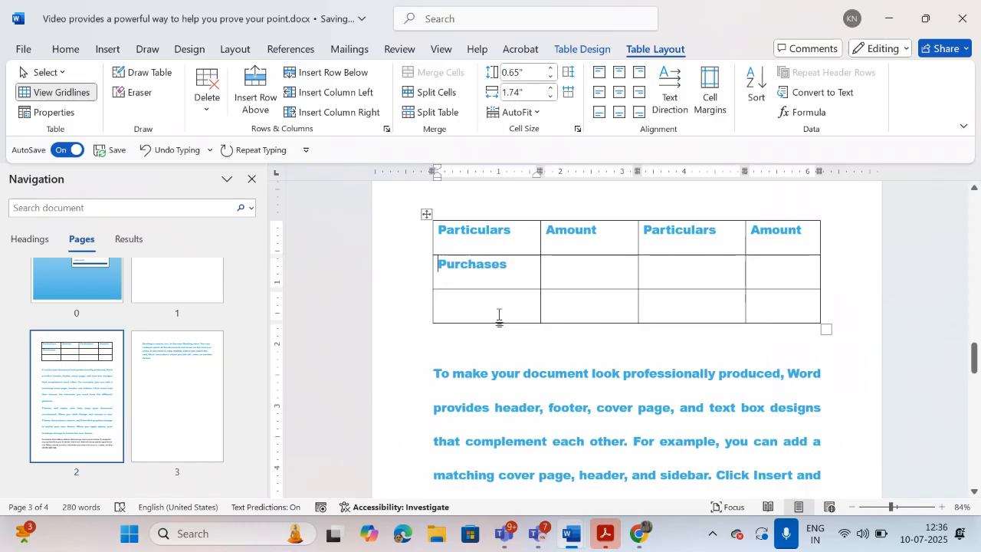
pyautogui.moveTo(509, 265); pyautogui.dragTo(433, 268)
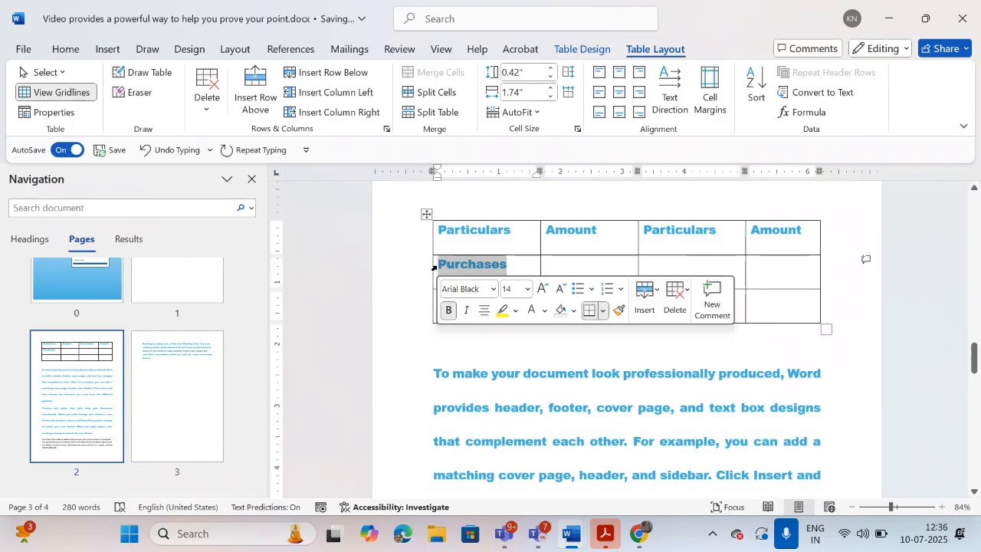
pyautogui.hotkey('ctrl', 'x')
pyautogui.click(462, 305)
pyautogui.hotkey('ctrl', 'v')
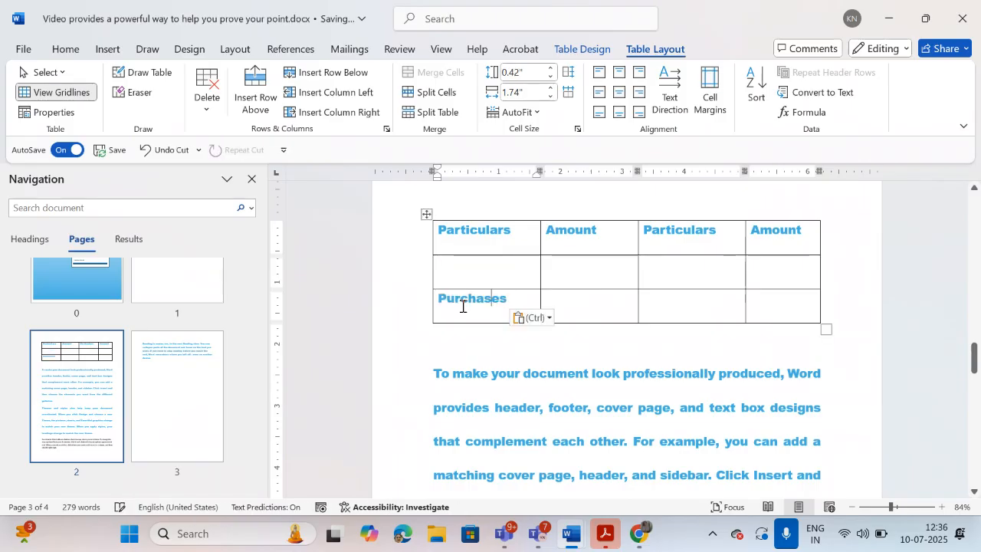
pyautogui.write('Stock')
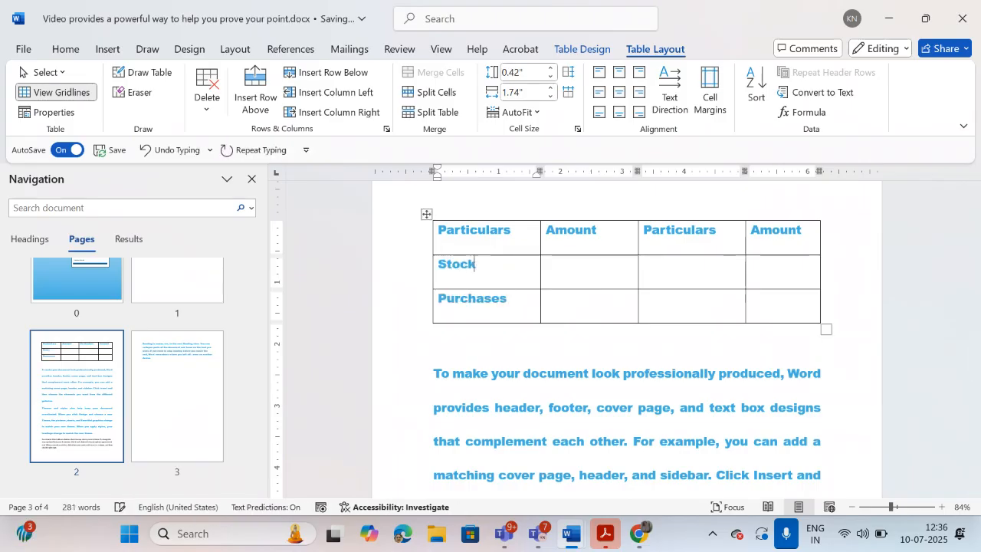
# Enter Sales and Capital in the third column, then a Cash/Reserves row.
pyautogui.click(676, 274)
pyautogui.write('Sales')
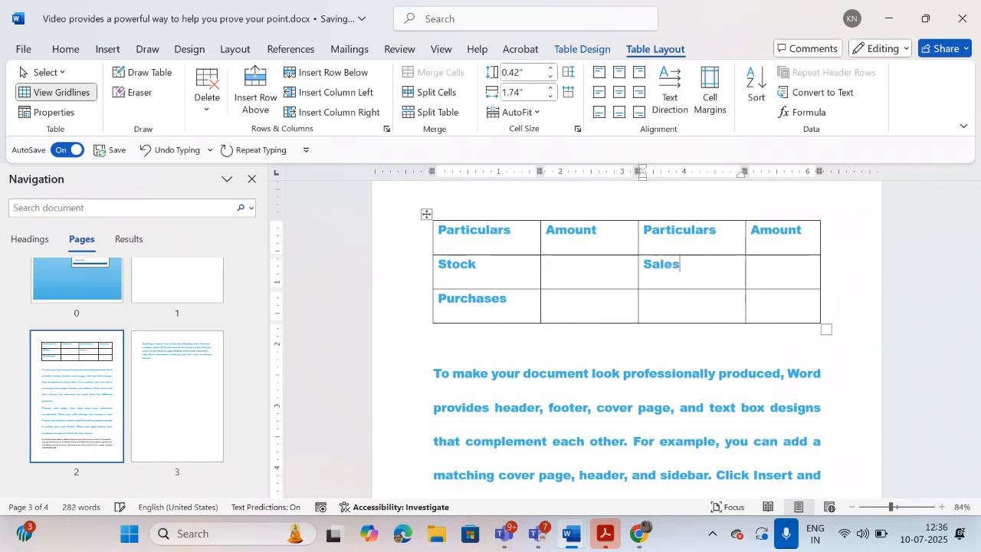
pyautogui.click(676, 310)
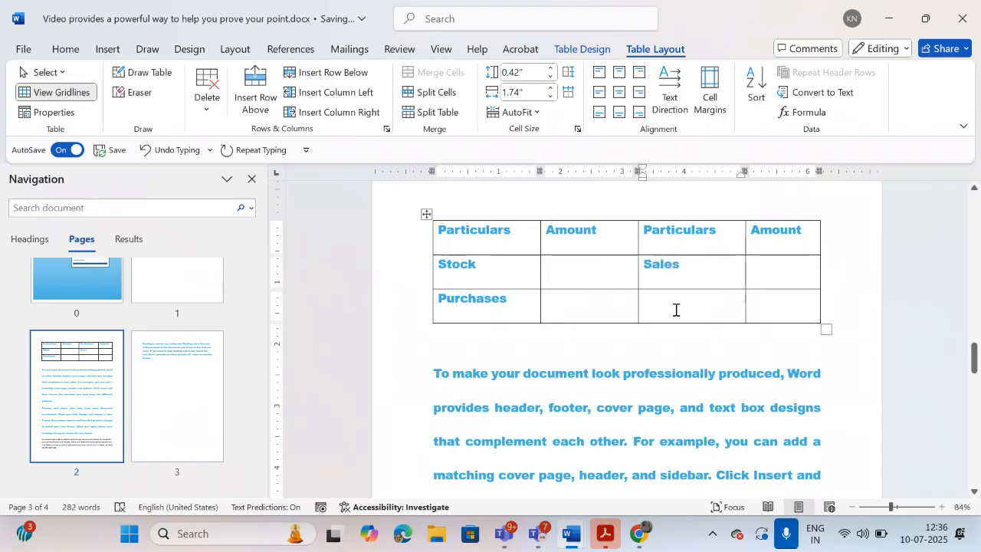
pyautogui.write('CAp')
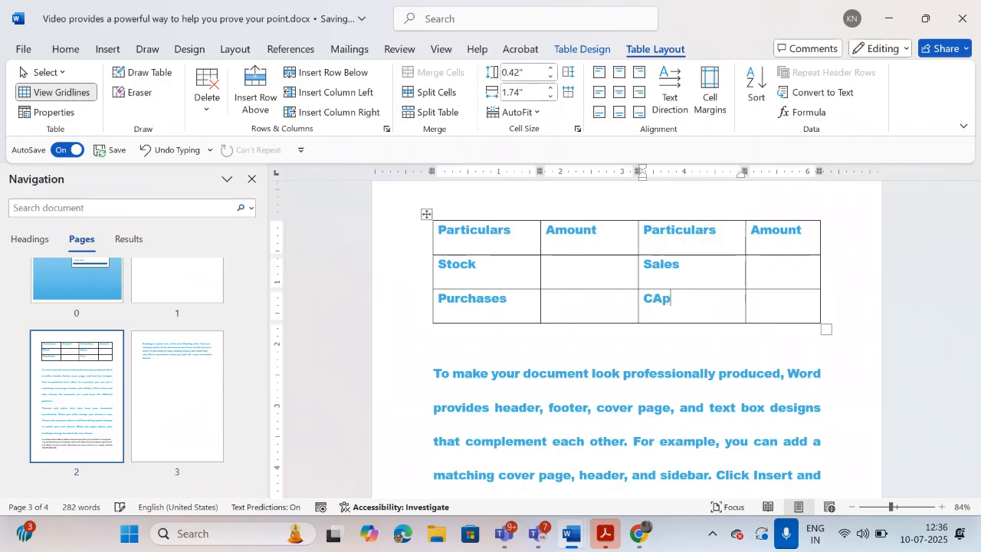
pyautogui.write('ital')
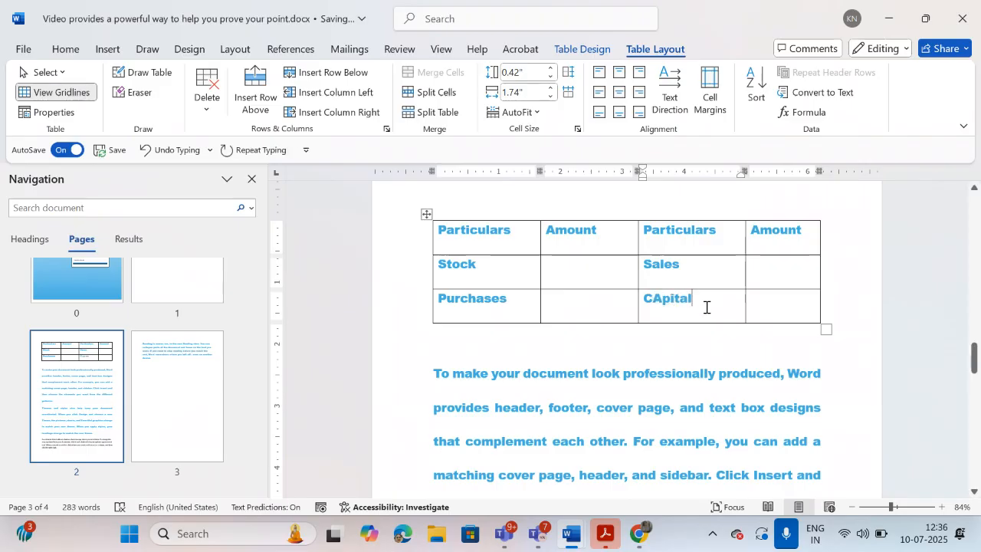
pyautogui.press('Tab')
pyautogui.press('Tab')
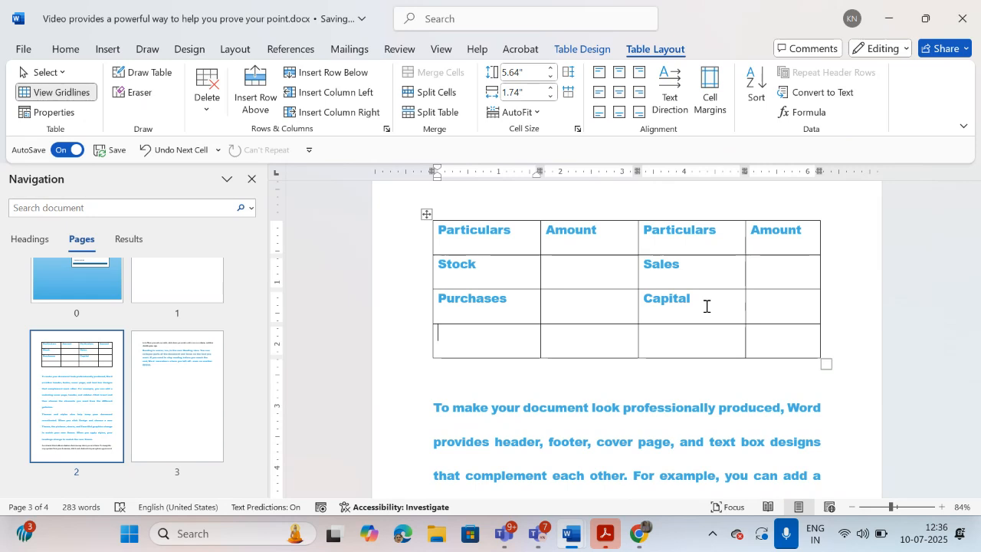
pyautogui.write('Cash')
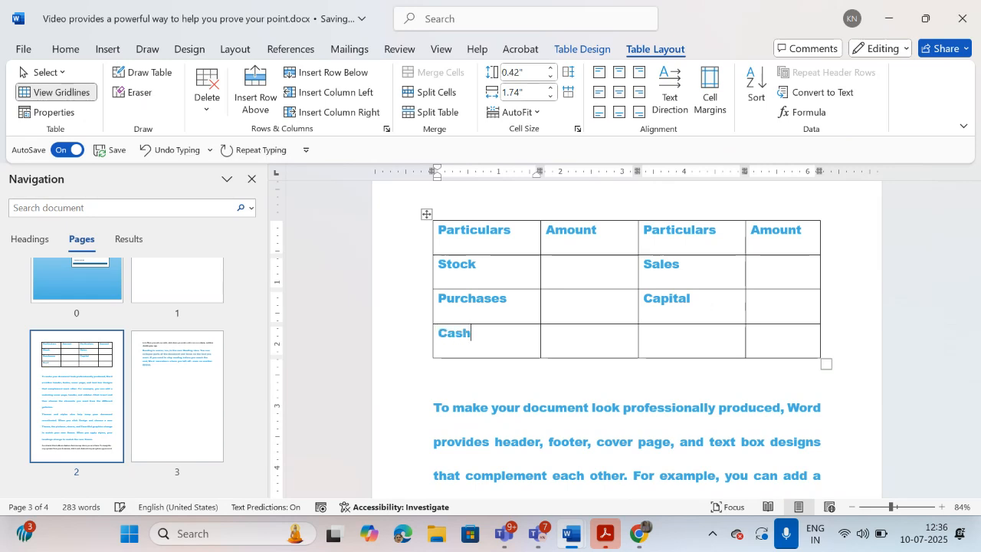
pyautogui.press('Tab')
pyautogui.press('Tab')
pyautogui.write('Reserves')
# Add new rows for Bank/Creditors, Debtors and Fixed Assets.
pyautogui.press('Tab')
pyautogui.press('Tab')
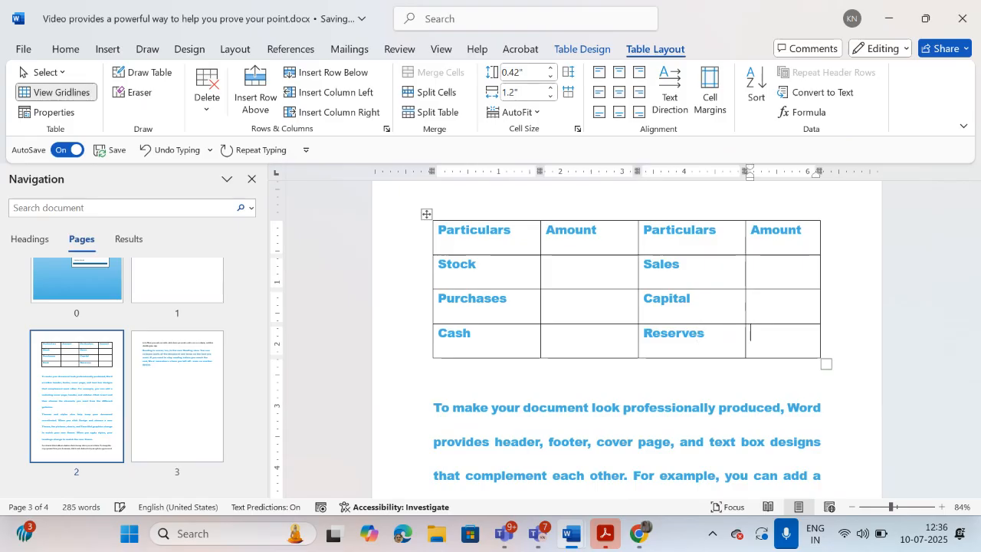
pyautogui.write('Bank')
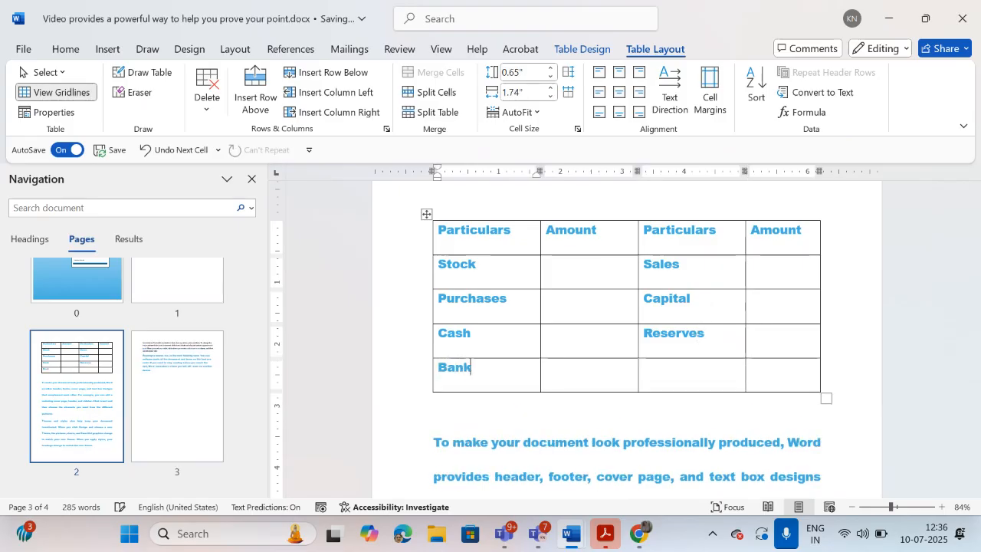
pyautogui.press('Tab')
pyautogui.press('Tab')
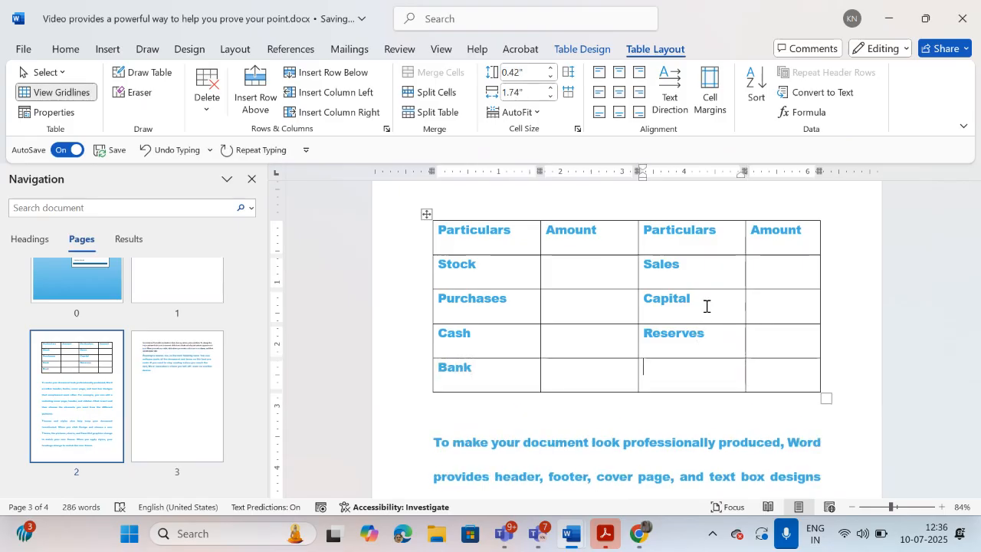
pyautogui.write('Credito')
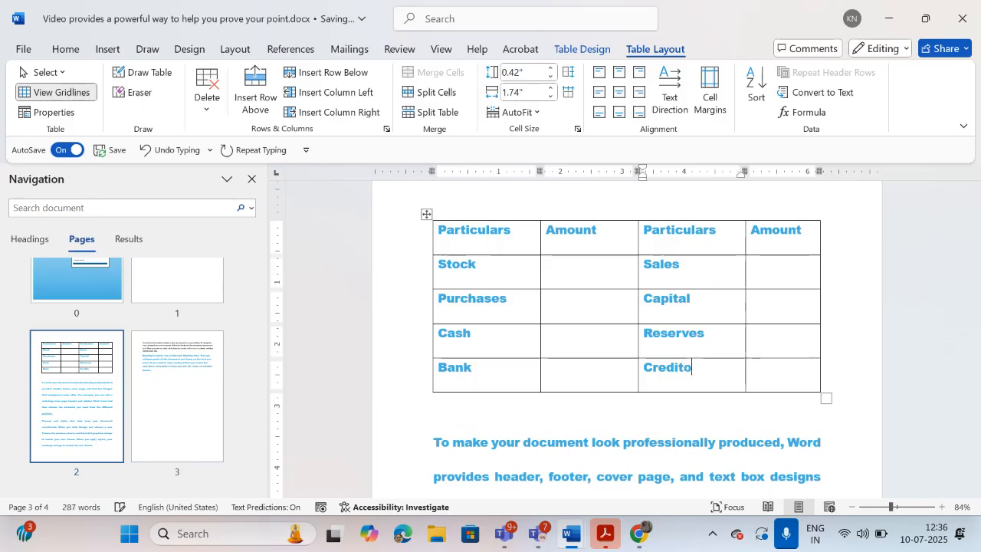
pyautogui.write('rs')
pyautogui.press('Tab')
pyautogui.press('Tab')
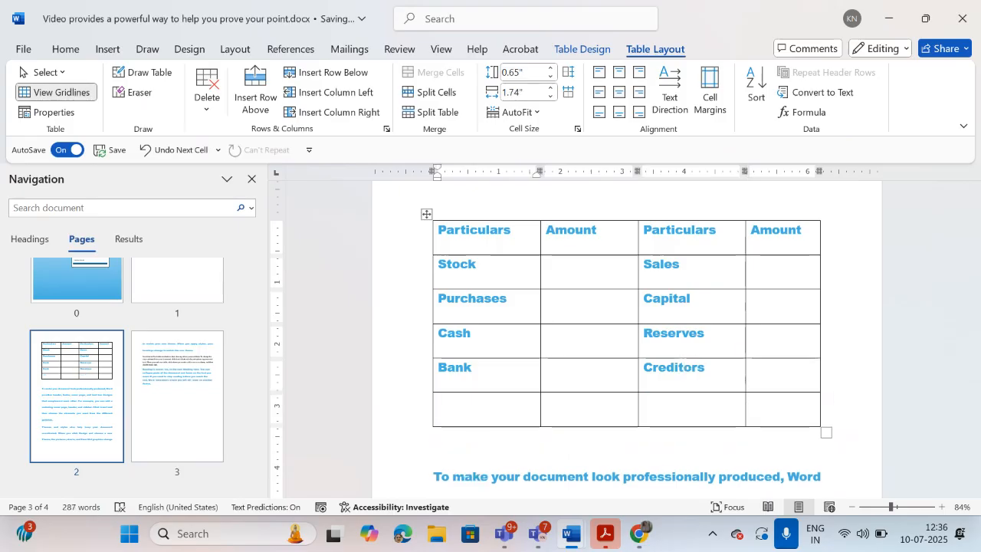
pyautogui.write('Debto')
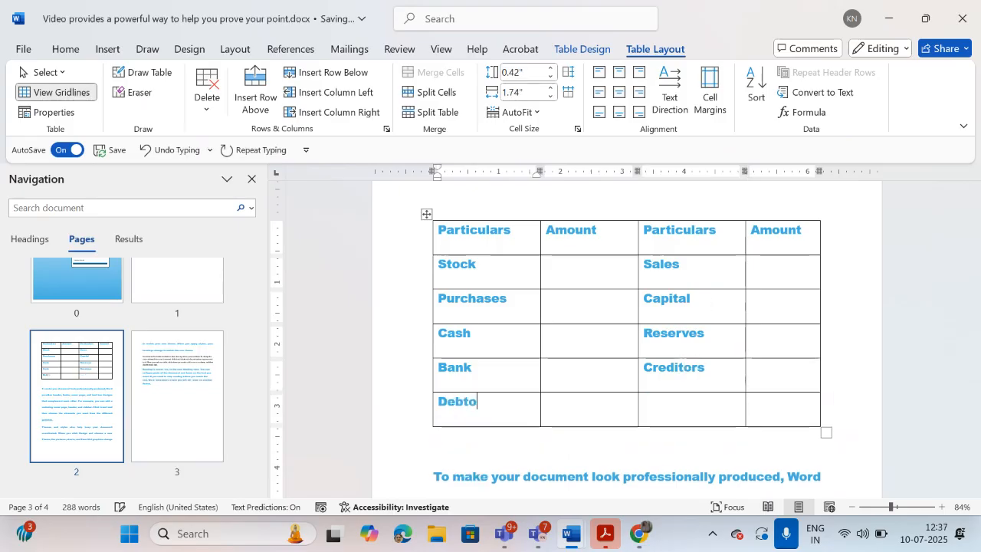
pyautogui.write('rs')
pyautogui.press('Tab')
pyautogui.press('Tab')
pyautogui.press('Tab')
pyautogui.press('Tab')
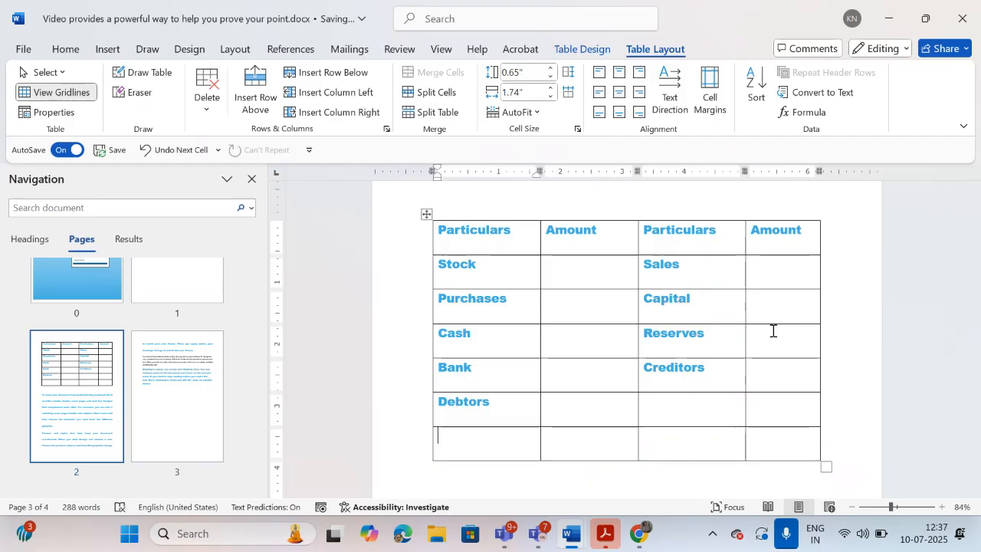
pyautogui.write('Fix')
pyautogui.press('BackSpace')
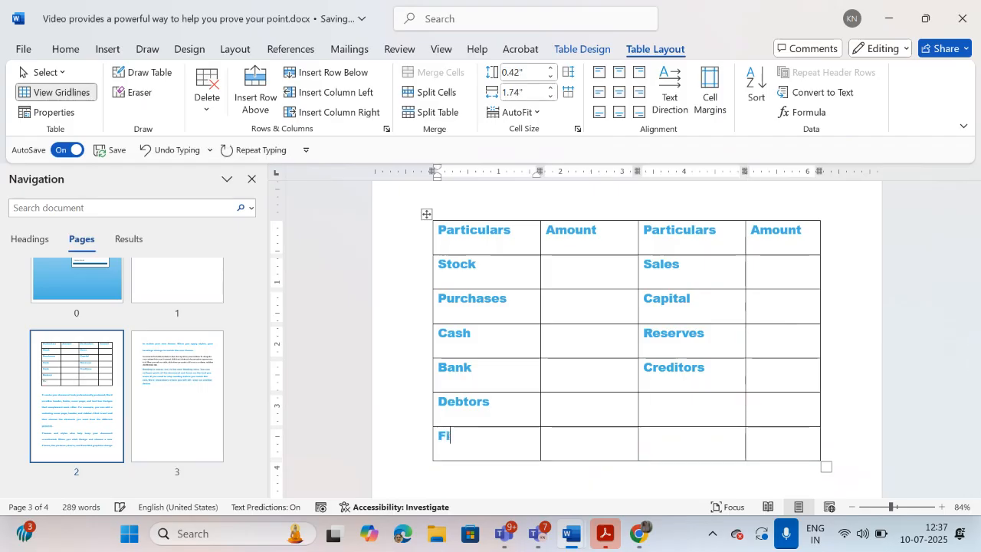
pyautogui.write('xed Assets')
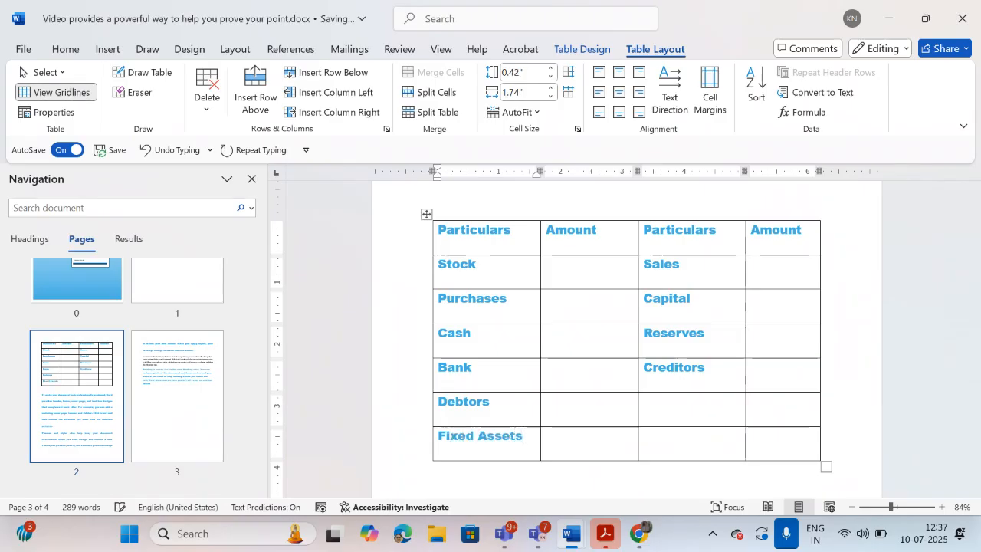
# Enter amounts 140000 Stock, 385000 Purchases, 200000 Cash and 300000 Bank.
pyautogui.click(591, 276)
pyautogui.write('1')
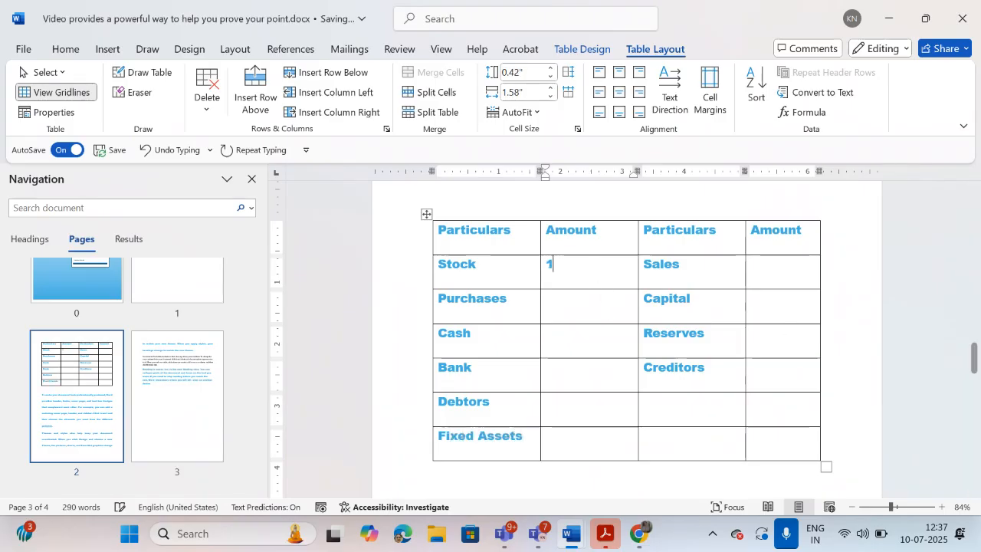
pyautogui.write('40000')
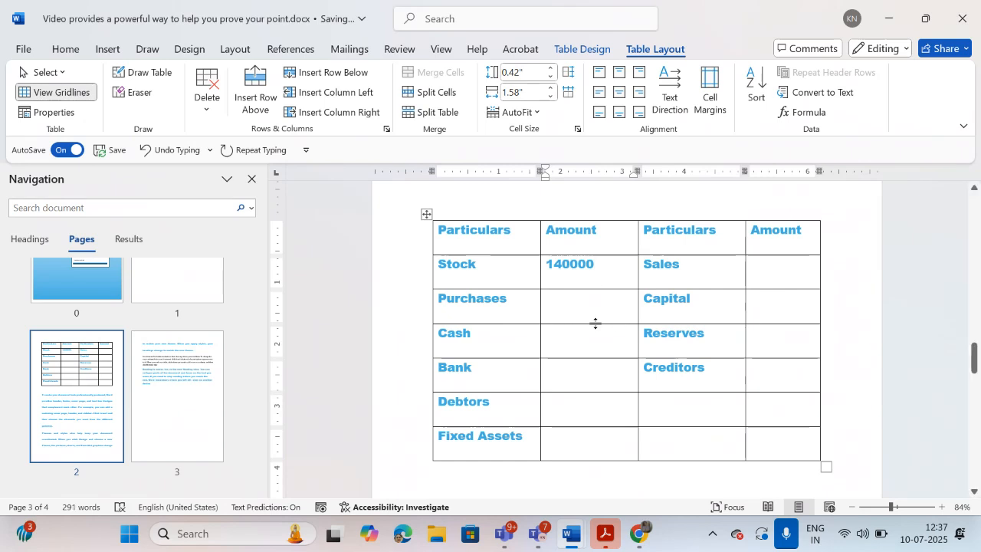
pyautogui.click(585, 310)
pyautogui.write('3')
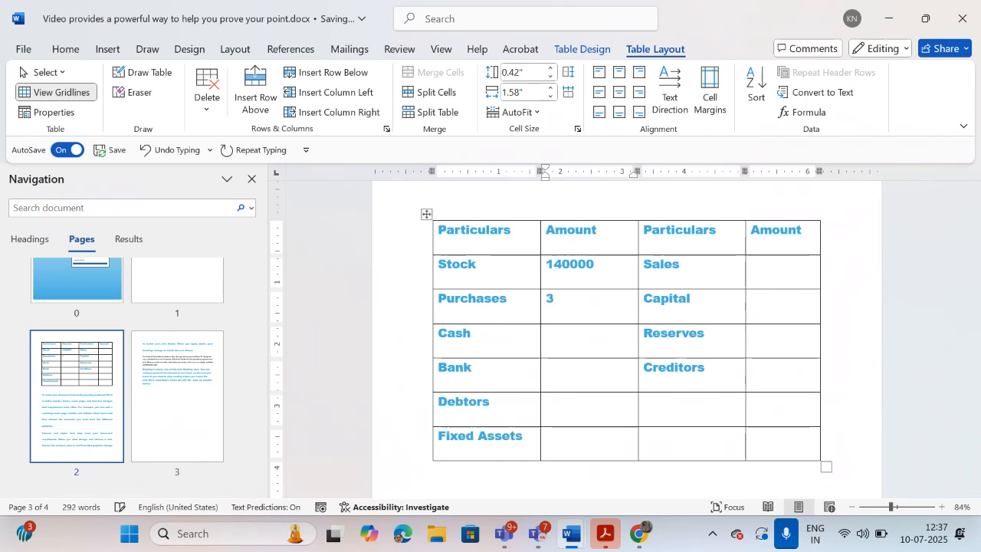
pyautogui.write('85000')
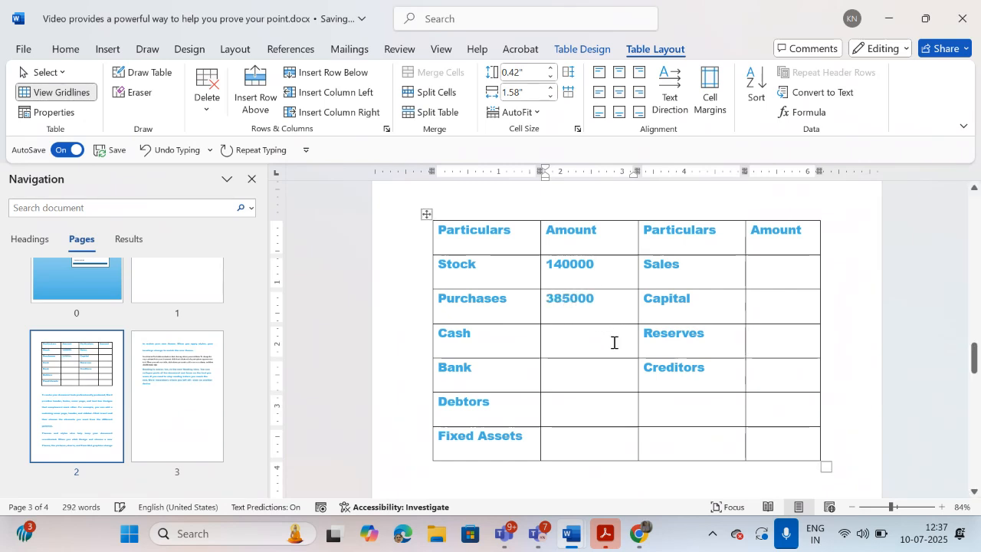
pyautogui.click(577, 347)
pyautogui.write('20')
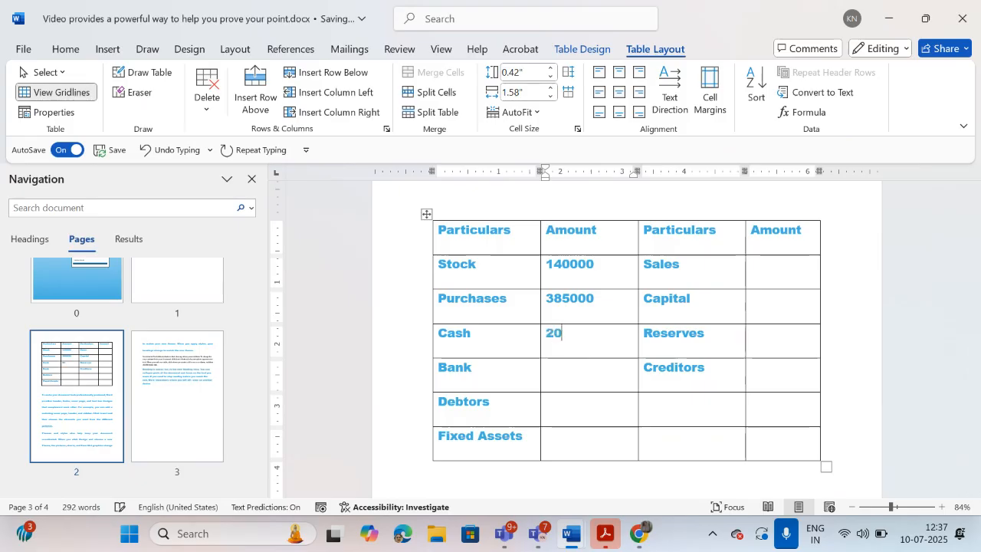
pyautogui.write('0000')
pyautogui.click(566, 377)
pyautogui.write('300000')
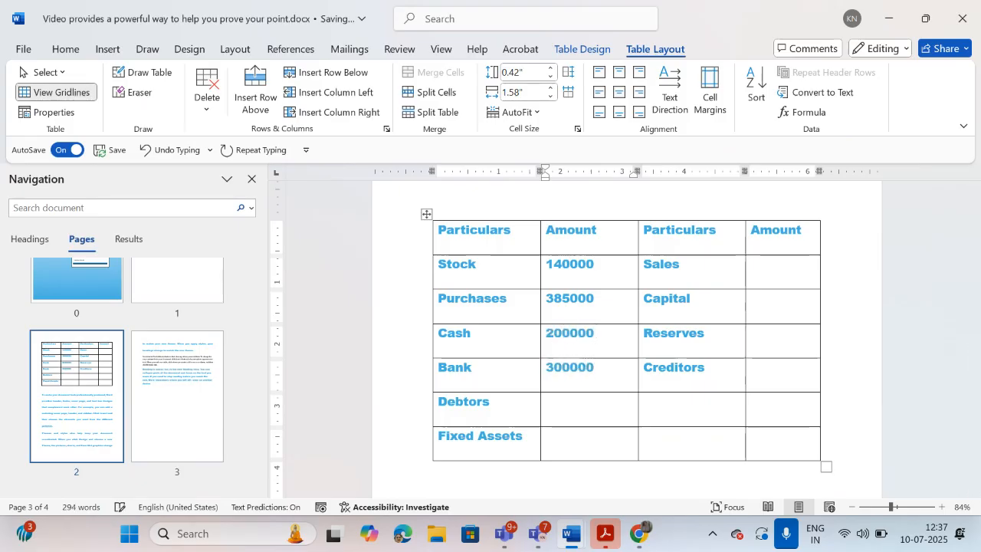
# Enter 500000 for Debtors, 750000 for Fixed Assets, and 750000 for Sales.
pyautogui.click(565, 405)
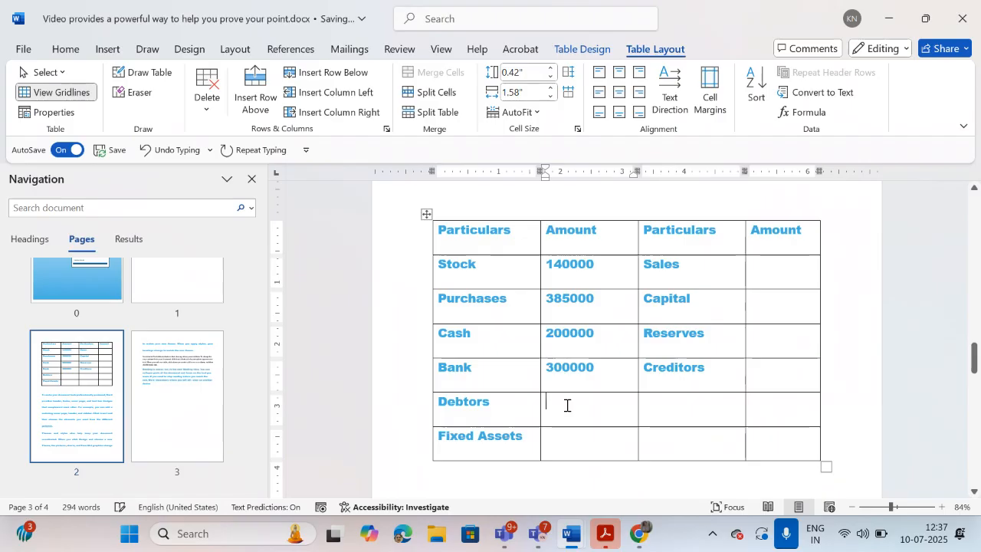
pyautogui.write('500000')
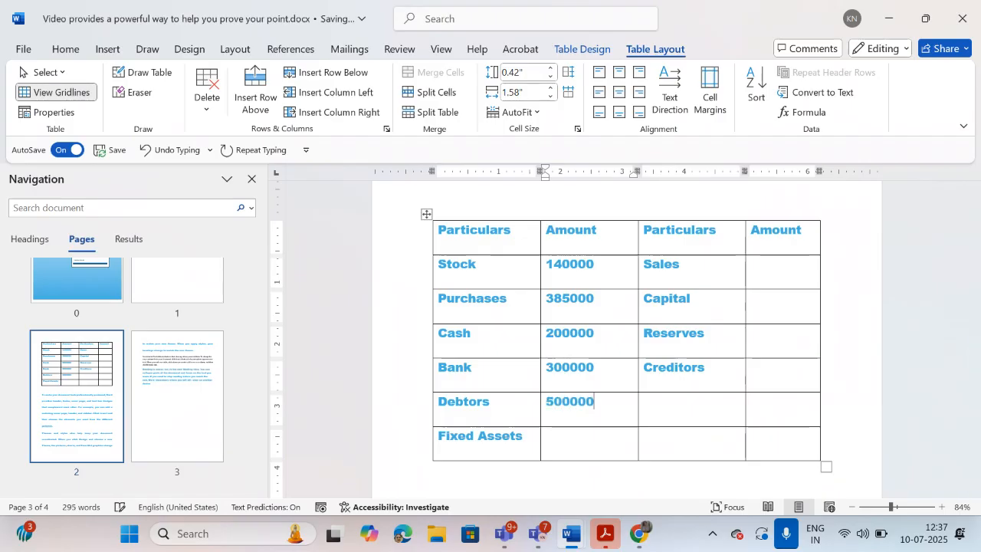
pyautogui.write('750000')
pyautogui.click(766, 273)
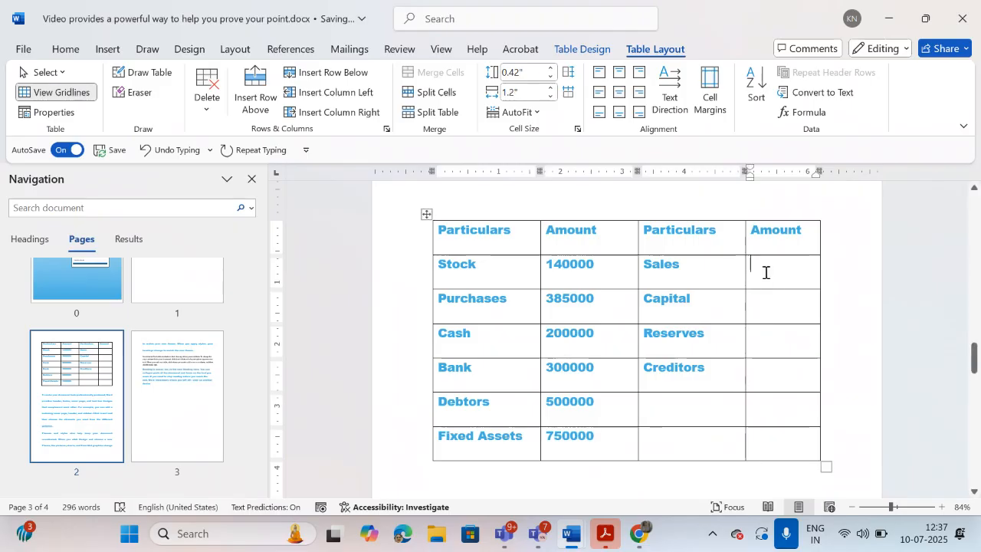
pyautogui.write('750000')
pyautogui.write('10000')
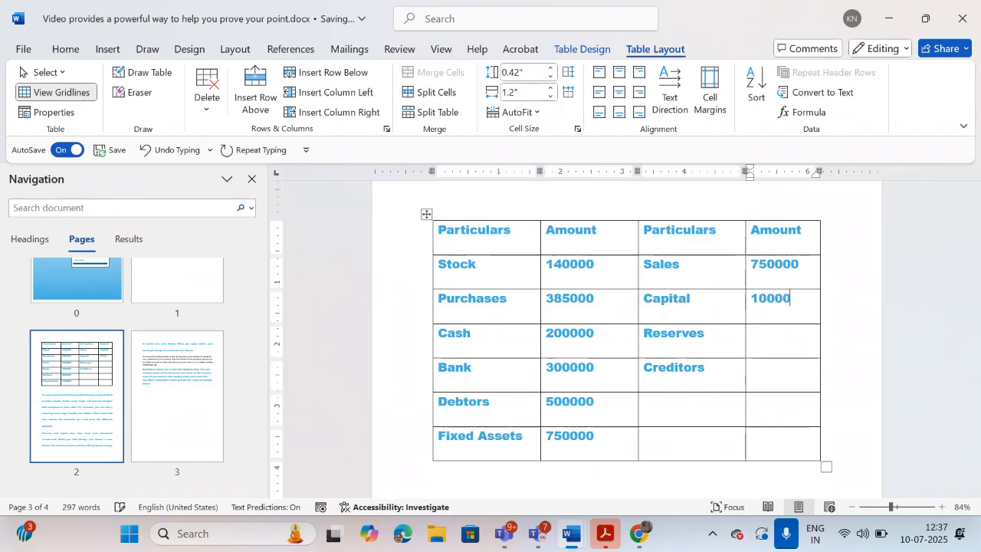
pyautogui.write('00')
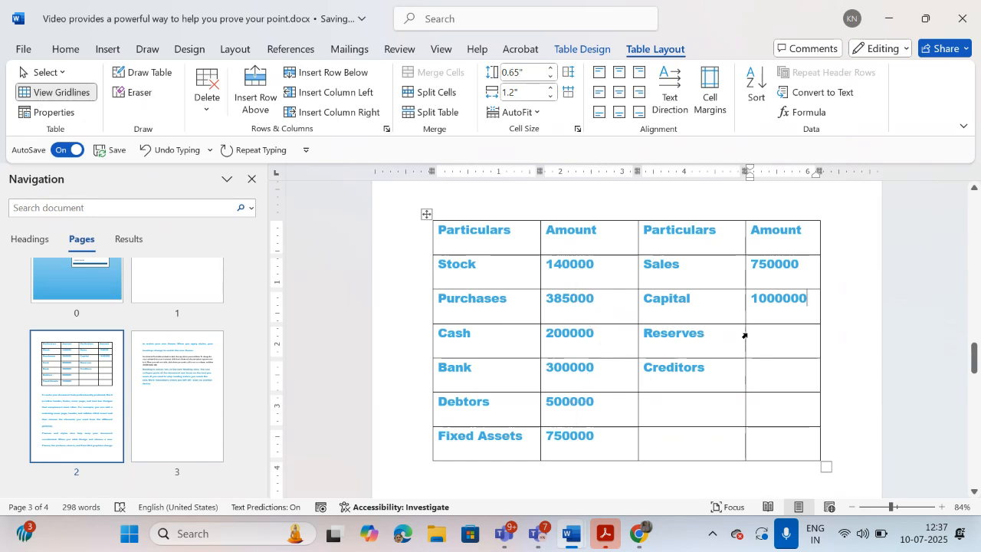
# Enter 410000 for Creditors and 130000 for Reserves in the right Amount column.
pyautogui.click(761, 372)
pyautogui.write('410000')
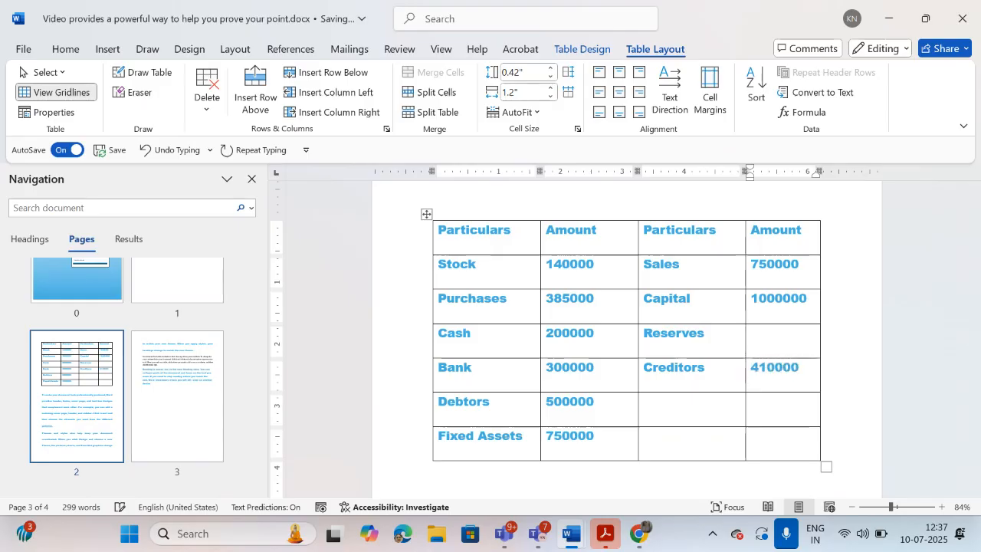
pyautogui.write('130000')
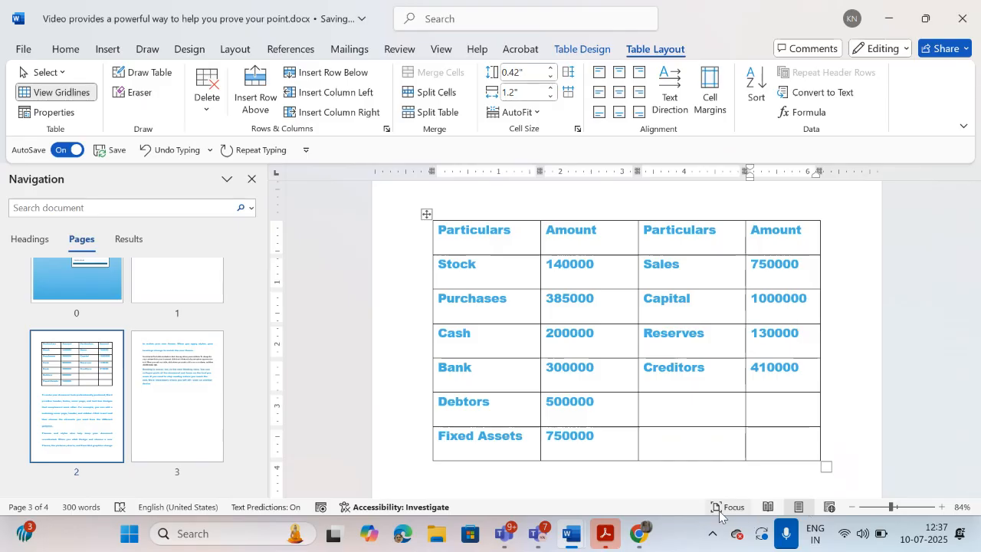
# Add a new bottom row labelled 'Total' in both Particulars columns, ready for the left total.
pyautogui.click(774, 442)
pyautogui.press('Tab')
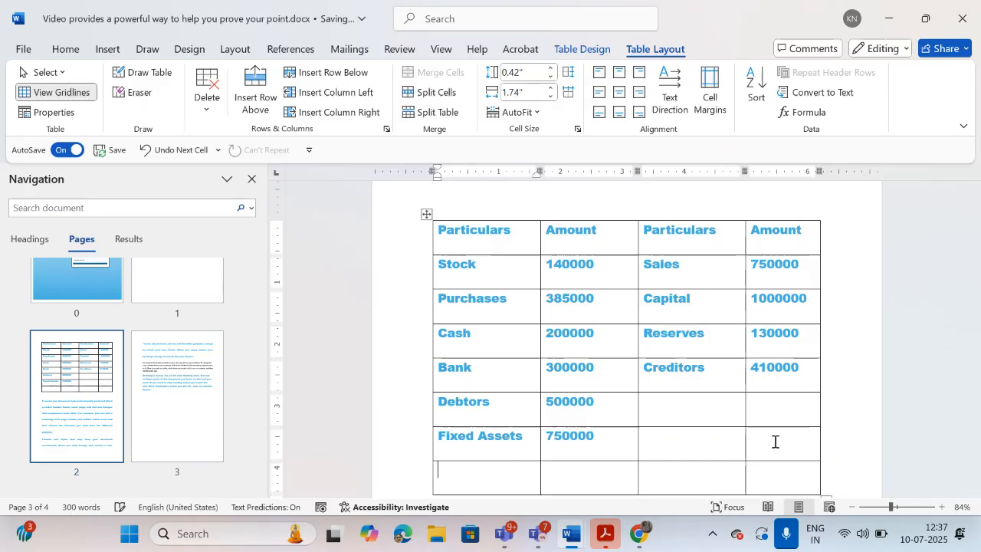
pyautogui.write('T')
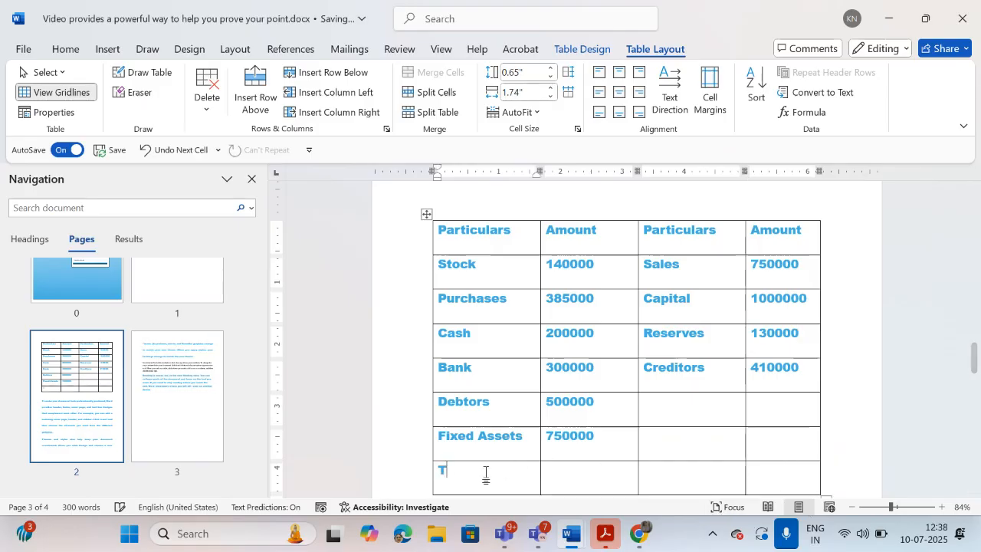
pyautogui.write('otal')
pyautogui.press('Tab')
pyautogui.press('Tab')
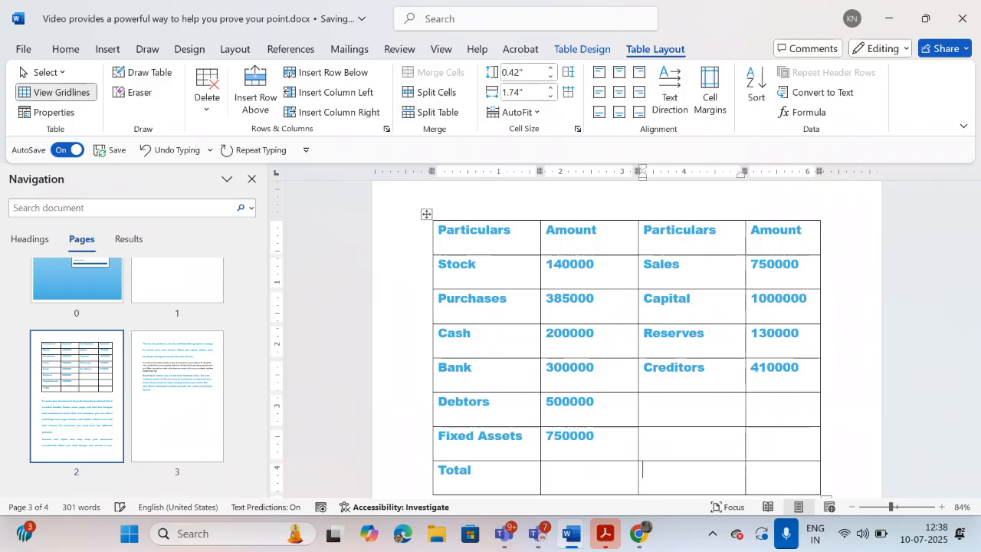
pyautogui.write('Total')
pyautogui.click(584, 471)
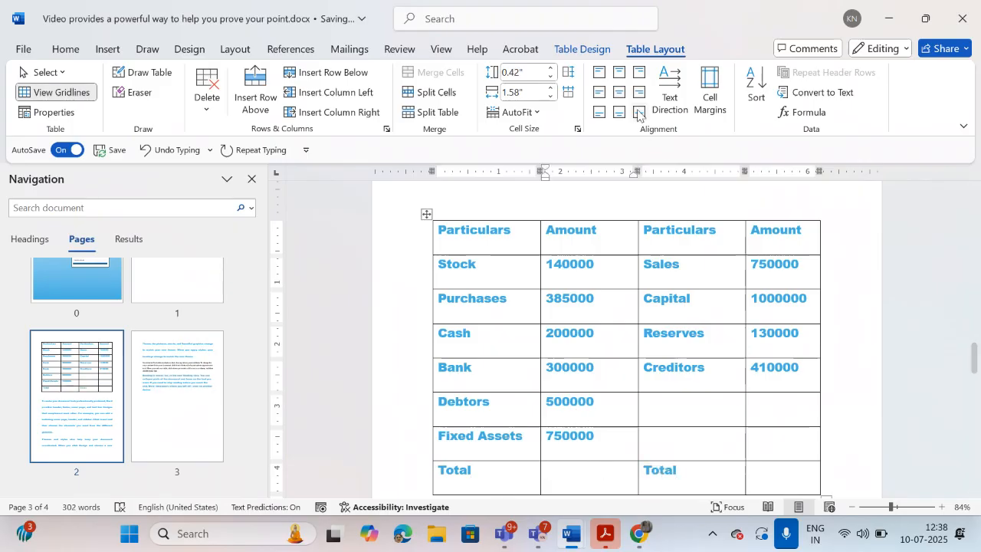
# Insert =SUM(ABOVE) in both Total Amount cells, giving 2275000 and 2290000, then select 2275000.
pyautogui.click(798, 112)
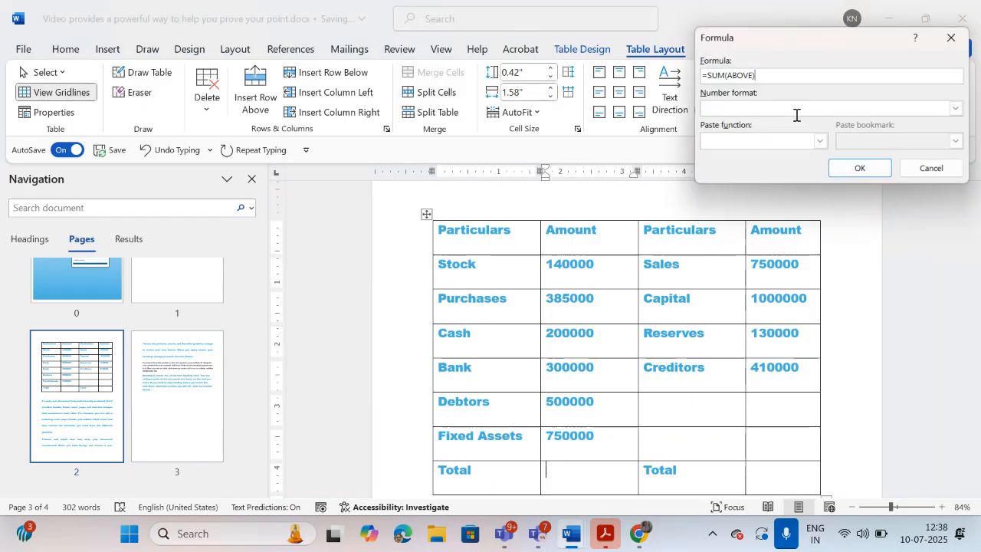
pyautogui.click(859, 168)
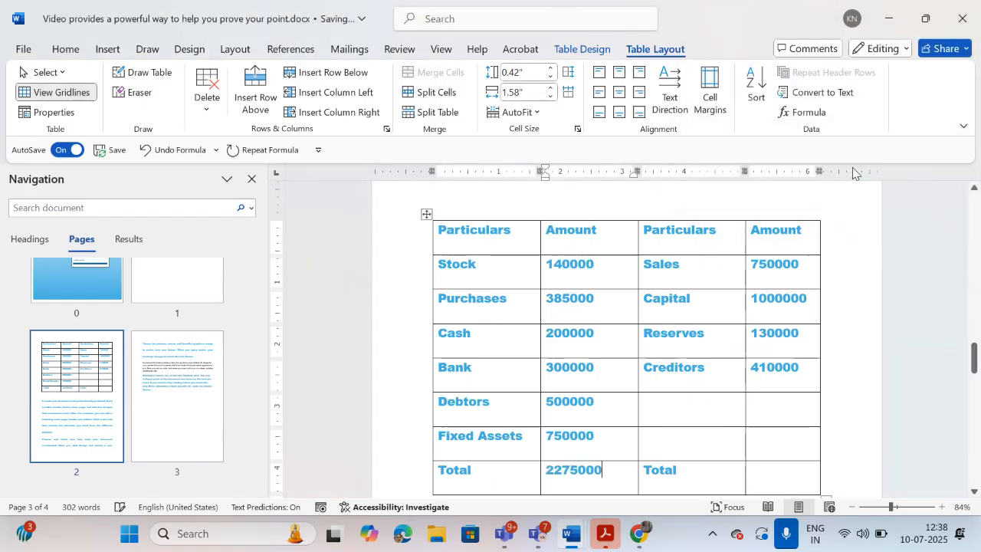
pyautogui.click(759, 470)
pyautogui.click(801, 113)
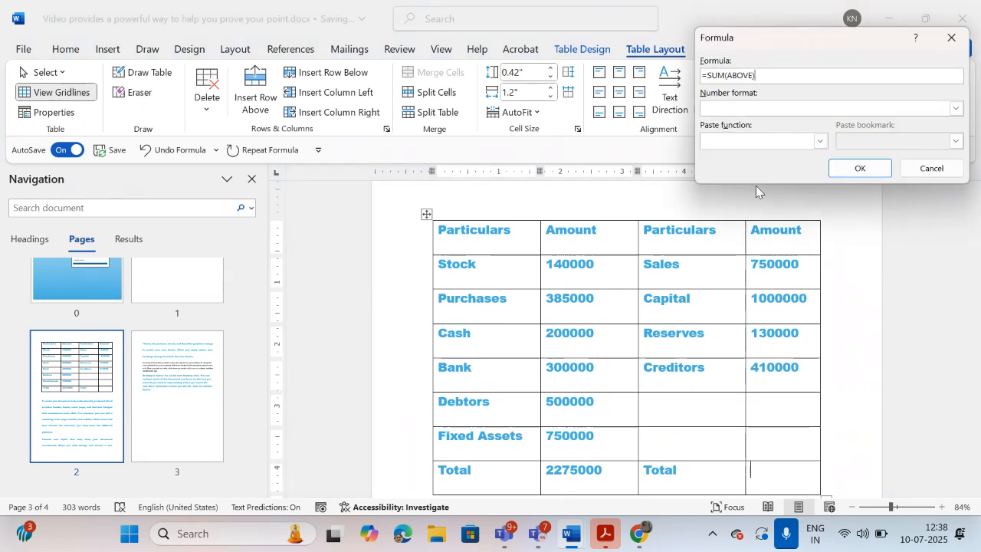
pyautogui.click(858, 168)
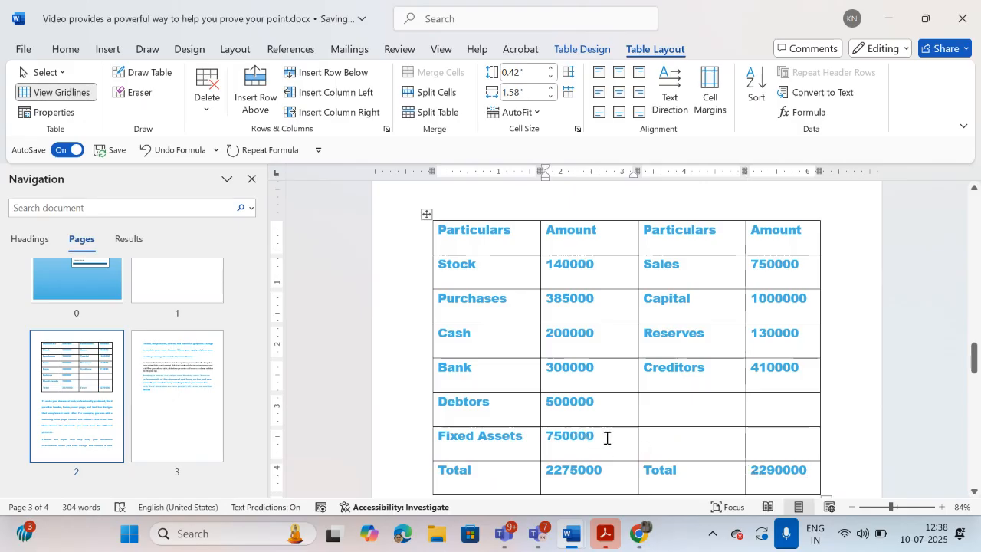
pyautogui.press('Tab')
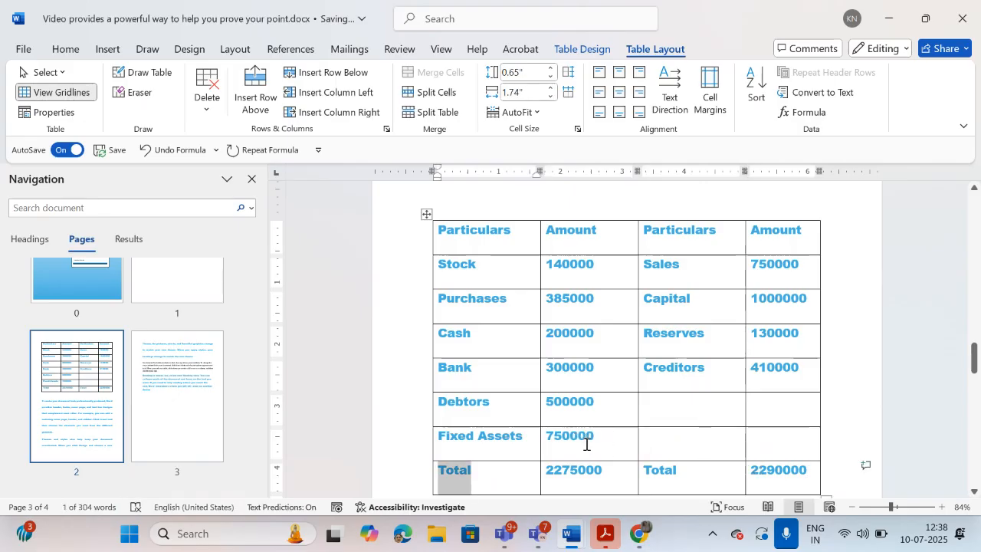
pyautogui.click(587, 442)
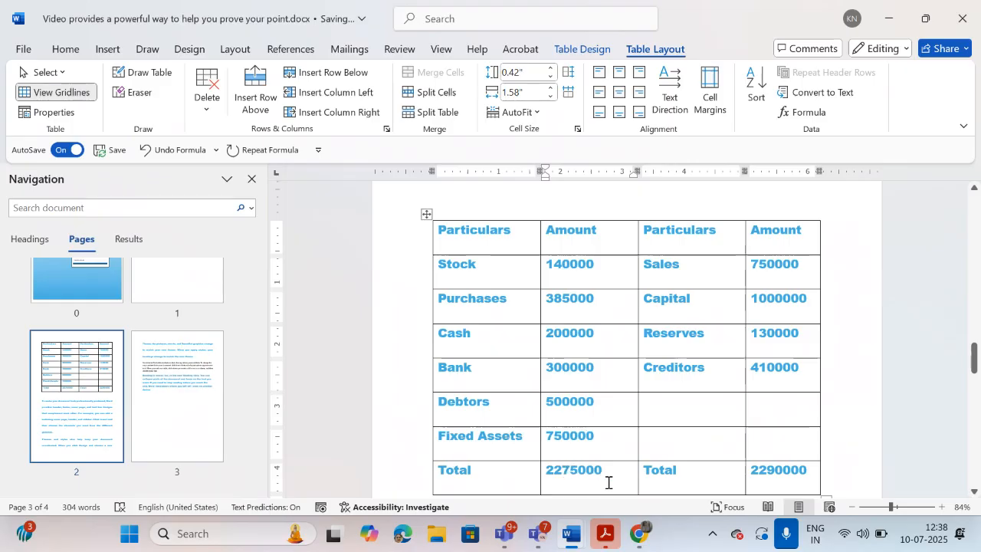
pyautogui.doubleClick(584, 470)
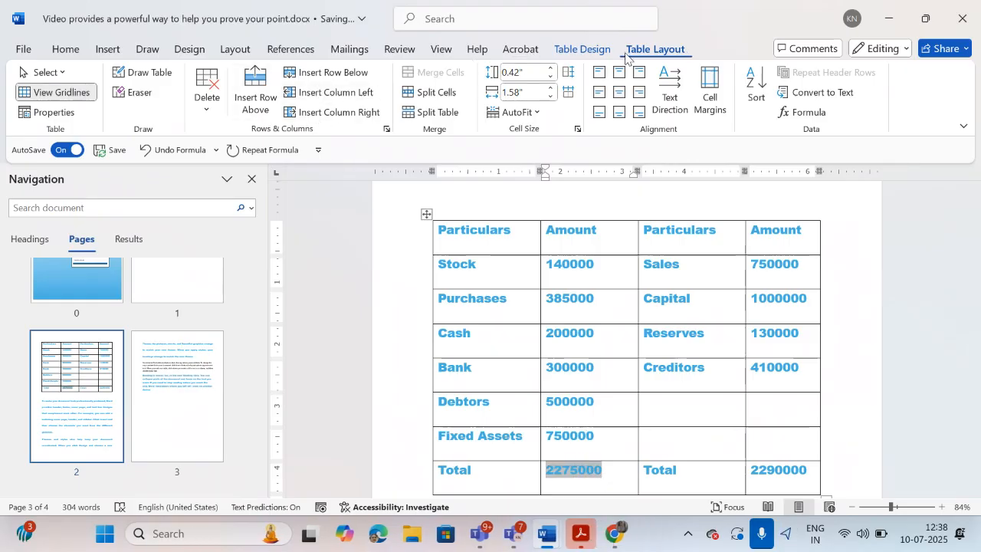
# Insert a row above Total containing 'Direct Exp' with amount 15000.
pyautogui.click(592, 51)
pyautogui.click(645, 51)
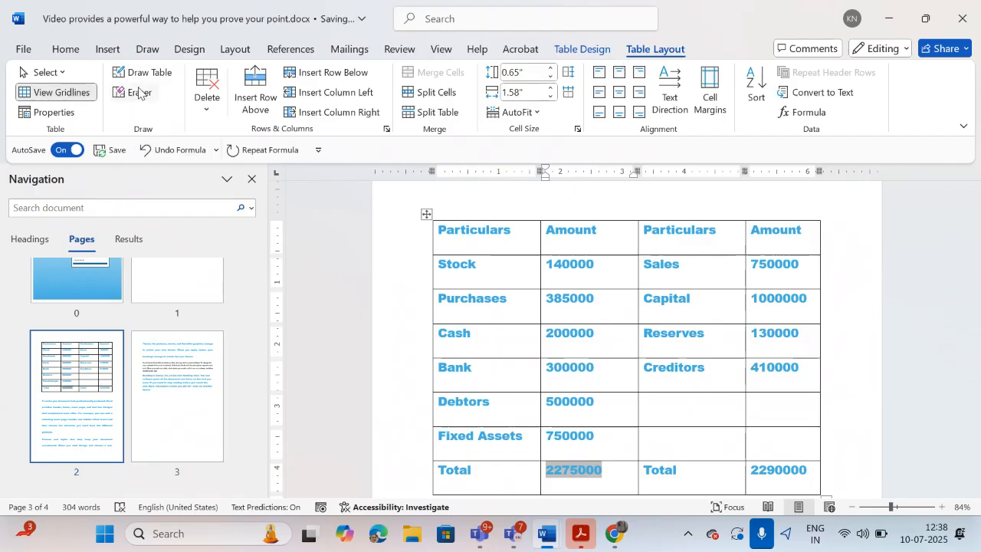
pyautogui.click(255, 88)
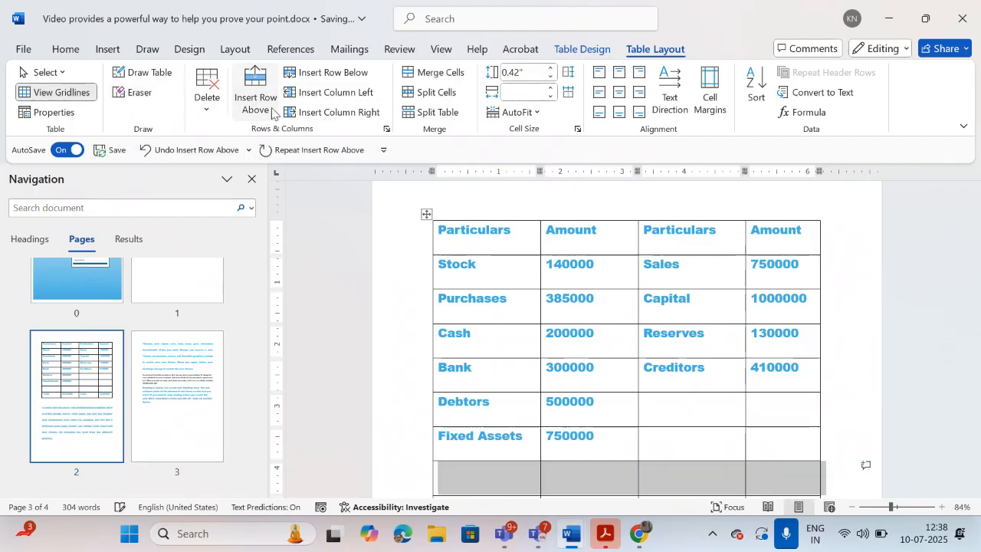
pyautogui.click(446, 472)
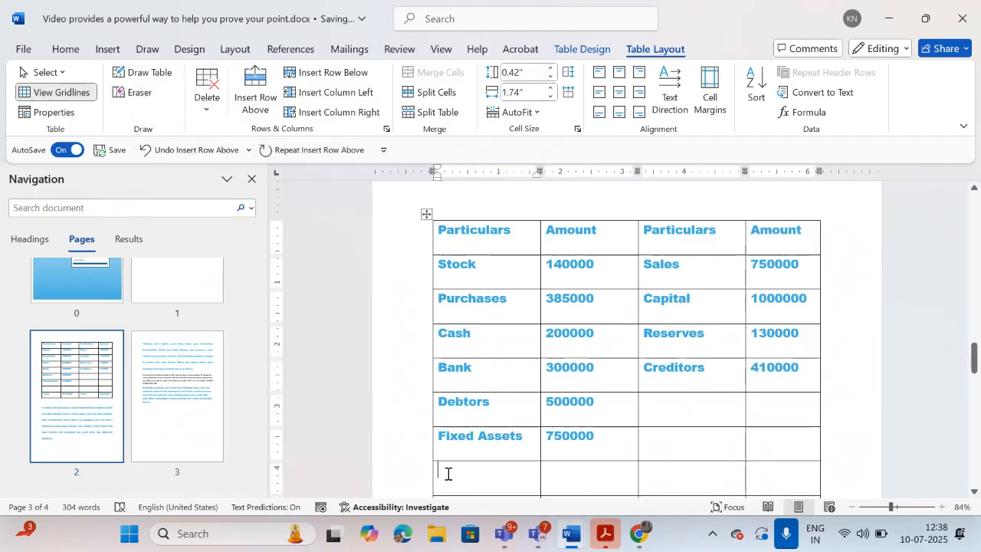
pyautogui.write('Direct Exp')
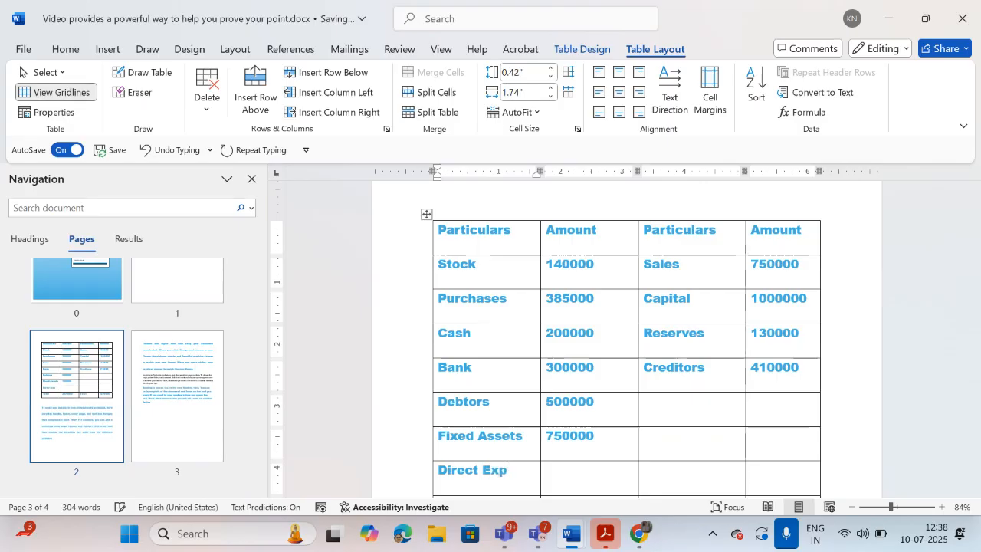
pyautogui.press('Tab')
pyautogui.write('15000')
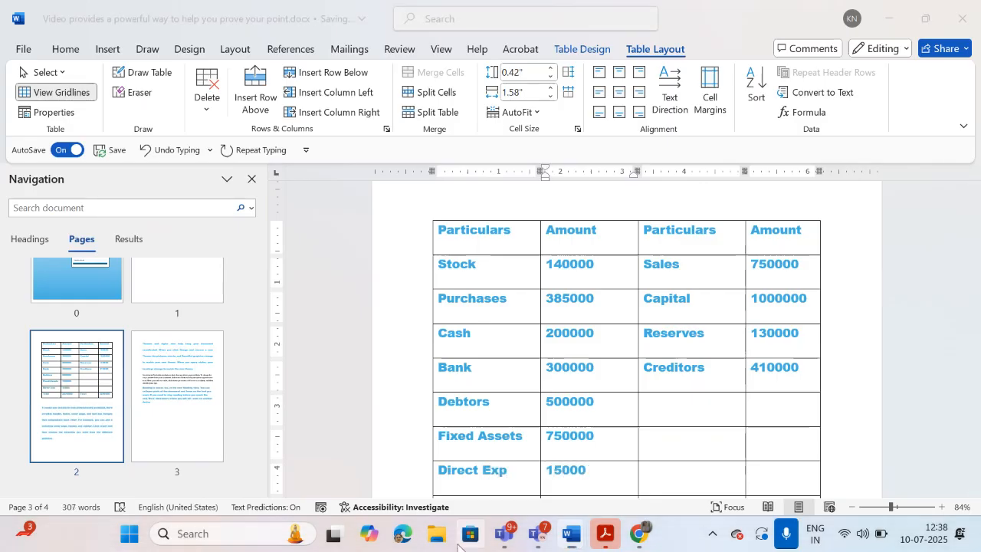
# Leave the accidentally opened Microsoft Store and return to the Word document.
pyautogui.click(459, 543)
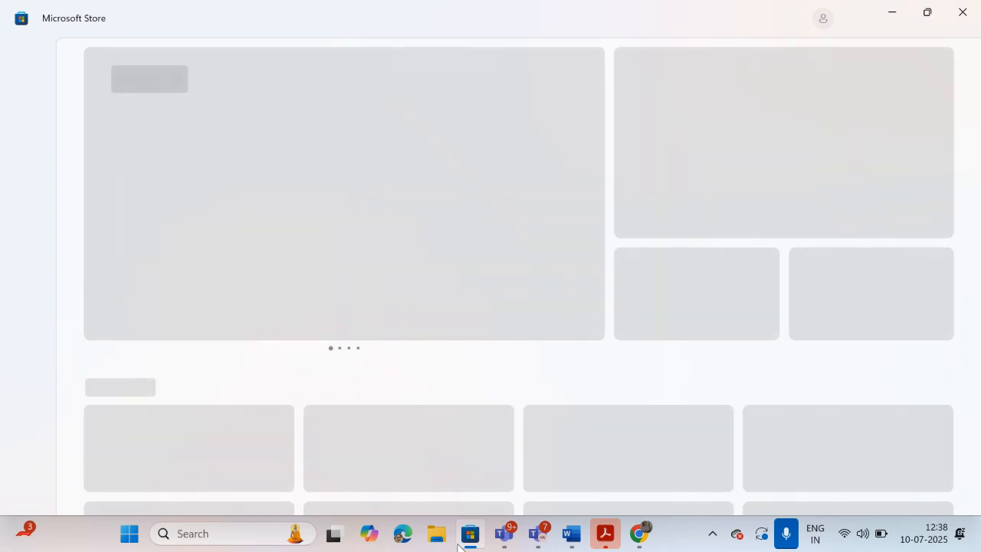
pyautogui.hotkey('alt', 'Tab')
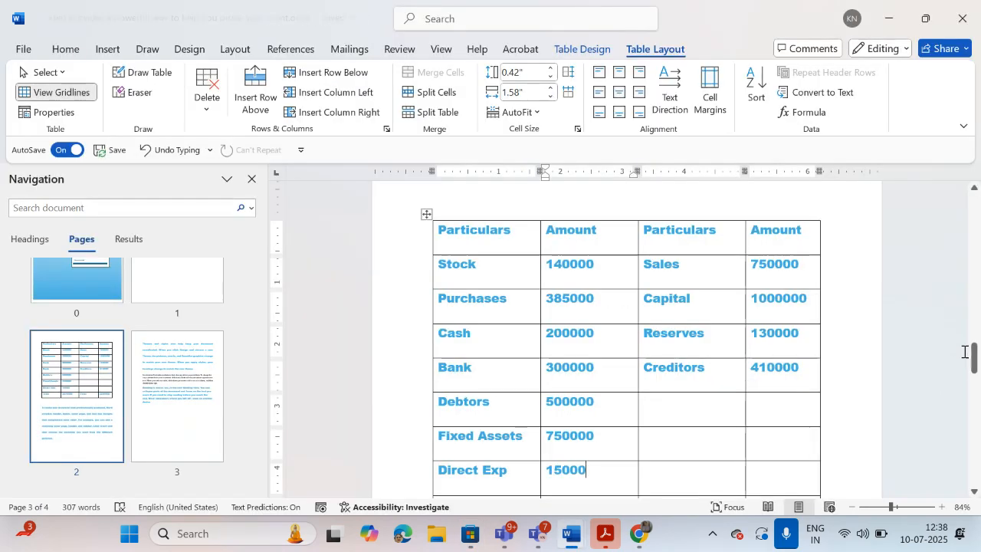
pyautogui.moveTo(971, 357); pyautogui.dragTo(975, 376)
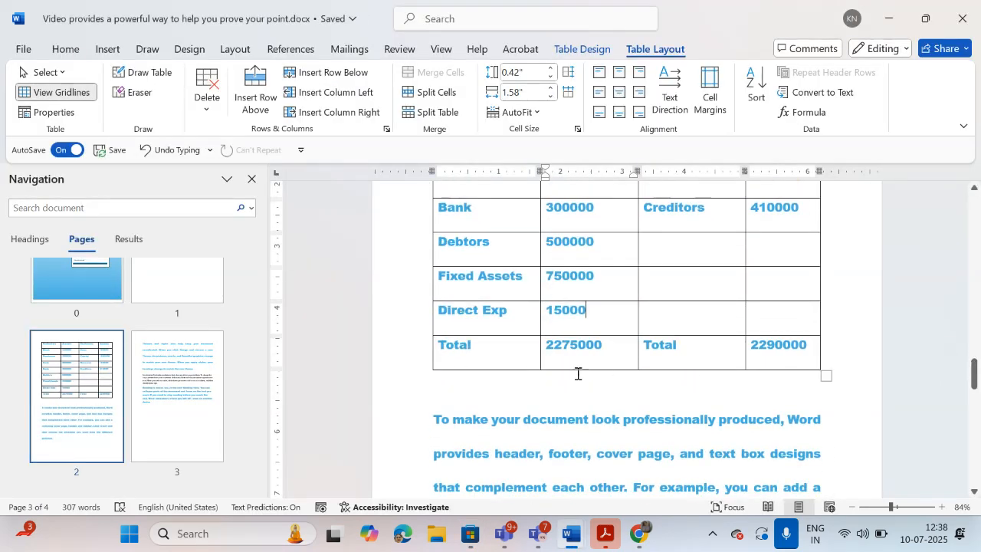
# Update the left Total field so it includes Direct Exp and reads 2290000.
pyautogui.doubleClick(561, 344)
pyautogui.rightClick(561, 344)
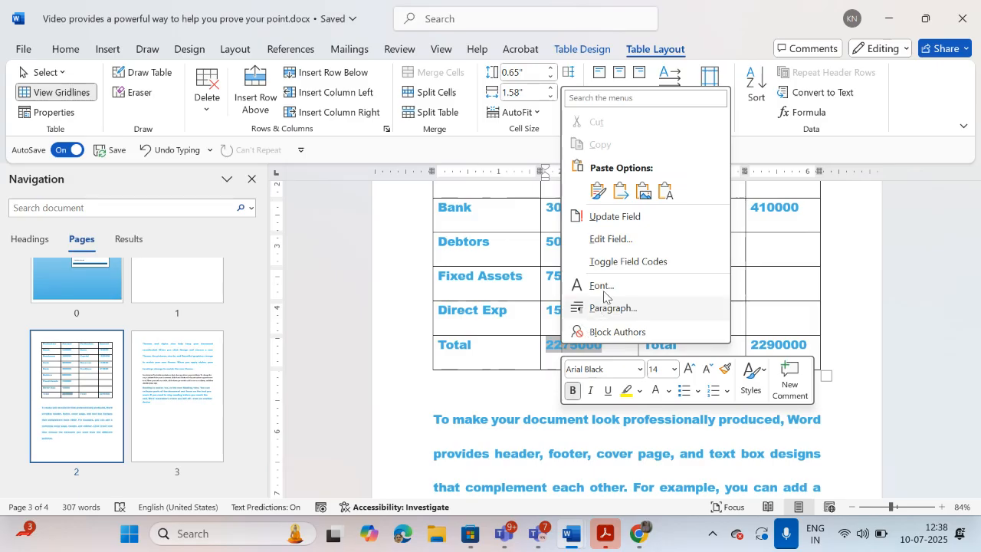
pyautogui.click(615, 217)
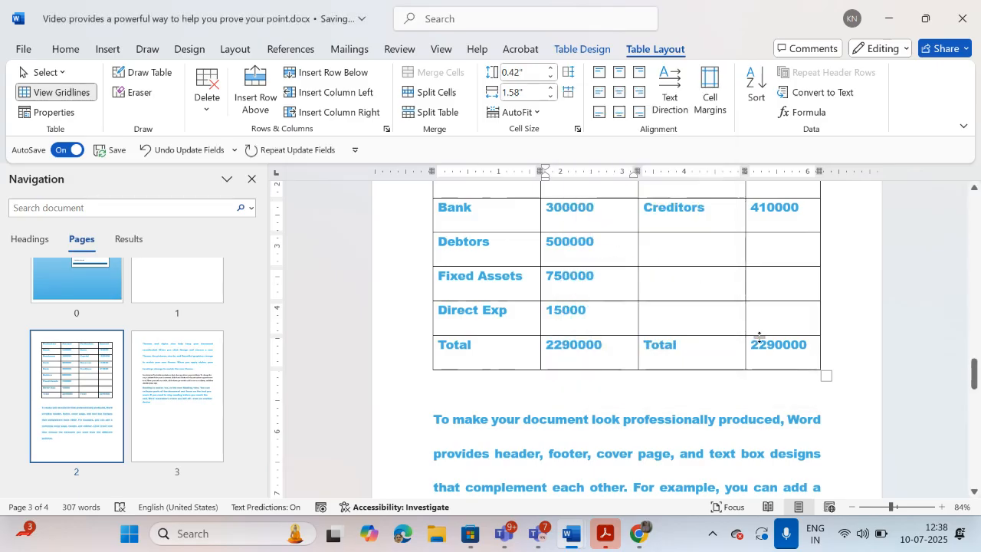
pyautogui.click(766, 344)
pyautogui.click(663, 277)
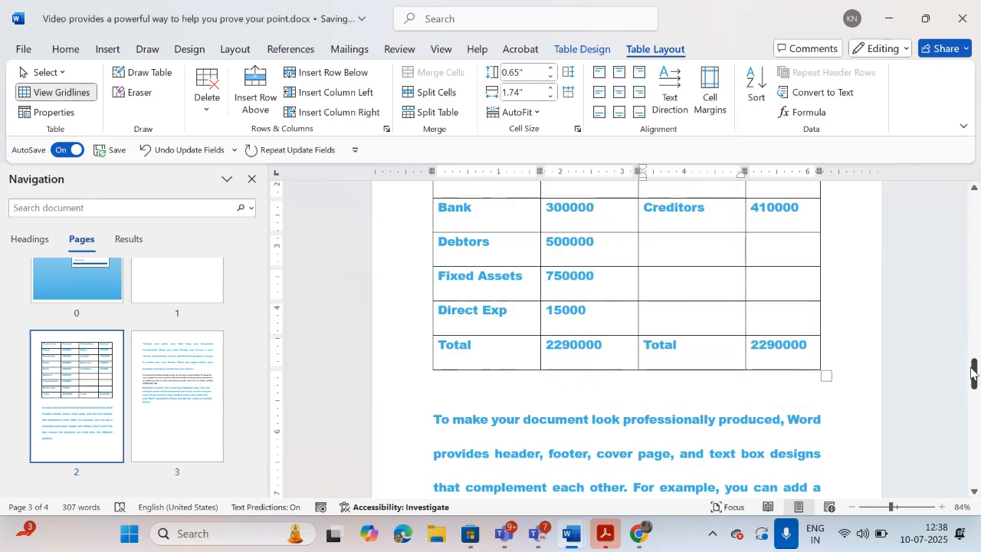
pyautogui.moveTo(973, 383); pyautogui.dragTo(973, 370)
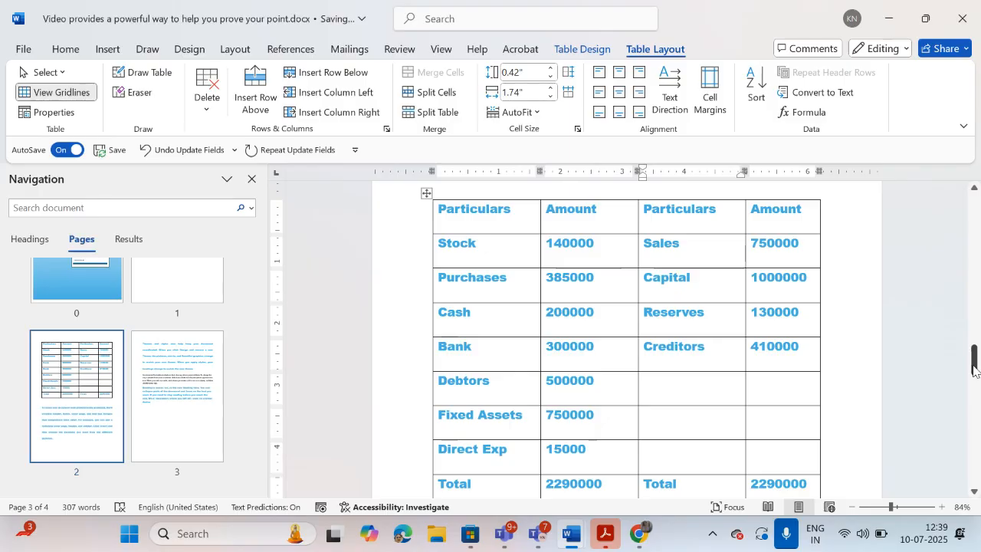
pyautogui.hotkey('alt', 'Tab')
pyautogui.hotkey('alt', 'Tab')
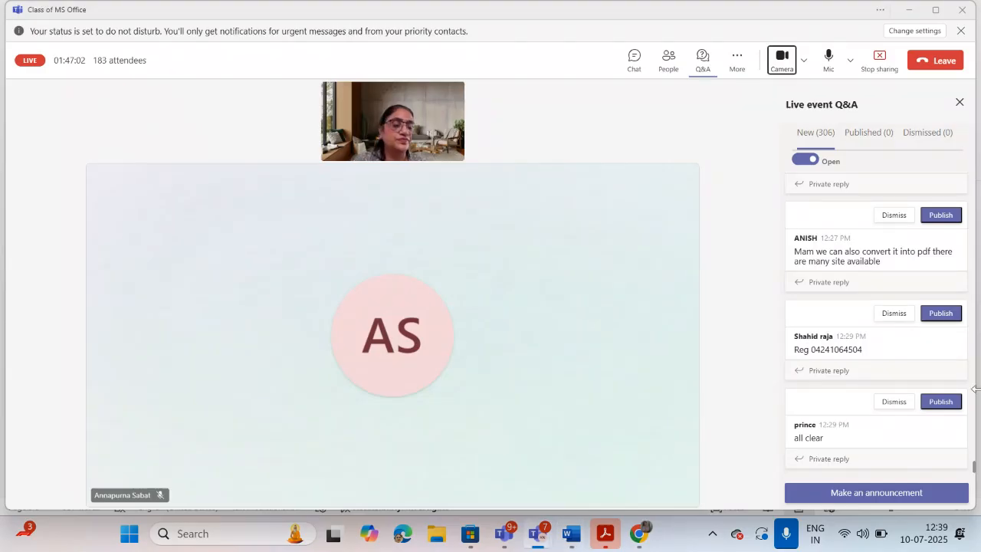
# Scroll the Teams Q&A panel down to the newest audience questions, briefly checking Word.
pyautogui.scroll(-1, 863, 443)
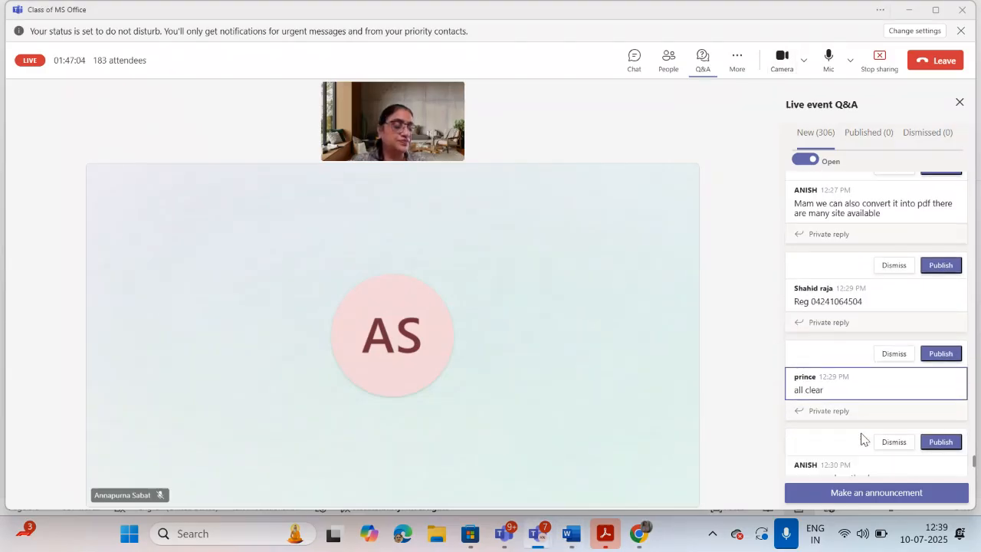
pyautogui.scroll(-4, 861, 439)
pyautogui.scroll(-2, 861, 439)
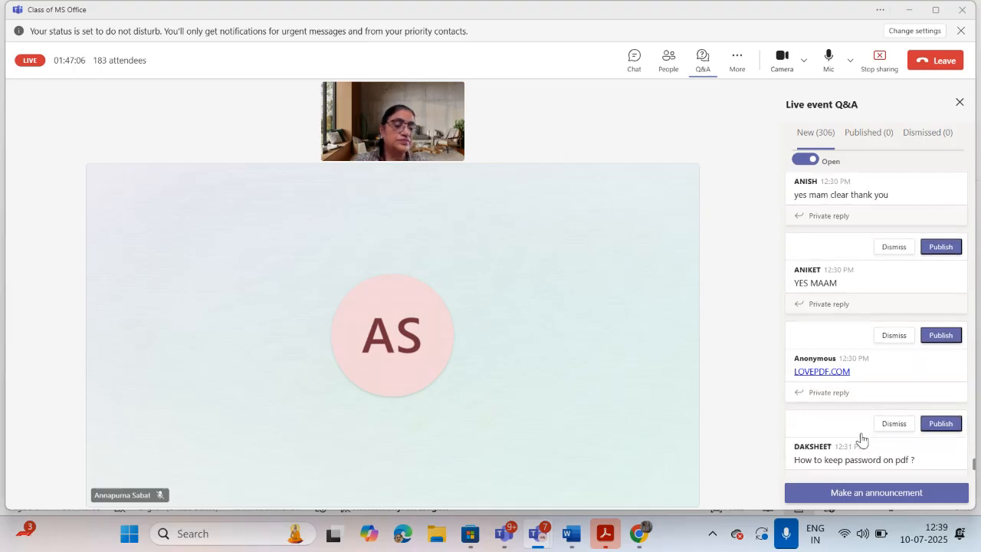
pyautogui.scroll(-4, 861, 436)
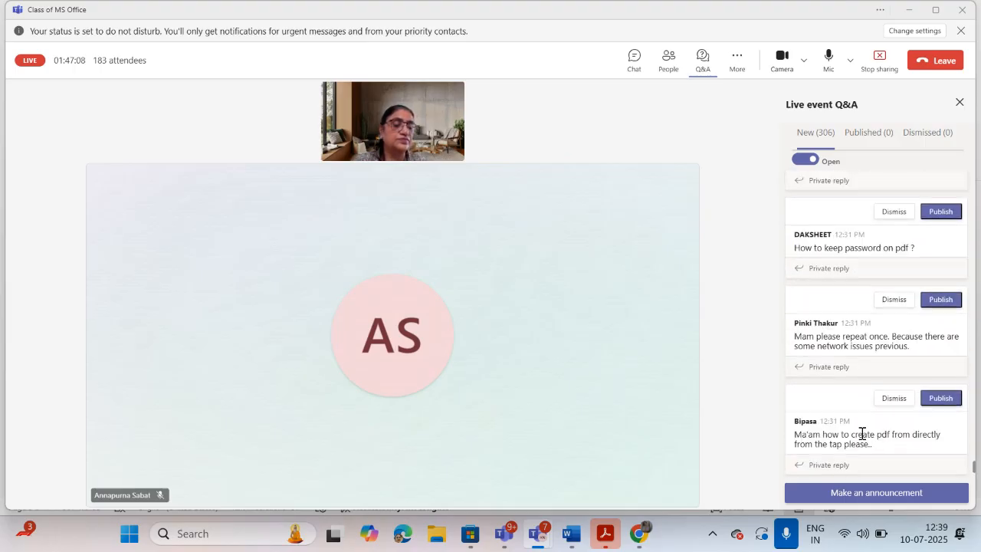
pyautogui.scroll(-2, 862, 435)
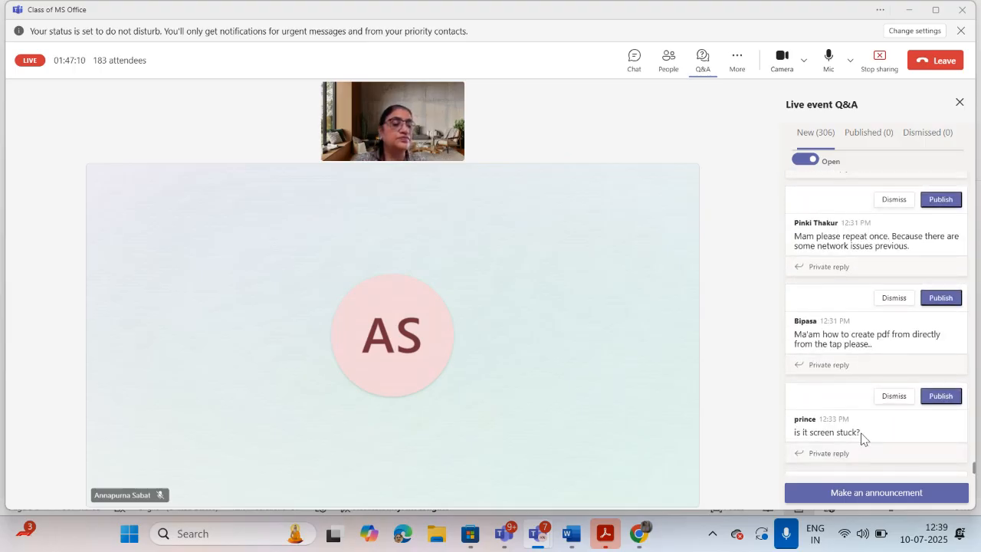
pyautogui.scroll(-1, 861, 438)
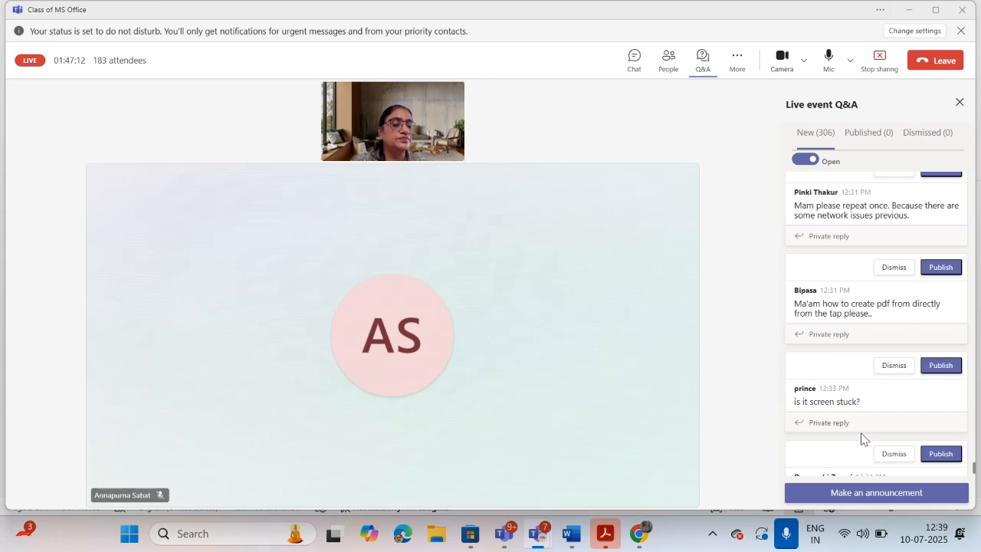
pyautogui.scroll(-2, 862, 438)
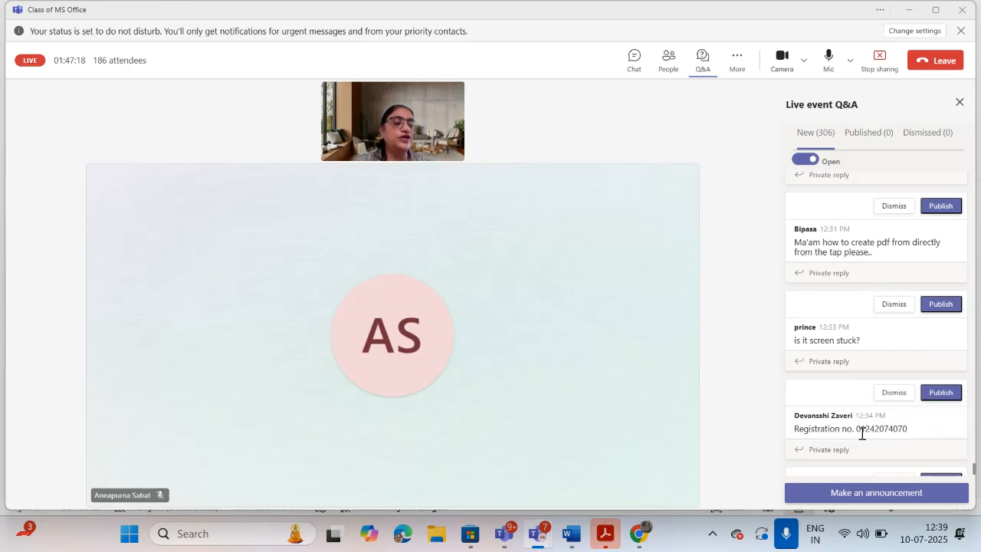
pyautogui.scroll(-3, 861, 433)
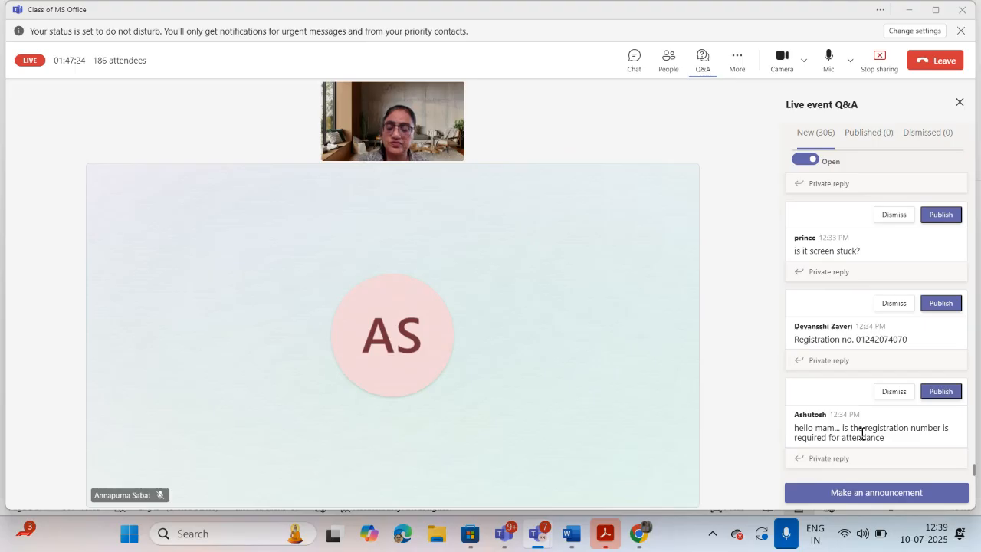
pyautogui.hotkey('alt', 'Tab')
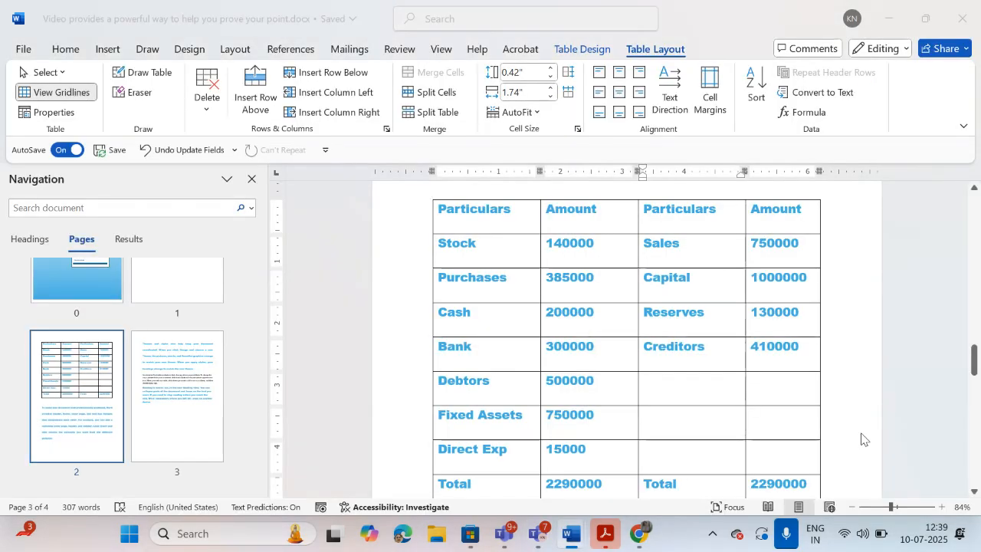
pyautogui.hotkey('alt', 'Tab')
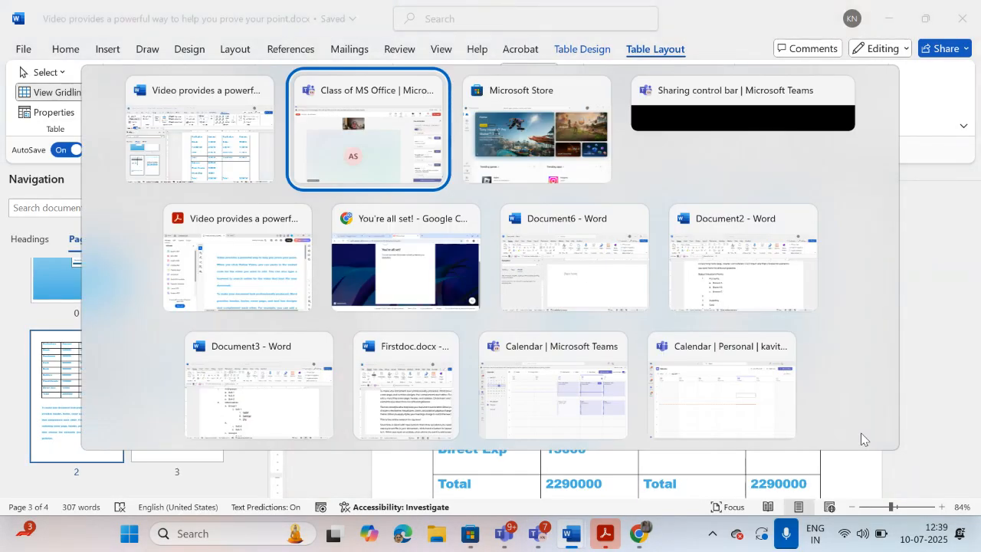
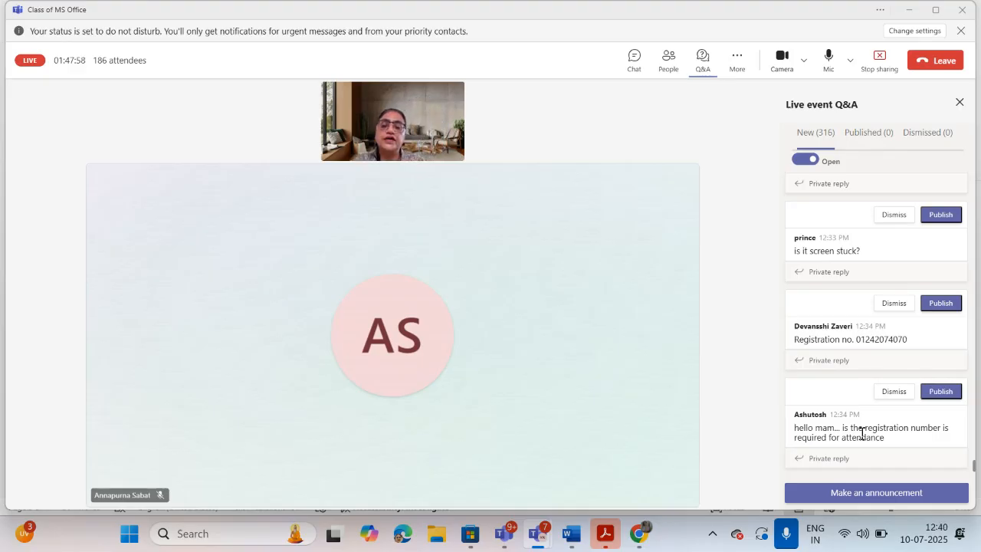
# Read down the newest Live event Q&A questions, then switch back to the balance-sheet document in Word.
pyautogui.click(861, 434)
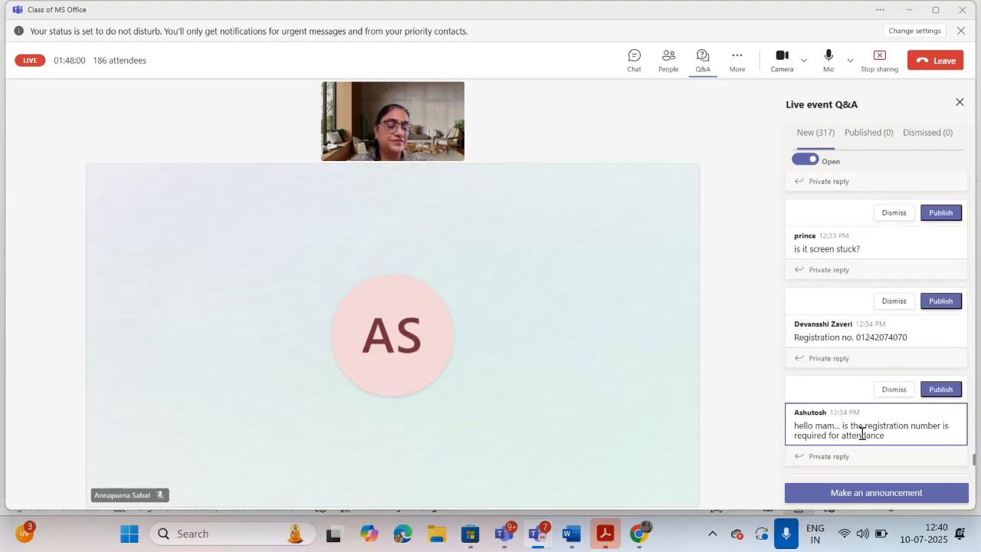
pyautogui.scroll(-2, 862, 437)
pyautogui.scroll(-4, 861, 438)
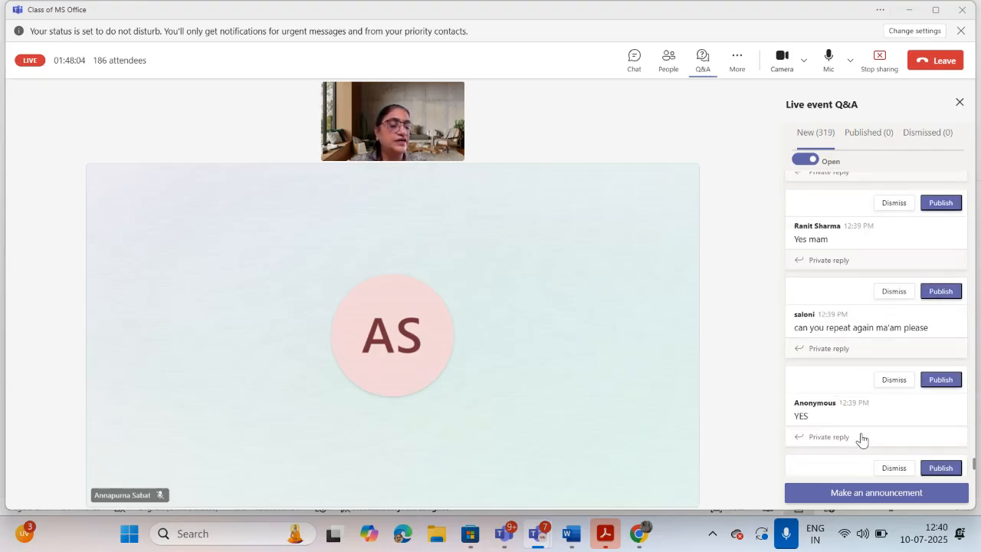
pyautogui.scroll(-8, 861, 438)
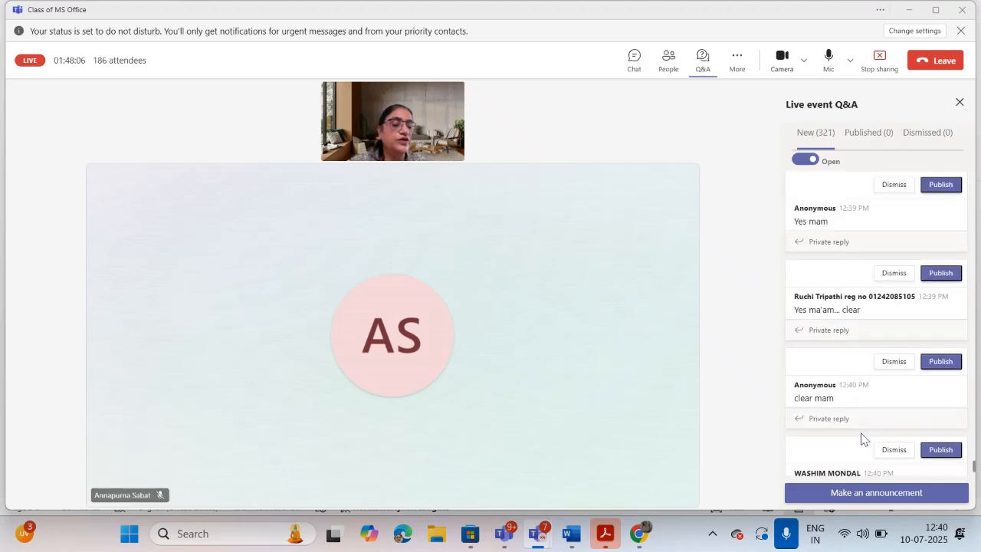
pyautogui.scroll(-8, 861, 438)
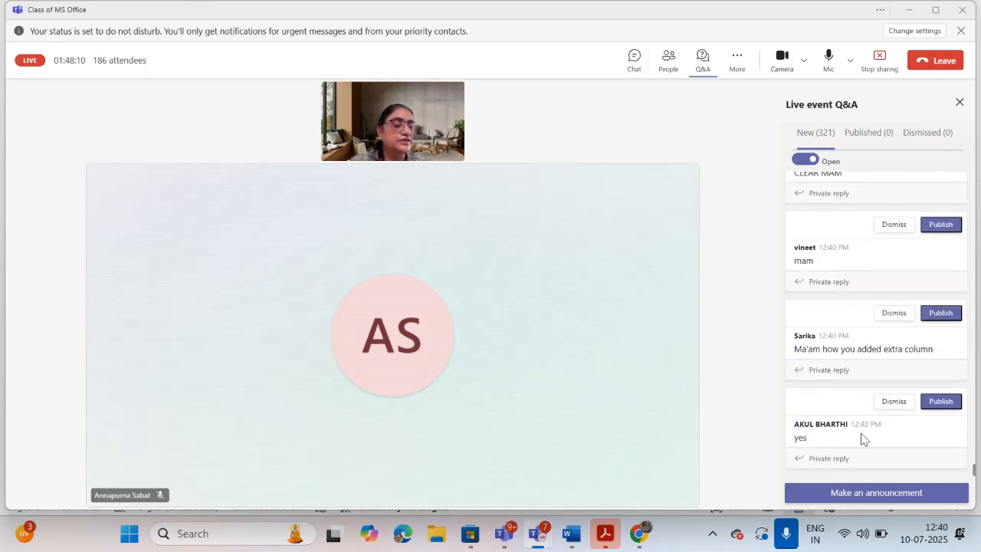
pyautogui.hotkey('alt', 'Tab')
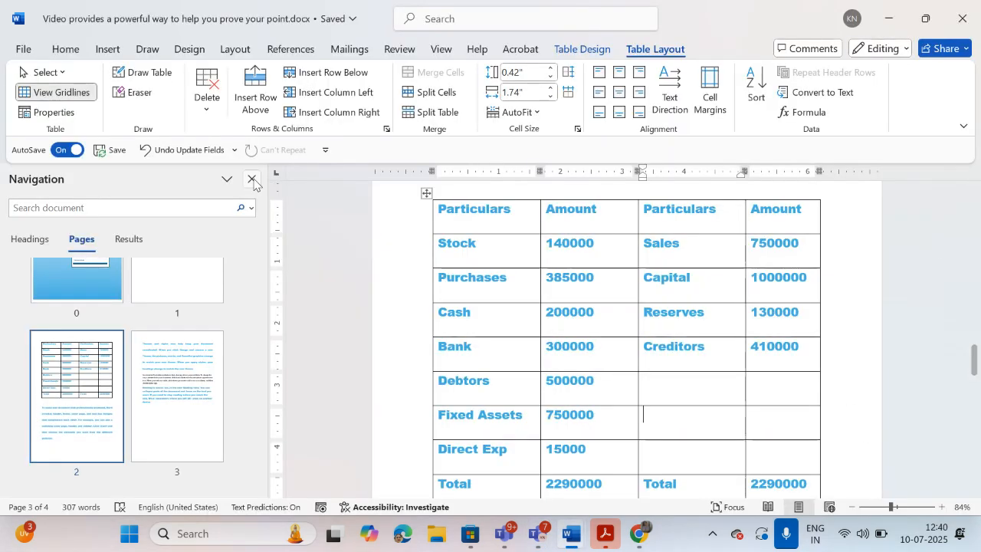
# Close the Navigation pane and start saving a copy of the document in PDF format.
pyautogui.click(251, 178)
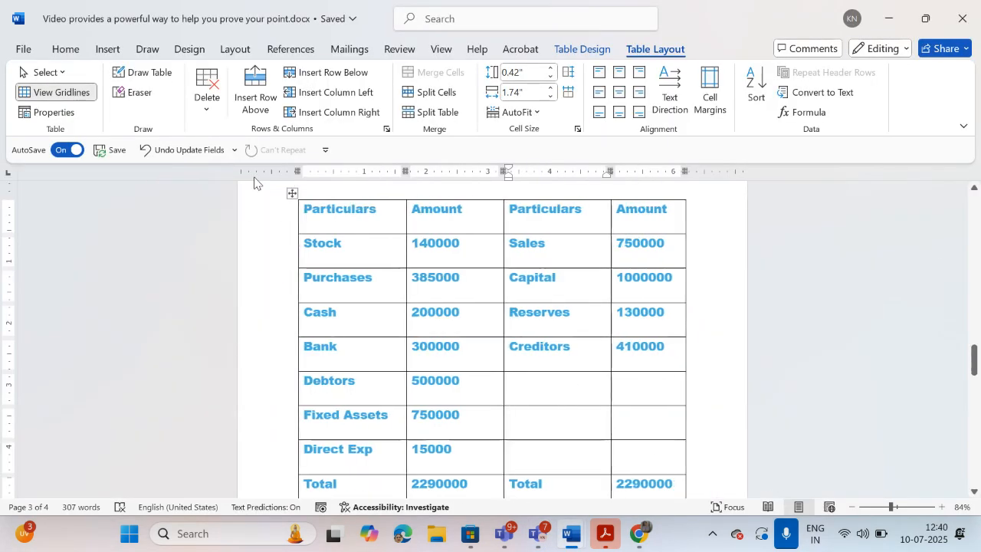
pyautogui.moveTo(974, 359); pyautogui.dragTo(978, 289)
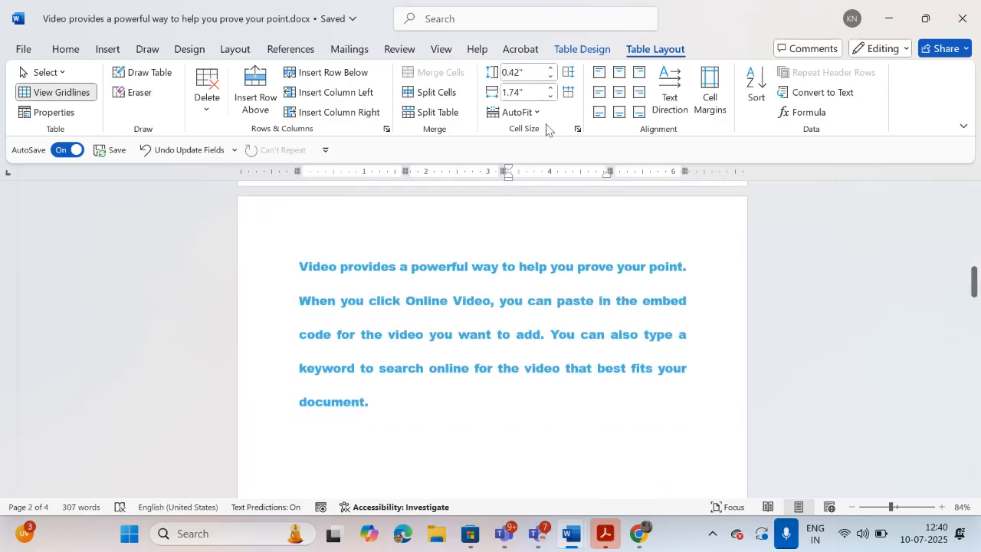
pyautogui.click(23, 54)
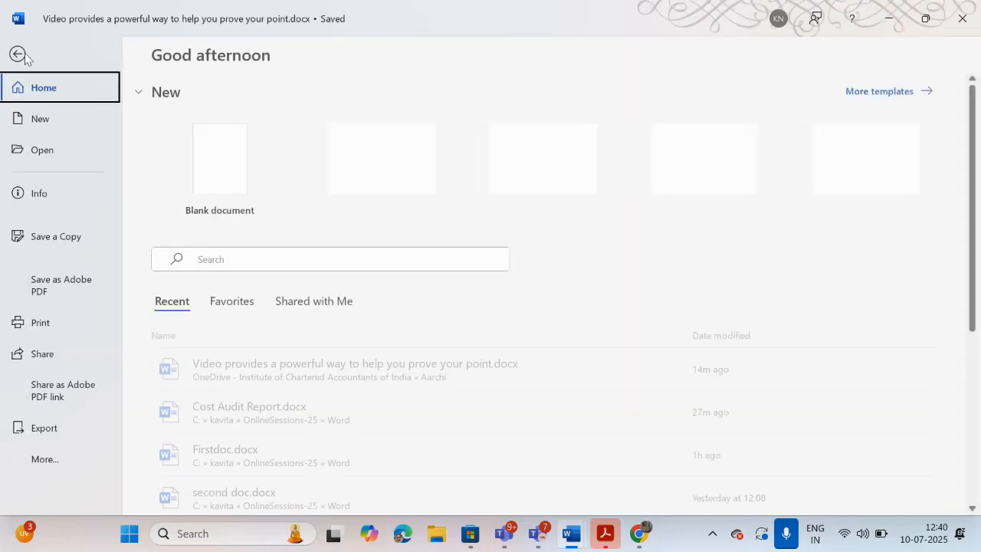
pyautogui.click(64, 237)
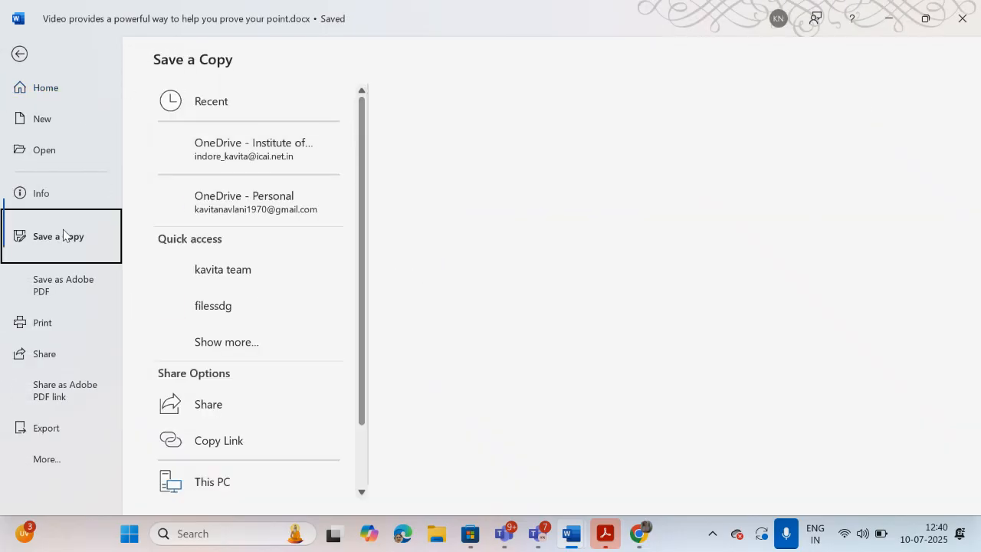
pyautogui.click(451, 137)
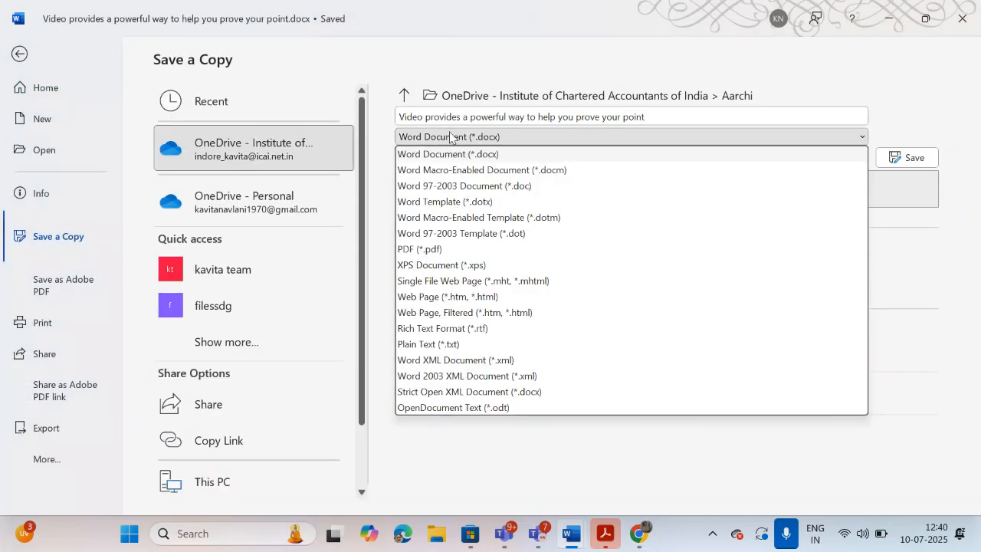
pyautogui.click(427, 250)
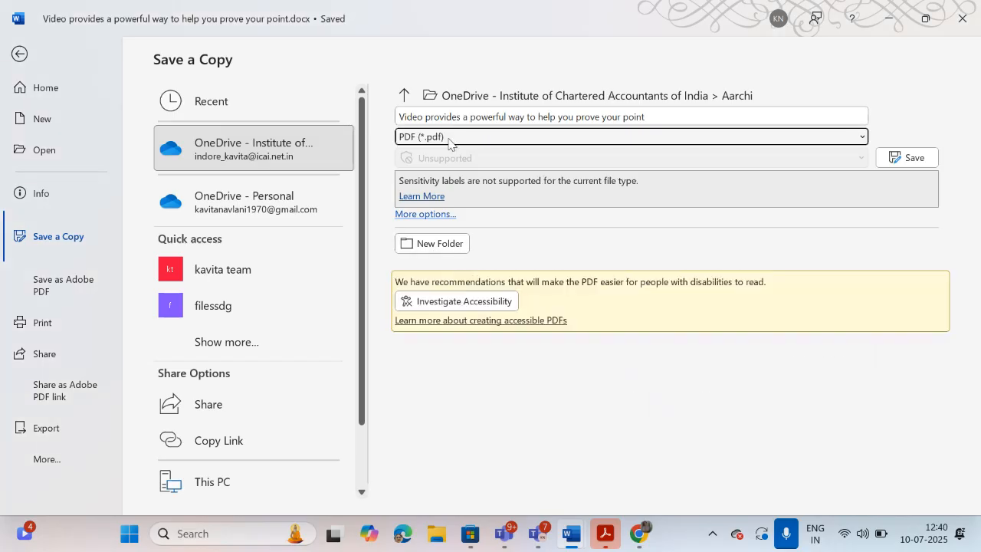
# Save the PDF copy to the Desktop under the name 'report'.
pyautogui.click(432, 97)
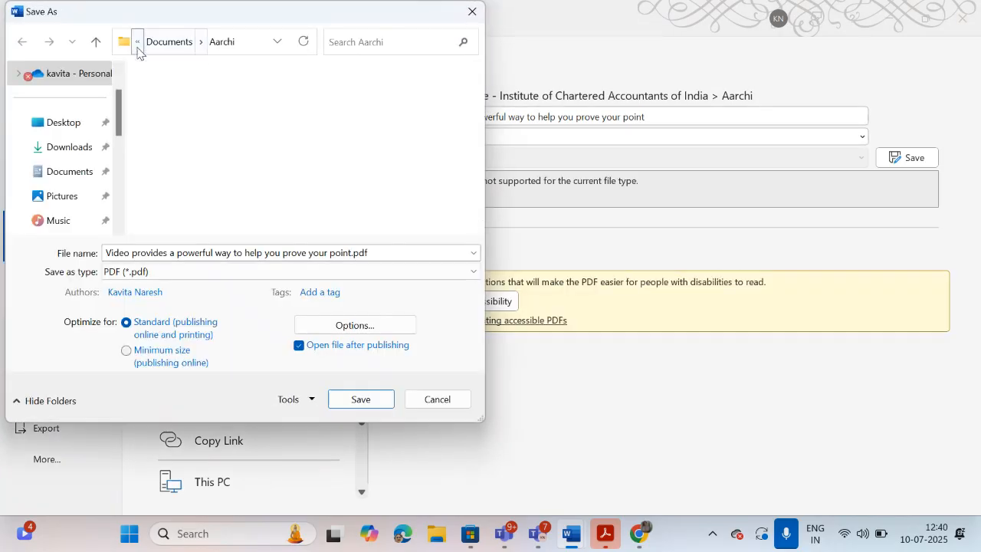
pyautogui.click(139, 51)
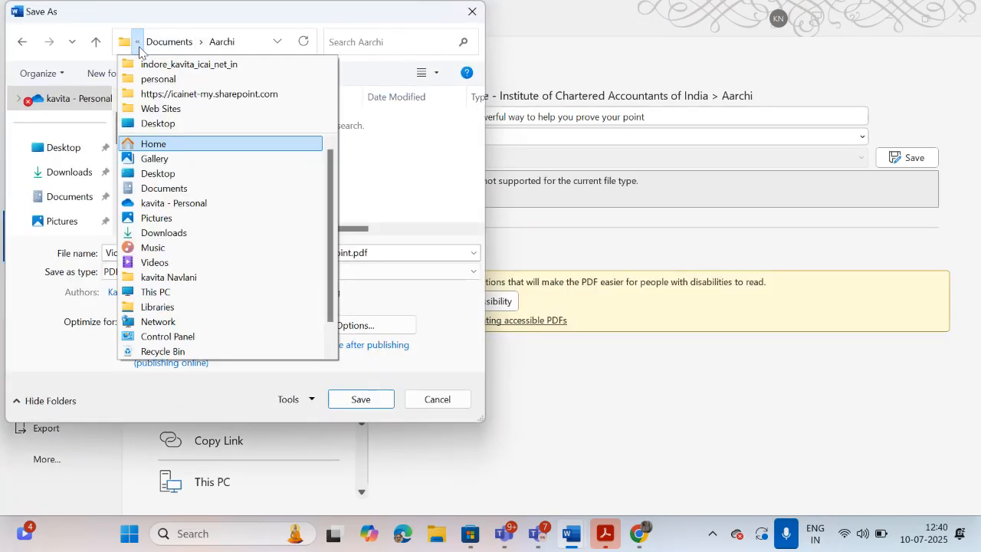
pyautogui.click(172, 123)
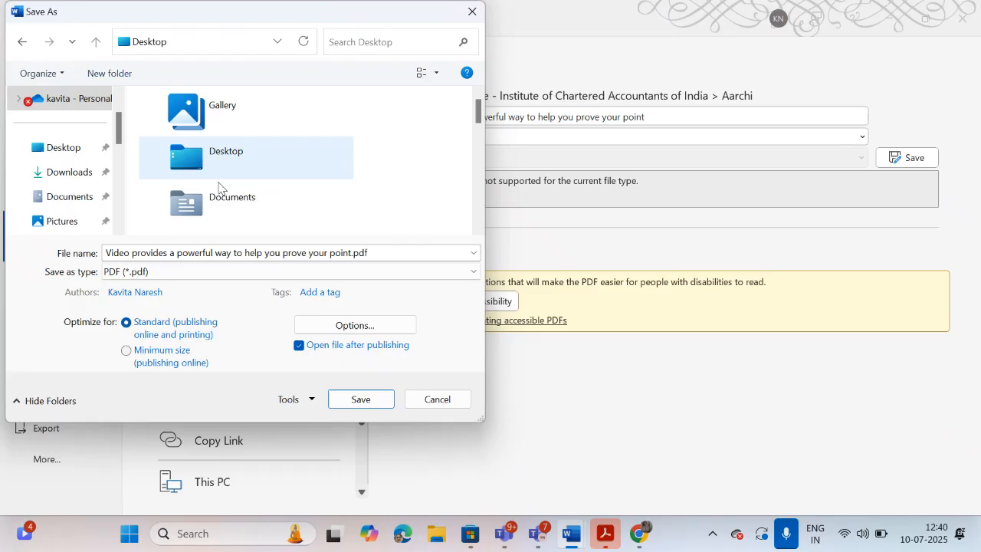
pyautogui.click(179, 254)
pyautogui.write('repo')
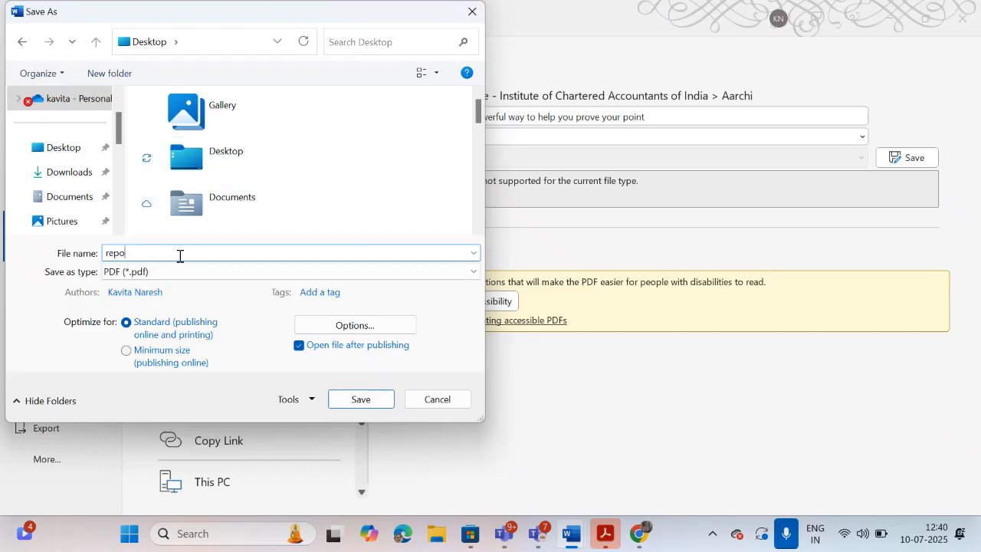
pyautogui.write('rt')
pyautogui.press('Return')
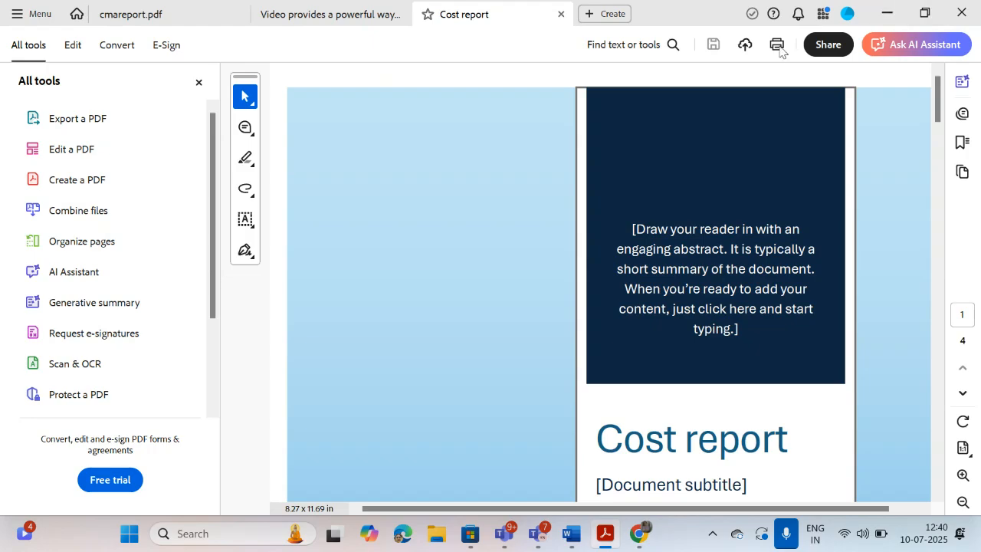
# Show the desktop to confirm report.pdf is there, then switch back to the Word document.
pyautogui.press('super+d')
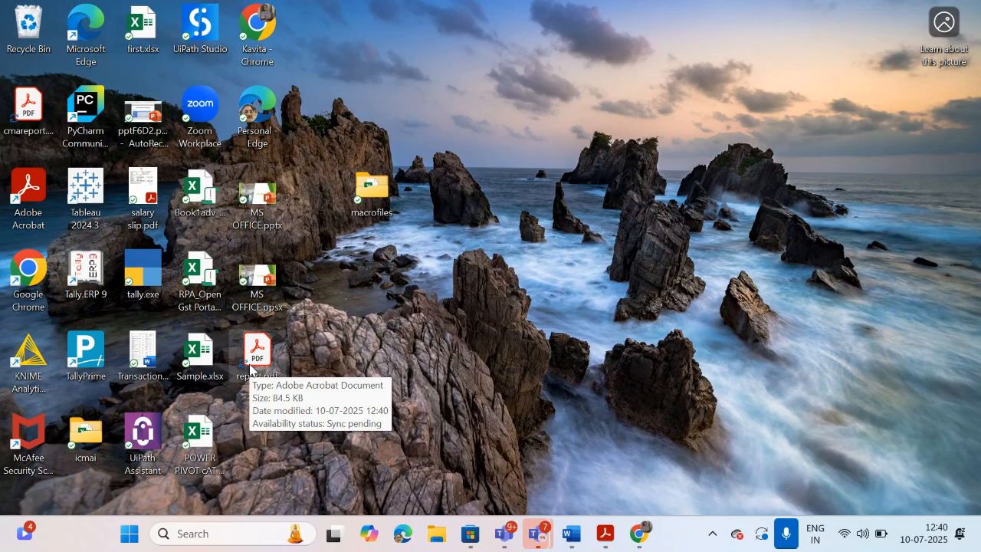
pyautogui.press('super+Tab')
pyautogui.press('Escape')
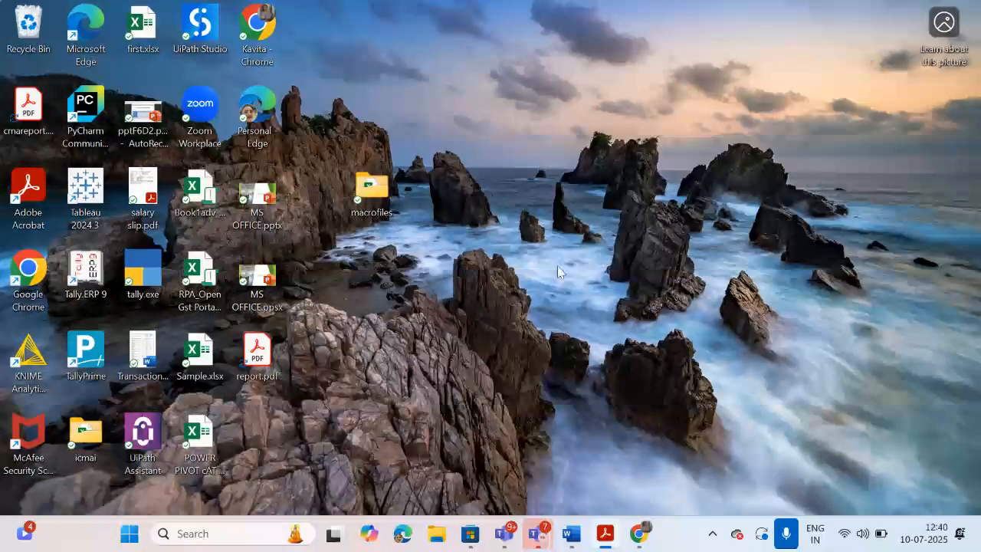
pyautogui.hotkey('alt', 'Tab')
pyautogui.hotkey('alt', 'Tab')
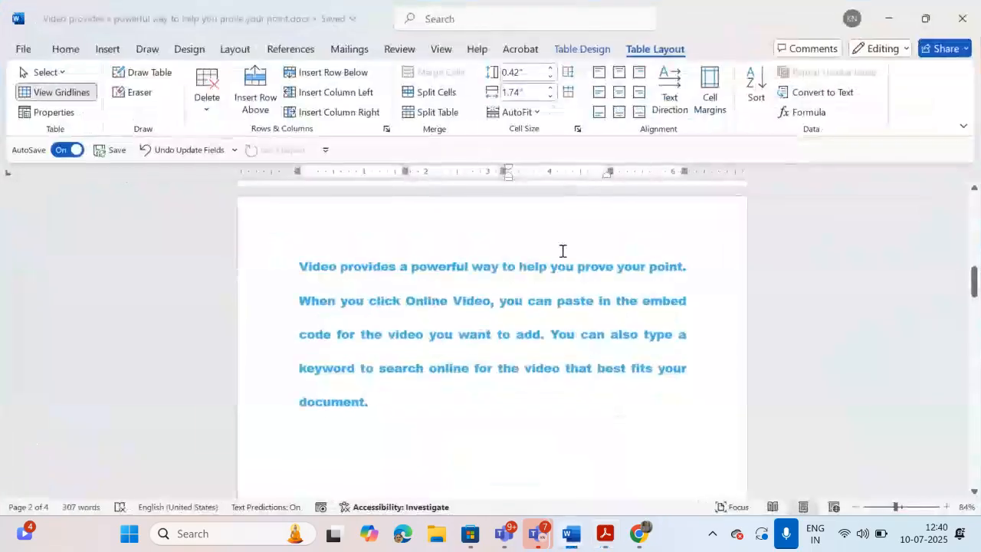
# Insert a 3-column, 2-row table in a new paragraph below the text.
pyautogui.click(384, 432)
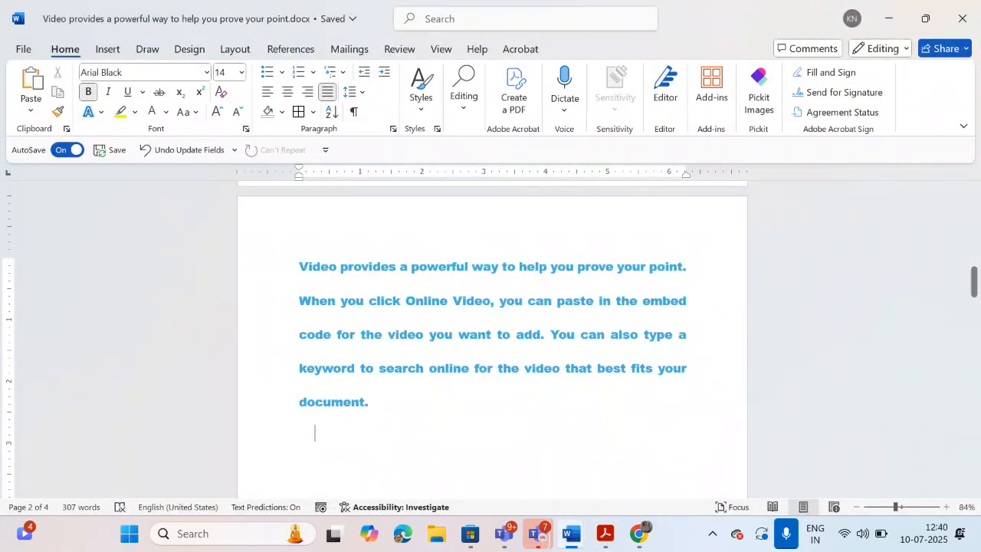
pyautogui.press('Return')
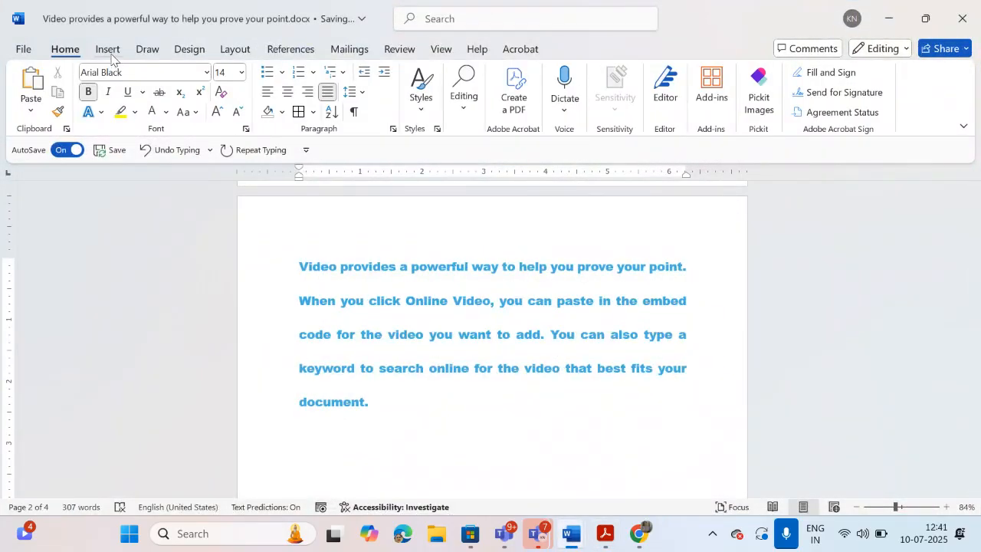
pyautogui.click(109, 50)
pyautogui.click(123, 112)
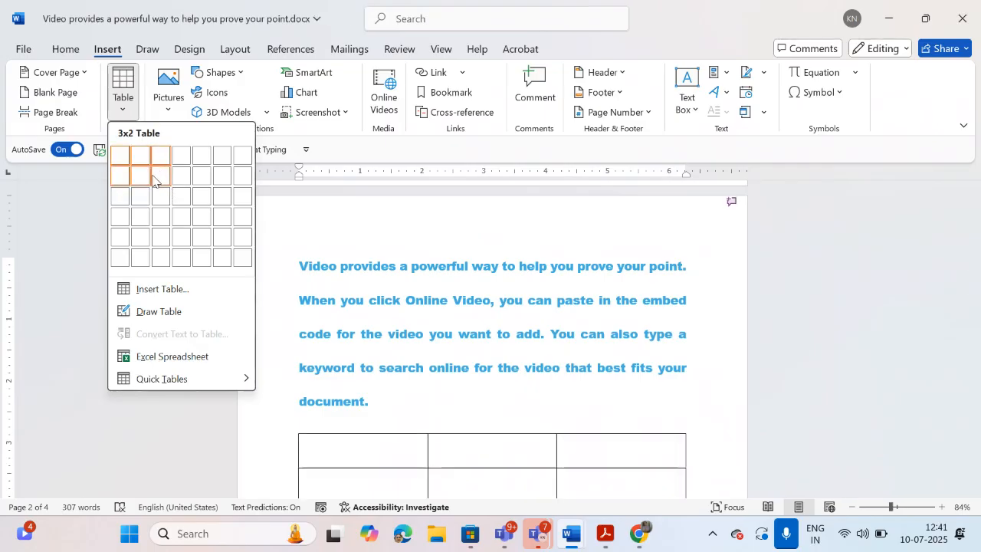
pyautogui.click(154, 177)
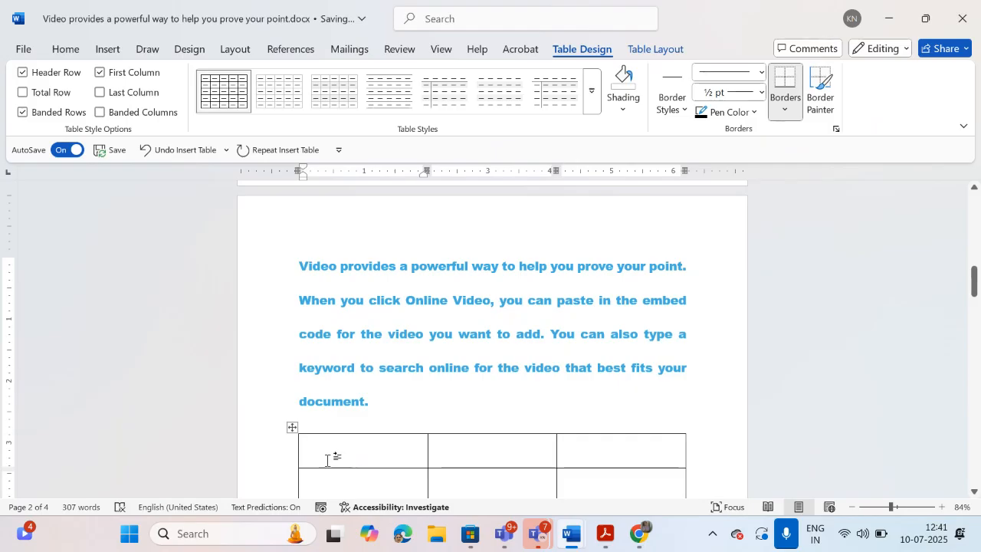
# Enter headers Liabilities, Amount and Assets, then add a fourth column right of Assets.
pyautogui.write('L')
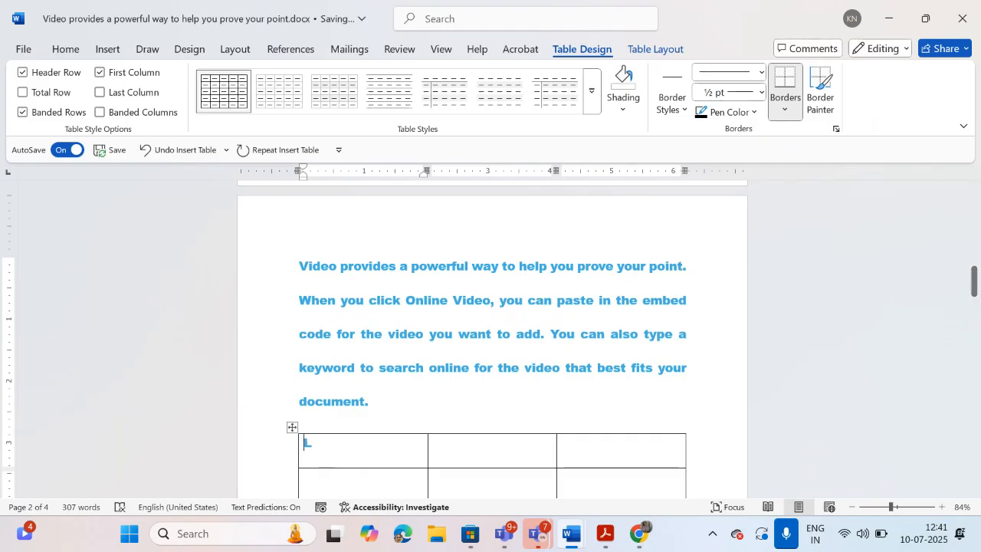
pyautogui.write('iabil')
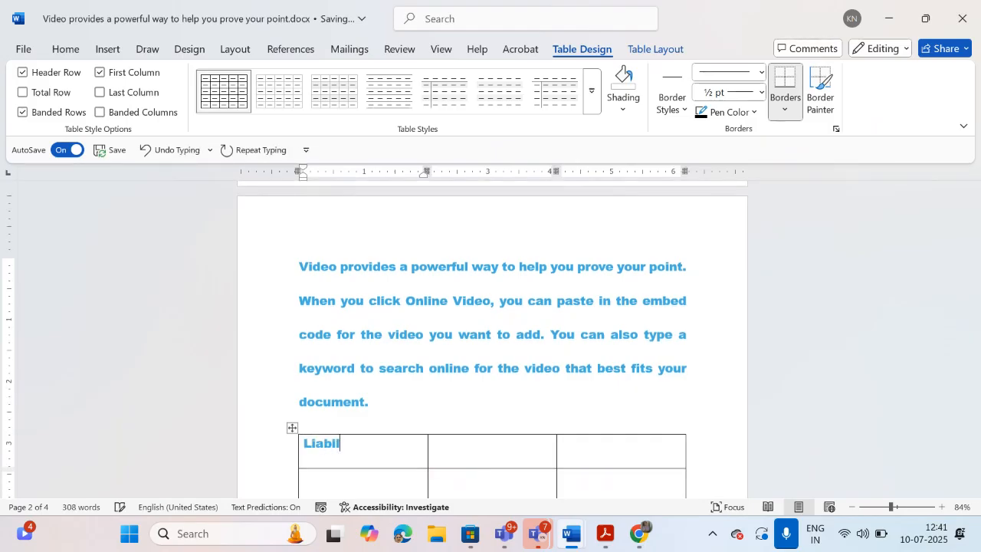
pyautogui.write('ities')
pyautogui.press('Tab')
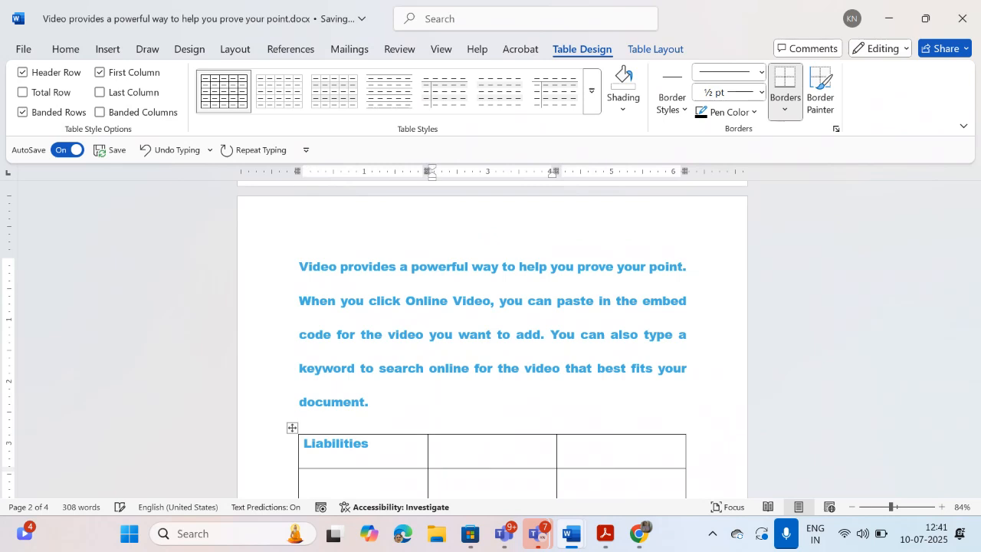
pyautogui.write('Amount')
pyautogui.press('Tab')
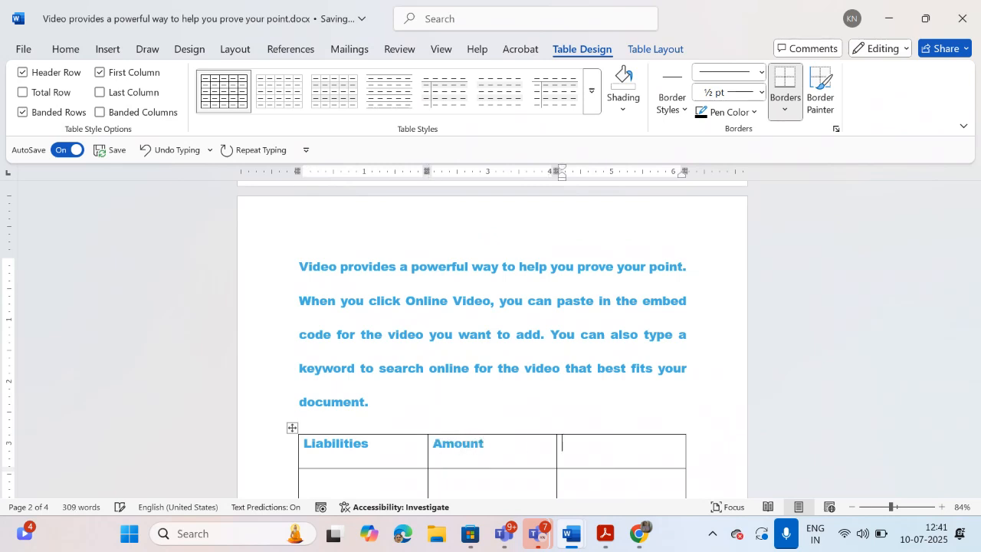
pyautogui.write('Assets')
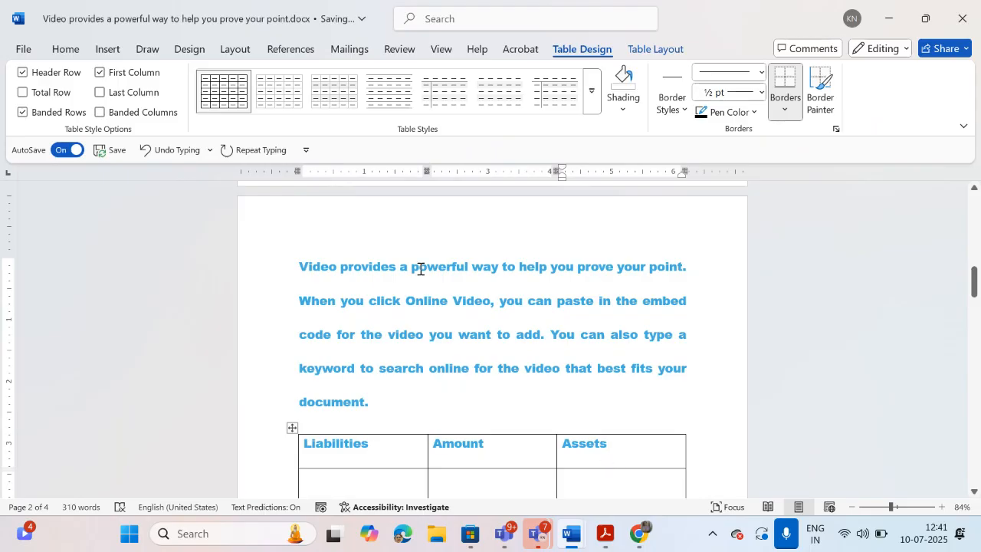
pyautogui.click(662, 51)
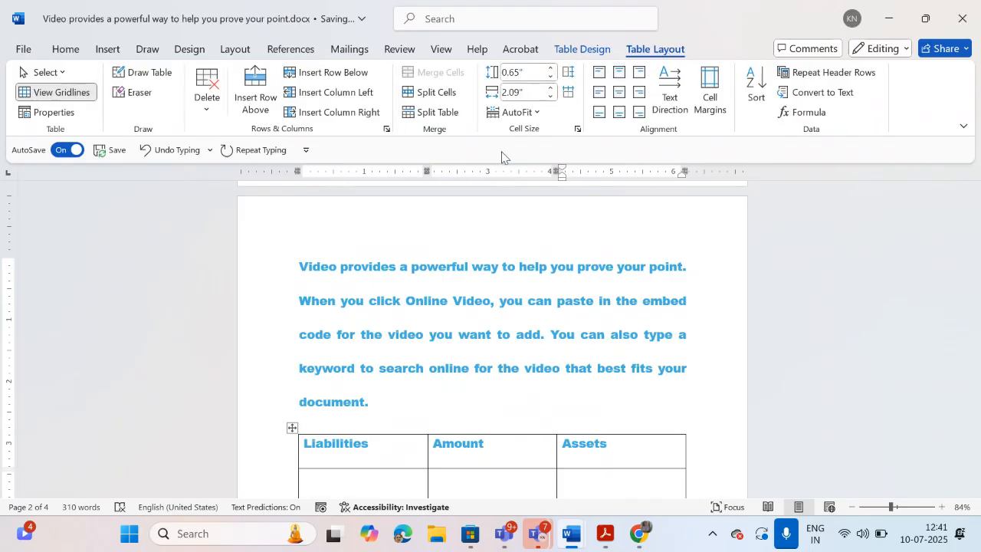
pyautogui.click(354, 114)
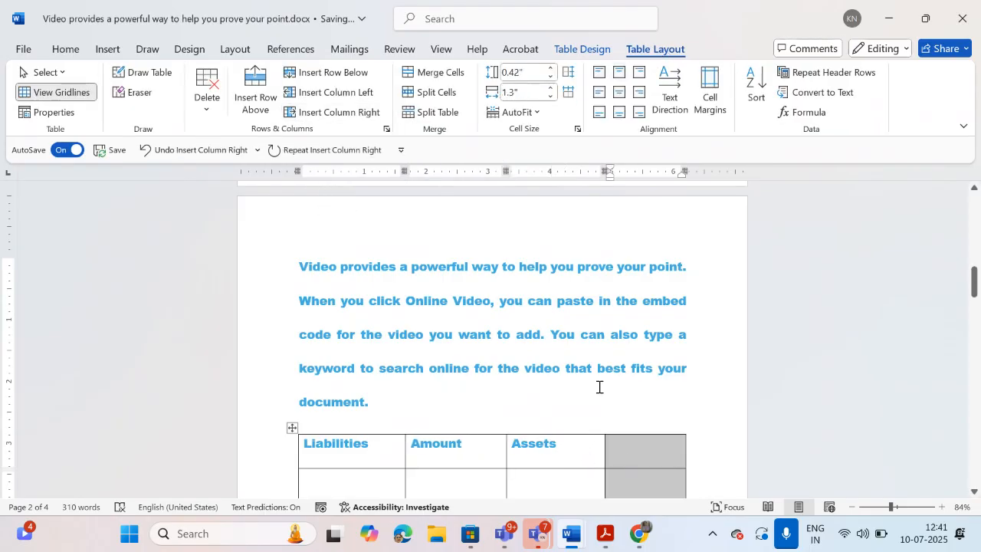
# Head the new column Amount and enter Capital with amount 1000000.
pyautogui.click(626, 452)
pyautogui.write('Amount')
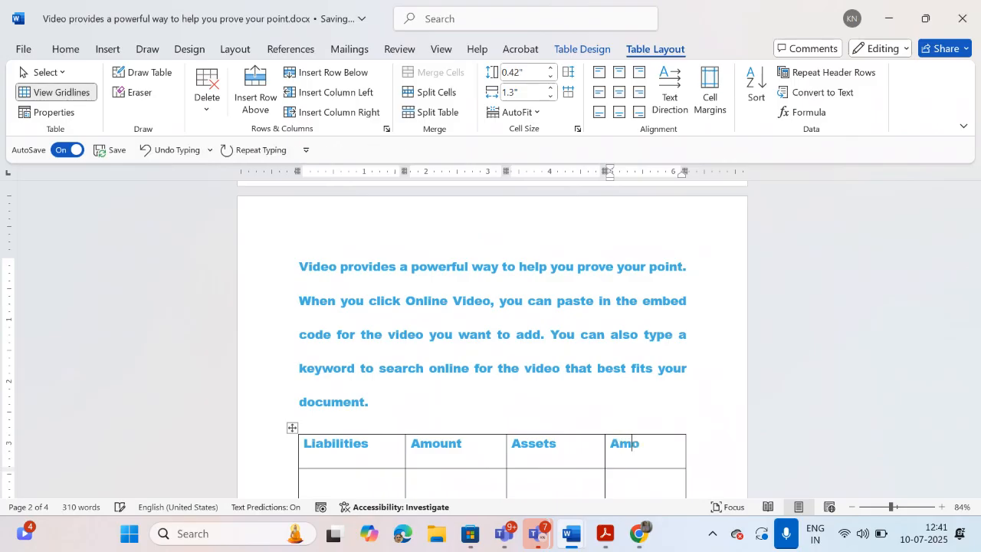
pyautogui.click(365, 472)
pyautogui.write('c')
pyautogui.press('BackSpace')
pyautogui.write('Capits')
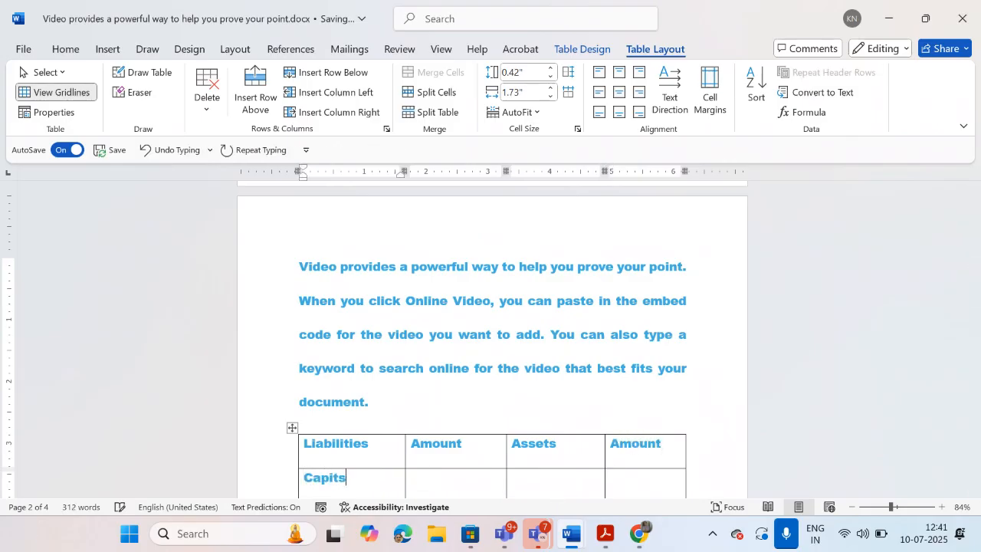
pyautogui.press('BackSpace')
pyautogui.write('al')
pyautogui.press('Tab')
pyautogui.write('!000000')
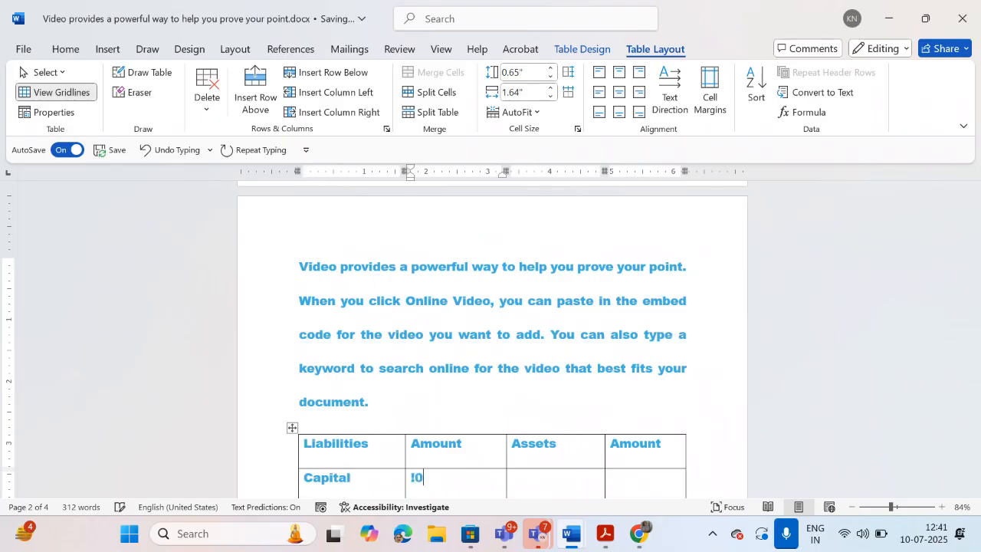
pyautogui.press('BackSpace')
pyautogui.press('BackSpace')
pyautogui.press('BackSpace')
pyautogui.press('BackSpace')
pyautogui.press('BackSpace')
pyautogui.press('BackSpace')
pyautogui.press('BackSpace')
pyautogui.write('1000000')
# Enter Fixed Assets with 550000 beside the Capital entry.
pyautogui.click(512, 476)
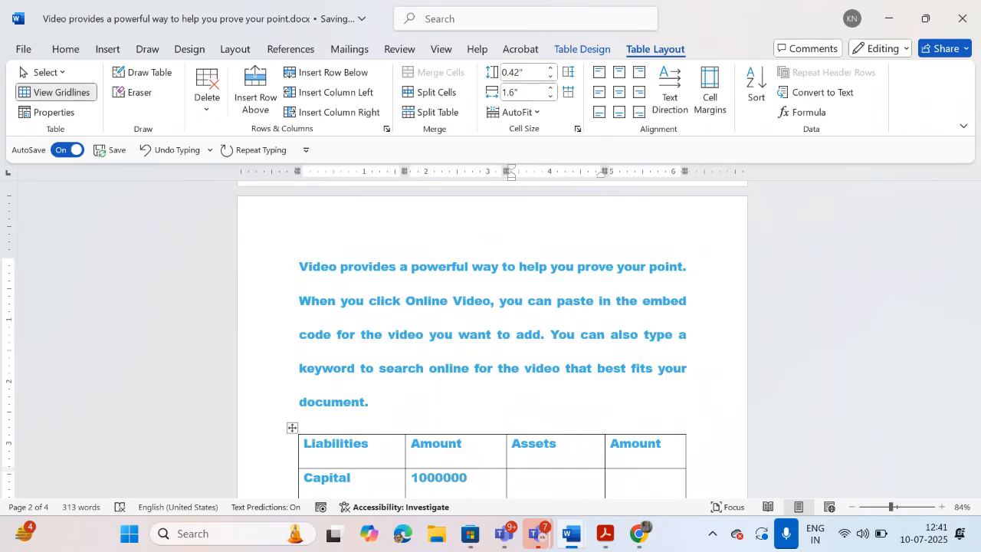
pyautogui.write('Curren')
pyautogui.write('t')
pyautogui.press('BackSpace')
pyautogui.press('BackSpace')
pyautogui.press('BackSpace')
pyautogui.press('BackSpace')
pyautogui.press('BackSpace')
pyautogui.press('BackSpace')
pyautogui.write('Fixed Assets')
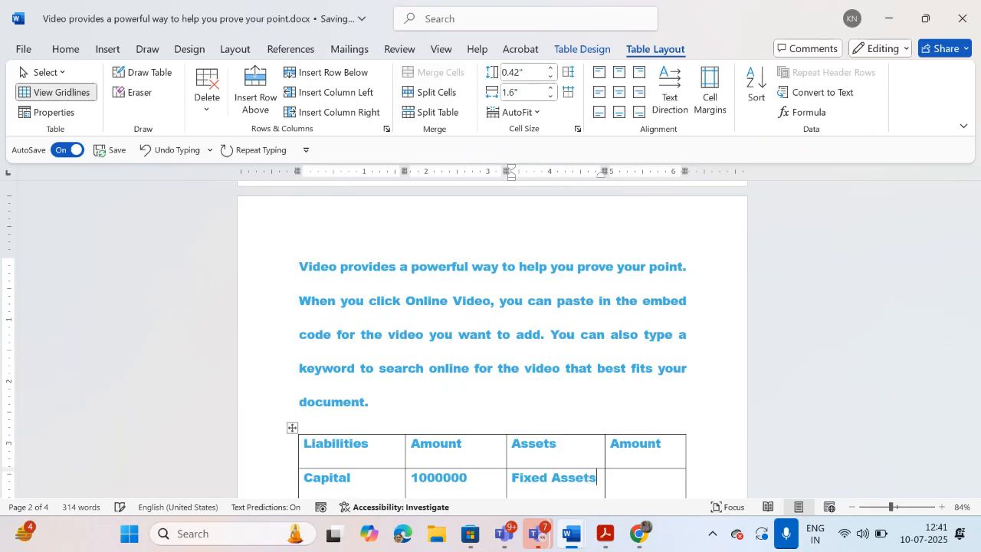
pyautogui.press('Tab')
pyautogui.write('550000')
# Add a row with Reserves 350000 and Cash 150000.
pyautogui.press('Tab')
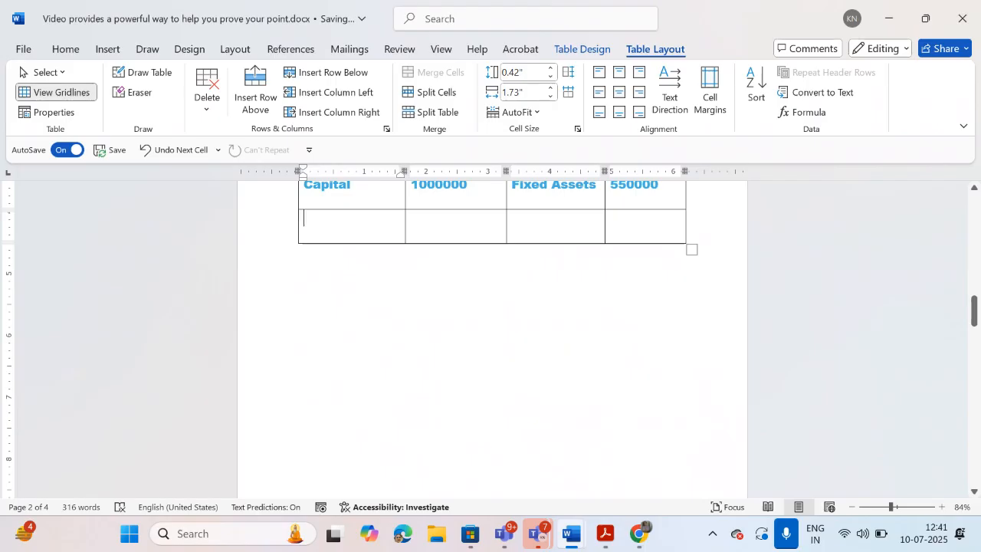
pyautogui.write('Reserve')
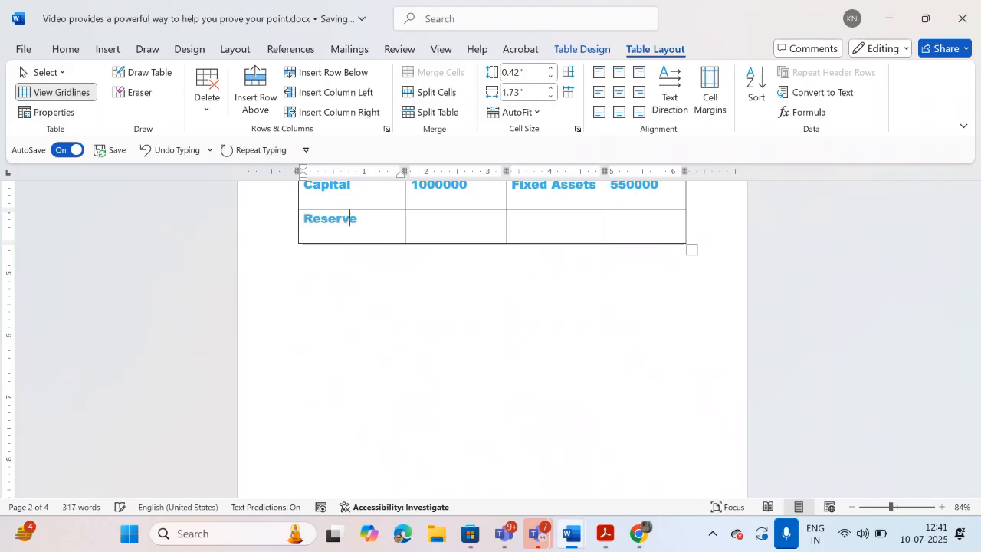
pyautogui.write('s')
pyautogui.press('Tab')
pyautogui.write('350000')
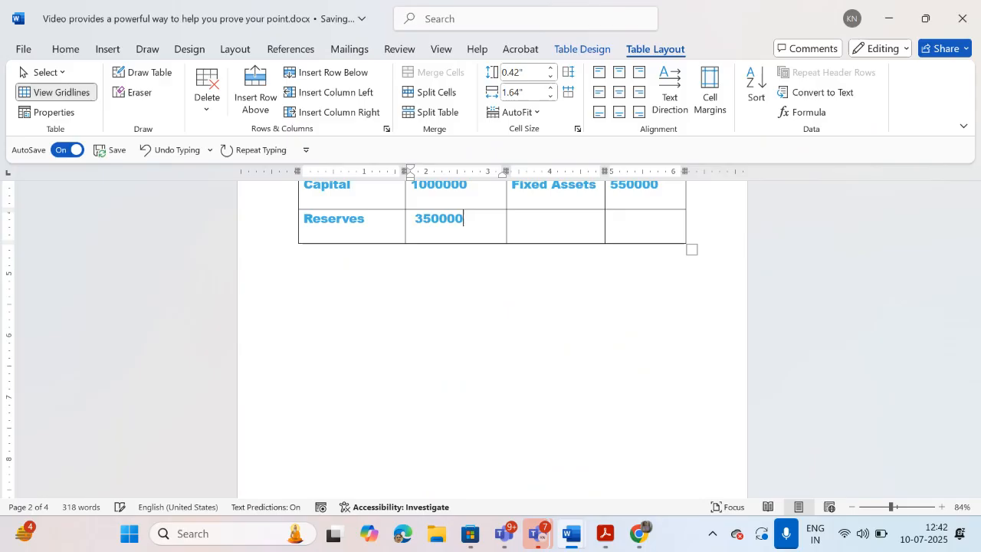
pyautogui.press('Tab')
pyautogui.write('Cash')
pyautogui.press('Tab')
pyautogui.write('1')
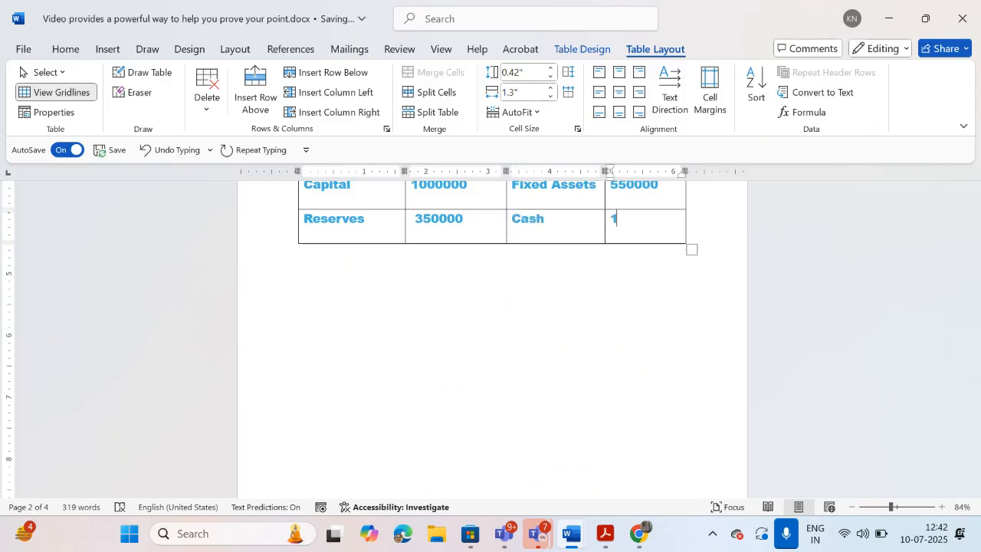
pyautogui.write('50000')
# Add a row with Creditors 560000 and Bank 300000.
pyautogui.press('Tab')
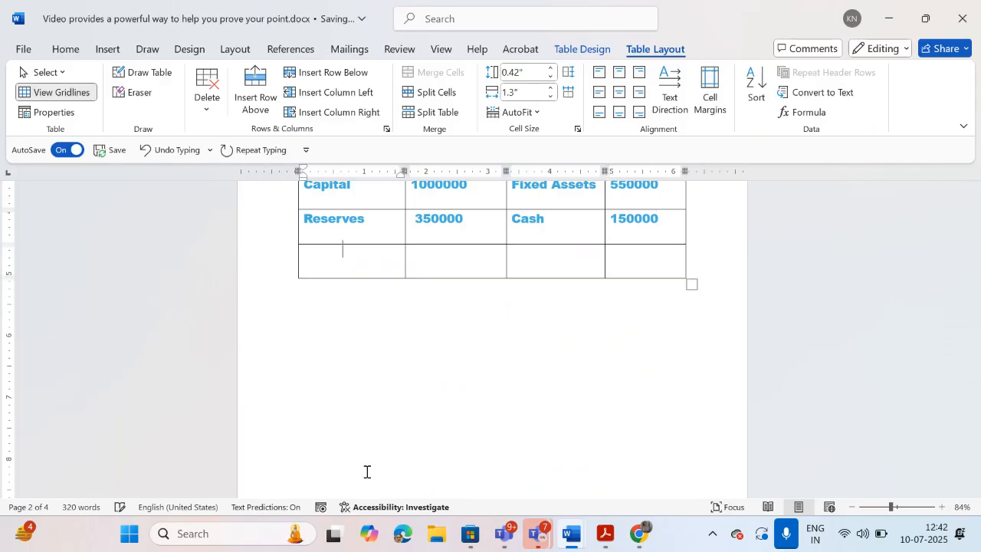
pyautogui.write('cRED')
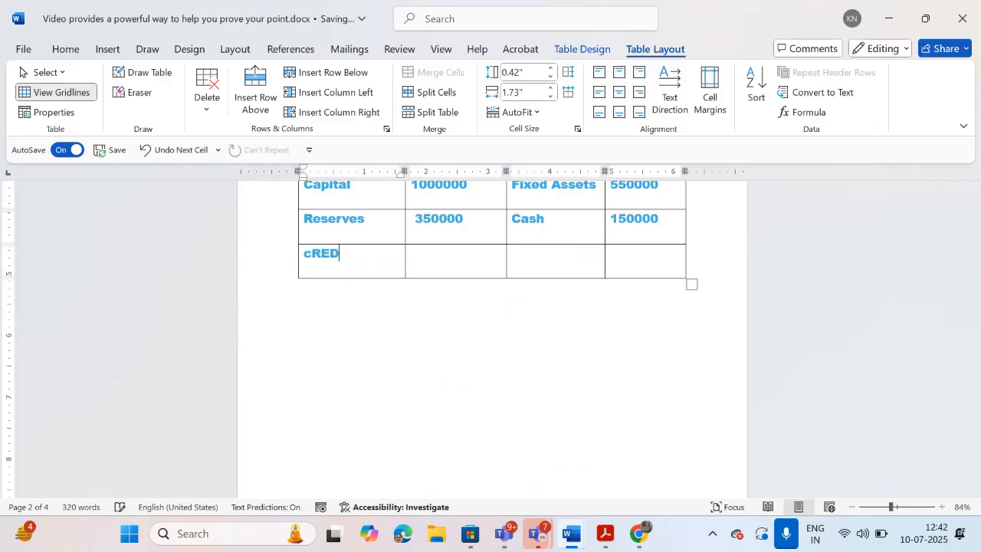
pyautogui.write('ITORS')
pyautogui.press('Tab')
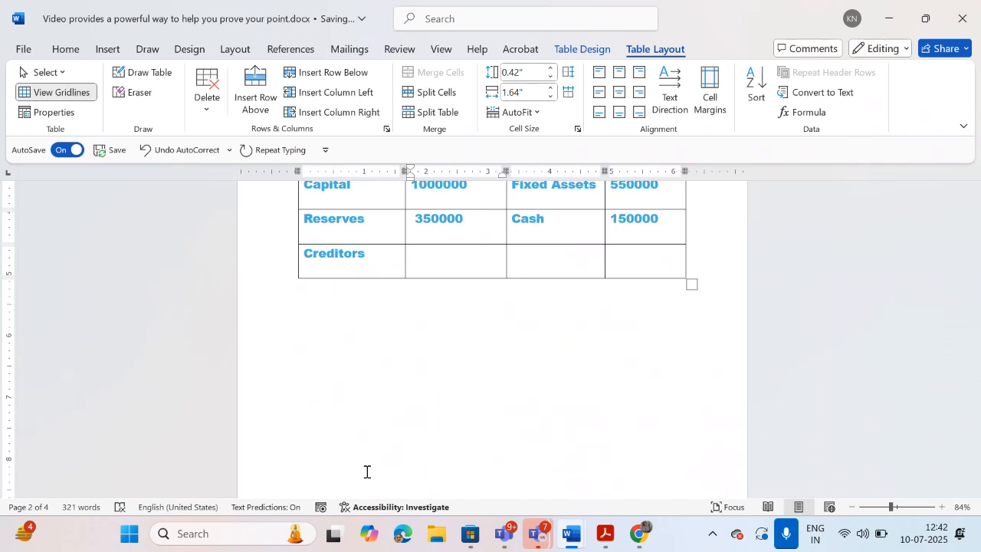
pyautogui.write('560000')
pyautogui.press('Tab')
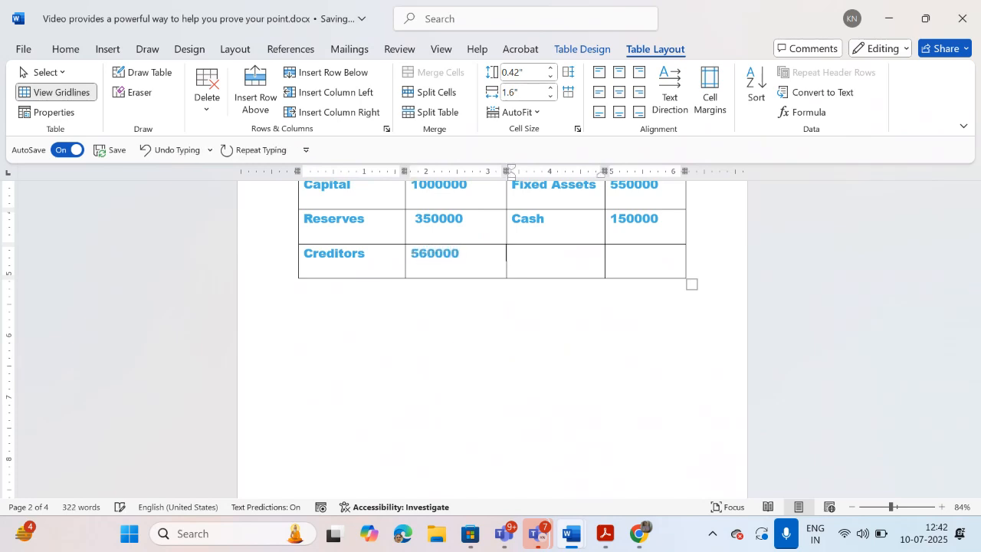
pyautogui.write('Bank')
pyautogui.press('Tab')
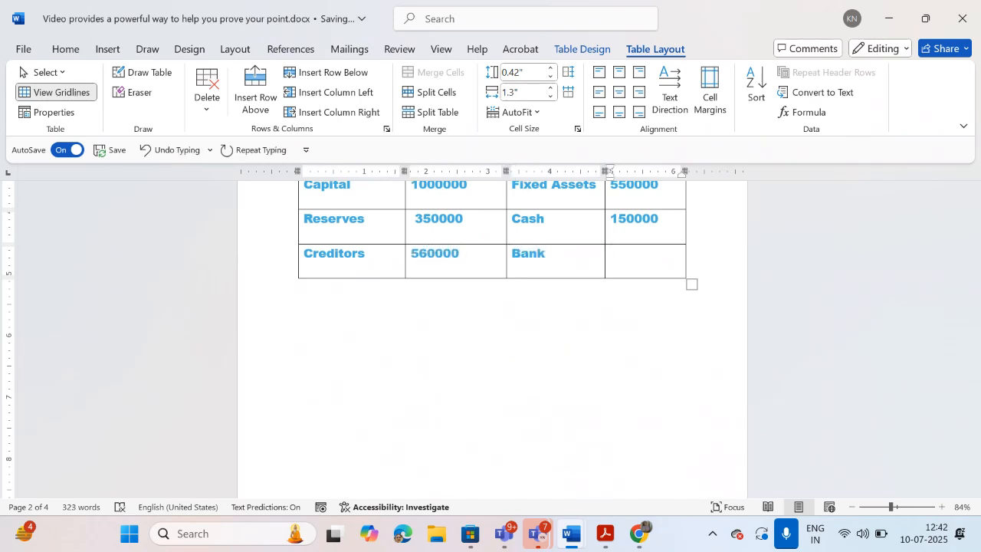
pyautogui.write('300000')
# Add a row with Debtors 550000 and a bottom row labelled Total.
pyautogui.press('Tab')
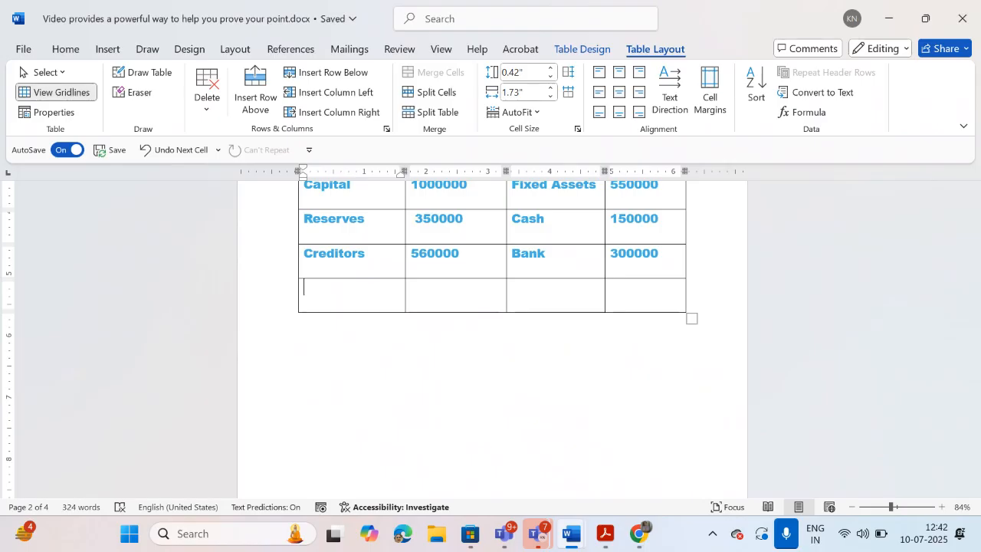
pyautogui.click(509, 287)
pyautogui.write('De')
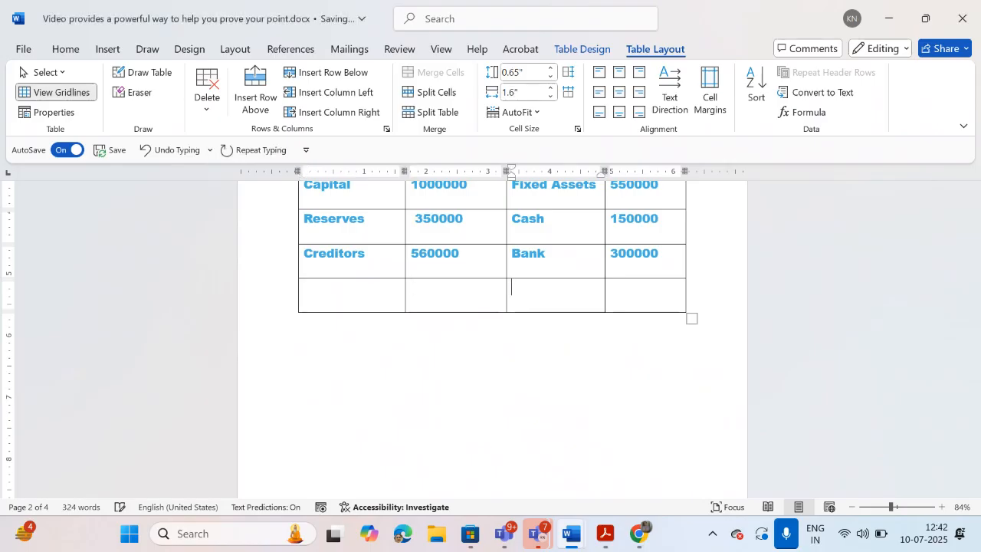
pyautogui.write('btors')
pyautogui.press('Tab')
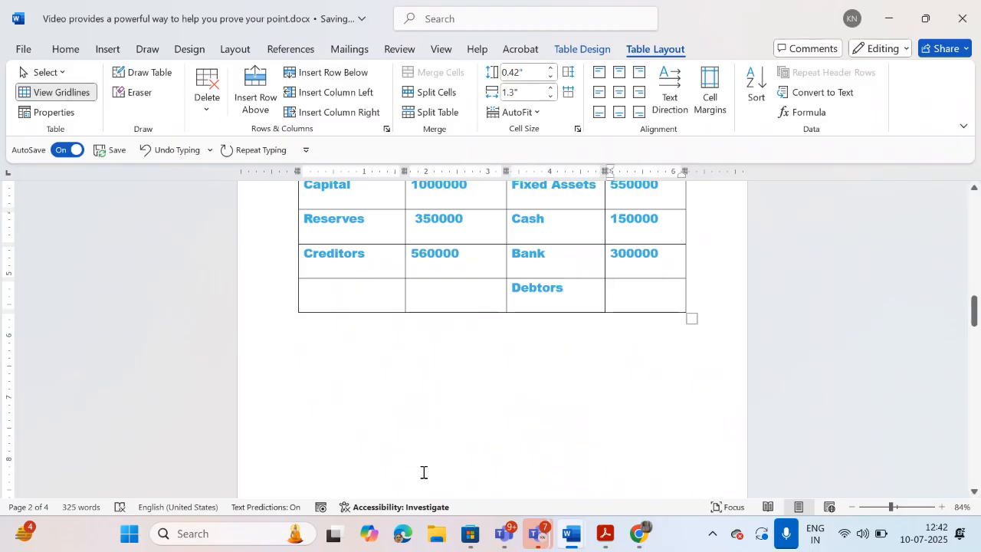
pyautogui.press('Tab')
pyautogui.write('Total')
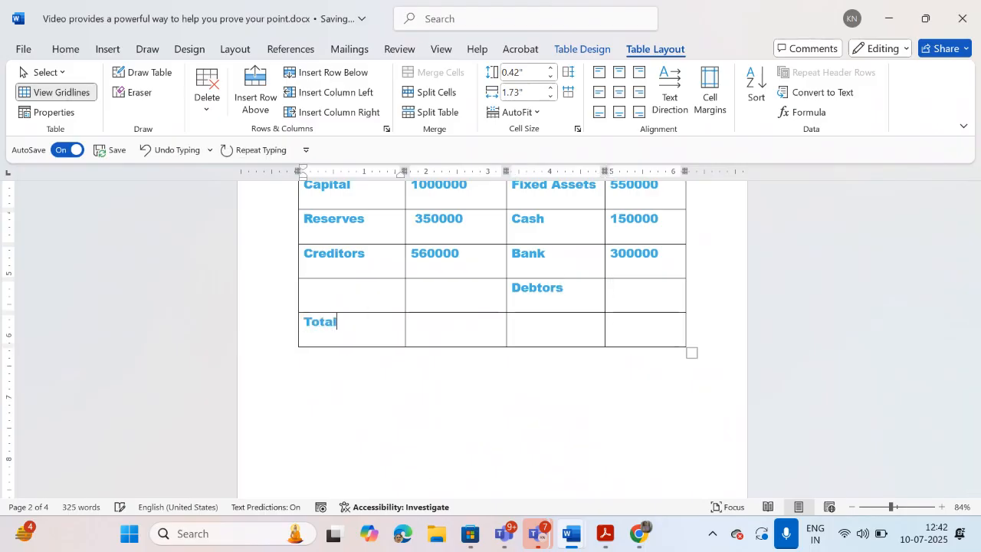
pyautogui.press('Tab')
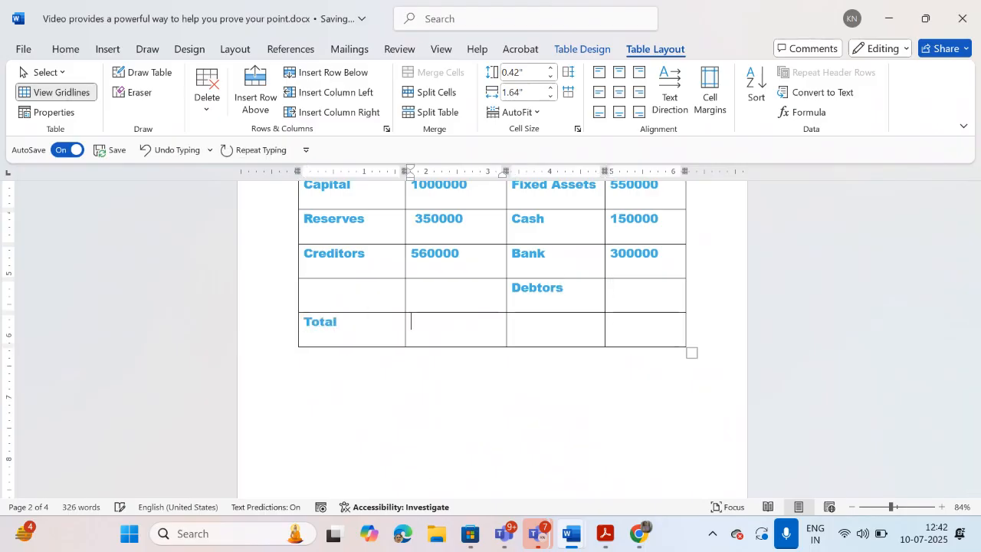
pyautogui.click(629, 291)
pyautogui.write('550000')
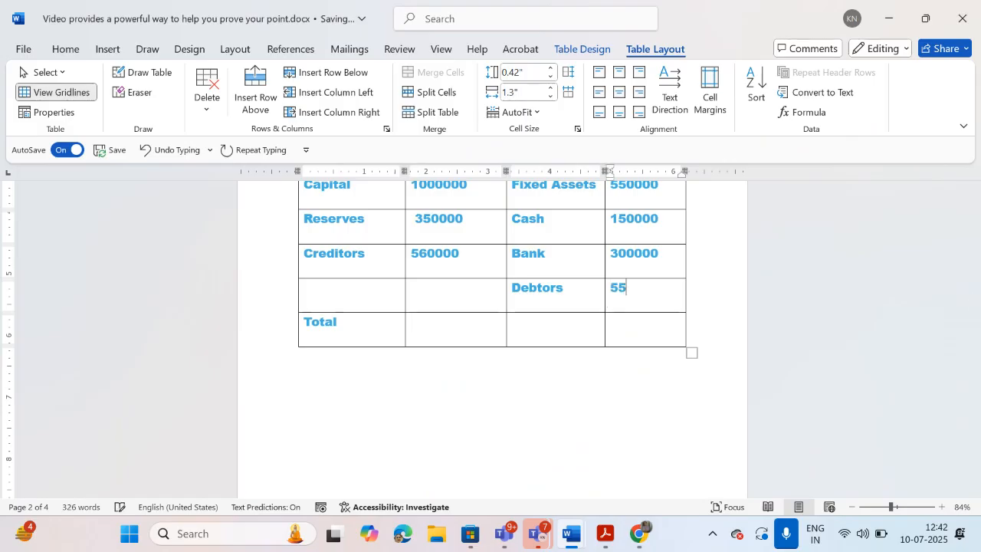
# Insert =SUM(ABOVE) formulas in both Total amount cells, giving 1910000 and 1550000.
pyautogui.click(483, 330)
pyautogui.click(806, 115)
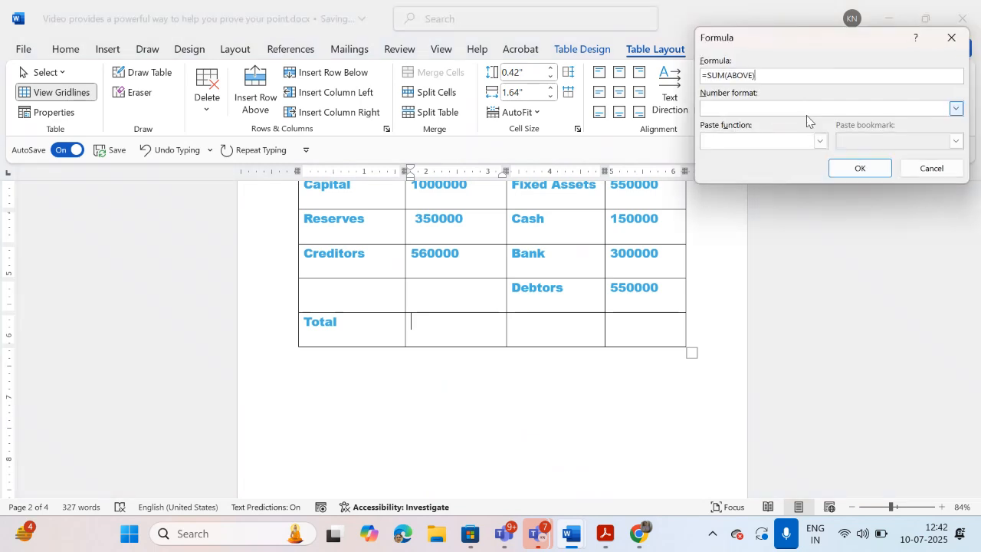
pyautogui.click(844, 169)
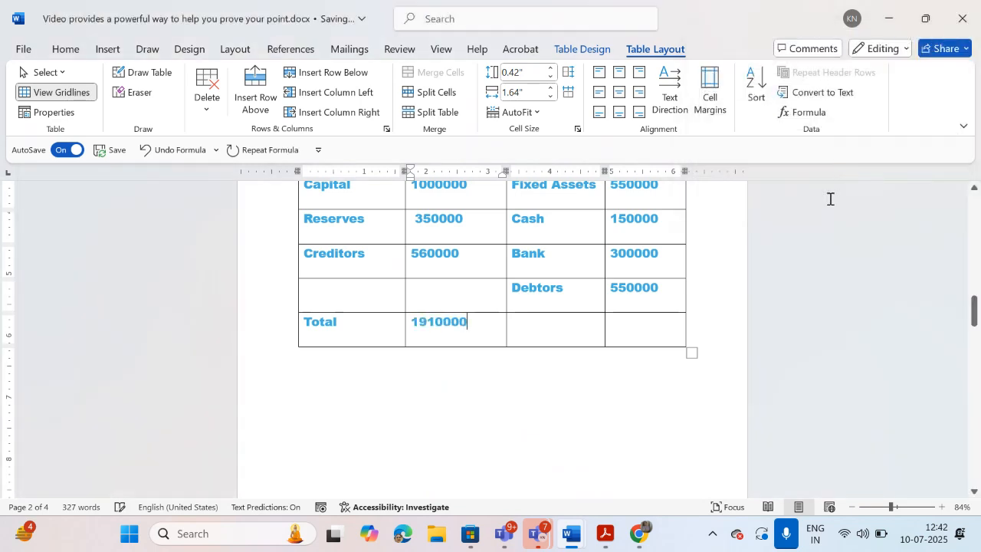
pyautogui.click(629, 332)
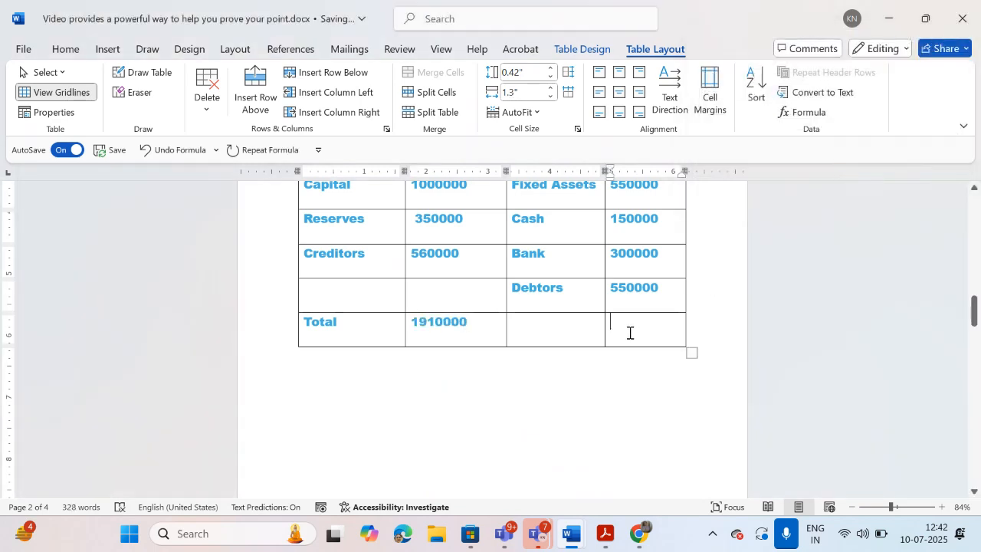
pyautogui.click(812, 113)
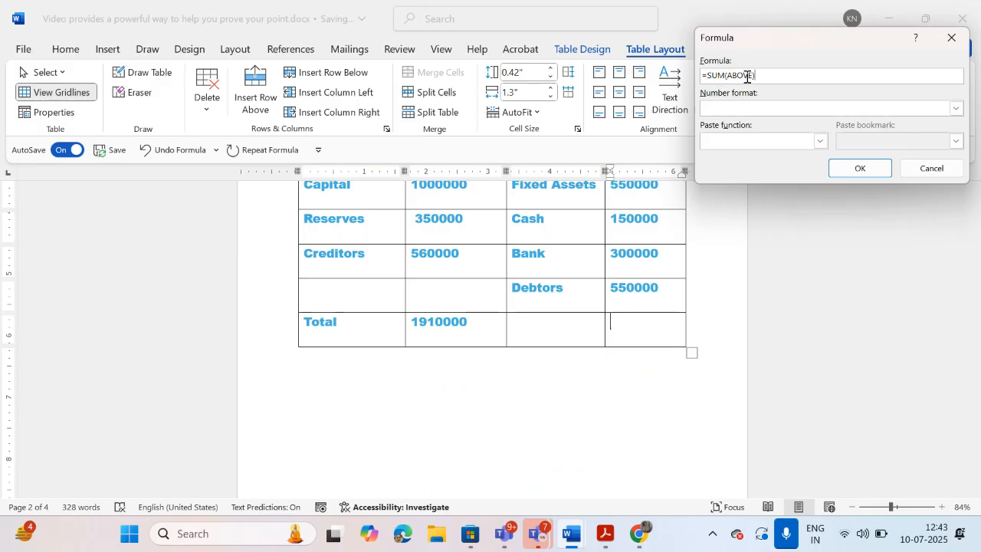
pyautogui.click(852, 167)
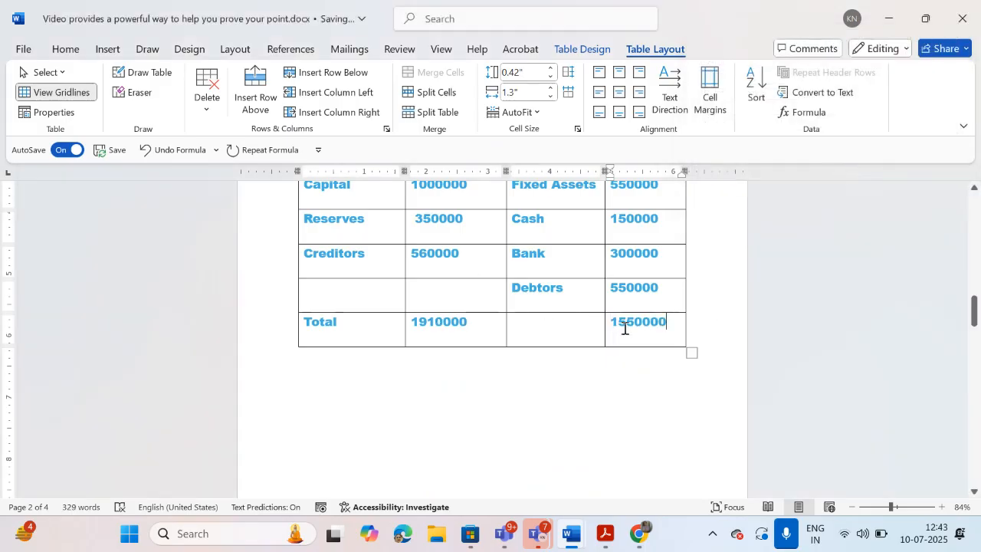
# Change the Bank amount from 300000 to 400000.
pyautogui.click(606, 290)
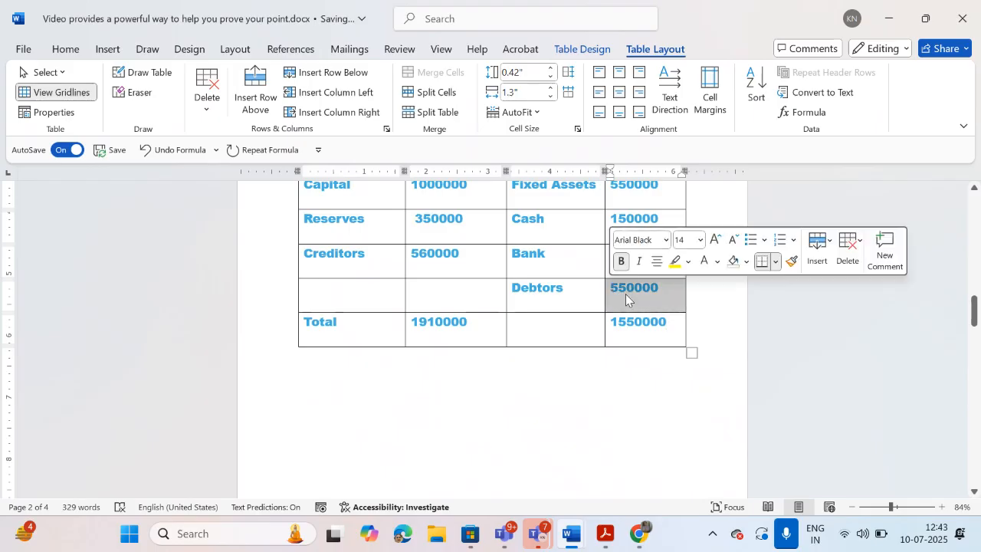
pyautogui.click(627, 295)
pyautogui.rightClick(621, 251)
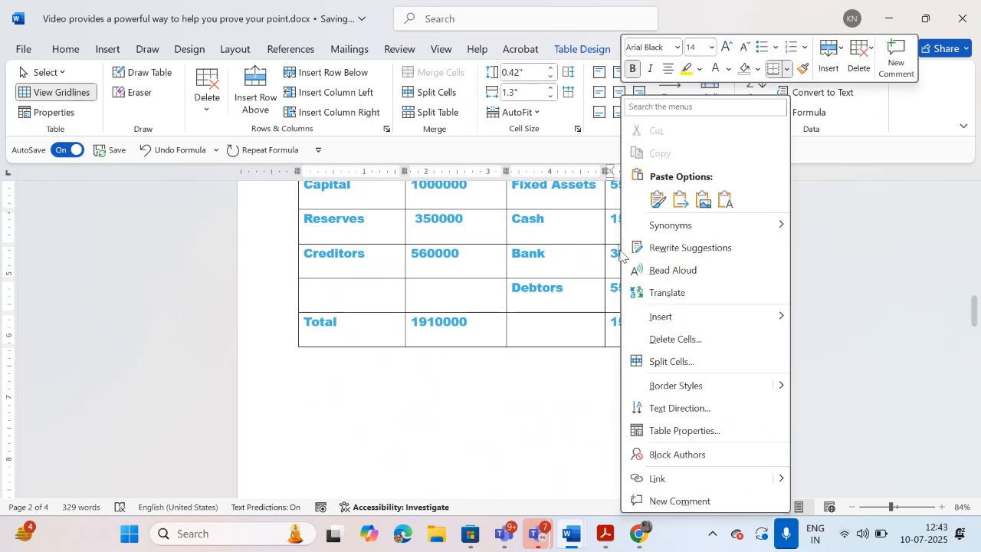
pyautogui.press('Escape')
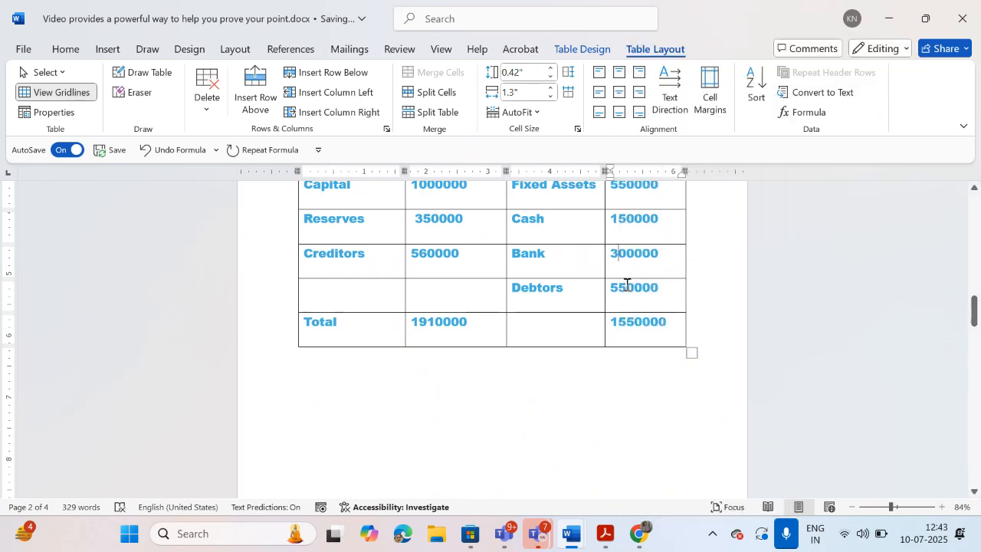
pyautogui.press('BackSpace')
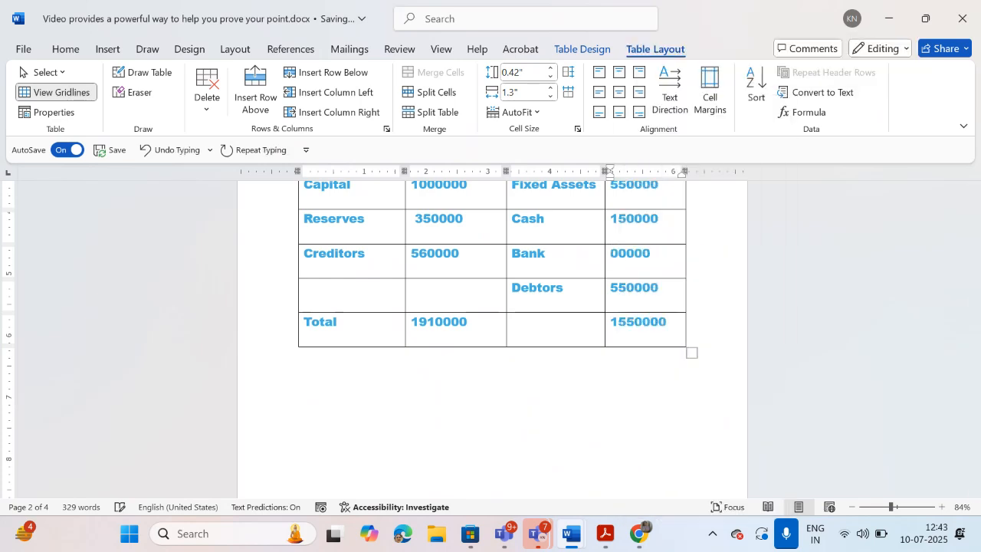
pyautogui.write('4')
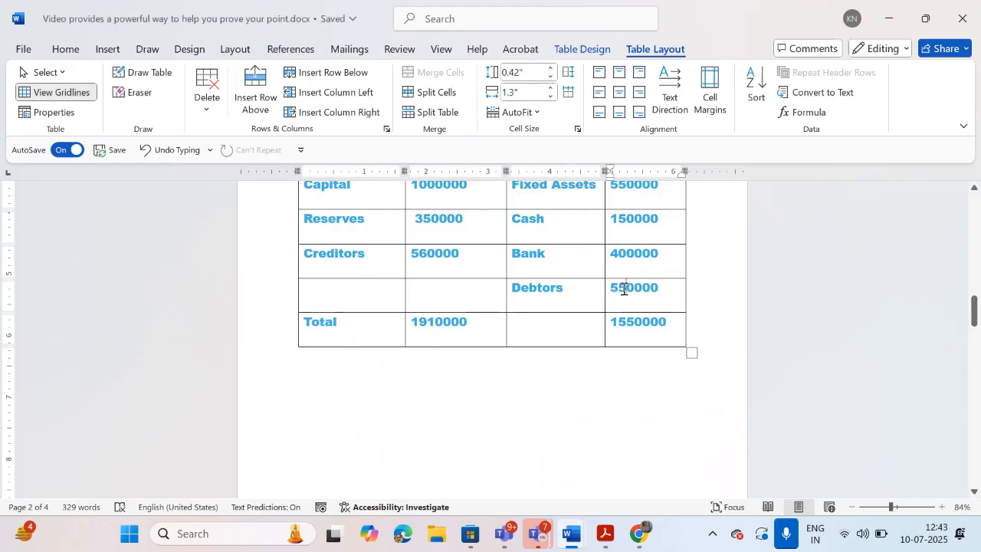
# Change Debtors to 150000 and update the assets total field to 1610000.
pyautogui.click(624, 289)
pyautogui.press('BackSpace')
pyautogui.write('1')
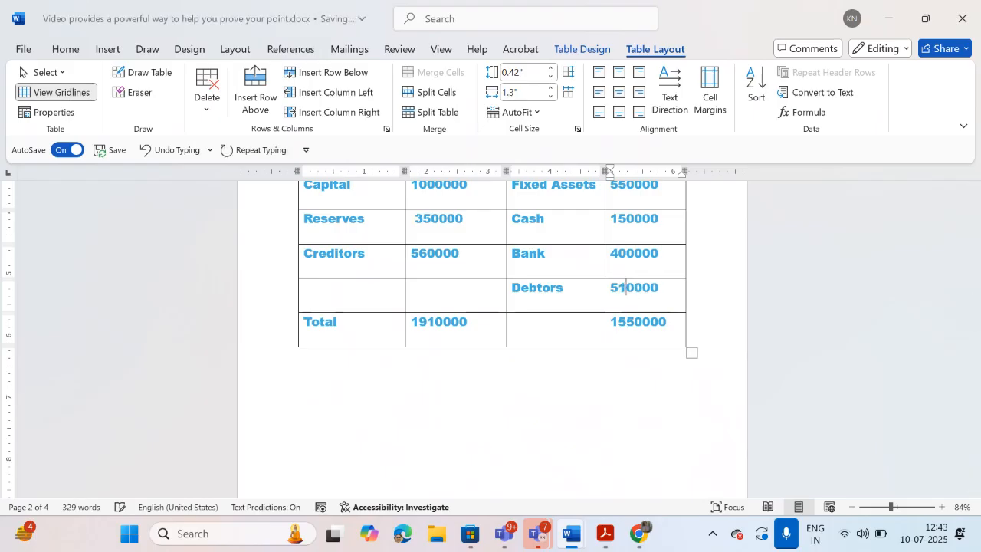
pyautogui.doubleClick(636, 332)
pyautogui.rightClick(636, 317)
pyautogui.click(681, 191)
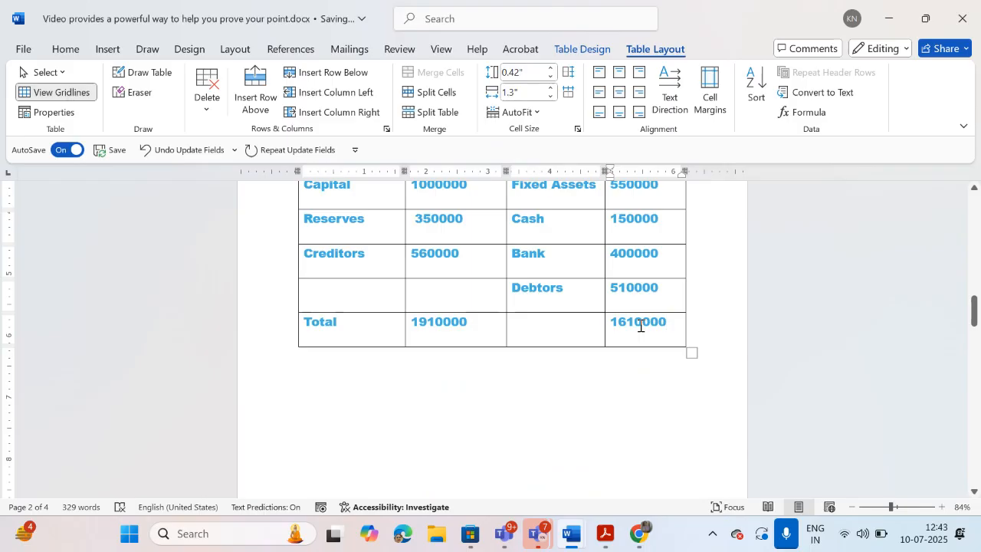
# Change Debtors to 810000, update the assets total to 1910000, and label its row Total.
pyautogui.click(617, 292)
pyautogui.press('BackSpace')
pyautogui.write('8')
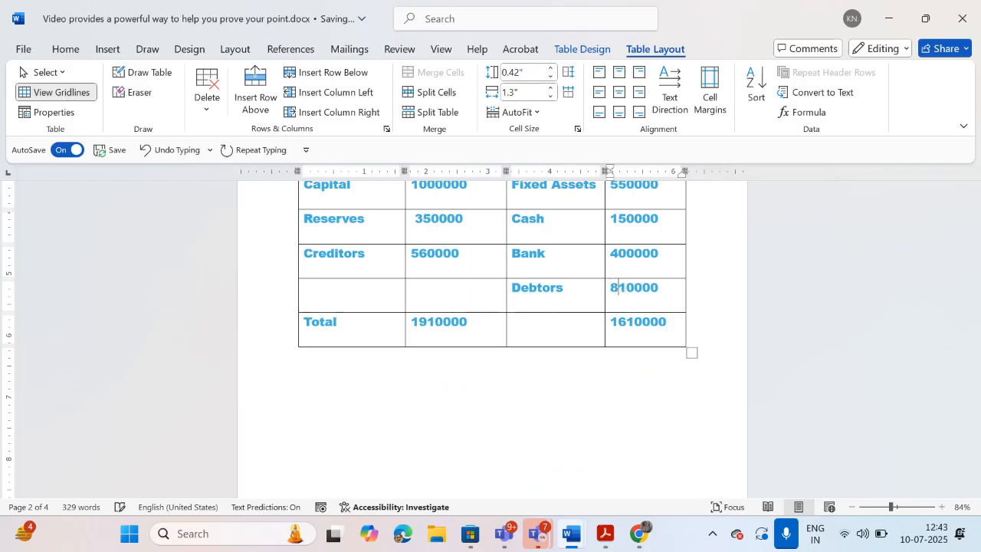
pyautogui.doubleClick(623, 322)
pyautogui.rightClick(624, 321)
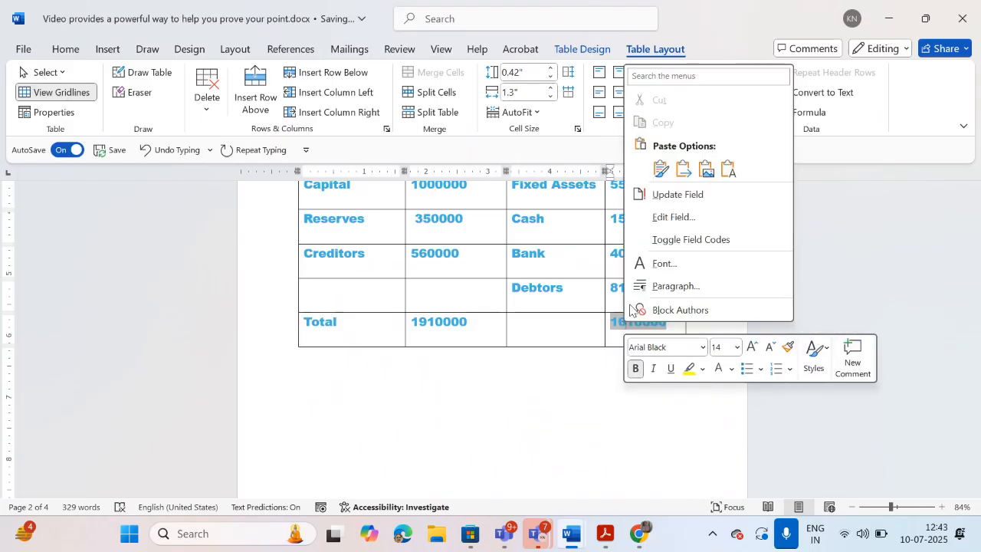
pyautogui.click(656, 198)
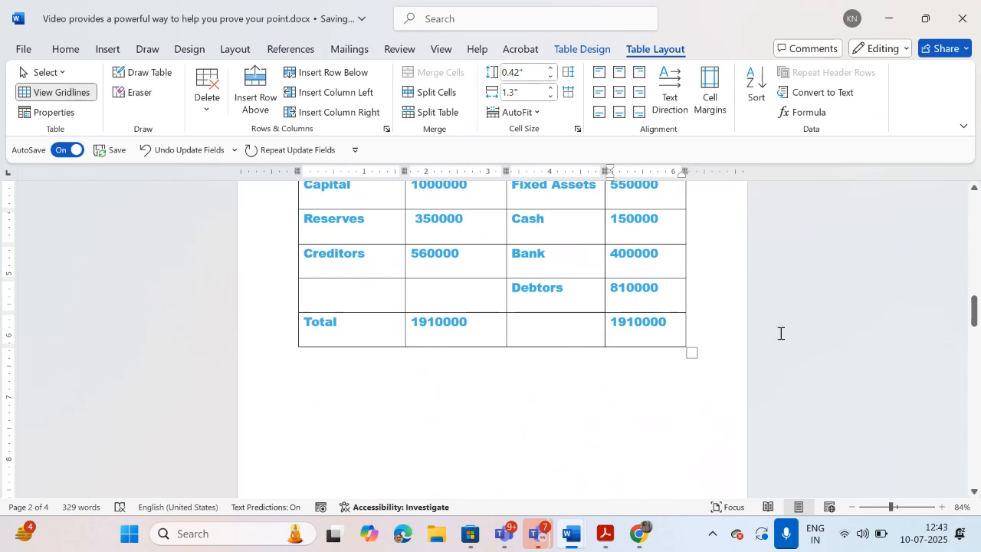
pyautogui.click(526, 327)
pyautogui.write('Total')
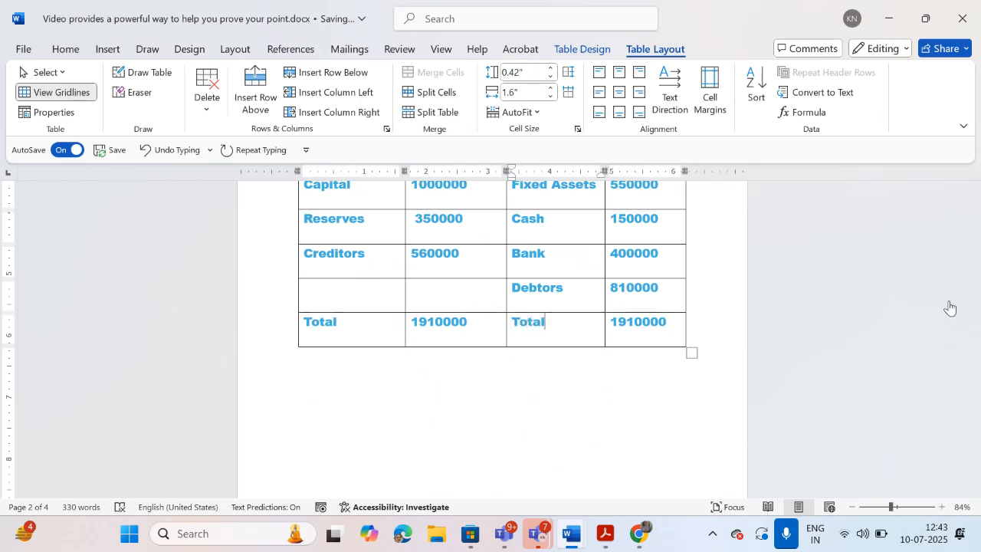
# Insert a new row above the headers and merge its four cells into one.
pyautogui.moveTo(975, 310)
pyautogui.mouseDown()
pyautogui.moveTo(974, 270)
pyautogui.moveTo(975, 291)
pyautogui.mouseUp()
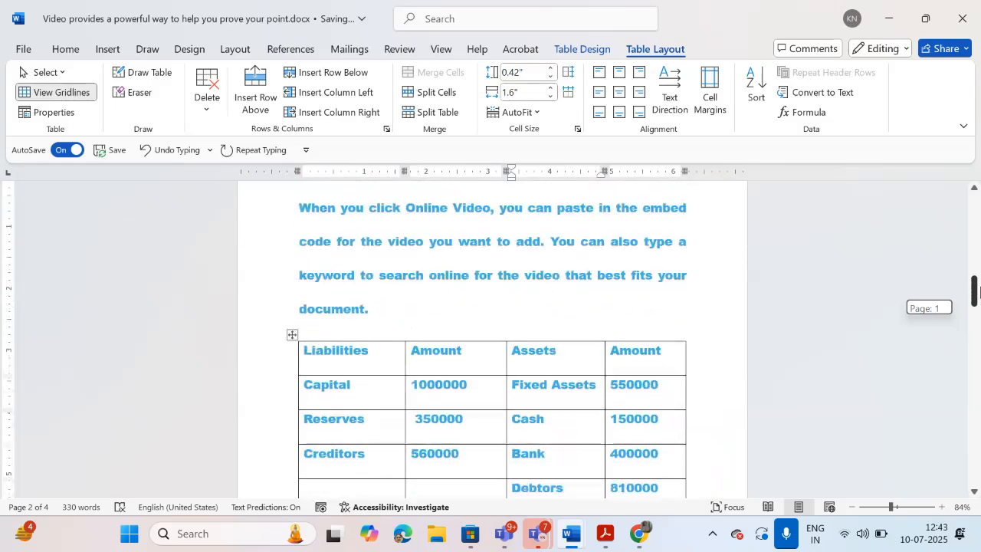
pyautogui.click(397, 357)
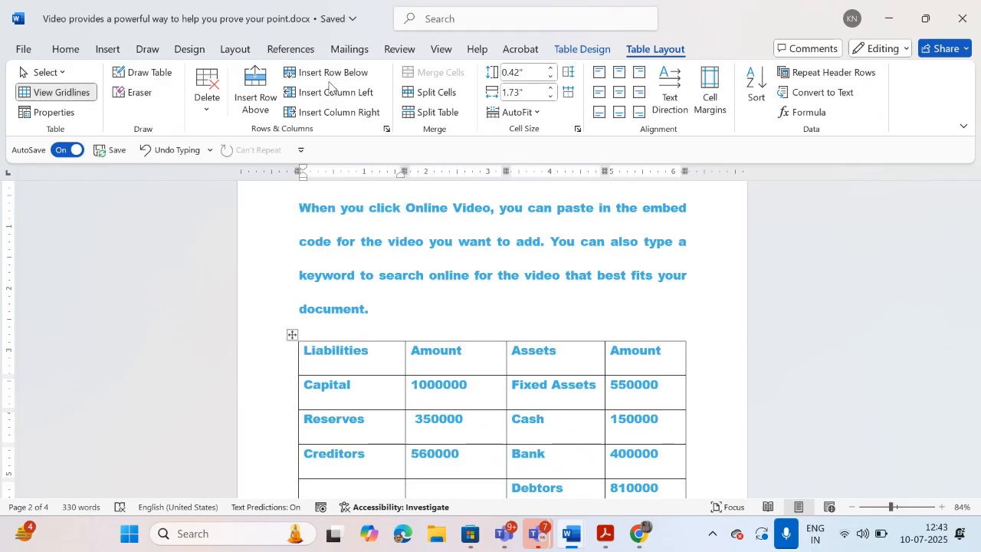
pyautogui.click(255, 96)
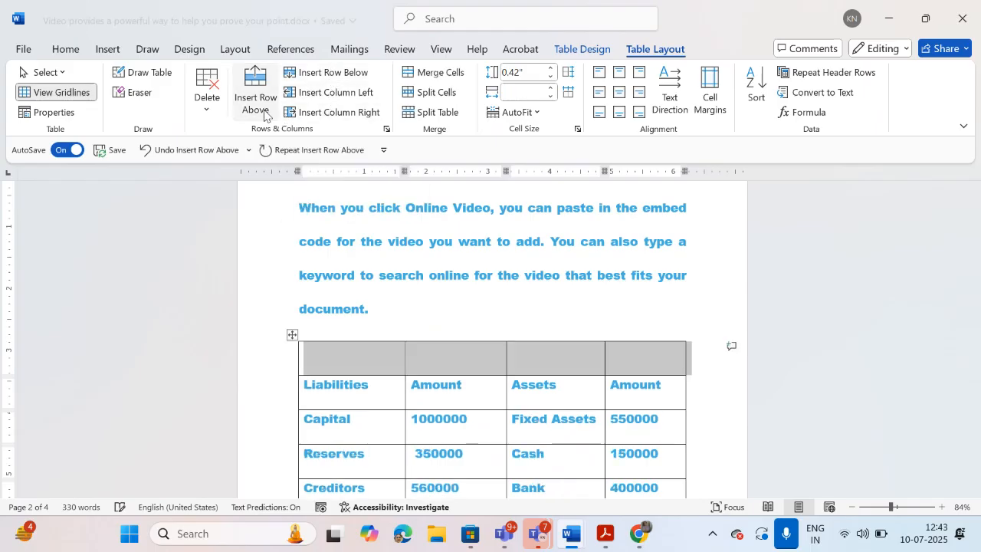
pyautogui.click(335, 354)
pyautogui.moveTo(460, 366); pyautogui.dragTo(628, 359)
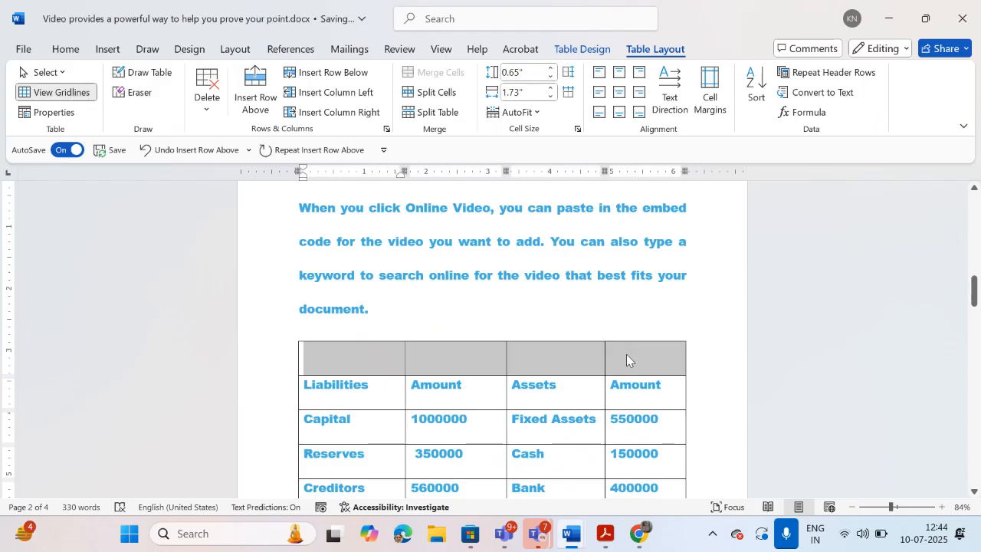
pyautogui.click(441, 74)
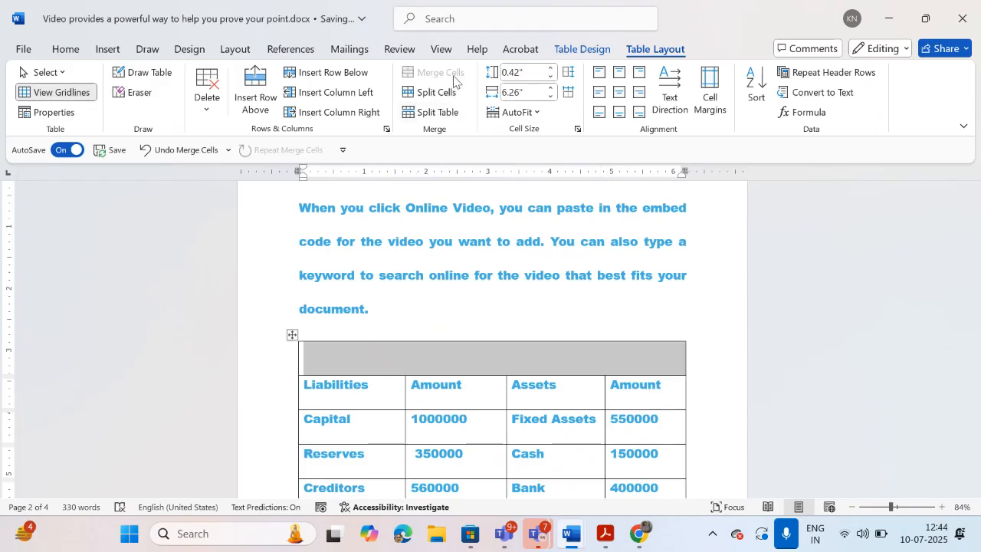
# Type 'Balance Sheet' in the merged row, centre it and make it all capitals.
pyautogui.write('B')
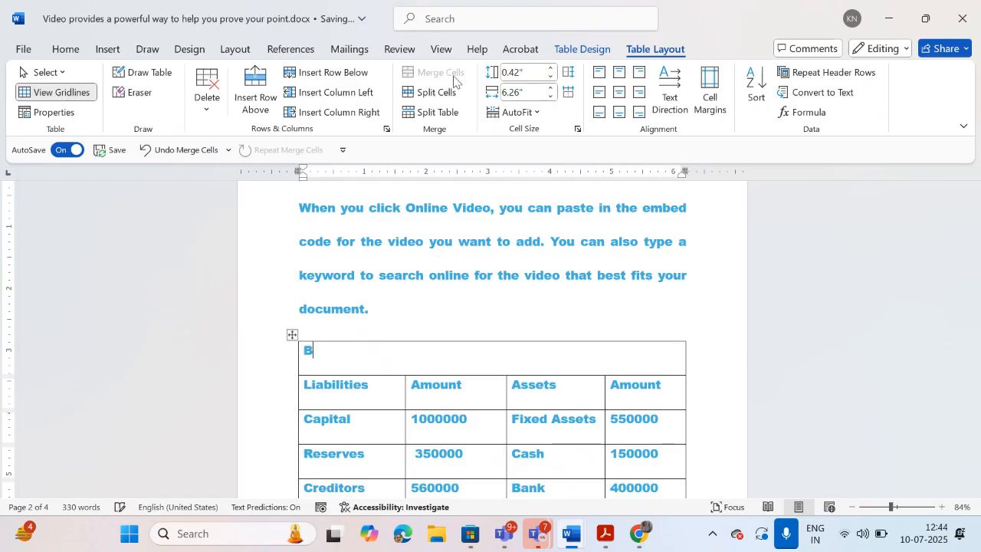
pyautogui.write('alance Sheet')
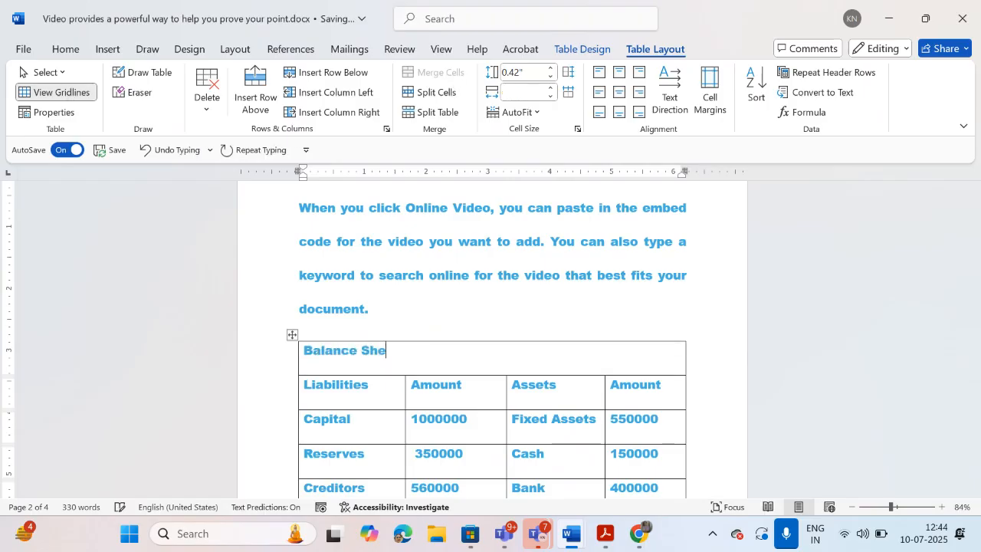
pyautogui.hotkey('shift', 'Left')
pyautogui.hotkey('shift', 'Left')
pyautogui.hotkey('shift', 'Left')
pyautogui.hotkey('shift', 'Left')
pyautogui.hotkey('shift', 'Left')
pyautogui.hotkey('shift', 'Left')
pyautogui.hotkey('shift', 'Left')
pyautogui.hotkey('shift', 'Left')
pyautogui.hotkey('shift', 'Left')
pyautogui.hotkey('shift', 'Left')
pyautogui.hotkey('shift', 'Left')
pyautogui.hotkey('shift', 'Left')
pyautogui.hotkey('shift', 'Left')
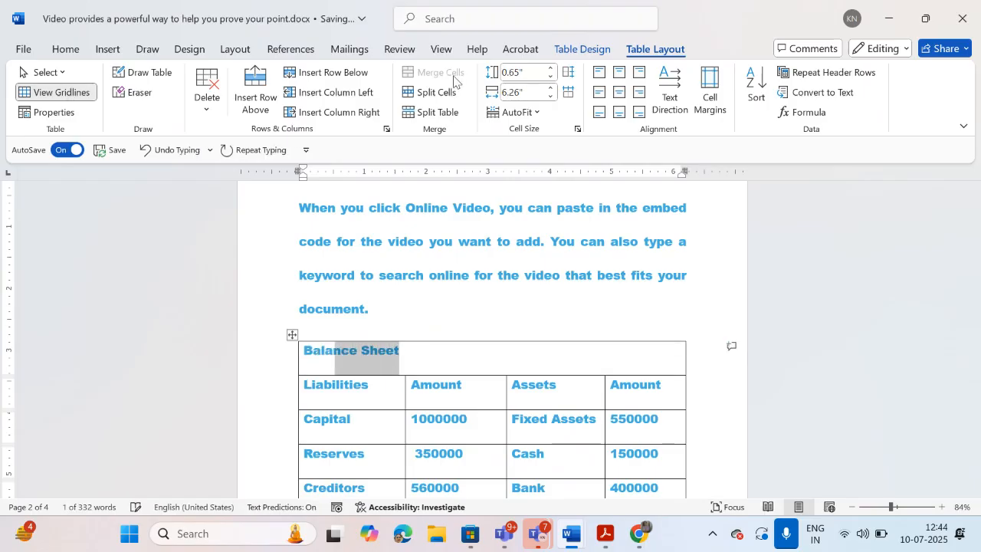
pyautogui.hotkey('ctrl', 'e')
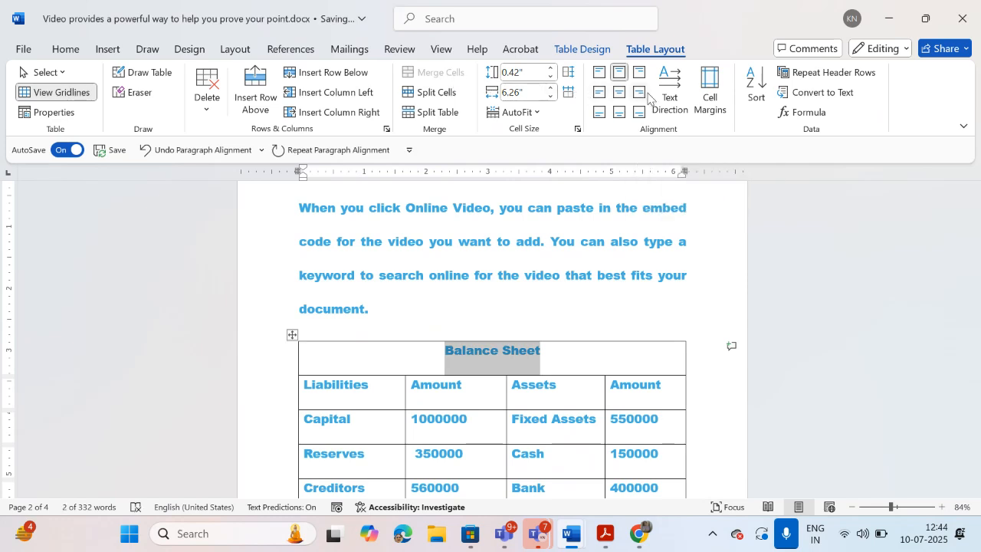
pyautogui.hotkey('shift', 'F3')
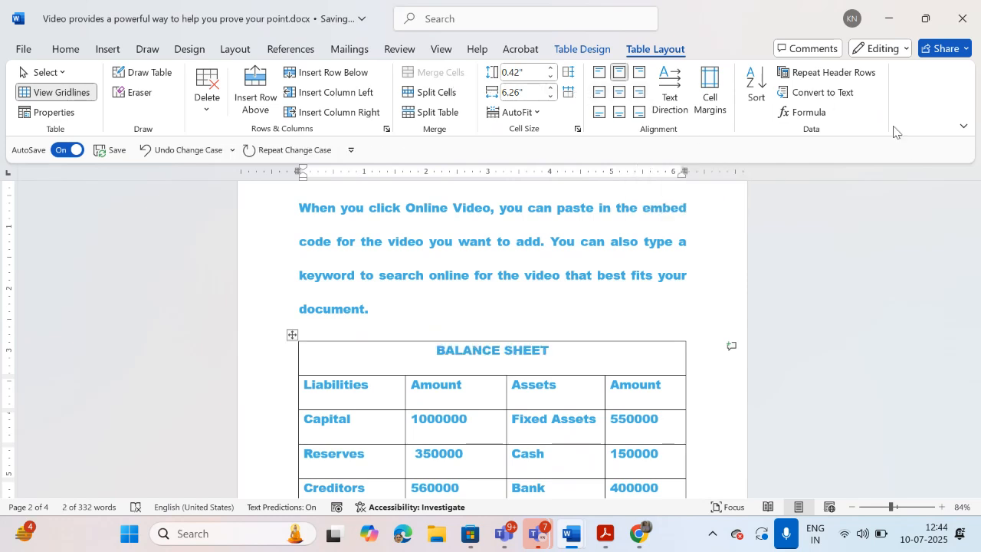
pyautogui.click(491, 392)
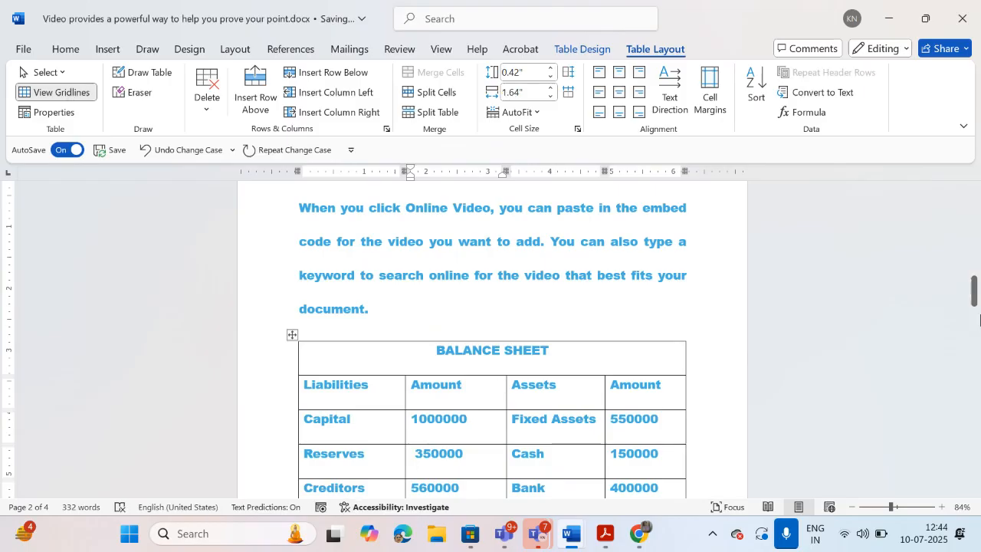
pyautogui.moveTo(975, 291)
pyautogui.mouseDown()
pyautogui.moveTo(977, 312)
pyautogui.moveTo(977, 303)
pyautogui.mouseUp()
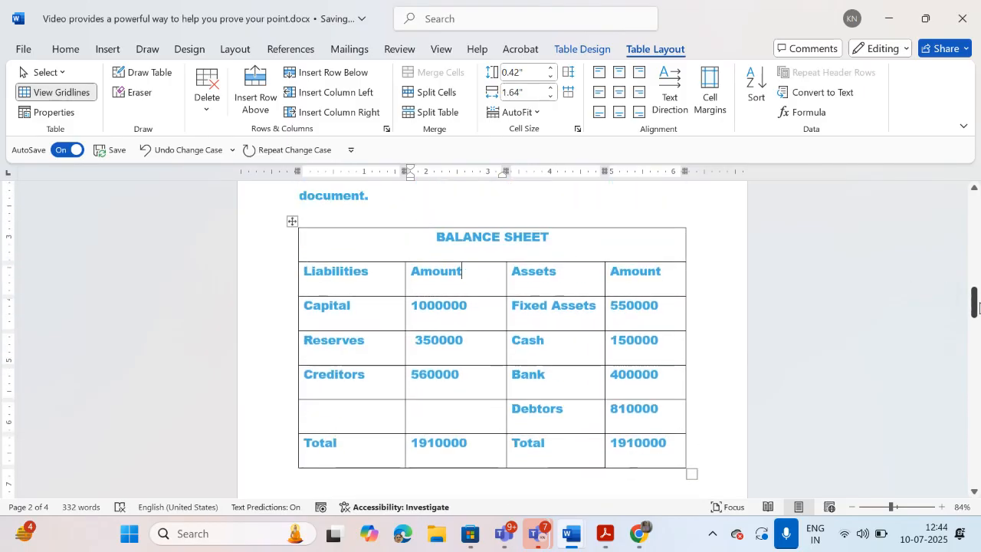
pyautogui.hotkey('alt', 'Tab')
pyautogui.hotkey('alt', 'Tab')
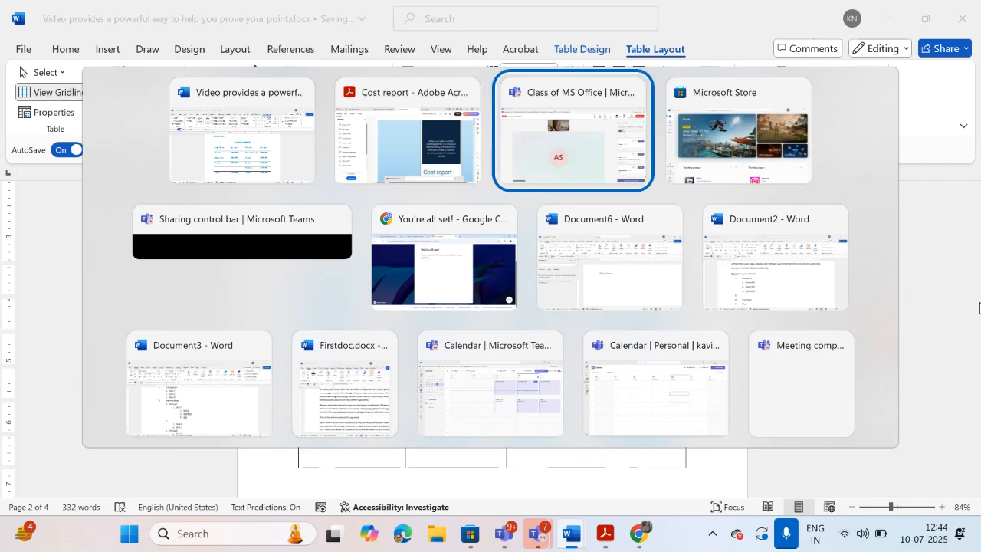
pyautogui.click(854, 444)
pyautogui.scroll(-1, 853, 443)
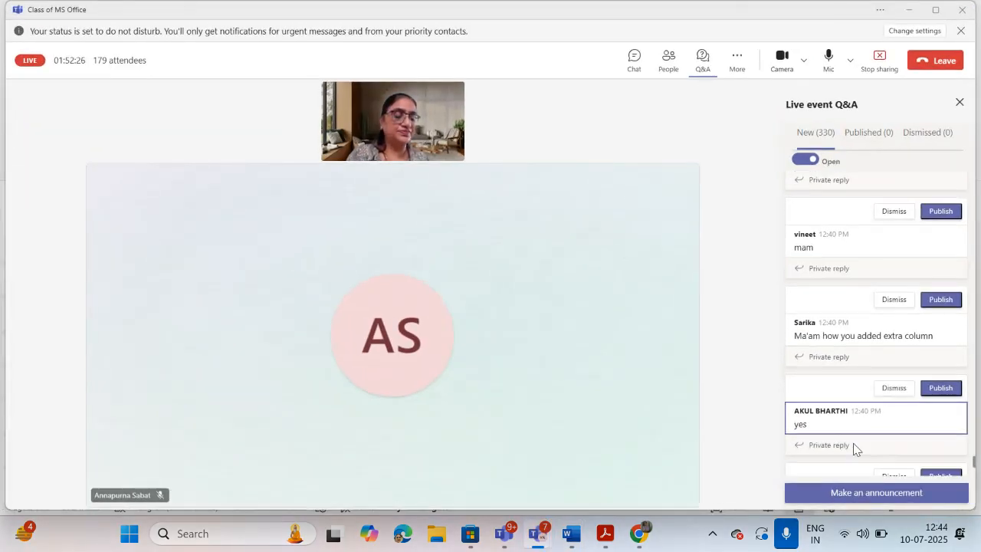
pyautogui.scroll(-4, 856, 448)
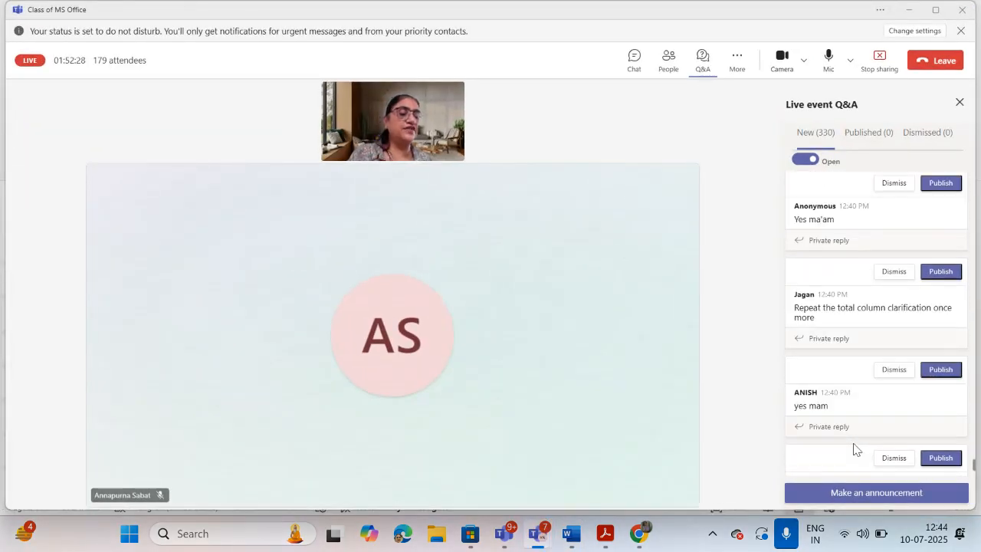
pyautogui.scroll(-2, 856, 449)
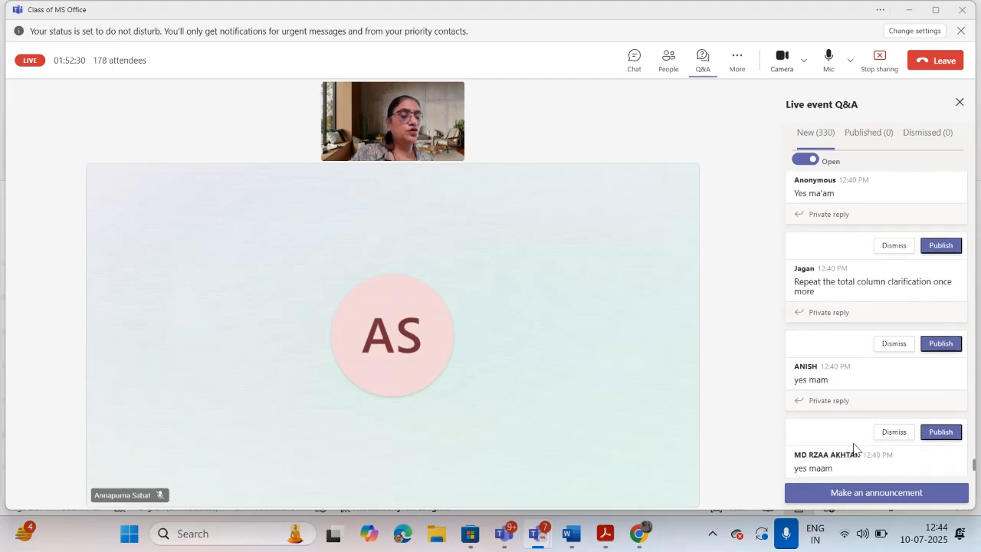
pyautogui.scroll(-7, 854, 449)
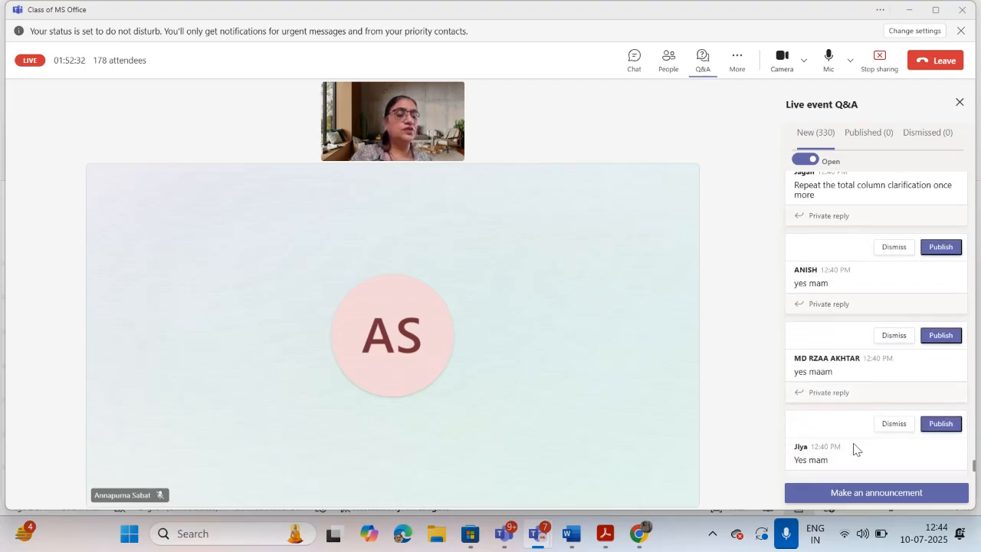
pyautogui.scroll(-7, 856, 449)
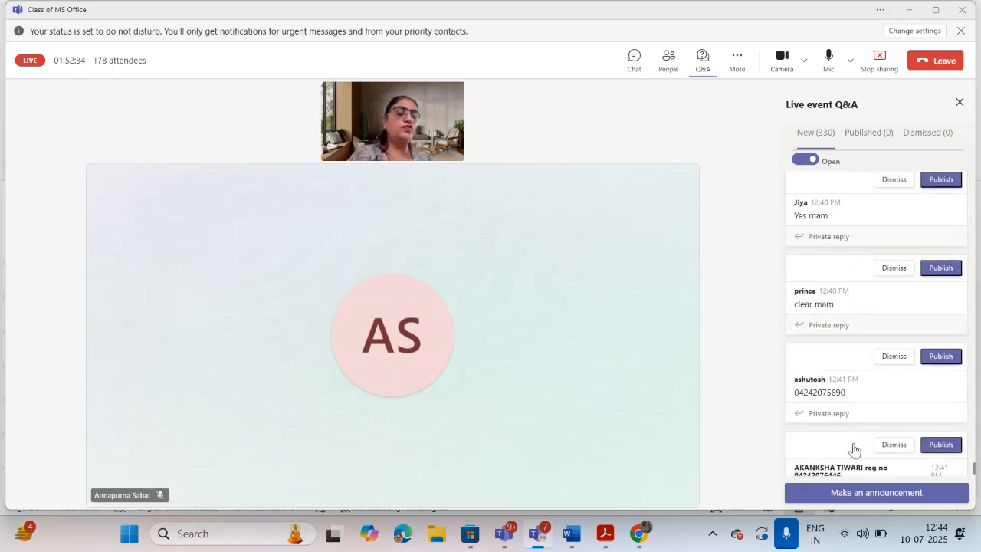
pyautogui.scroll(-1, 856, 449)
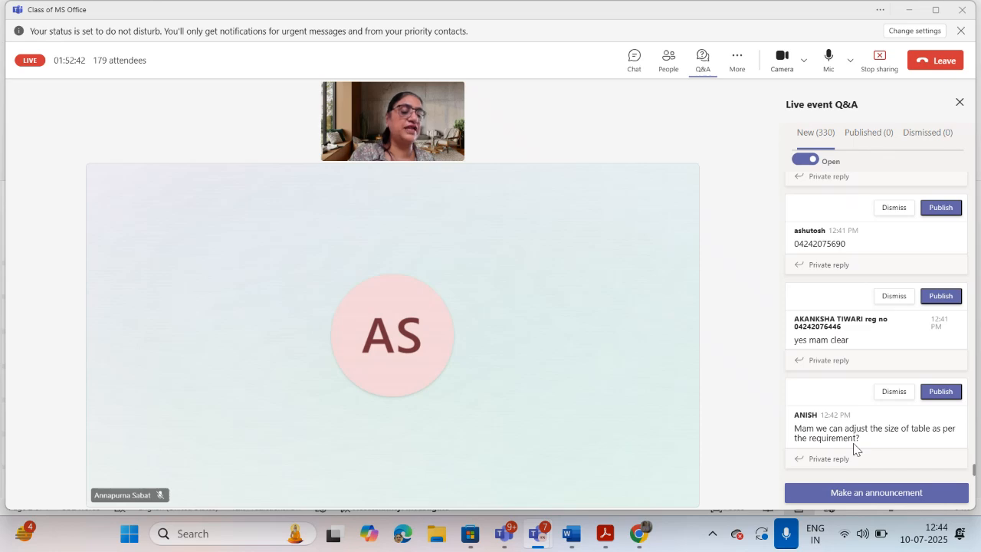
pyautogui.hotkey('alt', 'Tab')
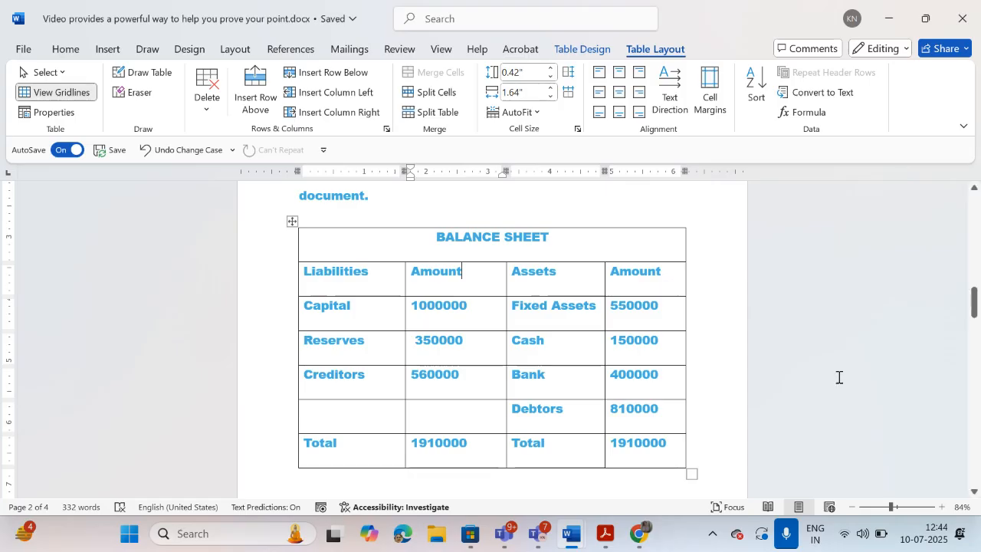
pyautogui.hotkey('alt', 'Tab')
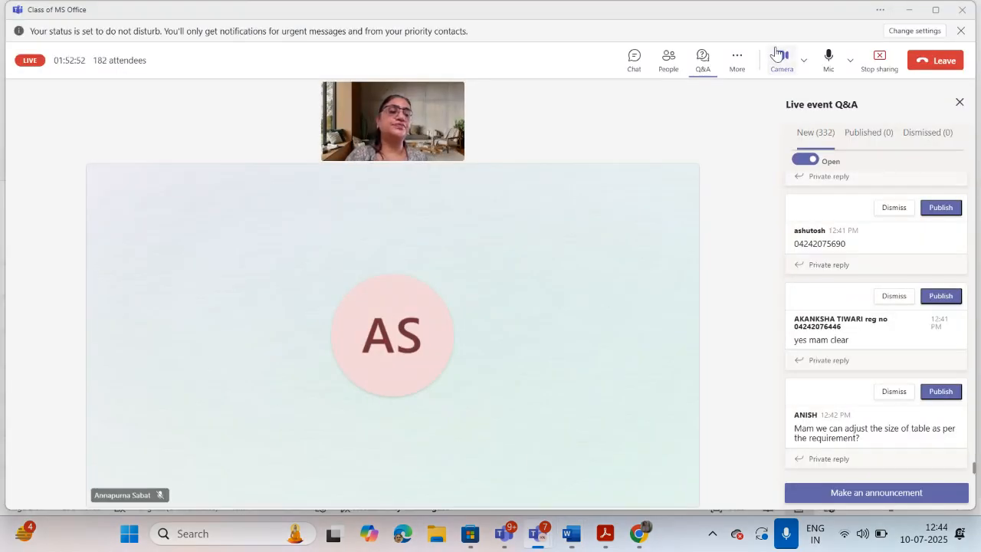
# Turn the Teams camera and microphone off, then back on.
pyautogui.click(781, 58)
pyautogui.click(818, 58)
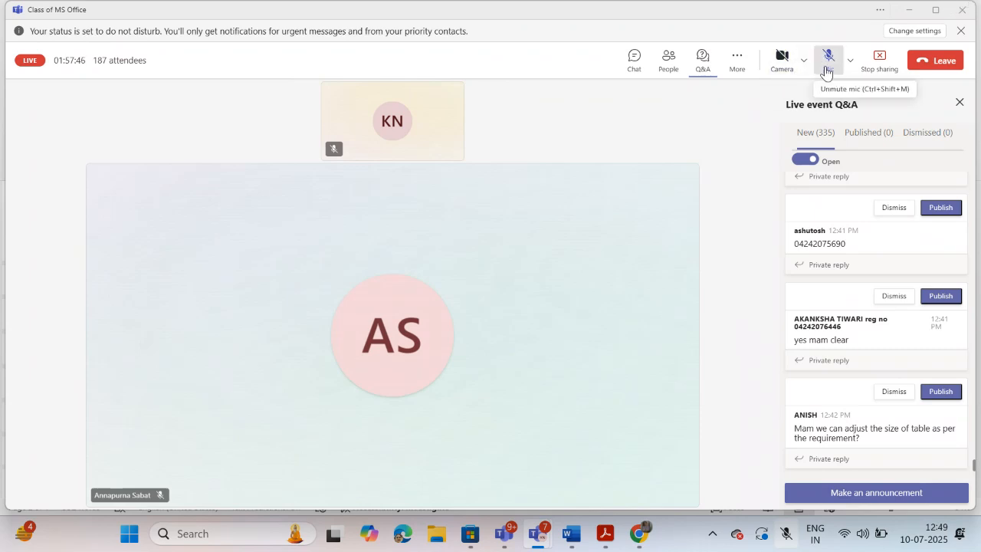
pyautogui.click(828, 71)
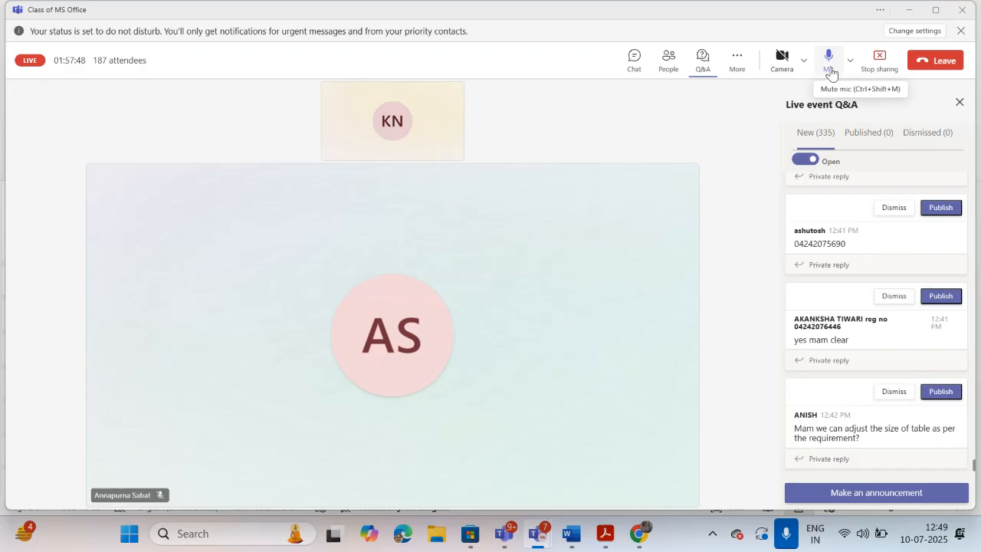
pyautogui.click(782, 60)
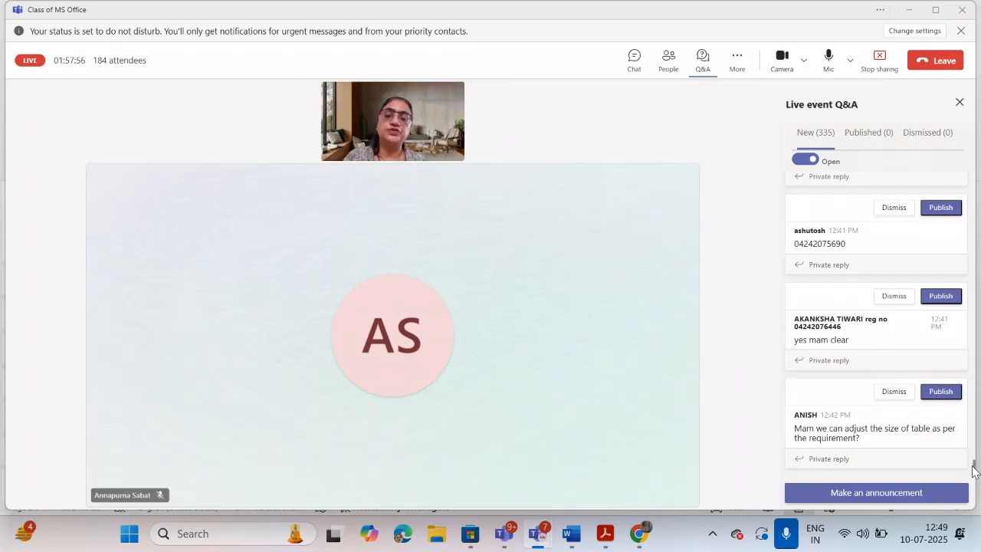
# Scroll the Q&A panel to the newest questions and return toward the Word document.
pyautogui.moveTo(975, 470); pyautogui.dragTo(970, 492)
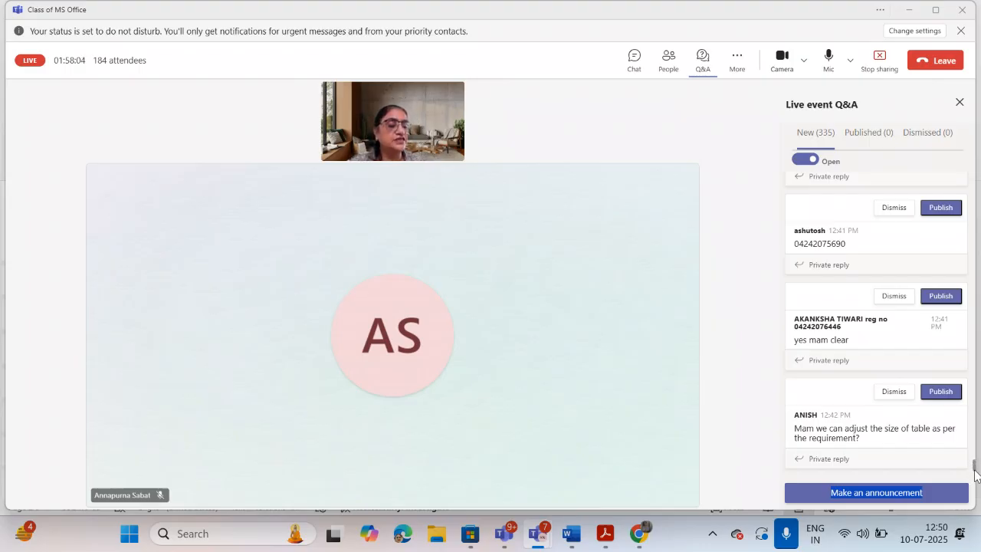
pyautogui.moveTo(975, 475); pyautogui.dragTo(971, 497)
pyautogui.click(939, 444)
pyautogui.scroll(-3, 939, 444)
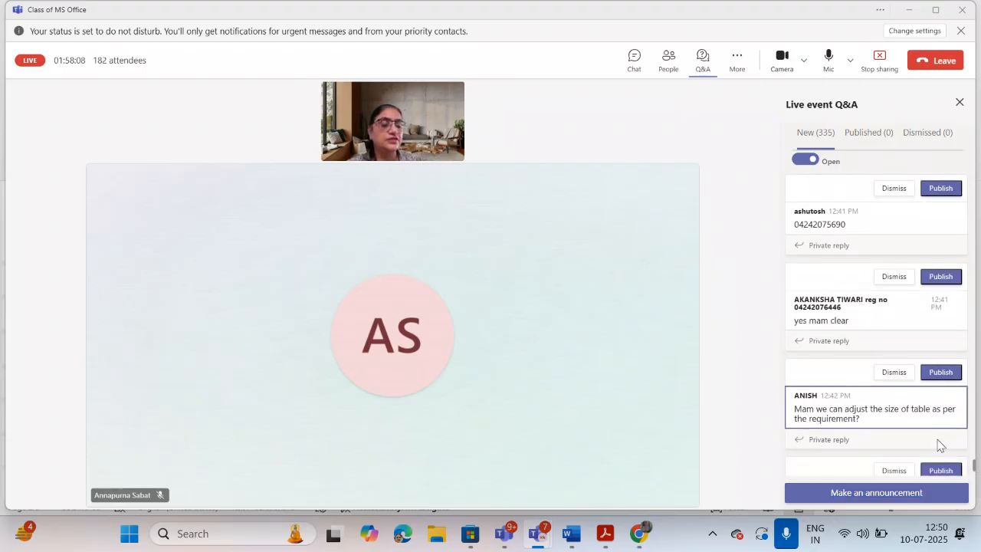
pyautogui.scroll(-3, 938, 445)
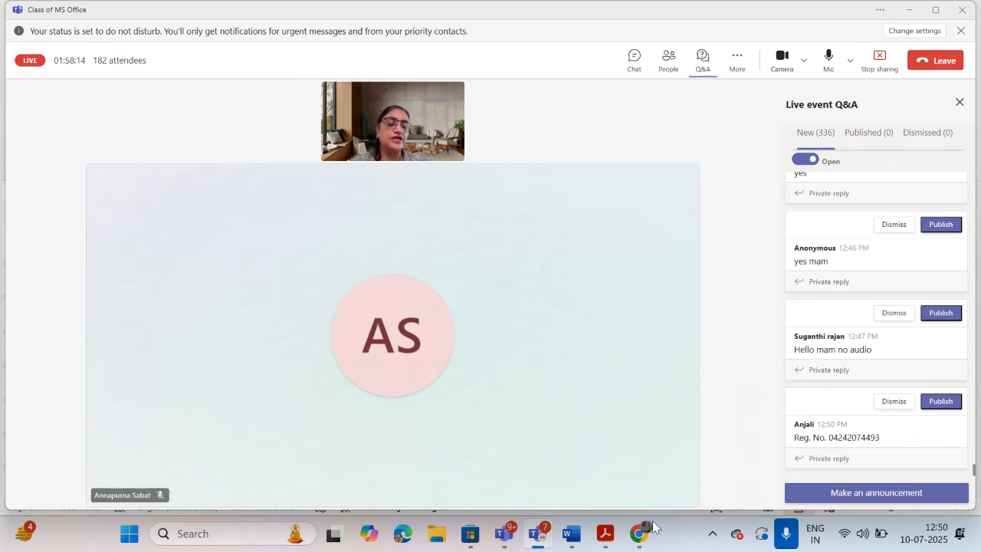
pyautogui.moveTo(621, 531)
pyautogui.moveTo(578, 529)
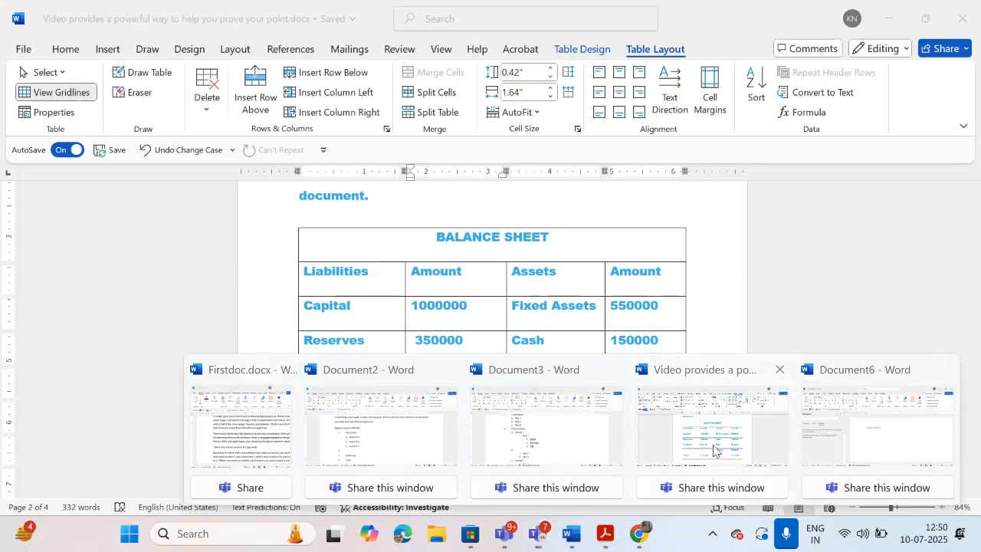
# Back in Word, widen the first column and shift the Amount/Assets column boundary right.
pyautogui.click(761, 438)
pyautogui.click(382, 276)
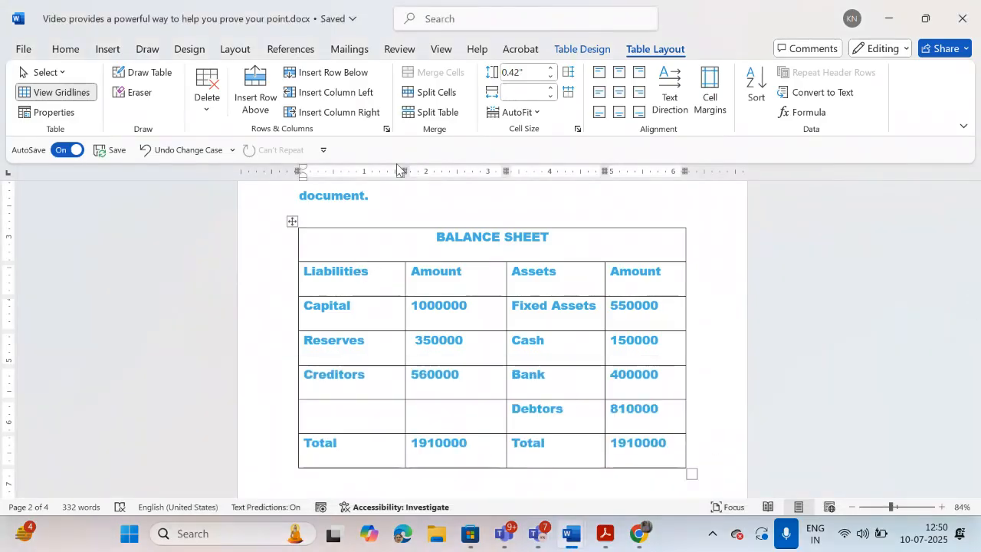
pyautogui.moveTo(403, 170)
pyautogui.mouseDown()
pyautogui.moveTo(443, 172)
pyautogui.moveTo(405, 171)
pyautogui.mouseUp()
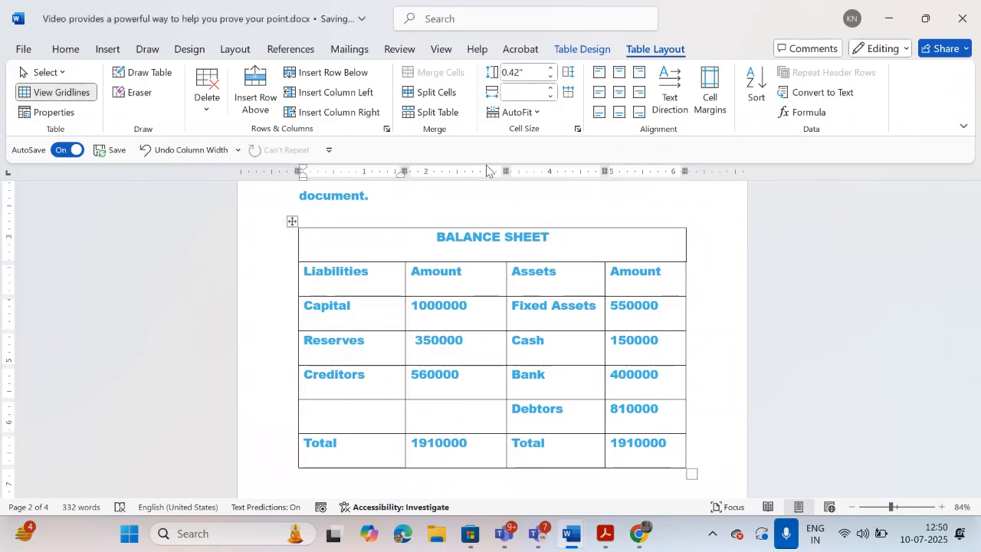
pyautogui.moveTo(505, 171)
pyautogui.mouseDown()
pyautogui.moveTo(542, 168)
pyautogui.moveTo(504, 171)
pyautogui.moveTo(565, 184)
pyautogui.moveTo(543, 184)
pyautogui.moveTo(631, 184)
pyautogui.moveTo(460, 192)
pyautogui.moveTo(509, 196)
pyautogui.mouseUp()
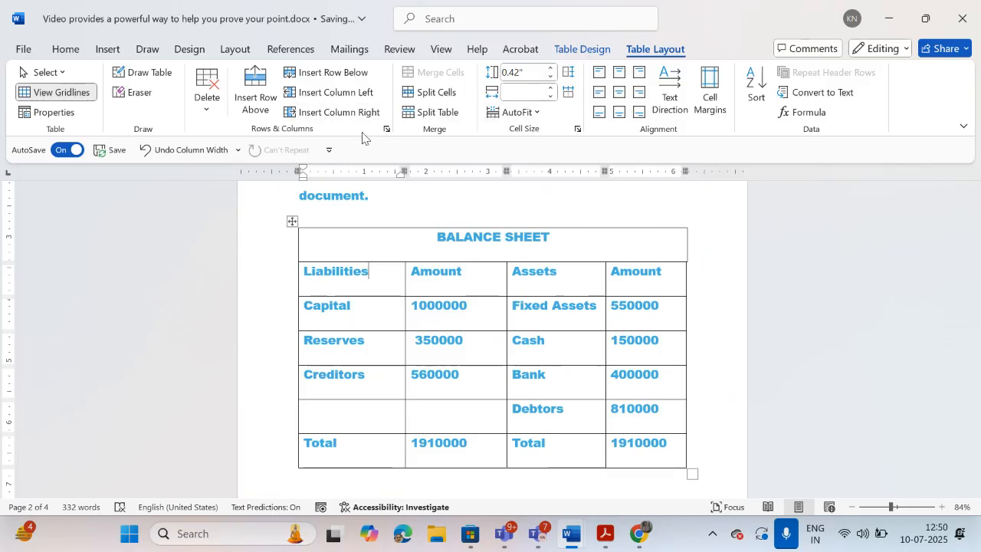
pyautogui.click(708, 270)
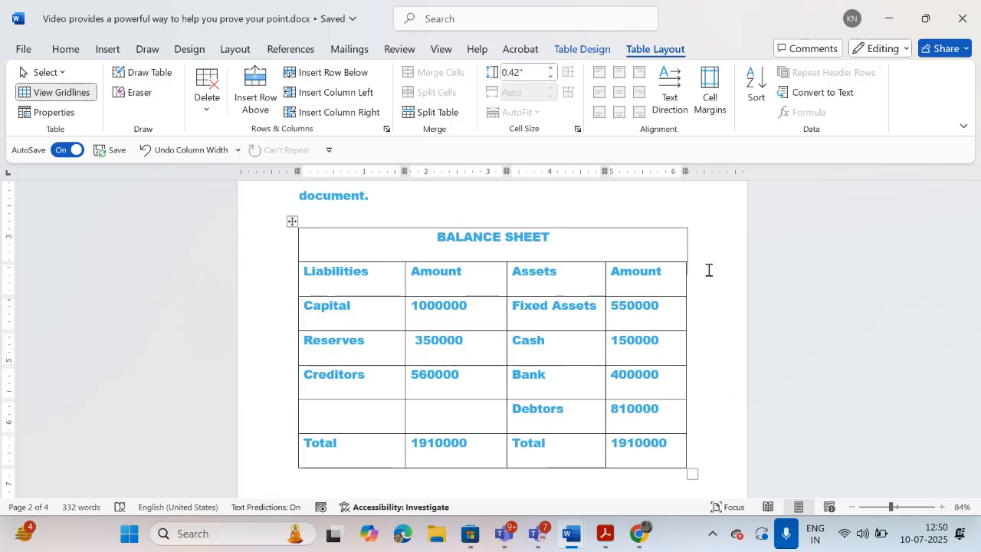
pyautogui.click(433, 207)
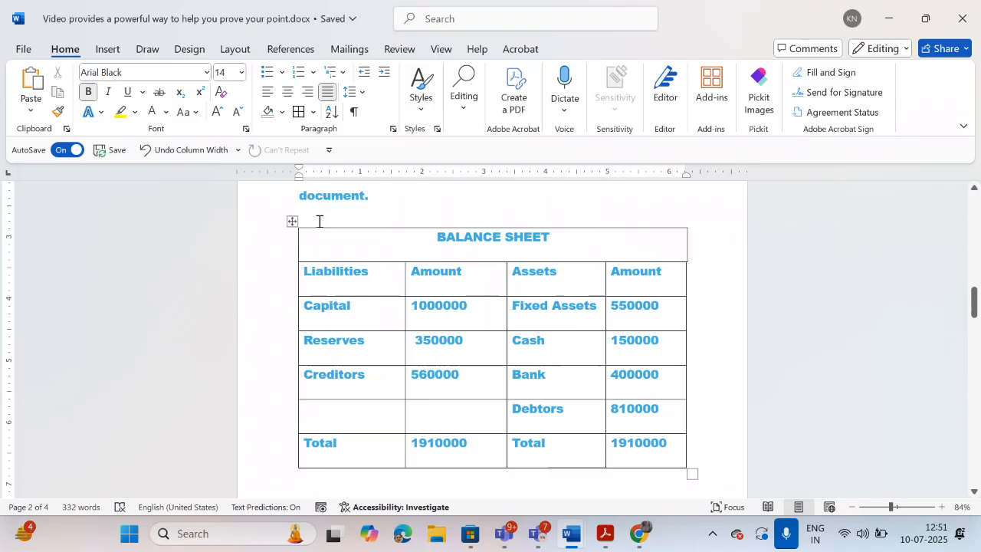
# Set the table's text wrapping to Around and drag its corner to make it narrower.
pyautogui.click(291, 222)
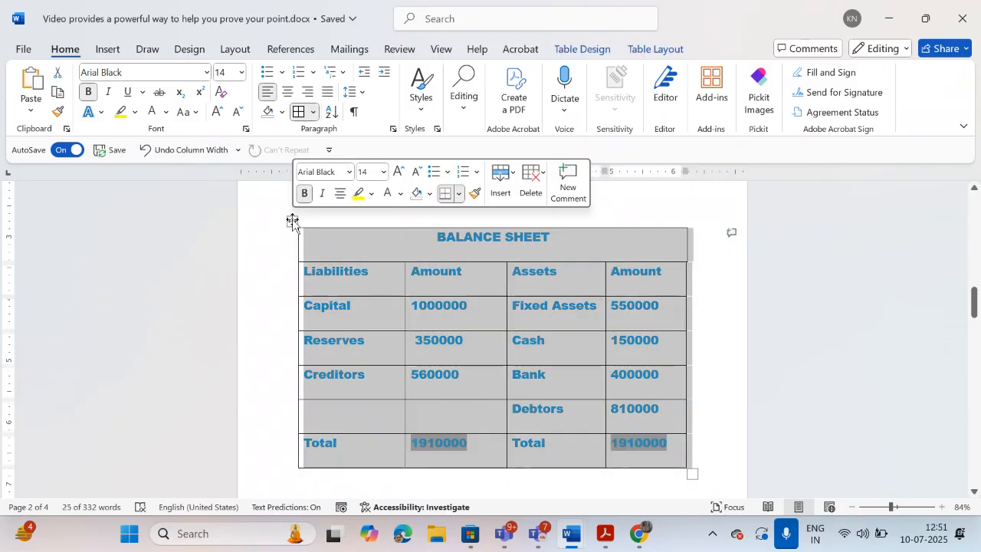
pyautogui.click(604, 53)
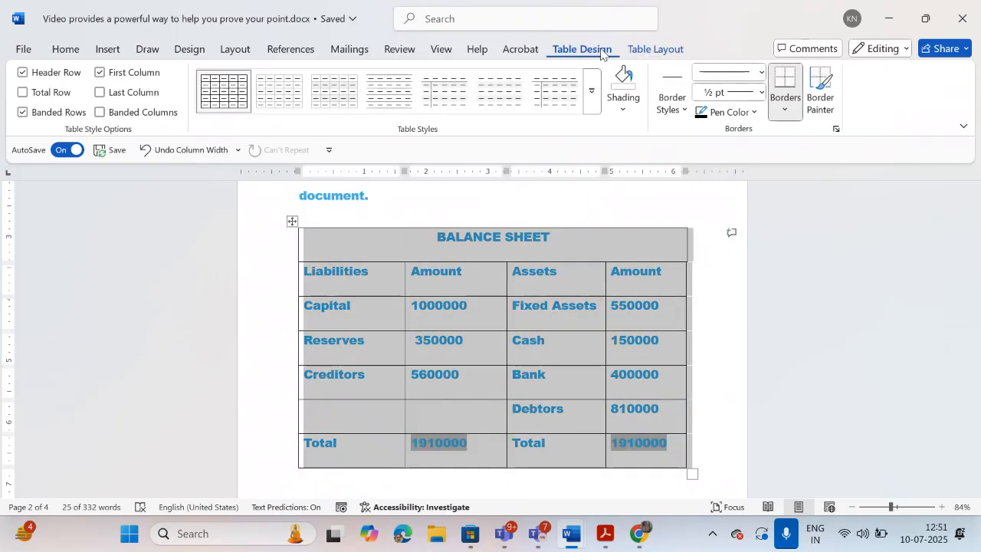
pyautogui.click(655, 49)
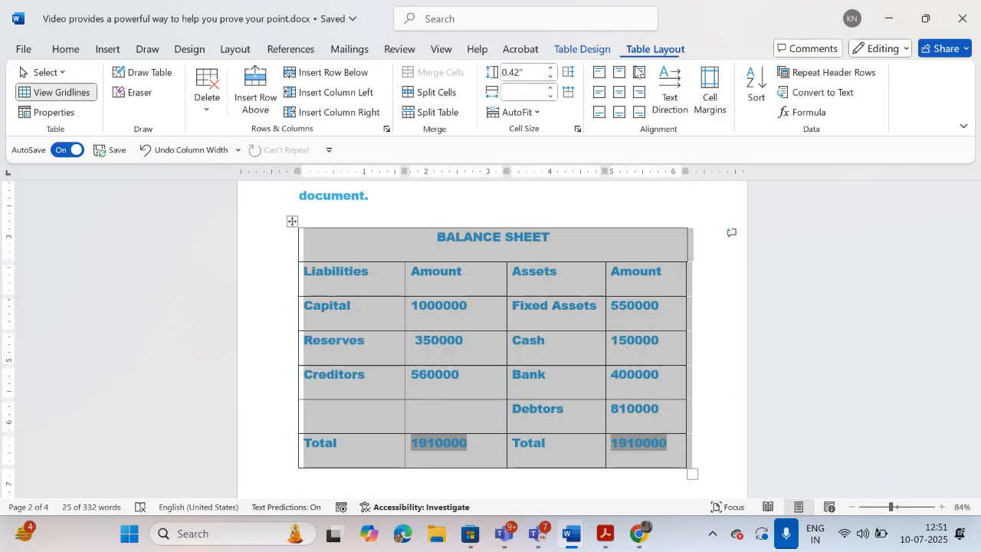
pyautogui.click(54, 113)
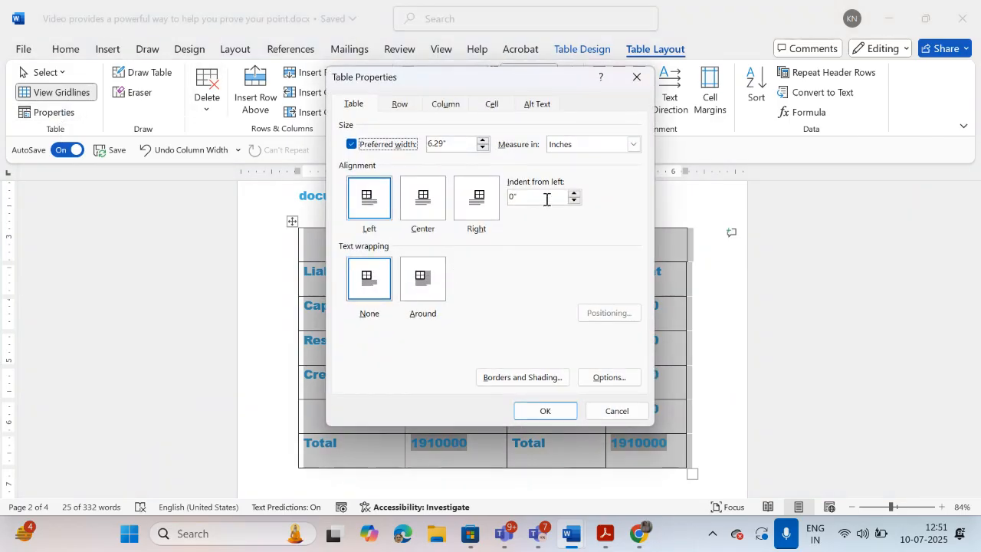
pyautogui.click(443, 276)
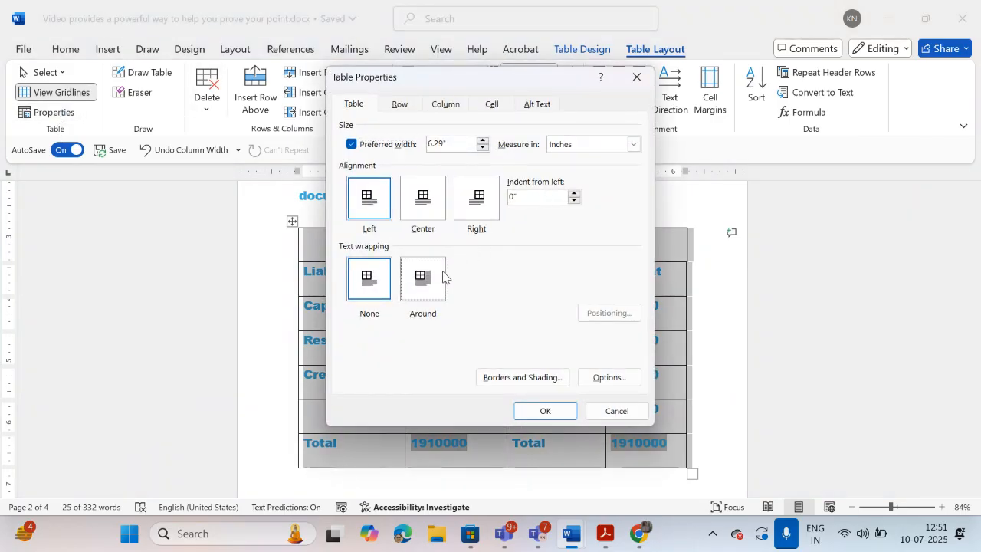
pyautogui.click(555, 411)
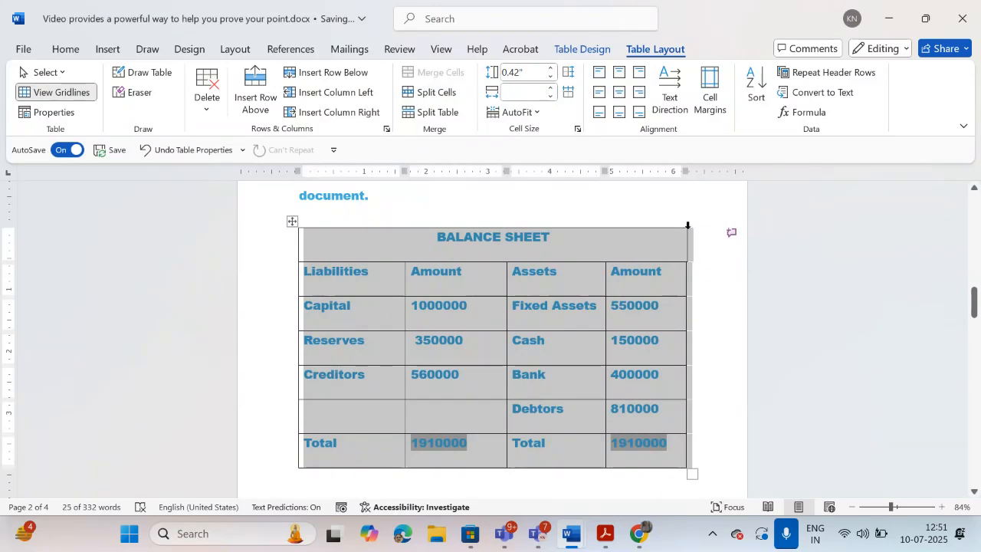
pyautogui.click(678, 249)
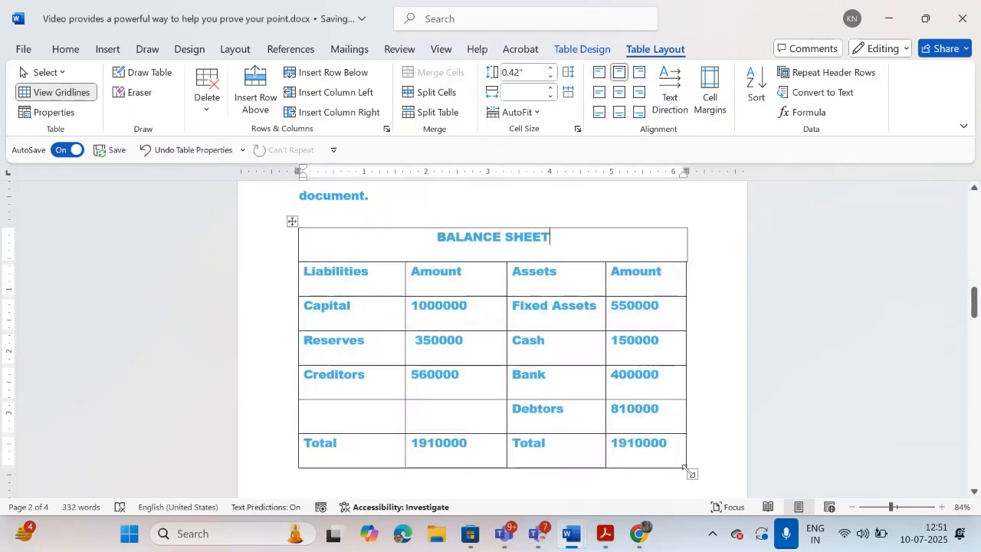
pyautogui.moveTo(692, 474); pyautogui.dragTo(554, 449)
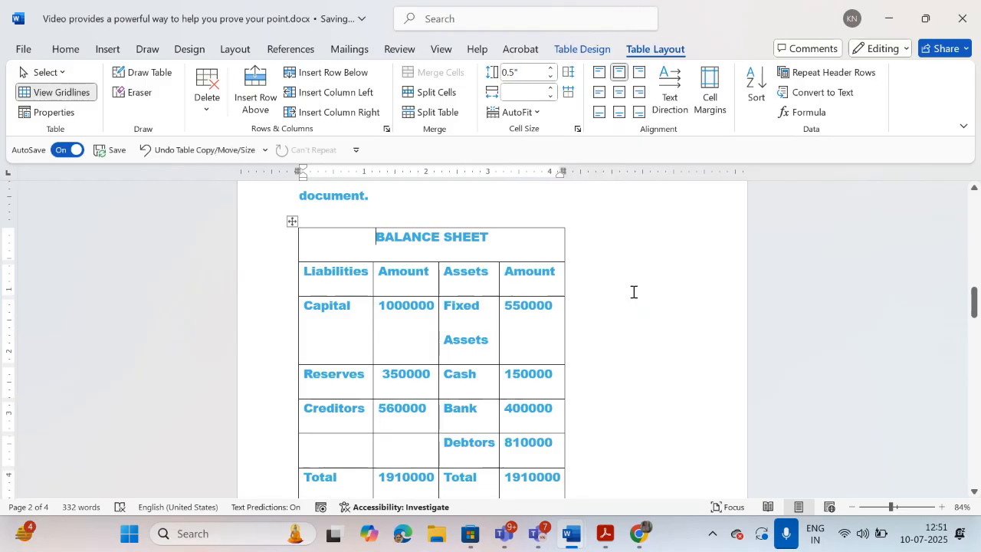
# Type 'This is the report on the basis of Audit Performad' beside the table.
pyautogui.click(608, 278)
pyautogui.write('abdhasdhagdhagdhadhasghsdgfhsdgfhdfgdhfshdfh')
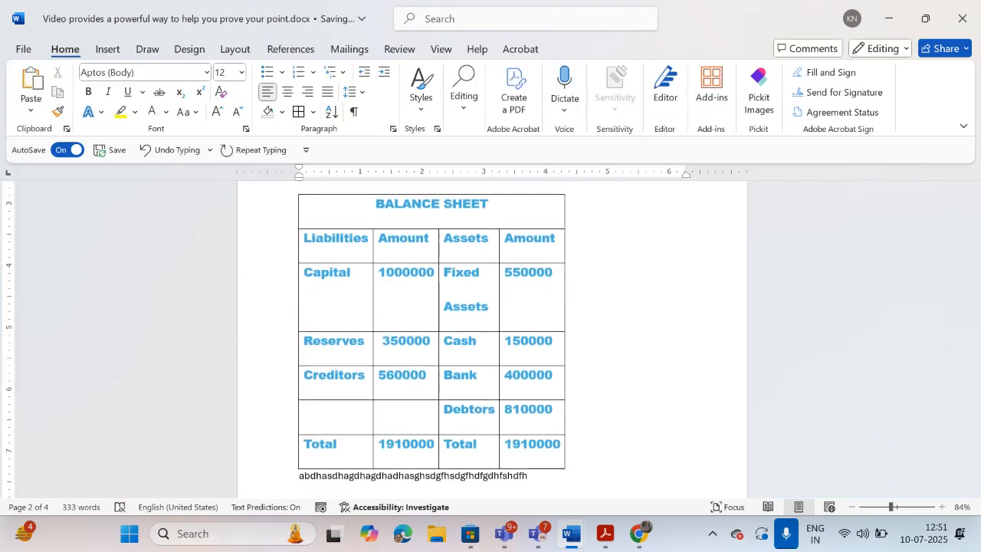
pyautogui.hotkey('ctrl', 'z')
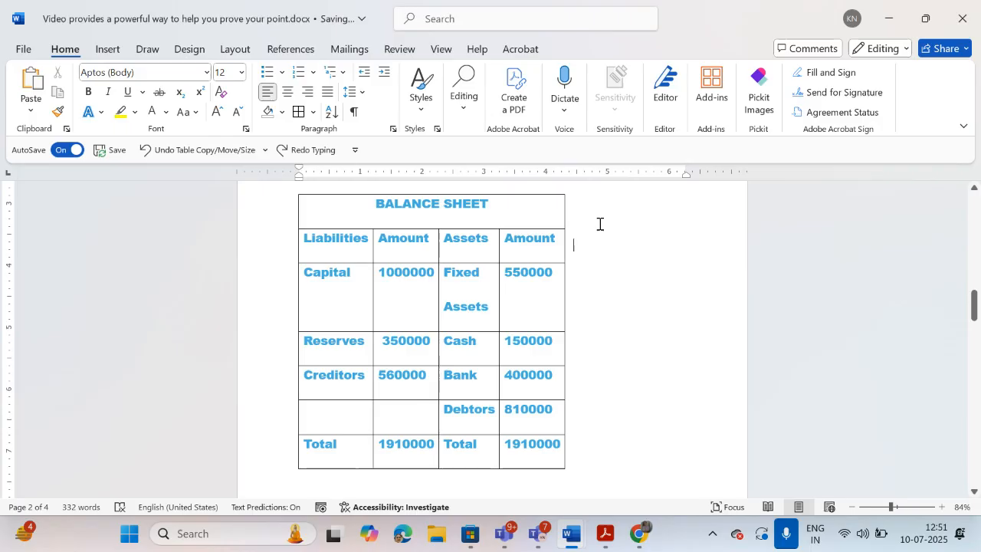
pyautogui.write('This is the repor')
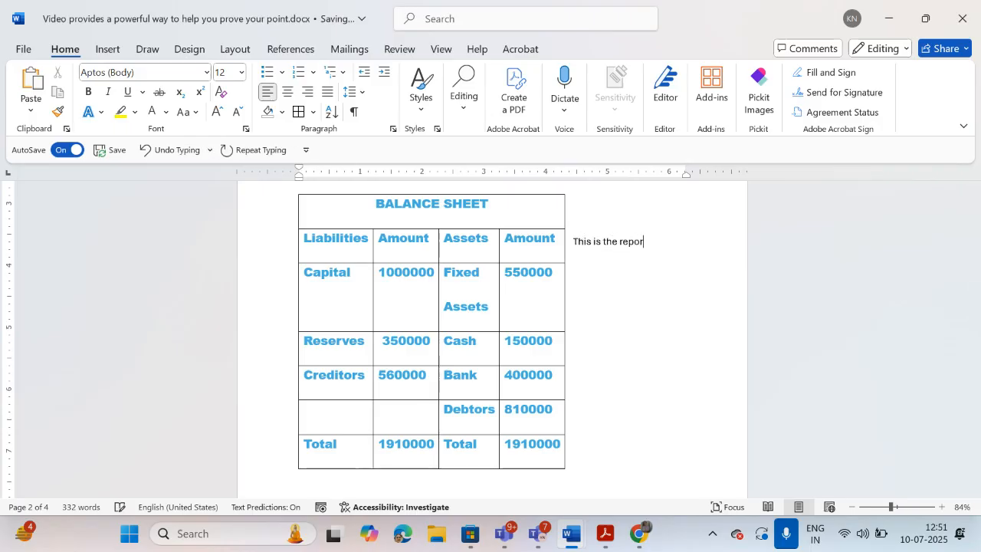
pyautogui.write('t on the basis of ')
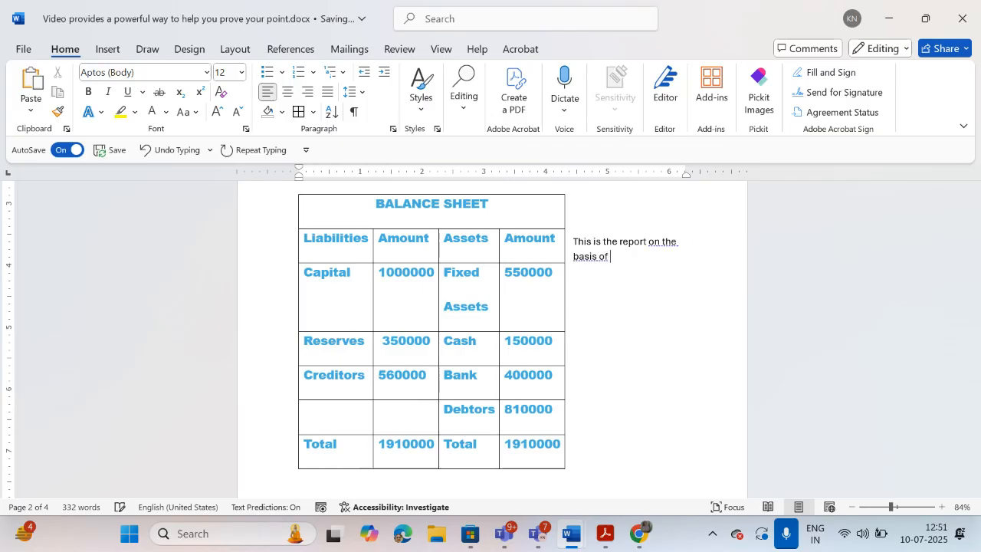
pyautogui.write('Audit o')
pyautogui.press('BackSpace')
pyautogui.press('BackSpace')
pyautogui.press('BackSpace')
pyautogui.press('BackSpace')
pyautogui.write('Performad')
# Correct the misspelled 'Performad' to 'Performed' using the spelling suggestions.
pyautogui.click(654, 256)
pyautogui.tripleClick(654, 256)
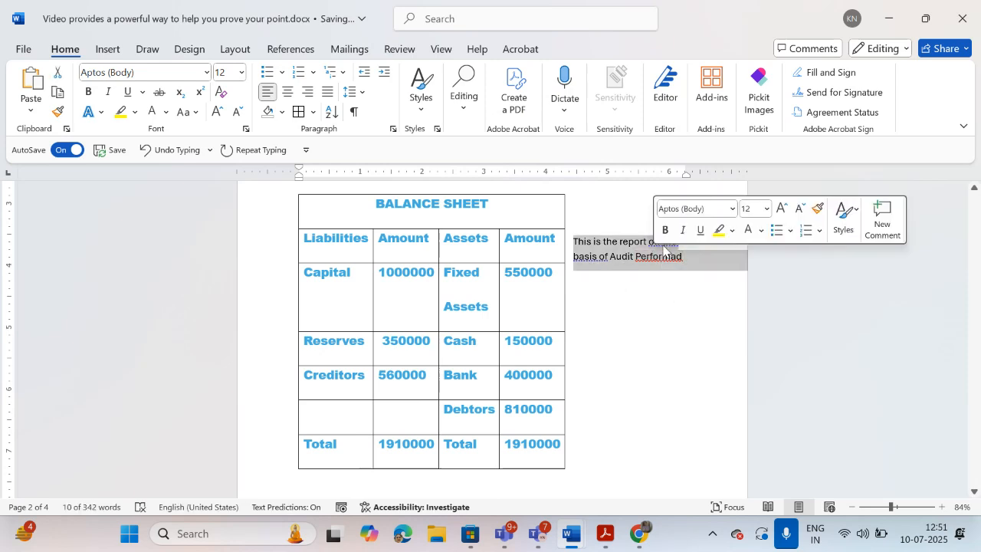
pyautogui.rightClick(664, 255)
pyautogui.rightClick(661, 257)
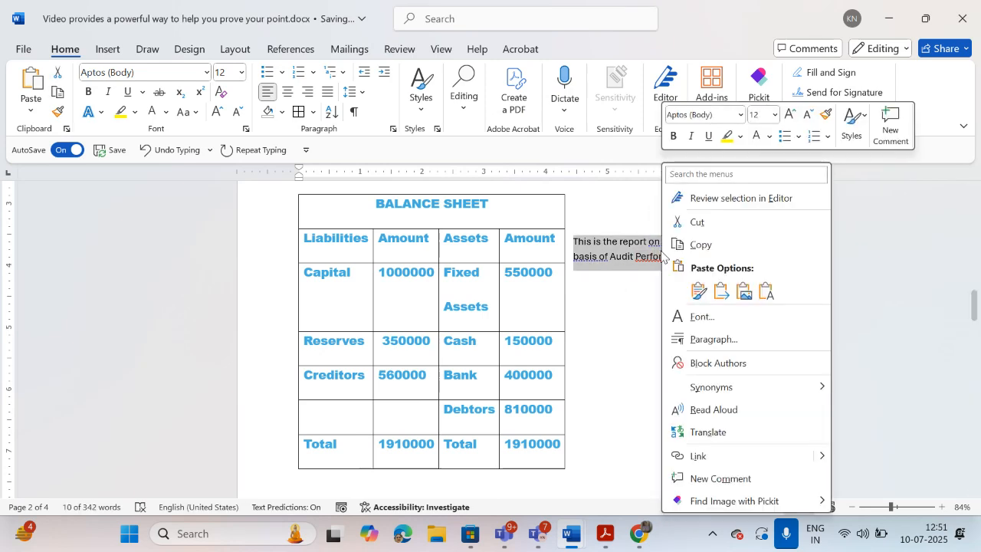
pyautogui.rightClick(659, 261)
pyautogui.press('Escape')
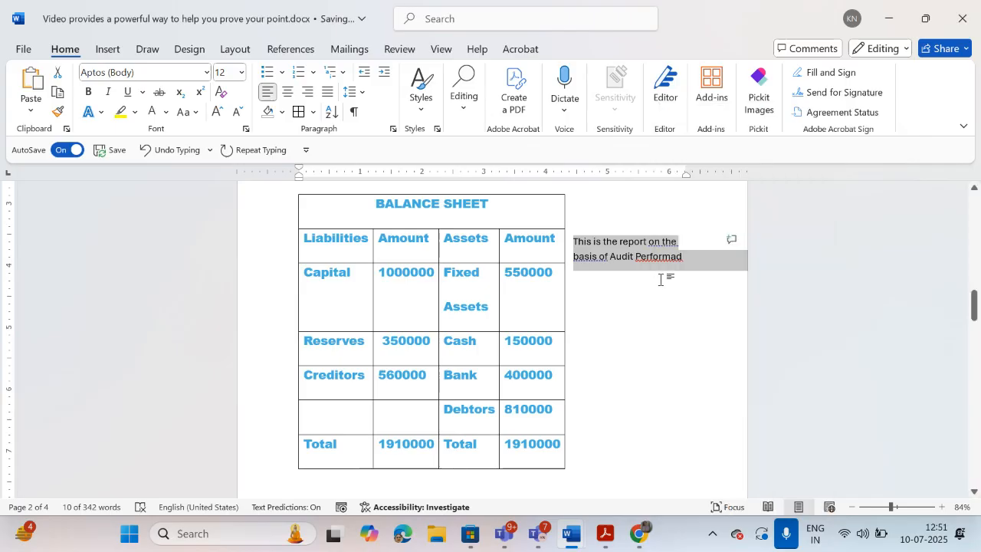
pyautogui.click(677, 261)
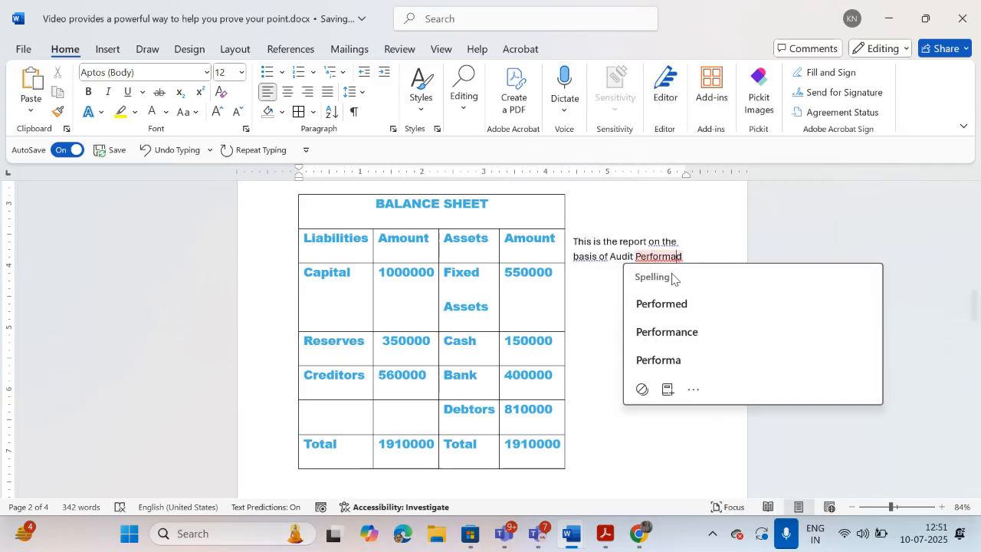
pyautogui.click(670, 305)
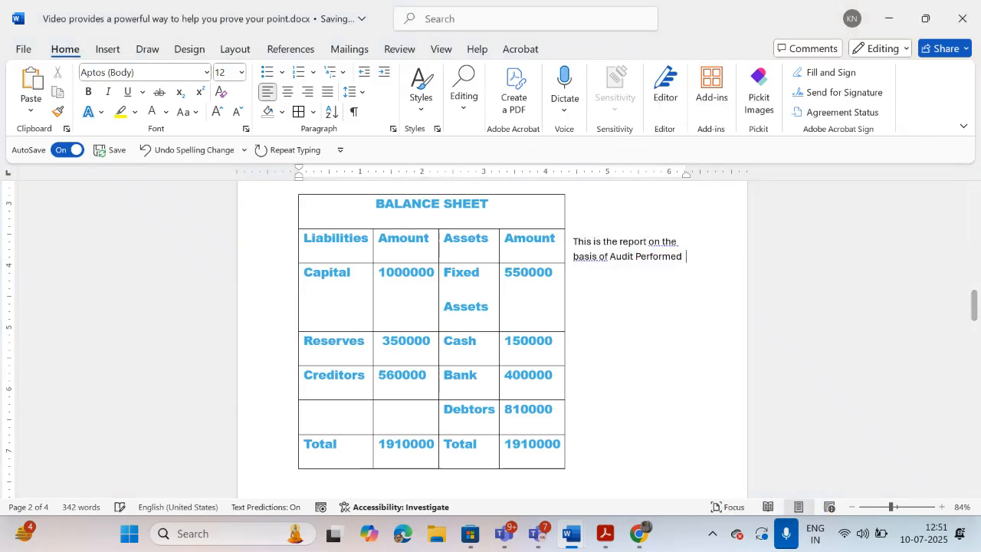
# Add 'by' and a new CA signature line below it, then switch to Teams.
pyautogui.write('by')
pyautogui.press('Return')
pyautogui.write('CA _____')
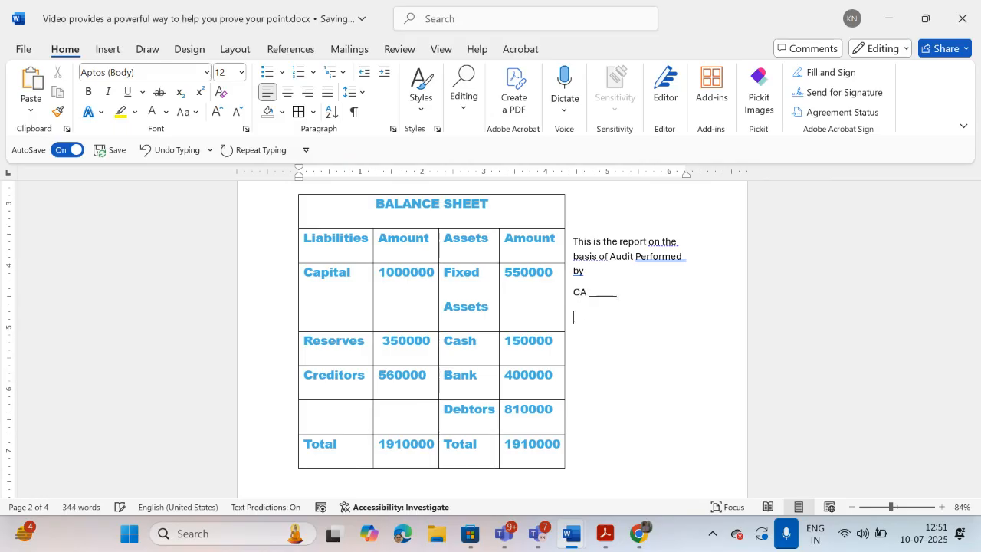
pyautogui.write('is the way')
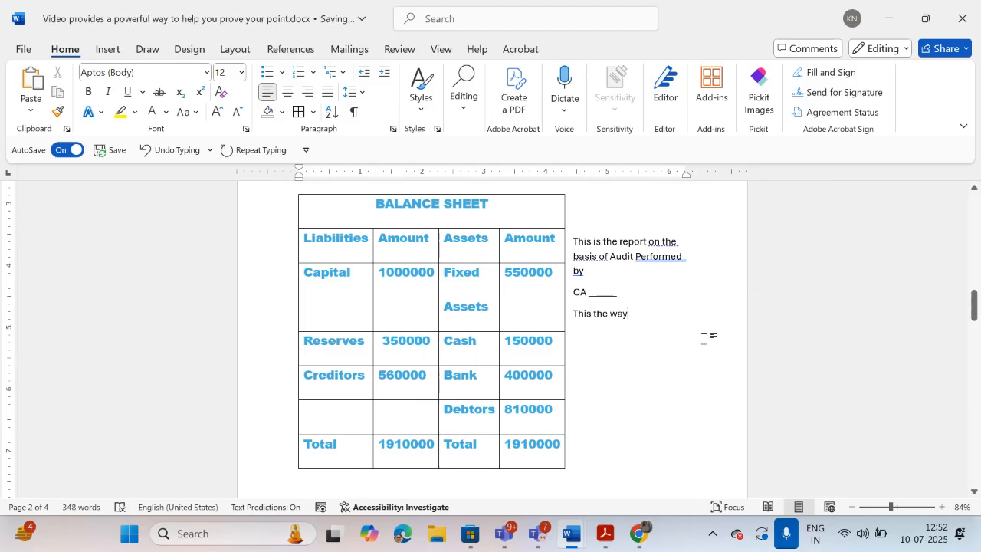
pyautogui.press('alt')
pyautogui.hotkey('alt', 'Tab')
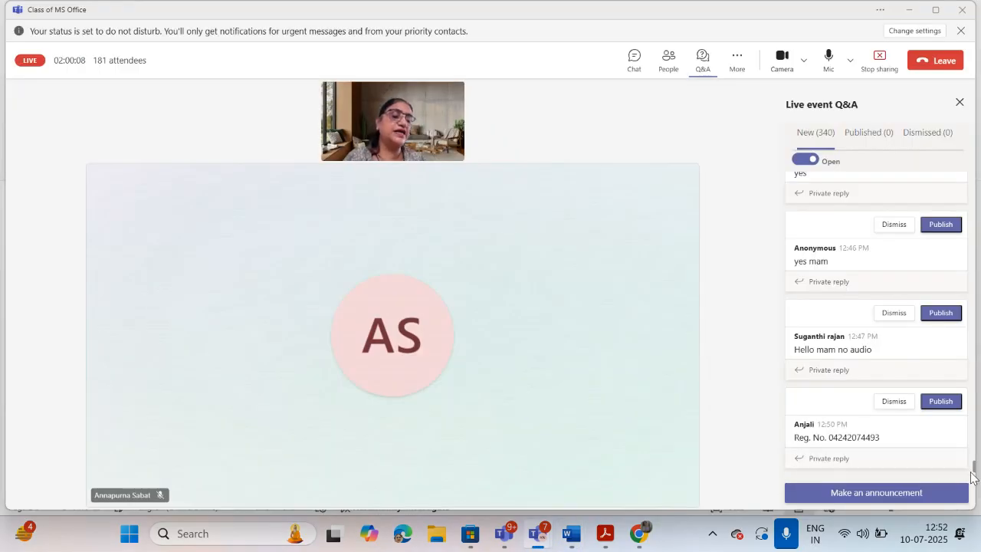
# Scroll through the newer live-event Q&A questions, then return to the Word document.
pyautogui.scroll(-3, 976, 499)
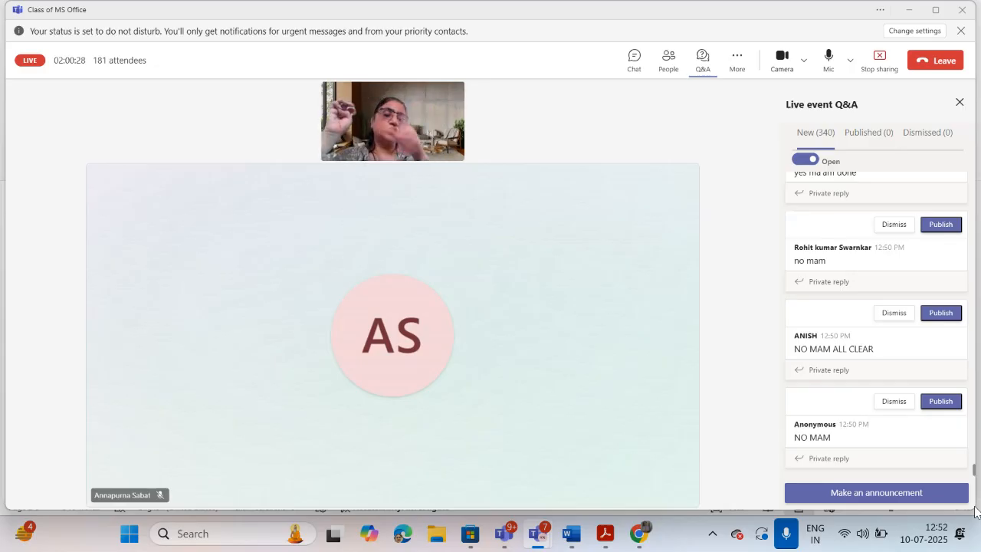
pyautogui.hotkey('alt', 'Tab')
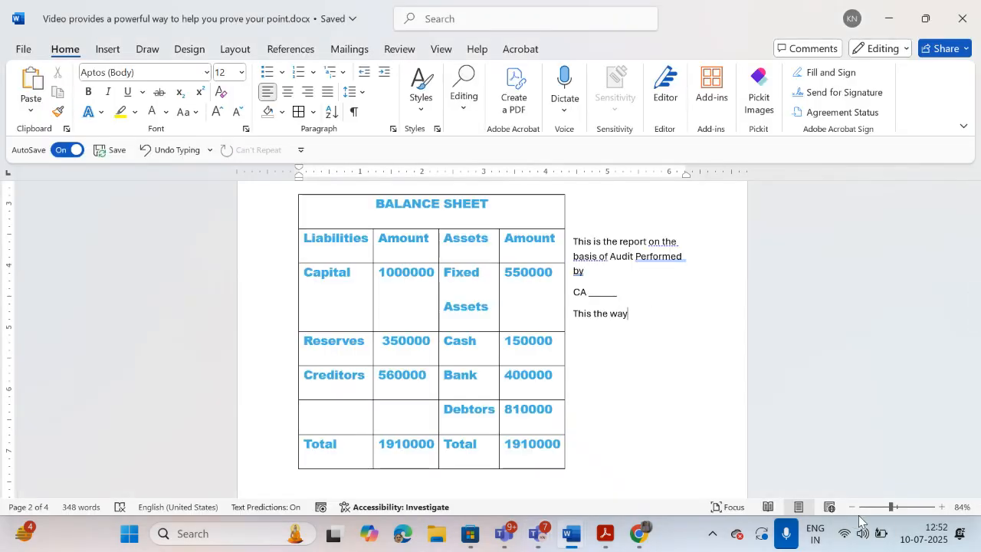
# Start a new page and insert a 4-column, 3-row table.
pyautogui.hotkey('ctrl', 'Return')
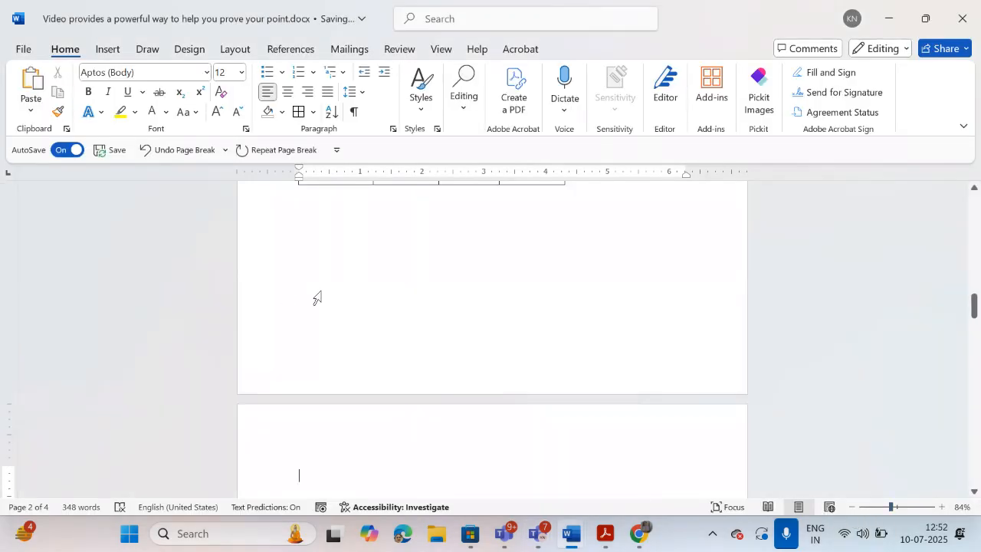
pyautogui.click(107, 51)
pyautogui.click(122, 96)
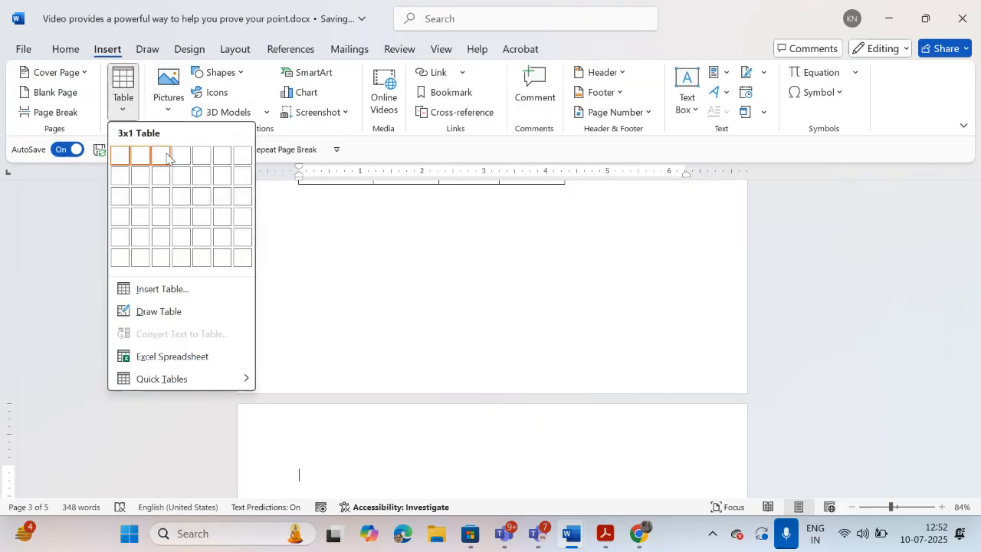
pyautogui.click(178, 197)
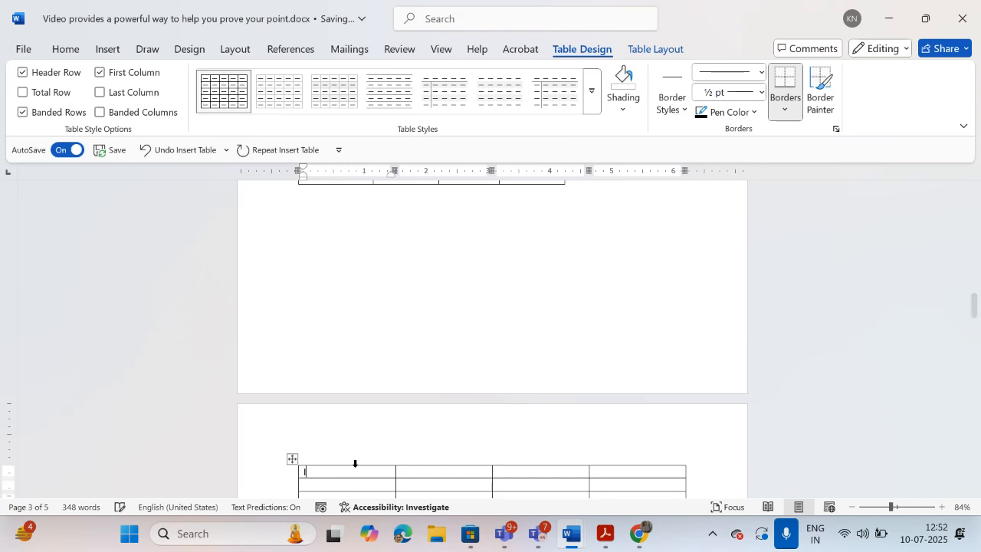
# Enter the headers Item Name, Rate, Quantity and Total.
pyautogui.write('Item Name')
pyautogui.press('Tab')
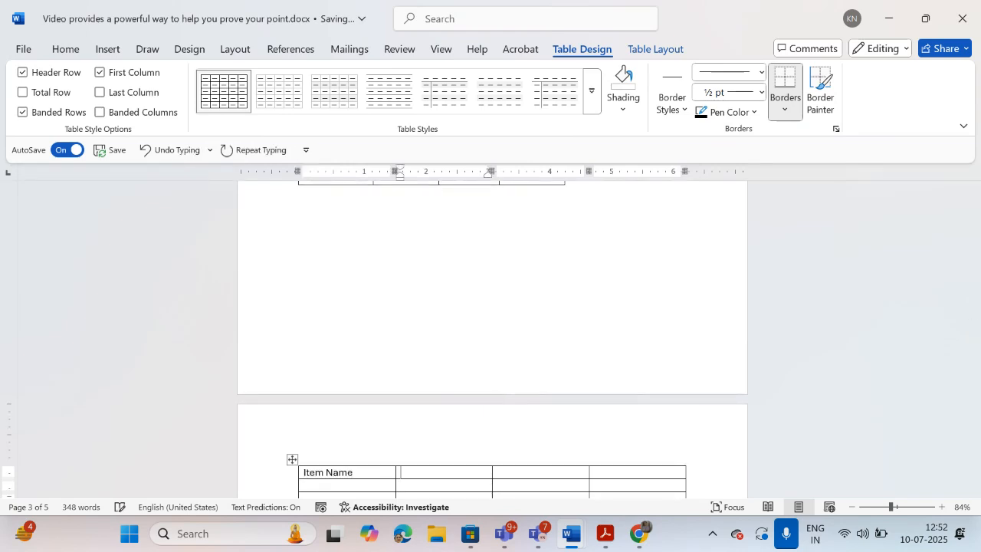
pyautogui.write('Rate')
pyautogui.press('Tab')
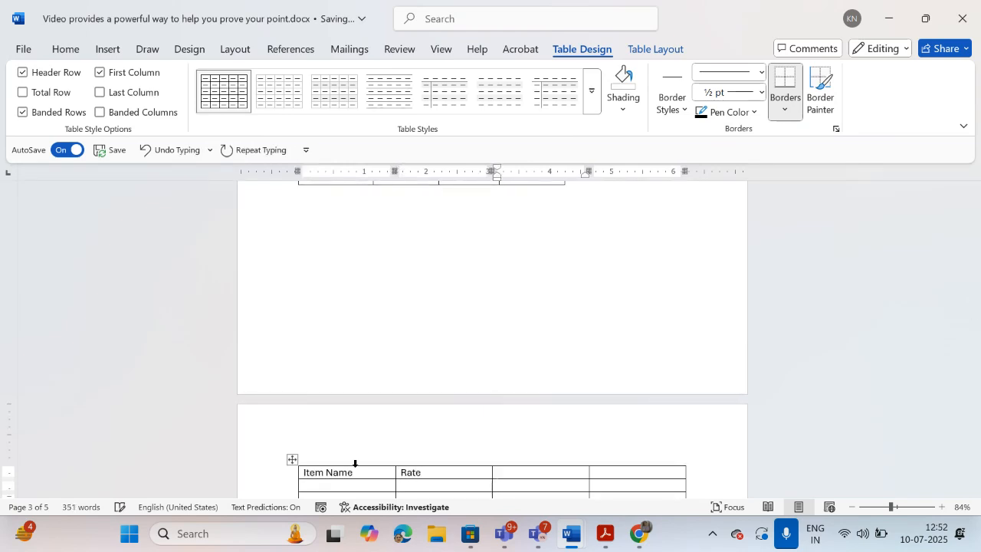
pyautogui.write('Quantity')
pyautogui.press('Tab')
pyautogui.write('Tot')
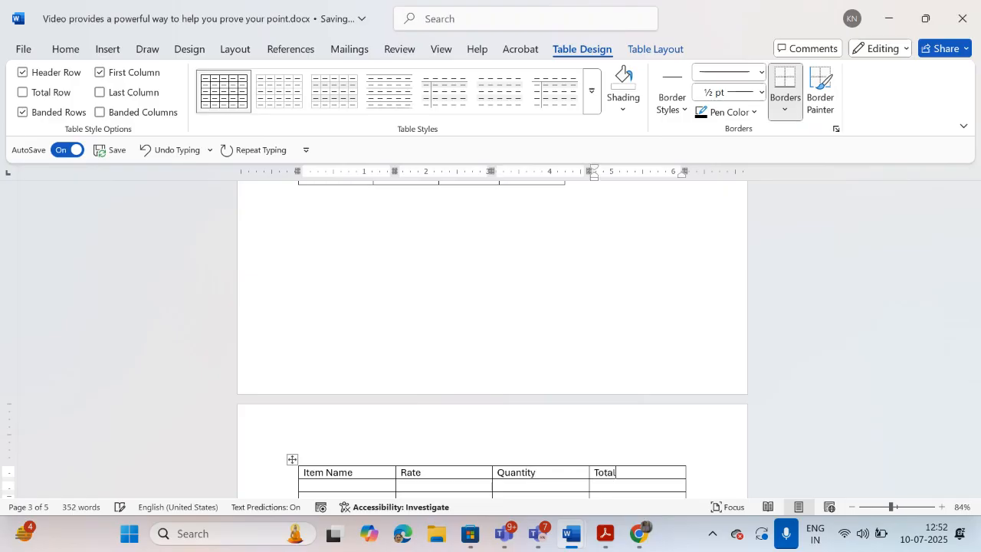
# Fill in Item 1 (rate 20, quantity 100) and Item 2 (rate 45, quantity 75).
pyautogui.click(365, 485)
pyautogui.write('Item 1')
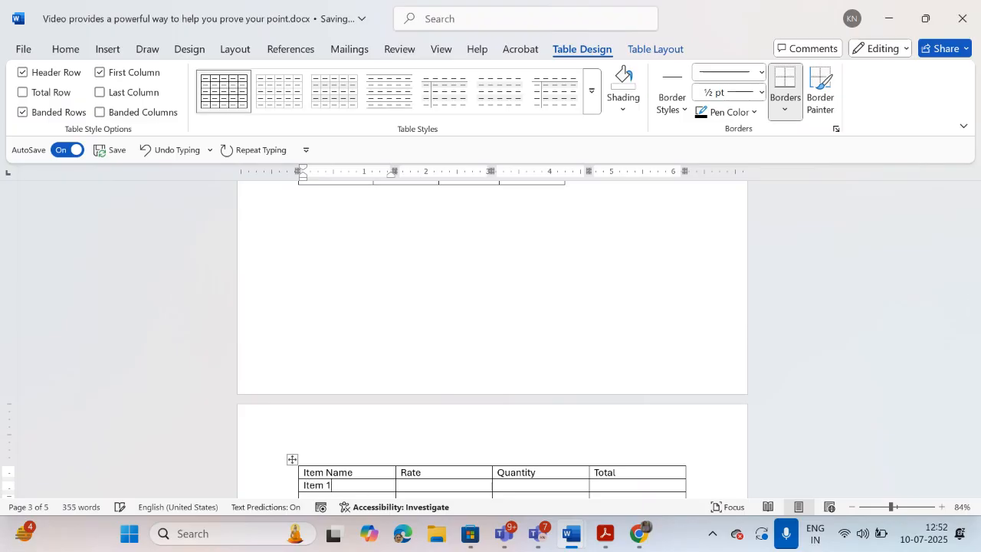
pyautogui.click(420, 489)
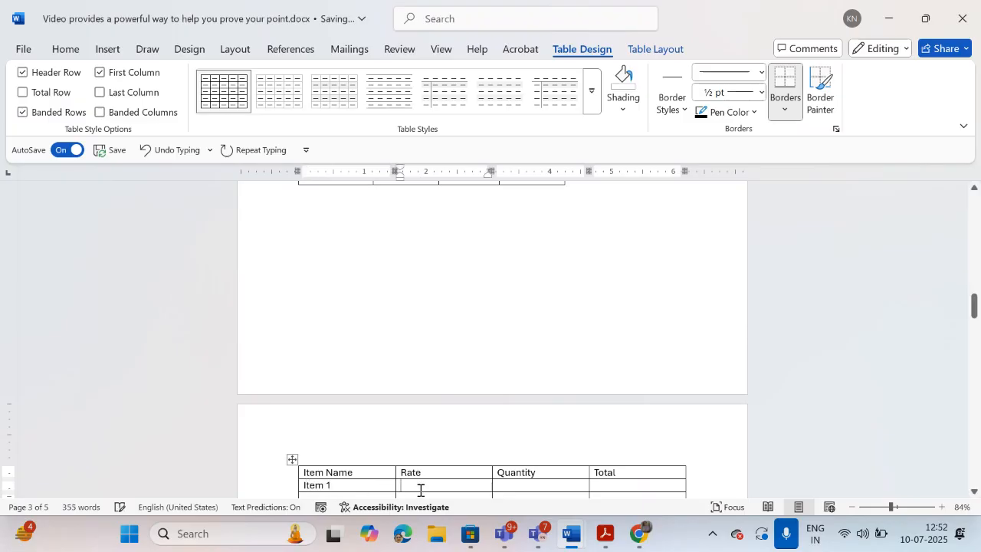
pyautogui.write('20')
pyautogui.write('10')
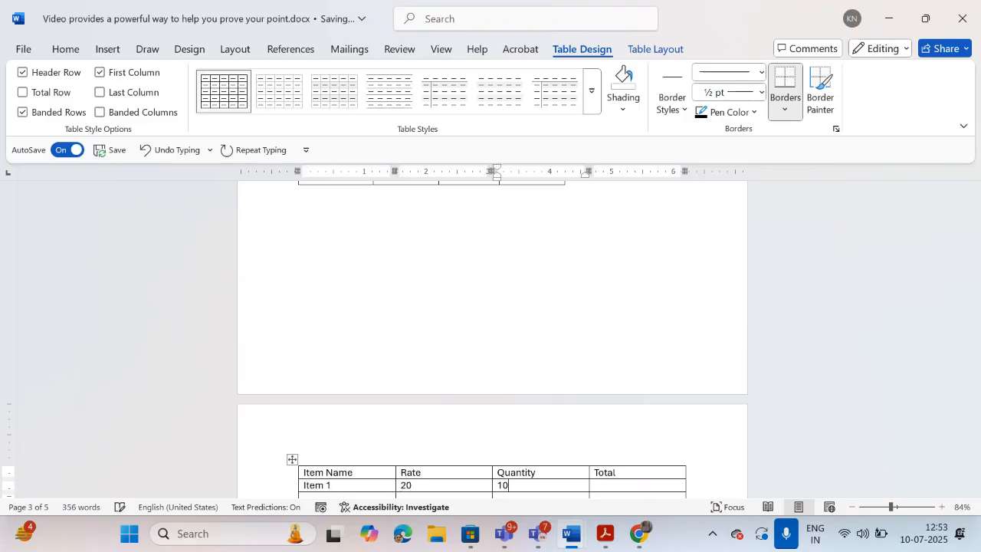
pyautogui.write('0')
pyautogui.scroll(-7, 490, 337)
pyautogui.click(302, 215)
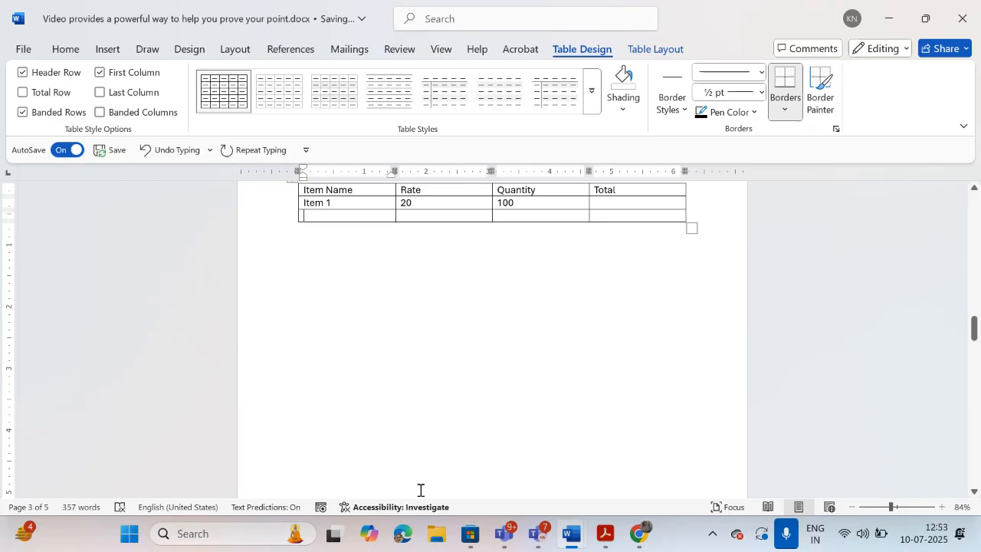
pyautogui.write('Item 2')
pyautogui.click(400, 215)
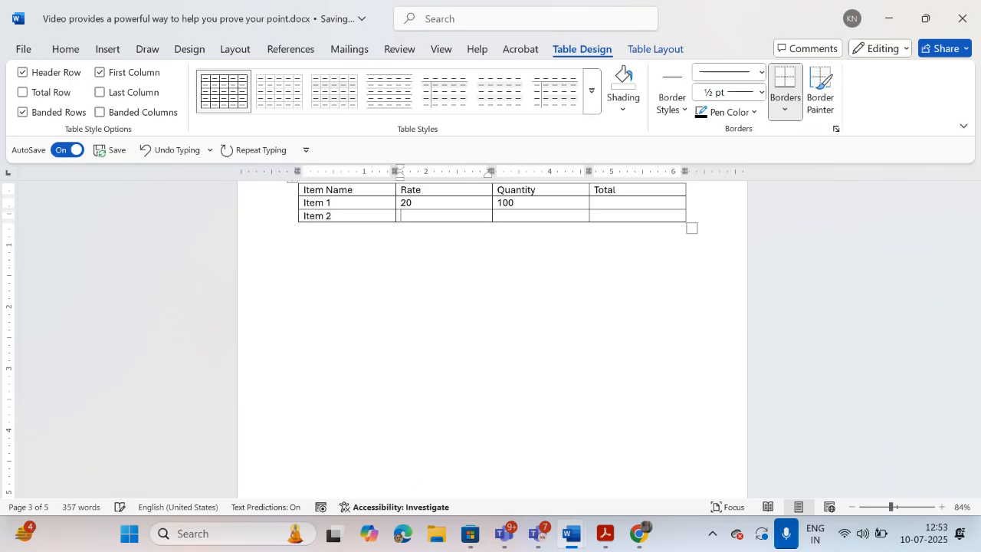
pyautogui.click(498, 216)
pyautogui.click(595, 215)
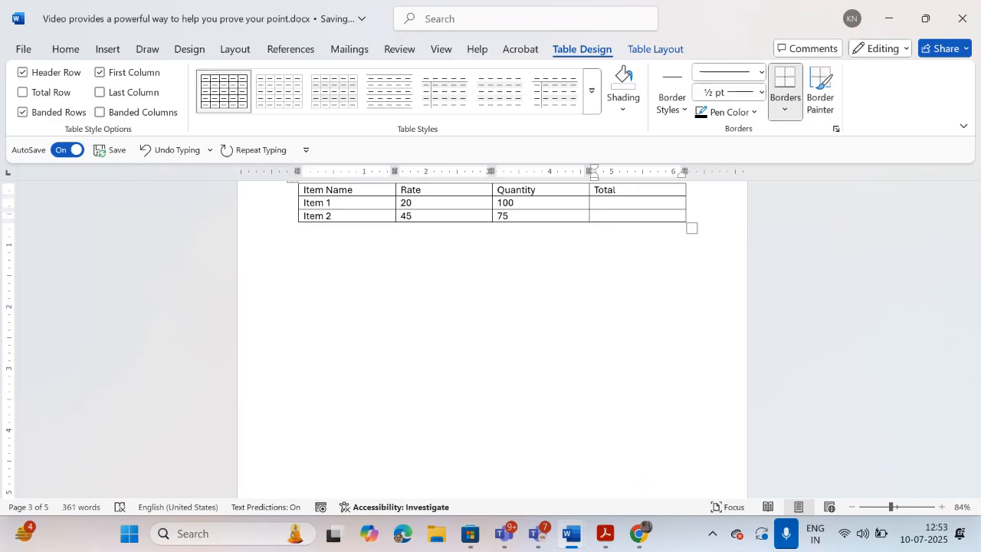
# Add a new row for Item 3 with rate 65 and quantity 125.
pyautogui.press('Tab')
pyautogui.write('Item ')
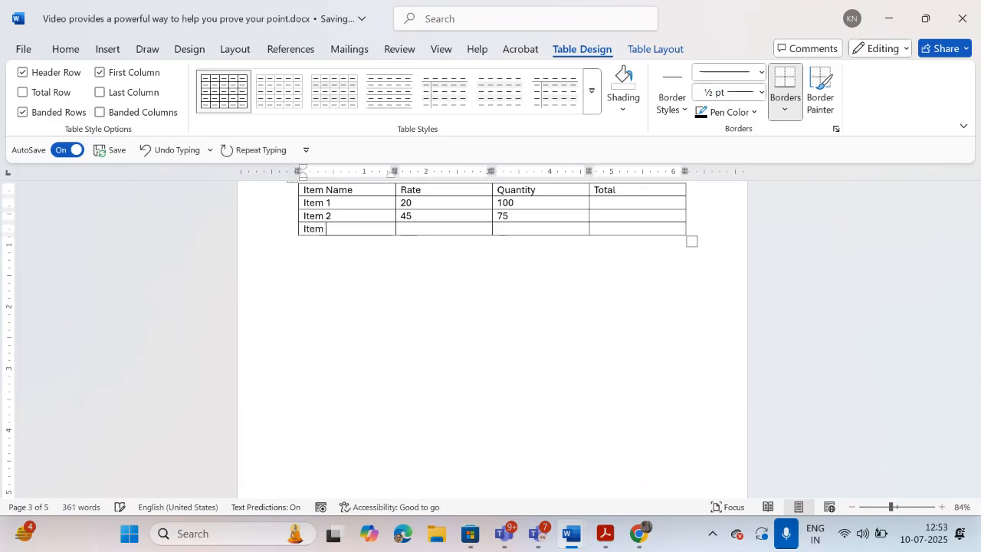
pyautogui.write('3')
pyautogui.press('Tab')
pyautogui.write('65')
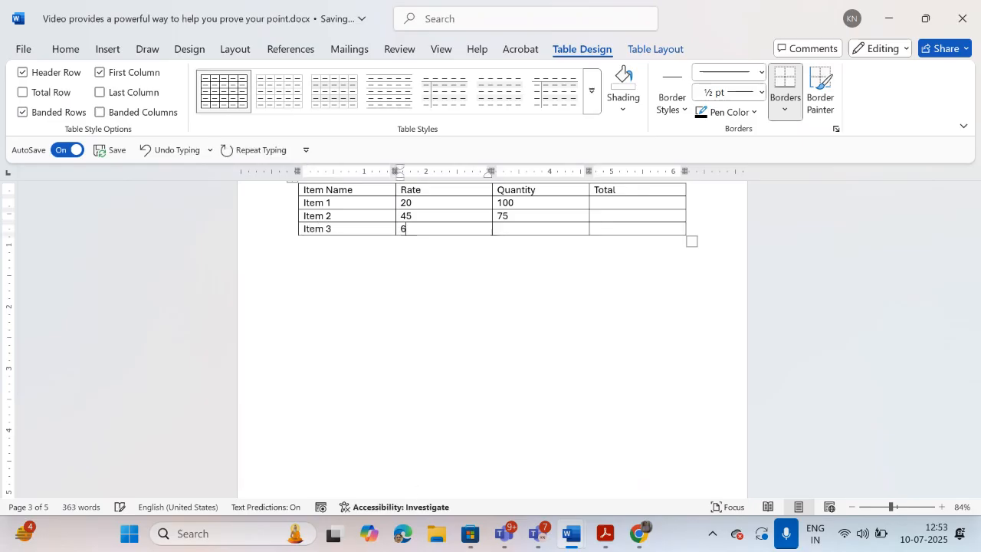
pyautogui.press('Tab')
pyautogui.write('125')
pyautogui.press('Tab')
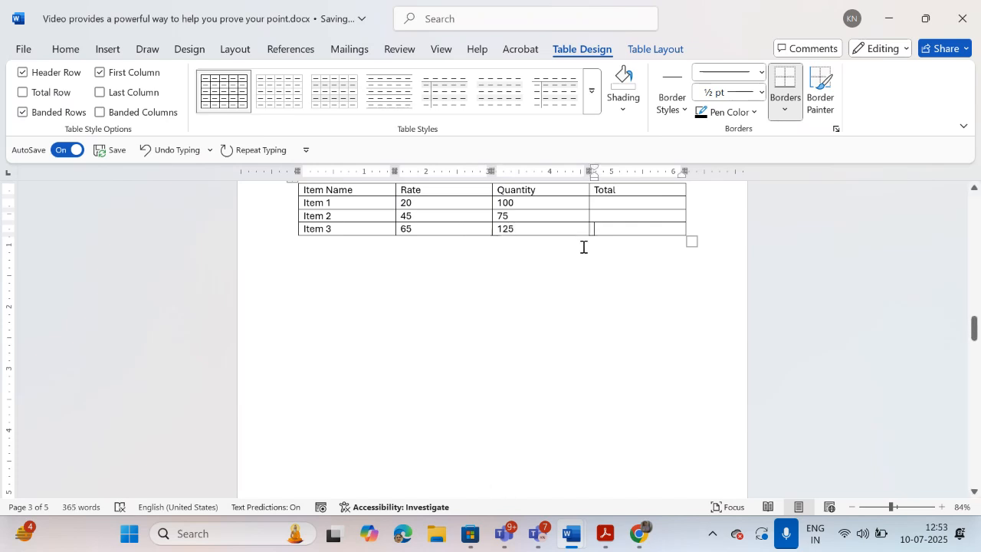
# Replace Item 1 Total's default =SUM(LEFT) formula with the PRODUCT function.
pyautogui.click(611, 199)
pyautogui.click(655, 48)
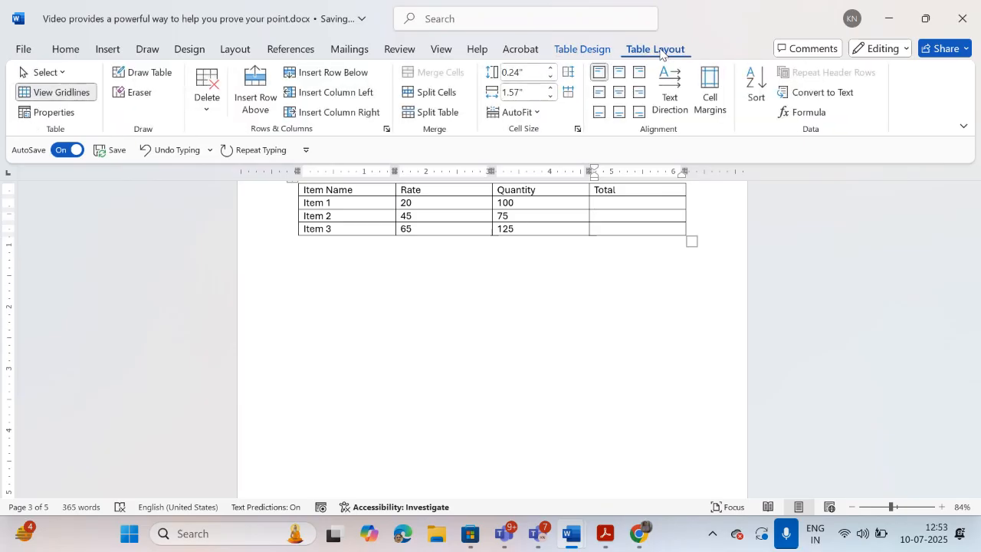
pyautogui.click(812, 112)
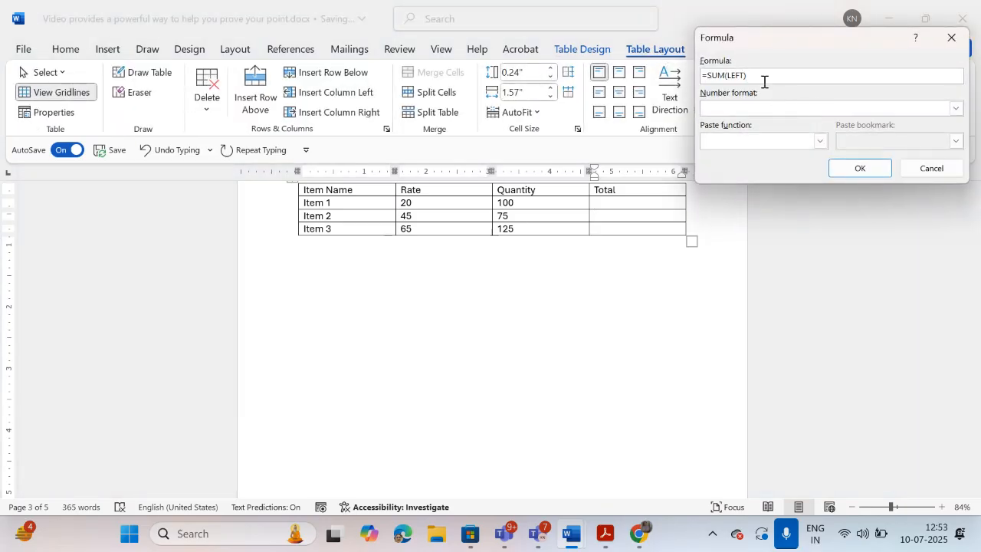
pyautogui.moveTo(747, 75); pyautogui.dragTo(666, 92)
pyautogui.press('BackSpace')
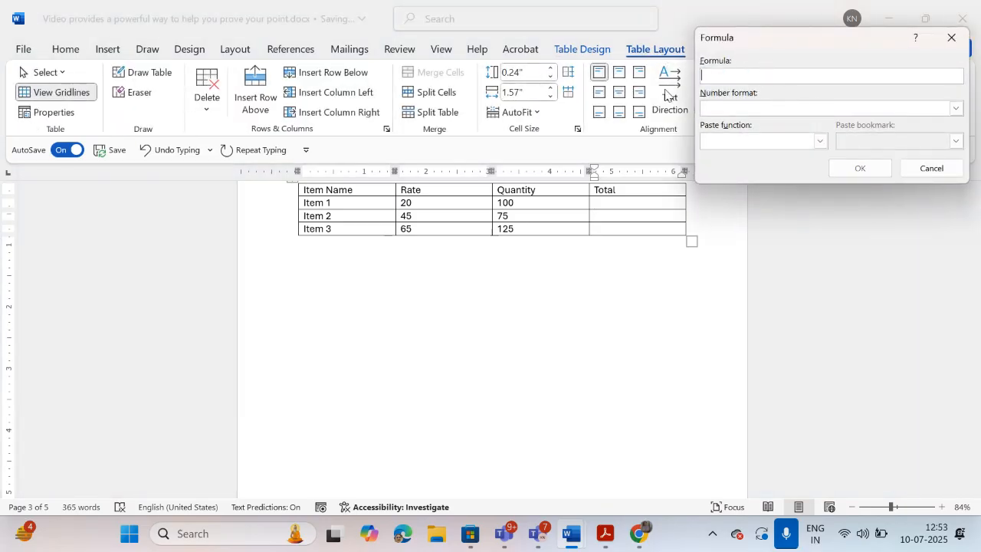
pyautogui.click(818, 141)
pyautogui.press('p')
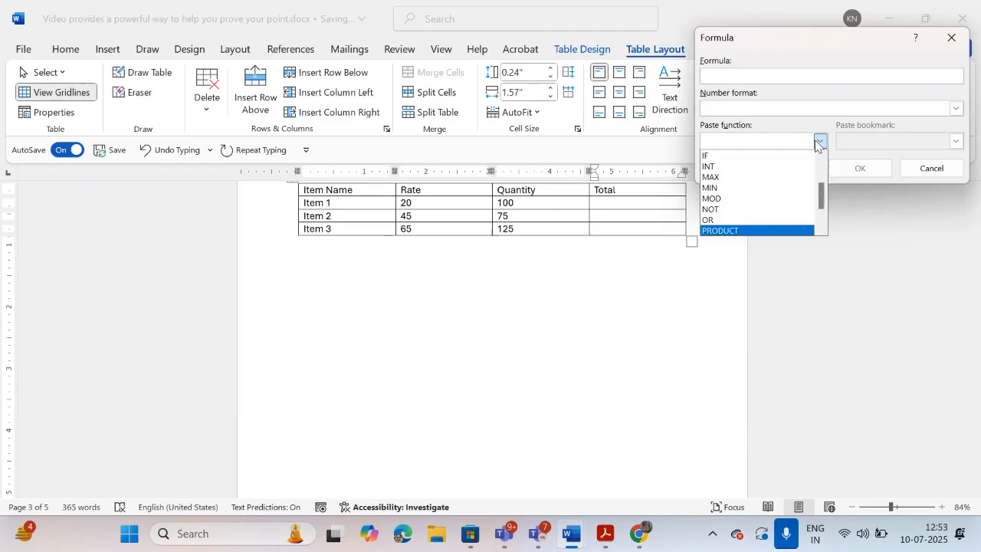
pyautogui.press('Return')
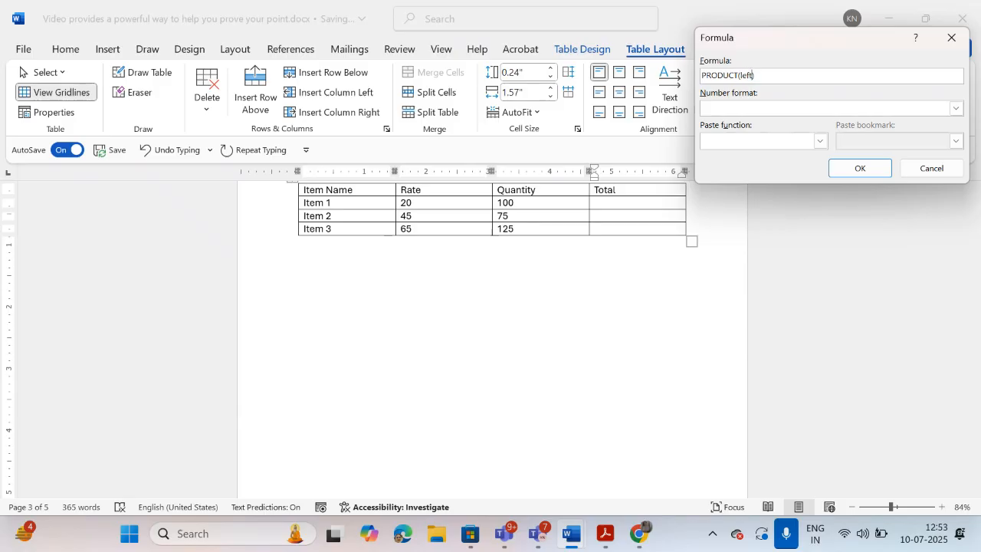
pyautogui.press('Return')
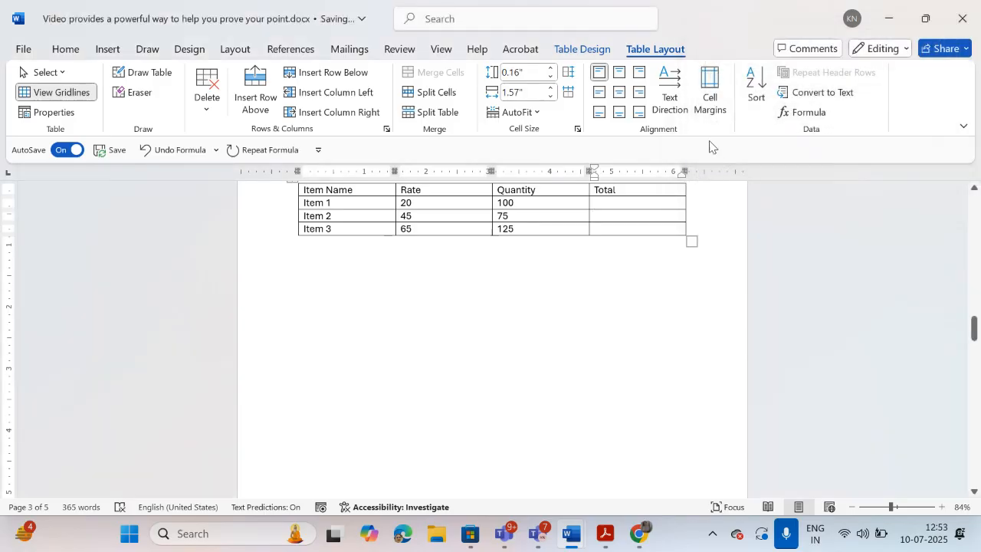
# Retry building a PRODUCT(left) formula, then cancel the incomplete attempt.
pyautogui.click(792, 115)
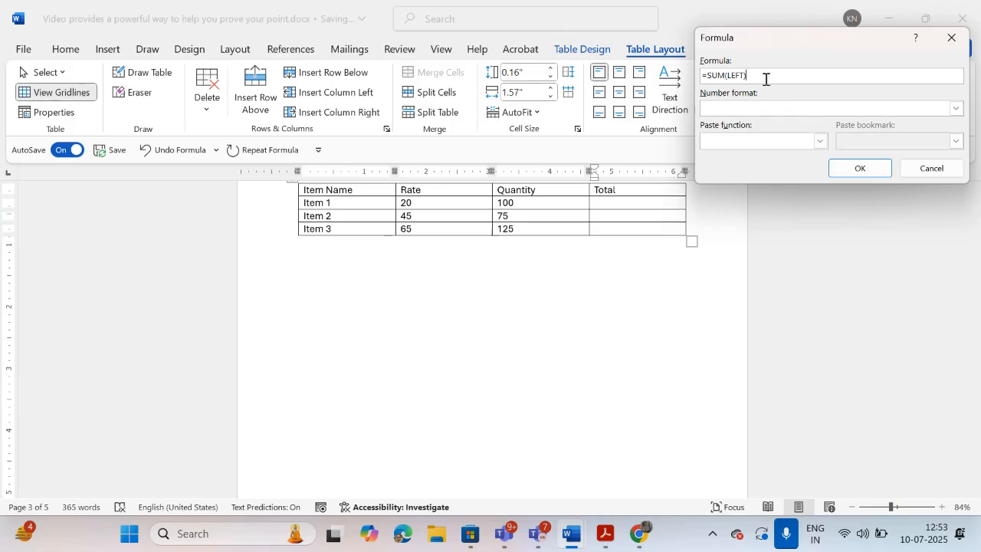
pyautogui.moveTo(741, 76); pyautogui.dragTo(665, 79)
pyautogui.press('BackSpace')
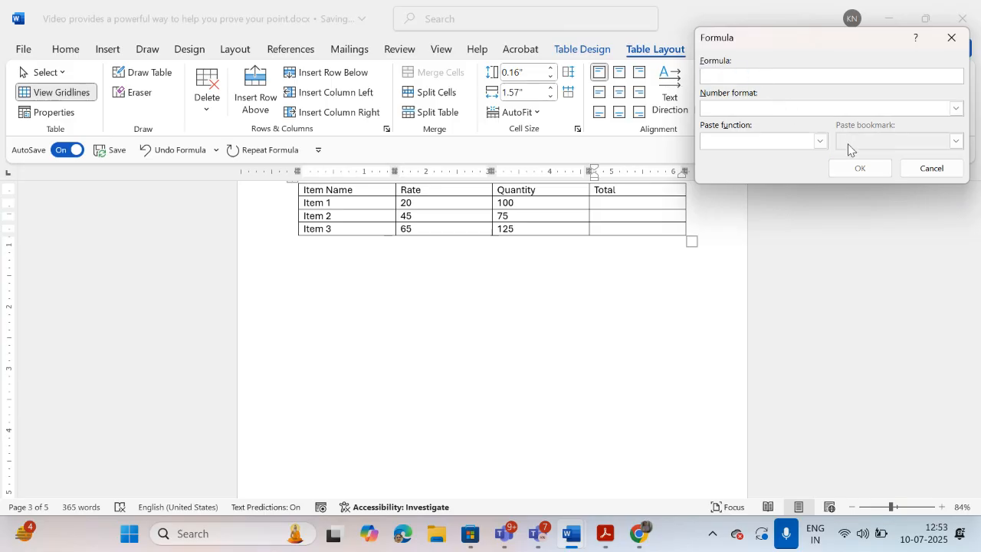
pyautogui.click(820, 141)
pyautogui.press('p')
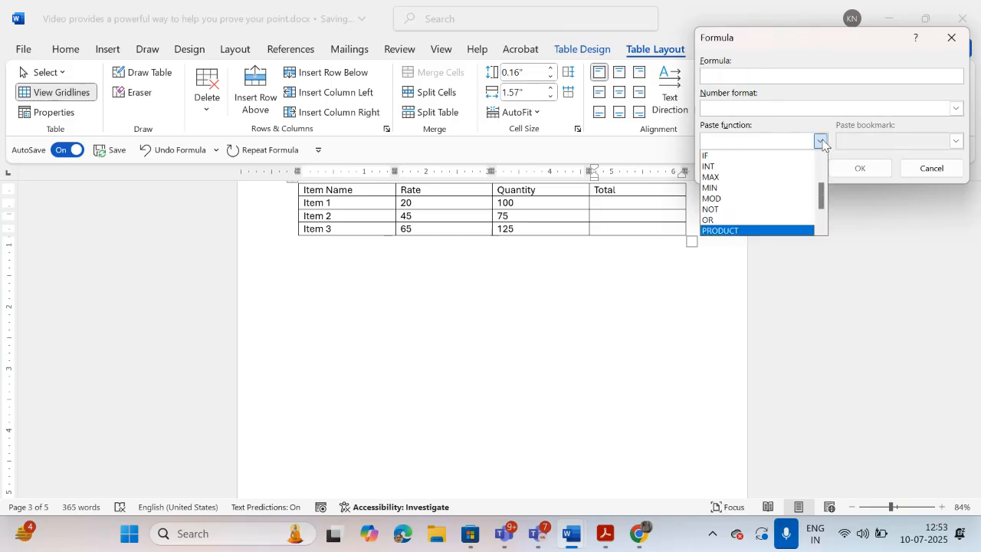
pyautogui.press('Return')
pyautogui.write('le')
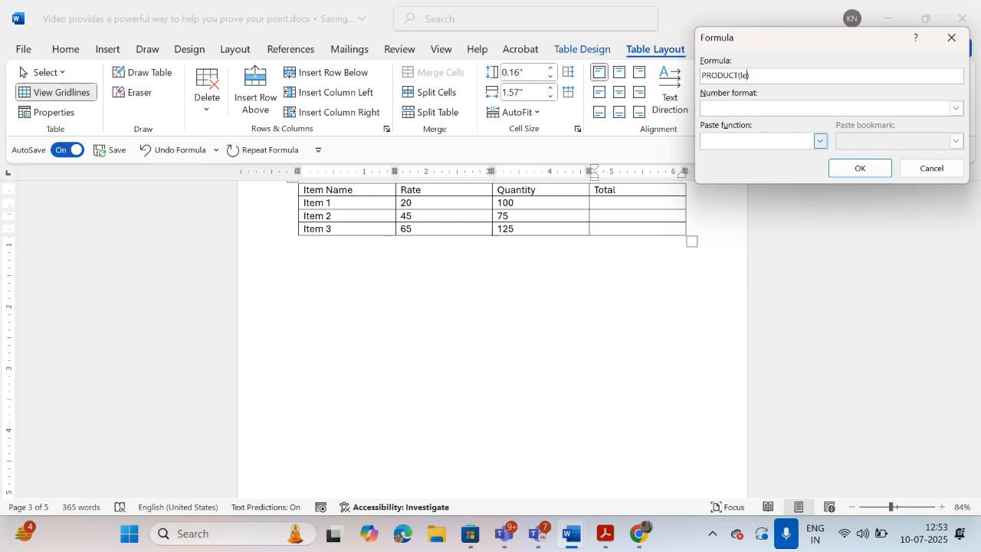
pyautogui.write('ft')
pyautogui.click(861, 169)
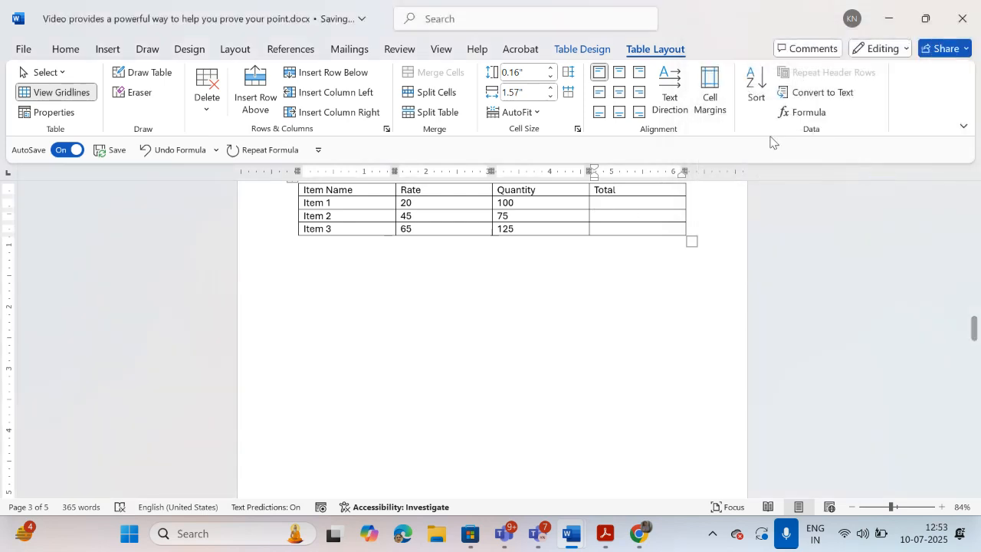
# Enter =PRODUCT(left) as the formula so Item 1's total shows 2000.
pyautogui.click(796, 112)
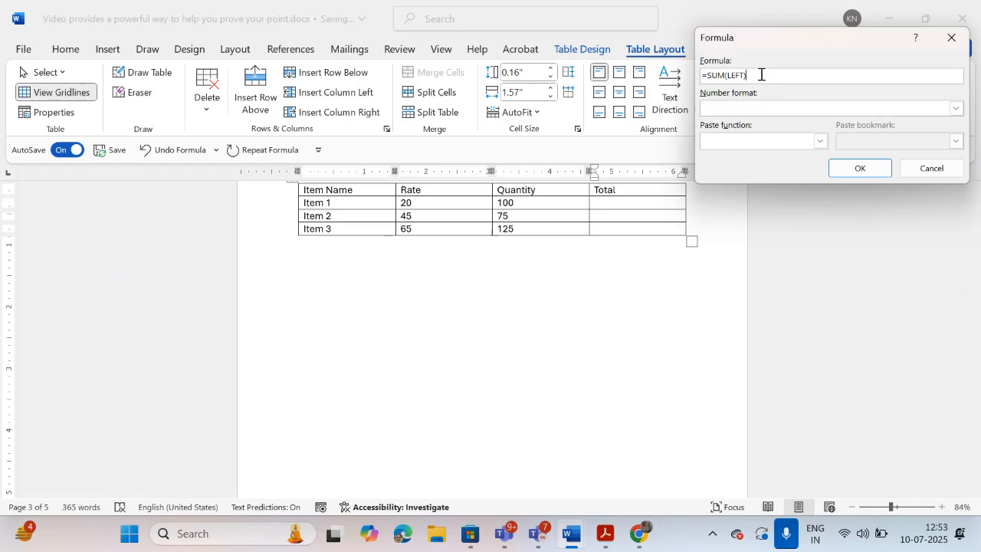
pyautogui.moveTo(760, 75); pyautogui.dragTo(644, 83)
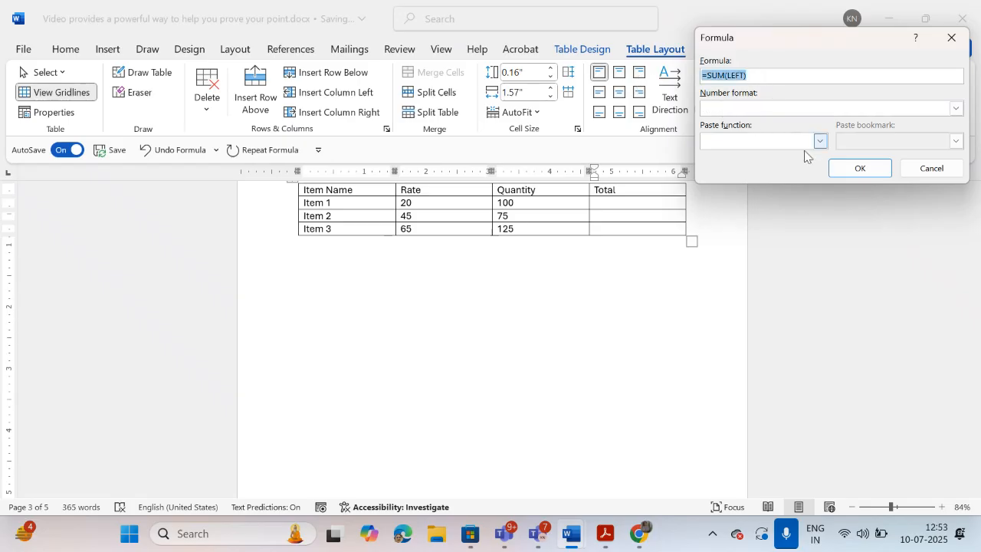
pyautogui.write('=')
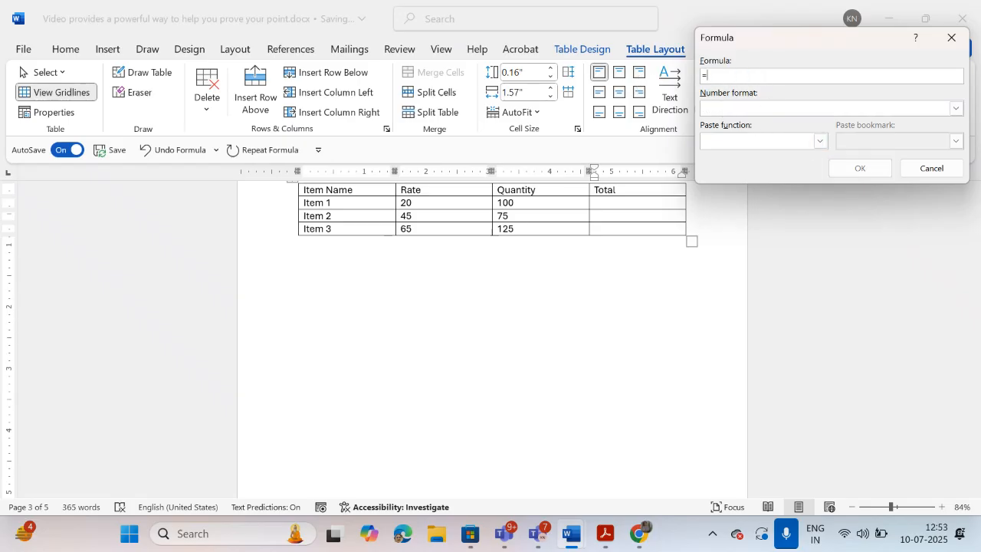
pyautogui.click(818, 141)
pyautogui.press('p')
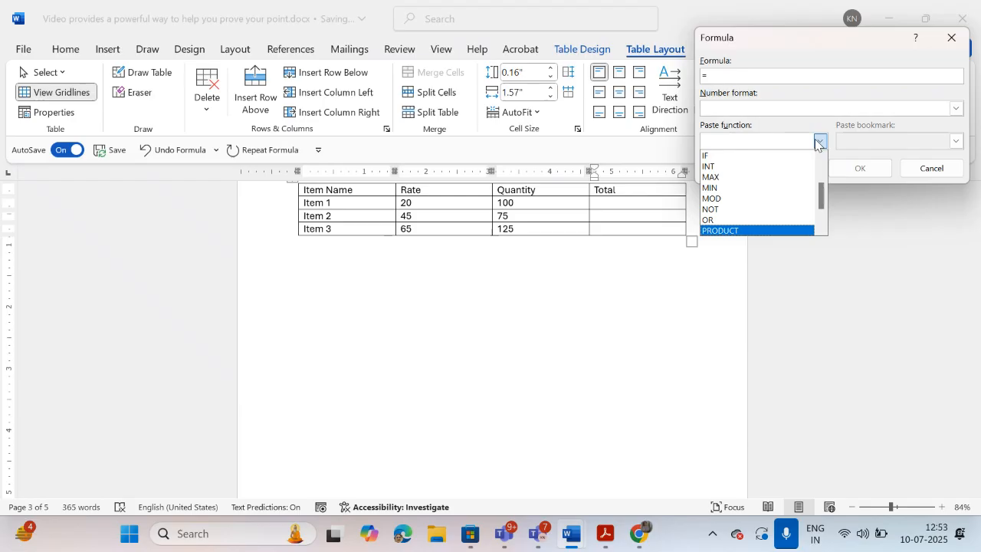
pyautogui.click(751, 231)
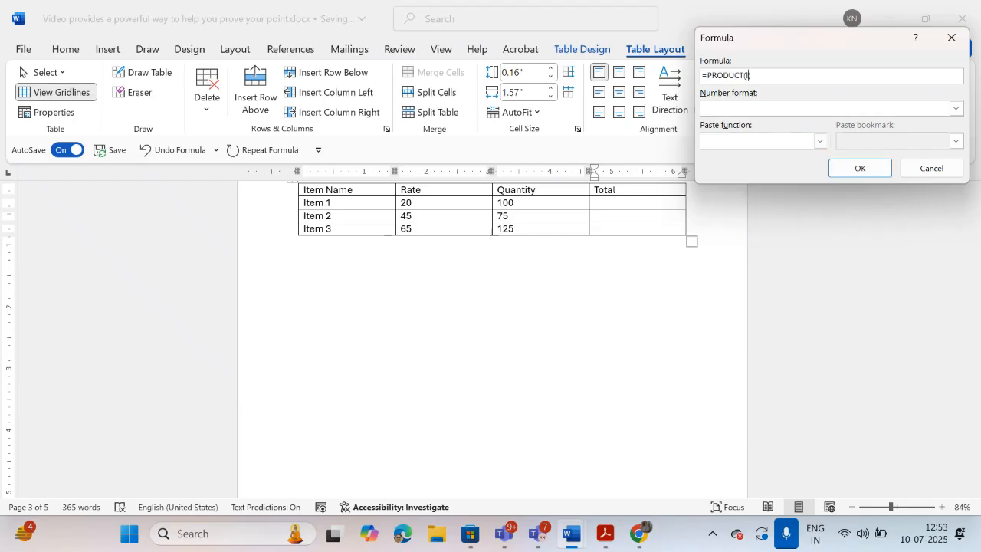
pyautogui.write('left')
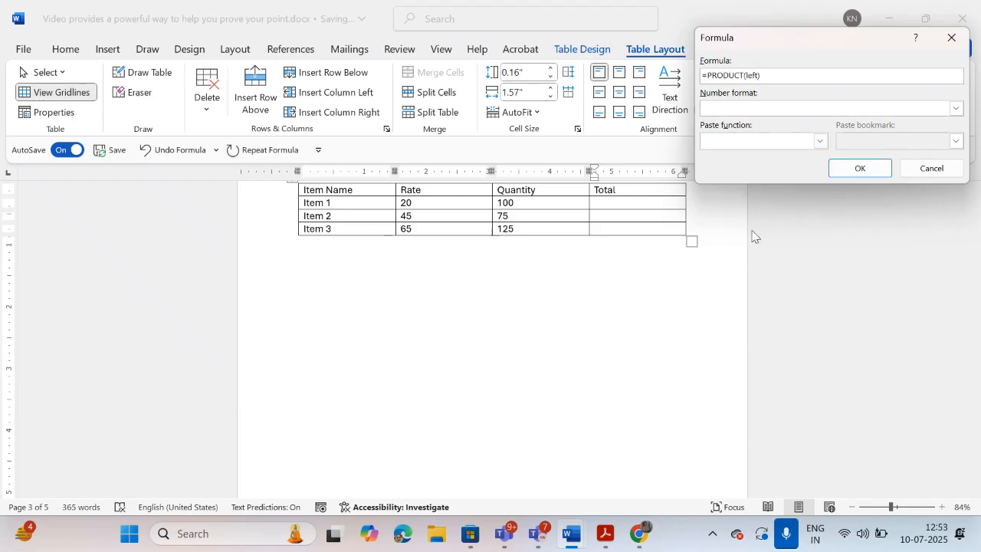
pyautogui.click(859, 168)
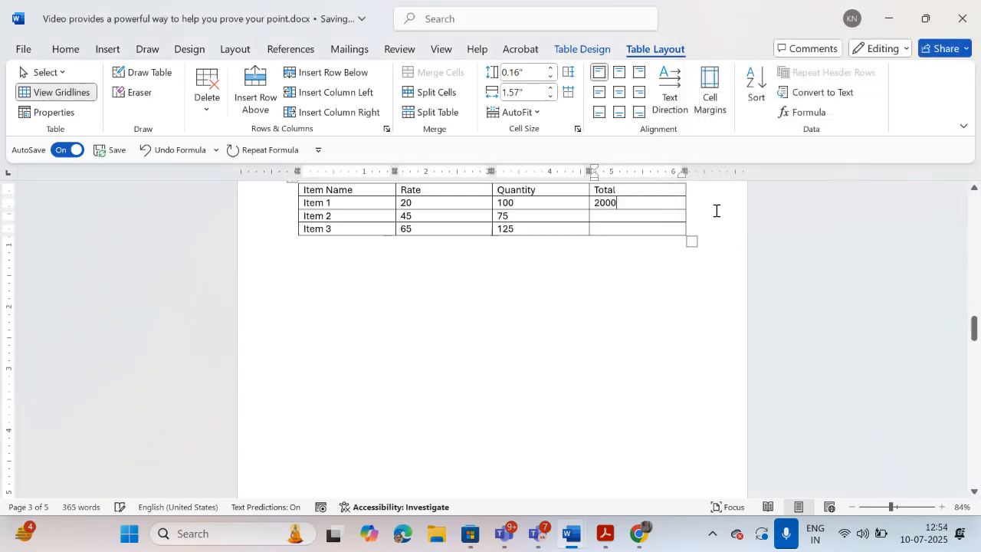
# Copy Item 1's 2000 formula field into the Item 2 and Item 3 Total cells.
pyautogui.doubleClick(619, 206)
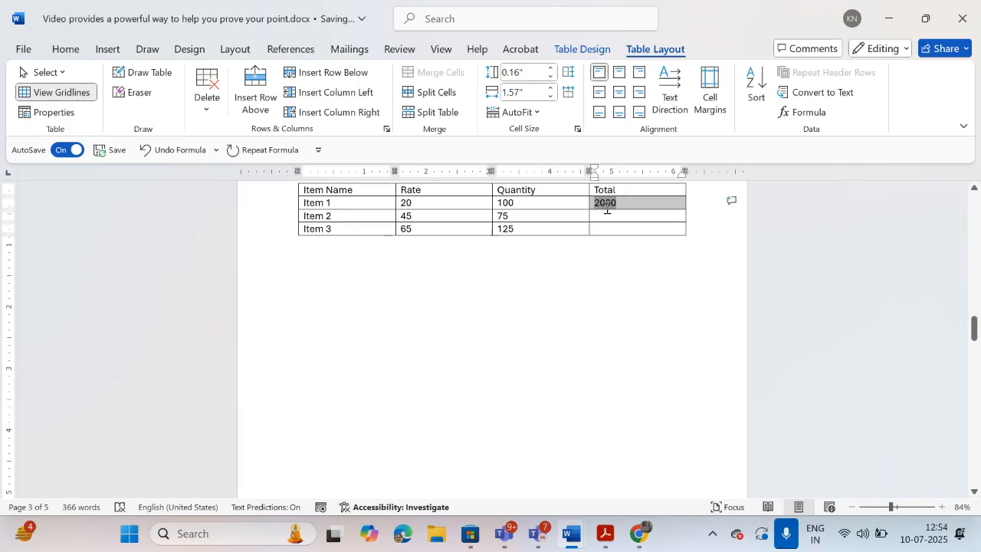
pyautogui.hotkey('ctrl', 'c')
pyautogui.click(611, 218)
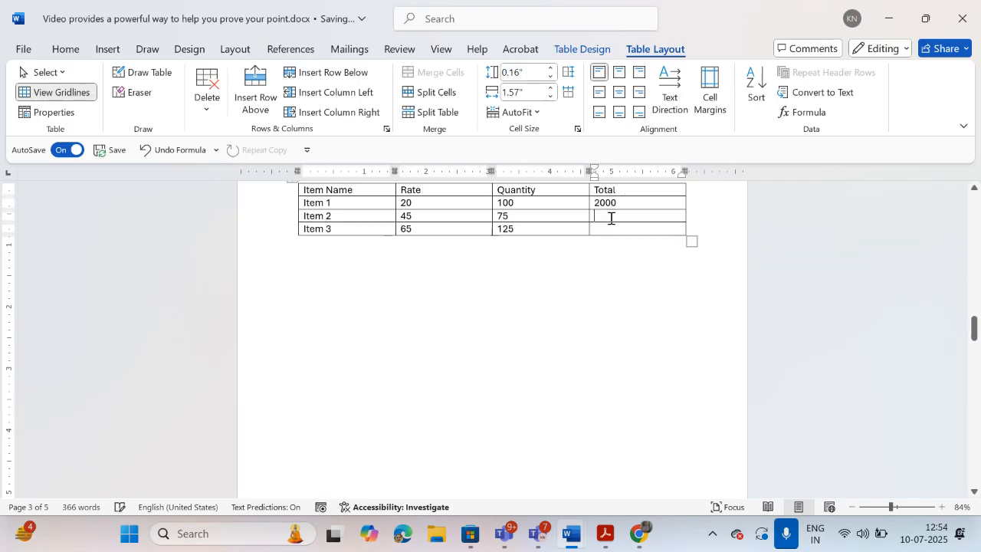
pyautogui.hotkey('ctrl', 'v')
pyautogui.click(608, 228)
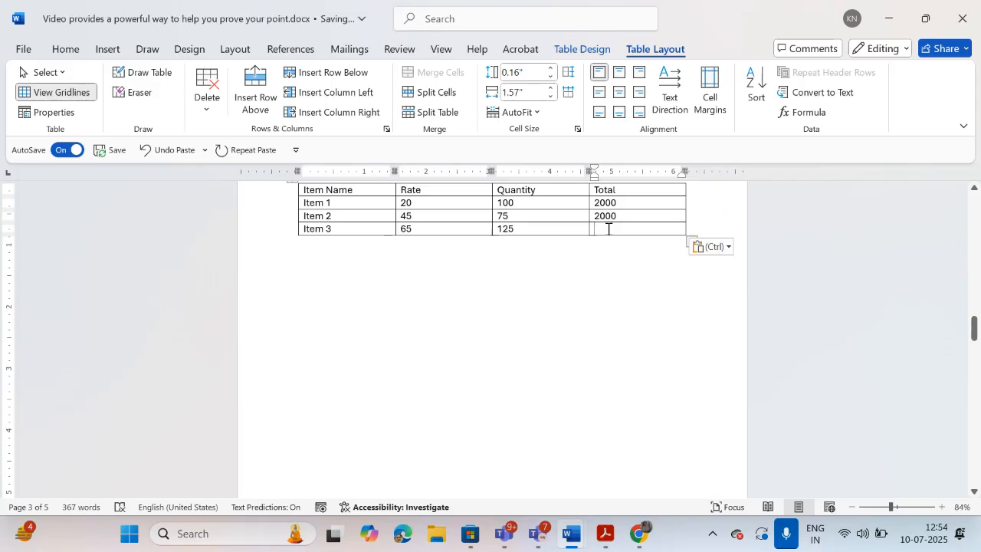
pyautogui.hotkey('ctrl', 'v')
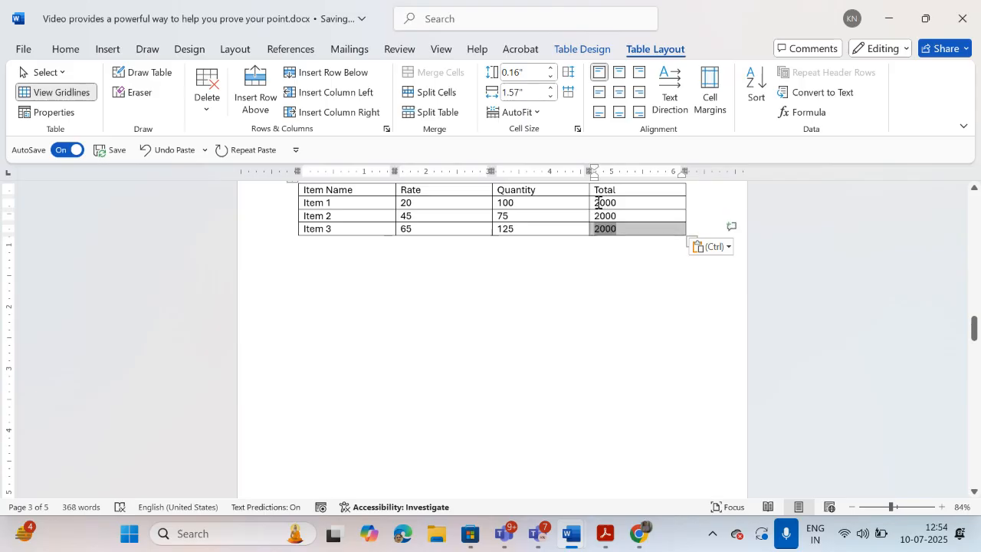
pyautogui.moveTo(598, 202); pyautogui.dragTo(602, 227)
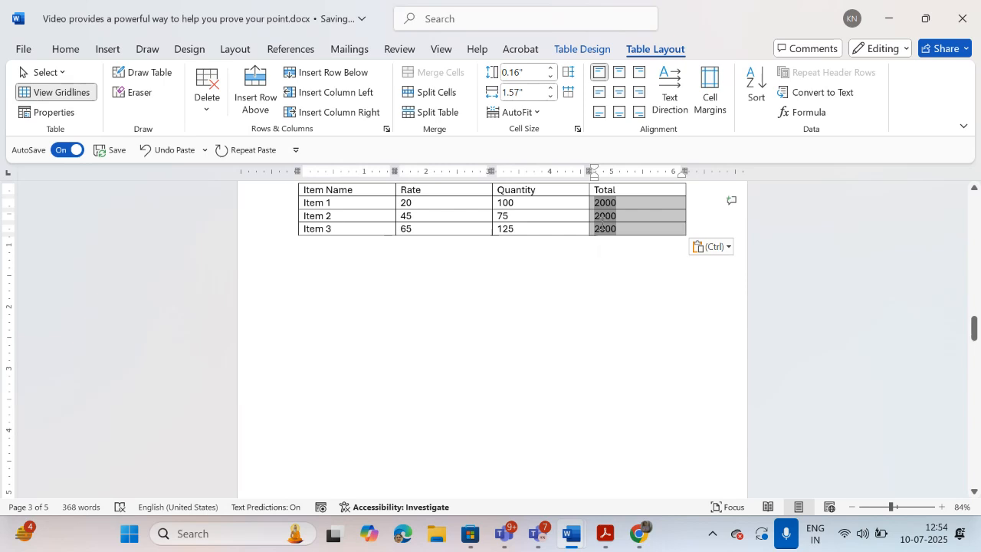
pyautogui.rightClick(602, 227)
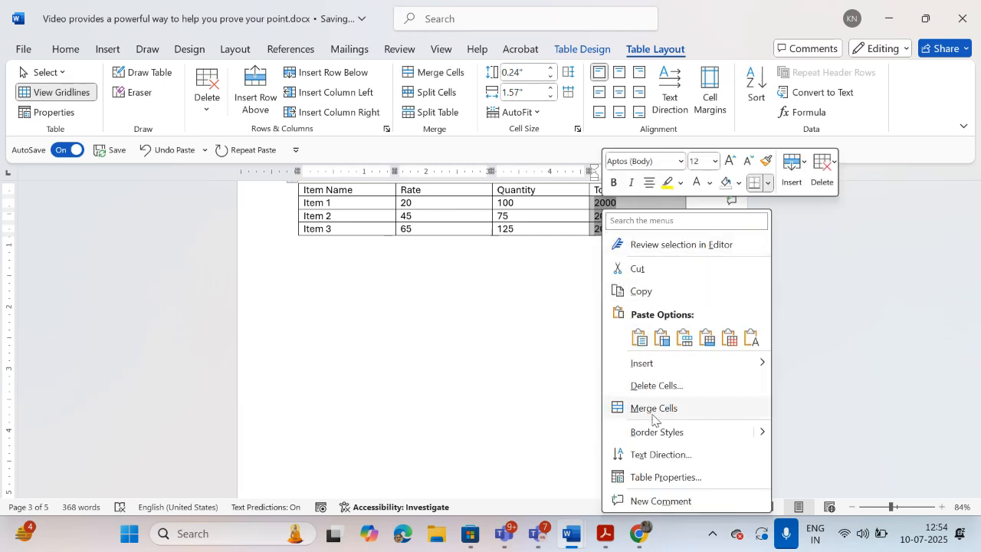
pyautogui.click(636, 291)
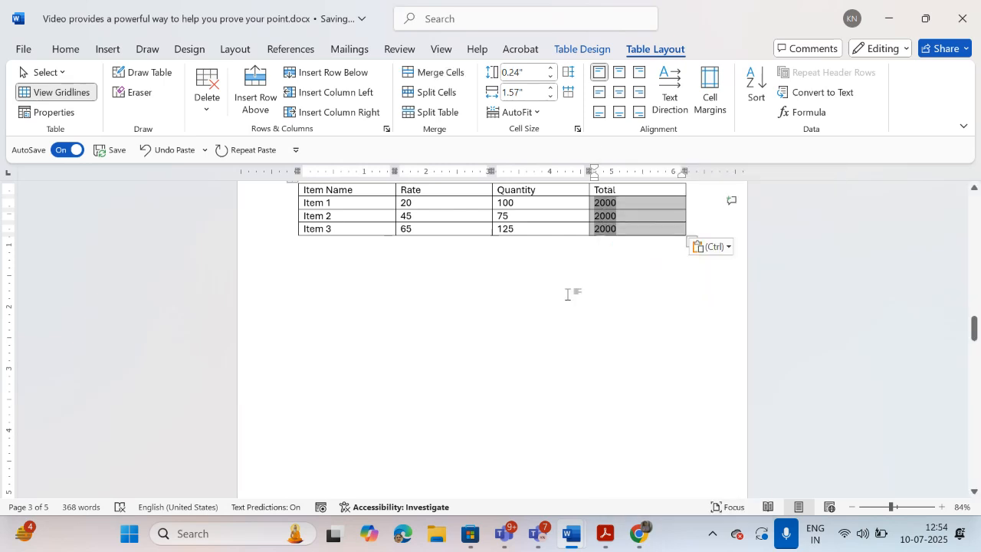
# Update the pasted fields to show 3375 and 8125, then zoom out to 94%.
pyautogui.click(607, 219)
pyautogui.rightClick(607, 217)
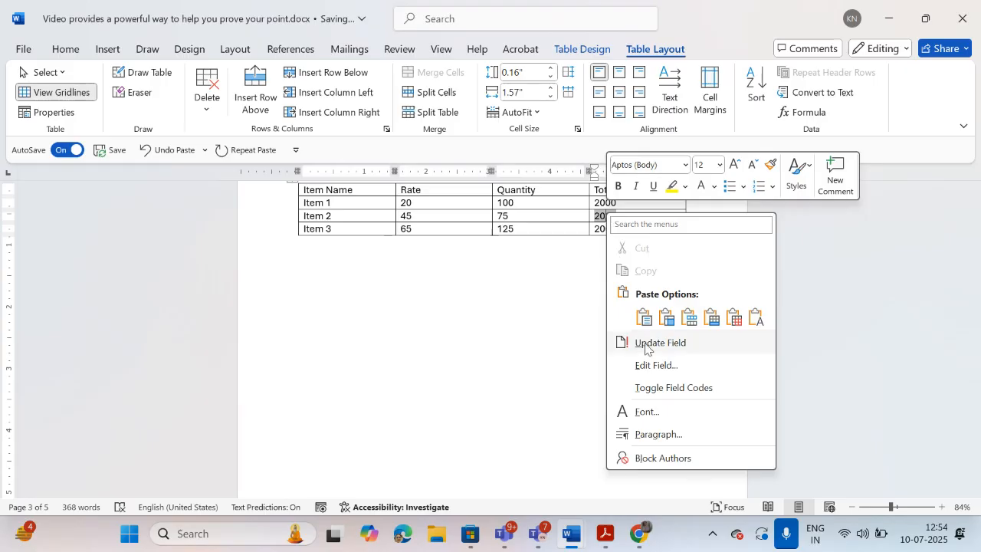
pyautogui.click(646, 346)
pyautogui.click(605, 229)
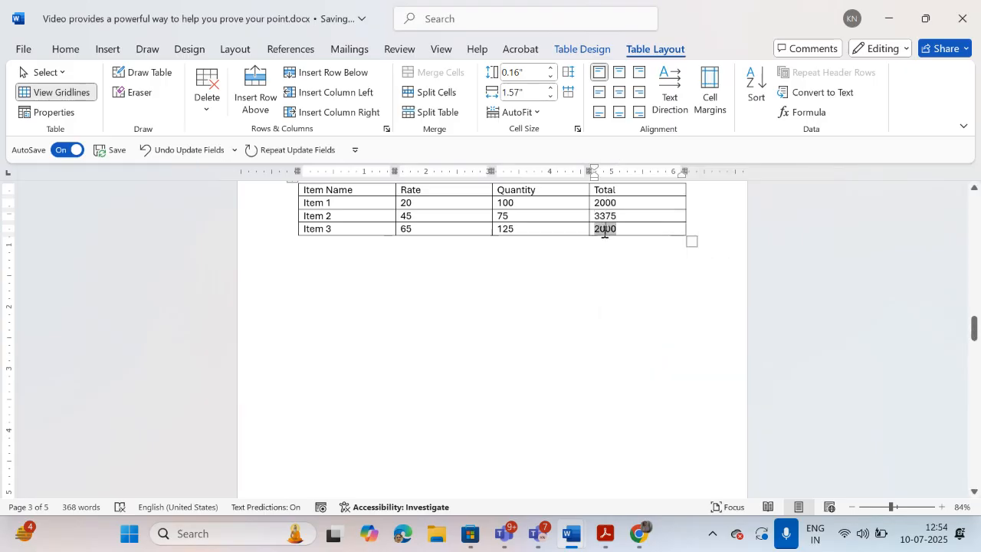
pyautogui.rightClick(605, 230)
pyautogui.click(628, 359)
pyautogui.scroll(15, 868, 506)
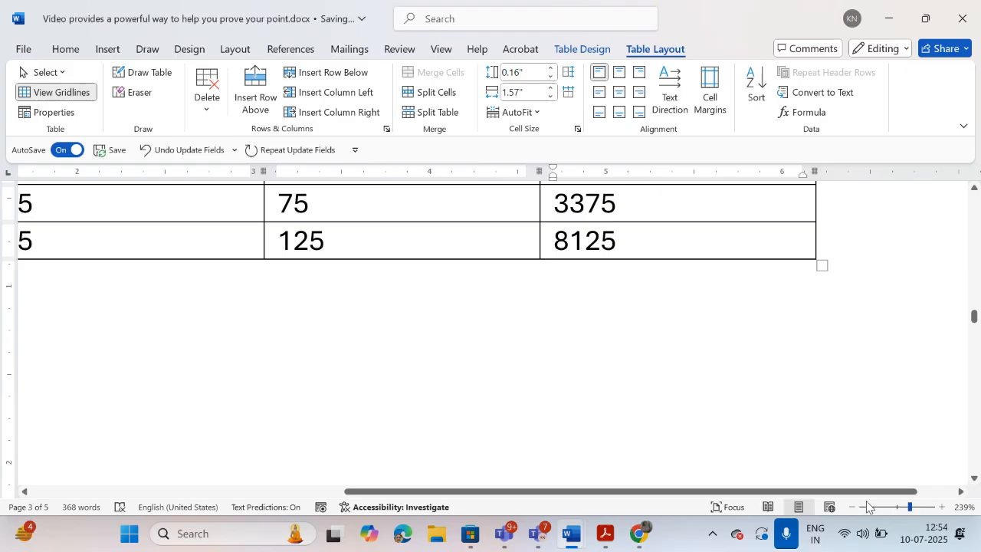
pyautogui.click(895, 506)
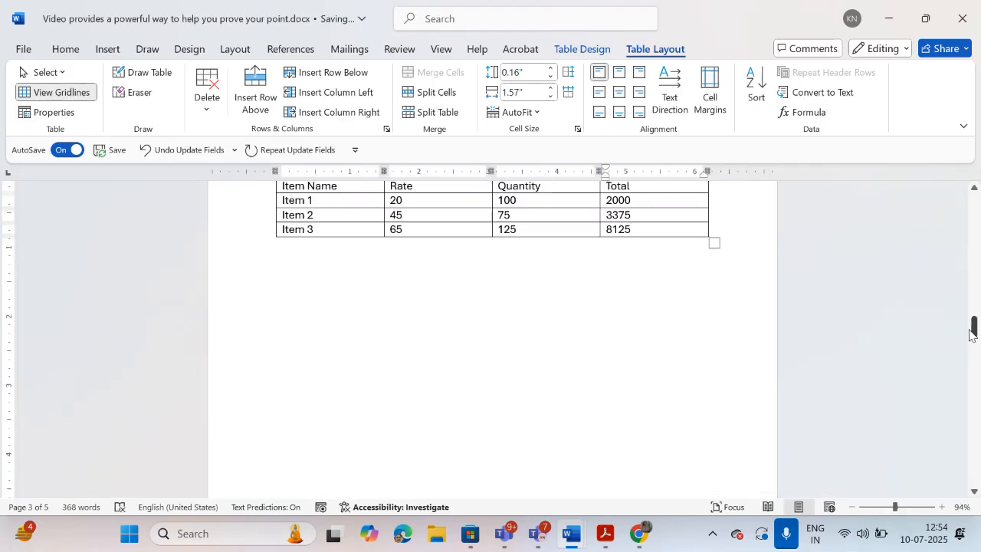
pyautogui.moveTo(970, 329); pyautogui.dragTo(972, 326)
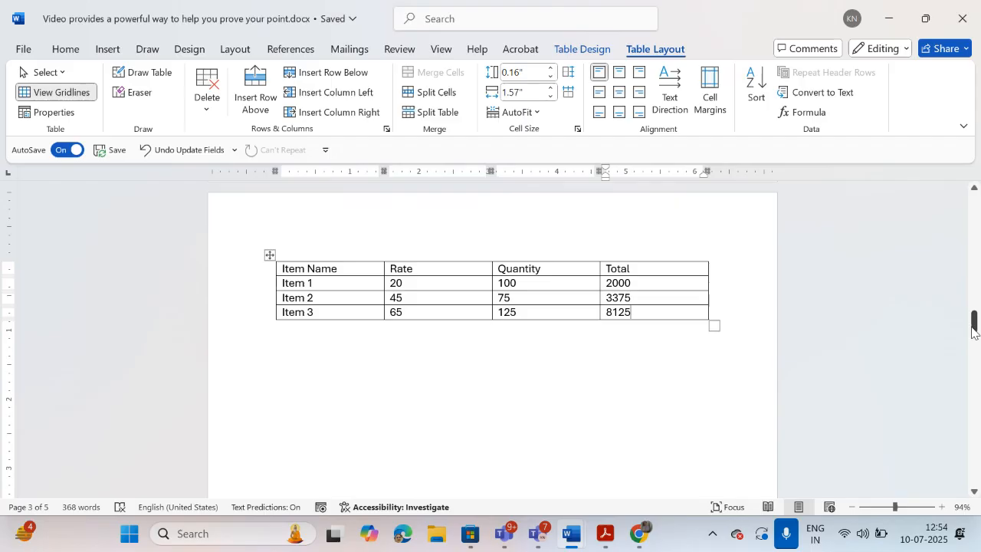
# Leave the Class of MS Office live event in Teams, choosing Leave anyway while sharing.
pyautogui.hotkey('alt', 'Tab')
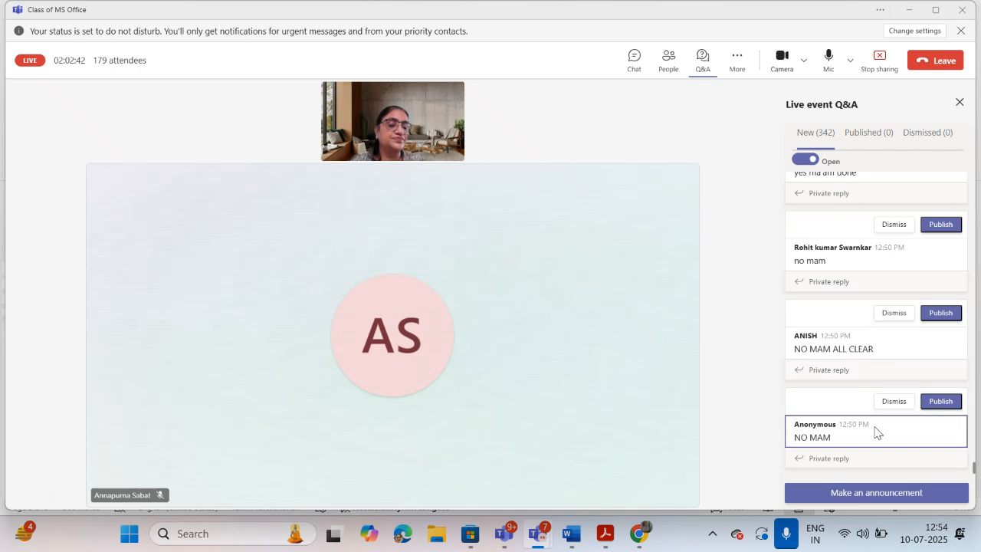
pyautogui.scroll(-2, 877, 431)
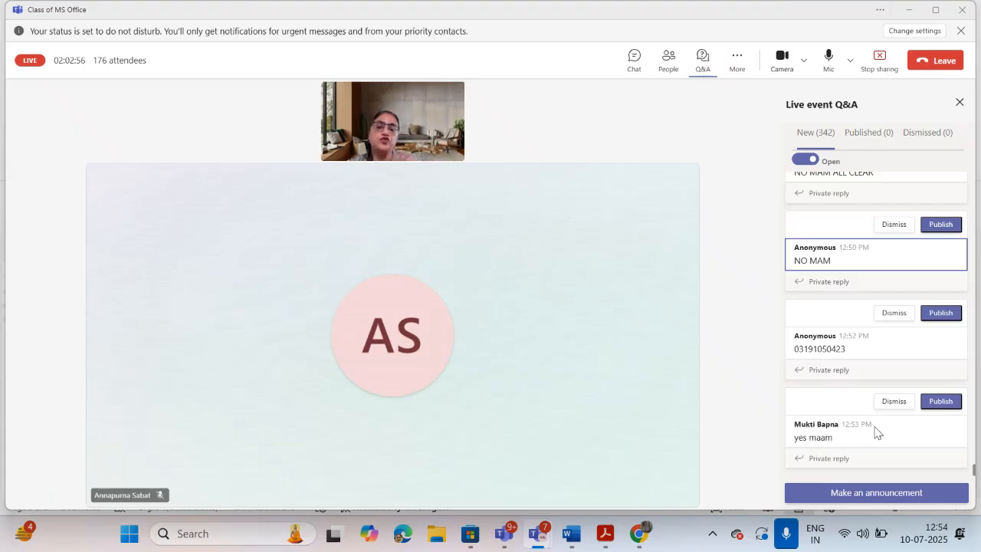
pyautogui.click(886, 434)
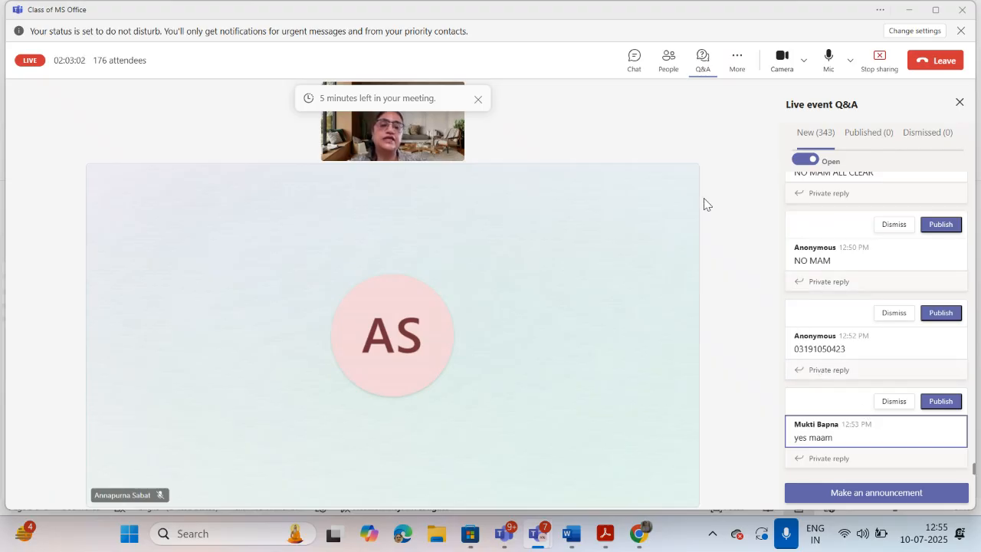
pyautogui.click(937, 60)
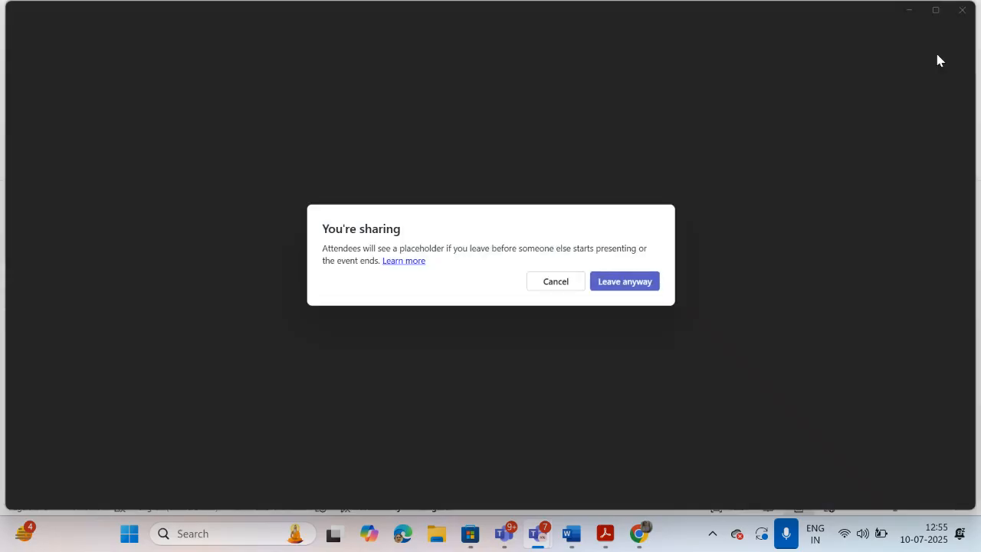
pyautogui.click(634, 284)
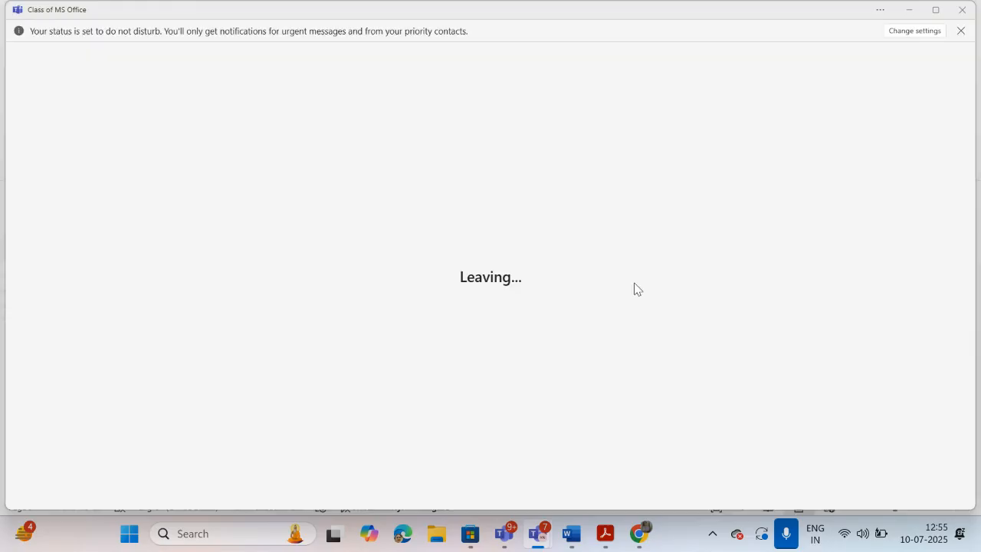